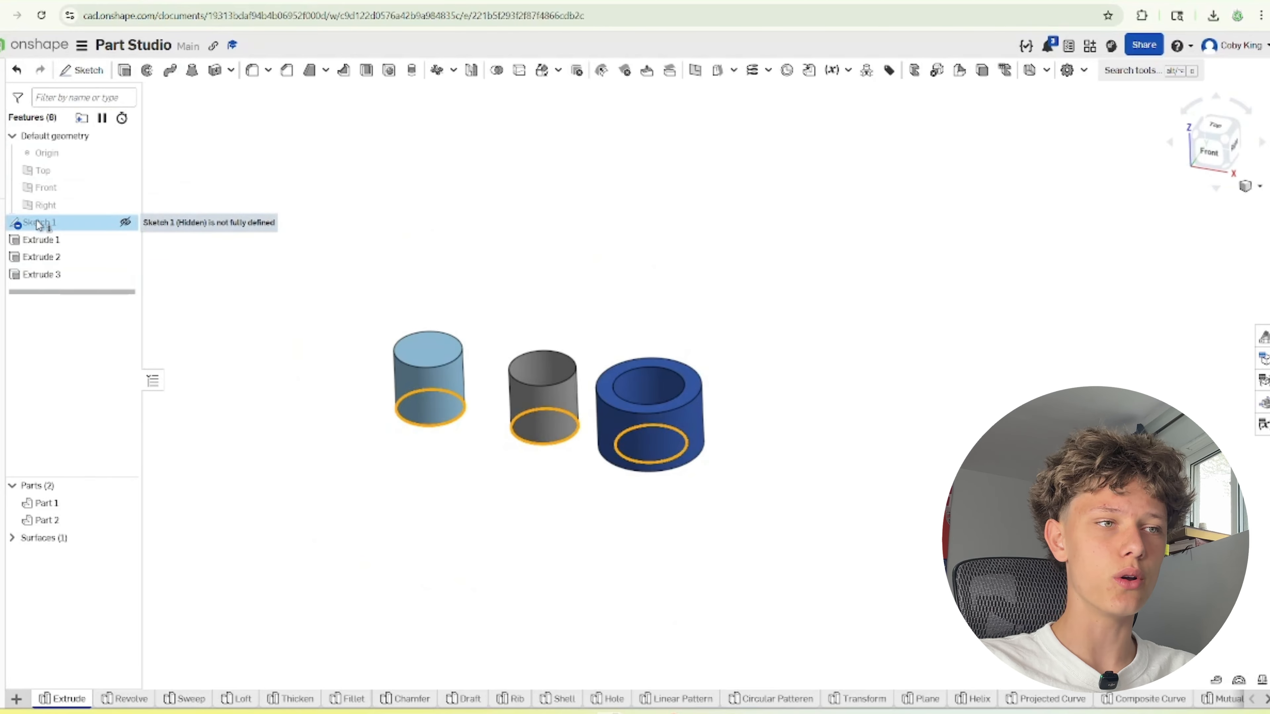
# Edit the first extrude and reselect the first circle region of Sketch 1 as its profile
pyautogui.doubleClick(49, 222)
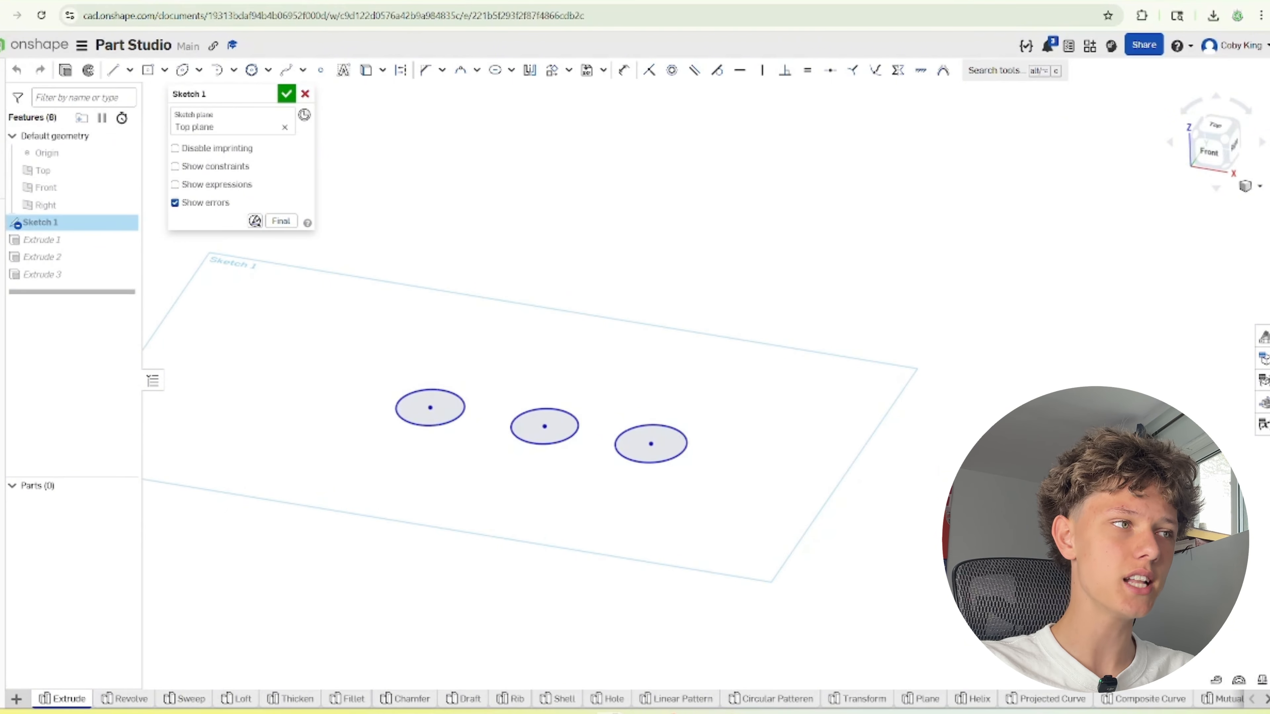
pyautogui.doubleClick(42, 240)
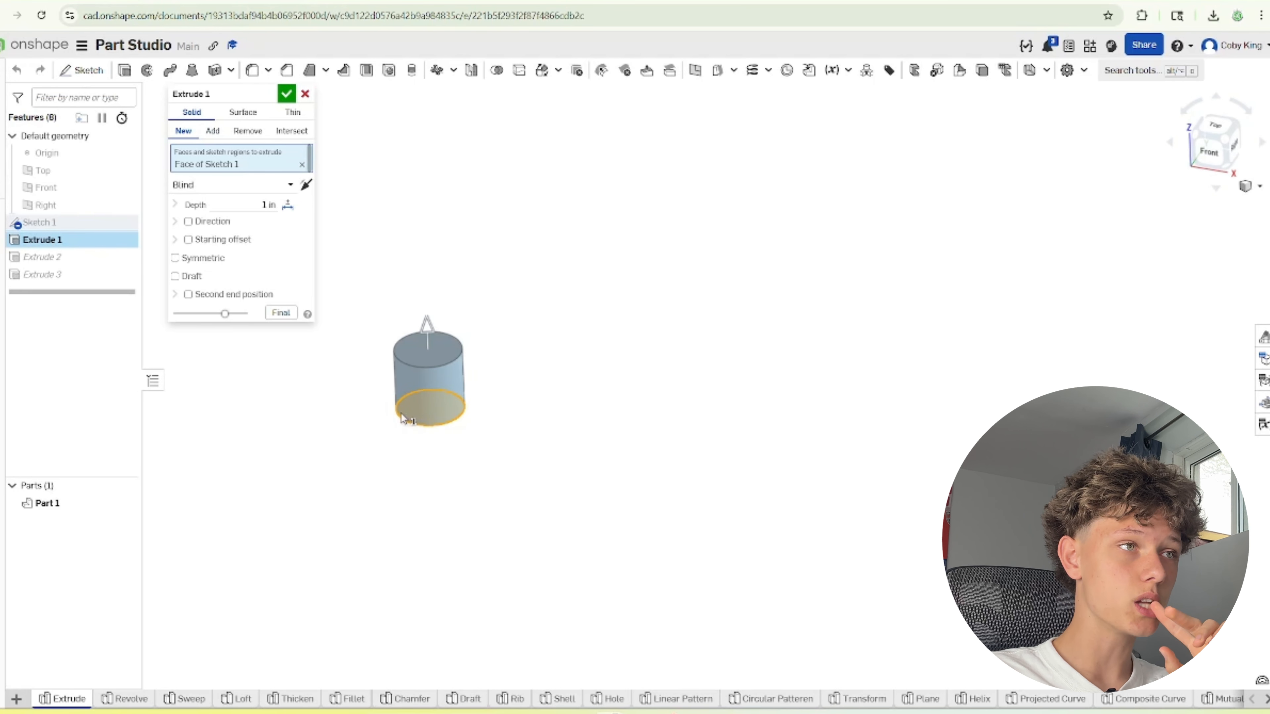
pyautogui.click(302, 164)
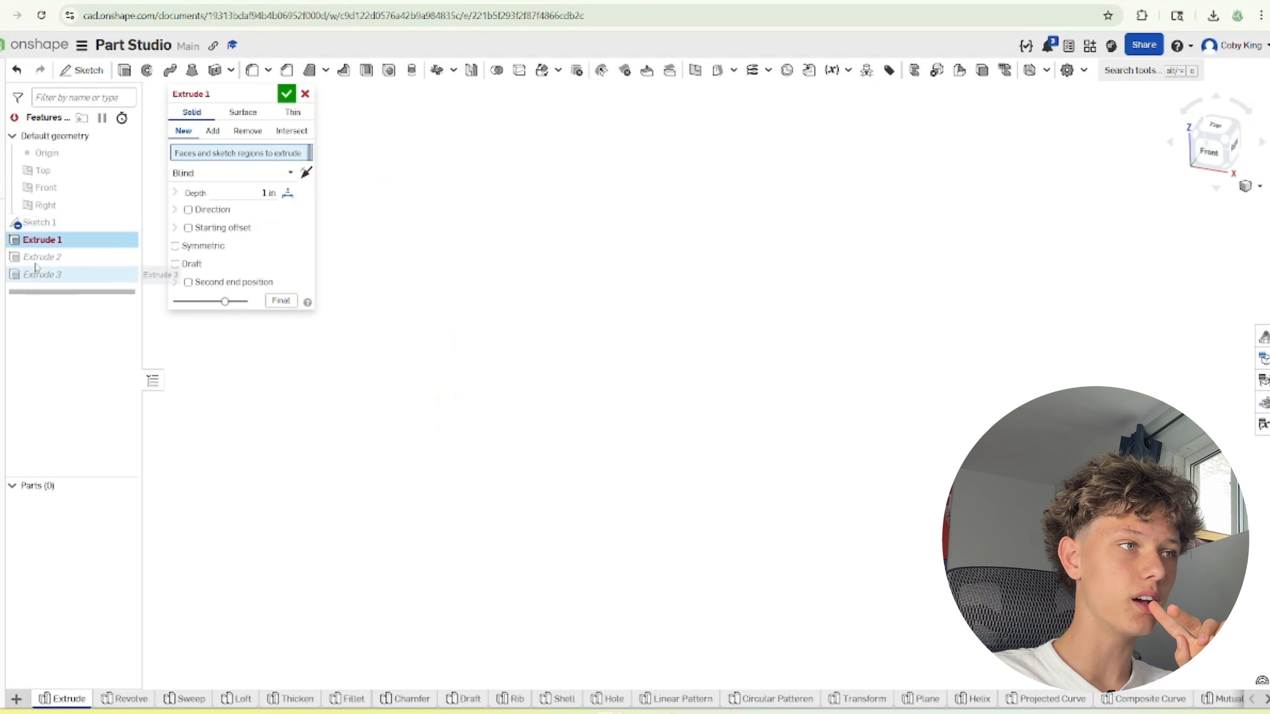
pyautogui.scroll(5, 465, 430)
pyautogui.click(439, 346)
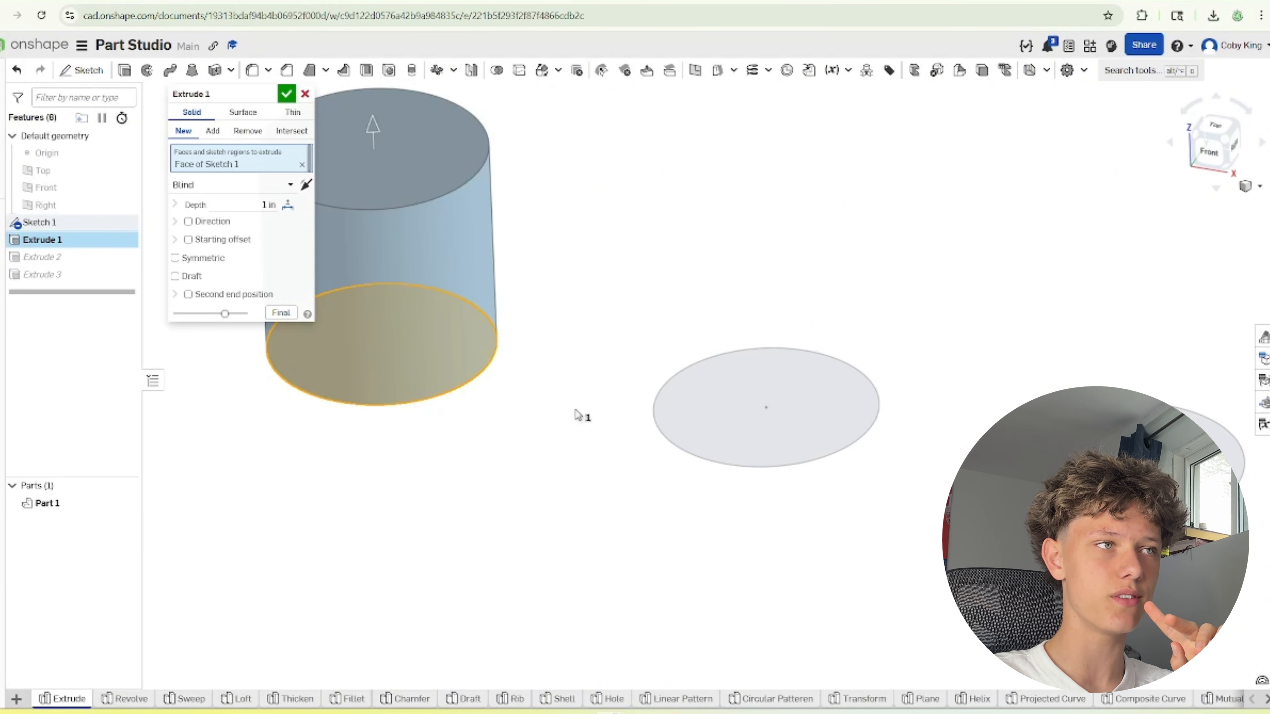
pyautogui.scroll(-5, 575, 415)
pyautogui.scroll(3, 674, 383)
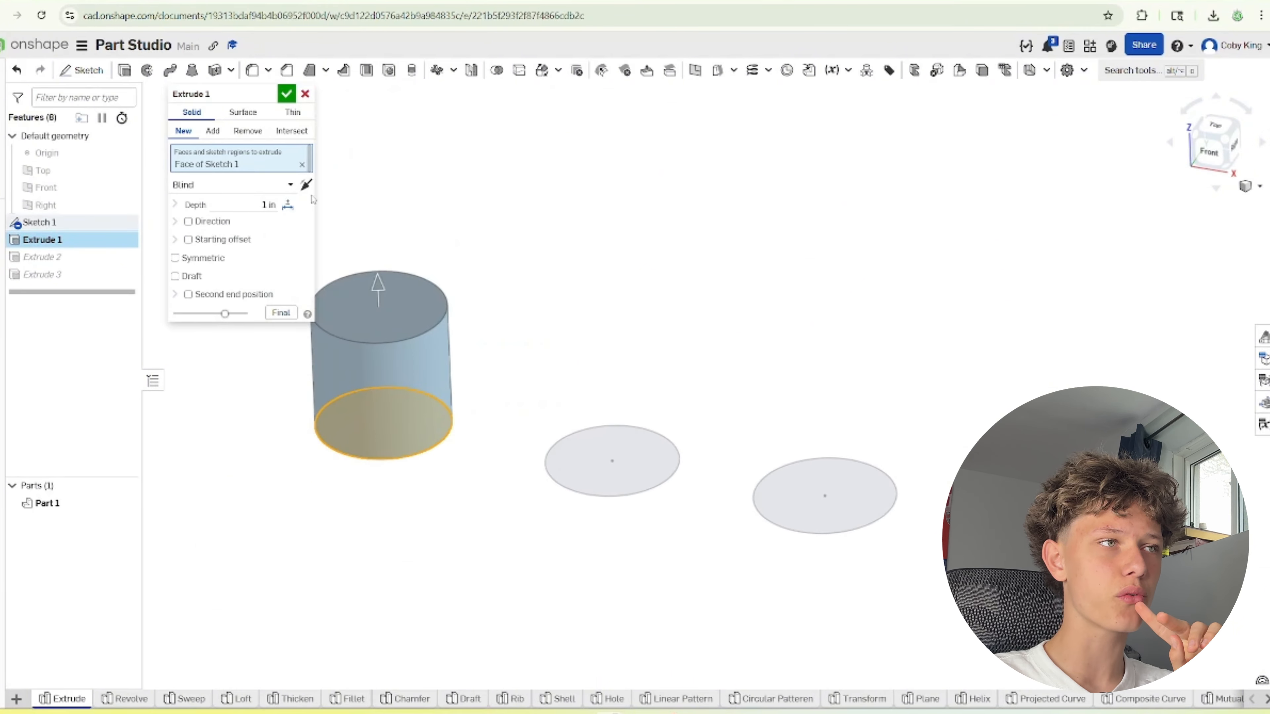
# Try the Surface and Thin types on the first extrude and return it to Solid
pyautogui.click(243, 112)
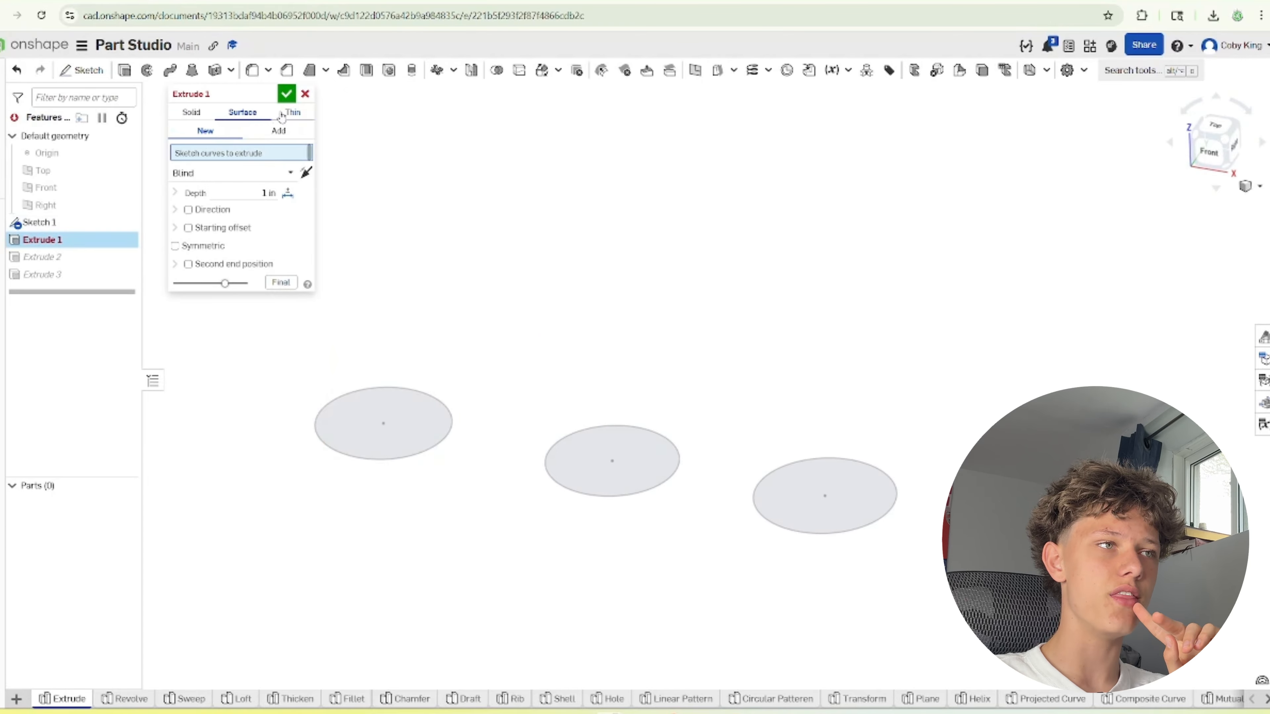
pyautogui.click(293, 112)
pyautogui.click(191, 112)
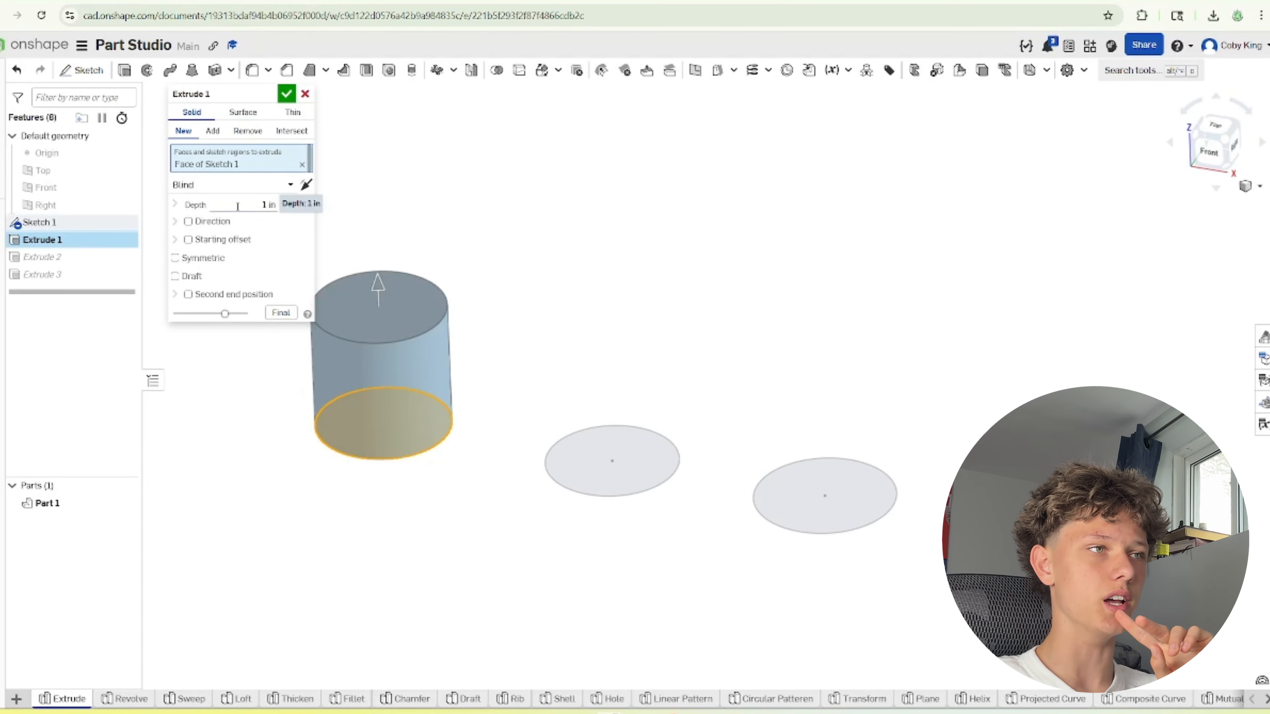
pyautogui.scroll(-2, 340, 253)
pyautogui.scroll(-2, 666, 368)
pyautogui.press('f')
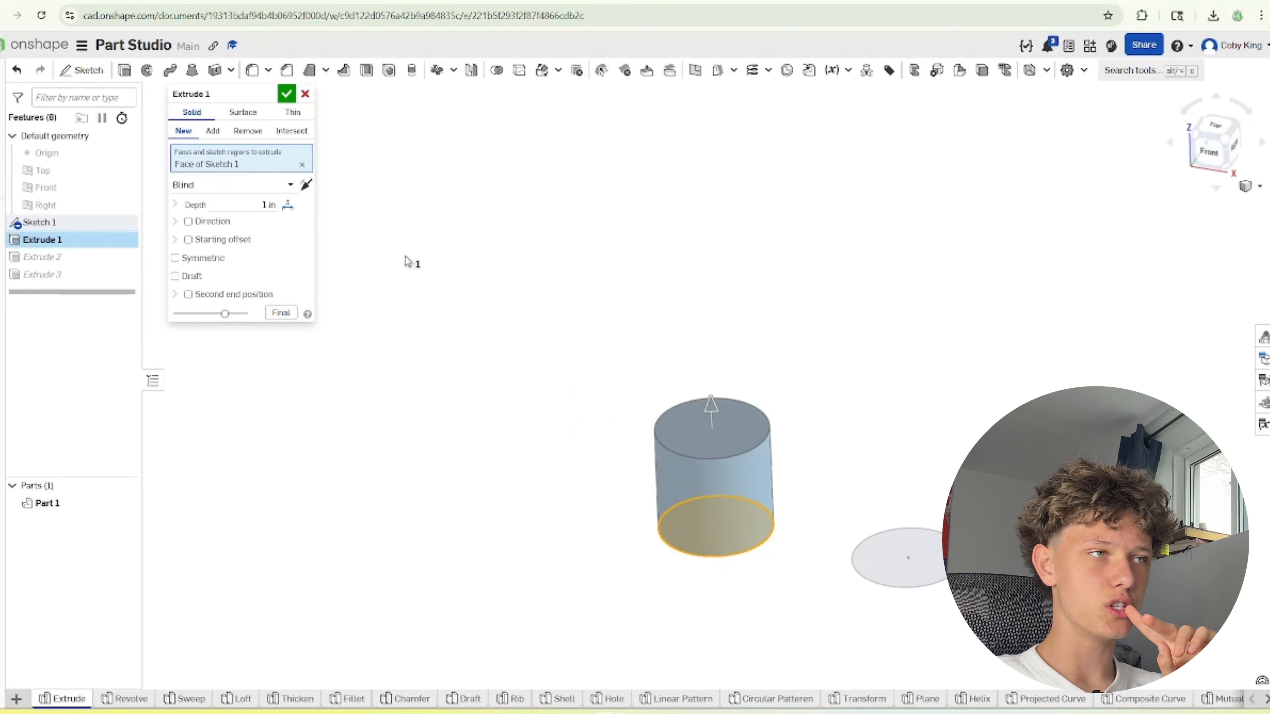
# Try the opposite direction and the Symmetric option on the first extrude, and revert both
pyautogui.click(235, 185)
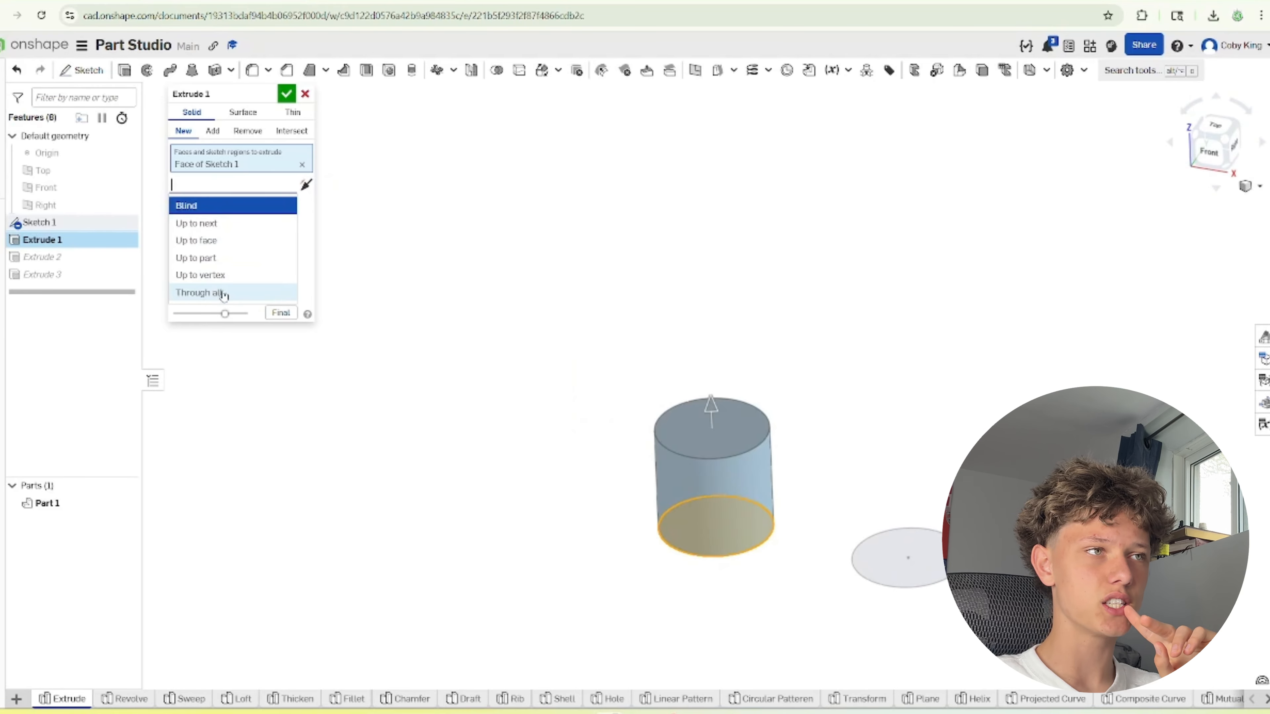
pyautogui.click(305, 189)
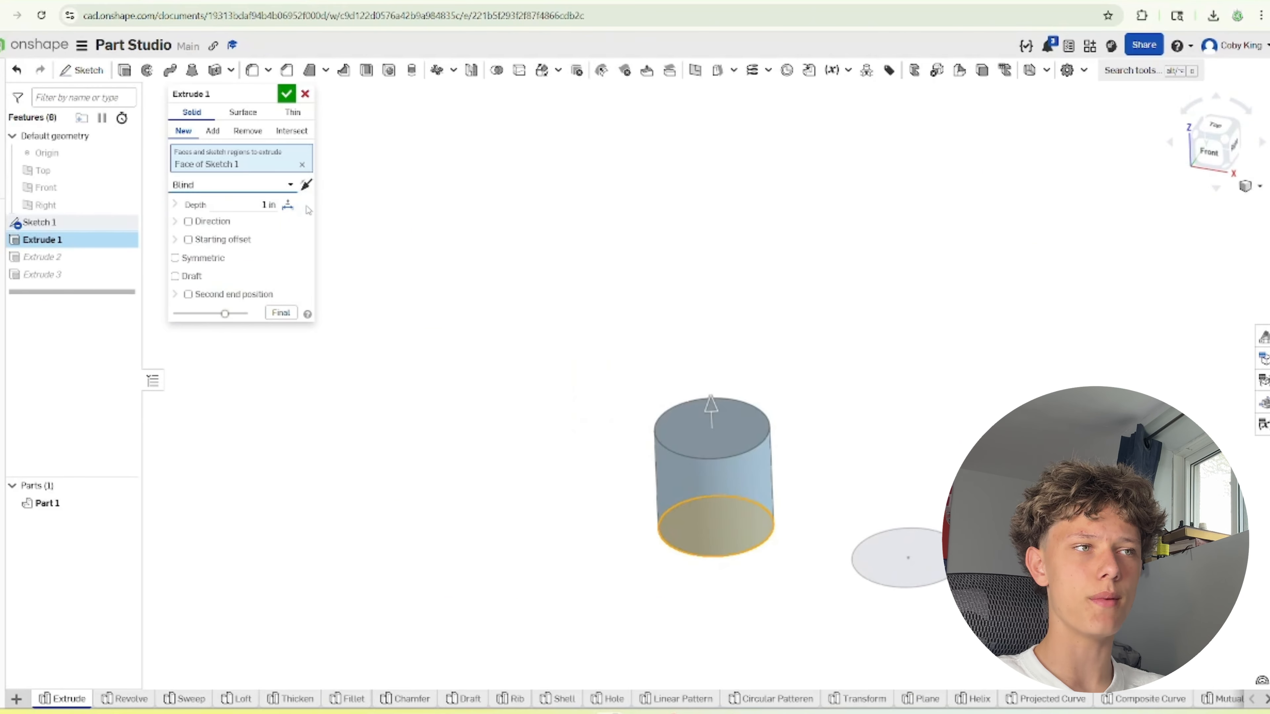
pyautogui.click(306, 186)
pyautogui.click(307, 186)
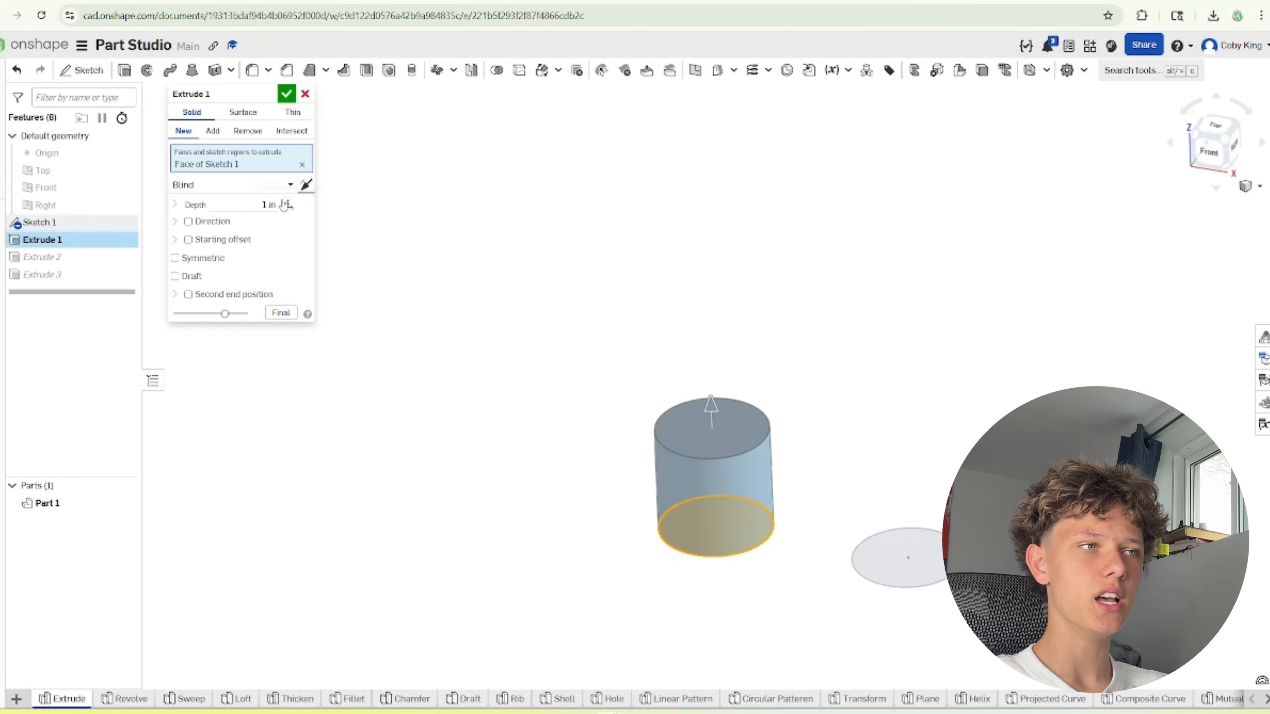
pyautogui.click(210, 259)
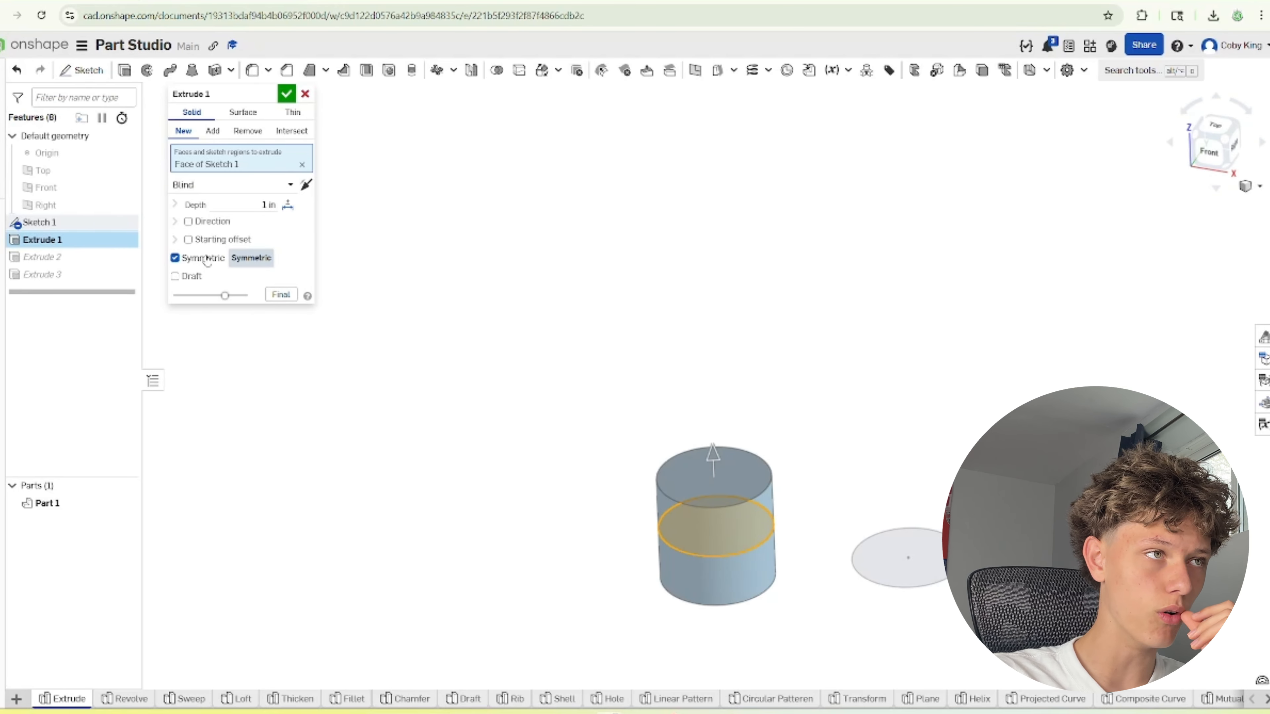
pyautogui.click(207, 259)
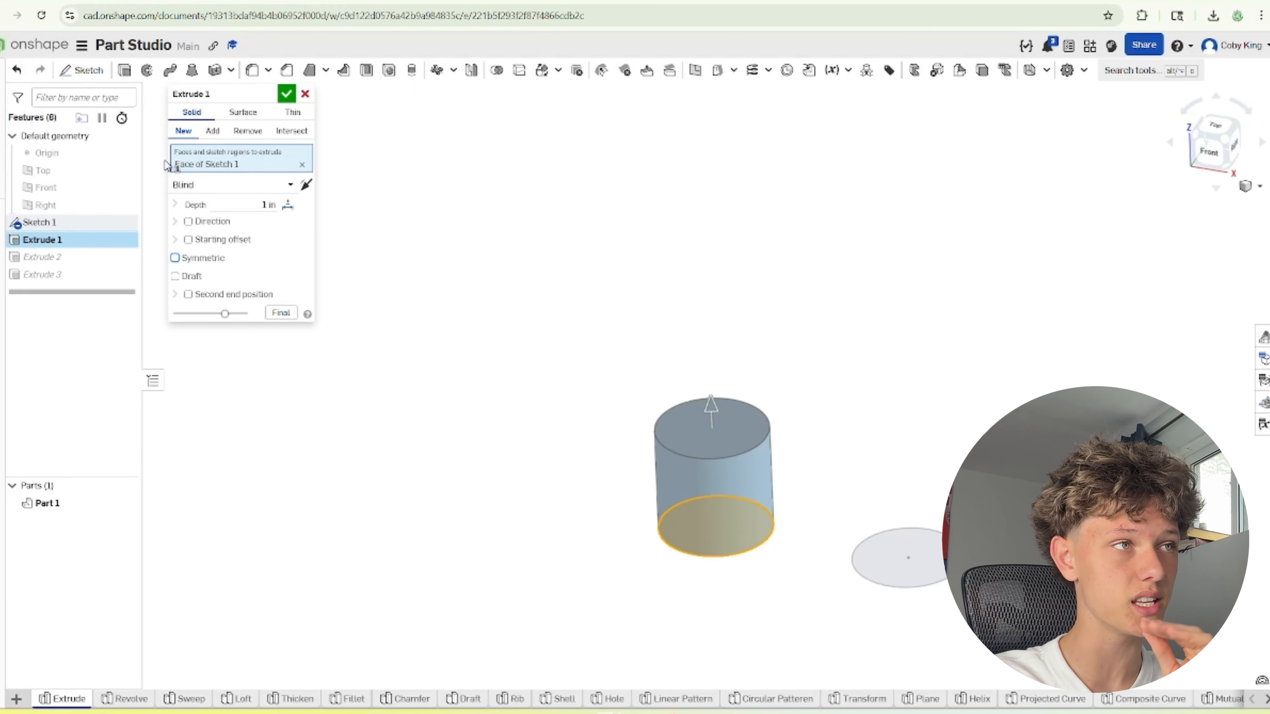
# Try the Add and Remove operations on the first extrude, set it back to New and accept it
pyautogui.click(211, 132)
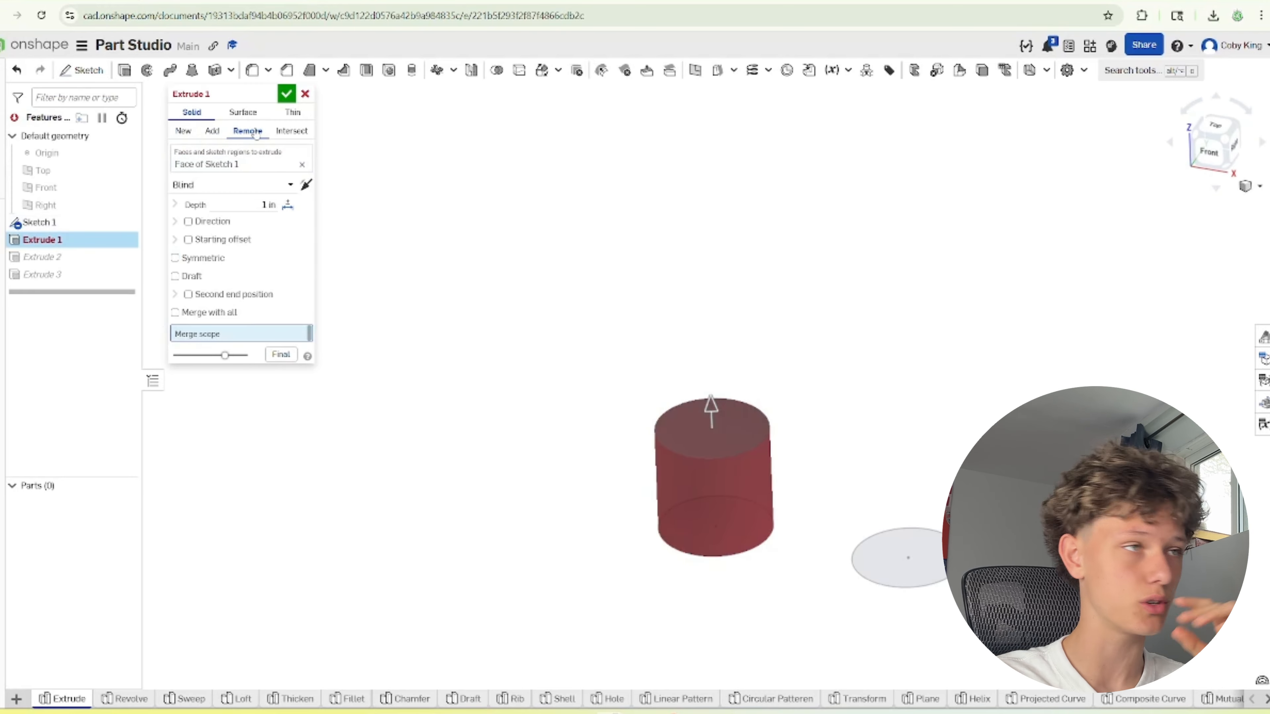
pyautogui.click(182, 133)
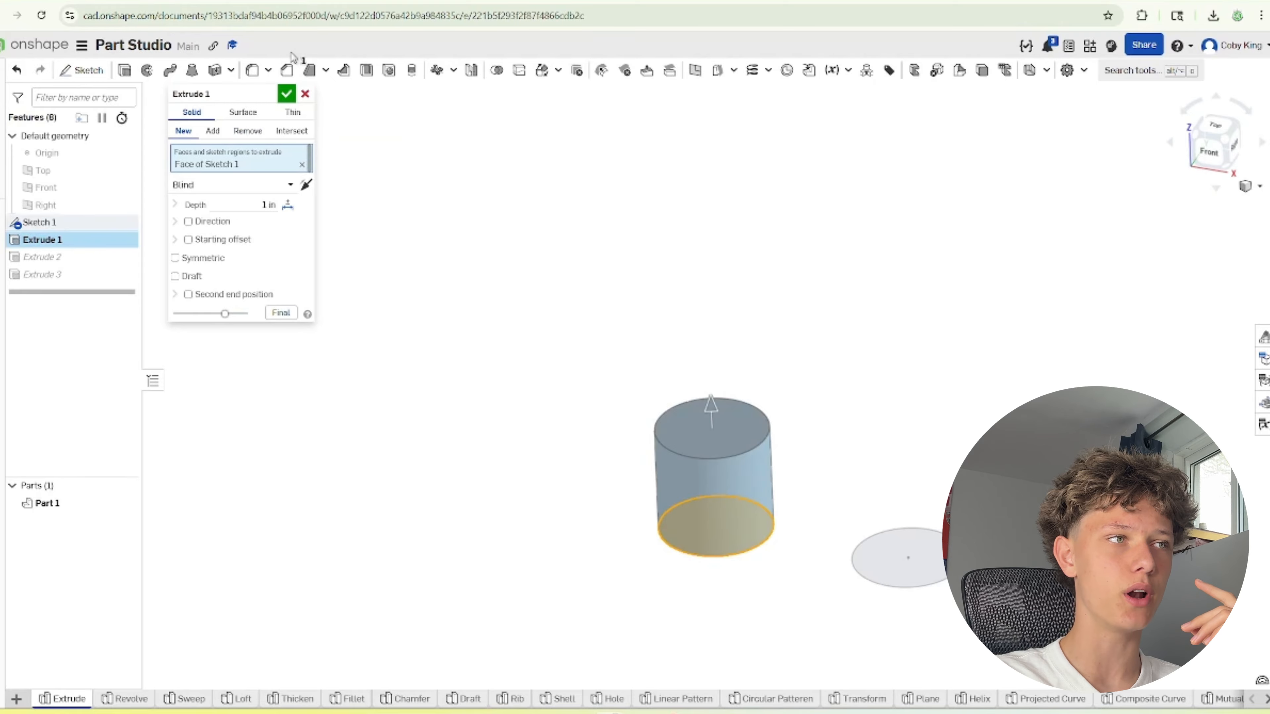
pyautogui.click(289, 94)
# Edit the second extrude, reselect the middle circle's edge as its surface curve, and accept it
pyautogui.doubleClick(78, 257)
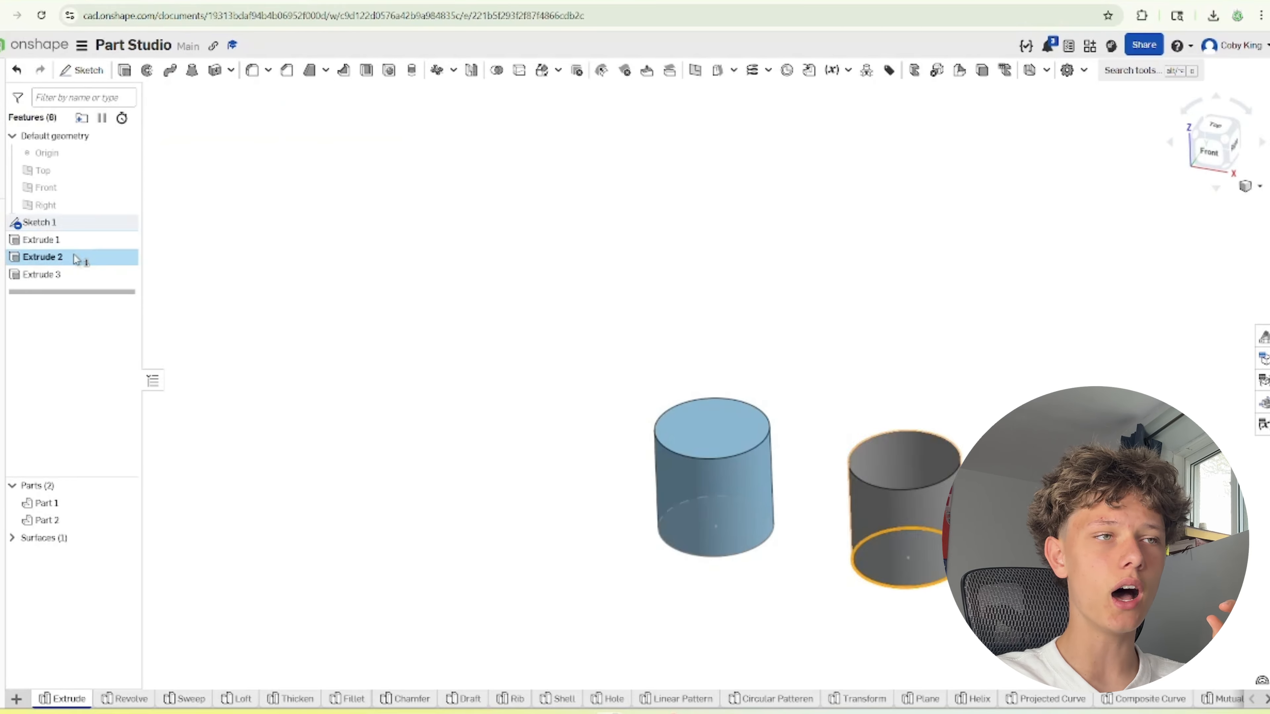
pyautogui.scroll(-3, 430, 290)
pyautogui.scroll(5, 660, 363)
pyautogui.scroll(-2, 878, 380)
pyautogui.scroll(4, 676, 387)
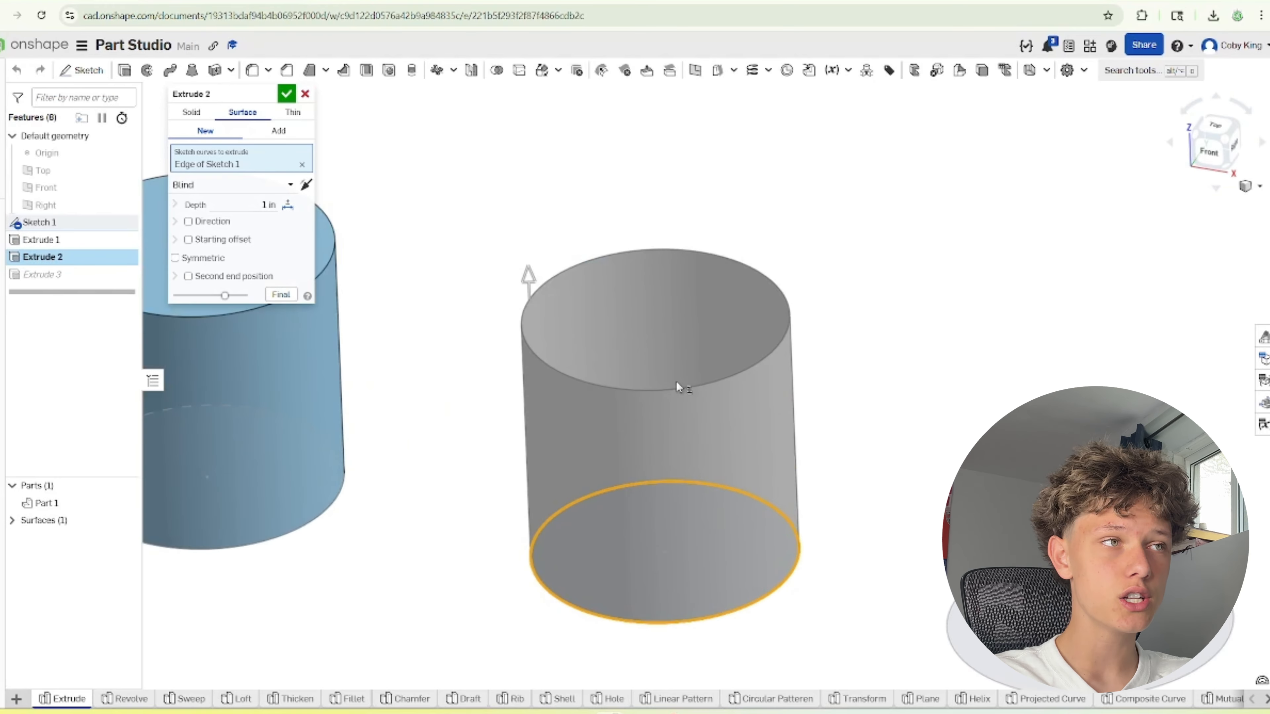
pyautogui.click(302, 164)
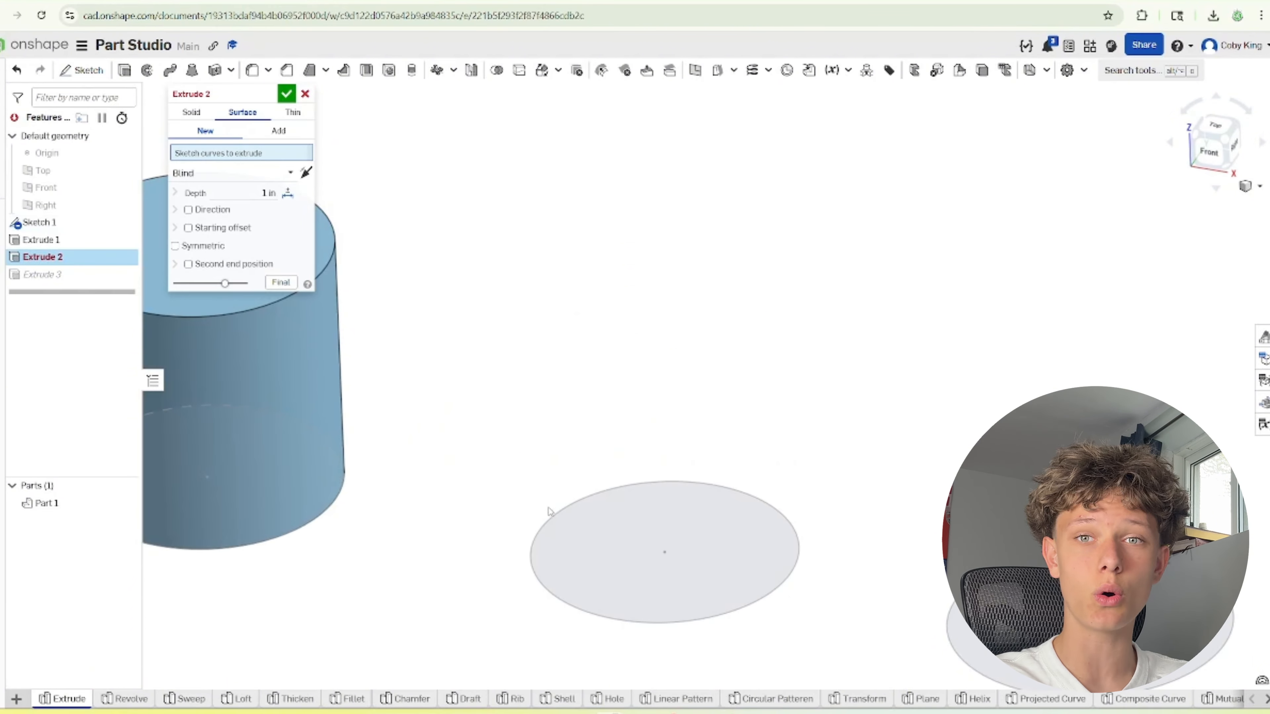
pyautogui.click(687, 481)
pyautogui.moveTo(619, 425)
pyautogui.mouseDown(button='right')
pyautogui.moveTo(653, 449)
pyautogui.moveTo(782, 409)
pyautogui.moveTo(774, 482)
pyautogui.mouseUp(button='right')
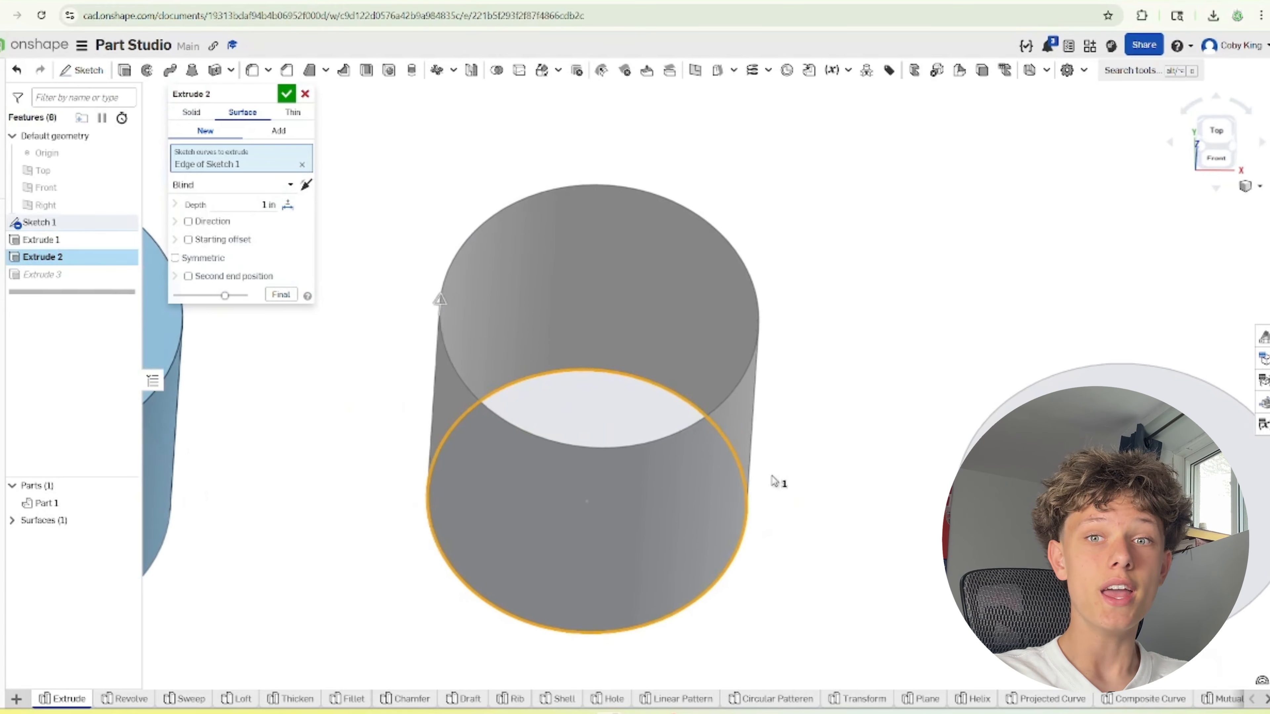
pyautogui.scroll(-3, 772, 492)
pyautogui.scroll(4, 745, 477)
pyautogui.moveTo(525, 398); pyautogui.dragTo(435, 408, button='right')
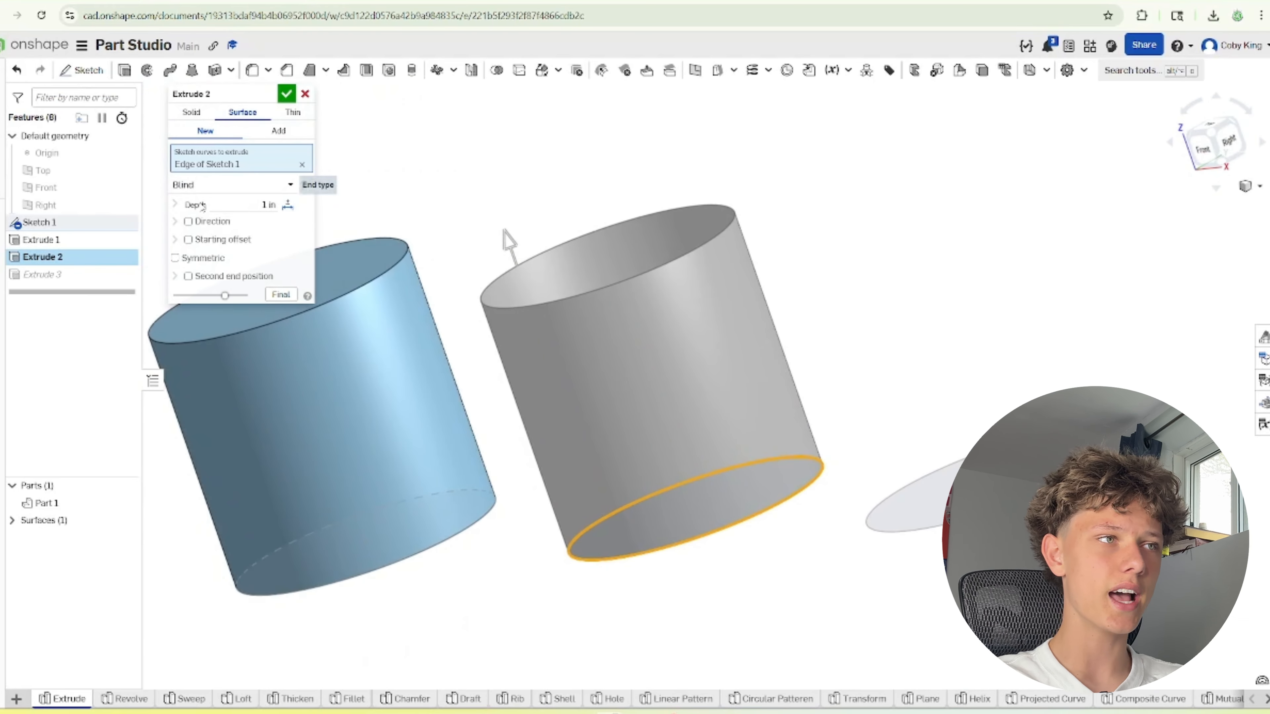
pyautogui.click(280, 93)
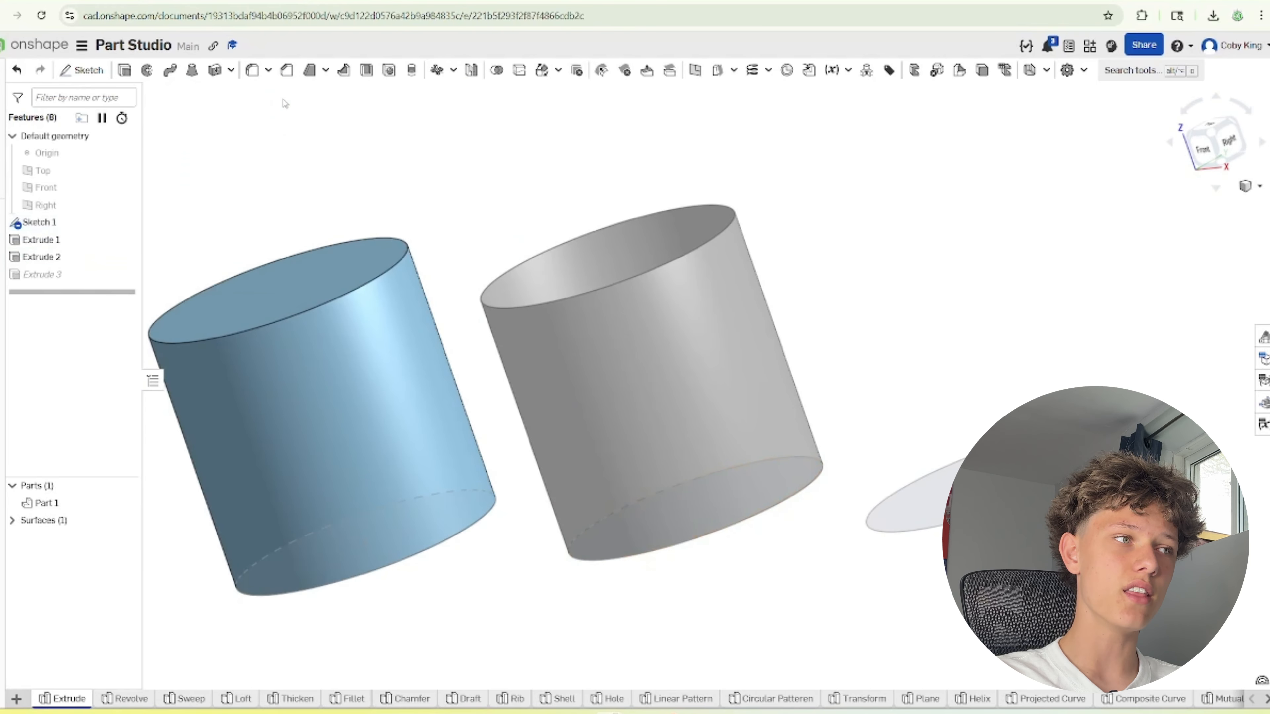
# Edit the third extrude and set Thickness 1 of its thin wall to 0.1 in
pyautogui.doubleClick(43, 274)
pyautogui.moveTo(706, 297); pyautogui.dragTo(660, 243, button='right')
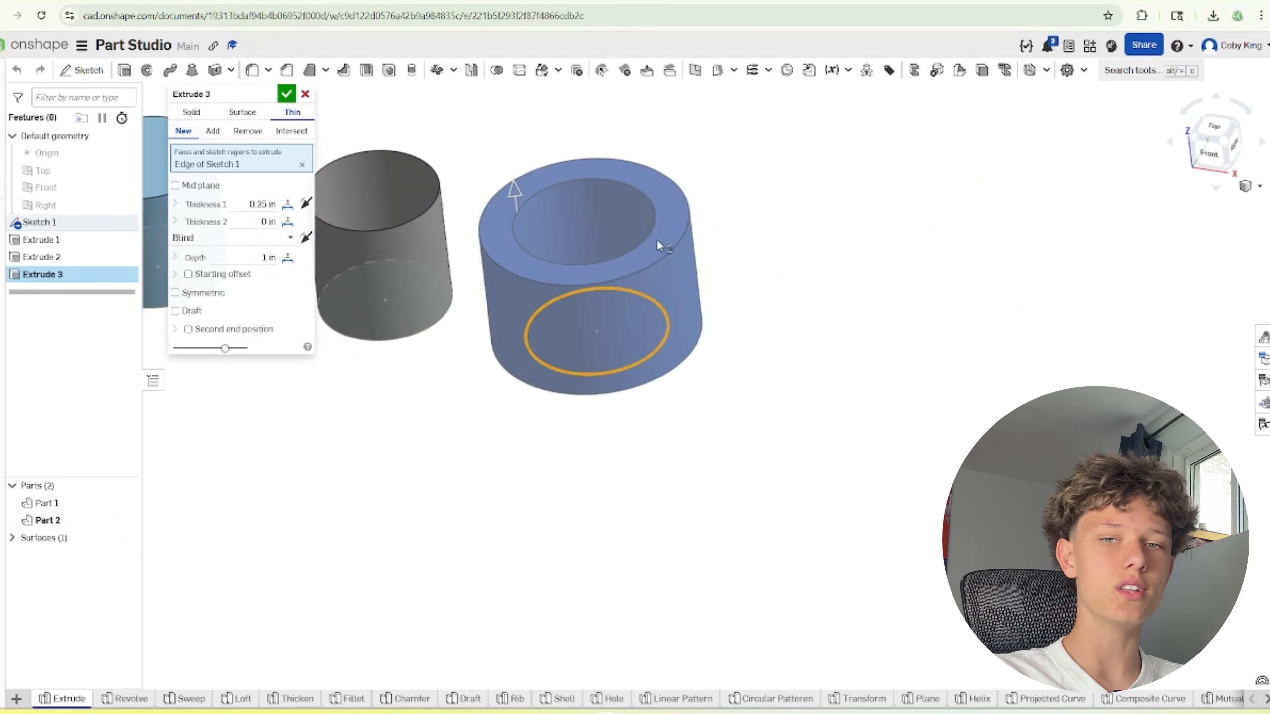
pyautogui.scroll(5, 608, 232)
pyautogui.click(233, 203)
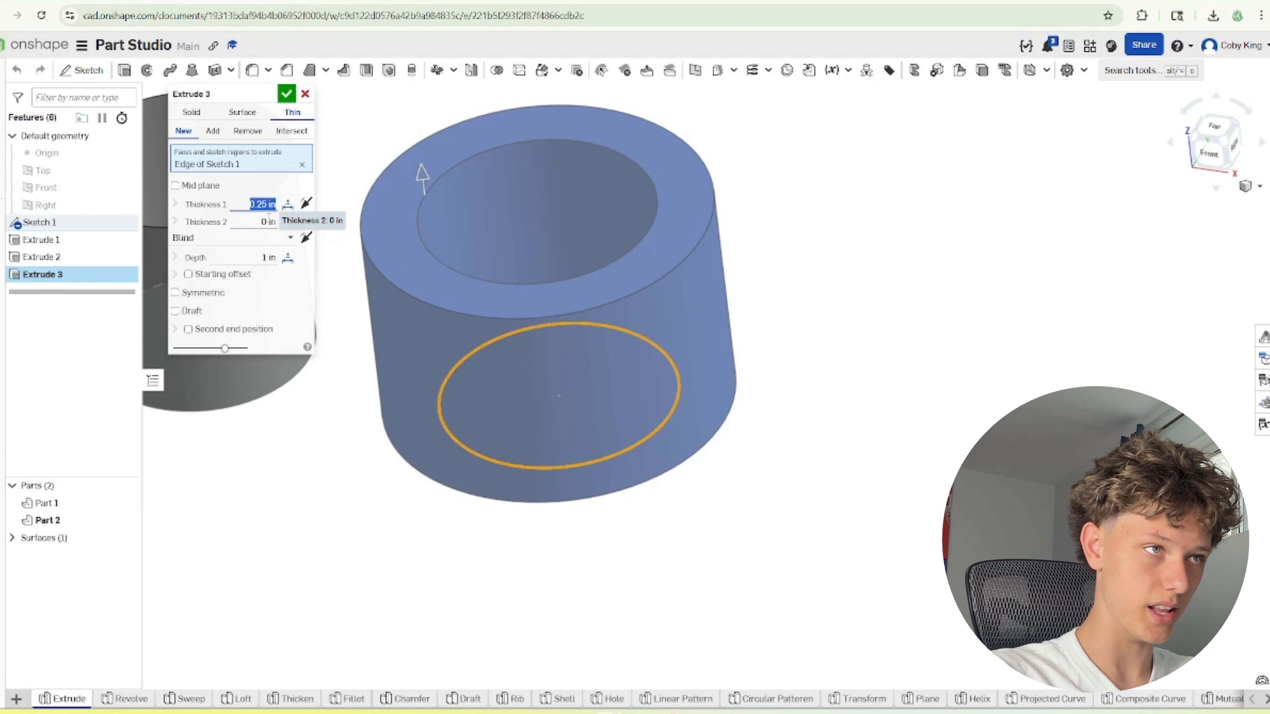
pyautogui.write('0.1')
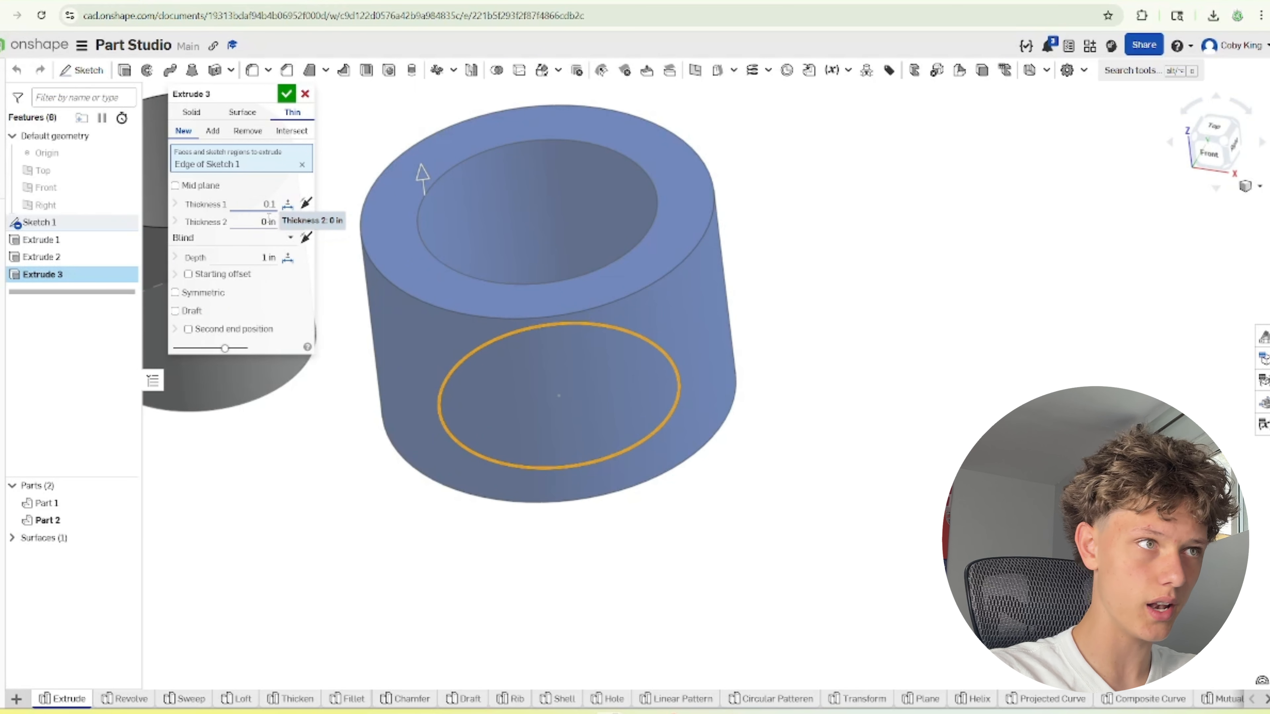
pyautogui.press('Return')
# Set Thickness 2 of the thin extrude to 0.1 in and accept the feature
pyautogui.click(251, 223)
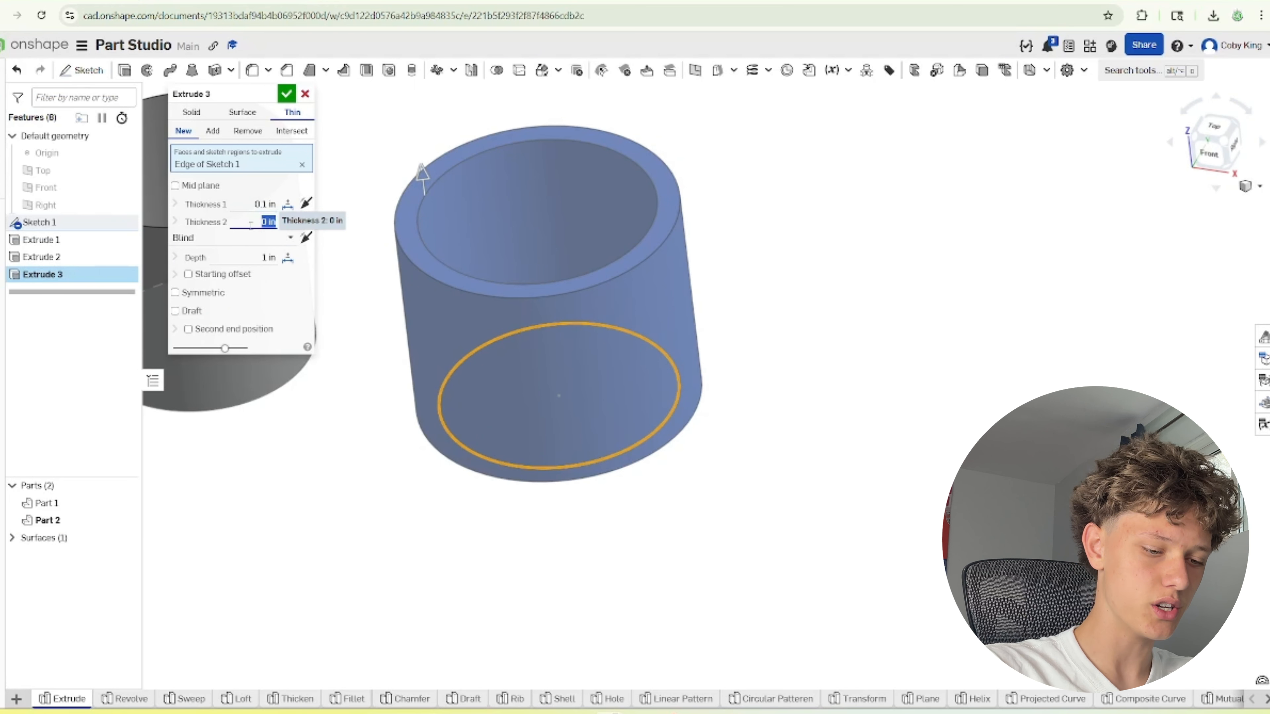
pyautogui.write('0.1')
pyautogui.press('Return')
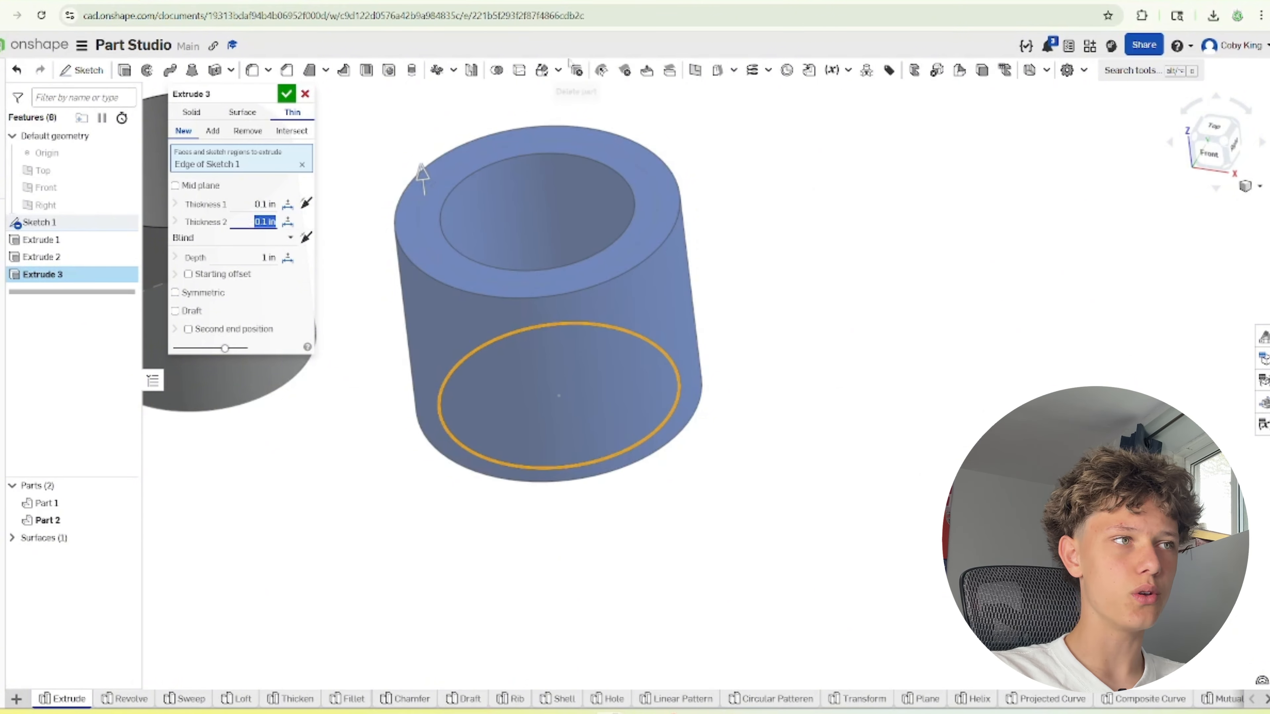
pyautogui.scroll(-3, 545, 210)
pyautogui.scroll(5, 542, 167)
pyautogui.moveTo(466, 216); pyautogui.dragTo(426, 166, button='right')
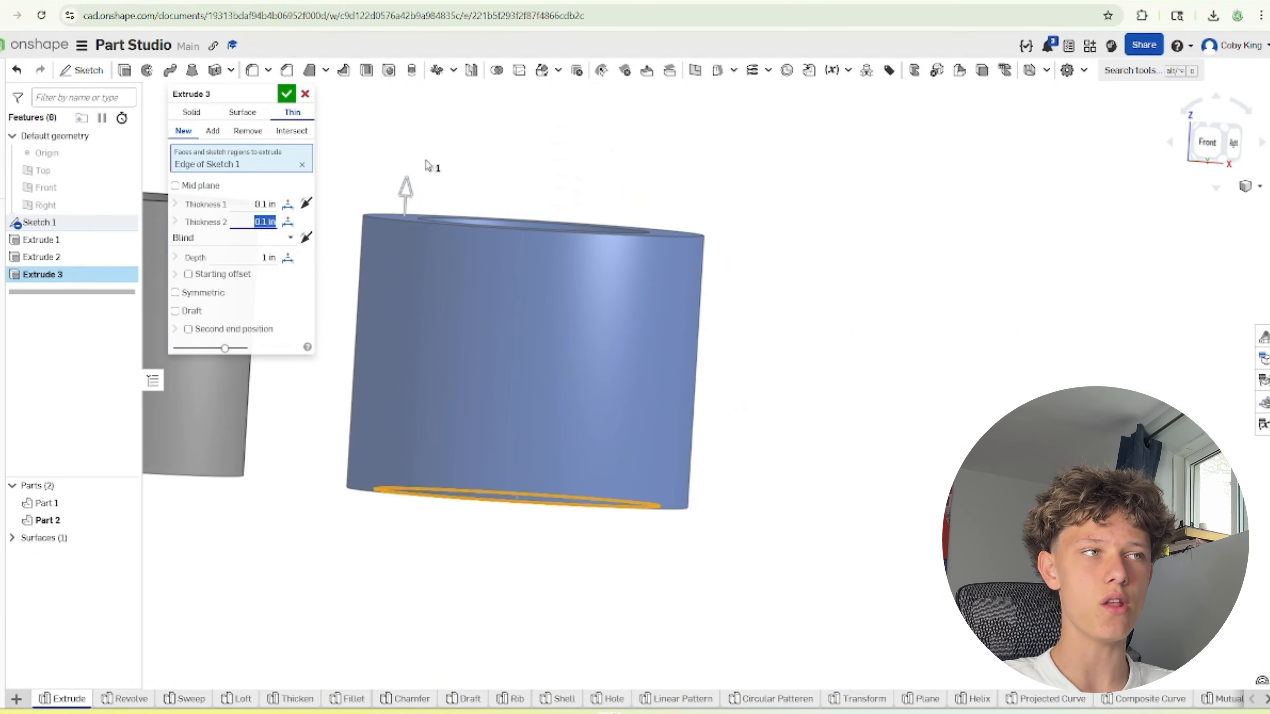
pyautogui.click(288, 94)
pyautogui.scroll(-6, 335, 397)
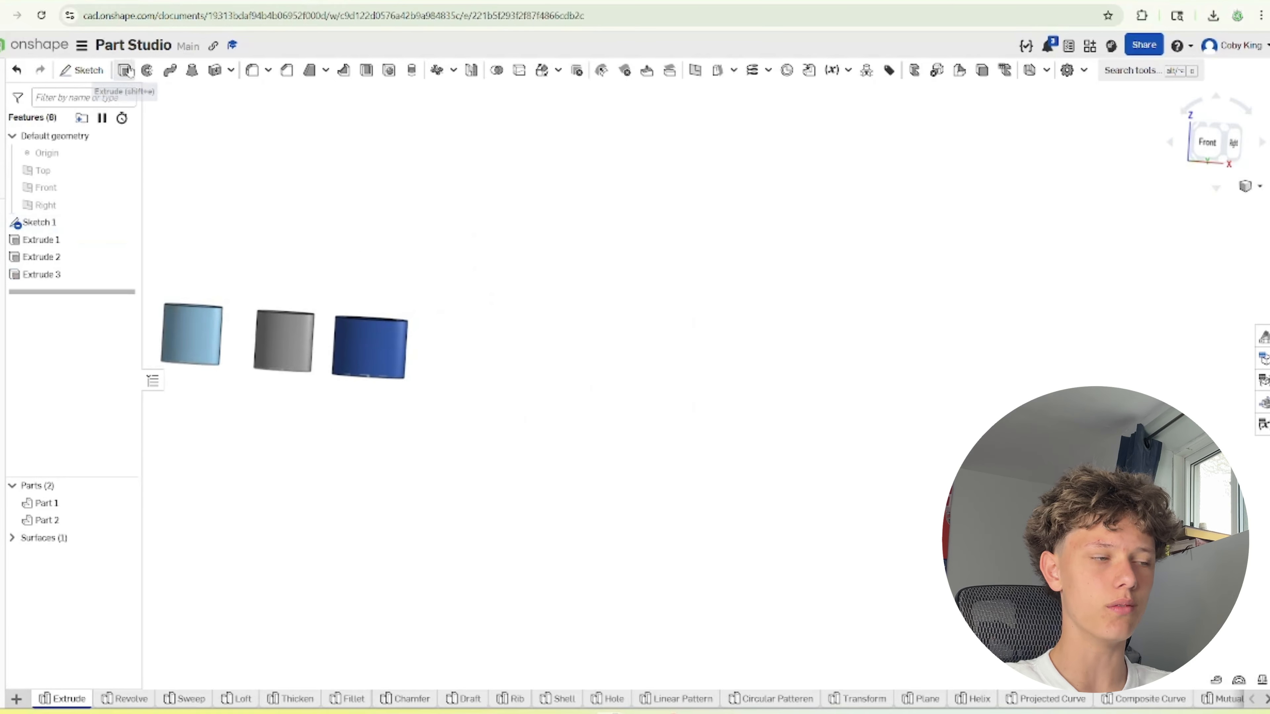
pyautogui.moveTo(135, 90)
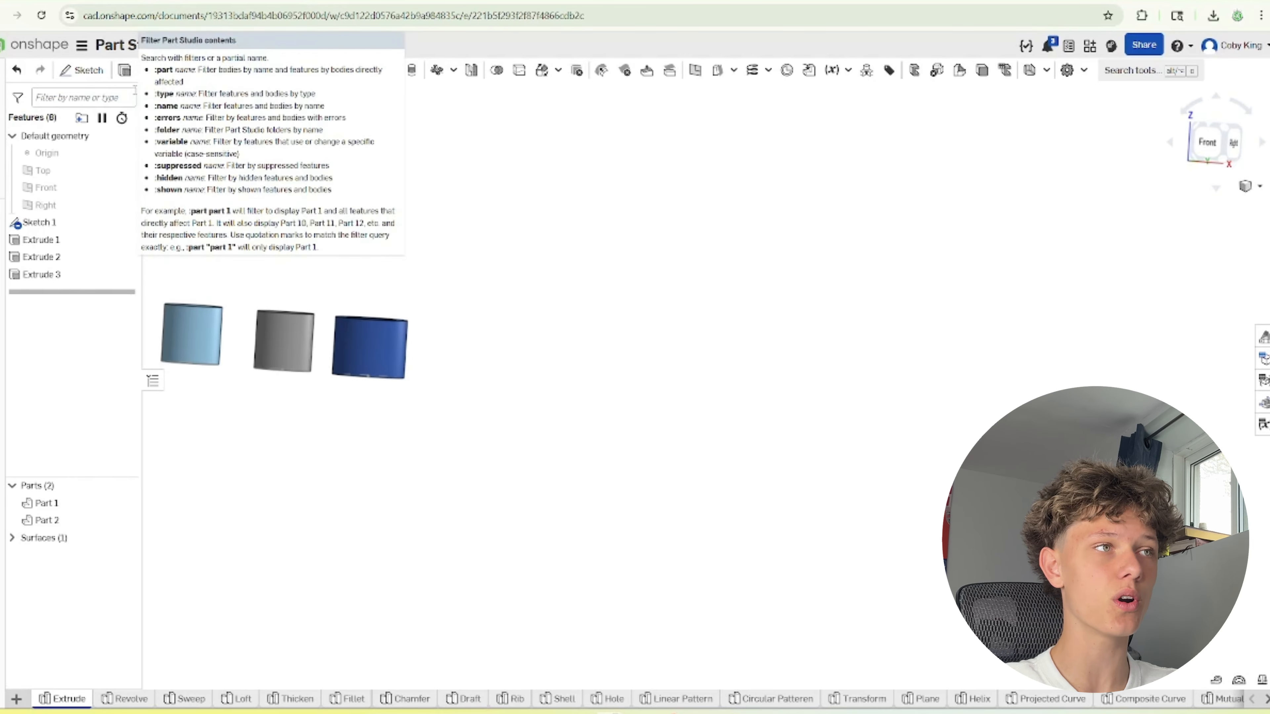
pyautogui.scroll(-2, 474, 315)
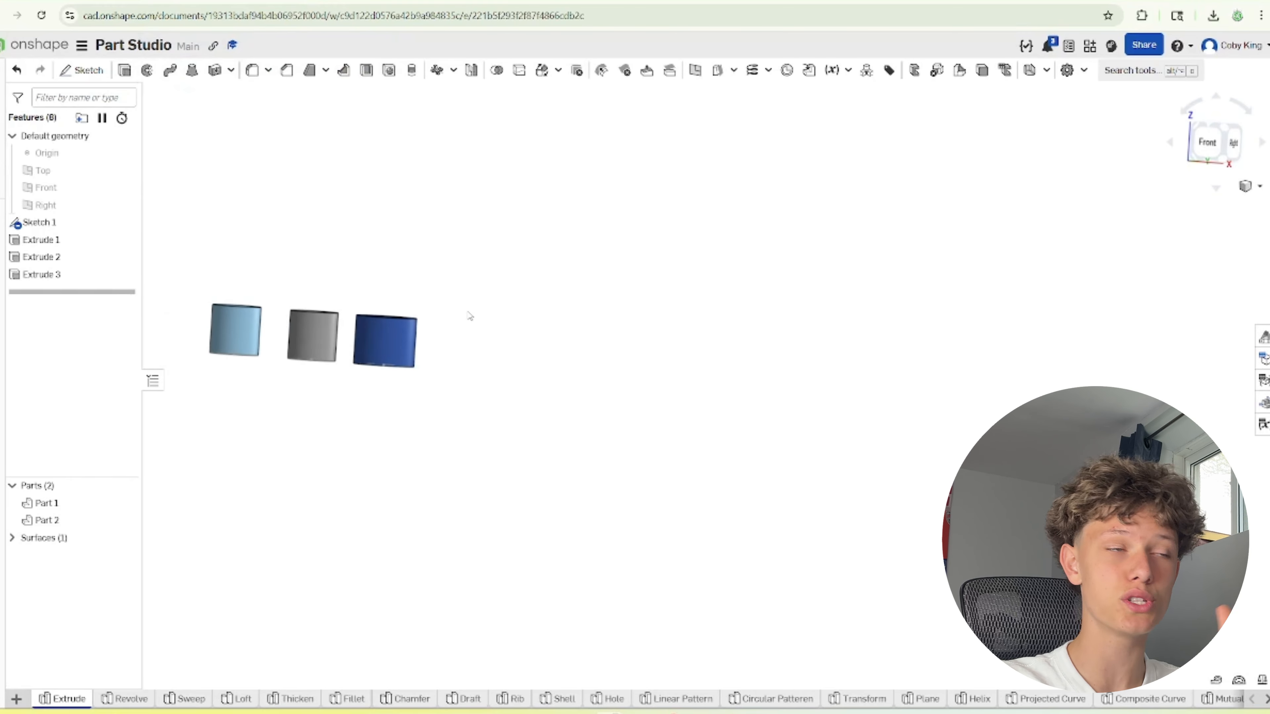
pyautogui.scroll(-3, 366, 303)
pyautogui.scroll(4, 196, 615)
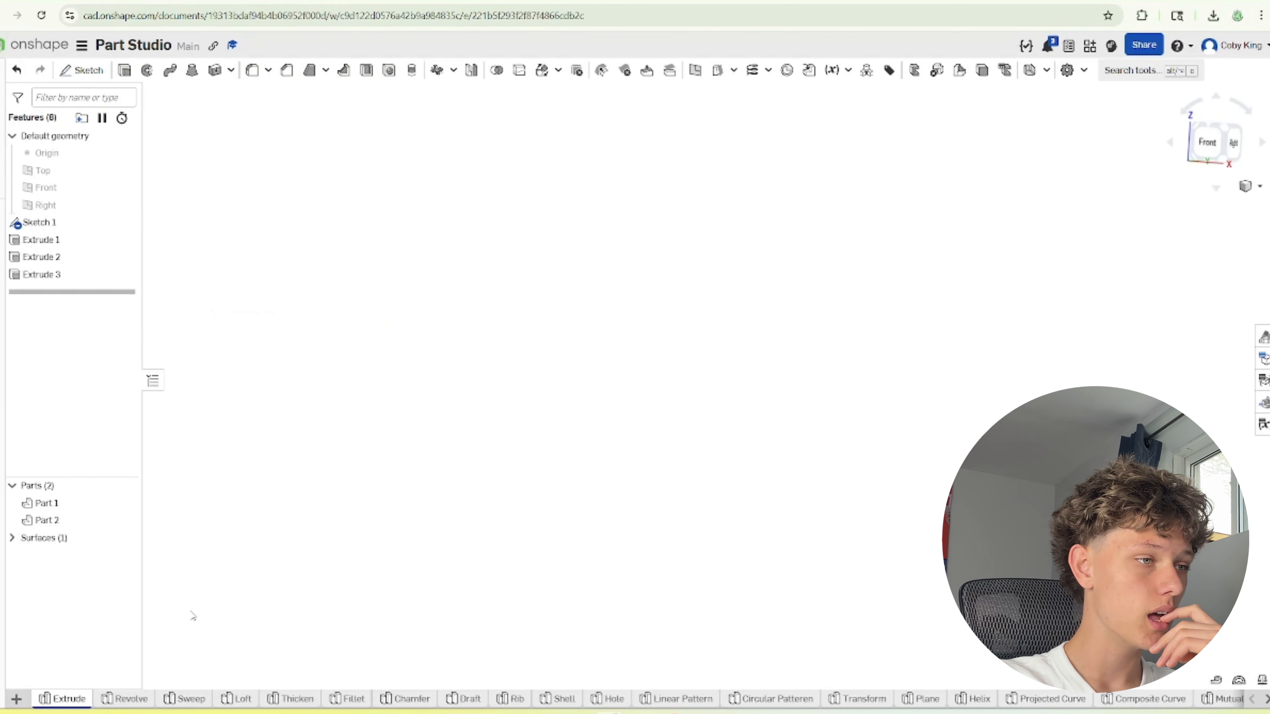
pyautogui.scroll(-5, 247, 611)
pyautogui.scroll(3, 350, 410)
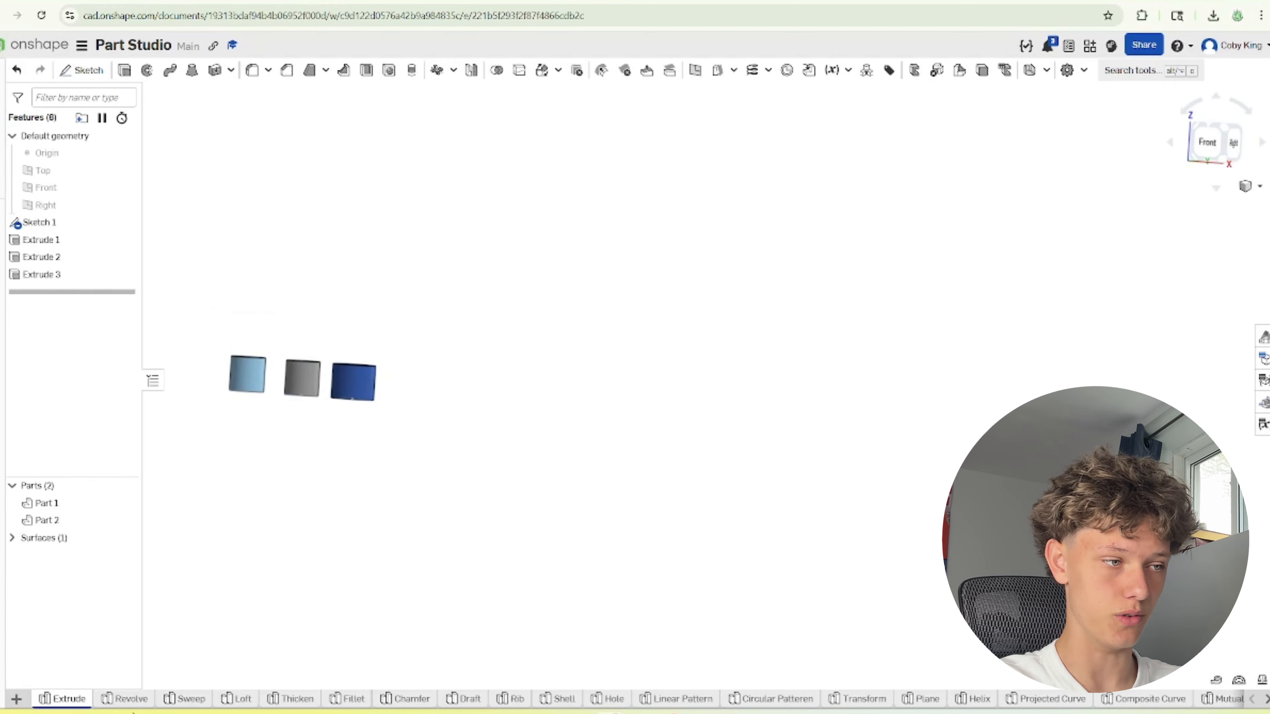
# Switch to the Revolve part studio, hide the Top, Front and Right planes, and view the profile sketch at an angle
pyautogui.click(125, 699)
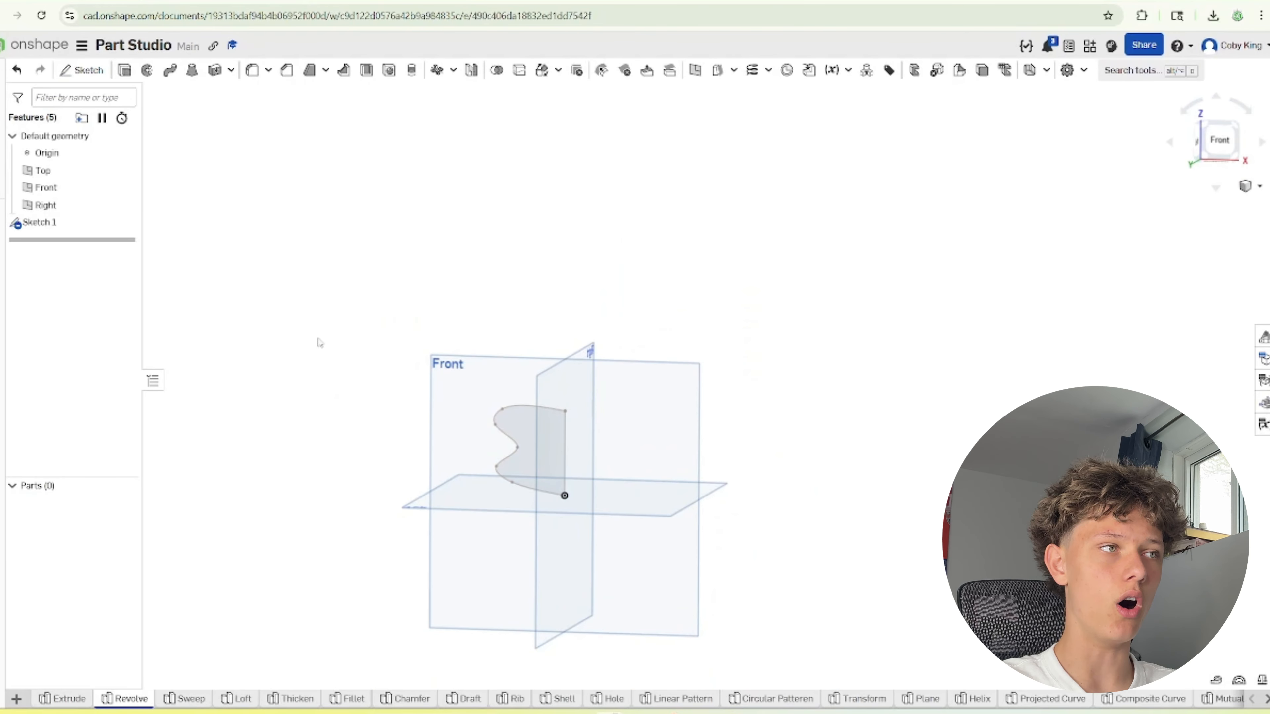
pyautogui.click(126, 170)
pyautogui.click(125, 187)
pyautogui.click(125, 205)
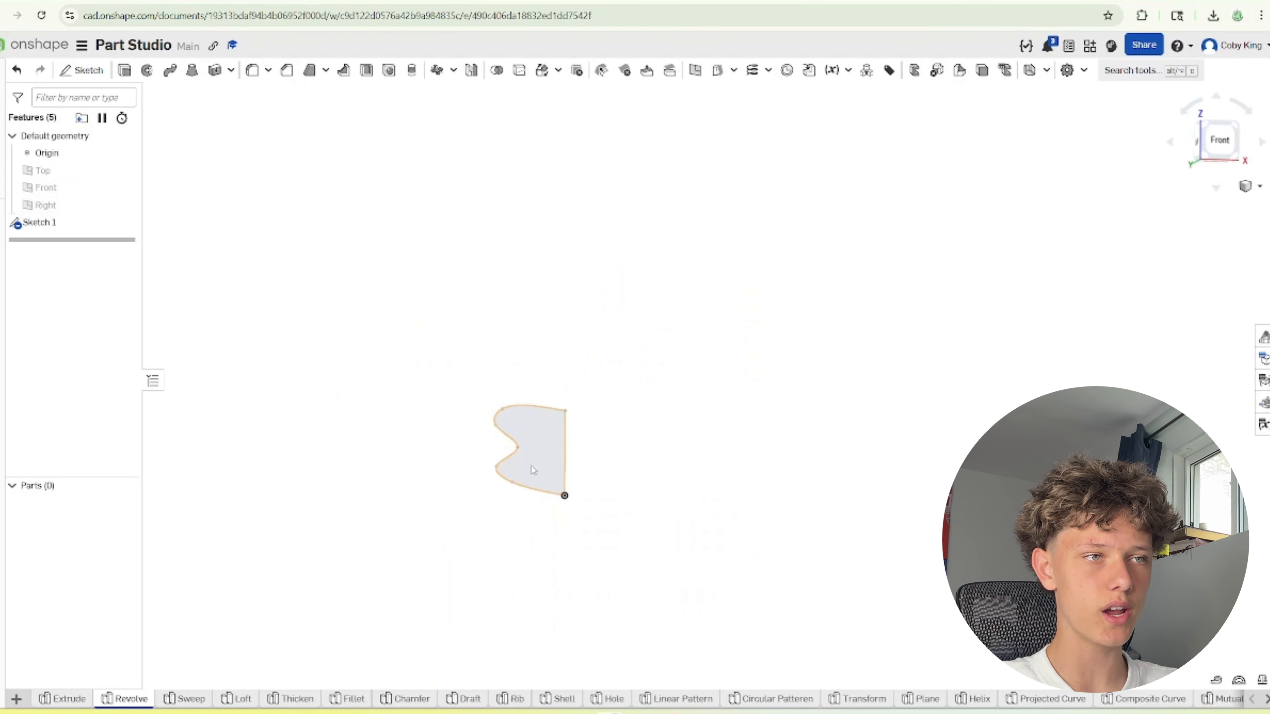
pyautogui.hotkey('shift', '7')
pyautogui.moveTo(575, 427)
pyautogui.mouseDown(button='right')
pyautogui.moveTo(621, 395)
pyautogui.moveTo(589, 379)
pyautogui.mouseUp(button='right')
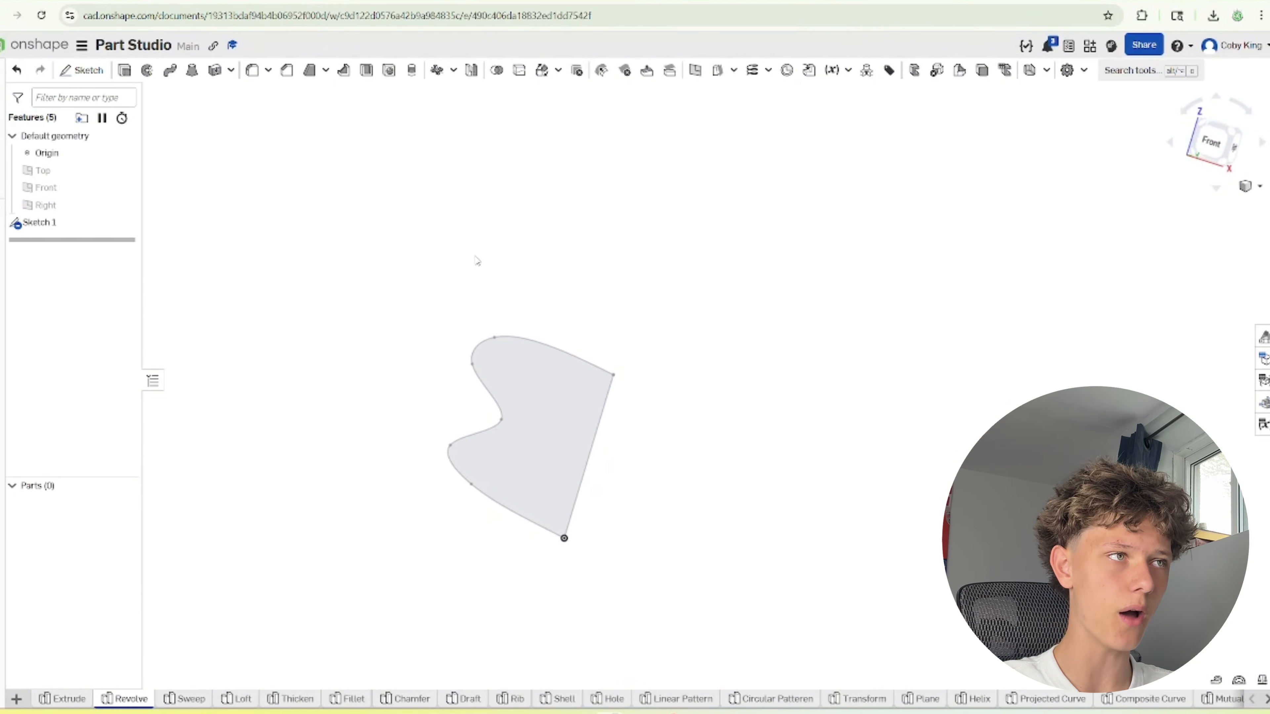
# Revolve the closed profile face of Sketch 1 as a new solid with a full revolve about its straight edge
pyautogui.click(145, 70)
pyautogui.moveTo(696, 515); pyautogui.dragTo(726, 528, button='right')
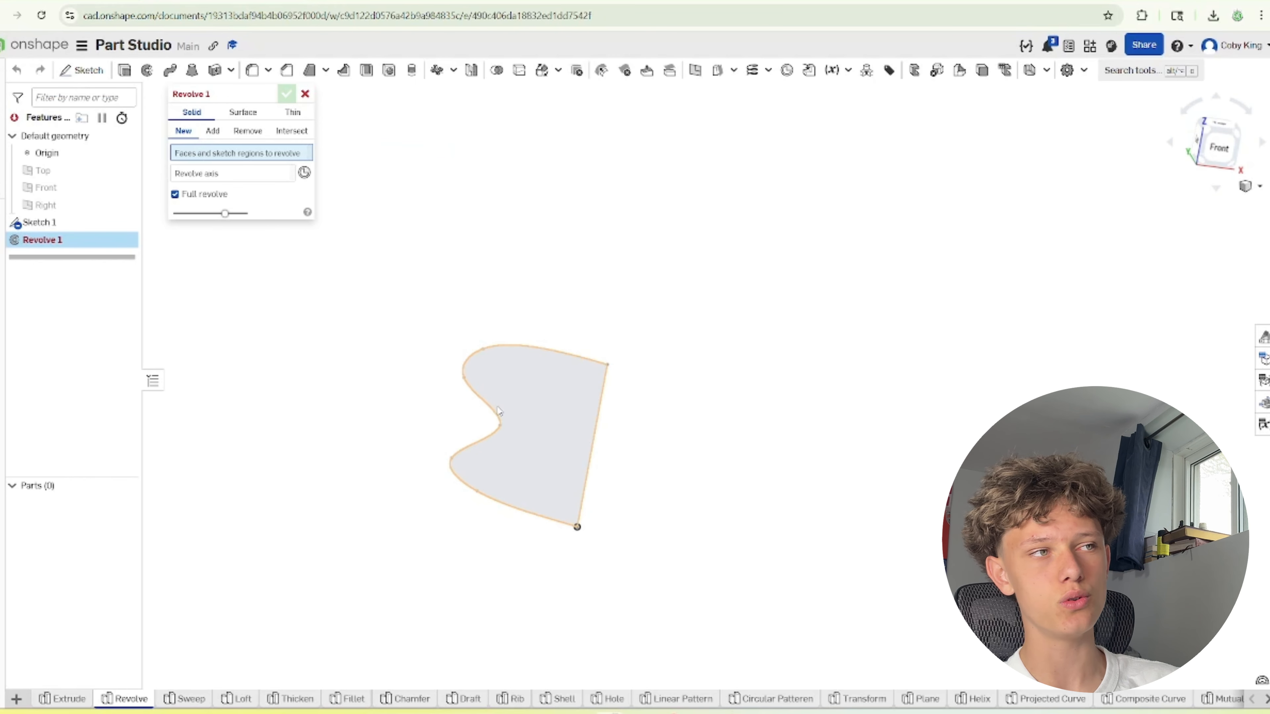
pyautogui.click(515, 411)
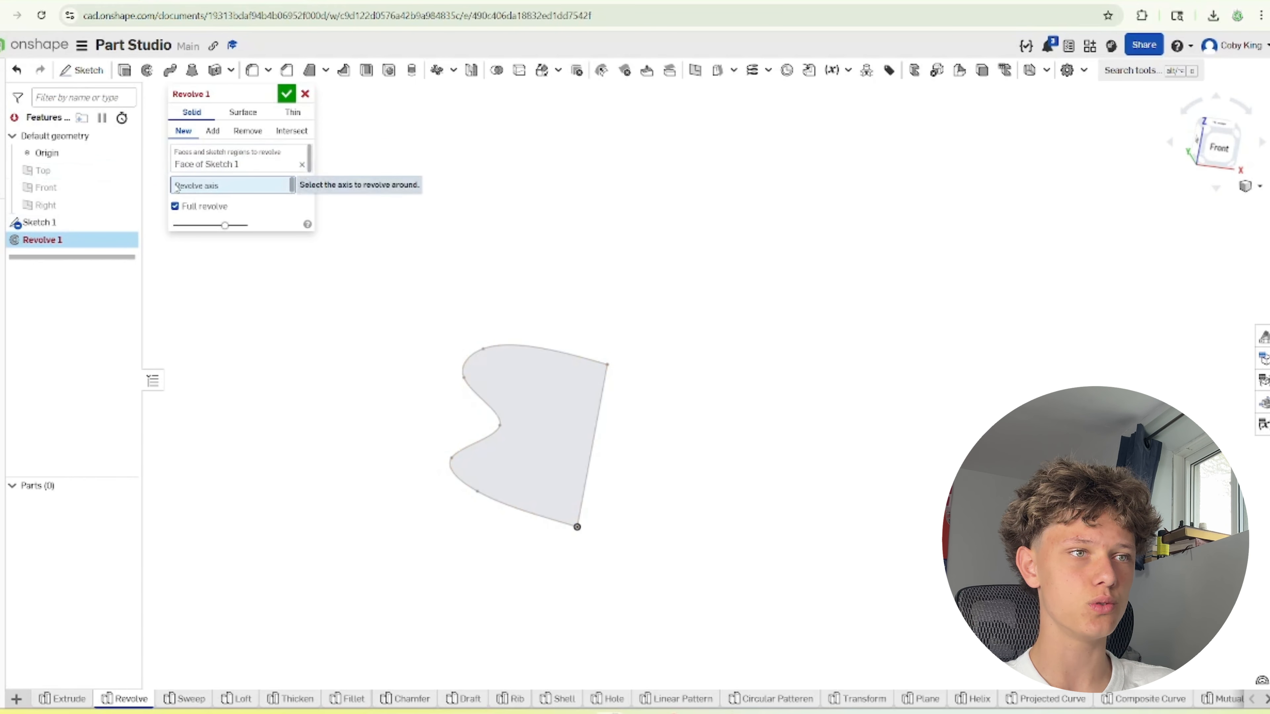
pyautogui.click(605, 395)
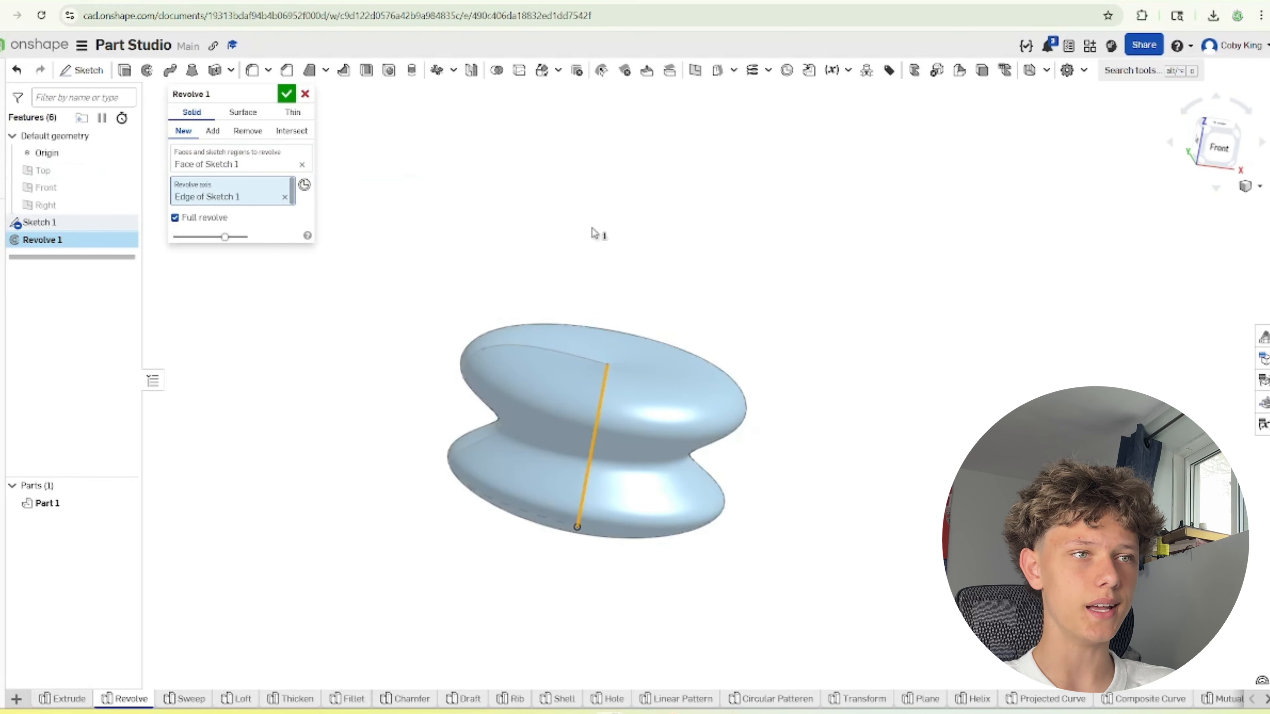
pyautogui.moveTo(593, 232); pyautogui.dragTo(680, 326, button='right')
pyautogui.scroll(-3, 607, 472)
pyautogui.scroll(4, 595, 422)
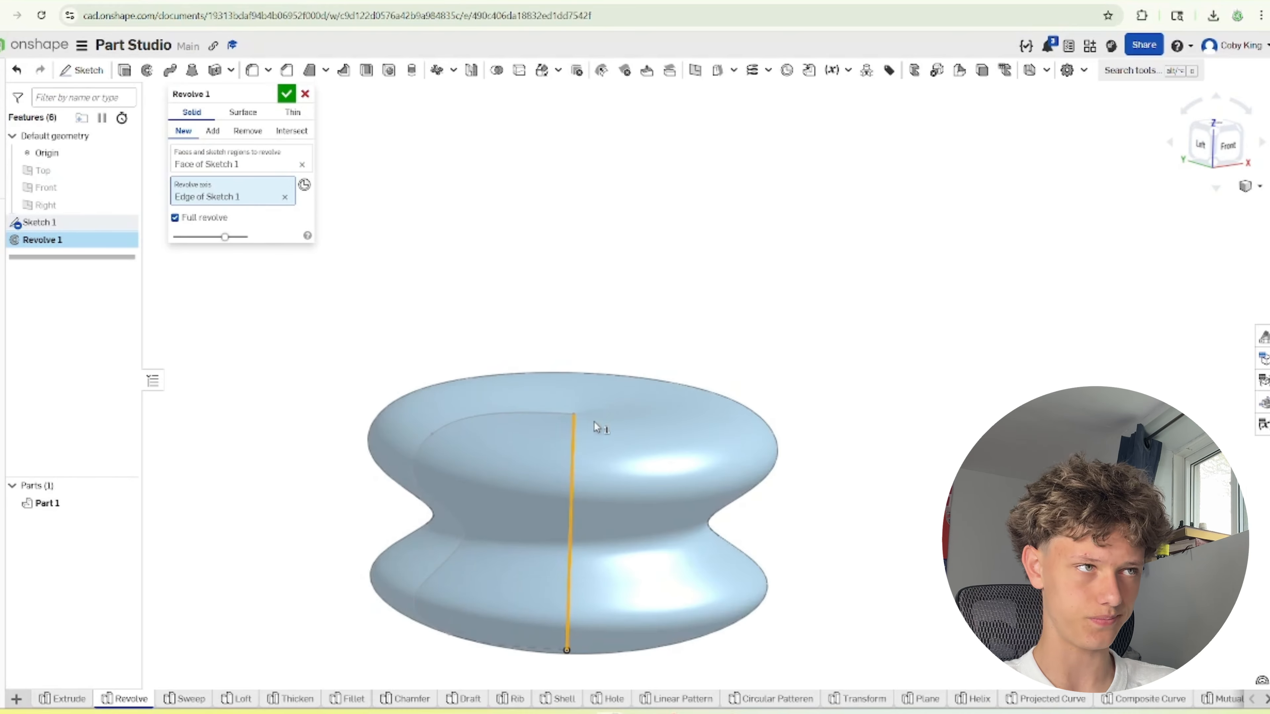
pyautogui.scroll(2, 595, 421)
pyautogui.scroll(-4, 552, 378)
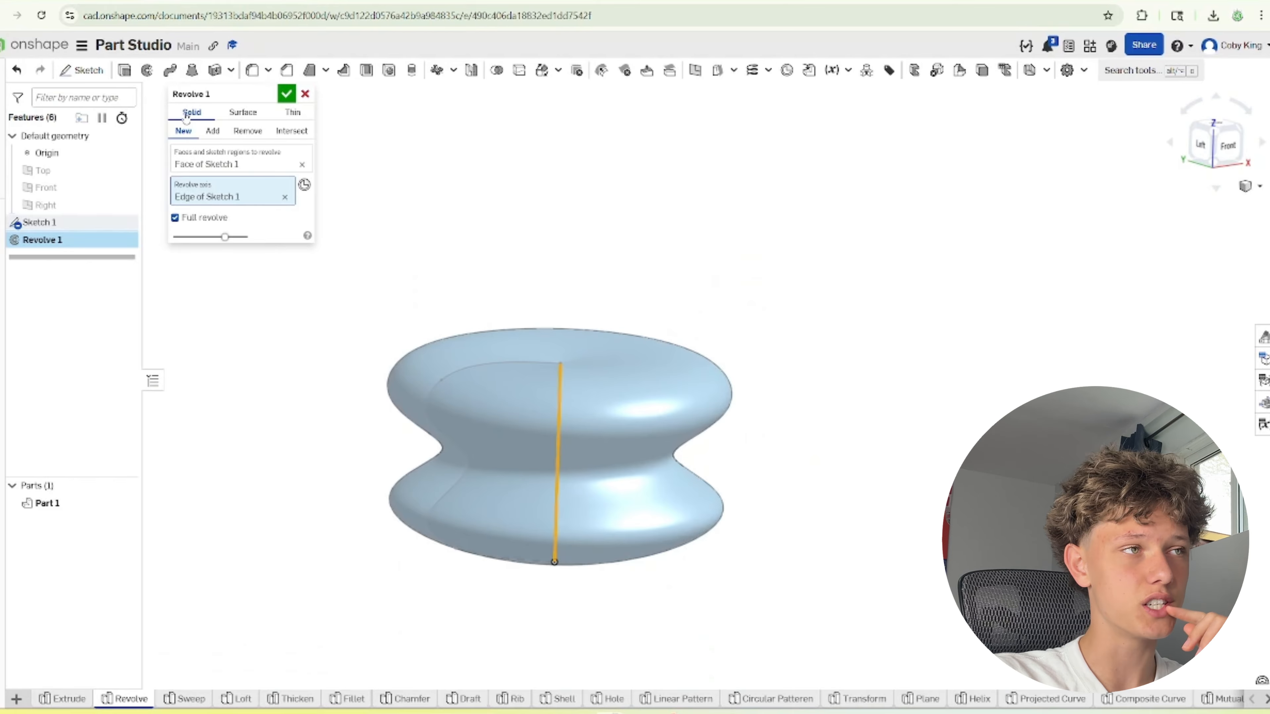
# Try the Remove operation on the solid revolve and return it to New
pyautogui.click(212, 136)
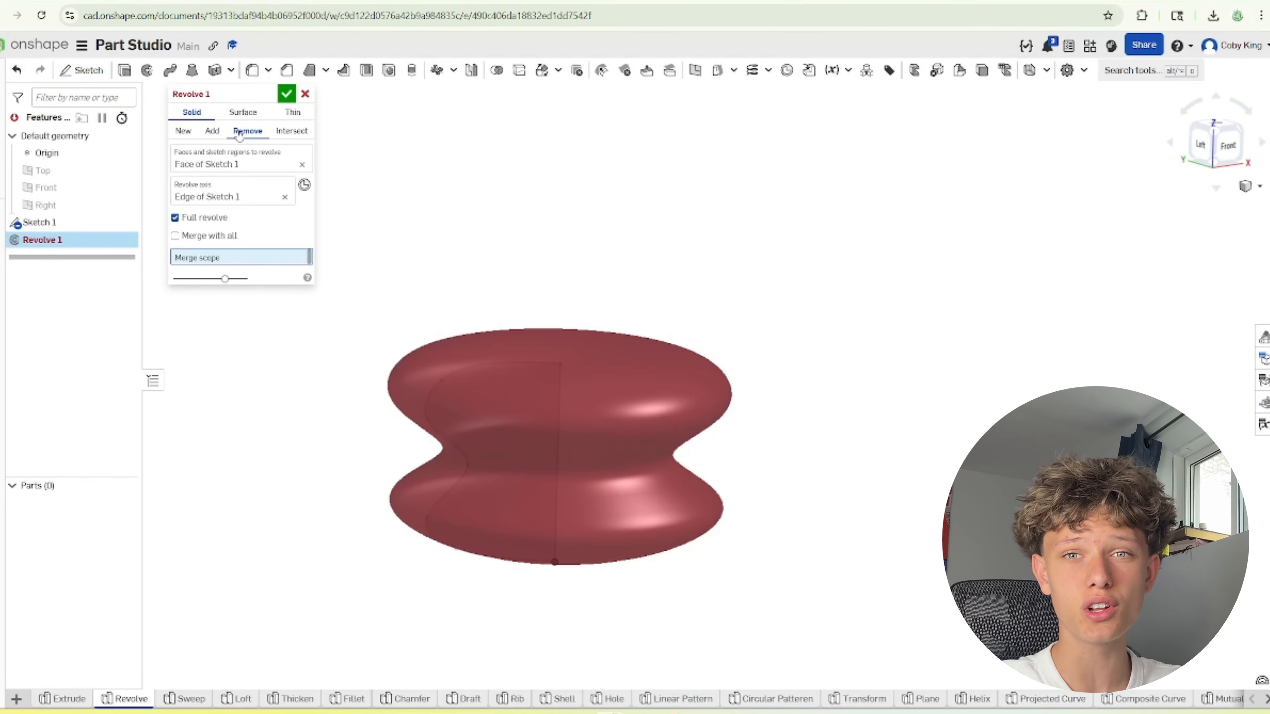
pyautogui.click(194, 130)
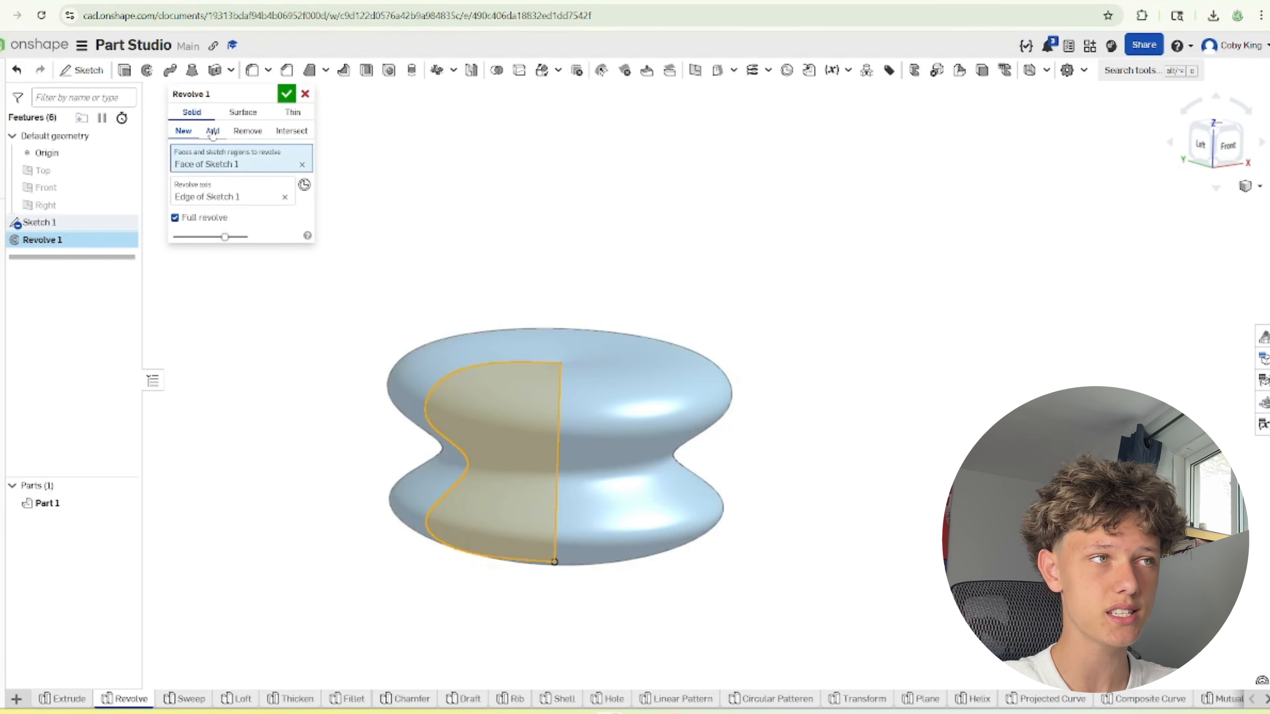
pyautogui.scroll(-3, 467, 377)
pyautogui.scroll(3, 468, 376)
# Change the revolve to a surface using the profile's curved edge and accept the feature
pyautogui.moveTo(468, 377); pyautogui.dragTo(399, 304, button='right')
pyautogui.click(243, 112)
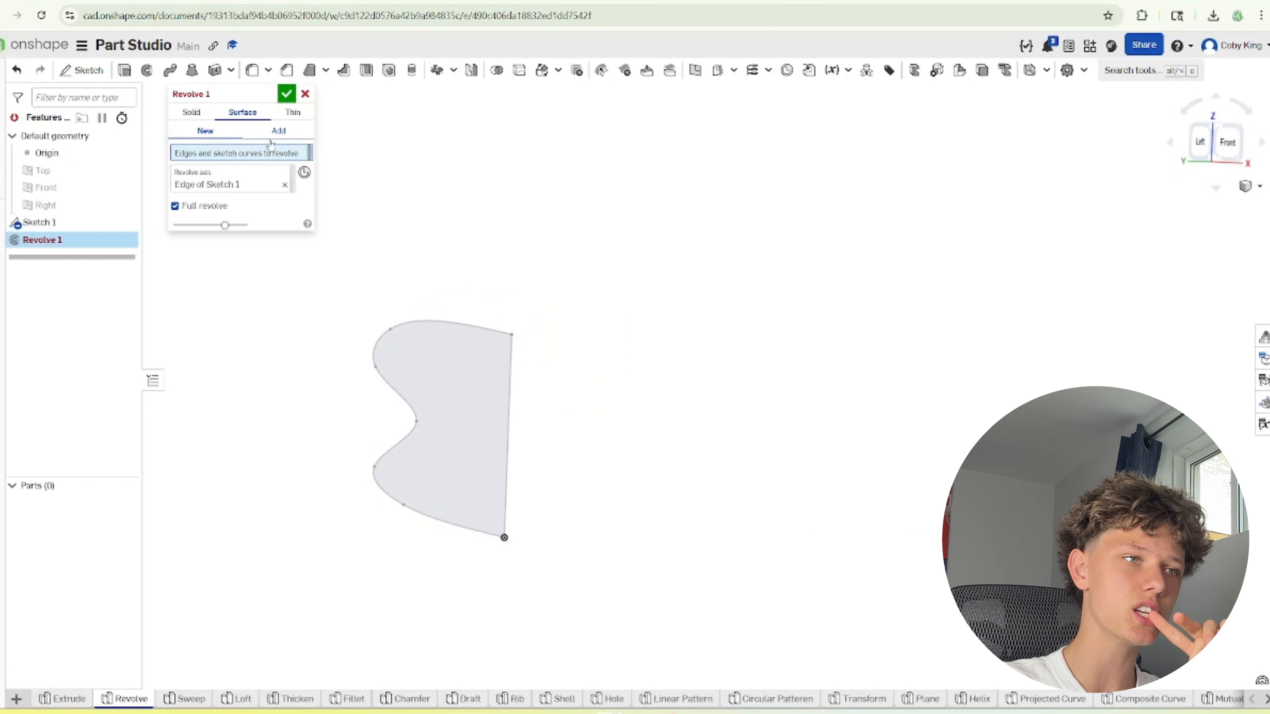
pyautogui.click(458, 330)
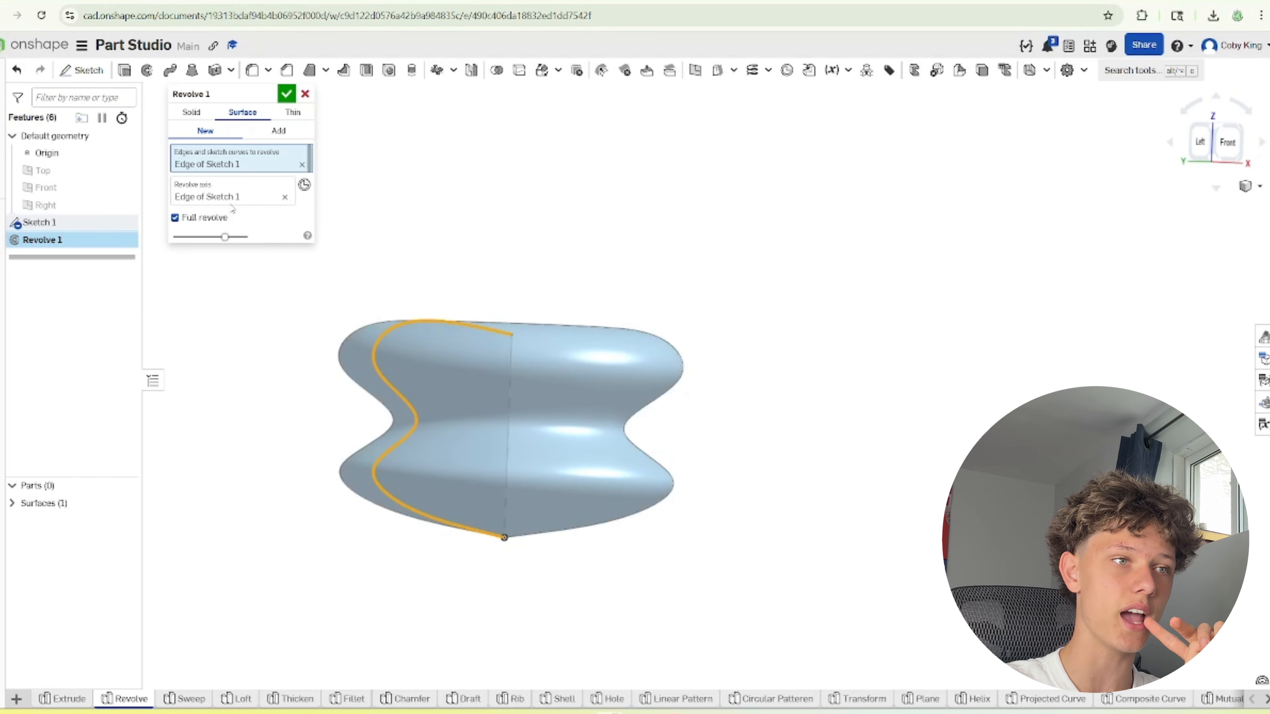
pyautogui.moveTo(456, 298); pyautogui.dragTo(439, 304, button='right')
pyautogui.click(286, 94)
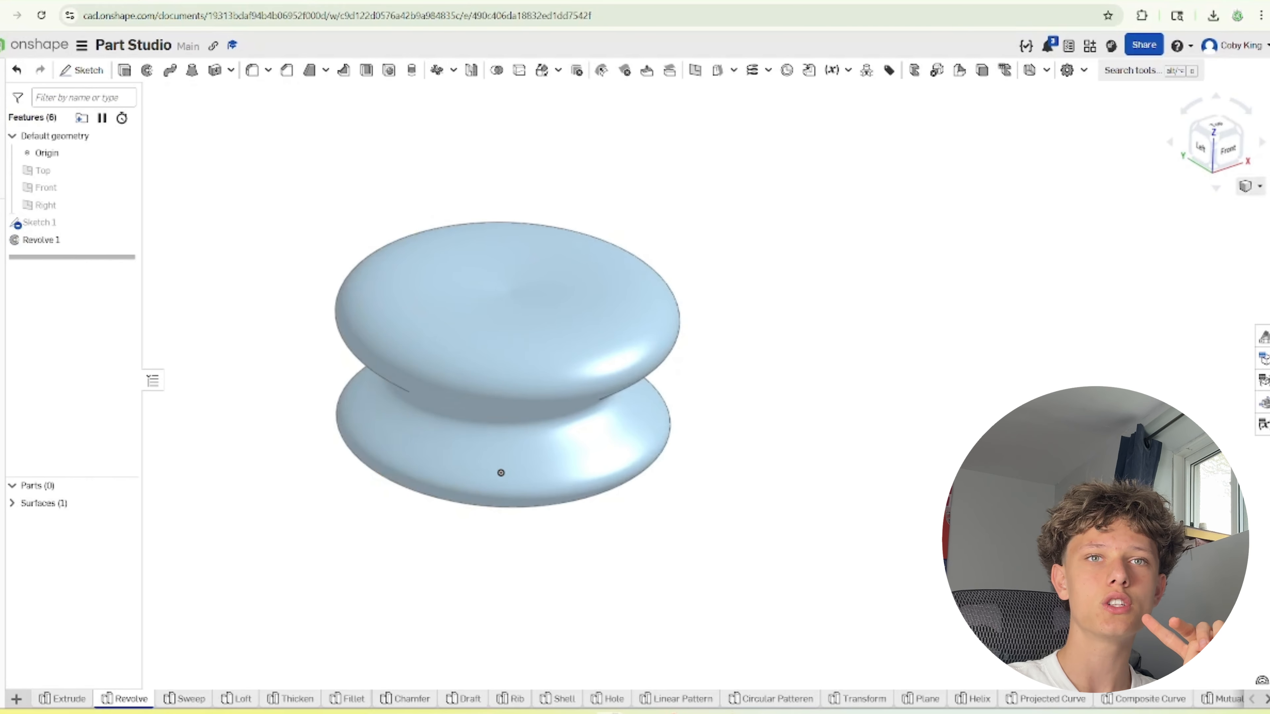
# Inspect the revolved surface's interior with a section view at the Front plane, and close the section view
pyautogui.click(1248, 187)
pyautogui.click(1248, 186)
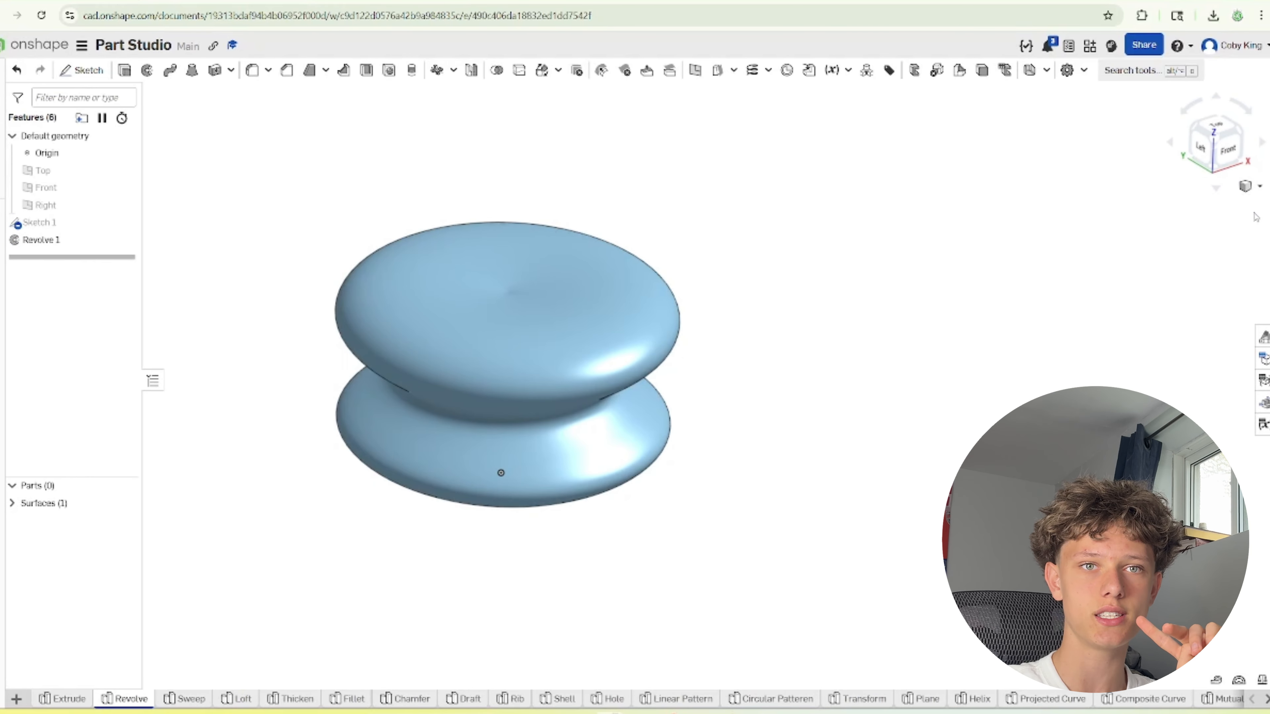
pyautogui.click(1249, 186)
pyautogui.click(1195, 413)
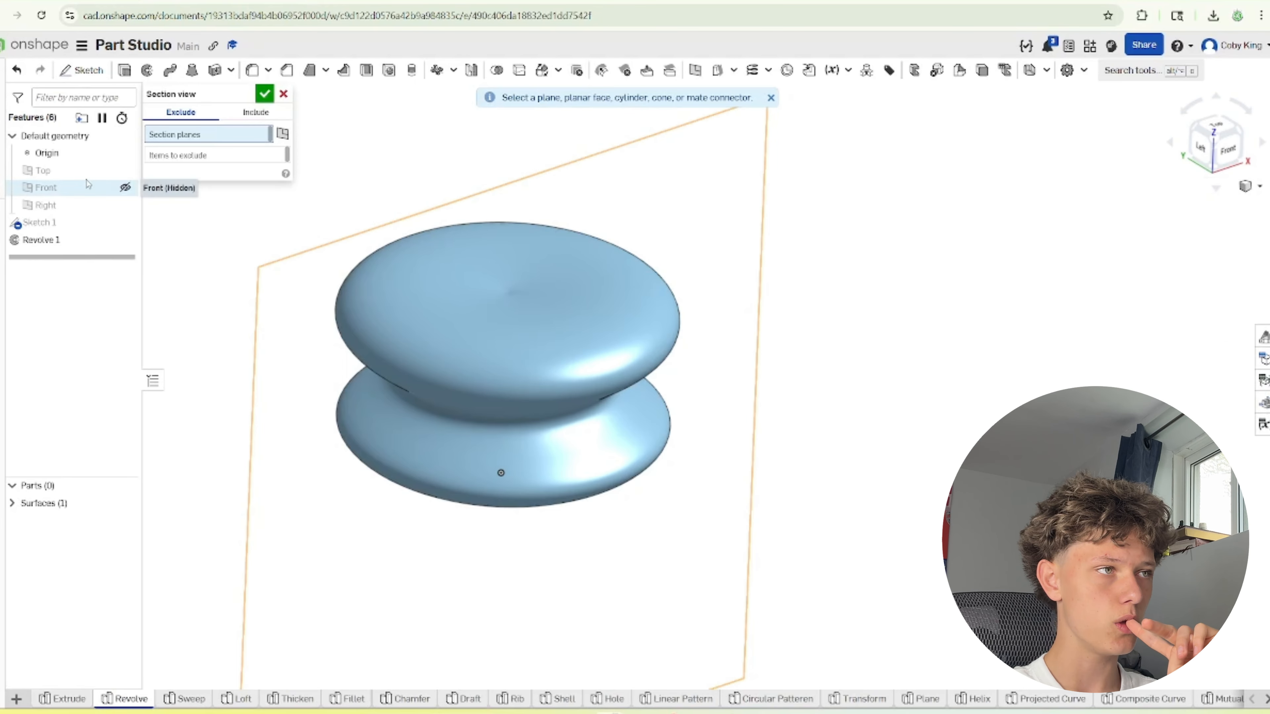
pyautogui.click(45, 187)
pyautogui.moveTo(544, 498); pyautogui.dragTo(586, 555)
pyautogui.click(283, 94)
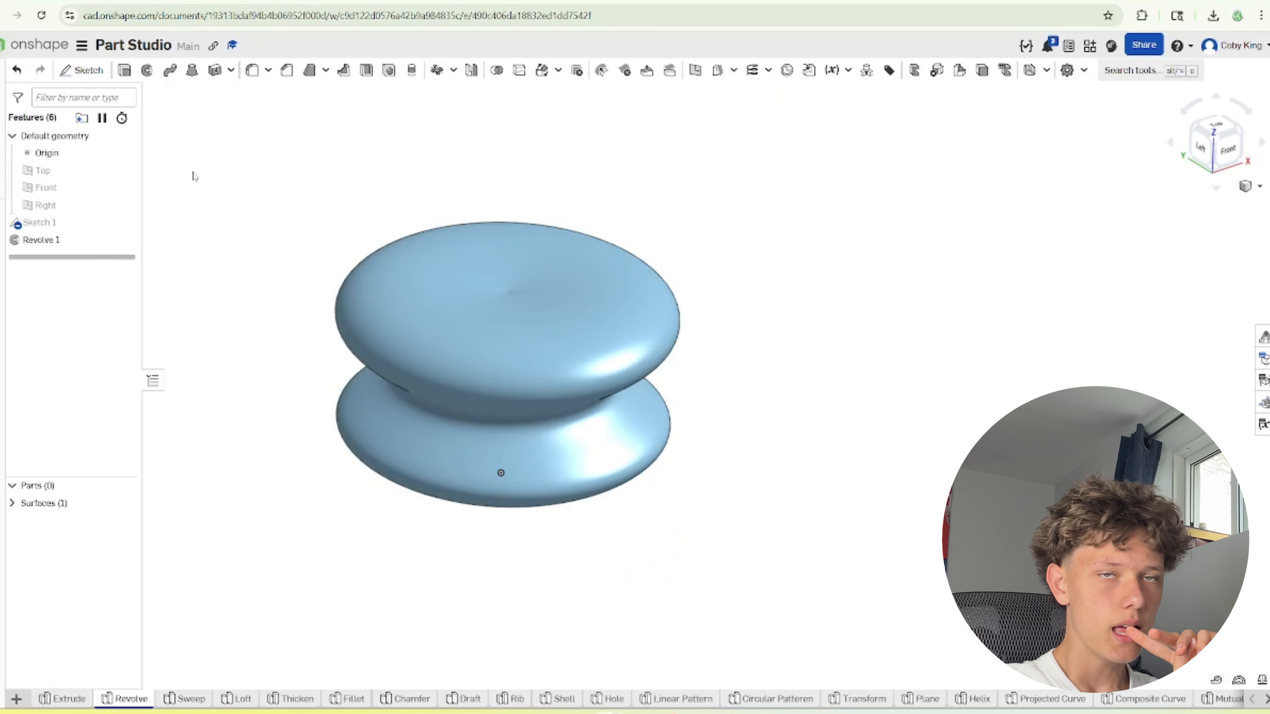
pyautogui.scroll(-4, 859, 181)
pyautogui.scroll(1, 776, 419)
pyautogui.scroll(-3, 780, 423)
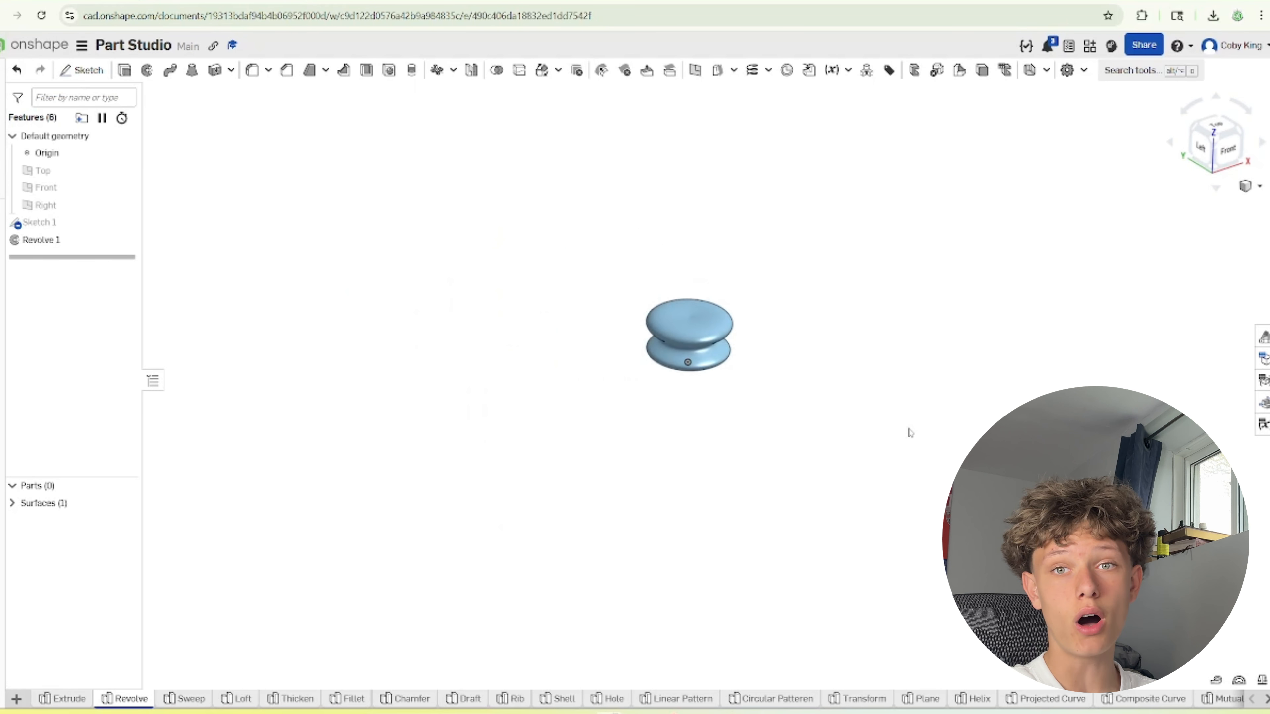
pyautogui.scroll(3, 836, 325)
pyautogui.scroll(1, 836, 326)
pyautogui.scroll(-1, 619, 324)
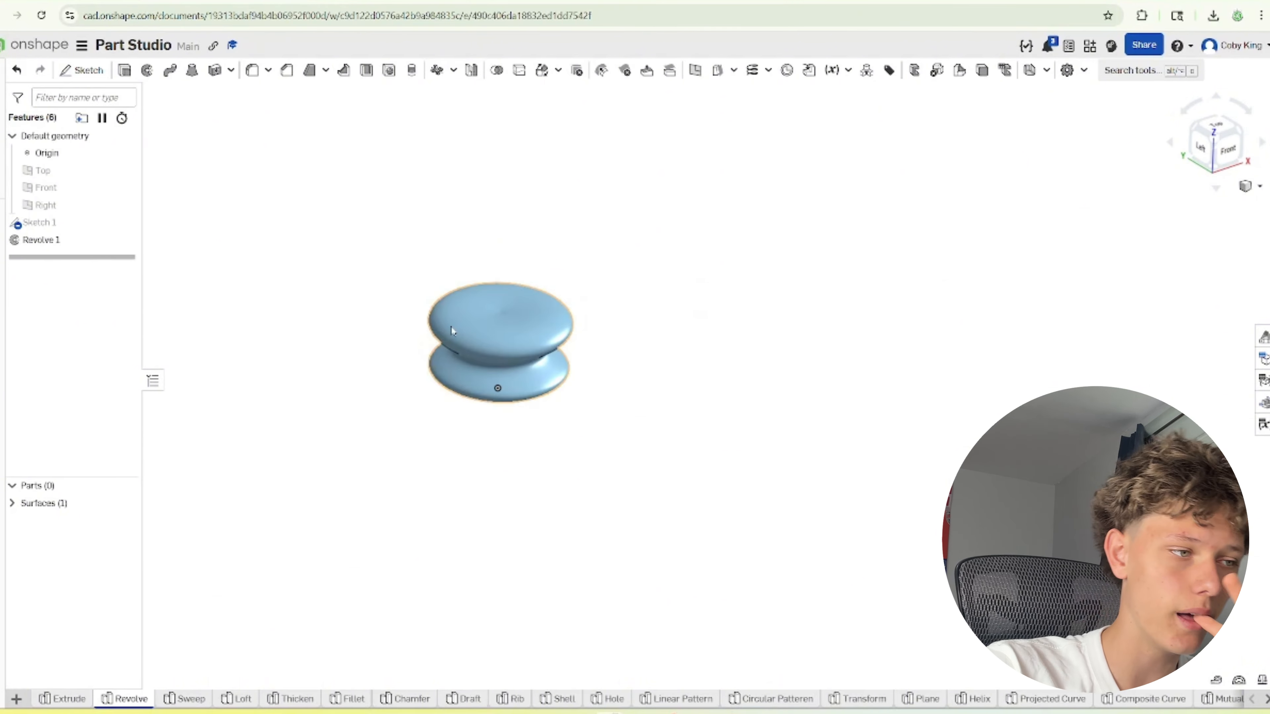
pyautogui.scroll(2, 445, 335)
# Switch to the Sweep part studio and view its circle and curved path at an angle
pyautogui.click(209, 701)
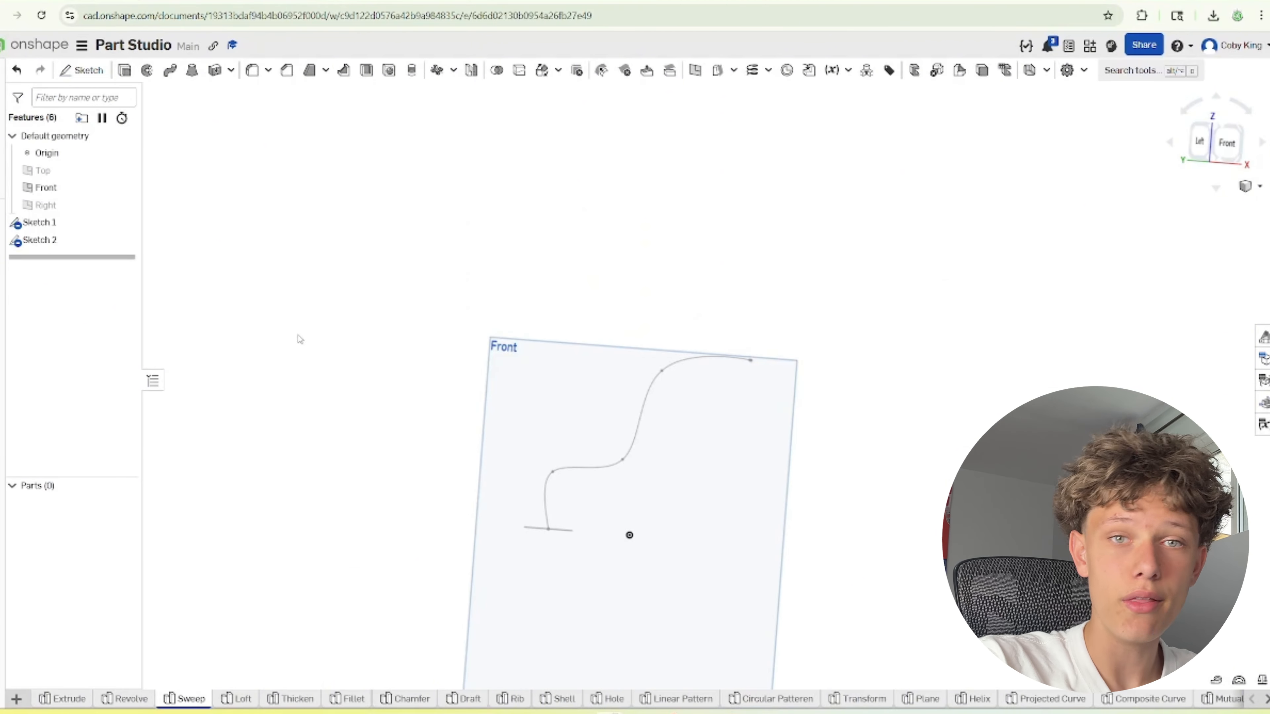
pyautogui.scroll(-3, 294, 348)
pyautogui.scroll(2, 296, 347)
pyautogui.moveTo(561, 341); pyautogui.dragTo(512, 374, button='right')
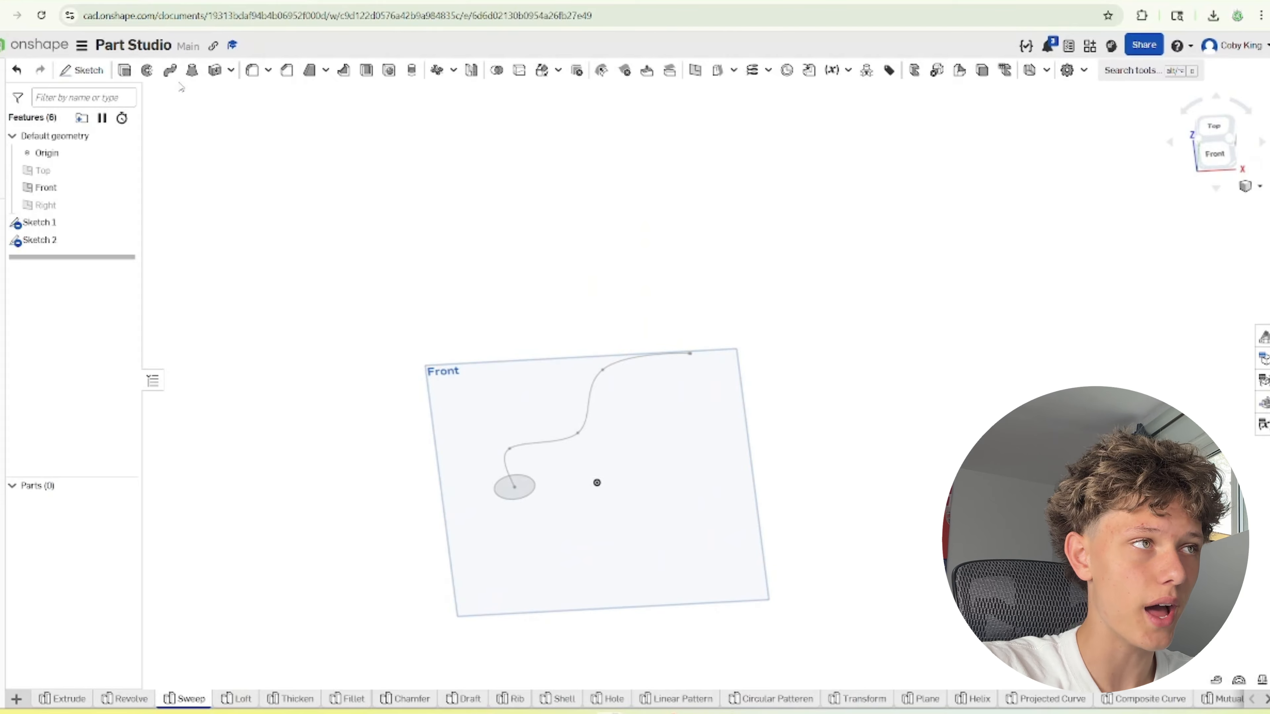
# Sweep the circle's face as a new solid along the curved path of Sketch 2
pyautogui.click(170, 70)
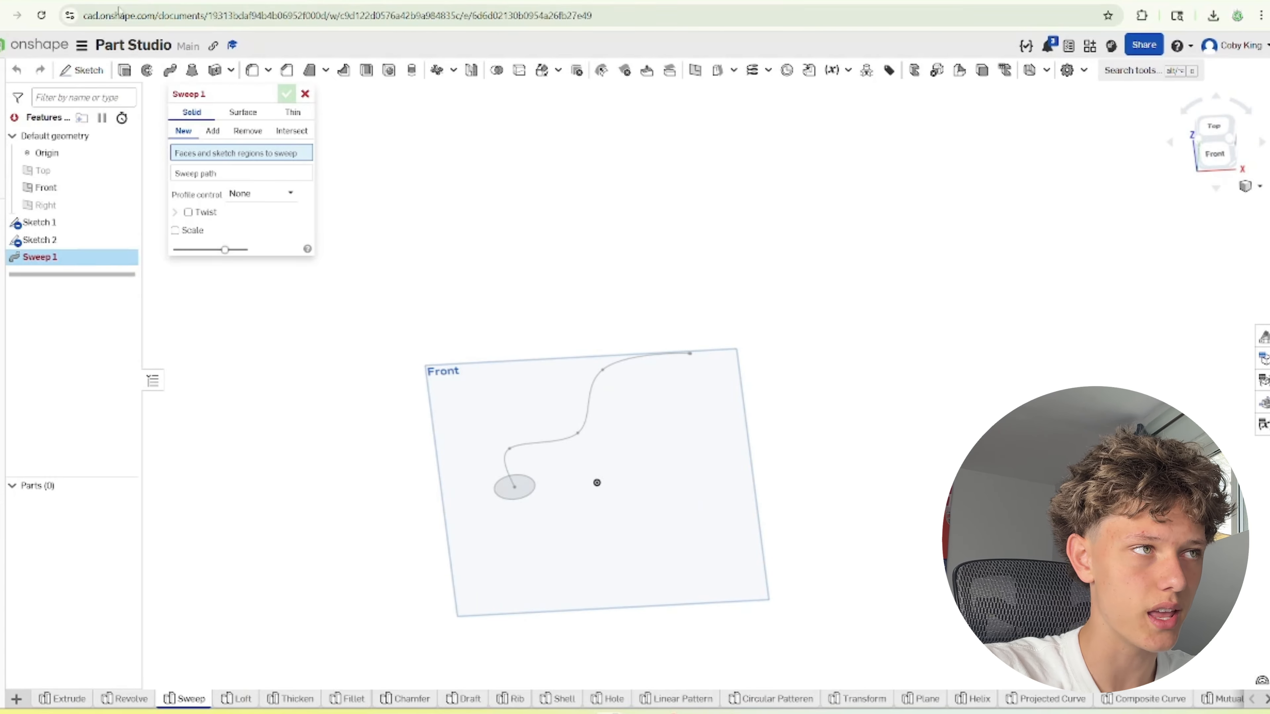
pyautogui.click(520, 496)
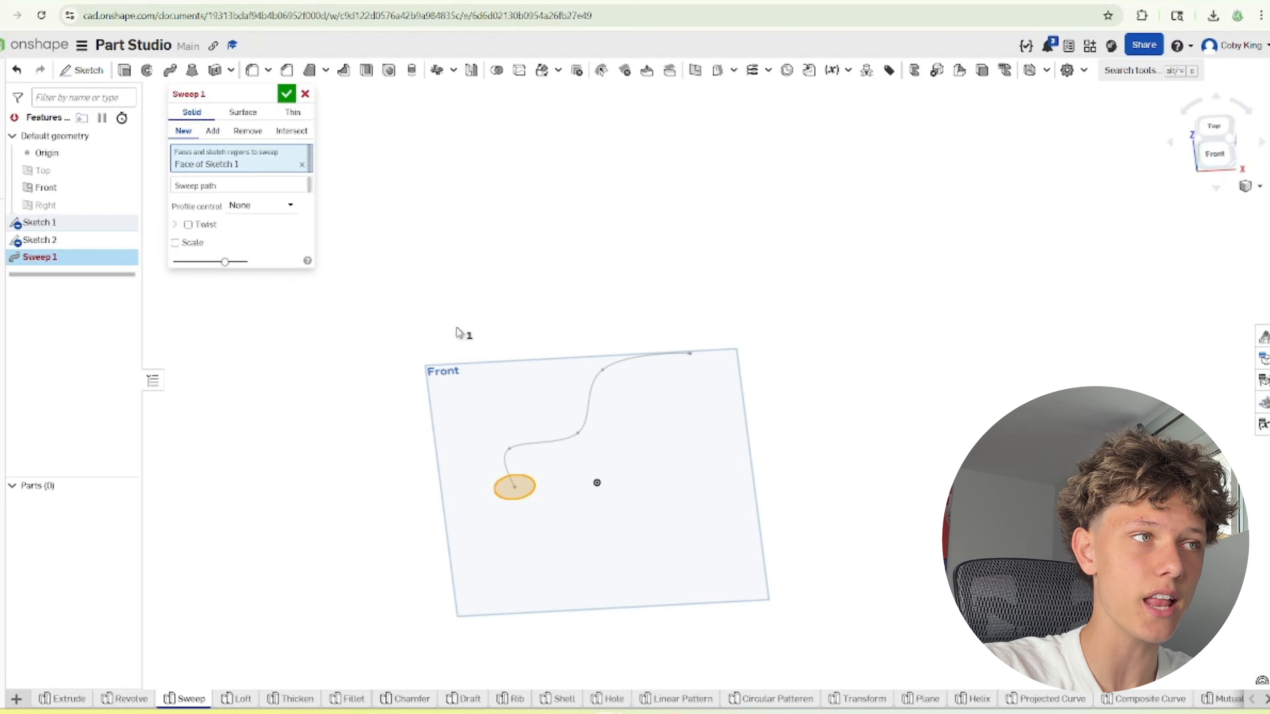
pyautogui.click(542, 448)
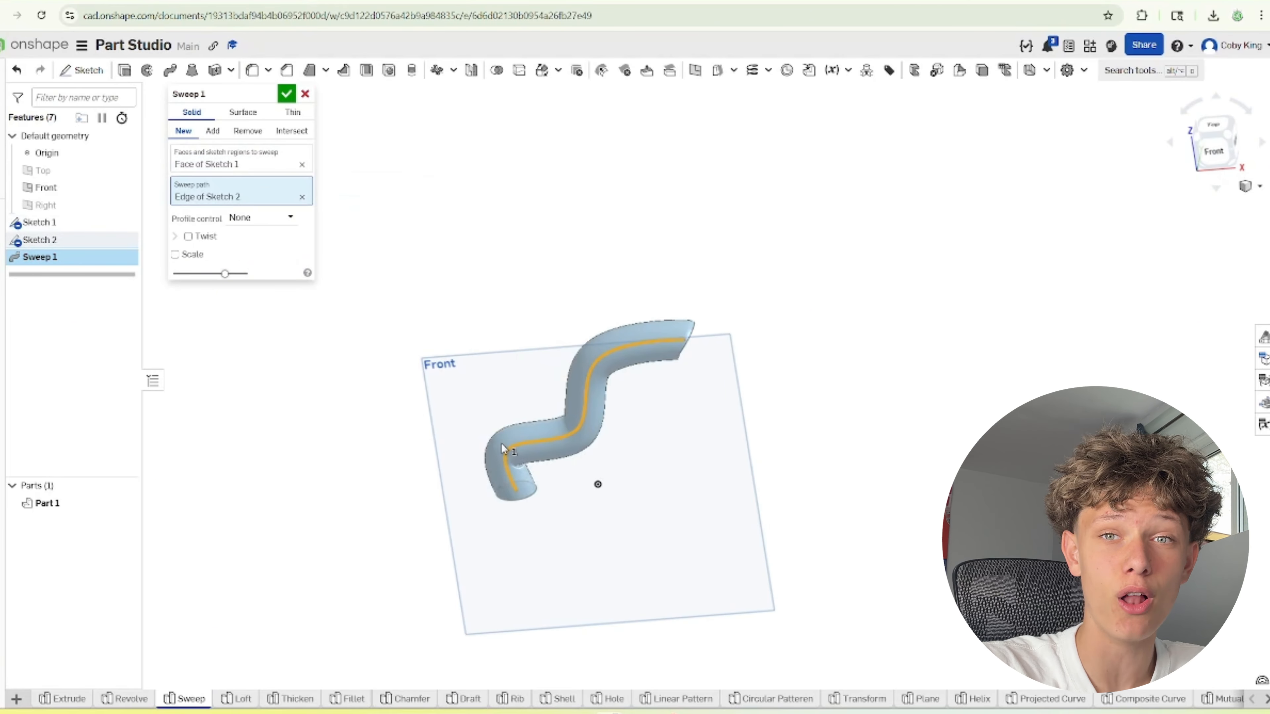
# Try the Twist option on the sweep and turn it off again
pyautogui.moveTo(520, 500)
pyautogui.mouseDown(button='right')
pyautogui.moveTo(521, 523)
pyautogui.moveTo(520, 499)
pyautogui.mouseUp(button='right')
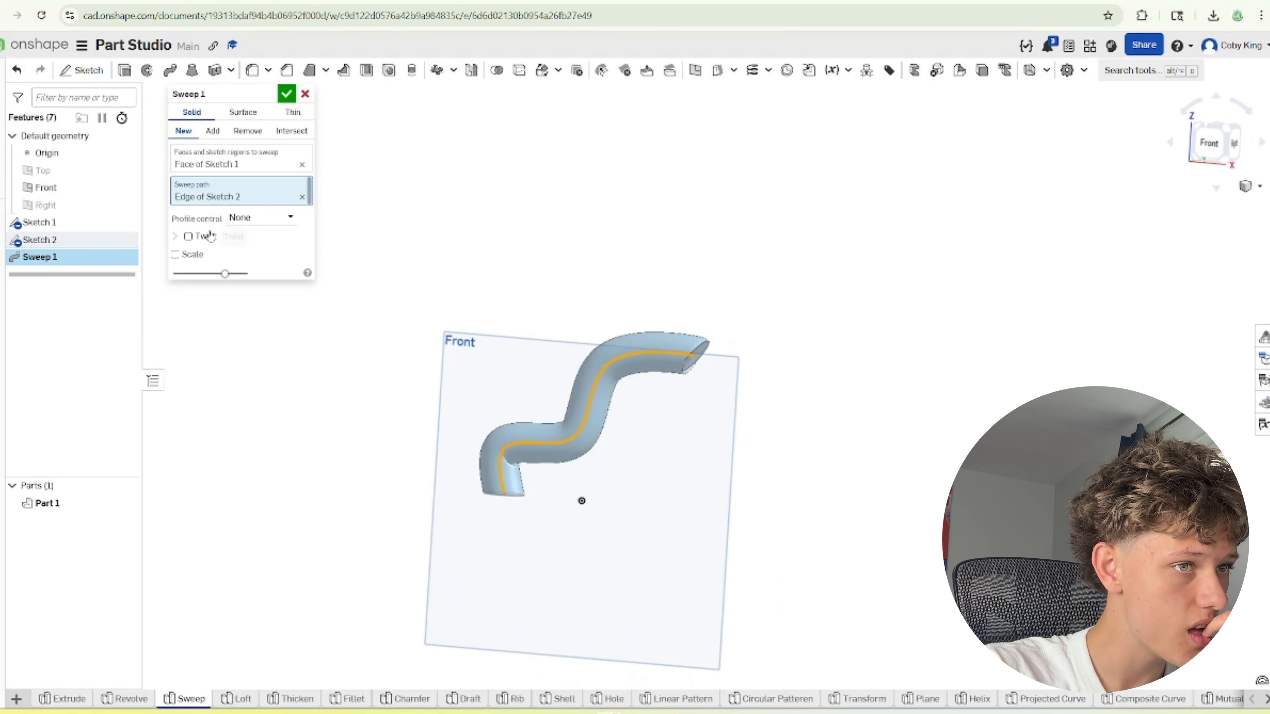
pyautogui.click(200, 238)
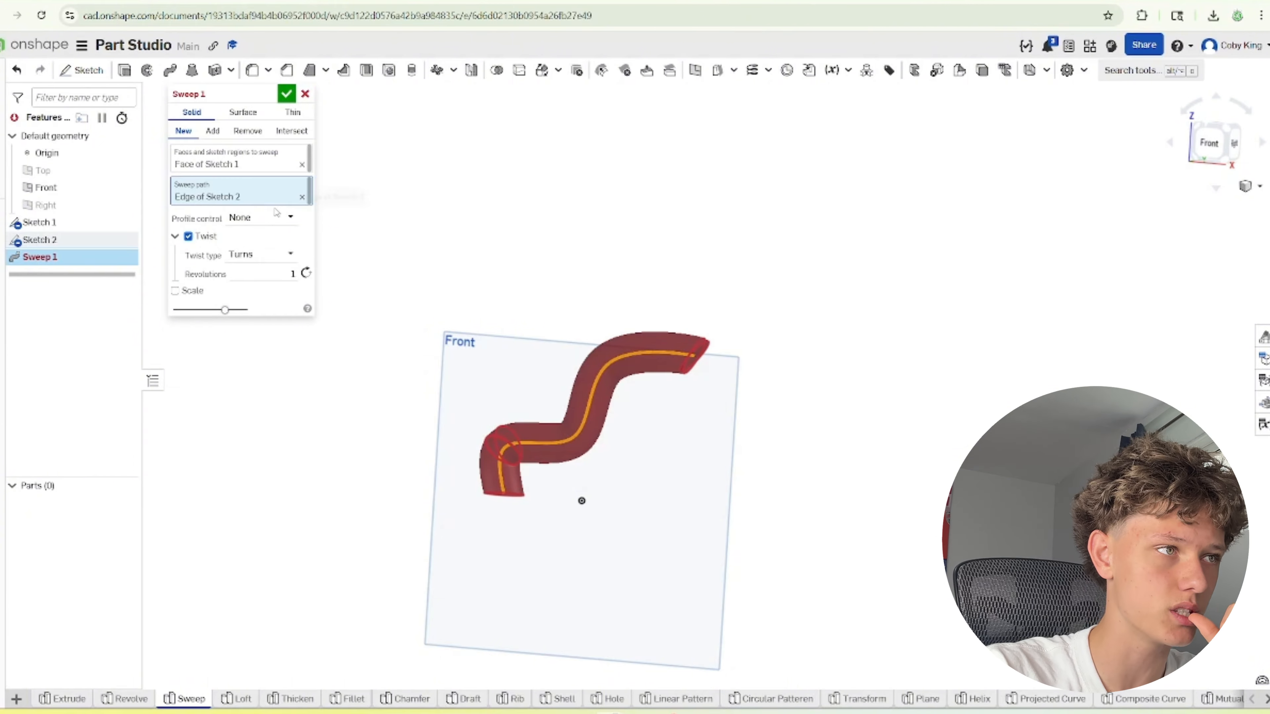
pyautogui.click(188, 236)
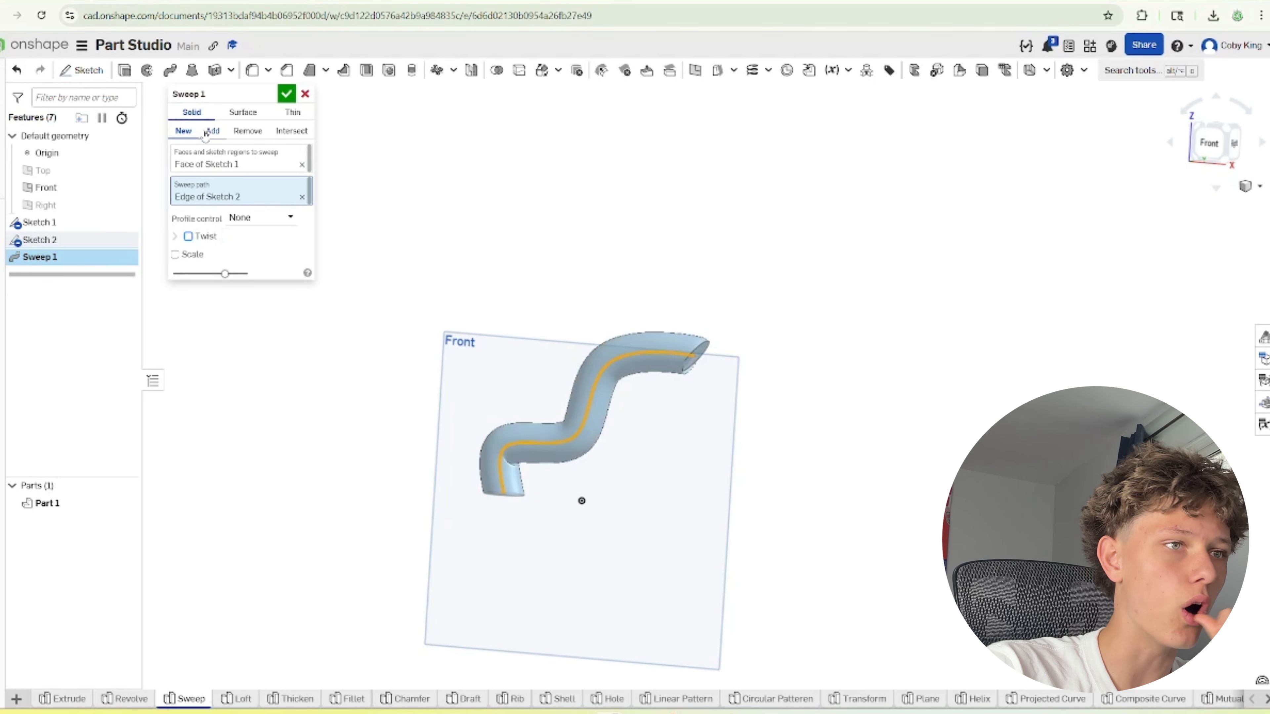
# Change the sweep to a surface using the circle's edge and inspect the hollow tube from its end
pyautogui.click(242, 112)
pyautogui.moveTo(531, 450); pyautogui.dragTo(506, 501, button='right')
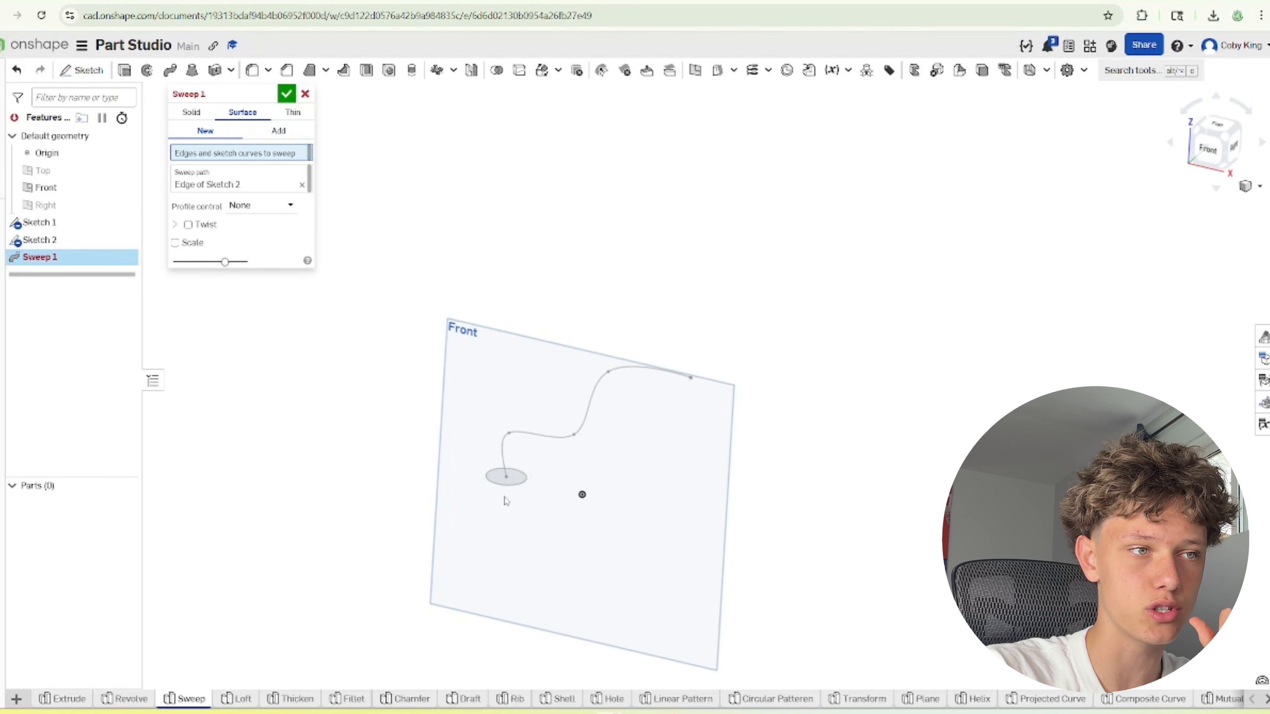
pyautogui.click(507, 490)
pyautogui.moveTo(510, 425)
pyautogui.mouseDown(button='right')
pyautogui.moveTo(644, 419)
pyautogui.moveTo(616, 419)
pyautogui.mouseUp(button='right')
pyautogui.scroll(5, 681, 270)
pyautogui.scroll(-7, 651, 291)
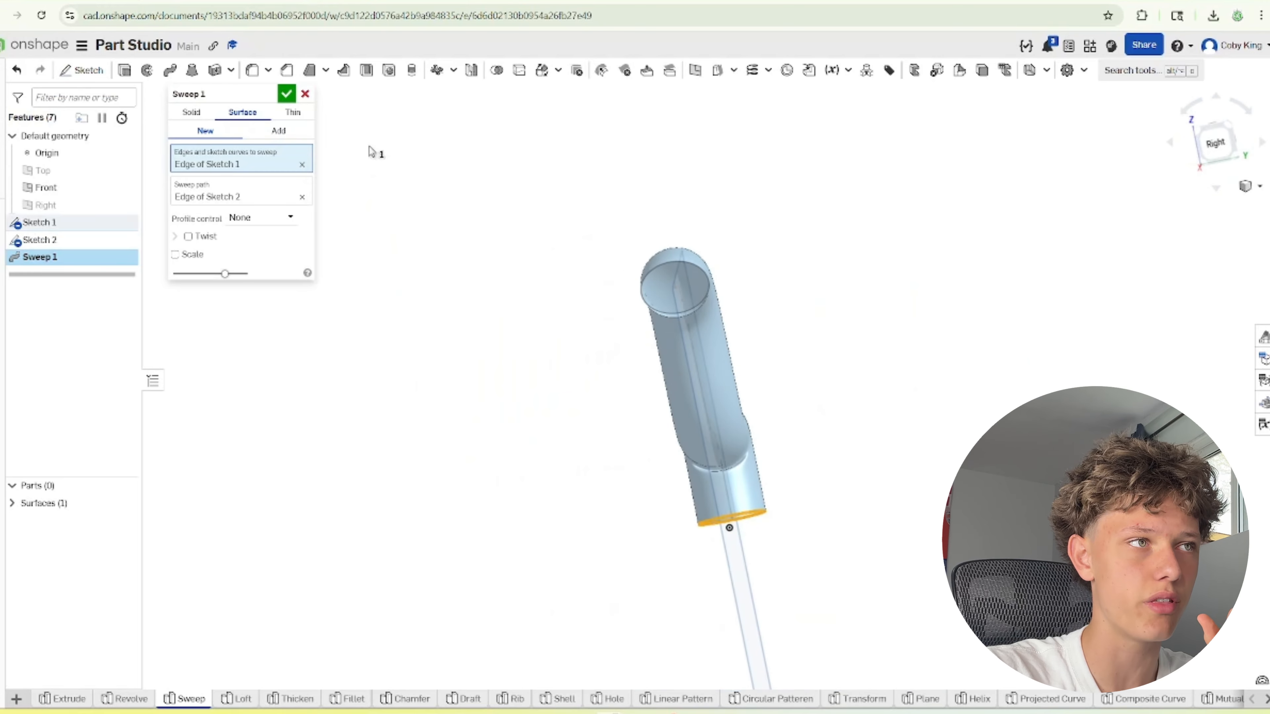
# Return the sweep to Solid with the circle's face as profile, view it, and cancel the feature
pyautogui.click(298, 114)
pyautogui.click(192, 112)
pyautogui.click(39, 222)
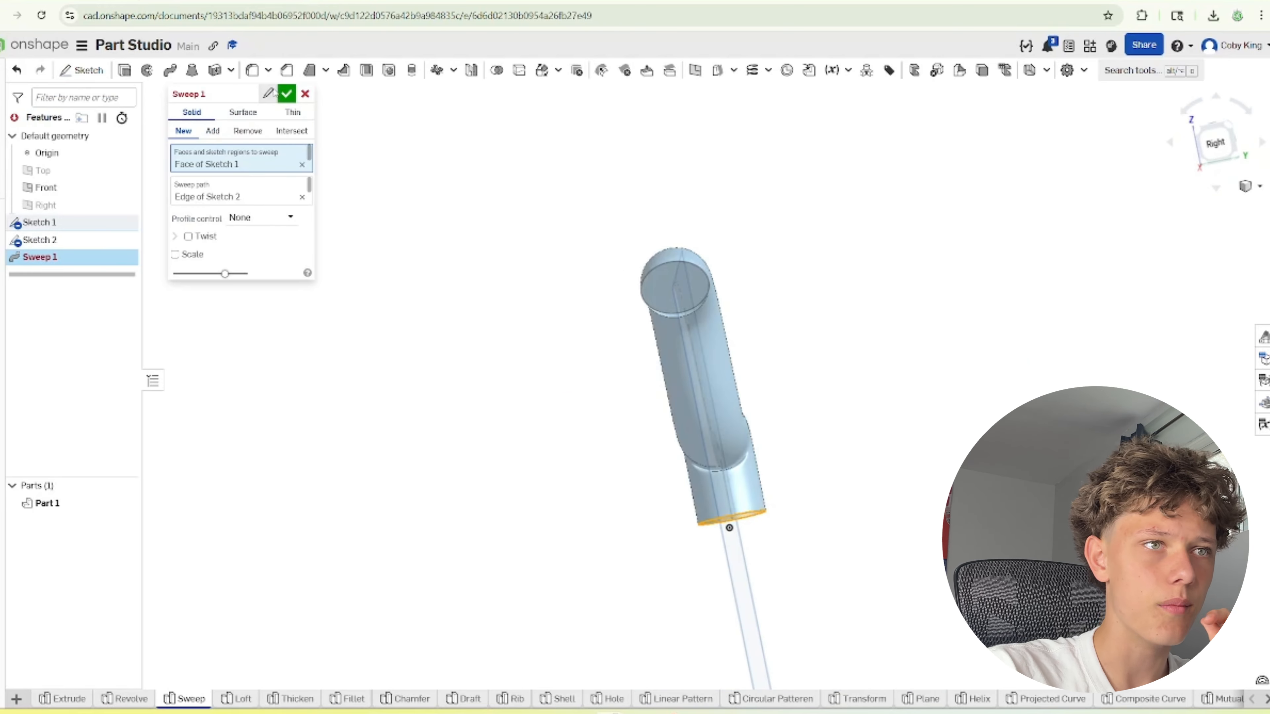
pyautogui.moveTo(481, 242)
pyautogui.mouseDown(button='right')
pyautogui.moveTo(513, 268)
pyautogui.moveTo(558, 241)
pyautogui.moveTo(366, 120)
pyautogui.mouseUp(button='right')
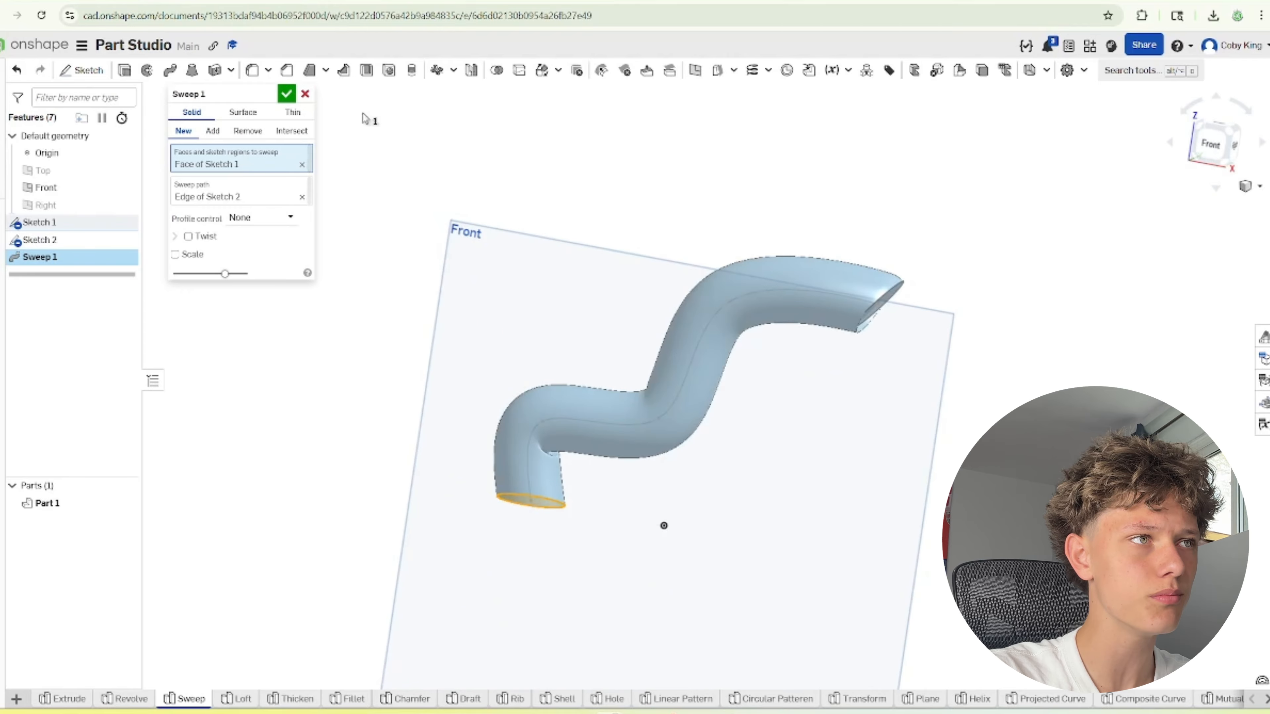
pyautogui.click(304, 94)
# Switch to the Loft part studio and open Sketch 1 to examine the large circle on the Top plane
pyautogui.click(240, 699)
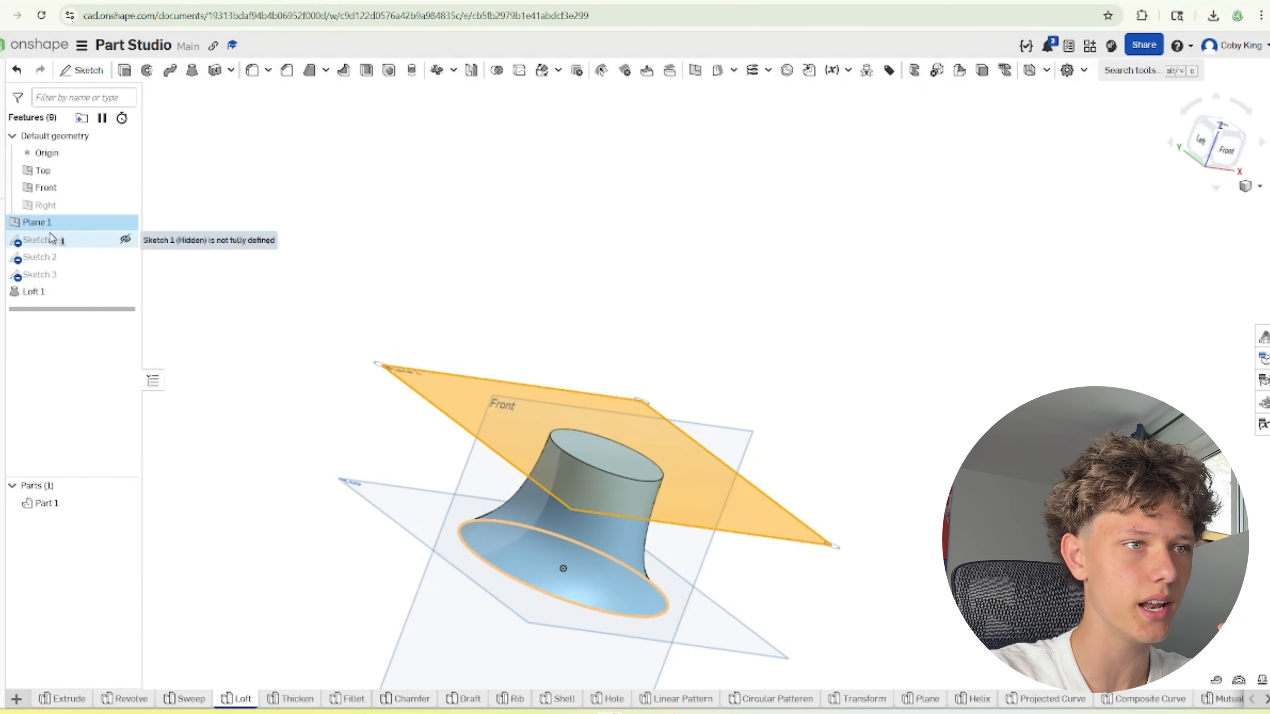
pyautogui.click(76, 241)
pyautogui.moveTo(408, 340); pyautogui.dragTo(374, 361, button='right')
pyautogui.scroll(-4, 397, 382)
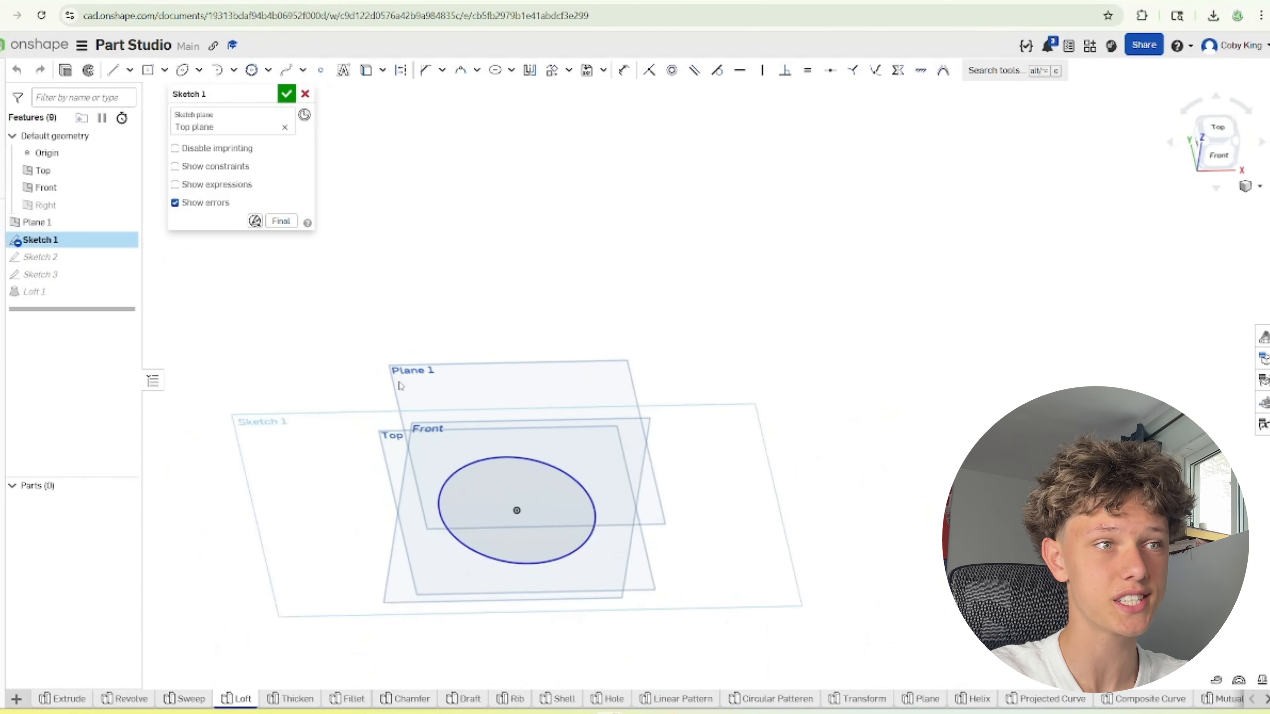
pyautogui.scroll(6, 556, 527)
pyautogui.moveTo(557, 531)
pyautogui.mouseDown(button='right')
pyautogui.moveTo(504, 440)
pyautogui.moveTo(386, 419)
pyautogui.mouseUp(button='right')
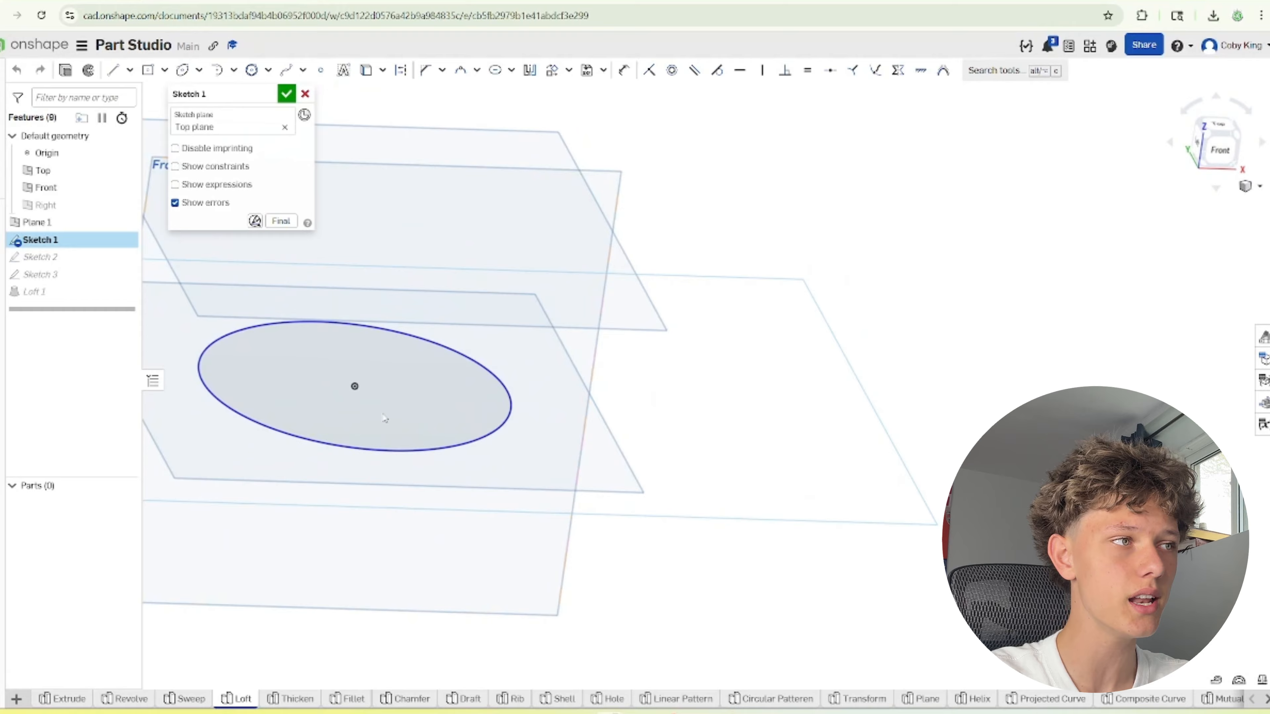
# Open Sketch 2 to examine the smaller circle on Plane 1 above the base circle
pyautogui.doubleClick(60, 261)
pyautogui.scroll(-5, 436, 410)
pyautogui.scroll(5, 413, 345)
pyautogui.moveTo(414, 360); pyautogui.dragTo(402, 350, button='right')
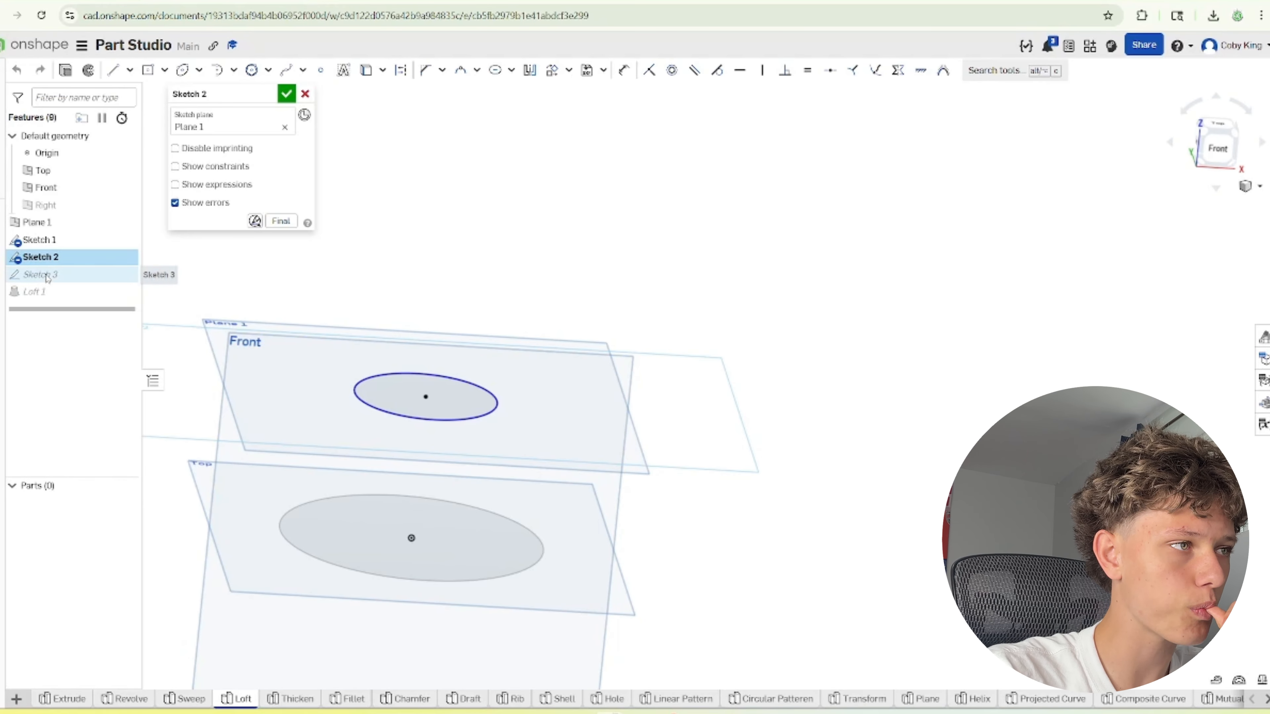
# Edit the loft feature and turn off Guides and continuity
pyautogui.doubleClick(34, 291)
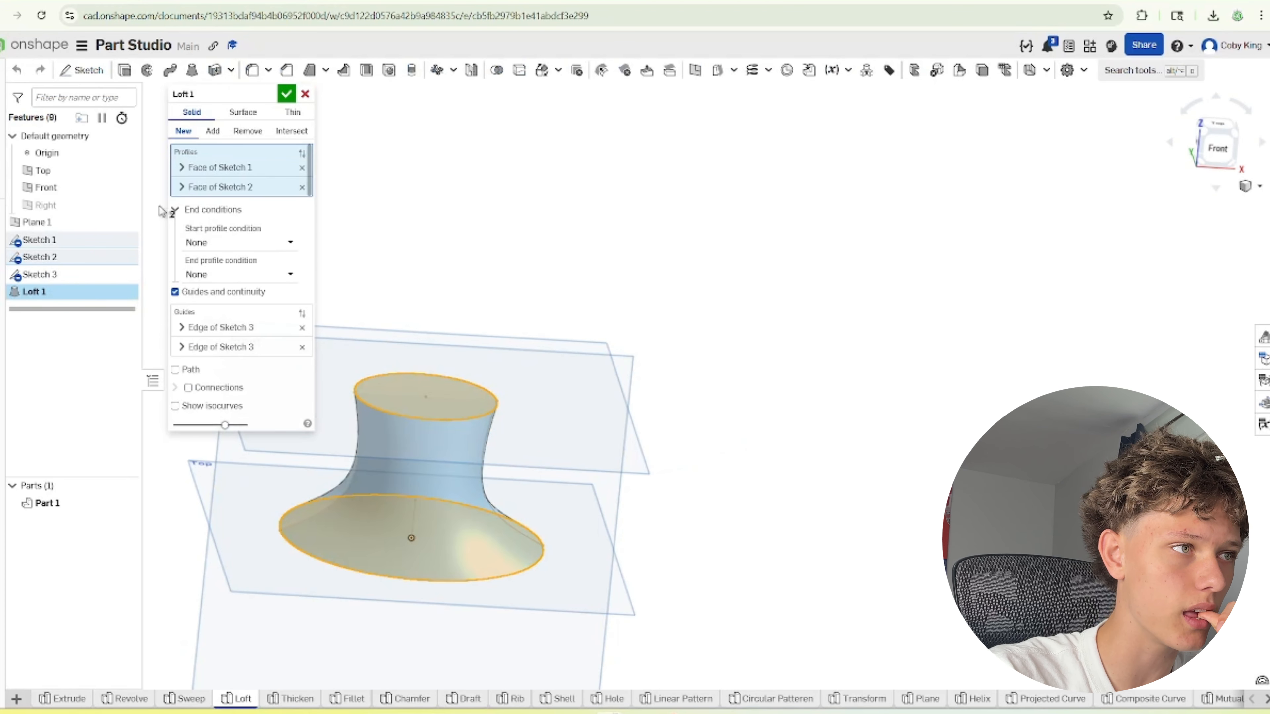
pyautogui.click(175, 291)
pyautogui.moveTo(440, 440)
pyautogui.mouseDown(button='right')
pyautogui.moveTo(447, 488)
pyautogui.moveTo(430, 425)
pyautogui.mouseUp(button='right')
pyautogui.scroll(4, 428, 385)
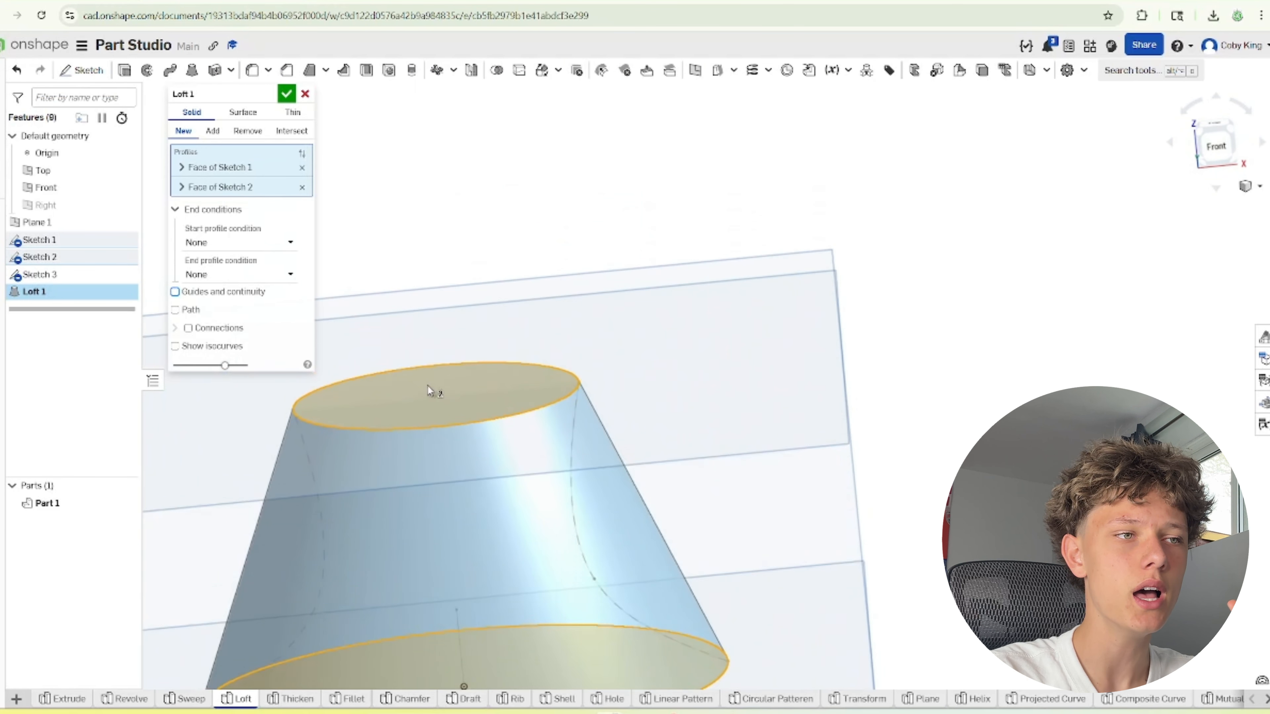
pyautogui.scroll(-5, 428, 386)
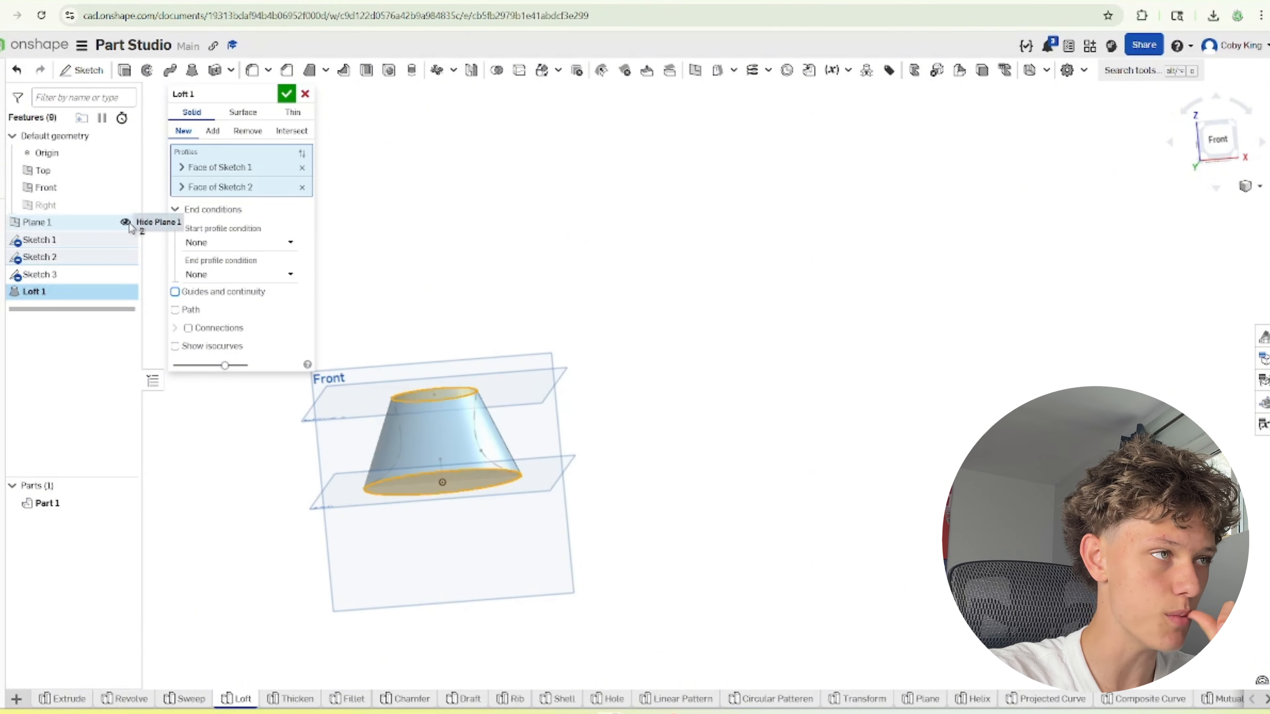
# Hide Plane 1 and the Top and Front planes
pyautogui.click(124, 222)
pyautogui.click(125, 170)
pyautogui.click(125, 187)
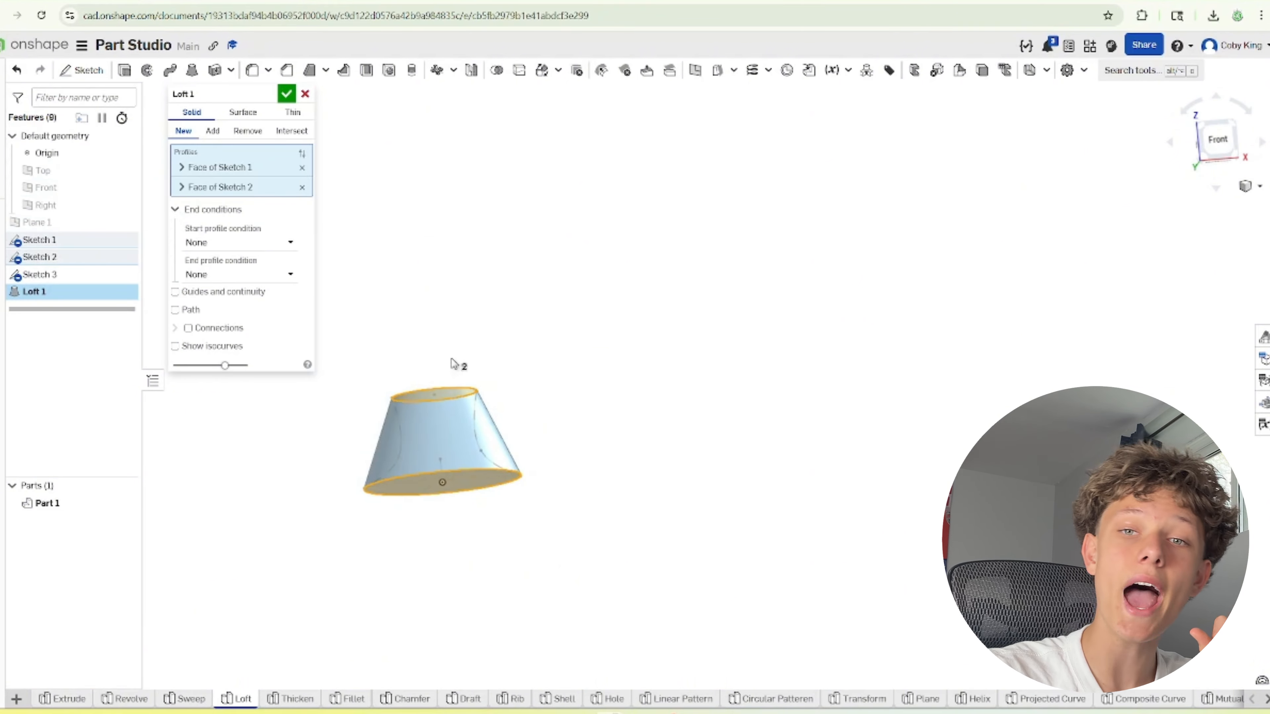
# Open Sketch 3 to examine the two side curves running between the loft's circles on the Front plane
pyautogui.moveTo(576, 406); pyautogui.dragTo(581, 452, button='right')
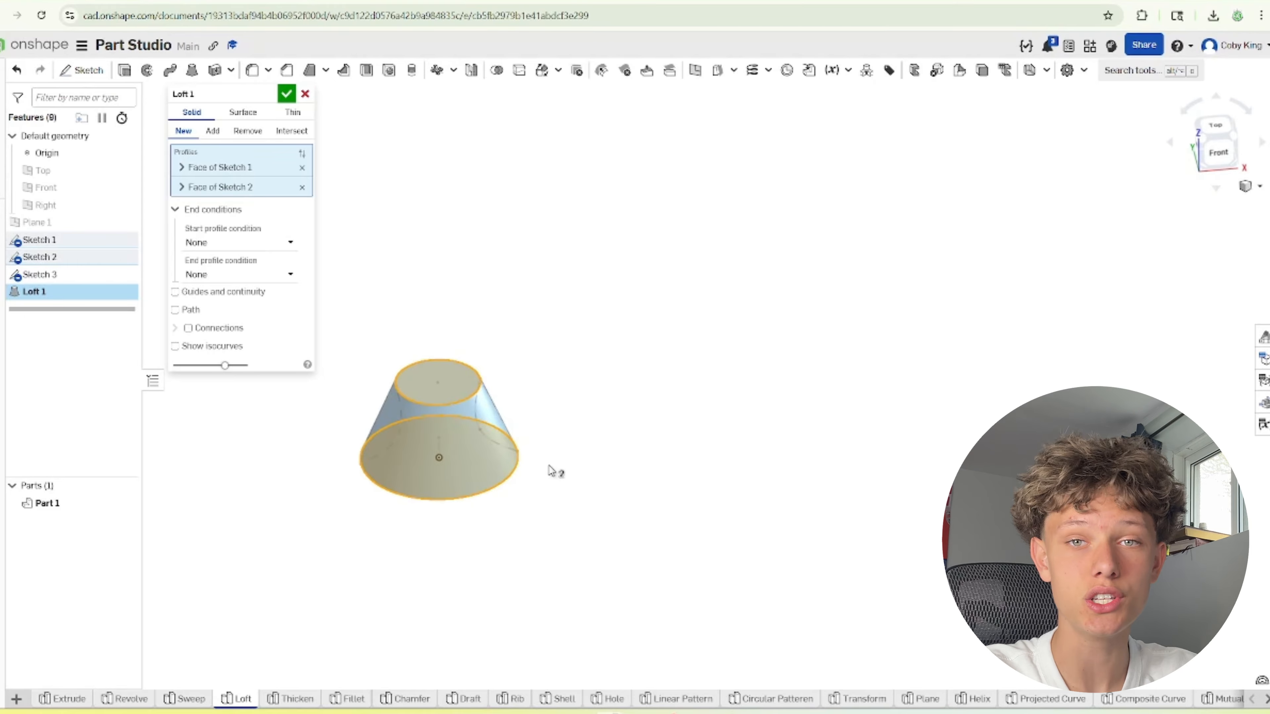
pyautogui.doubleClick(95, 279)
pyautogui.moveTo(489, 333); pyautogui.dragTo(483, 306, button='right')
pyautogui.scroll(4, 444, 413)
pyautogui.moveTo(484, 408)
pyautogui.mouseDown(button='right')
pyautogui.moveTo(484, 396)
pyautogui.moveTo(473, 416)
pyautogui.moveTo(483, 403)
pyautogui.mouseUp(button='right')
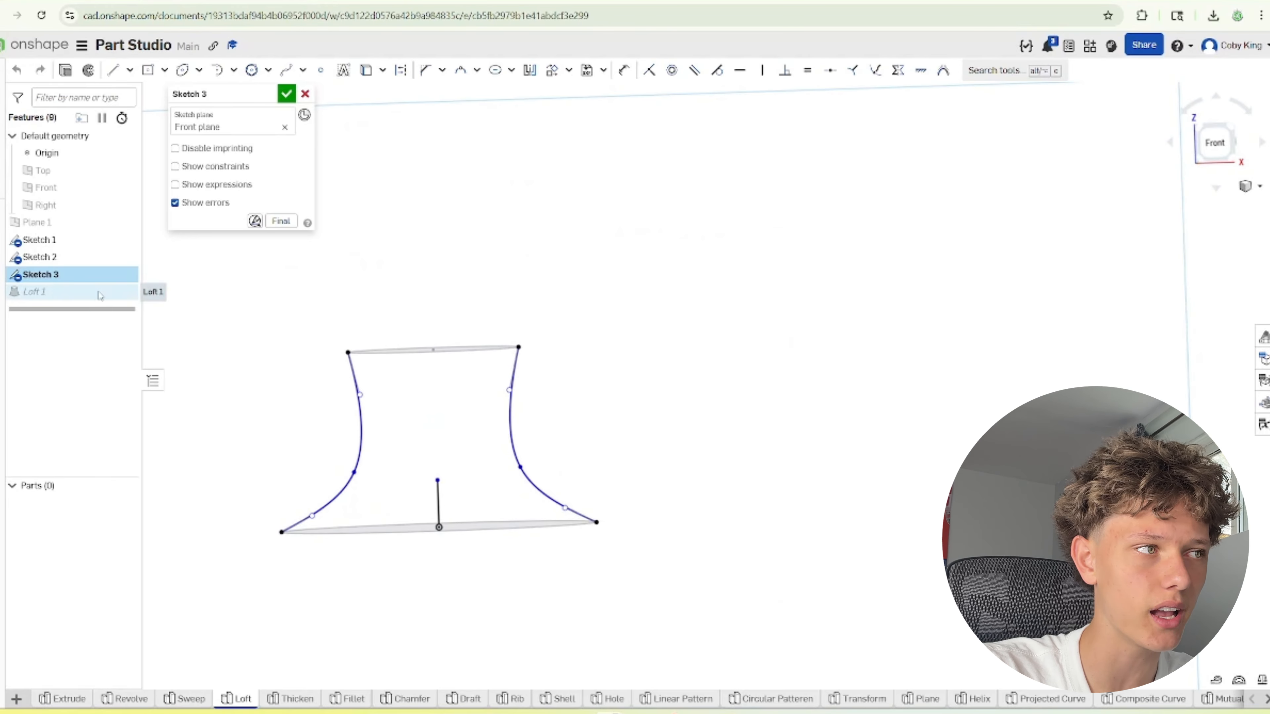
# Edit Loft 1, turn on Guides and continuity, and reselect the two side curves of Sketch 3 as guides
pyautogui.doubleClick(111, 293)
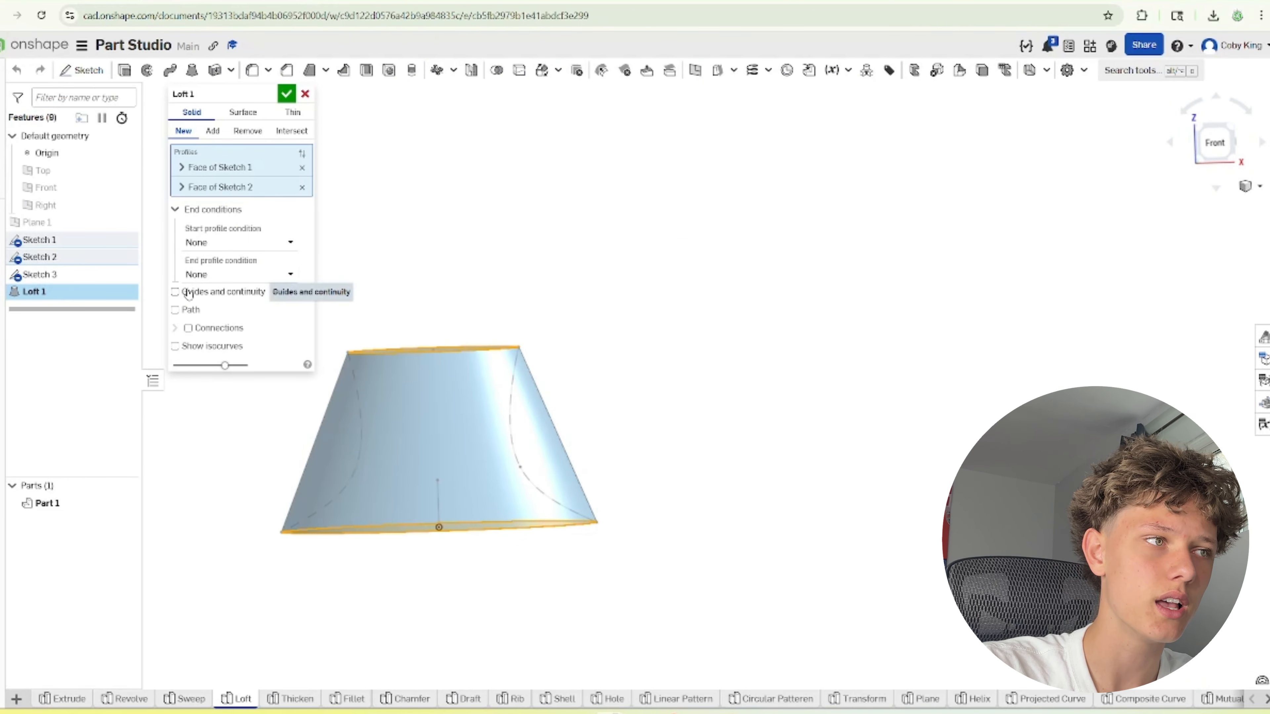
pyautogui.click(176, 292)
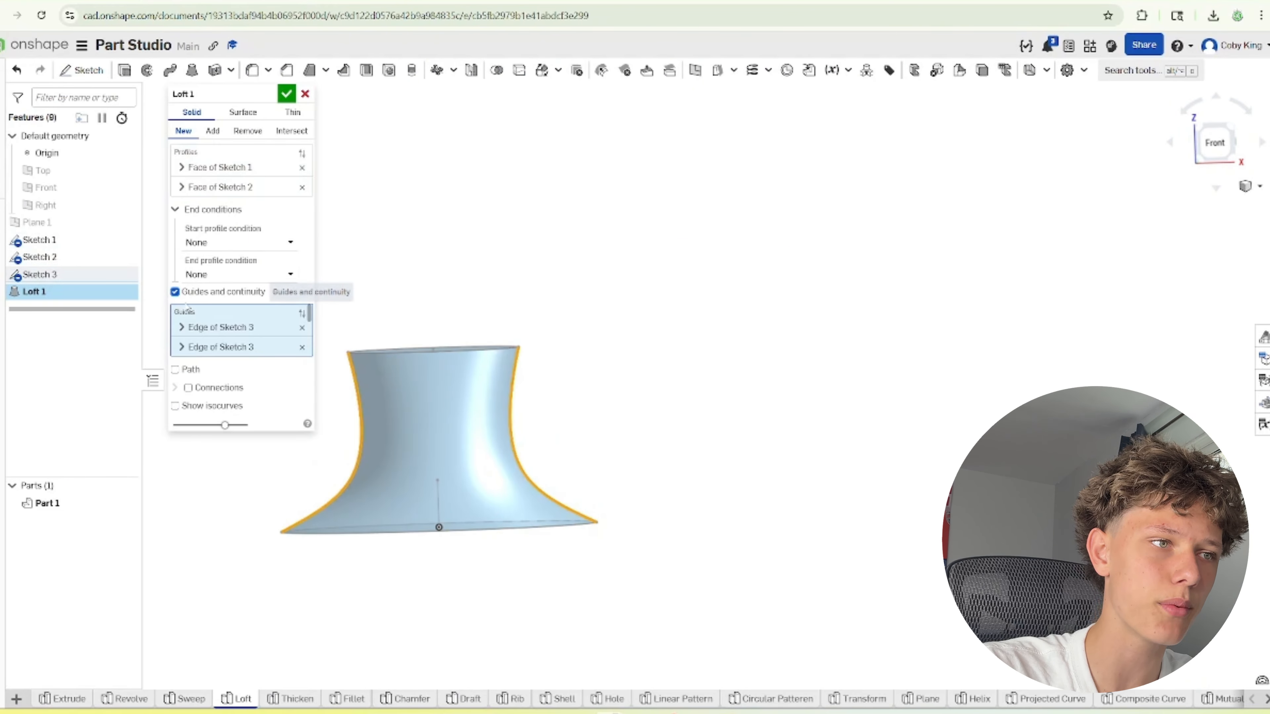
pyautogui.click(302, 327)
pyautogui.click(302, 327)
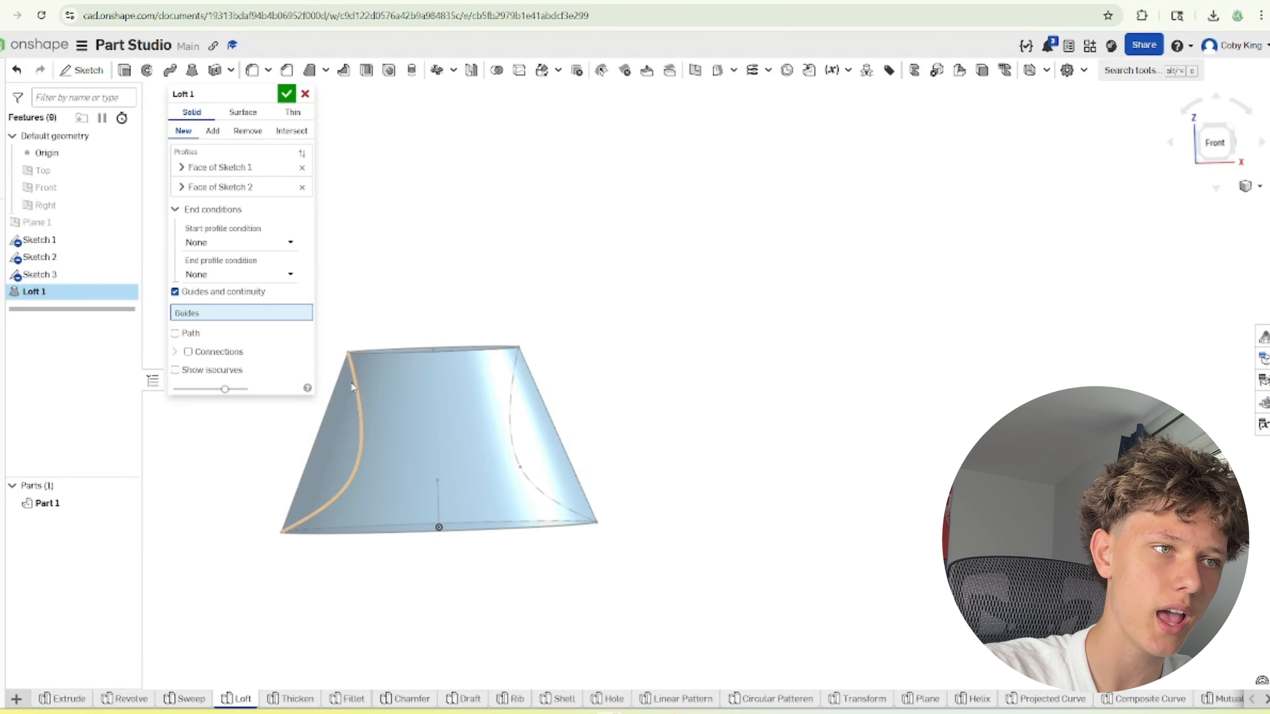
pyautogui.click(352, 386)
pyautogui.click(518, 403)
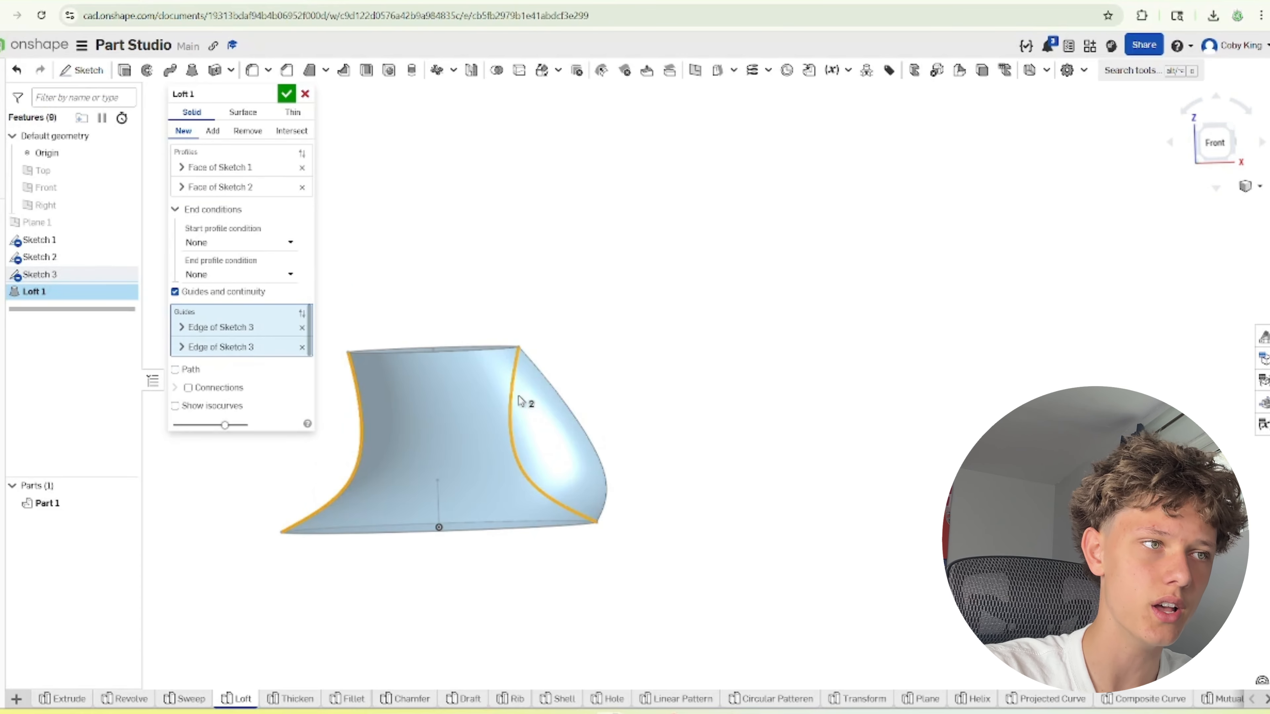
pyautogui.click(286, 97)
# Inspect the guided loft's shape from above and from the side, ending in the Right view
pyautogui.moveTo(343, 233); pyautogui.dragTo(465, 348, button='right')
pyautogui.scroll(-3, 428, 476)
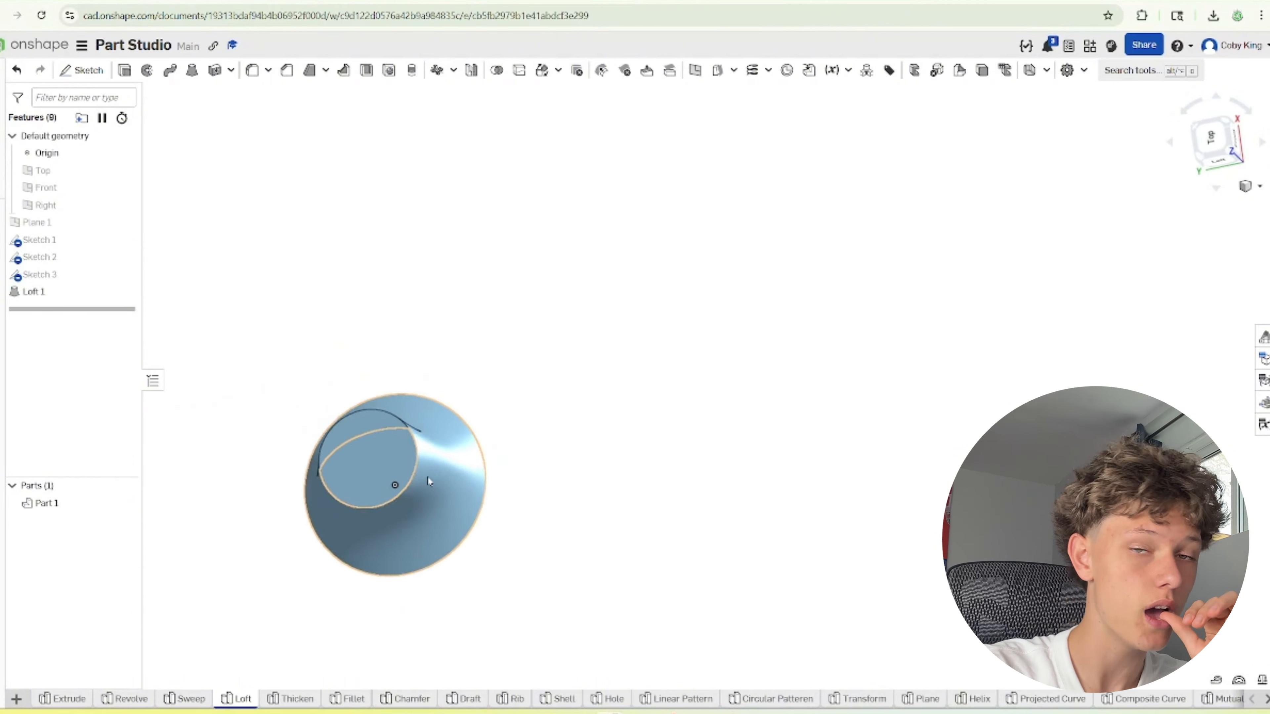
pyautogui.moveTo(428, 478); pyautogui.dragTo(364, 340, button='right')
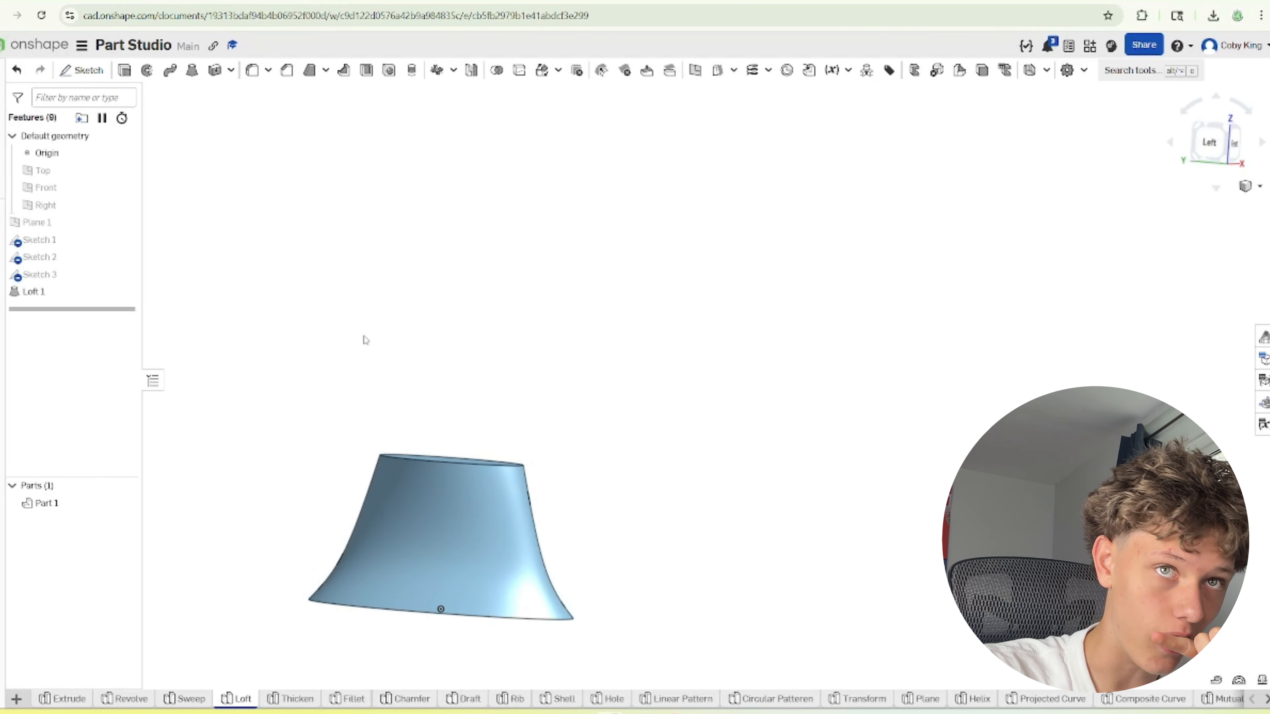
pyautogui.rightClick(1212, 136)
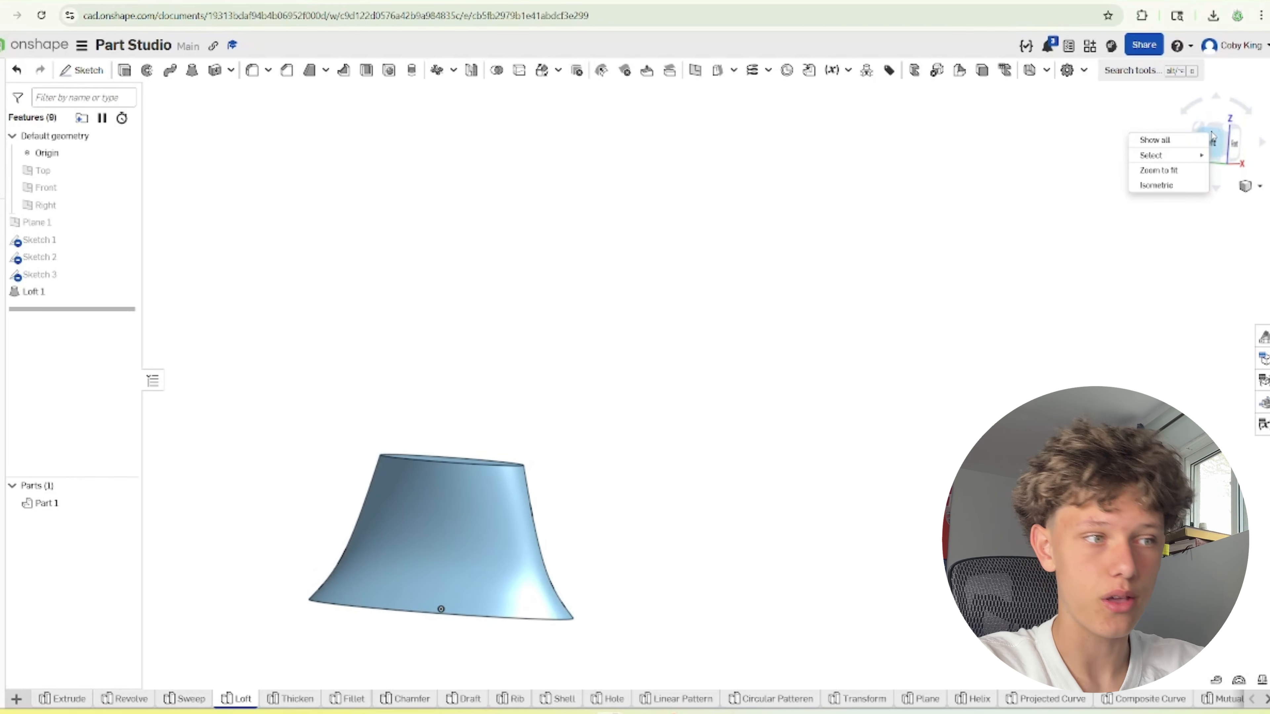
pyautogui.press('Escape')
pyautogui.click(1232, 149)
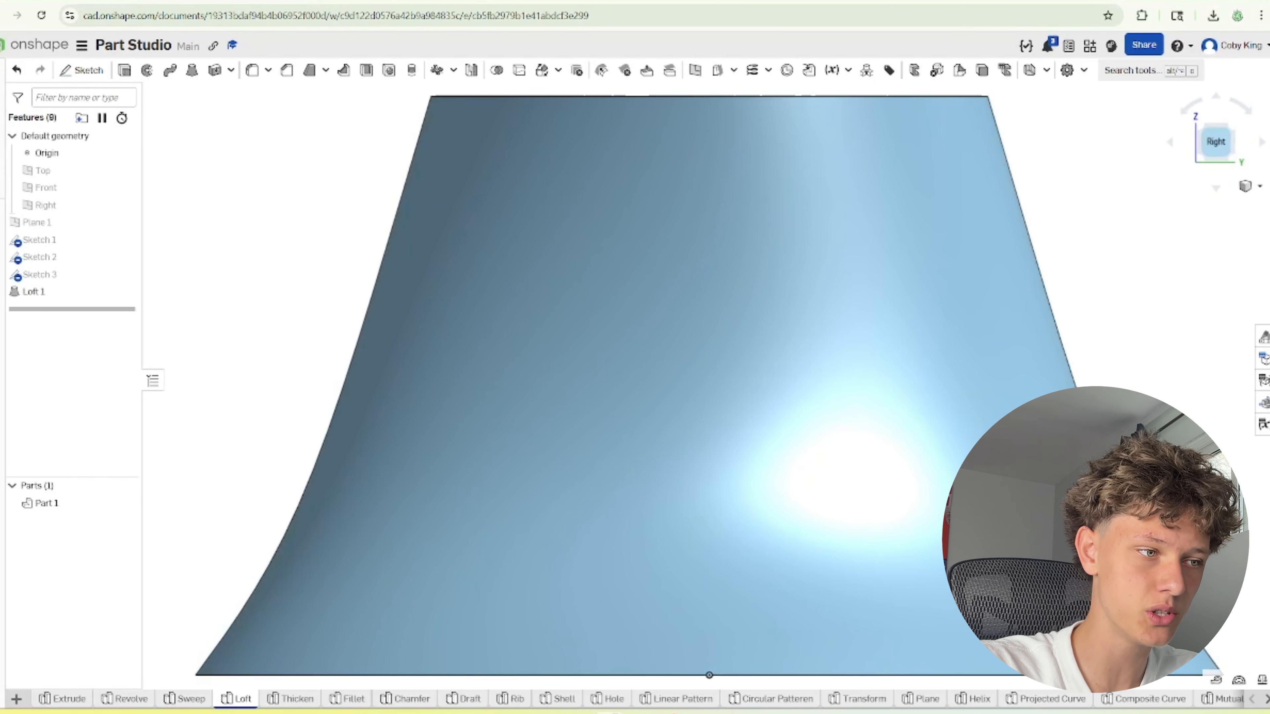
# Switch to the Thicken part studio and delete the Thicken 1 feature
pyautogui.click(285, 700)
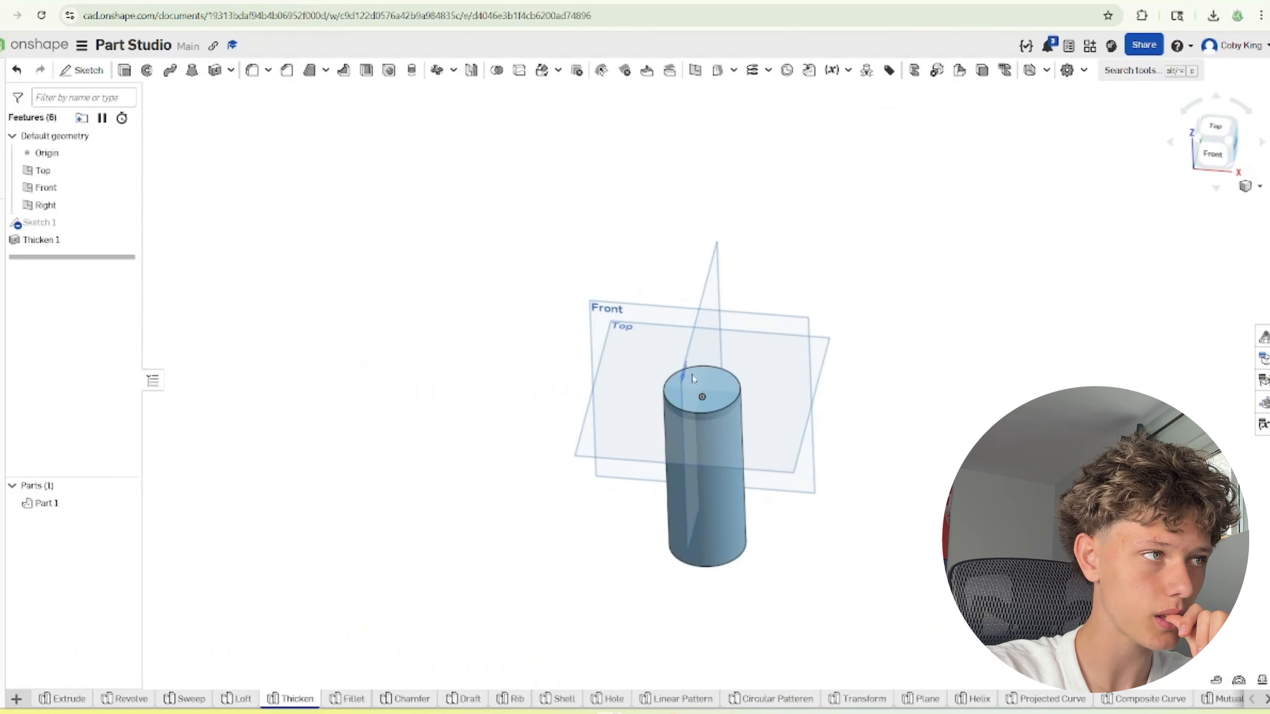
pyautogui.rightClick(52, 242)
pyautogui.click(82, 438)
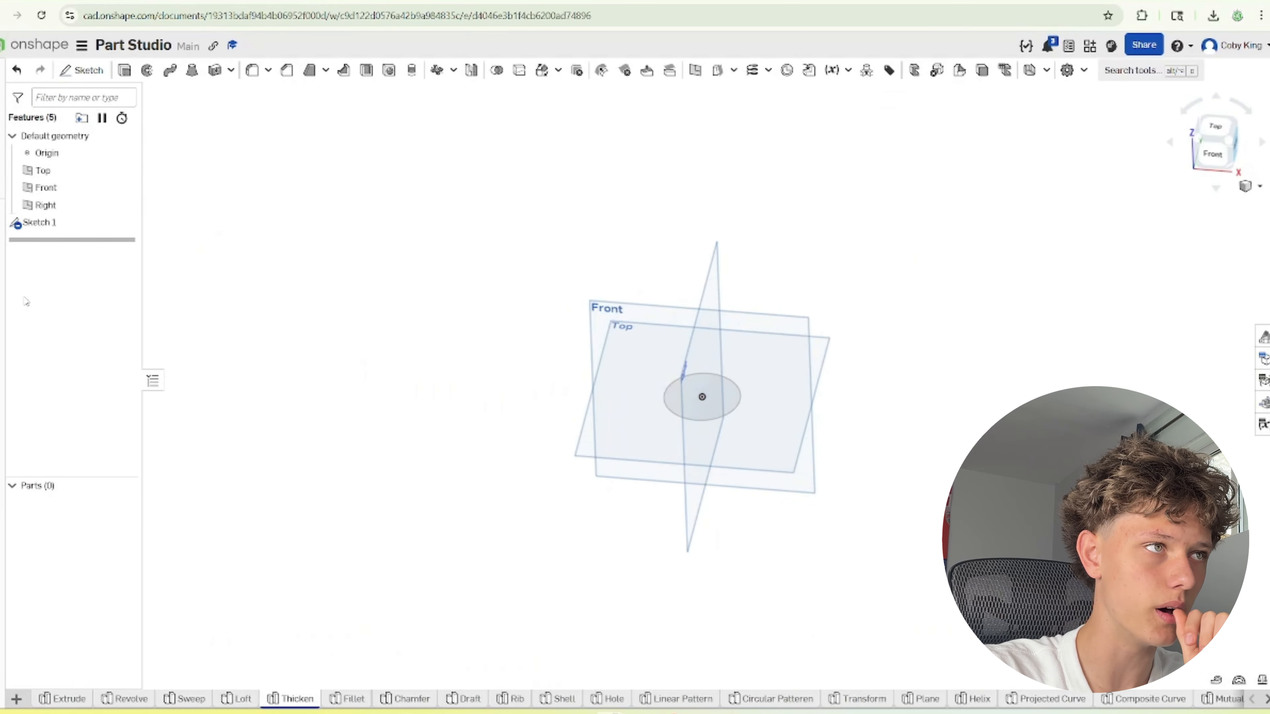
# Try a 0.25 in Thicken on the circular face of Sketch 1 with the default planes hidden
pyautogui.click(215, 70)
pyautogui.scroll(5, 710, 395)
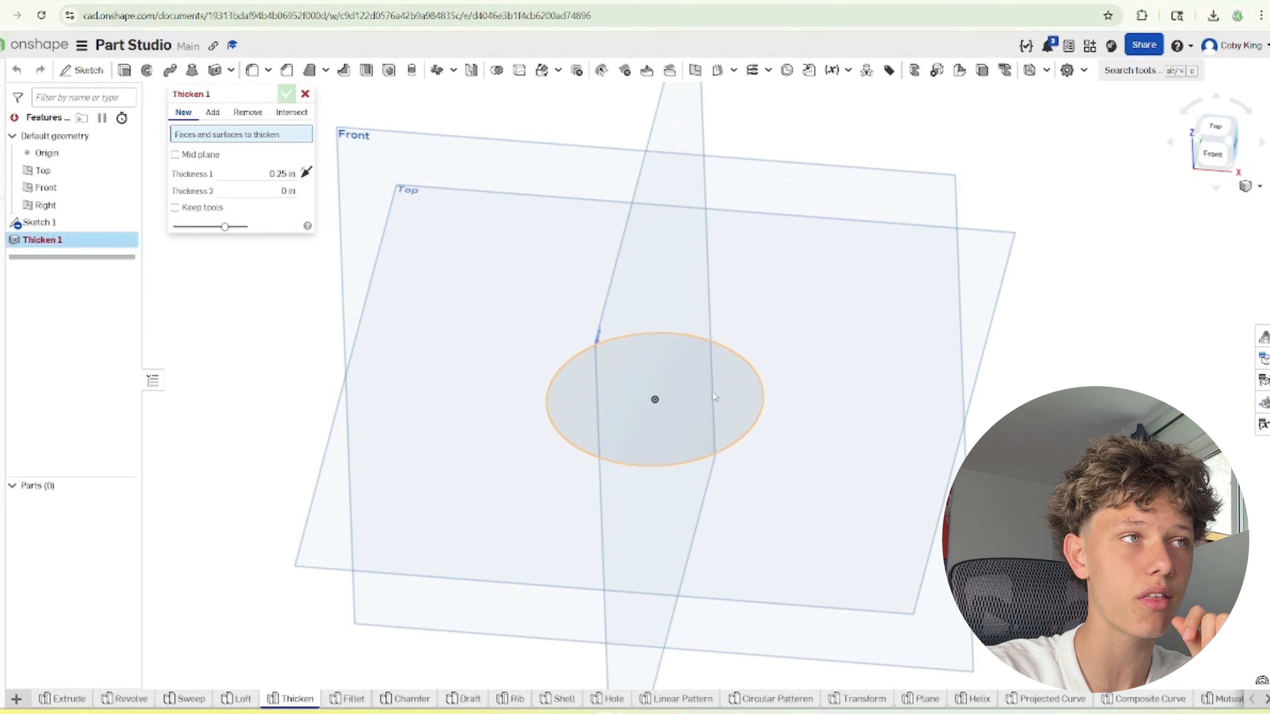
pyautogui.moveTo(696, 386); pyautogui.dragTo(368, 378, button='right')
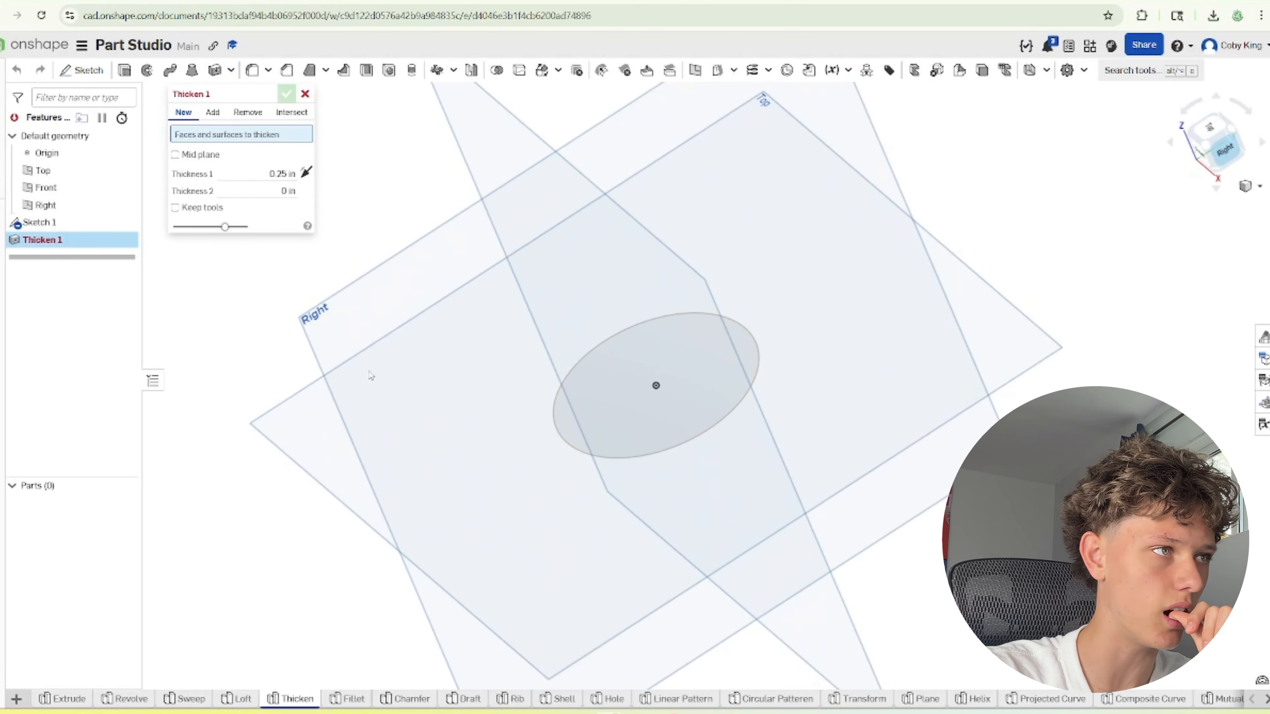
pyautogui.click(125, 170)
pyautogui.click(125, 188)
pyautogui.click(125, 205)
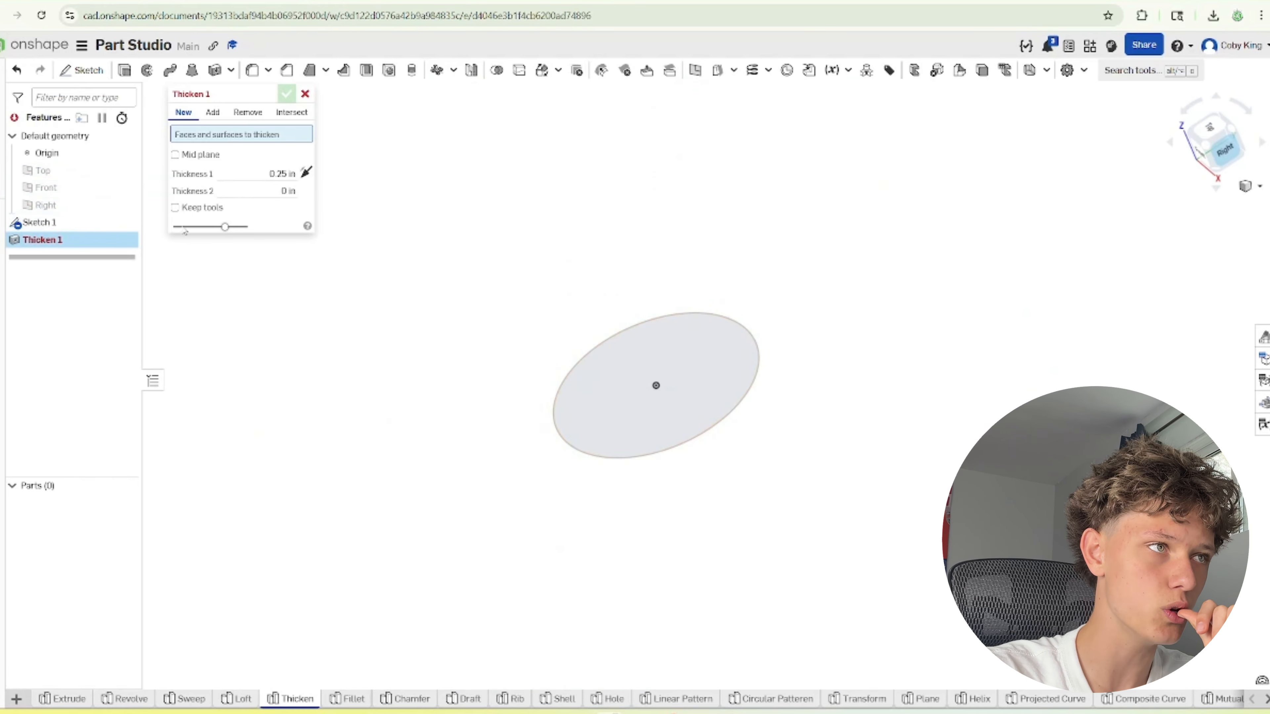
pyautogui.click(636, 383)
pyautogui.moveTo(534, 406)
pyautogui.mouseDown(button='right')
pyautogui.moveTo(661, 354)
pyautogui.moveTo(622, 342)
pyautogui.mouseUp(button='right')
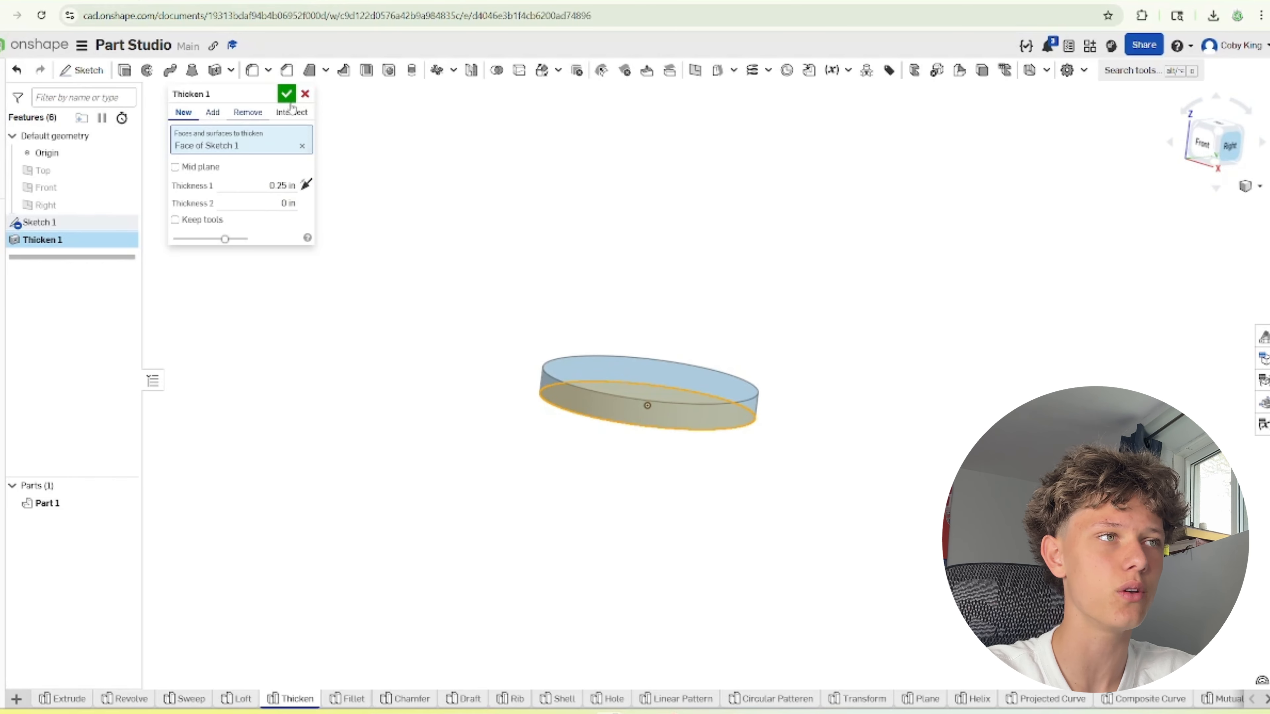
pyautogui.click(305, 94)
# Extrude the circle of Sketch 1 as a thin ring with 0.25 in wall thickness and 1 in depth
pyautogui.hotkey('shift', '7')
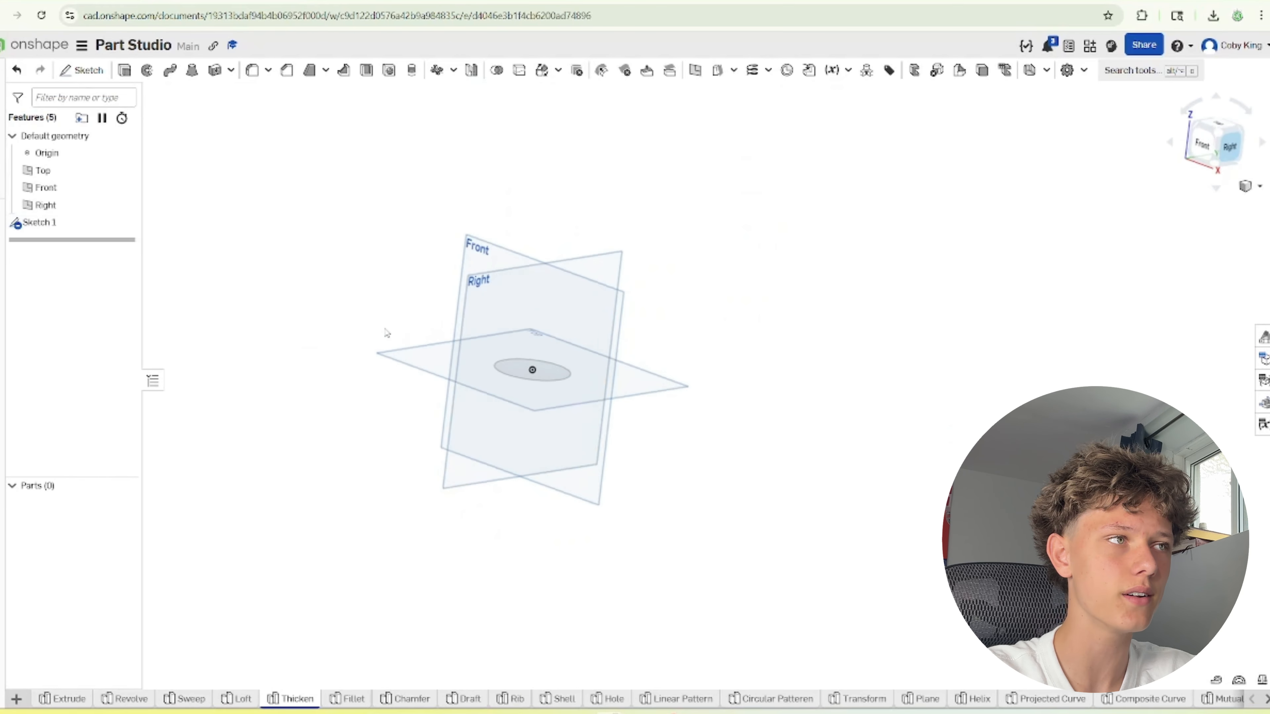
pyautogui.click(124, 70)
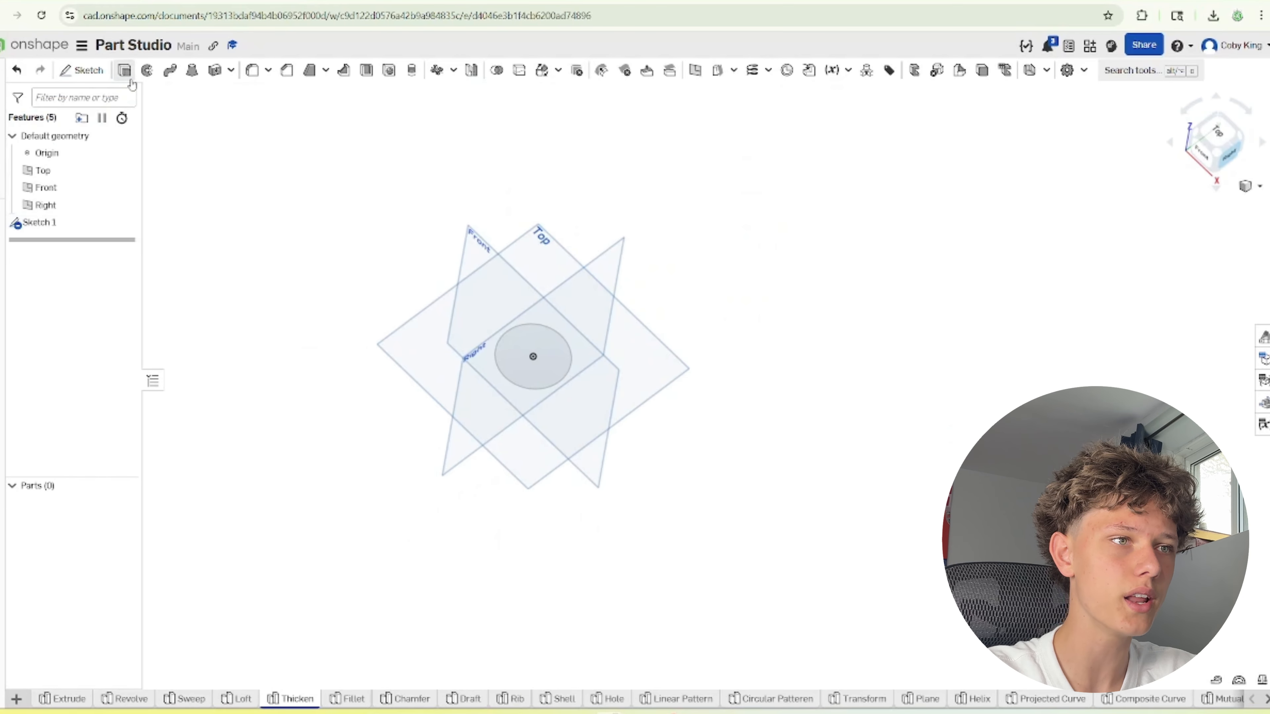
pyautogui.click(526, 370)
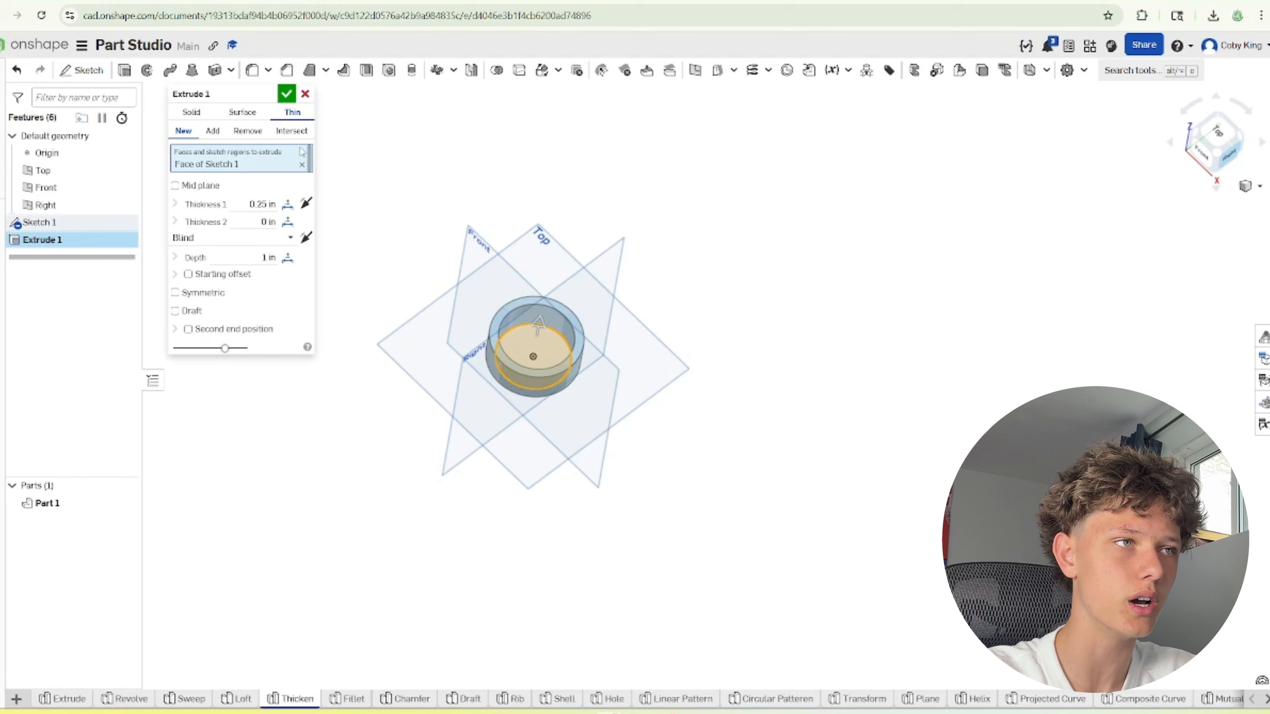
pyautogui.click(287, 95)
# Hide the Top, Front and Right planes around the ring
pyautogui.moveTo(500, 240); pyautogui.dragTo(547, 238, button='right')
pyautogui.rightClick(547, 238)
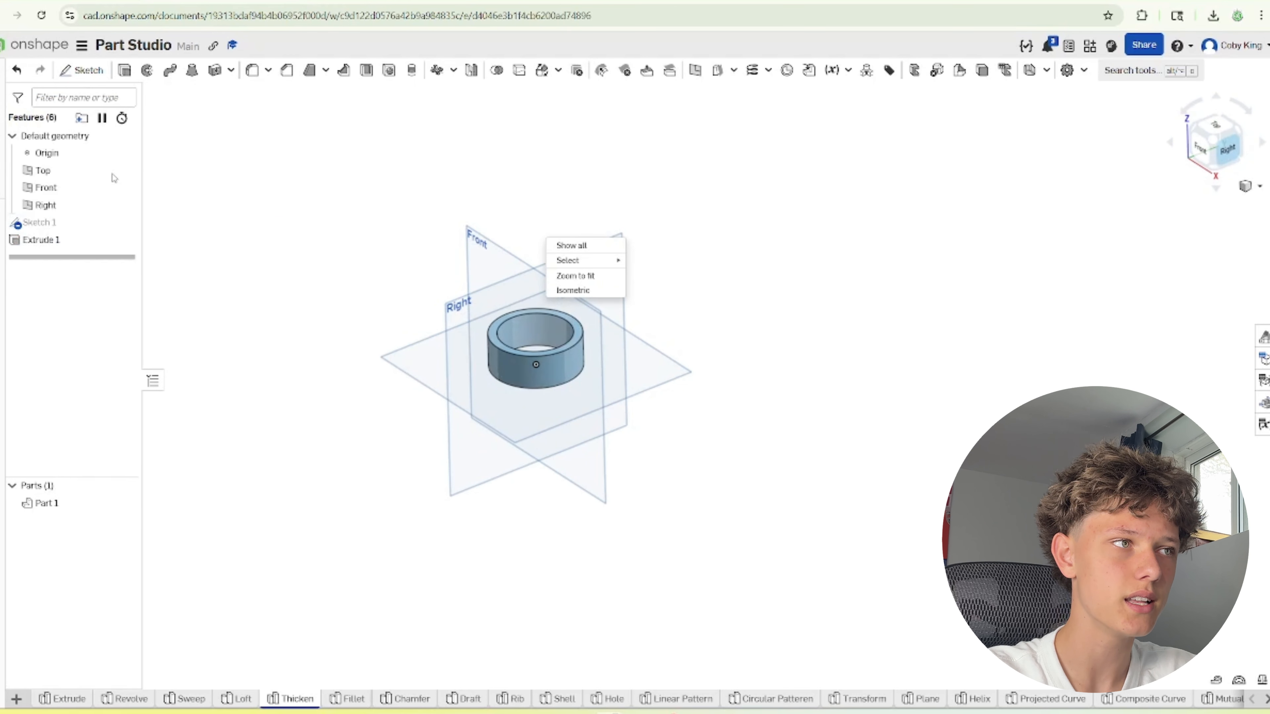
pyautogui.click(129, 170)
pyautogui.click(129, 171)
pyautogui.click(129, 187)
pyautogui.click(129, 205)
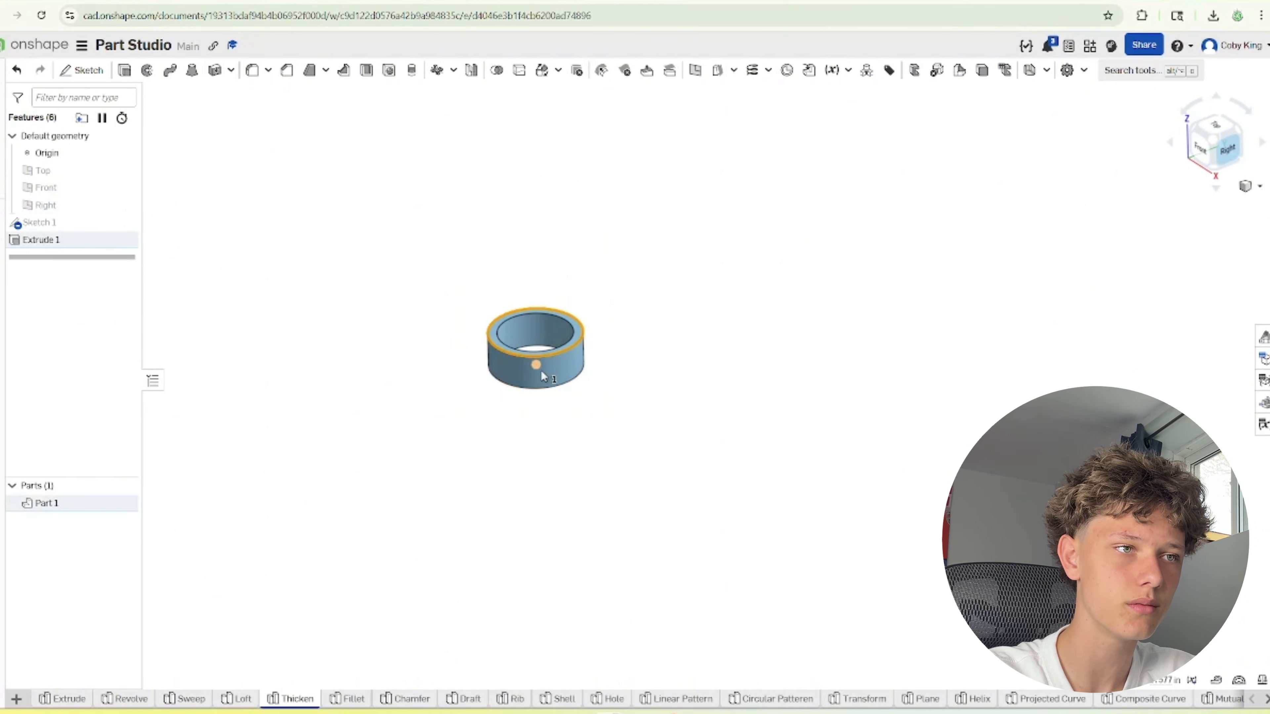
# Try thickening the ring's outer and inner faces by 0.25 in, adding to Part 1
pyautogui.scroll(5, 540, 369)
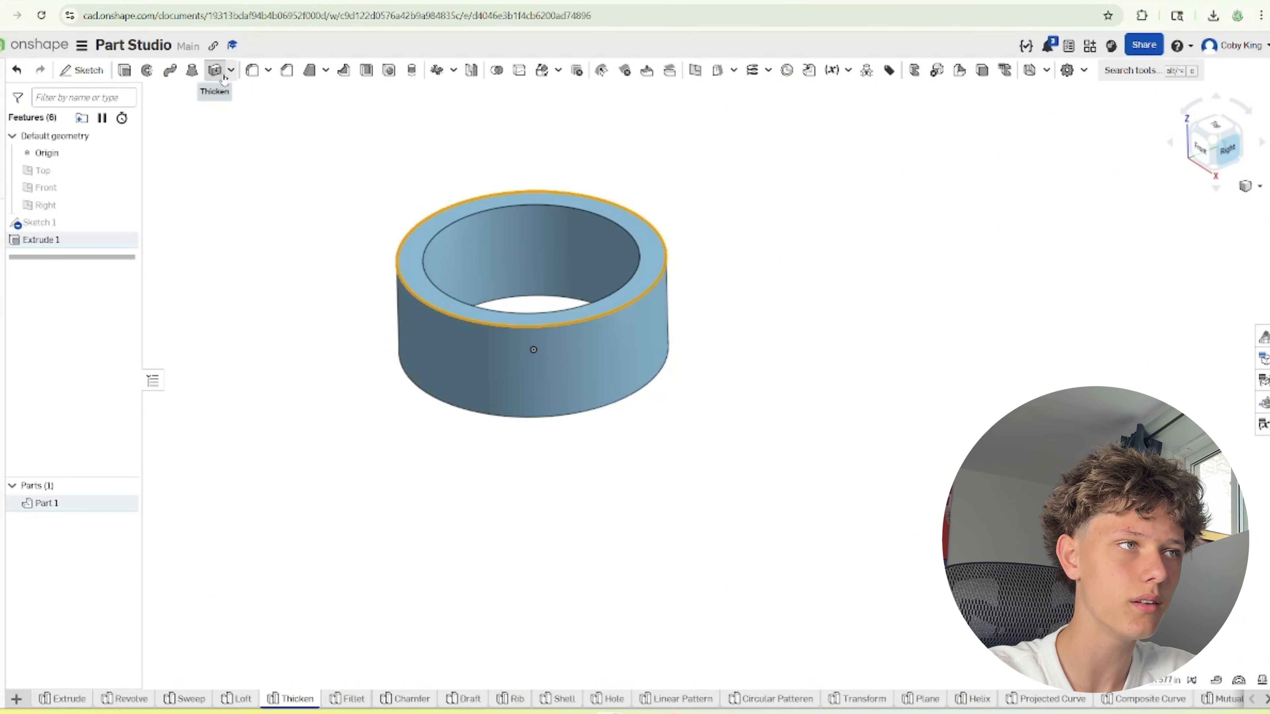
pyautogui.click(215, 70)
pyautogui.click(481, 356)
pyautogui.moveTo(482, 369); pyautogui.dragTo(410, 260, button='right')
pyautogui.click(450, 231)
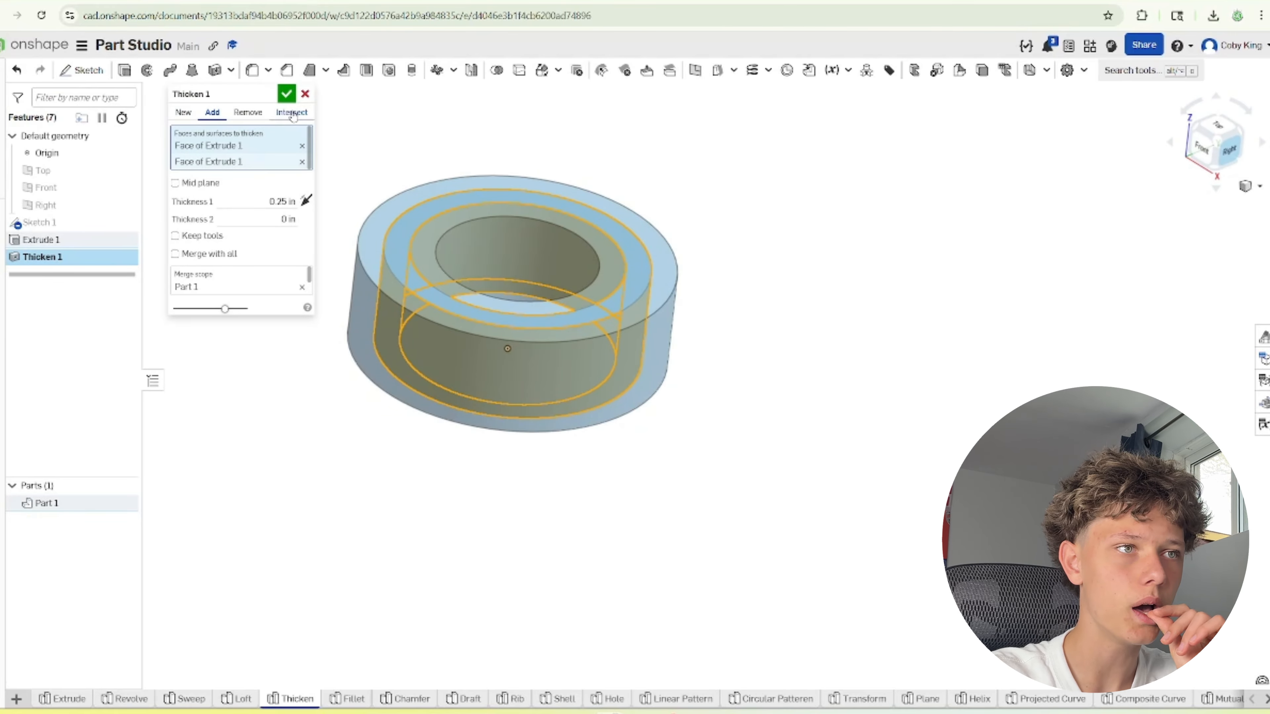
pyautogui.scroll(-5, 495, 401)
pyautogui.click(305, 93)
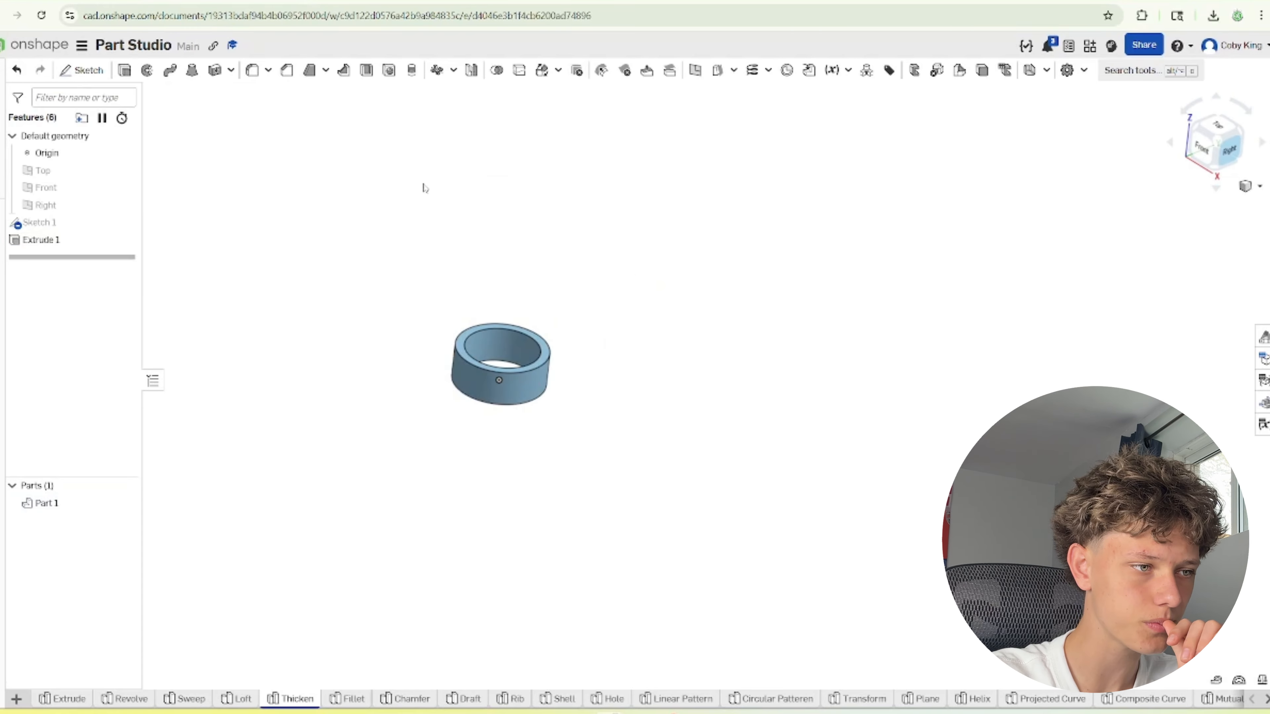
# Switch to the Fillet part studio and view the block from the front
pyautogui.scroll(5, 431, 318)
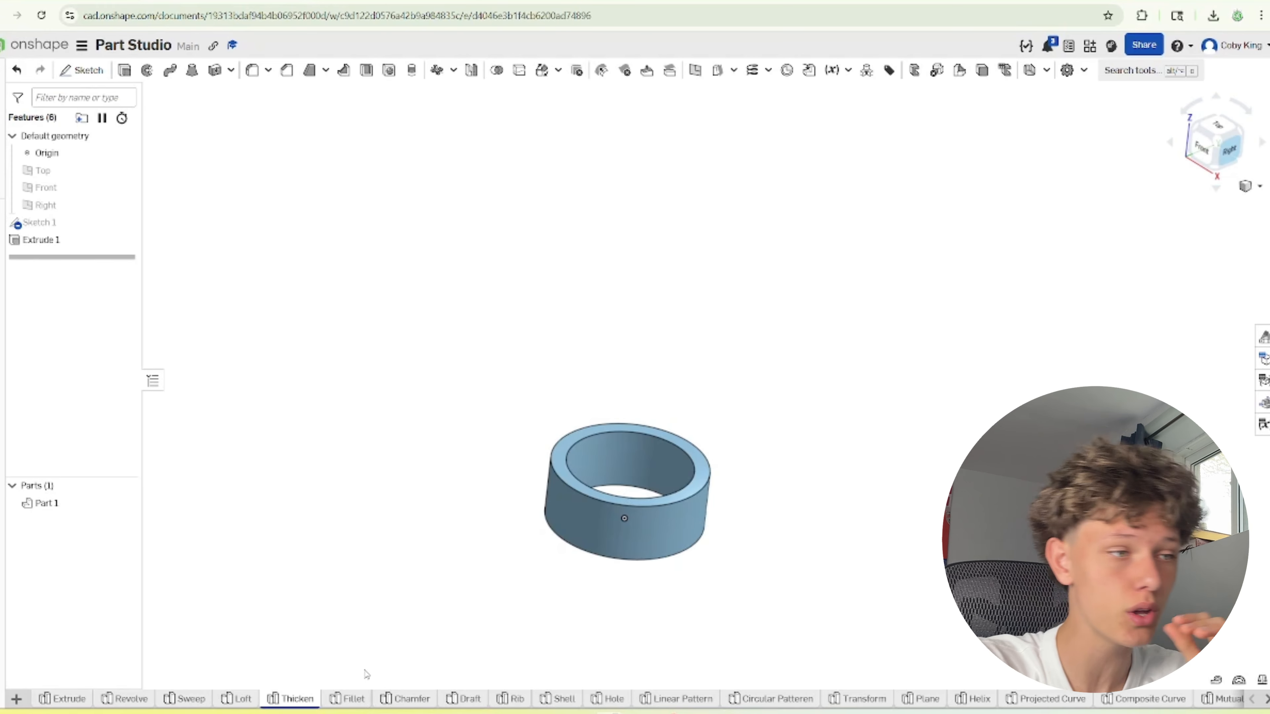
pyautogui.click(350, 699)
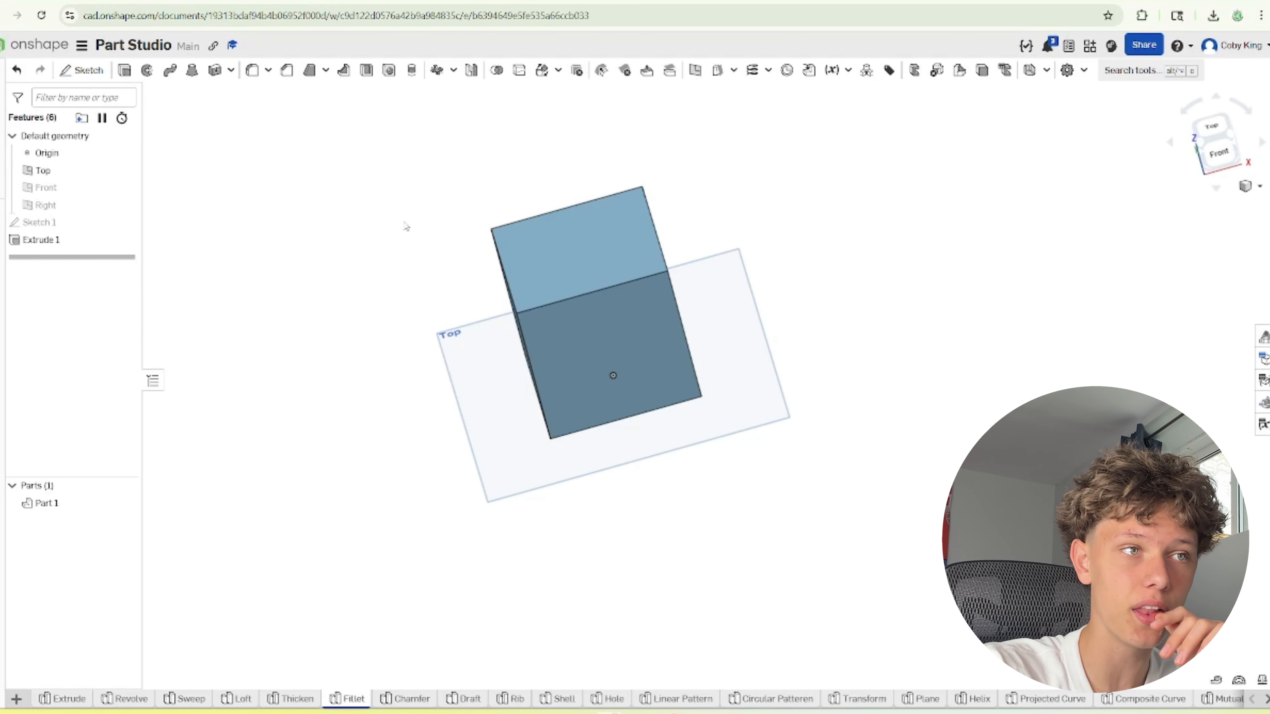
pyautogui.moveTo(508, 210); pyautogui.dragTo(479, 154, button='right')
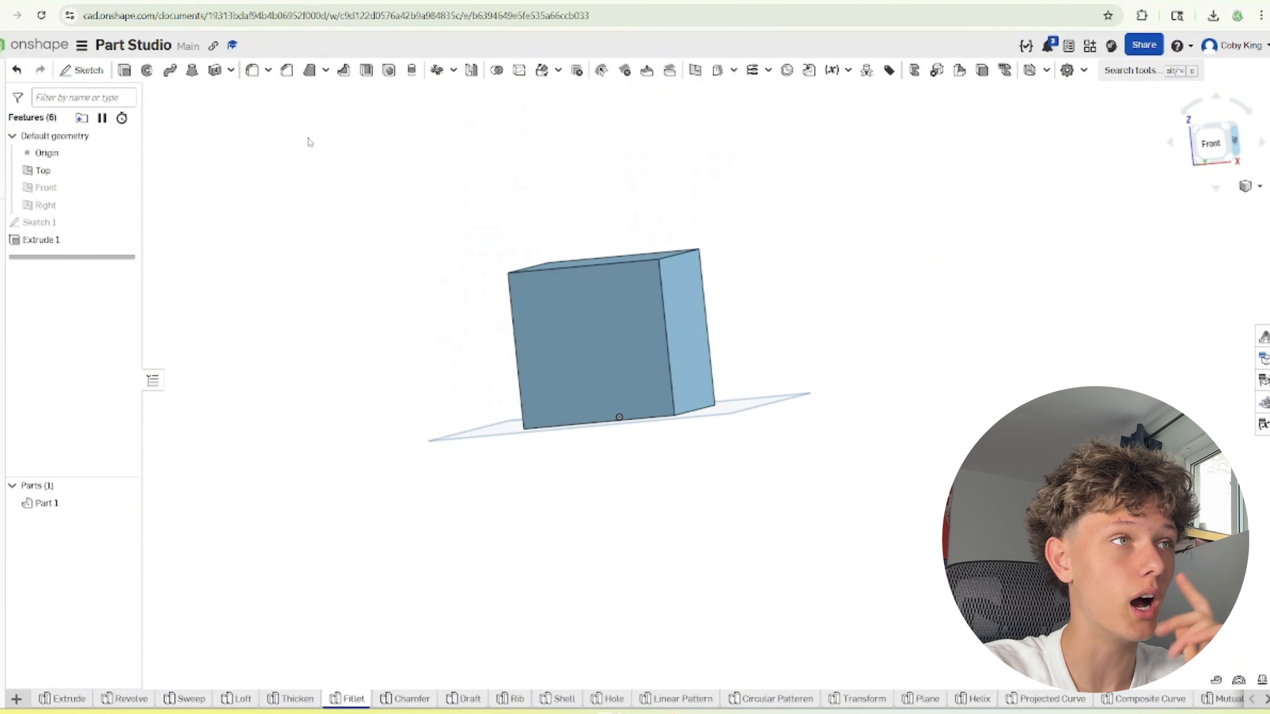
# Start an edge fillet with a 0.338 in radius on the four top edges of the block
pyautogui.click(252, 70)
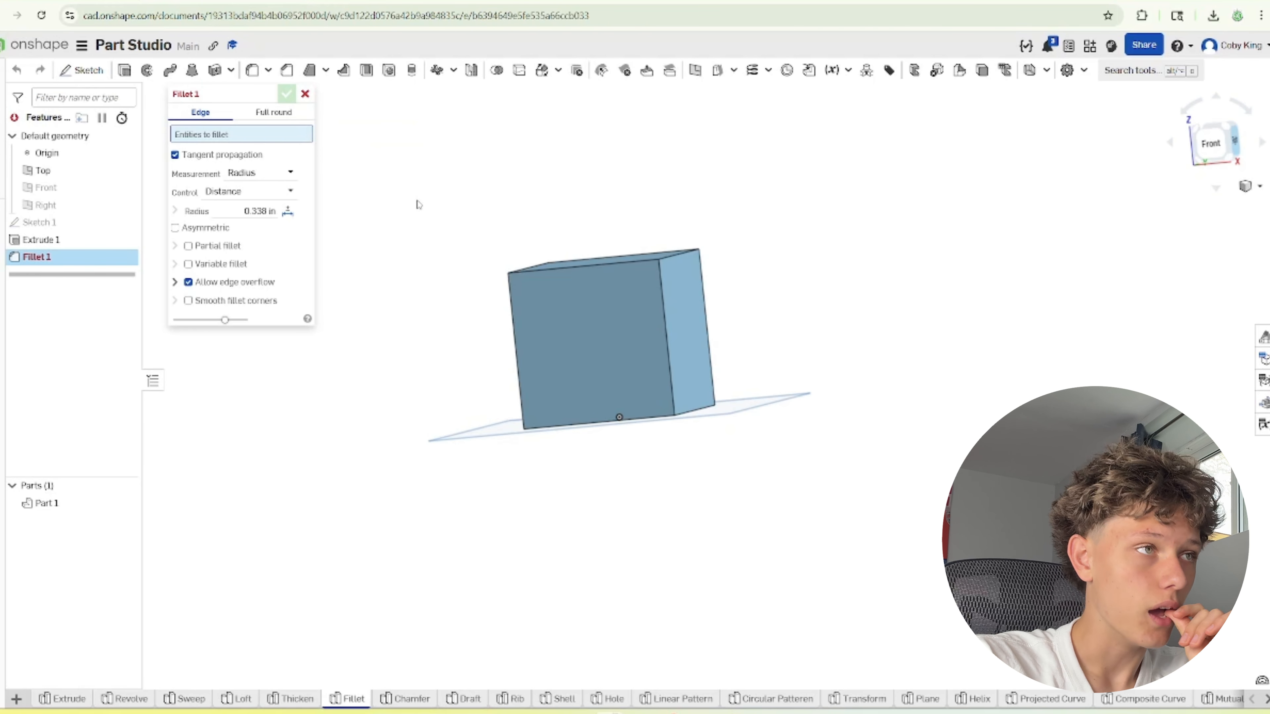
pyautogui.moveTo(418, 204); pyautogui.dragTo(467, 224, button='right')
pyautogui.scroll(3, 490, 216)
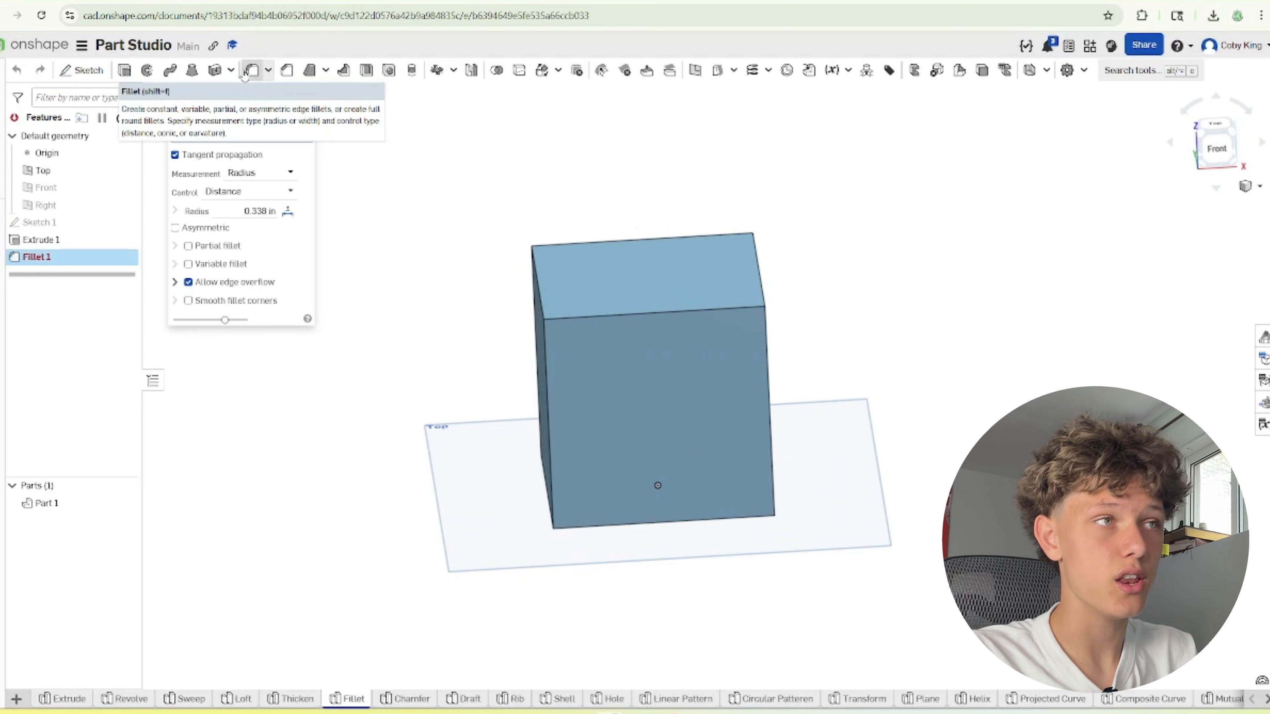
pyautogui.click(543, 297)
pyautogui.click(562, 319)
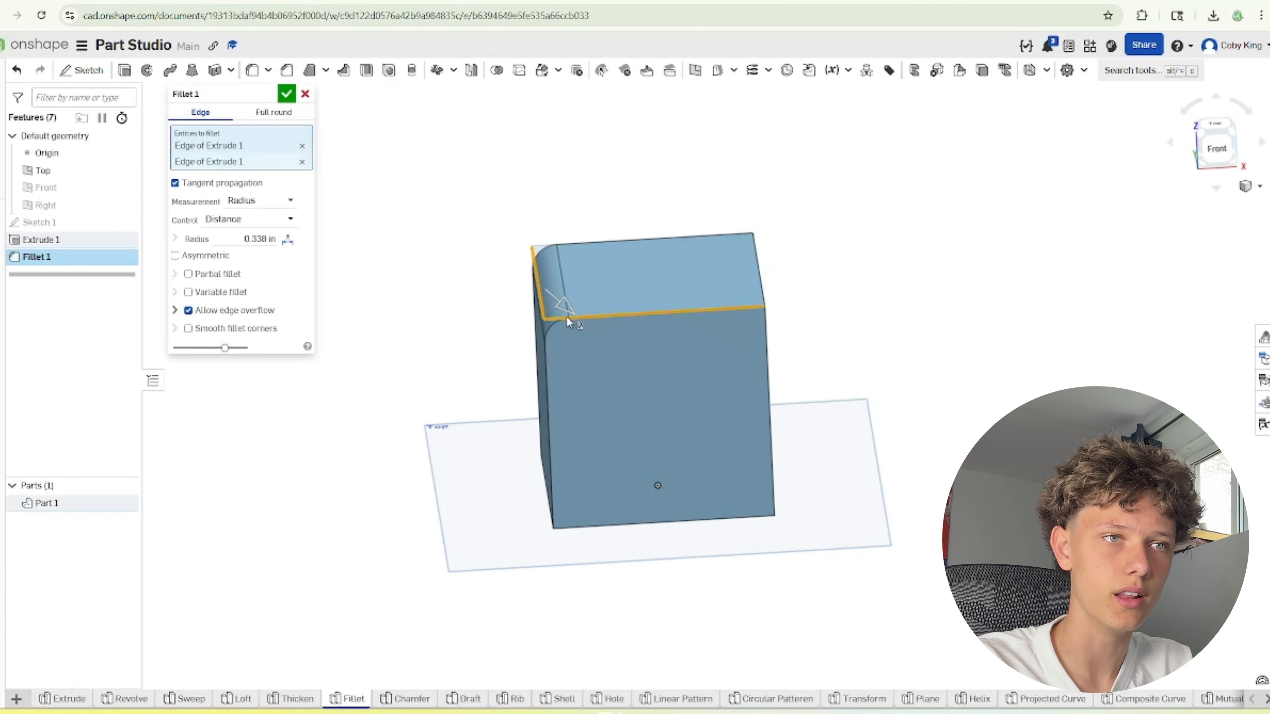
pyautogui.click(766, 290)
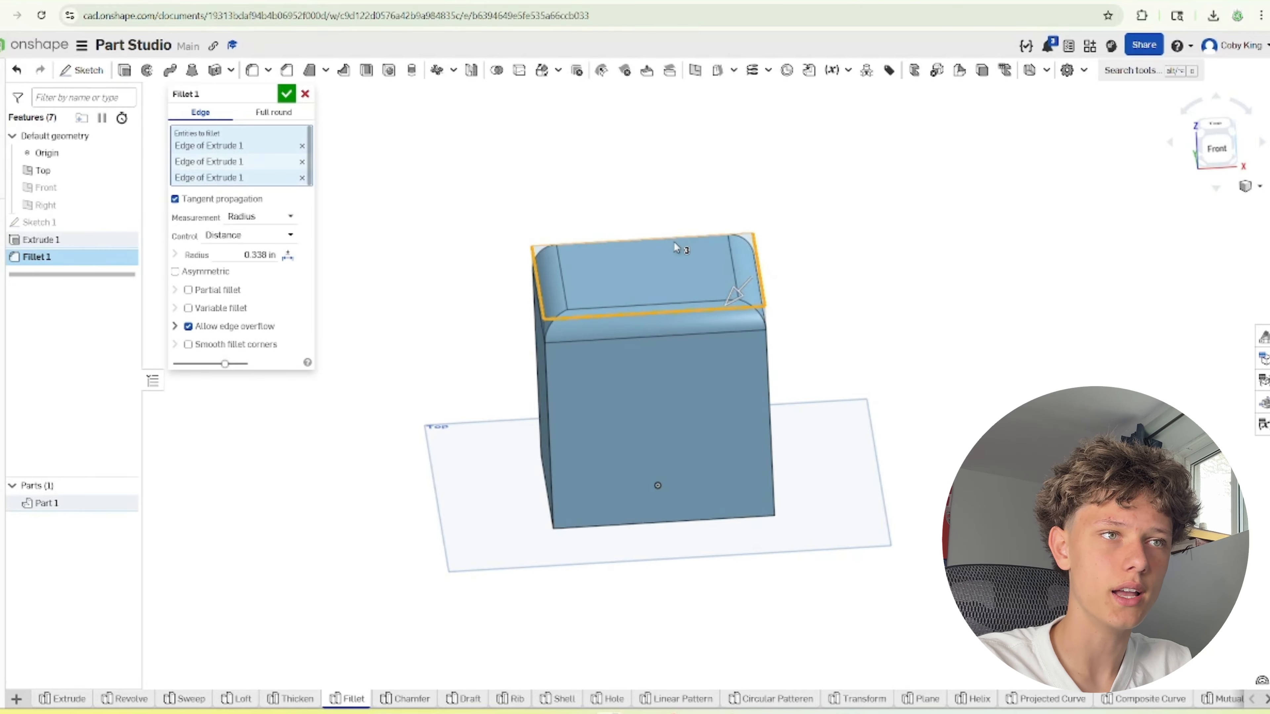
pyautogui.click(672, 238)
# Add the block's four vertical edges to the same fillet
pyautogui.click(549, 401)
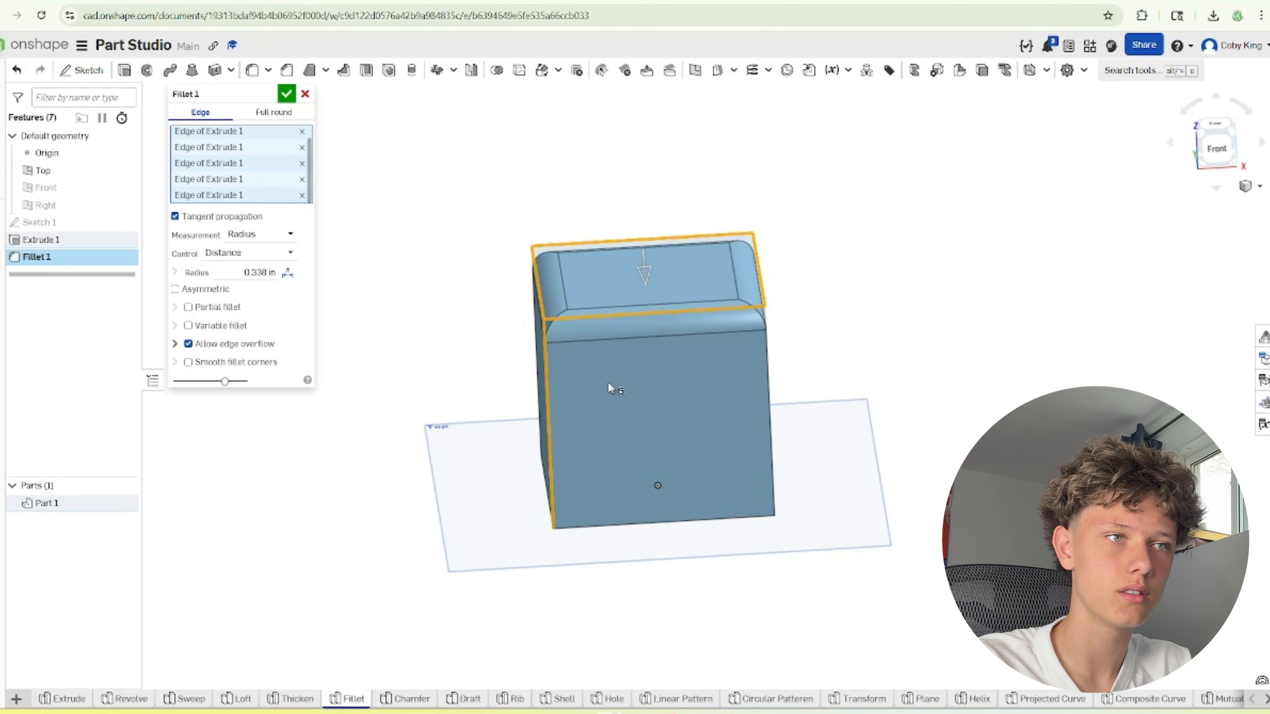
pyautogui.click(773, 387)
pyautogui.moveTo(742, 403); pyautogui.dragTo(503, 326, button='right')
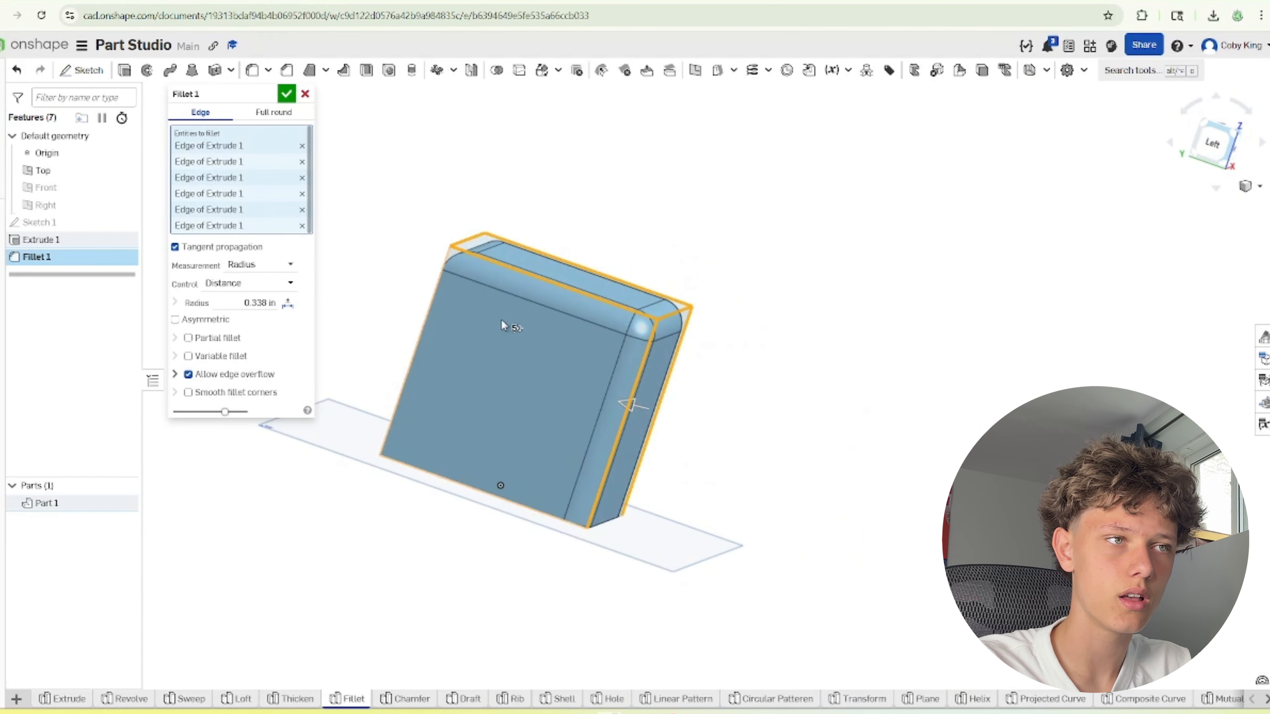
pyautogui.click(432, 301)
pyautogui.moveTo(434, 303); pyautogui.dragTo(571, 353, button='right')
pyautogui.scroll(-5, 571, 354)
pyautogui.scroll(3, 468, 325)
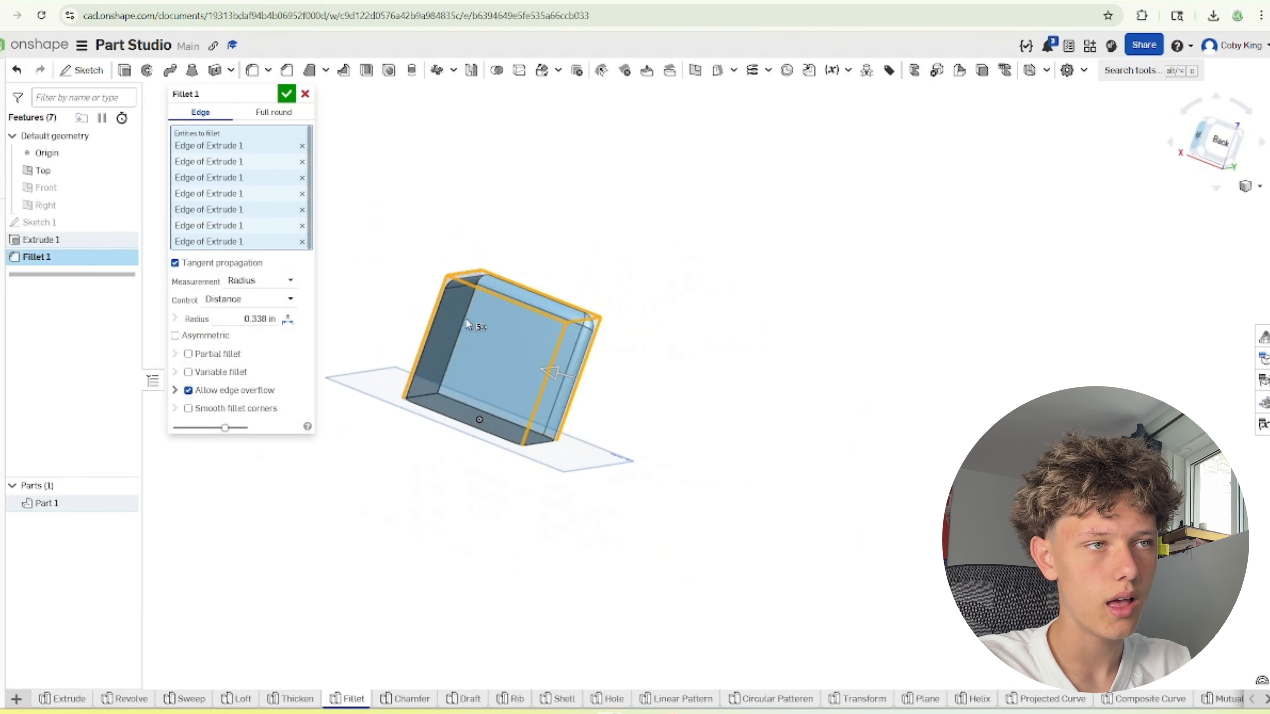
pyautogui.click(467, 325)
pyautogui.moveTo(468, 325); pyautogui.dragTo(460, 295, button='right')
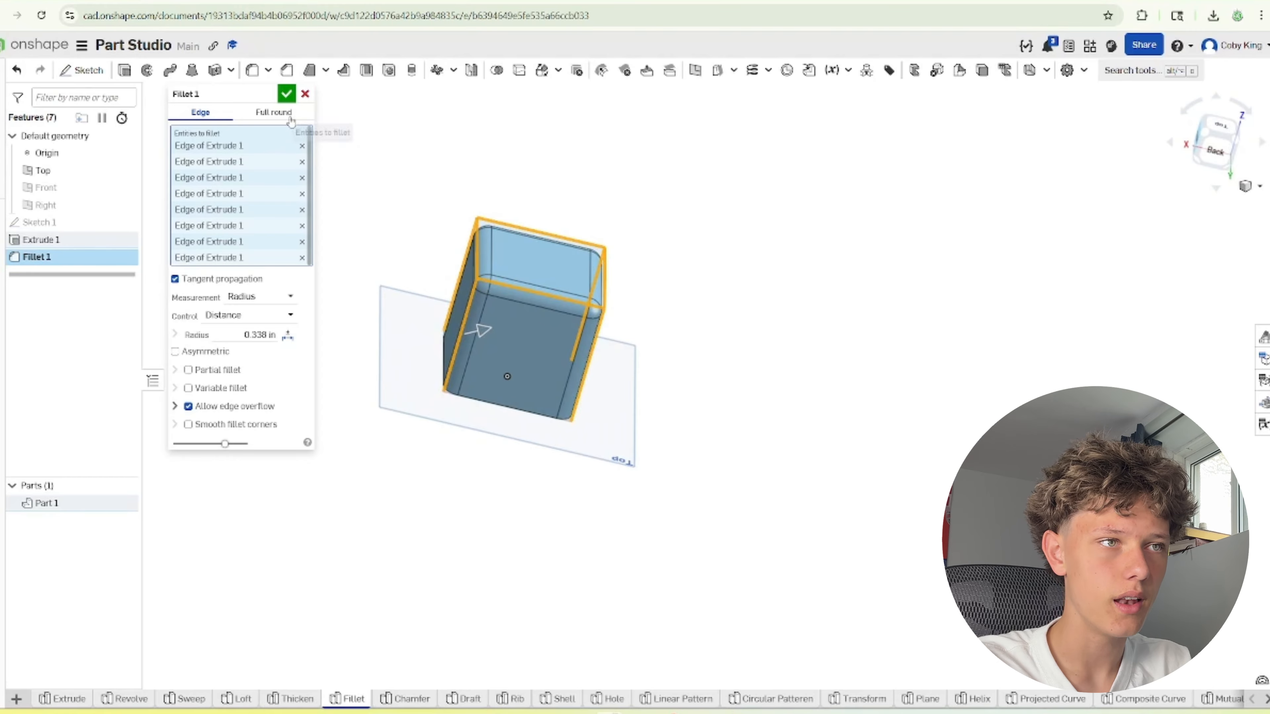
# Set the radius of the block's edge fillet to 1 in and view the rounded shape
pyautogui.click(286, 93)
pyautogui.scroll(3, 454, 175)
pyautogui.moveTo(454, 175); pyautogui.dragTo(700, 310, button='right')
pyautogui.doubleClick(38, 257)
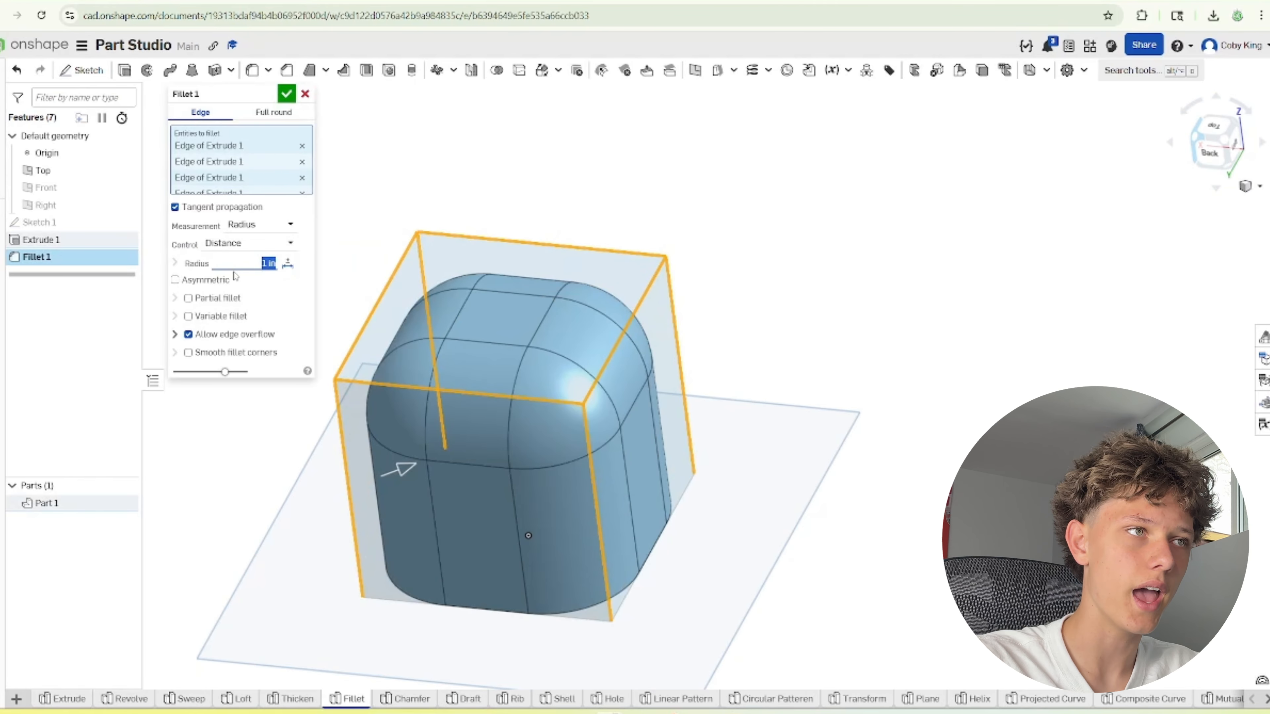
pyautogui.scroll(-3, 435, 389)
pyautogui.scroll(3, 435, 388)
pyautogui.moveTo(450, 381); pyautogui.dragTo(470, 338, button='right')
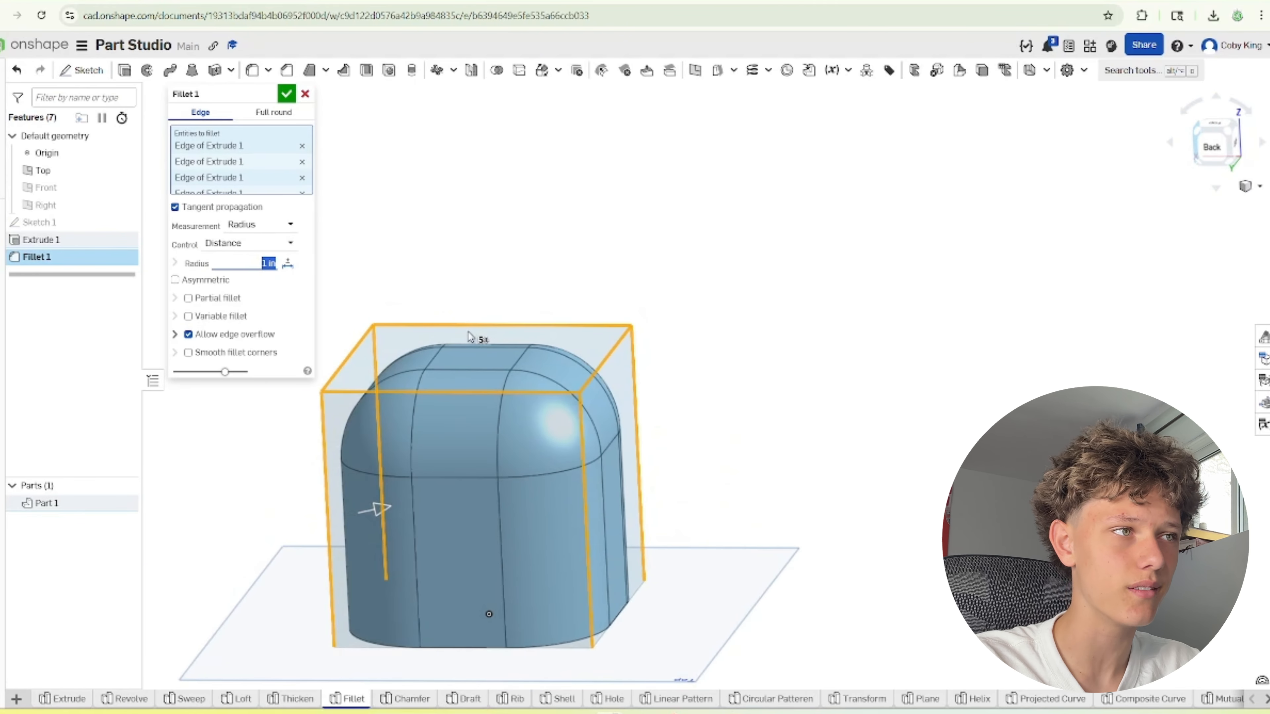
pyautogui.click(260, 224)
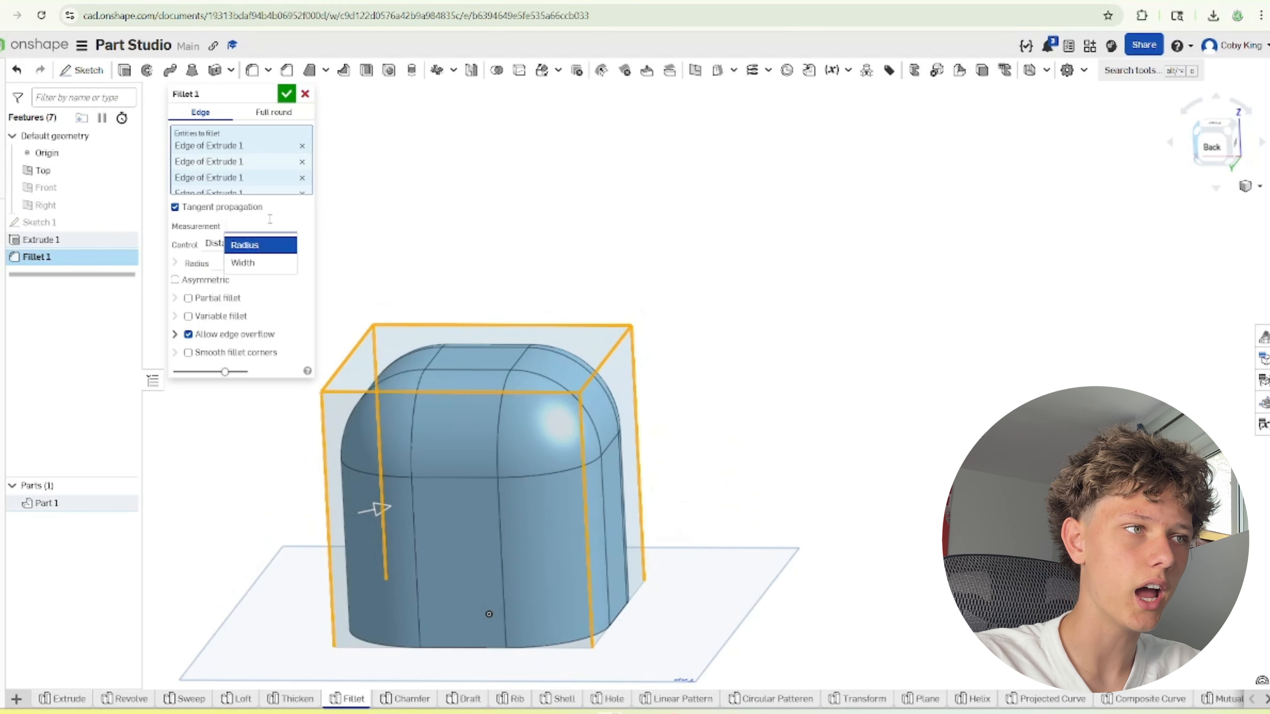
pyautogui.click(245, 252)
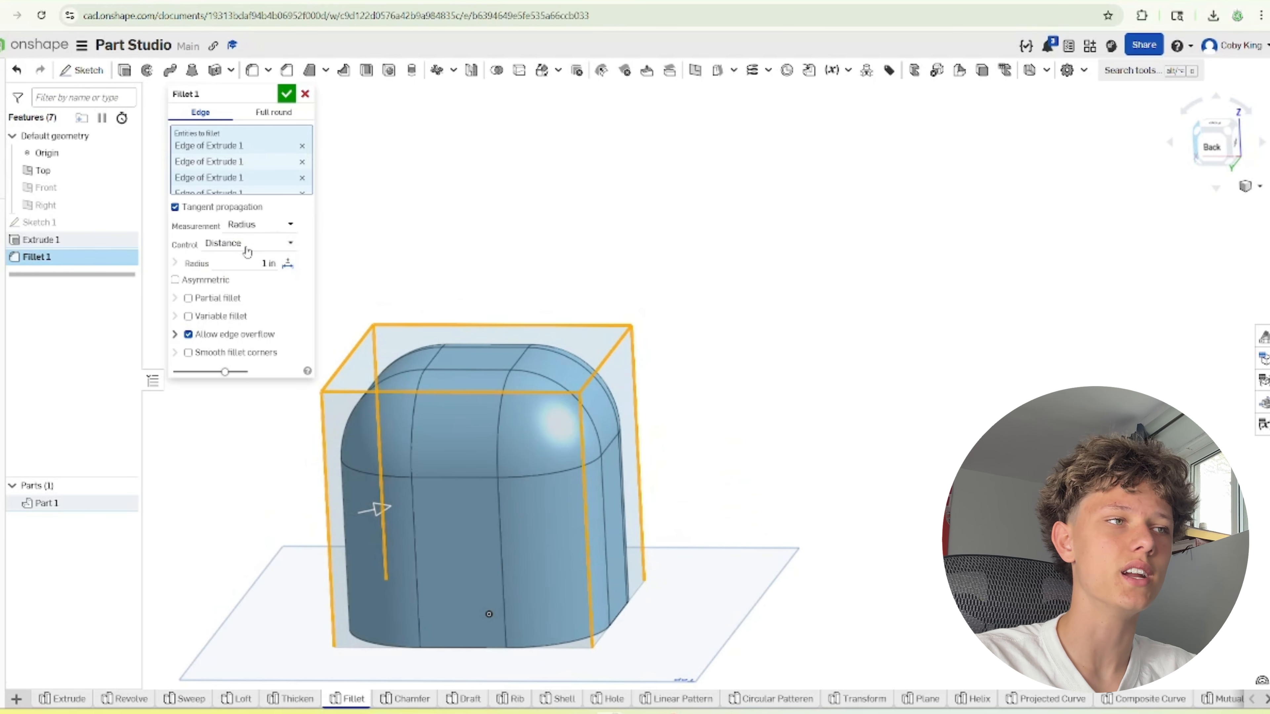
pyautogui.click(226, 245)
pyautogui.click(305, 267)
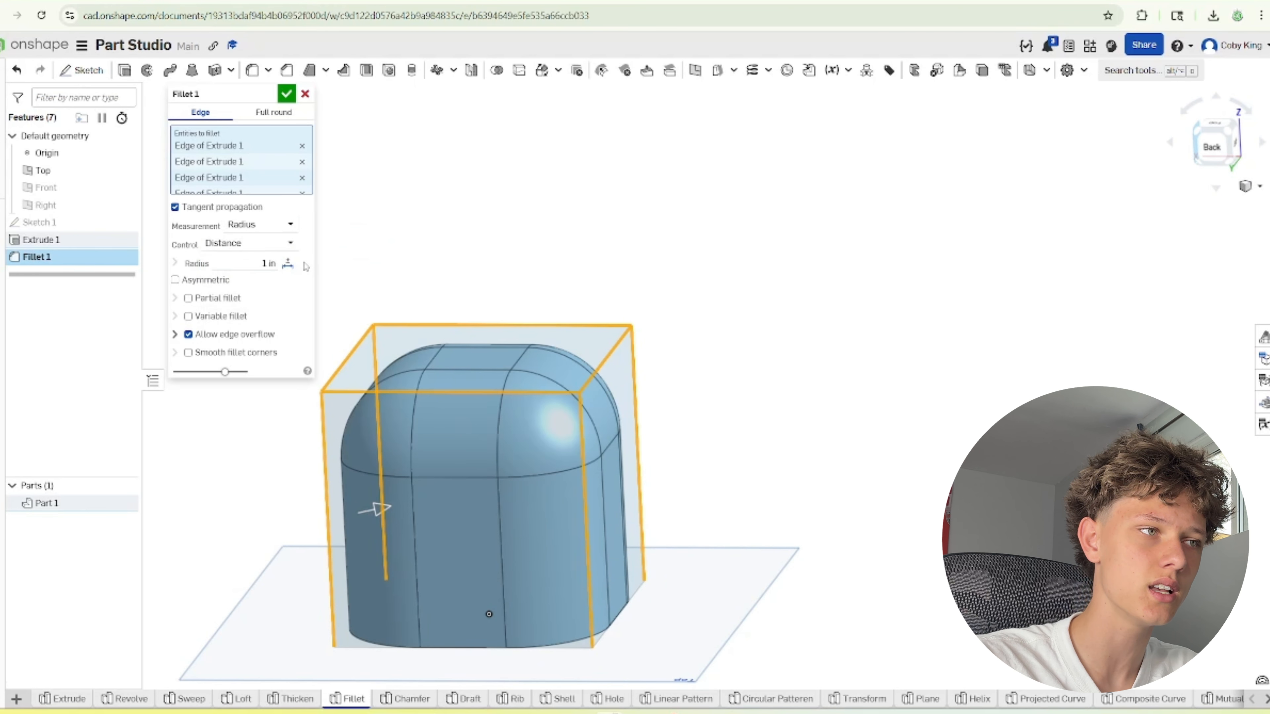
# Change the fillet to a full round of the block's top face between its back and front faces
pyautogui.click(277, 113)
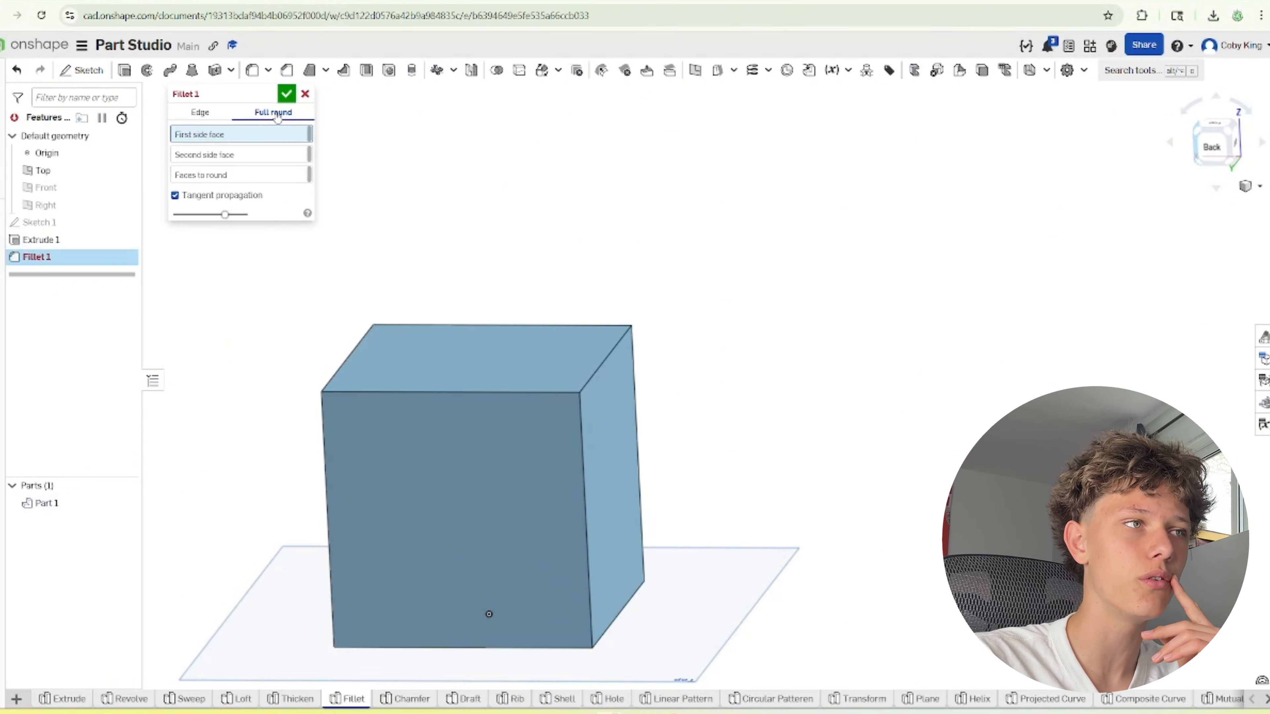
pyautogui.moveTo(350, 210); pyautogui.dragTo(399, 378, button='right')
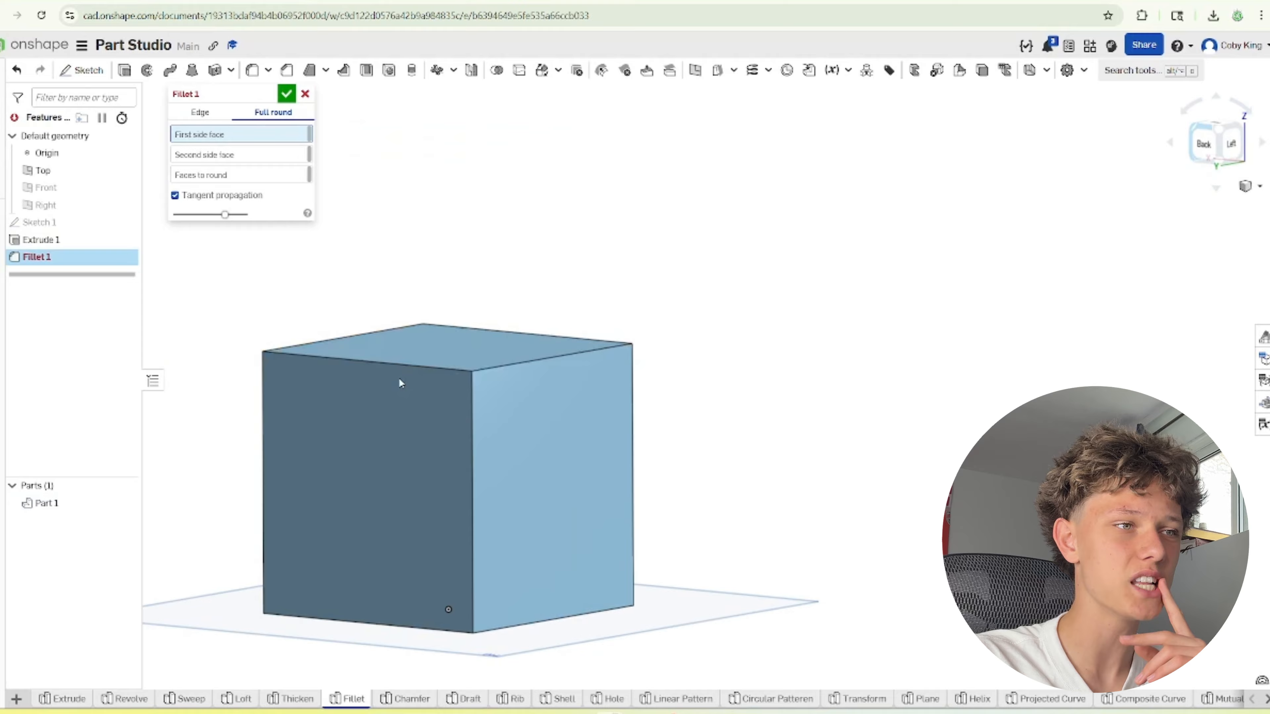
pyautogui.click(397, 424)
pyautogui.moveTo(509, 415); pyautogui.dragTo(280, 280, button='right')
pyautogui.click(578, 418)
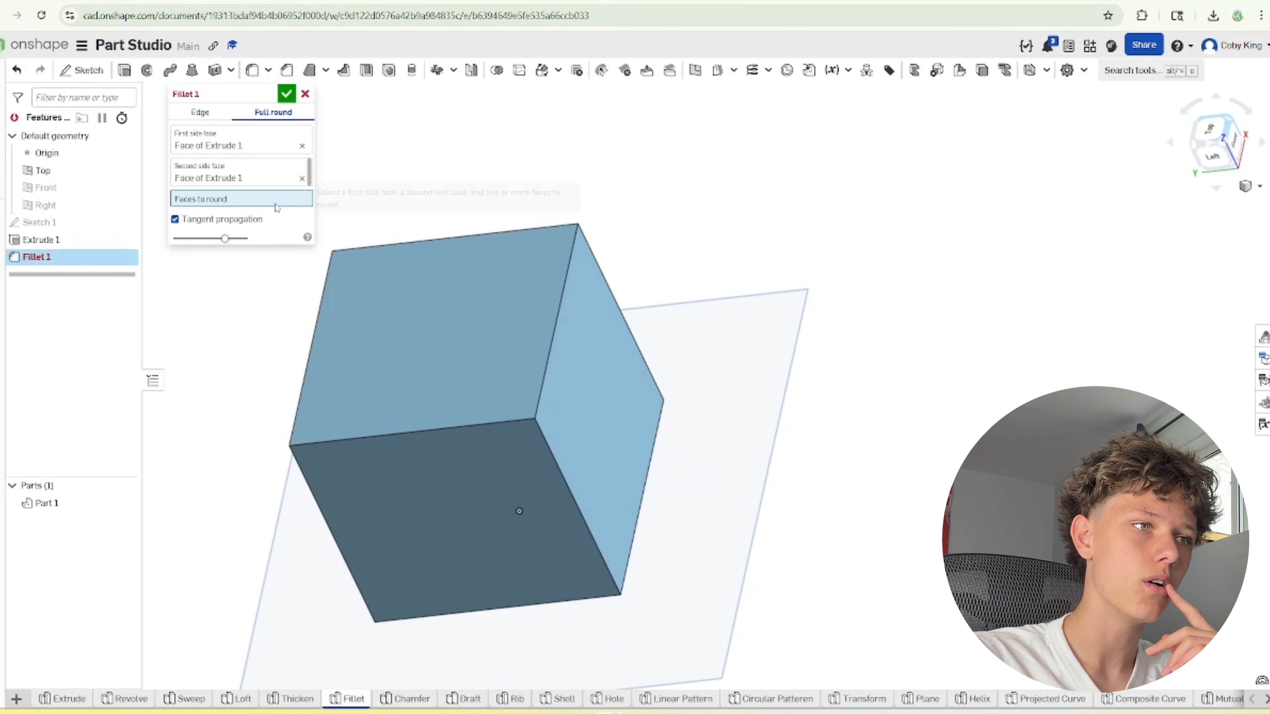
pyautogui.click(405, 336)
pyautogui.moveTo(501, 335)
pyautogui.mouseDown(button='right')
pyautogui.moveTo(541, 287)
pyautogui.moveTo(657, 310)
pyautogui.moveTo(612, 365)
pyautogui.moveTo(605, 358)
pyautogui.mouseUp(button='right')
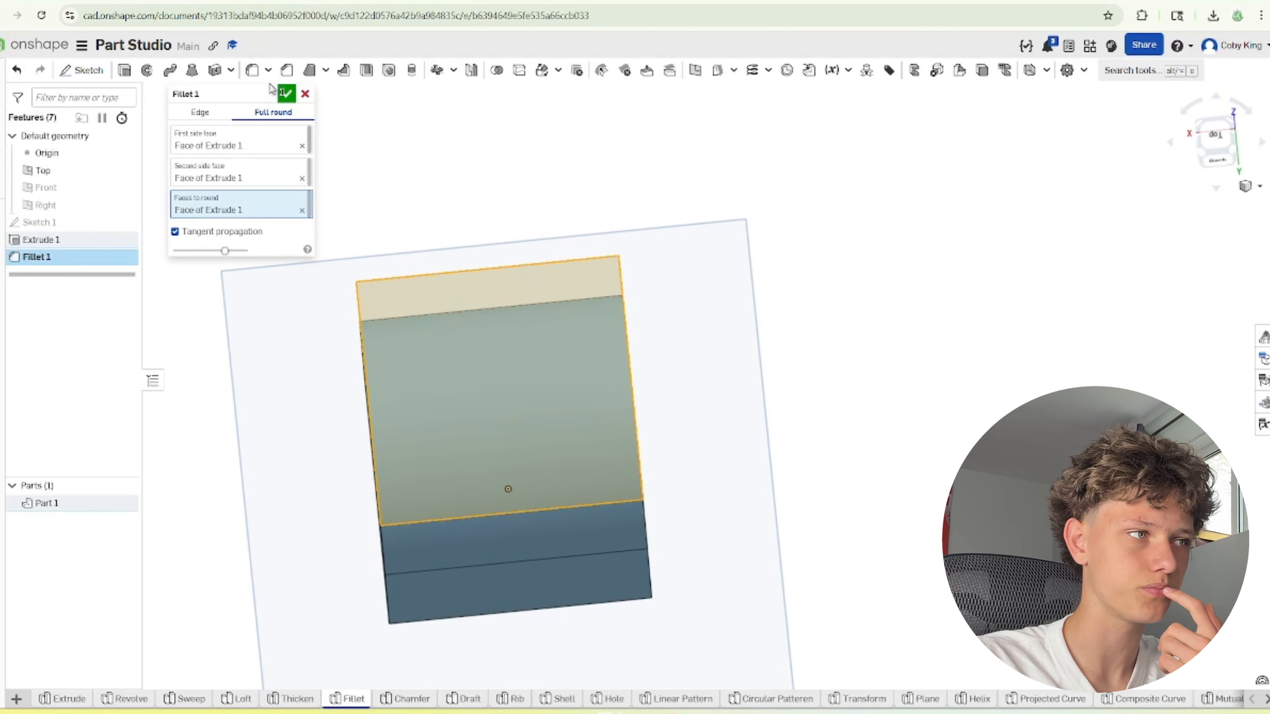
pyautogui.click(287, 93)
pyautogui.rightClick(173, 129)
pyautogui.click(280, 299)
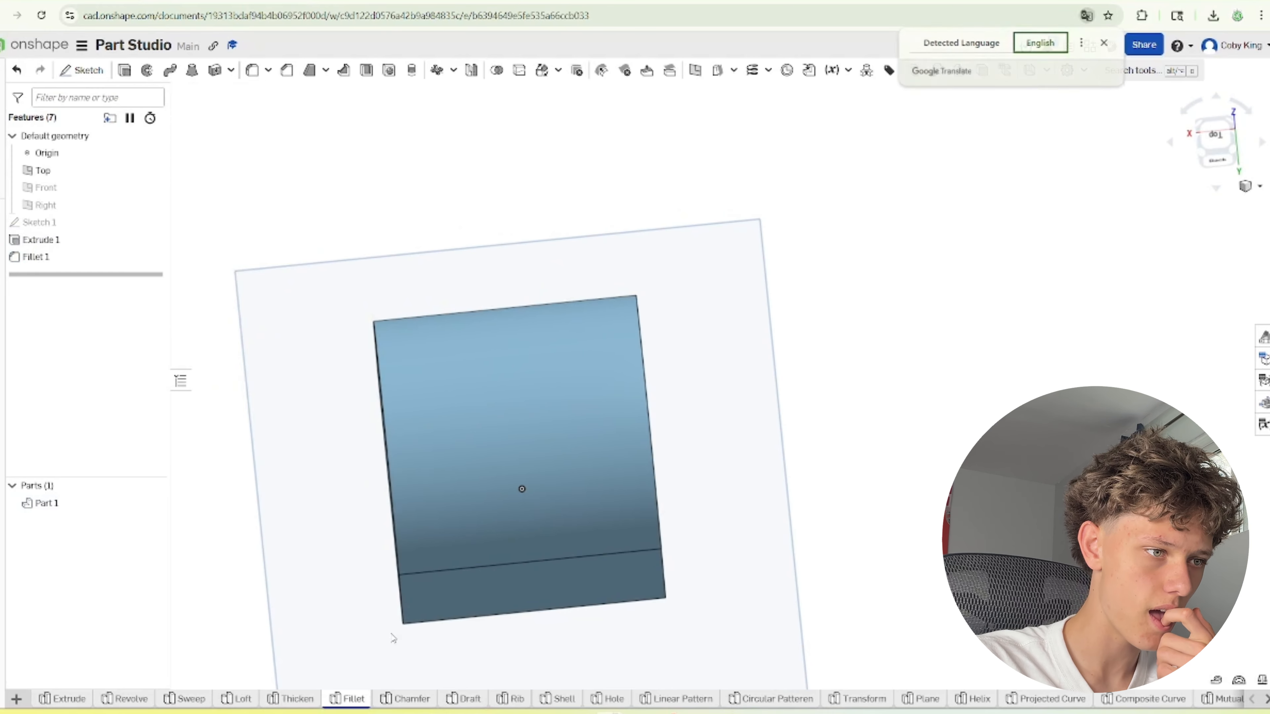
# Open the Chamfer part studio and start an equal-distance chamfer on the four top edges of the block
pyautogui.click(405, 699)
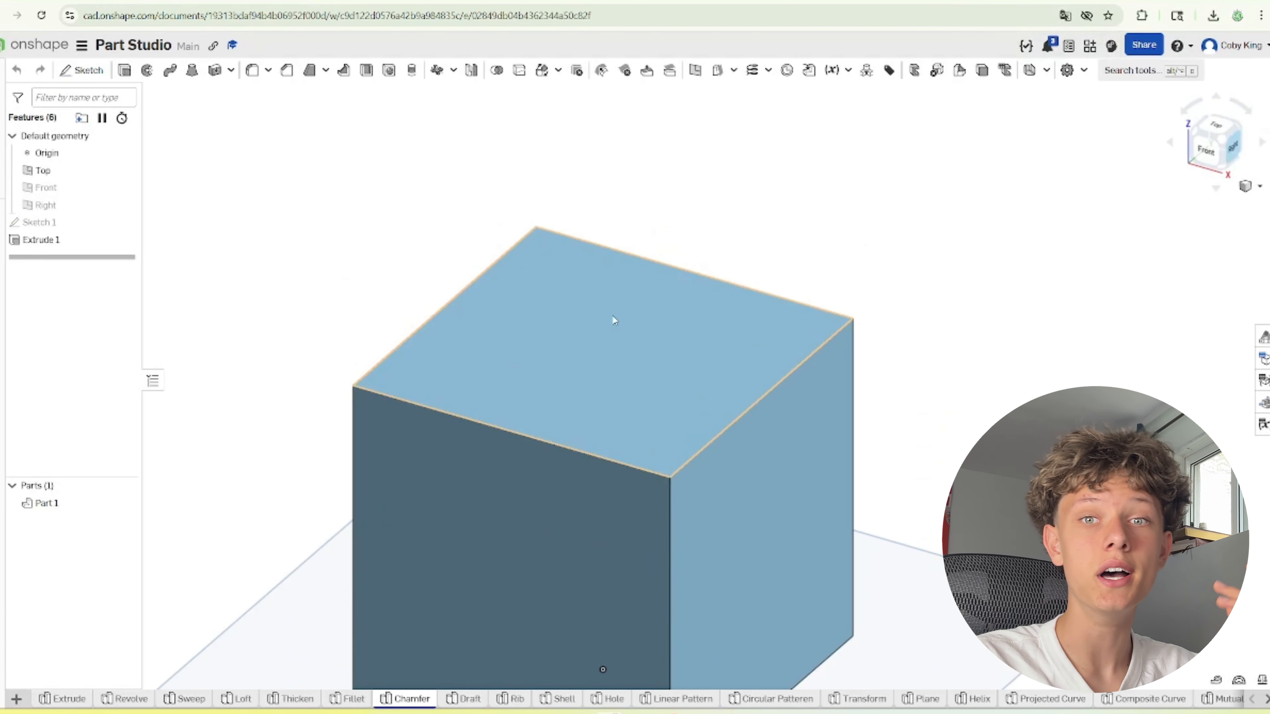
pyautogui.scroll(-3, 614, 320)
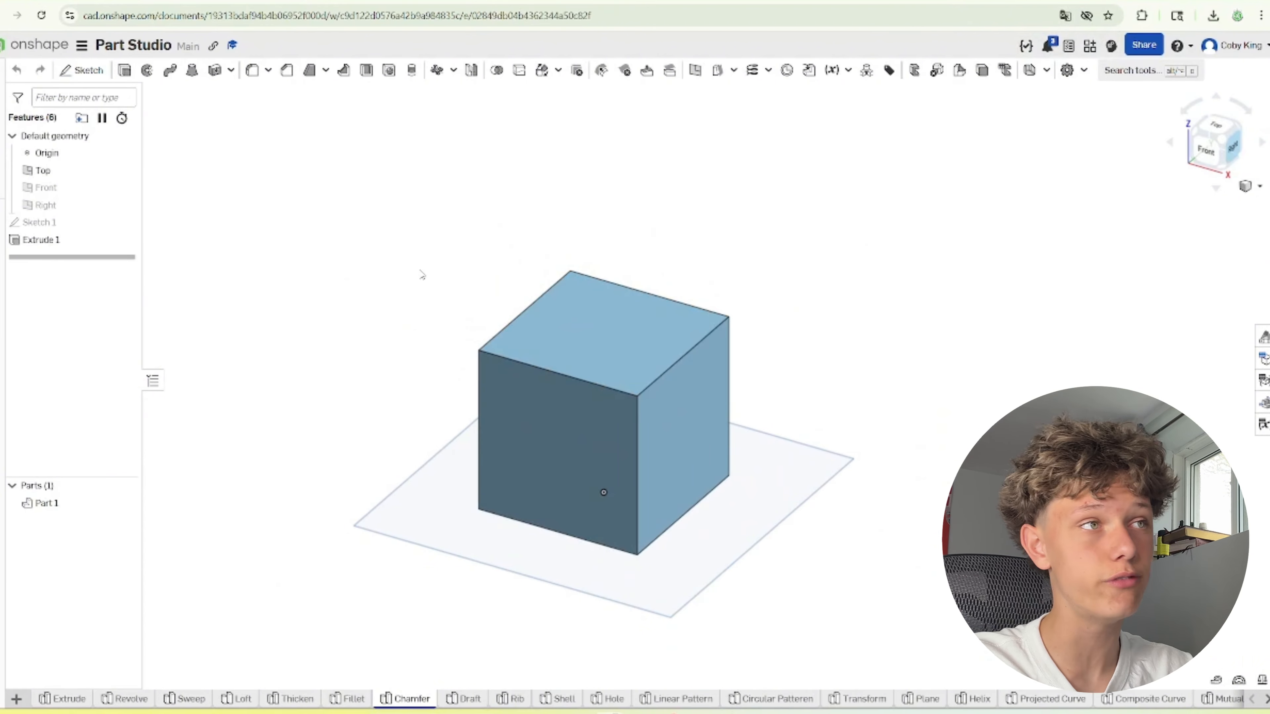
pyautogui.click(286, 70)
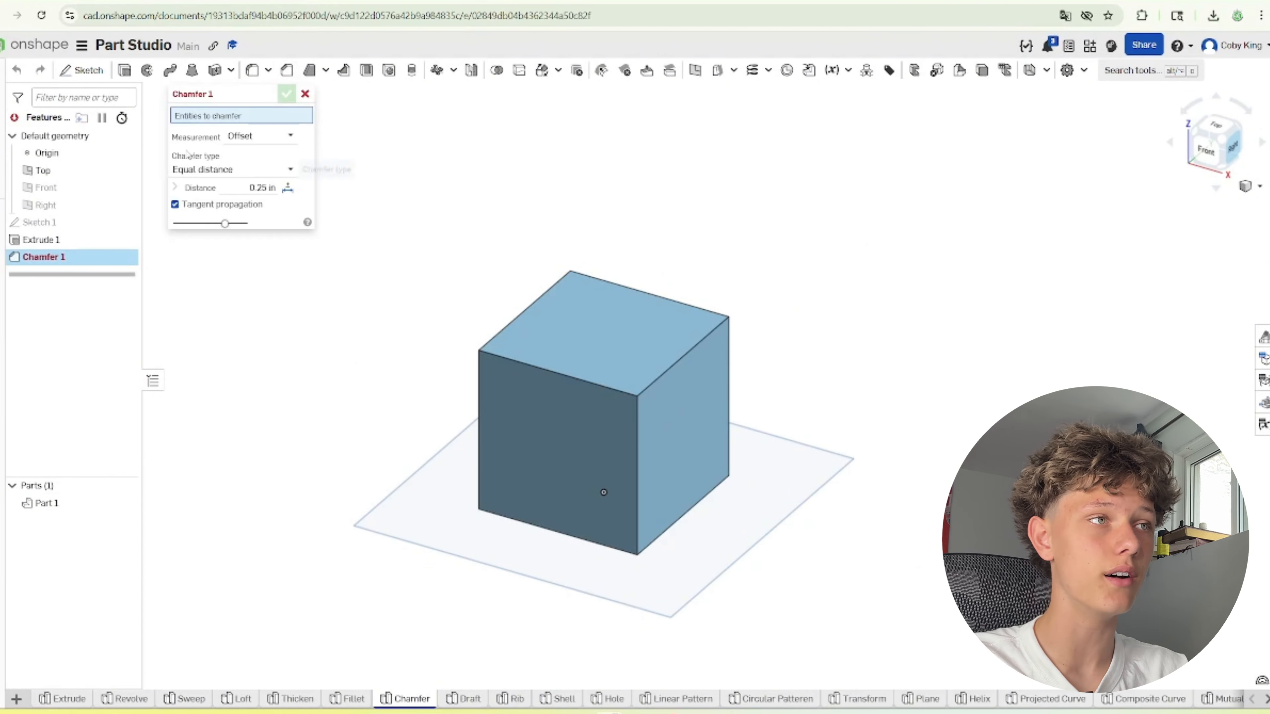
pyautogui.click(491, 353)
pyautogui.click(500, 332)
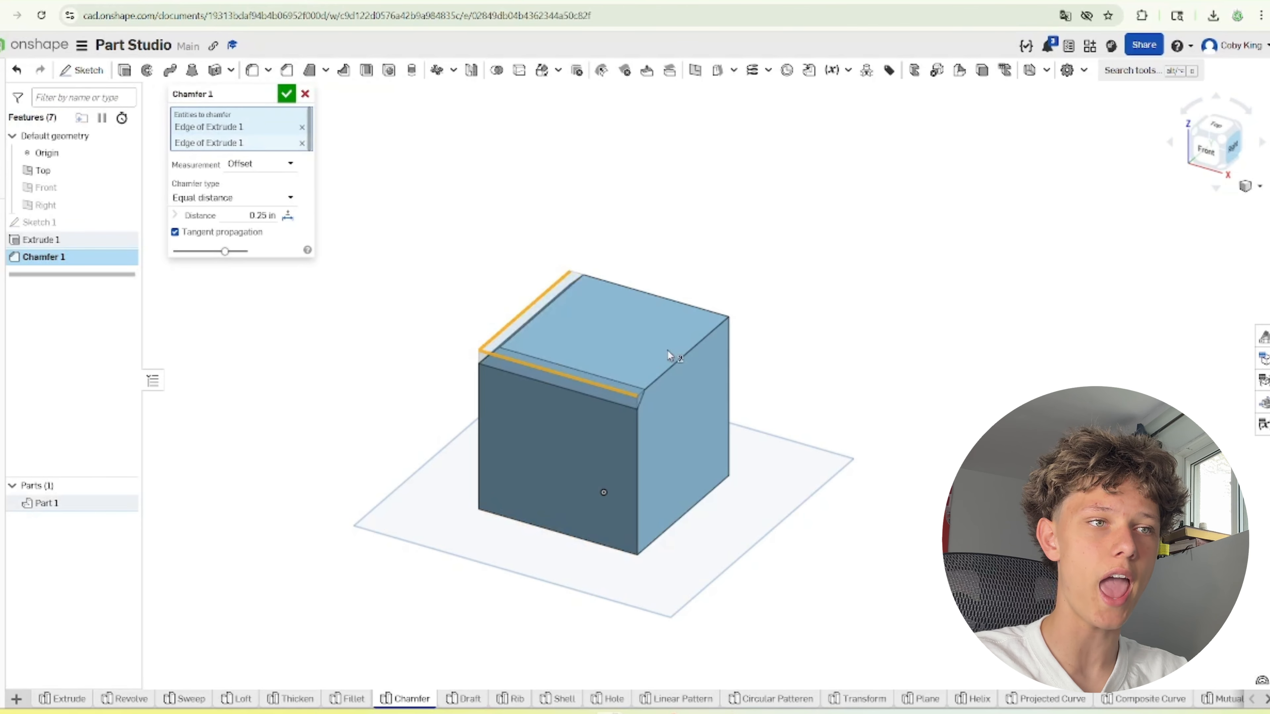
pyautogui.click(672, 368)
pyautogui.click(641, 291)
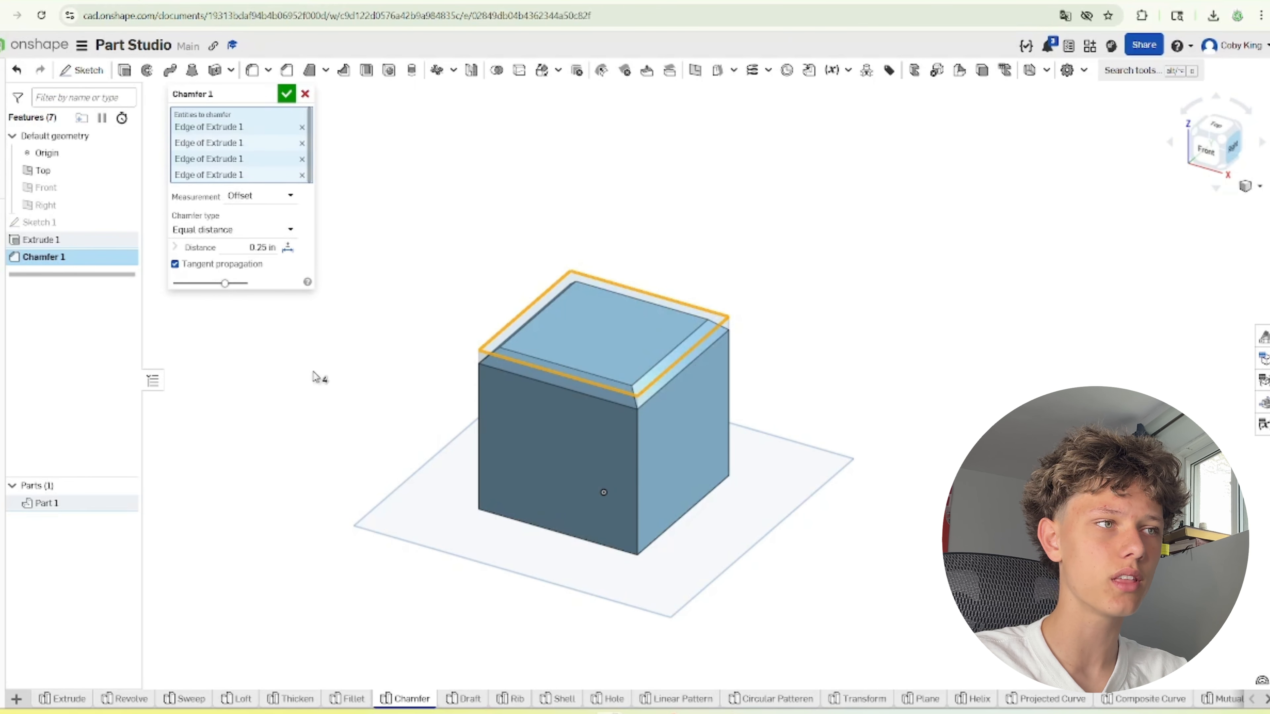
# Set the chamfer distance to 1 in and accept the feature
pyautogui.click(247, 247)
pyautogui.press('Return')
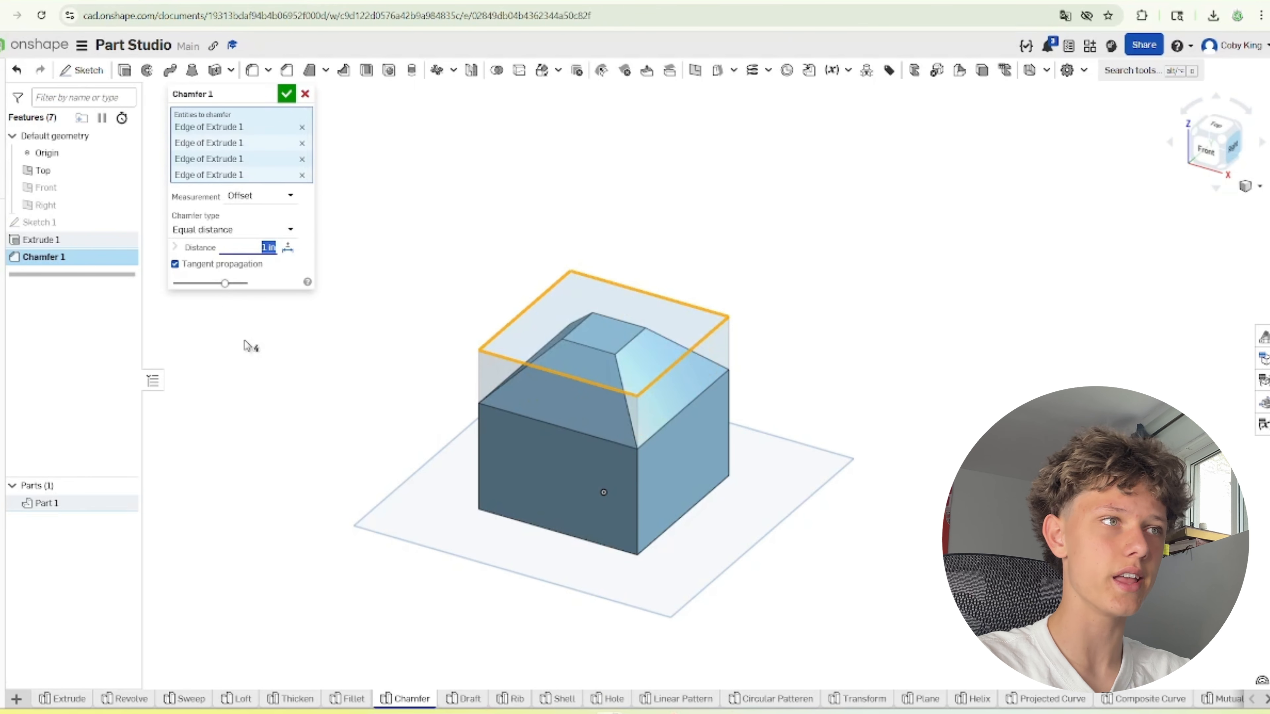
pyautogui.click(287, 93)
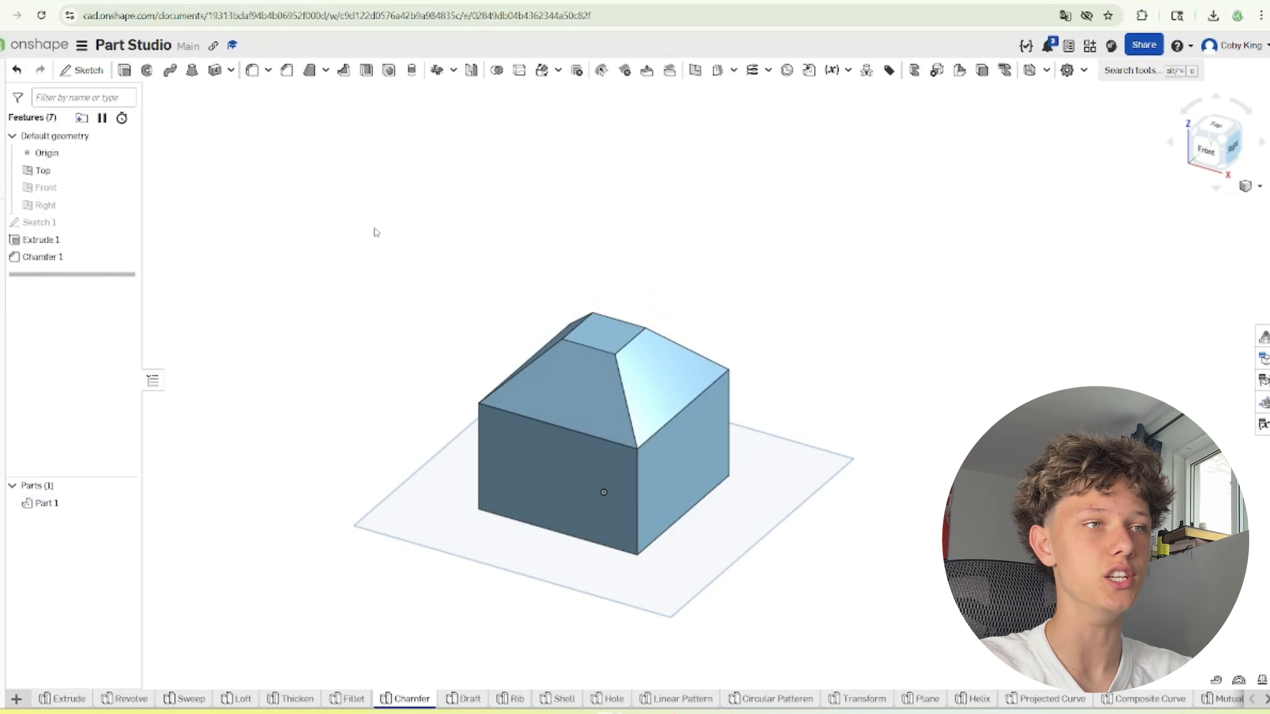
# Open the Draft part studio and try a 30-degree draft on the block's front face with the Top plane as neutral plane
pyautogui.scroll(5, 476, 280)
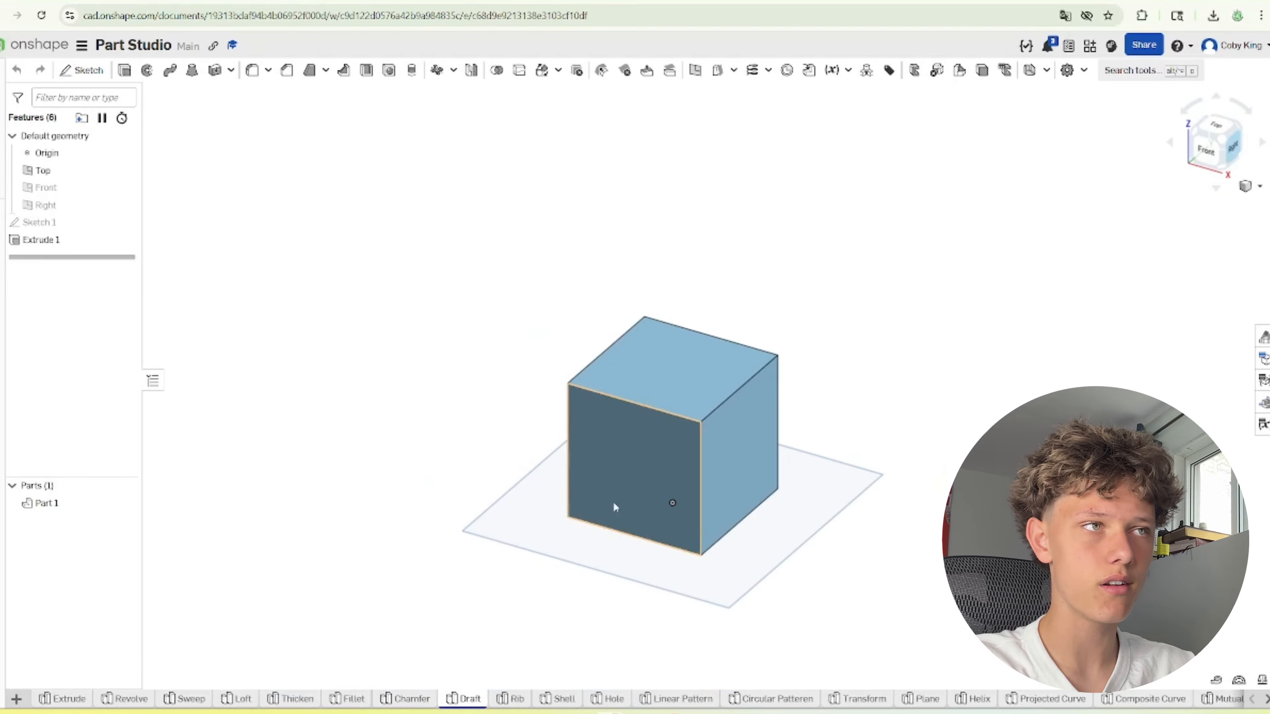
pyautogui.scroll(5, 618, 133)
pyautogui.click(309, 70)
pyautogui.scroll(-5, 403, 150)
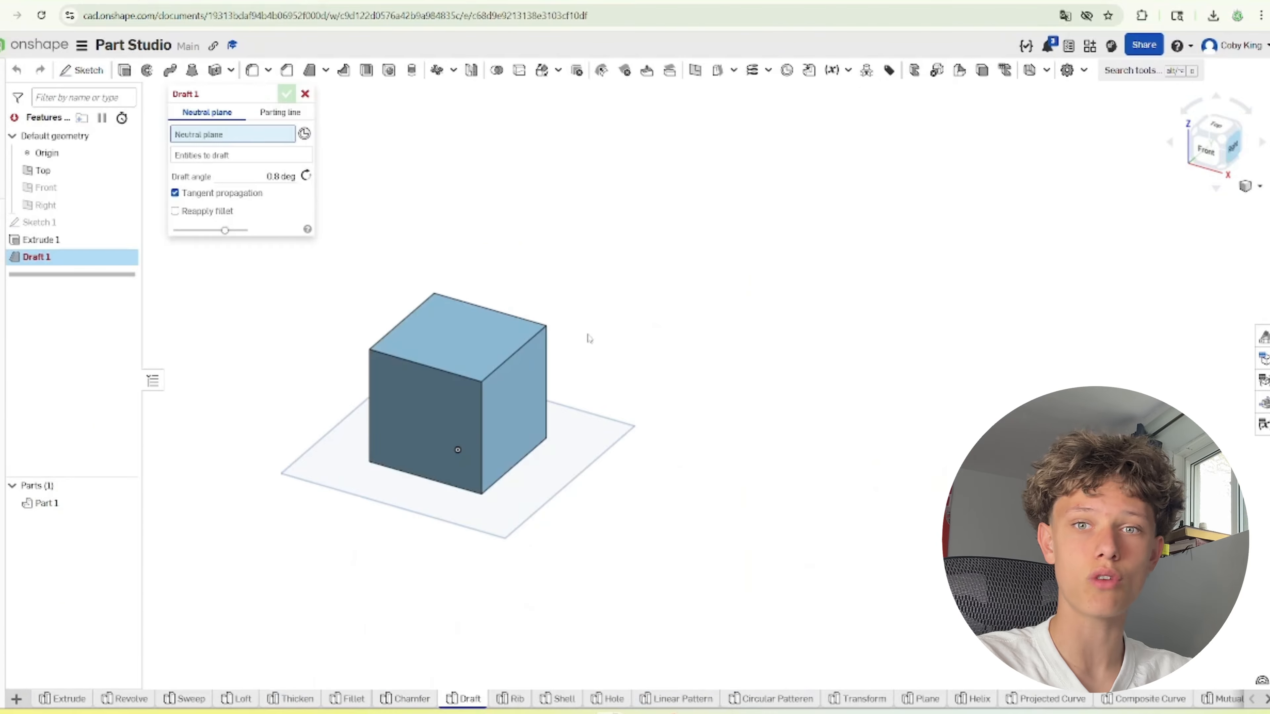
pyautogui.scroll(5, 835, 472)
pyautogui.scroll(-5, 829, 463)
pyautogui.scroll(2, 411, 406)
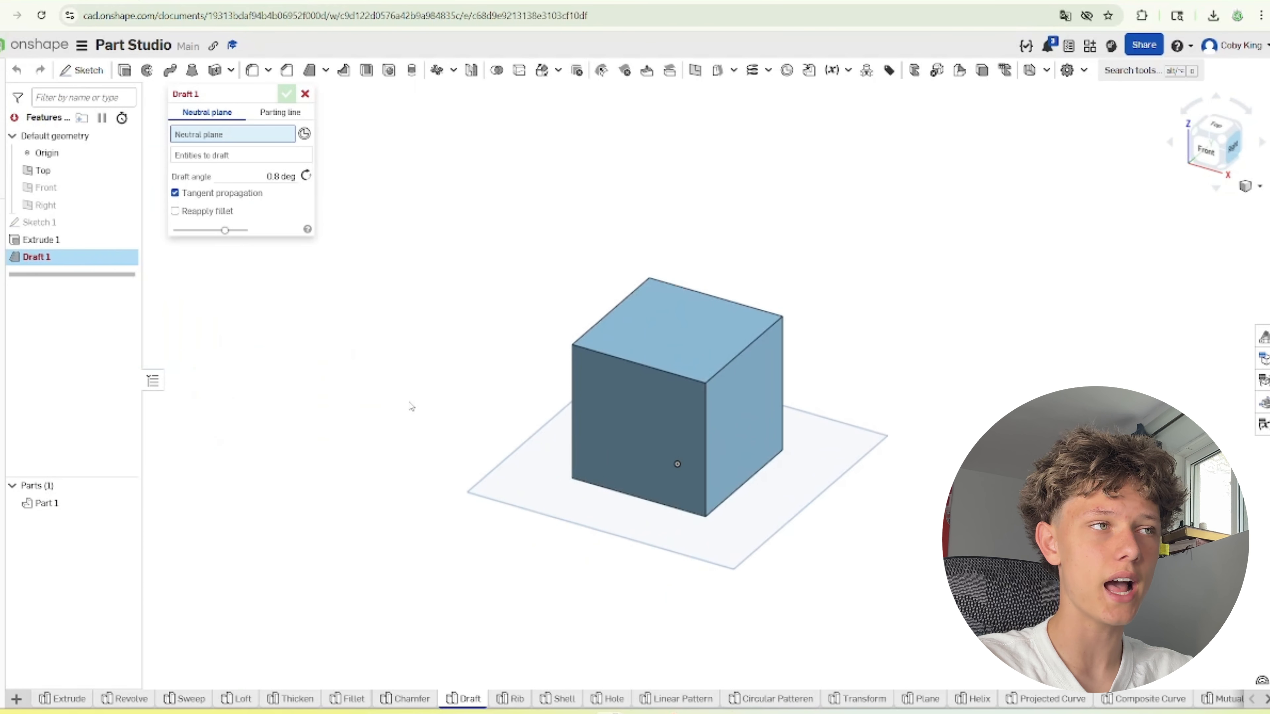
pyautogui.scroll(3, 820, 435)
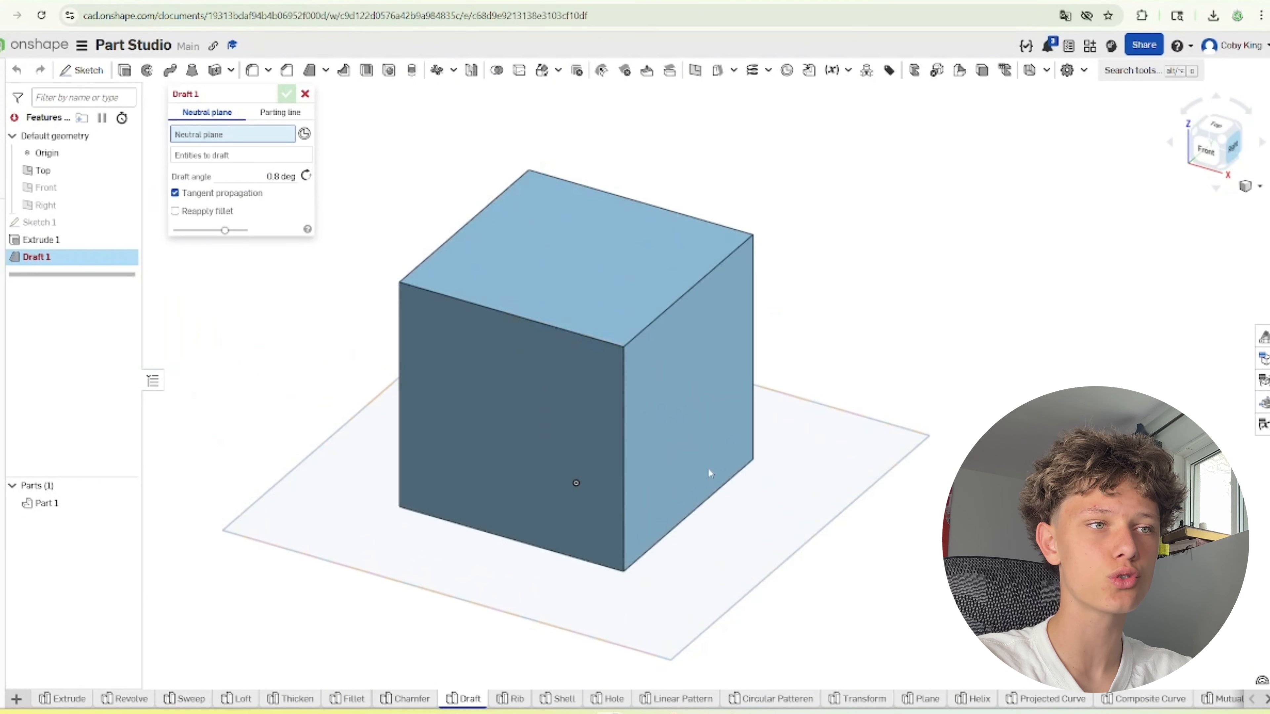
pyautogui.click(725, 550)
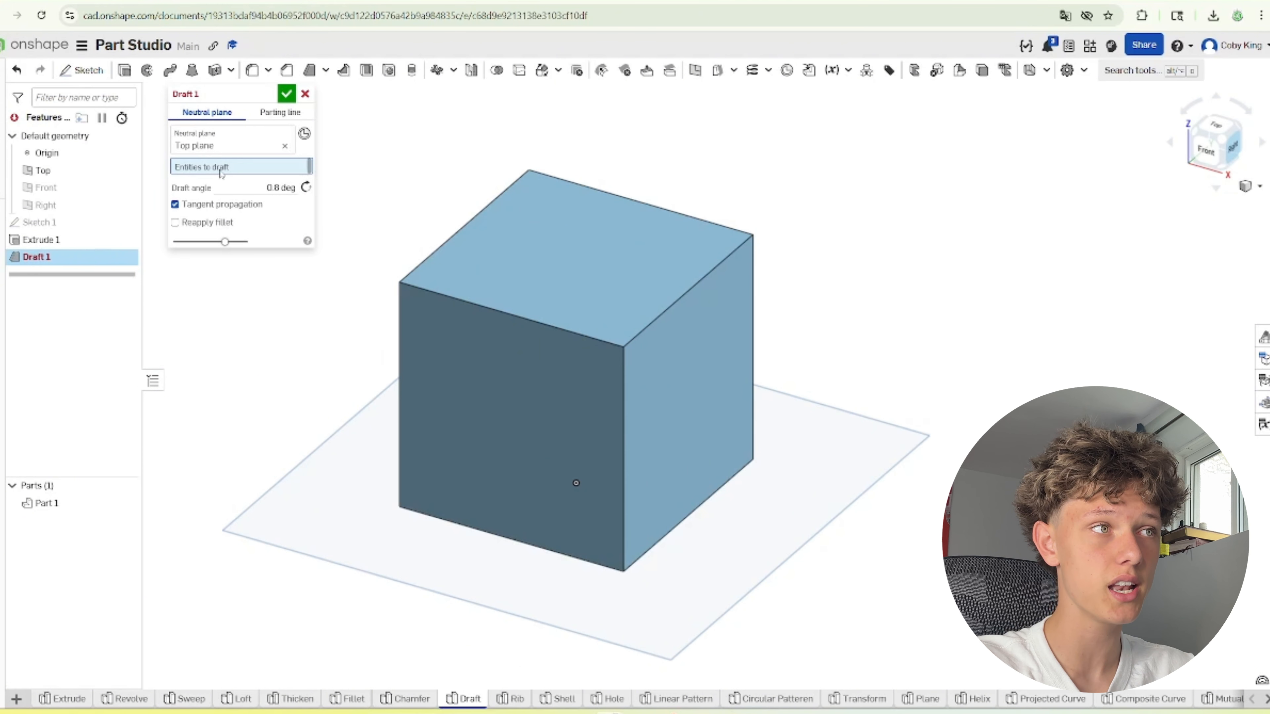
pyautogui.click(503, 367)
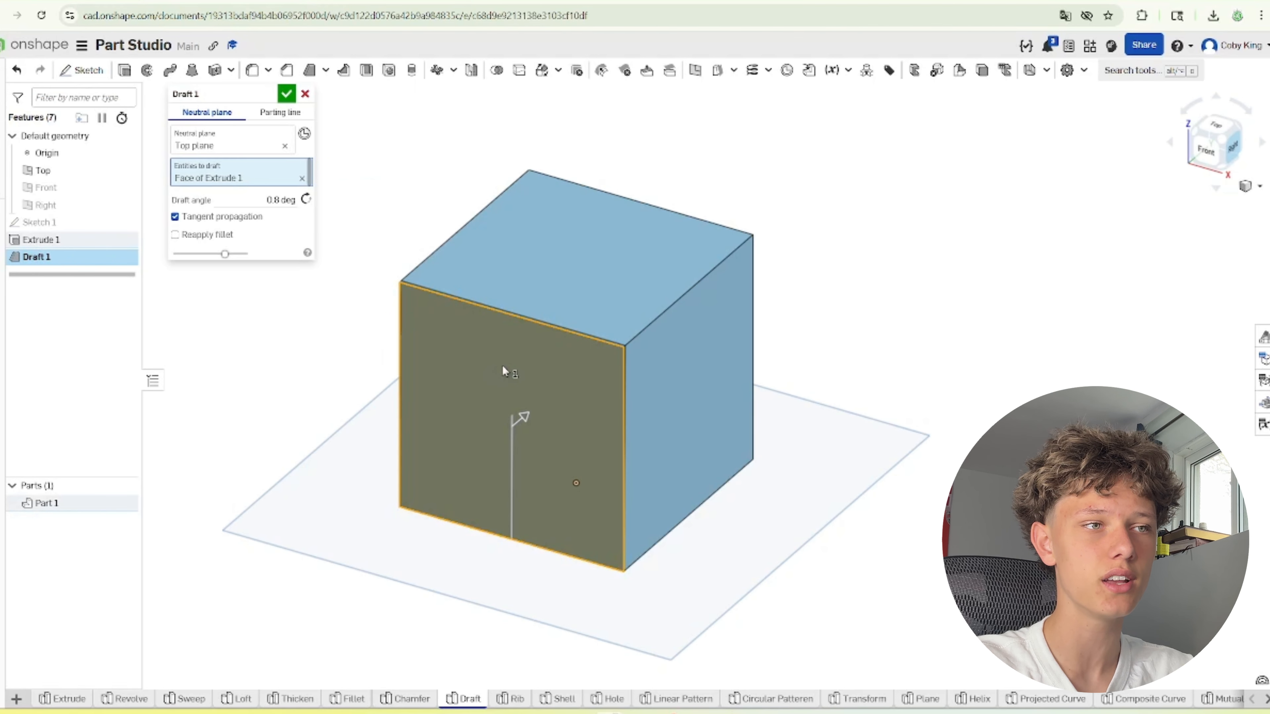
pyautogui.moveTo(524, 424); pyautogui.dragTo(551, 416)
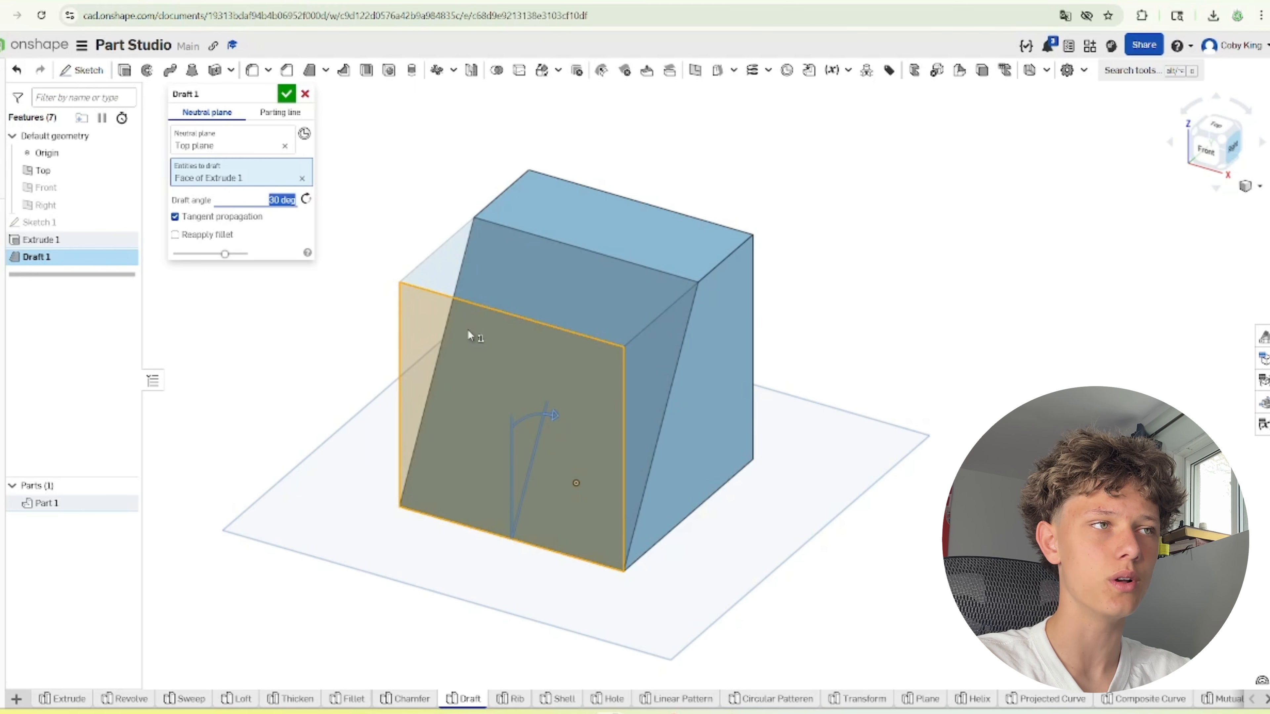
# Try the block's top face as neutral plane with the draft angle at 40 degrees, and discard the draft
pyautogui.click(284, 145)
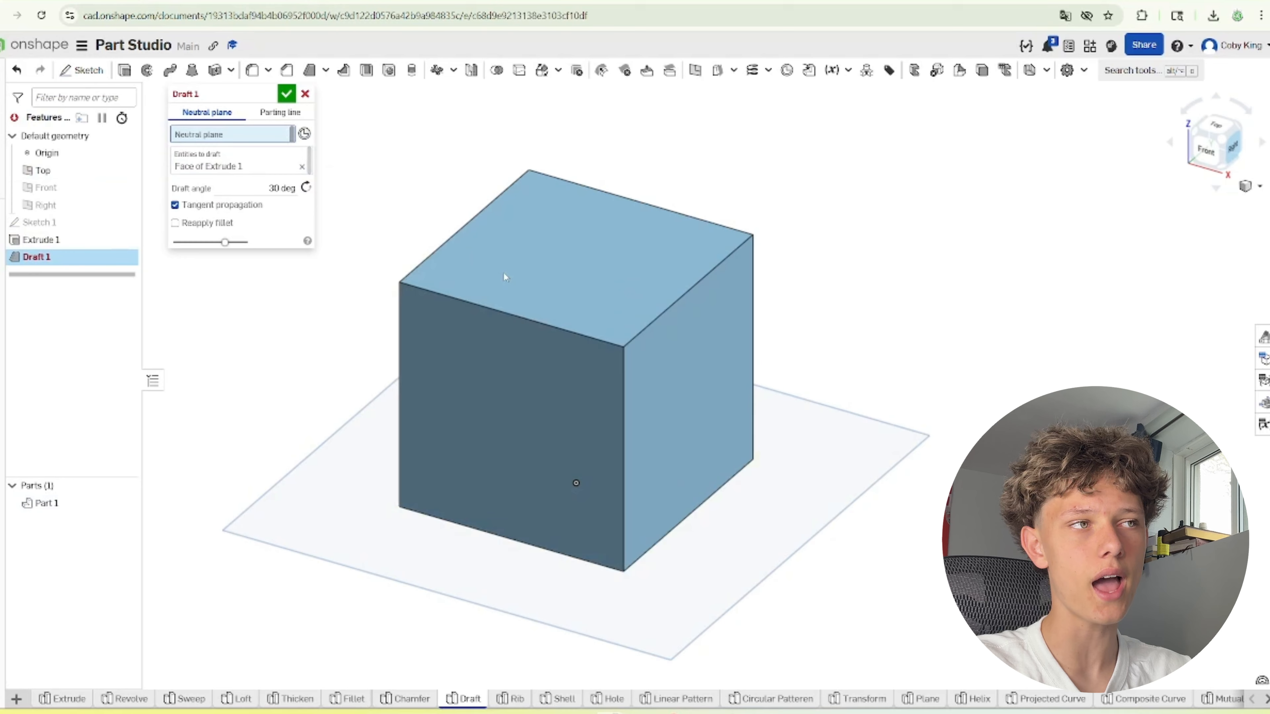
pyautogui.click(568, 256)
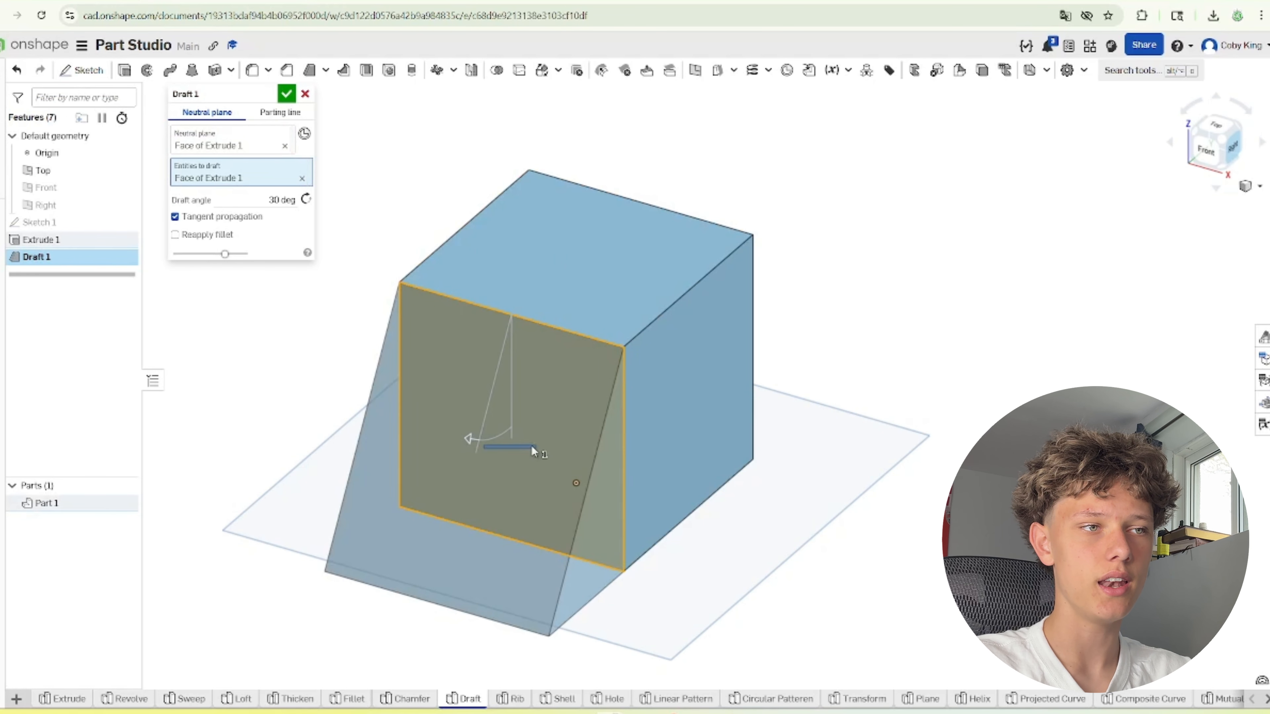
pyautogui.moveTo(468, 439); pyautogui.dragTo(446, 290)
pyautogui.moveTo(436, 341); pyautogui.dragTo(502, 415)
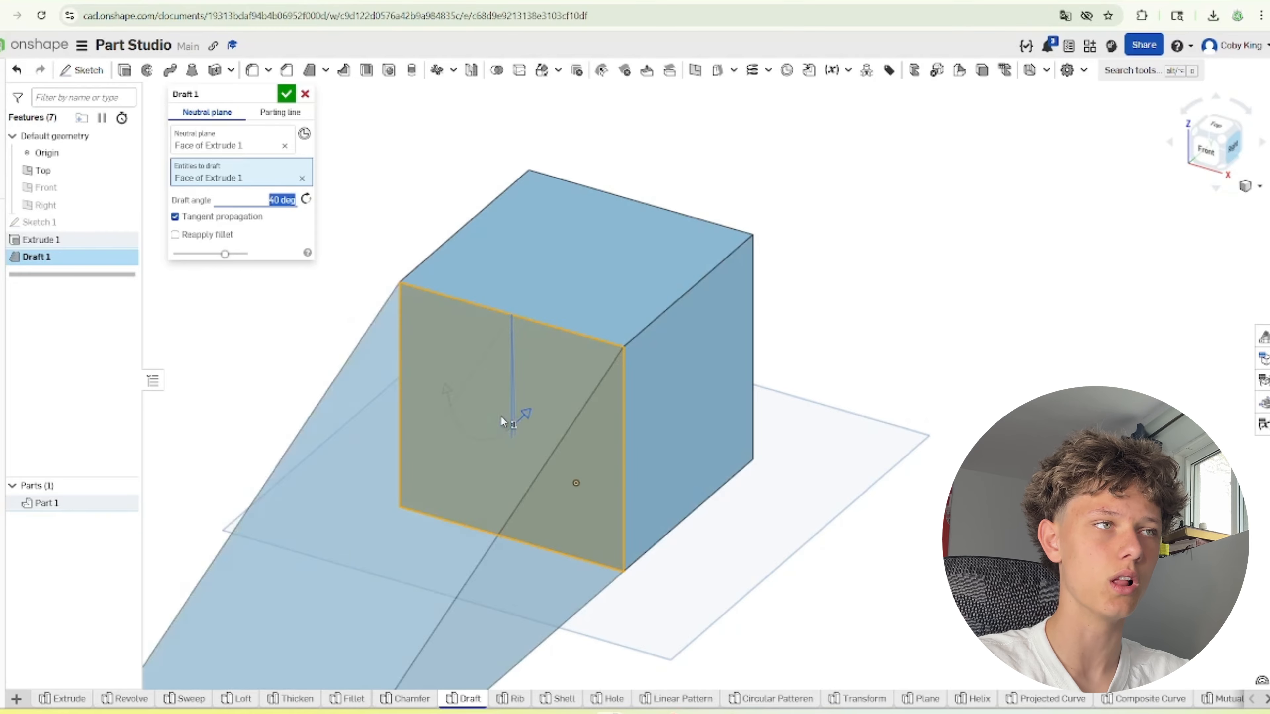
pyautogui.click(306, 94)
pyautogui.scroll(-3, 430, 611)
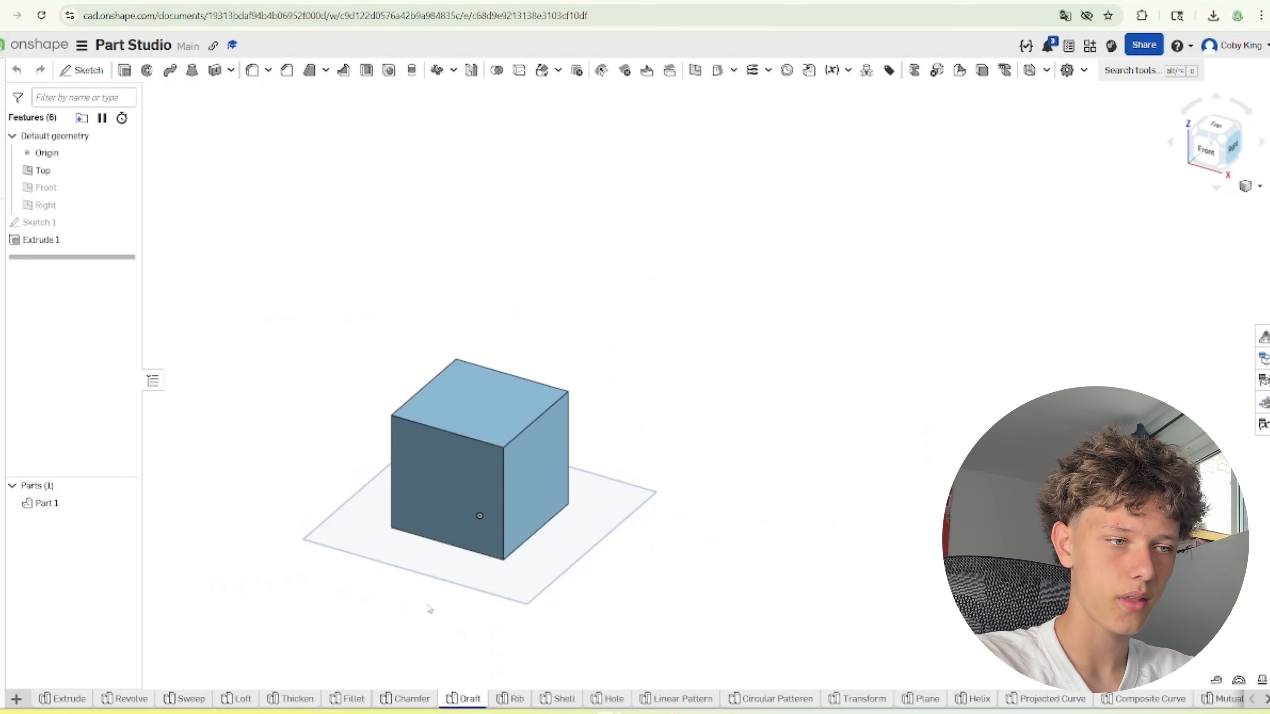
# Switch to the Rib part studio and examine the cylinder's side face and the plate's top face
pyautogui.click(503, 697)
pyautogui.scroll(-3, 417, 401)
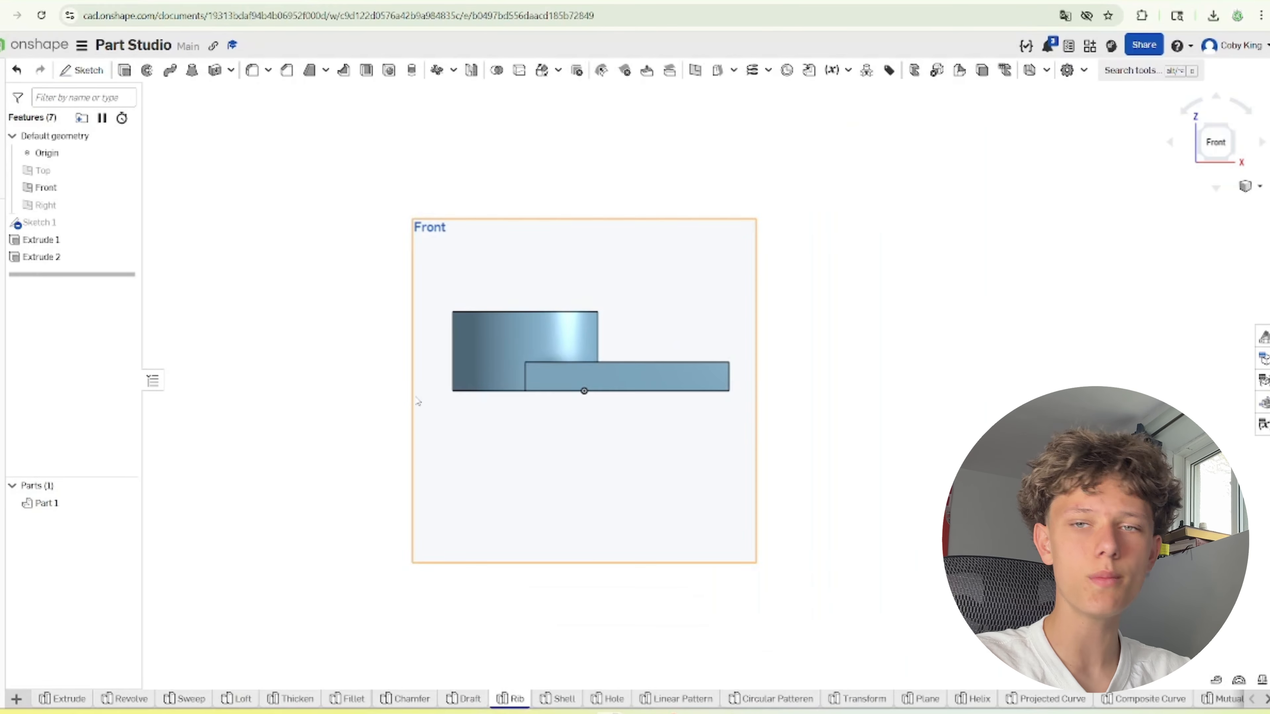
pyautogui.moveTo(513, 232); pyautogui.dragTo(555, 236, button='right')
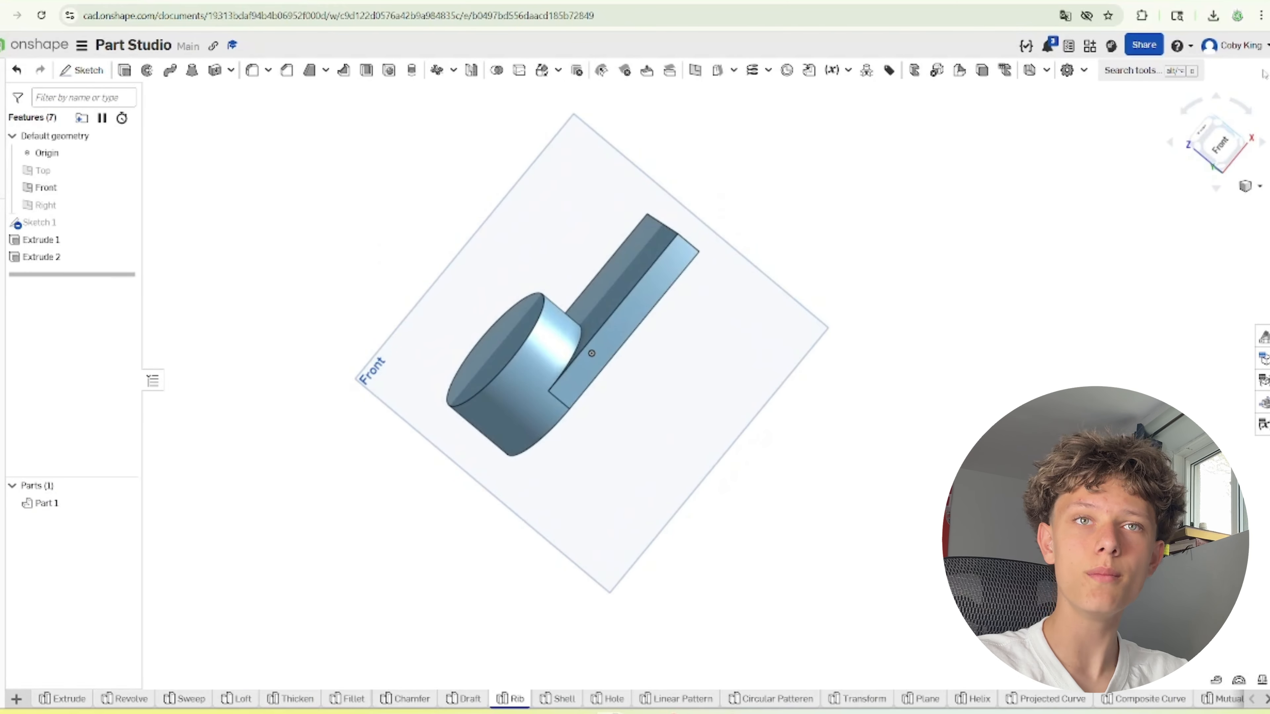
pyautogui.scroll(3, 760, 312)
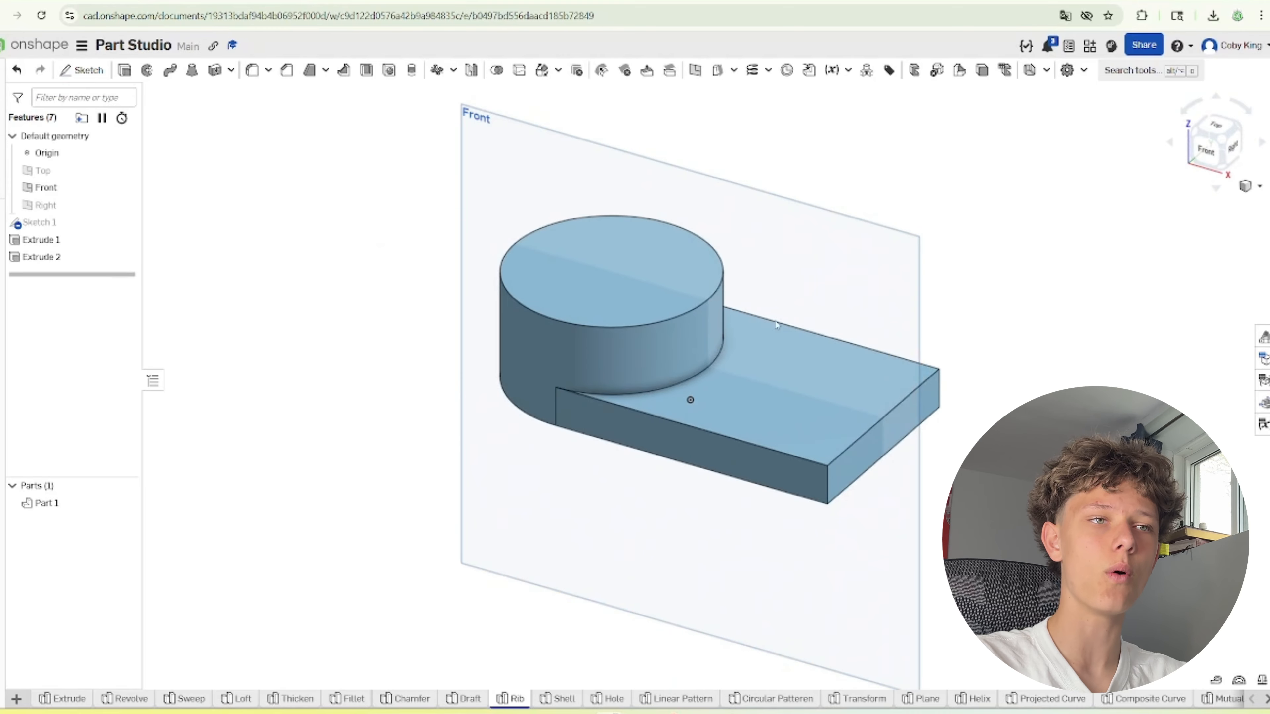
pyautogui.click(653, 349)
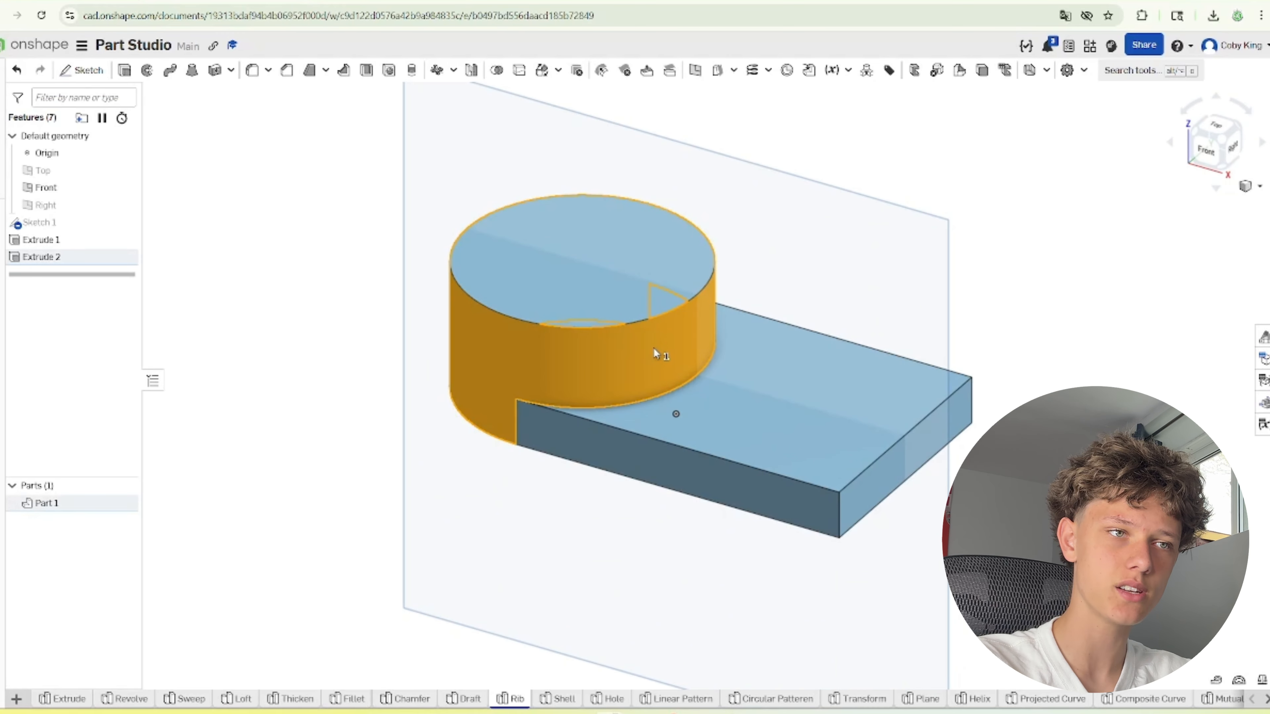
pyautogui.click(744, 433)
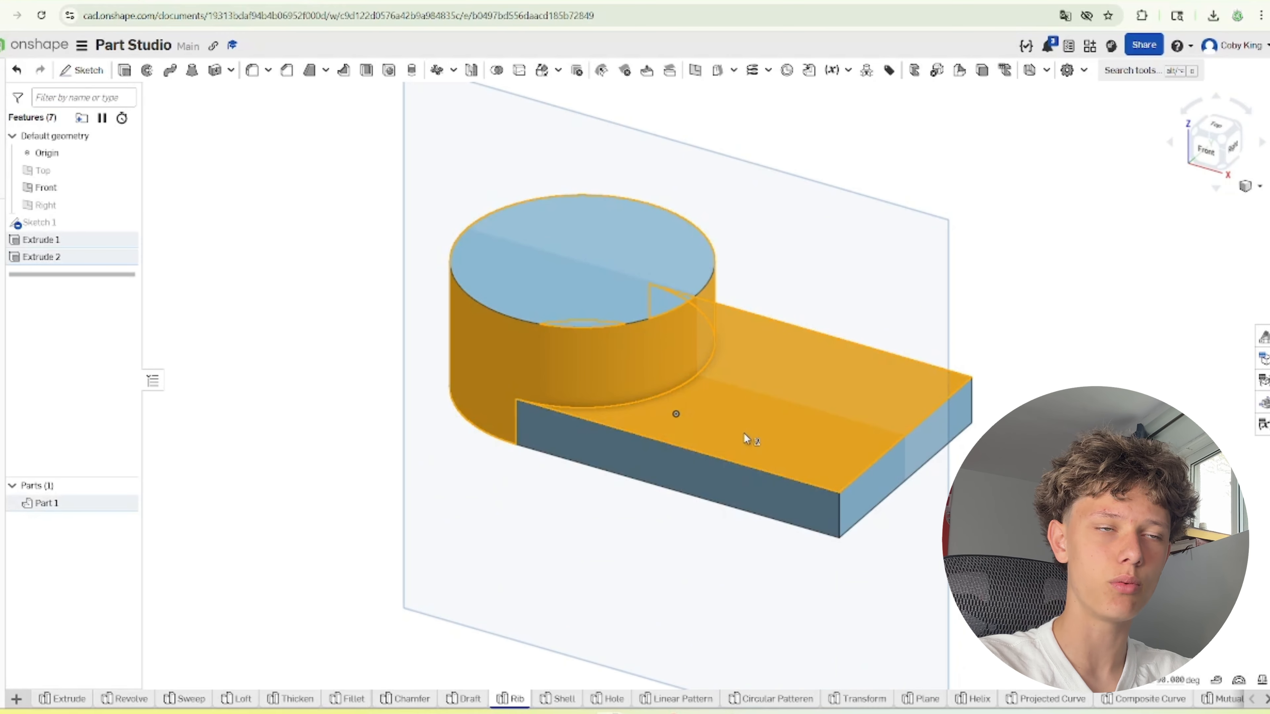
pyautogui.click(299, 193)
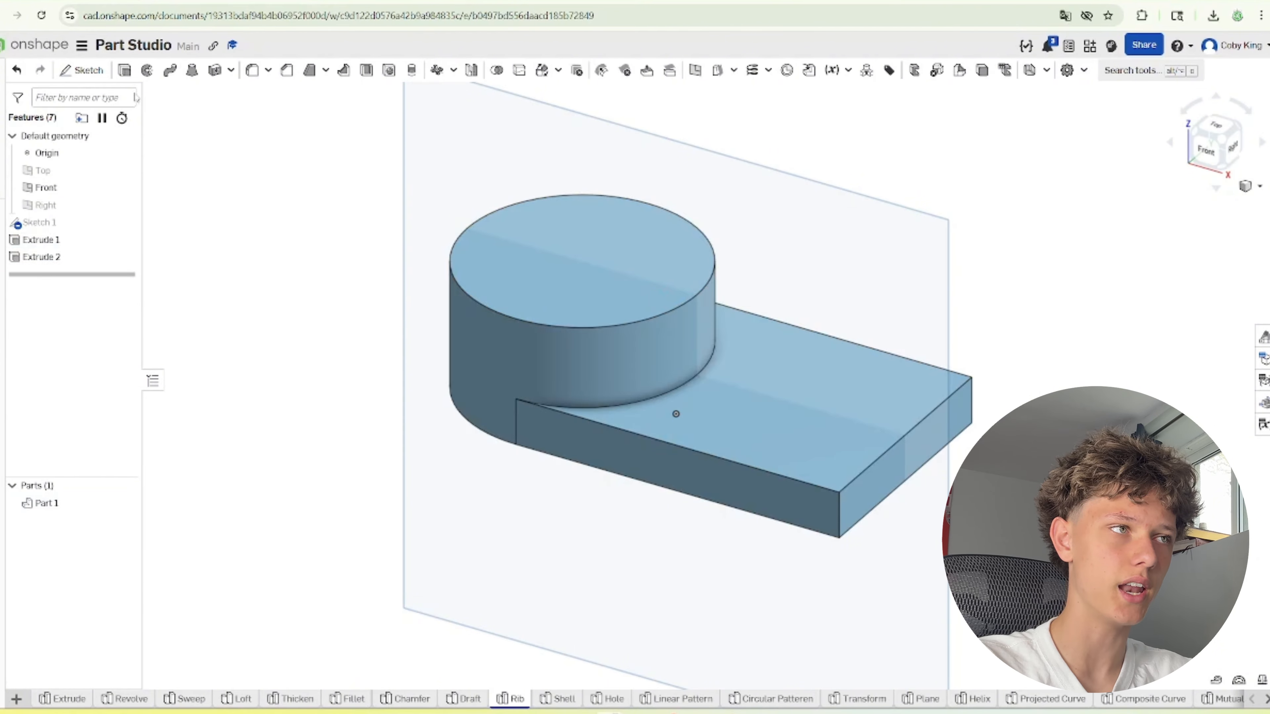
# Sketch a circle on the cylinder's top face, concentric with it and slightly smaller than its outer edge
pyautogui.hotkey('shift', 's')
pyautogui.click(493, 239)
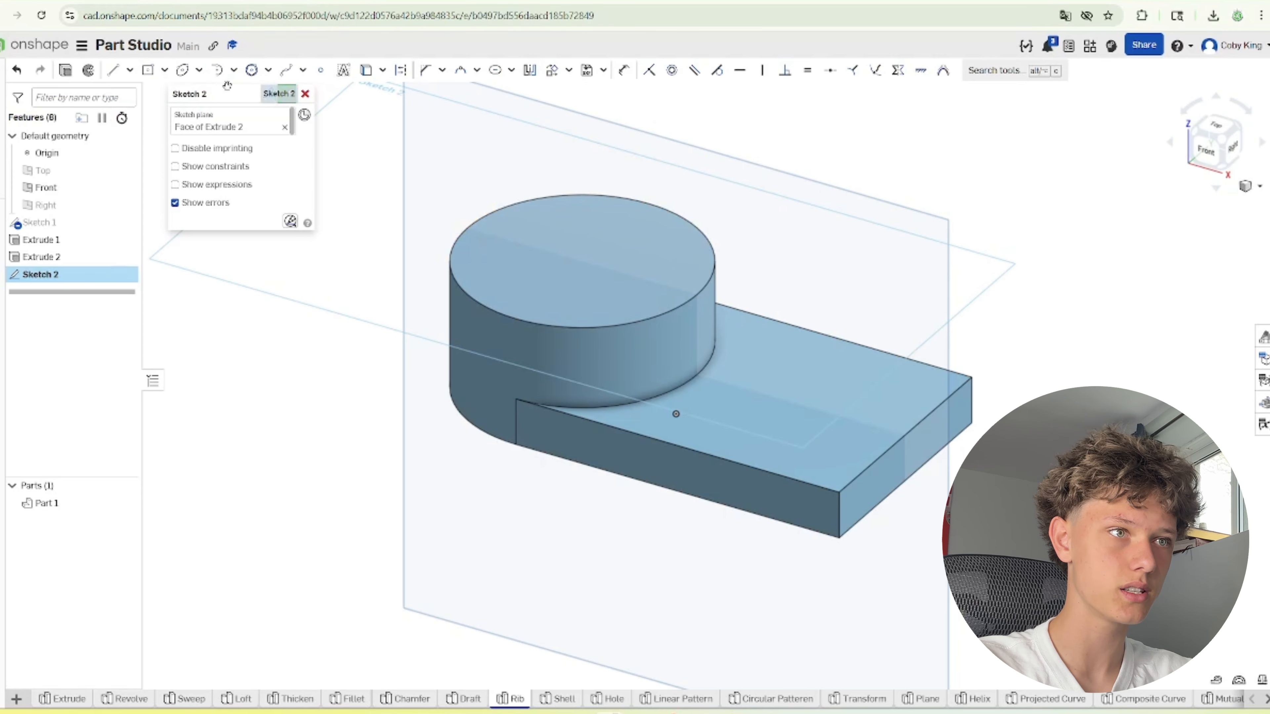
pyautogui.press('c')
pyautogui.click(582, 262)
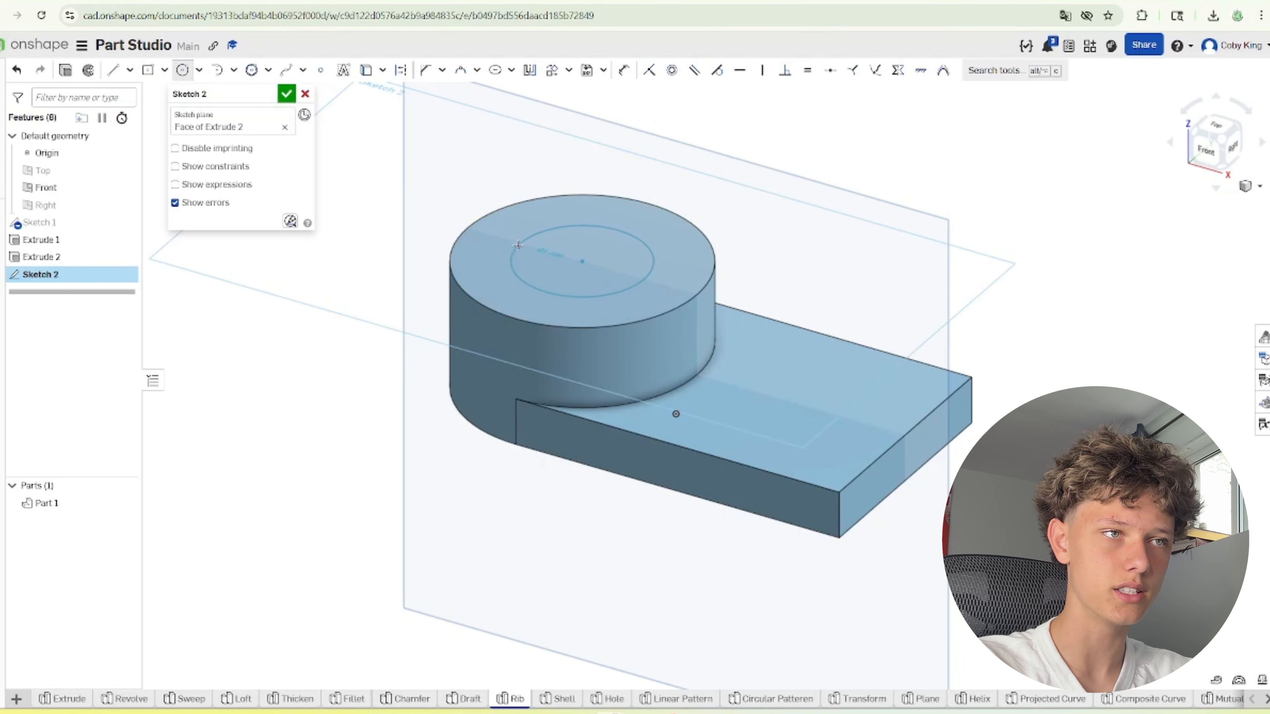
pyautogui.click(487, 241)
# Extrude the circle's region as a solid Remove cut, down through the full height of the cylinder
pyautogui.hotkey('shift', 'e')
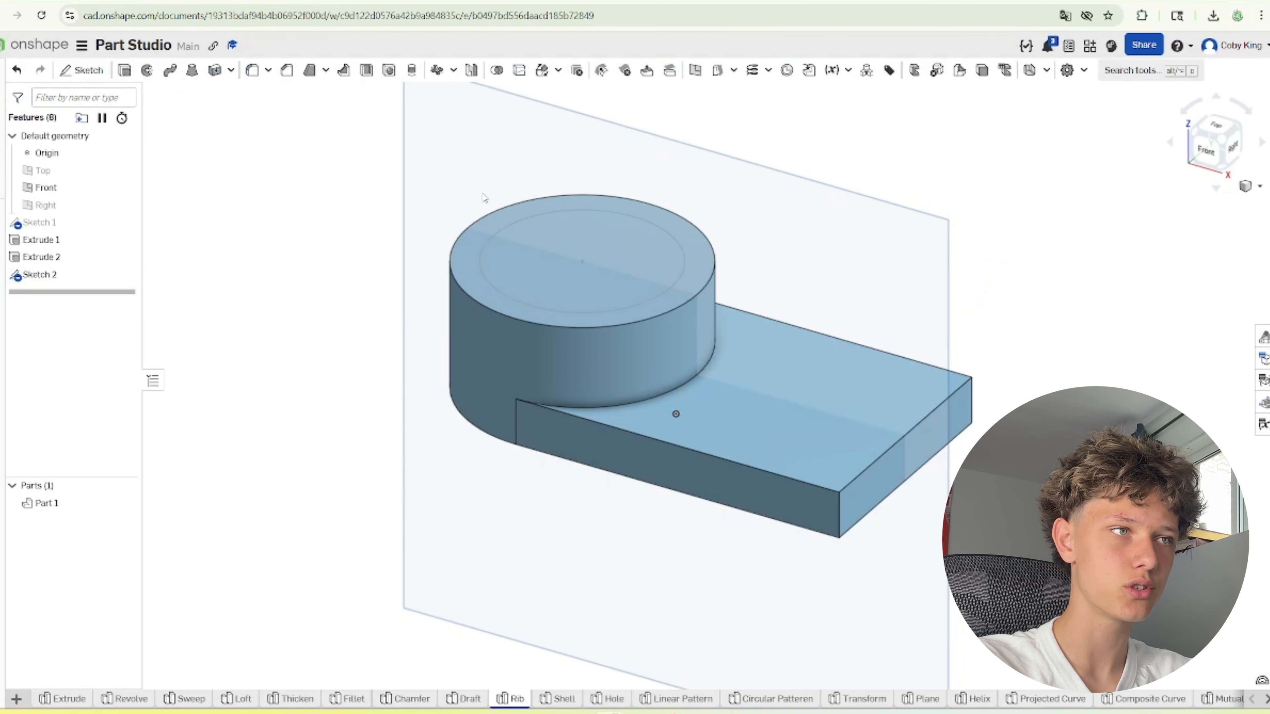
pyautogui.click(184, 130)
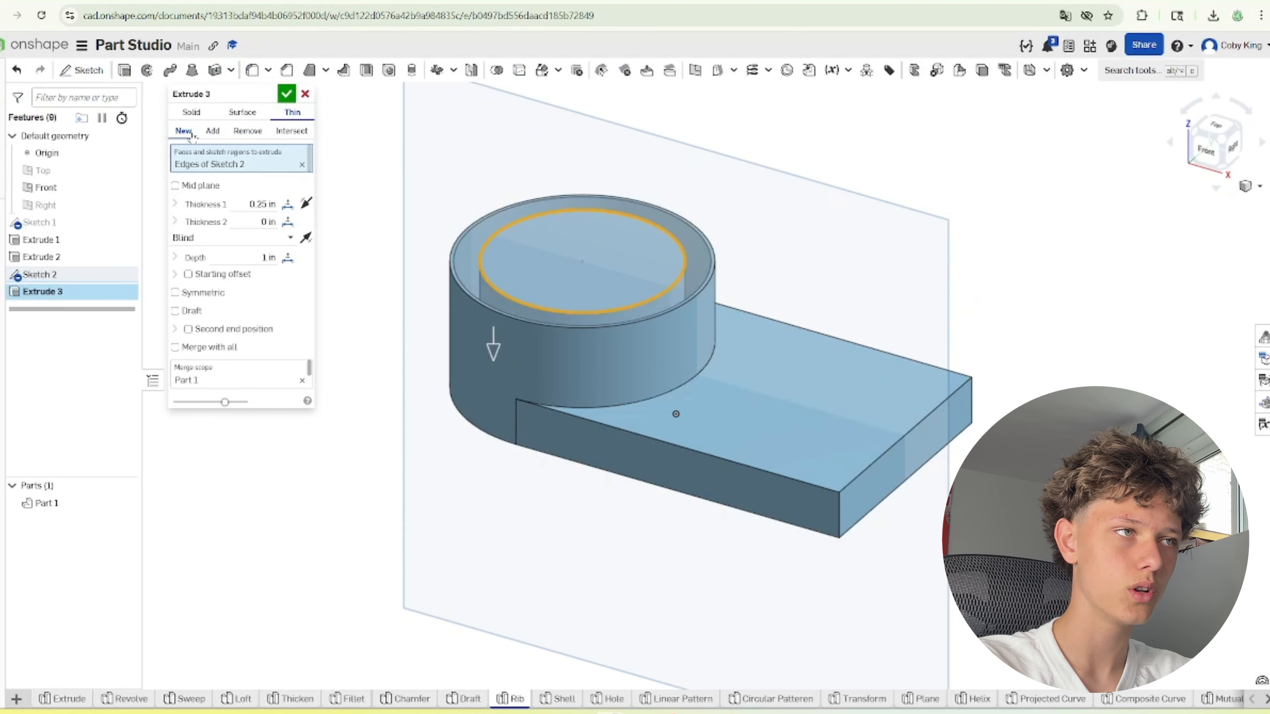
pyautogui.click(191, 112)
pyautogui.click(247, 130)
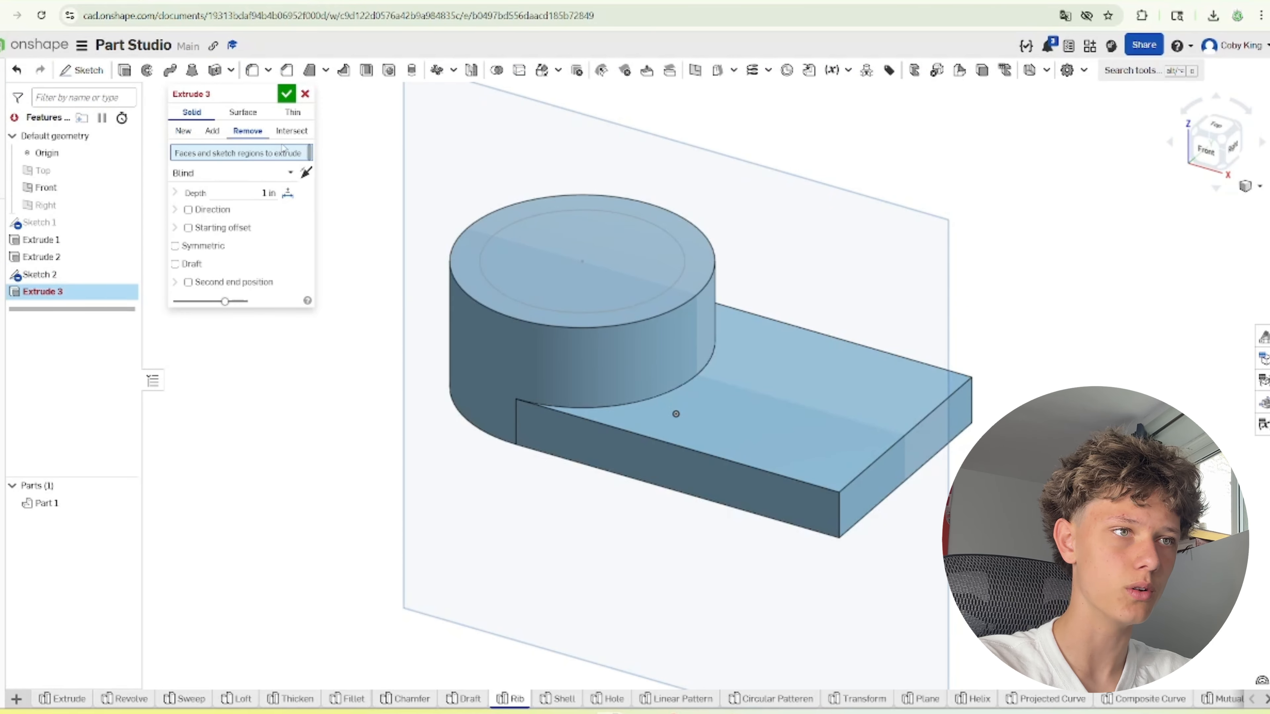
pyautogui.click(560, 291)
pyautogui.moveTo(432, 278); pyautogui.dragTo(548, 413, button='right')
pyautogui.moveTo(549, 412); pyautogui.dragTo(559, 519)
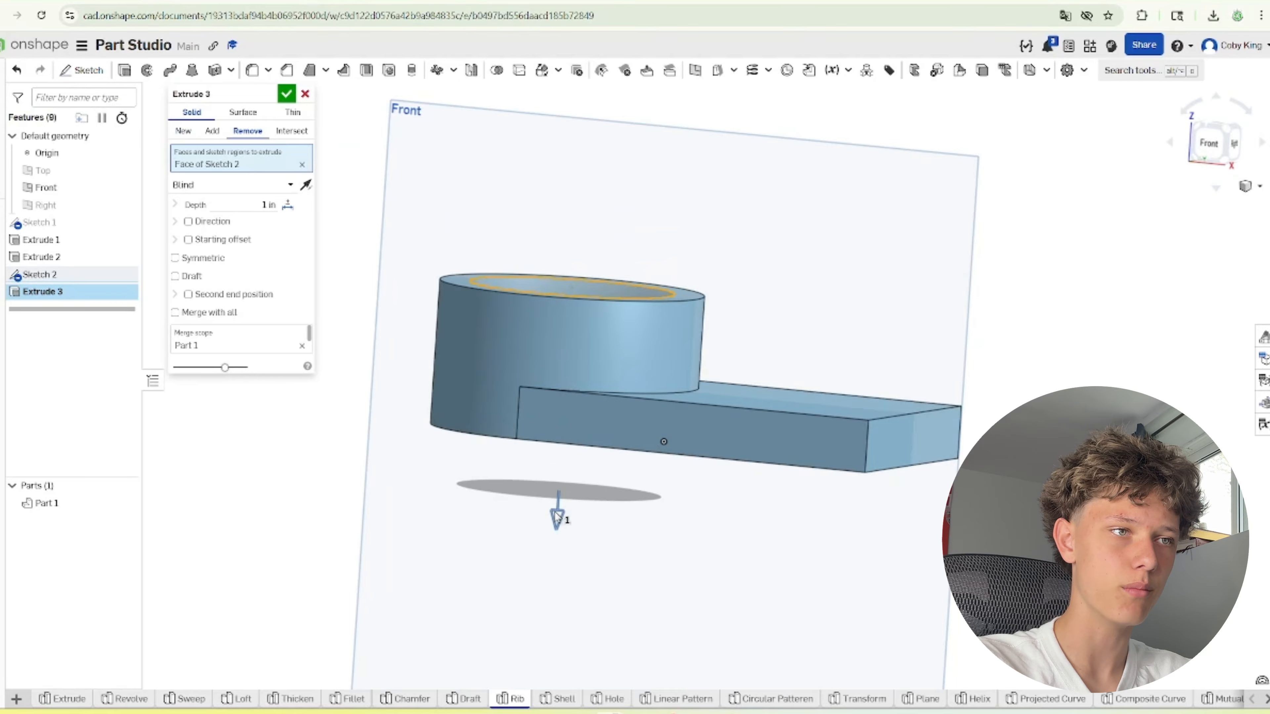
pyautogui.moveTo(552, 406); pyautogui.dragTo(590, 350, button='right')
pyautogui.click(287, 94)
# Sketch a center-point rectangle on the plate's top face, overlapping the hollow cylinder's wall and opening
pyautogui.moveTo(563, 192); pyautogui.dragTo(614, 285, button='right')
pyautogui.scroll(-5, 591, 294)
pyautogui.scroll(1, 614, 286)
pyautogui.scroll(4, 594, 313)
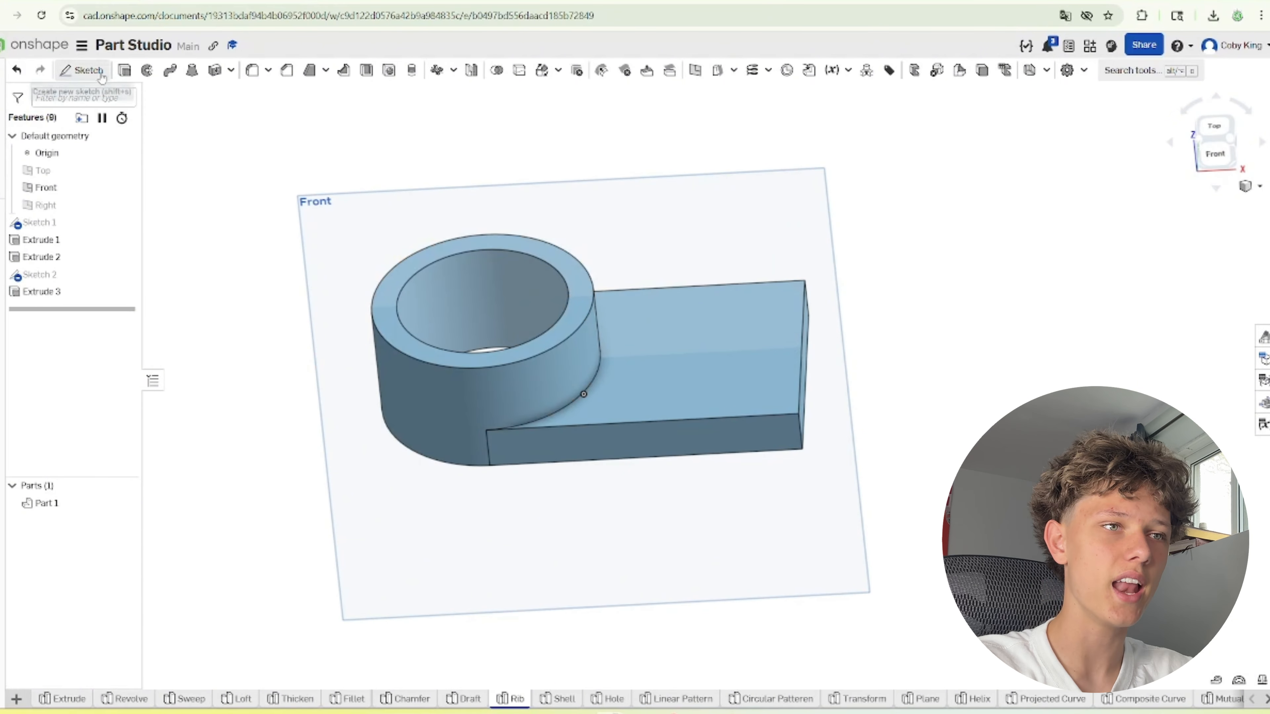
pyautogui.click(81, 70)
pyautogui.click(681, 377)
pyautogui.click(147, 70)
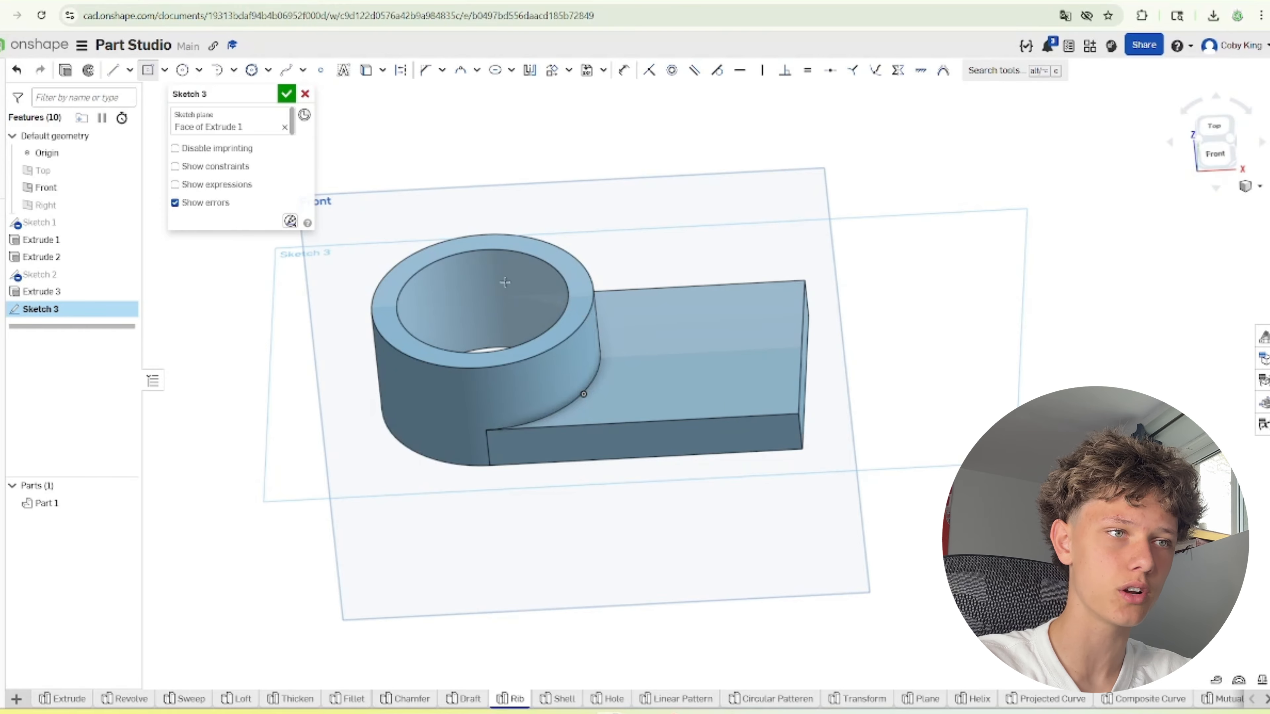
pyautogui.click(622, 357)
pyautogui.click(520, 320)
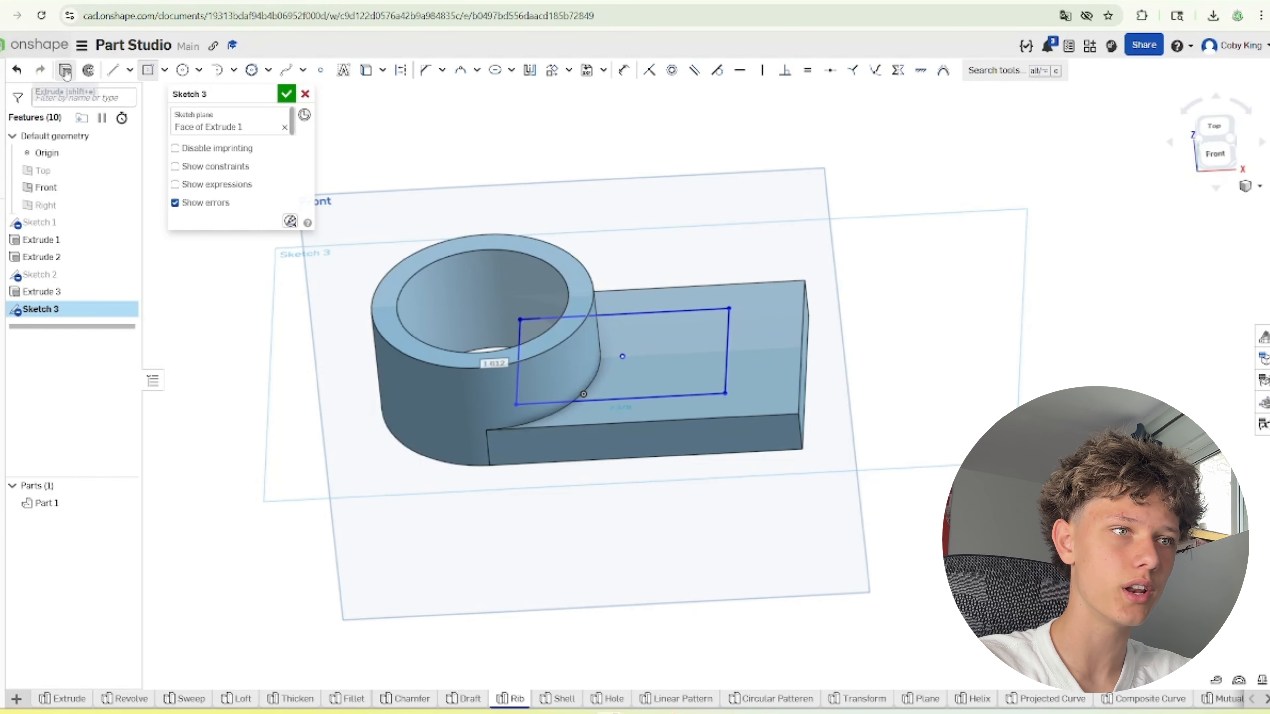
# Extrude the rectangle 1 in upward as a solid added to Part 1
pyautogui.hotkey('shift', 'e')
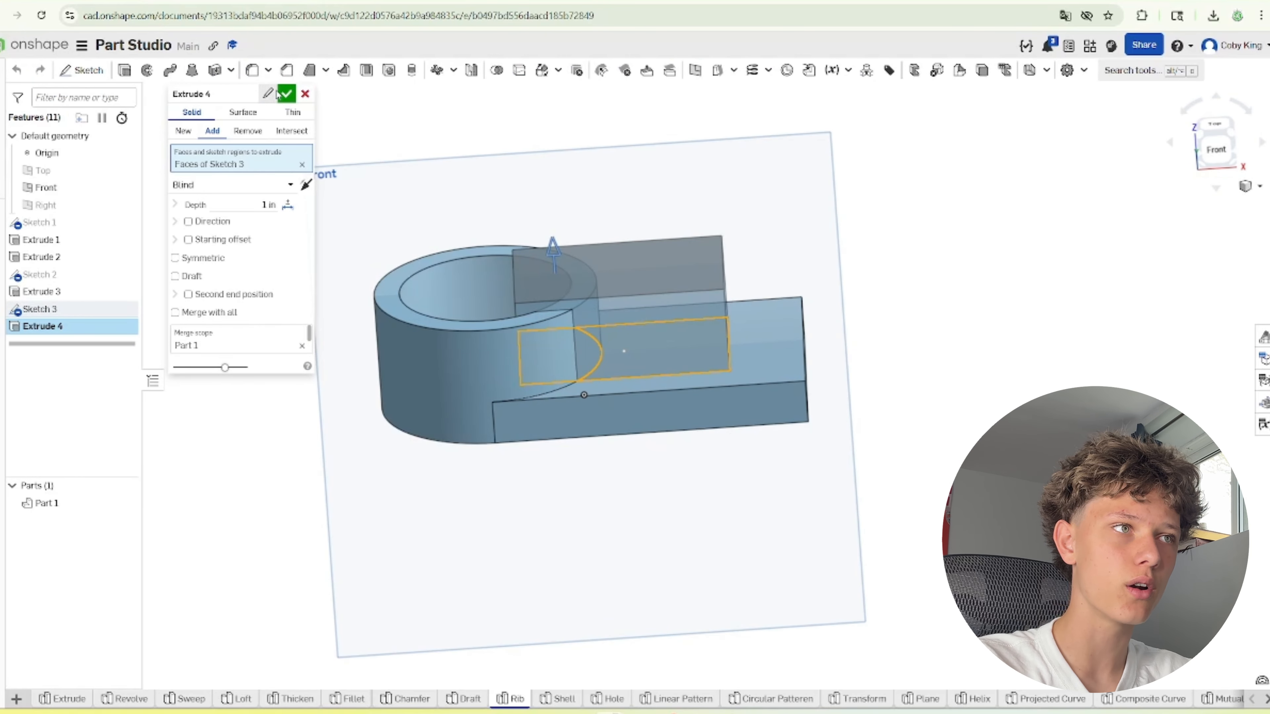
pyautogui.click(285, 94)
pyautogui.scroll(10, 564, 314)
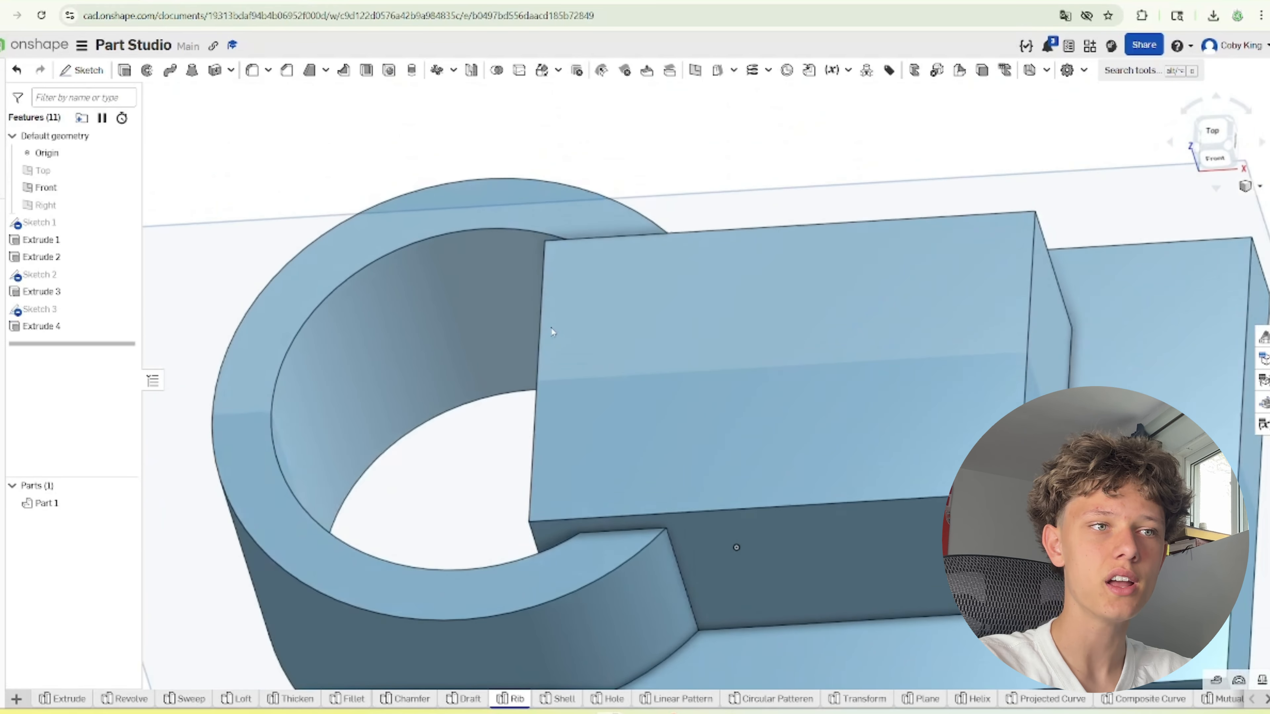
pyautogui.scroll(-3, 552, 331)
# Delete the rectangular block's extrude together with its sketch
pyautogui.rightClick(97, 331)
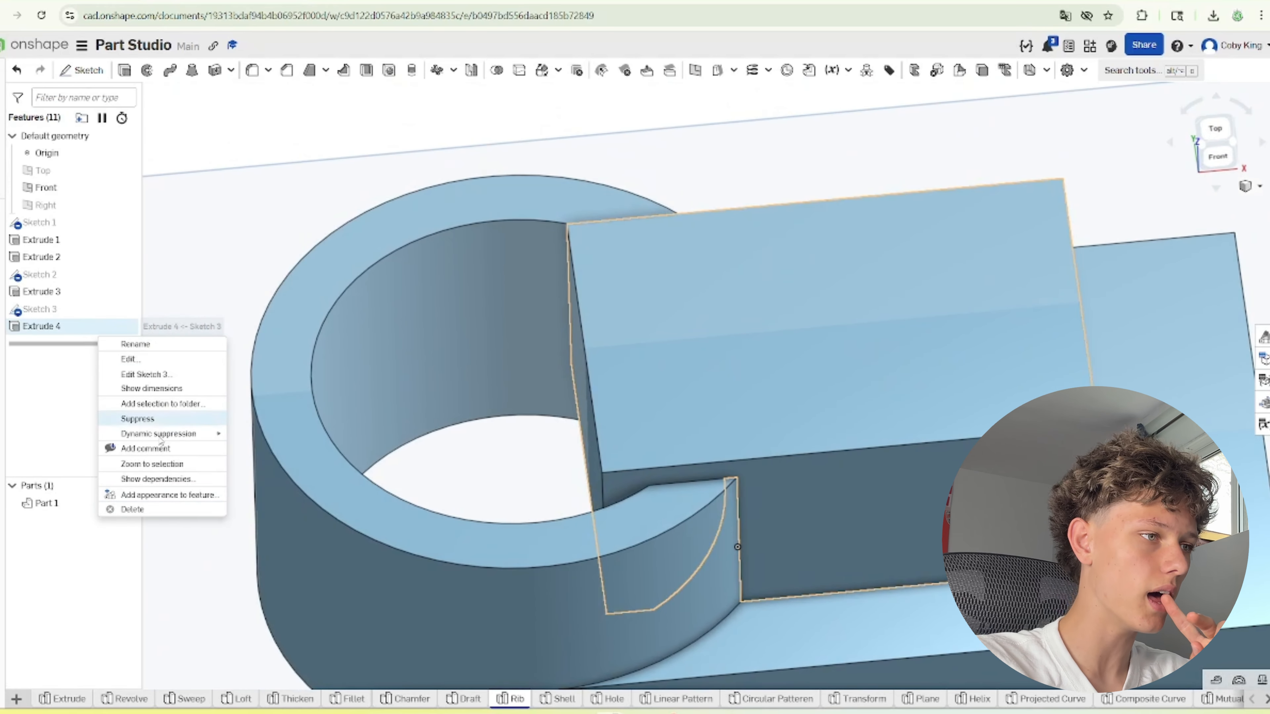
pyautogui.click(166, 520)
pyautogui.moveTo(53, 310); pyautogui.dragTo(56, 334)
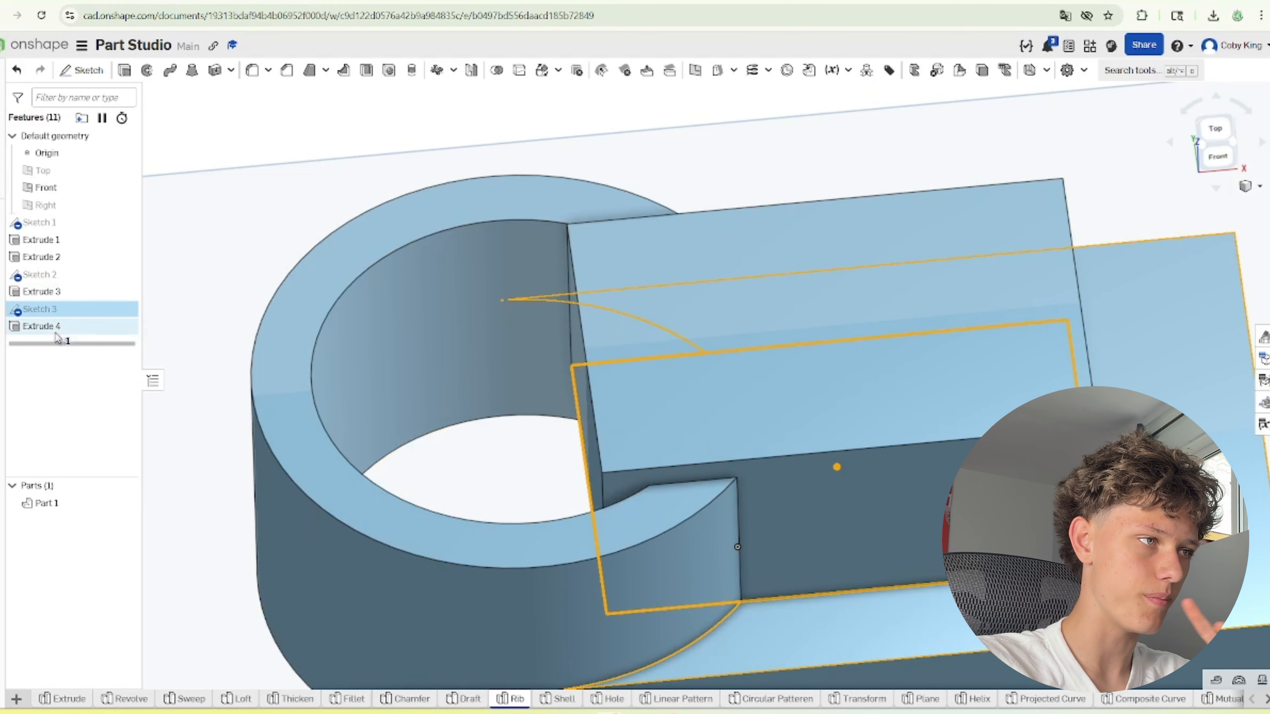
pyautogui.keyDown('shift'); pyautogui.click(56, 326); pyautogui.keyUp('shift')
pyautogui.rightClick(60, 331)
pyautogui.click(115, 481)
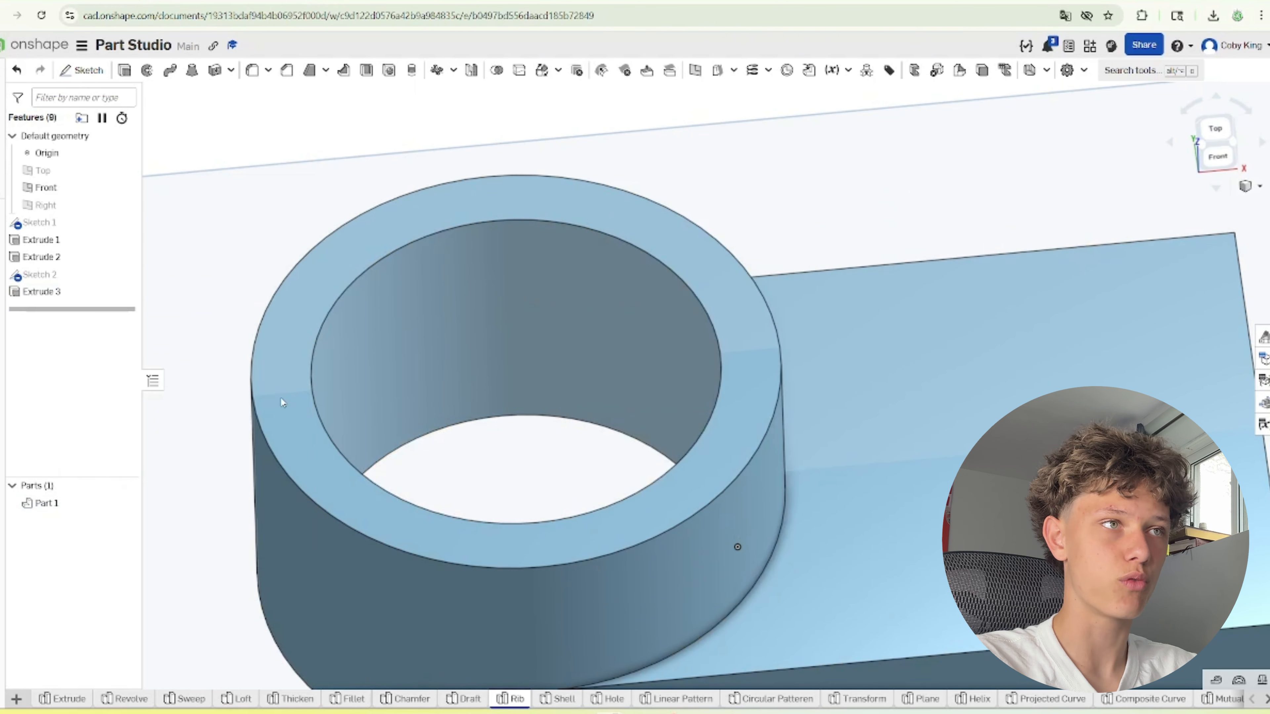
# Start a sketch on the Front plane and project the cylinder's outer side and the plate's top edge into it
pyautogui.hotkey('shift', '1')
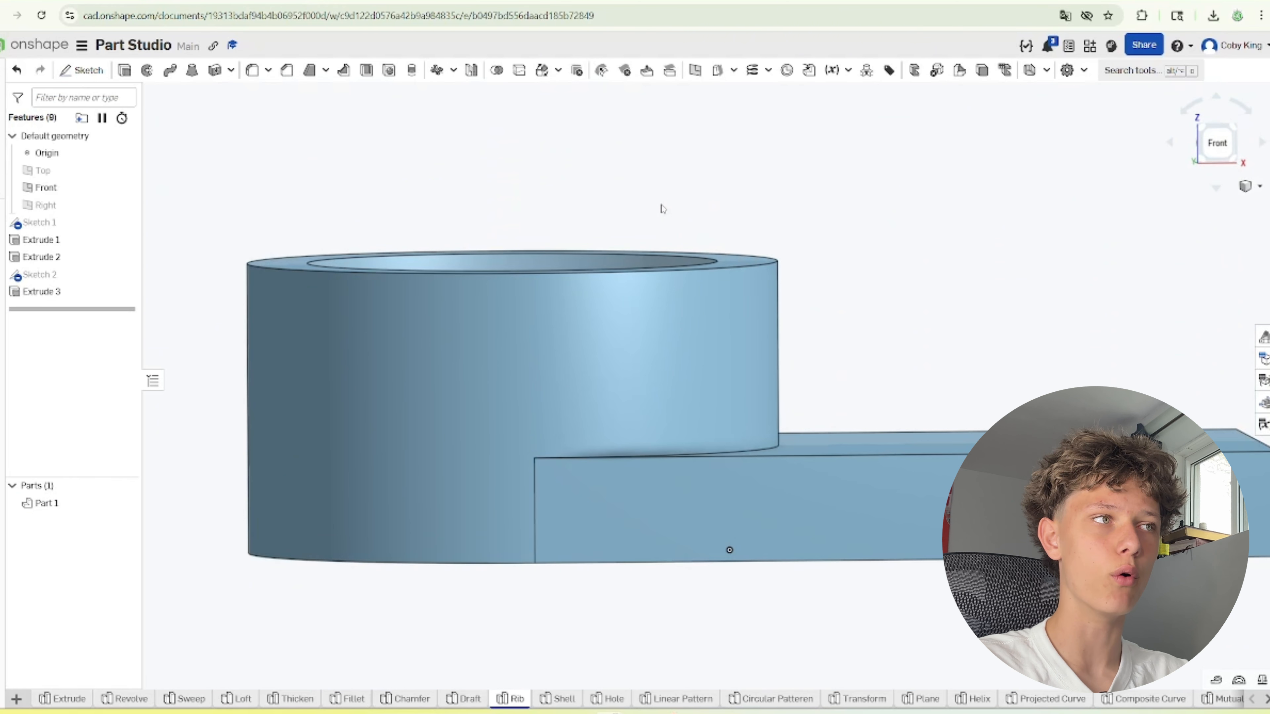
pyautogui.scroll(-5, 662, 208)
pyautogui.click(81, 70)
pyautogui.click(703, 178)
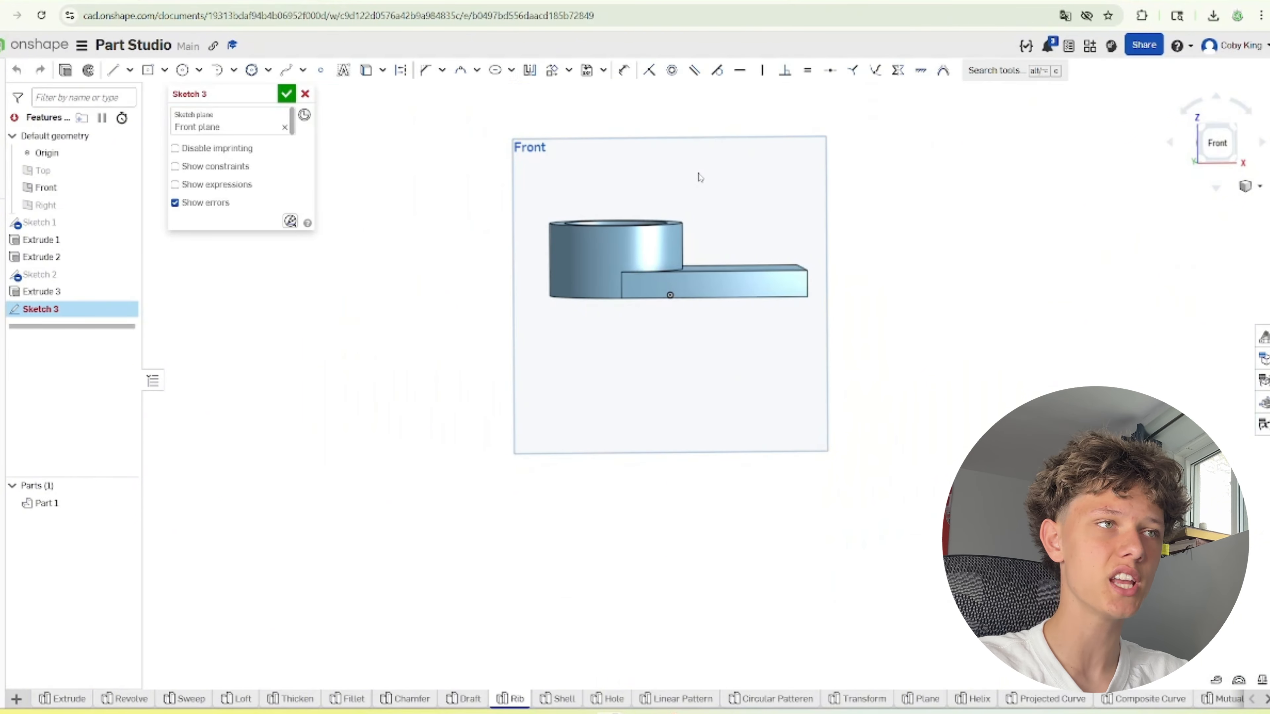
pyautogui.click(366, 70)
pyautogui.scroll(5, 670, 223)
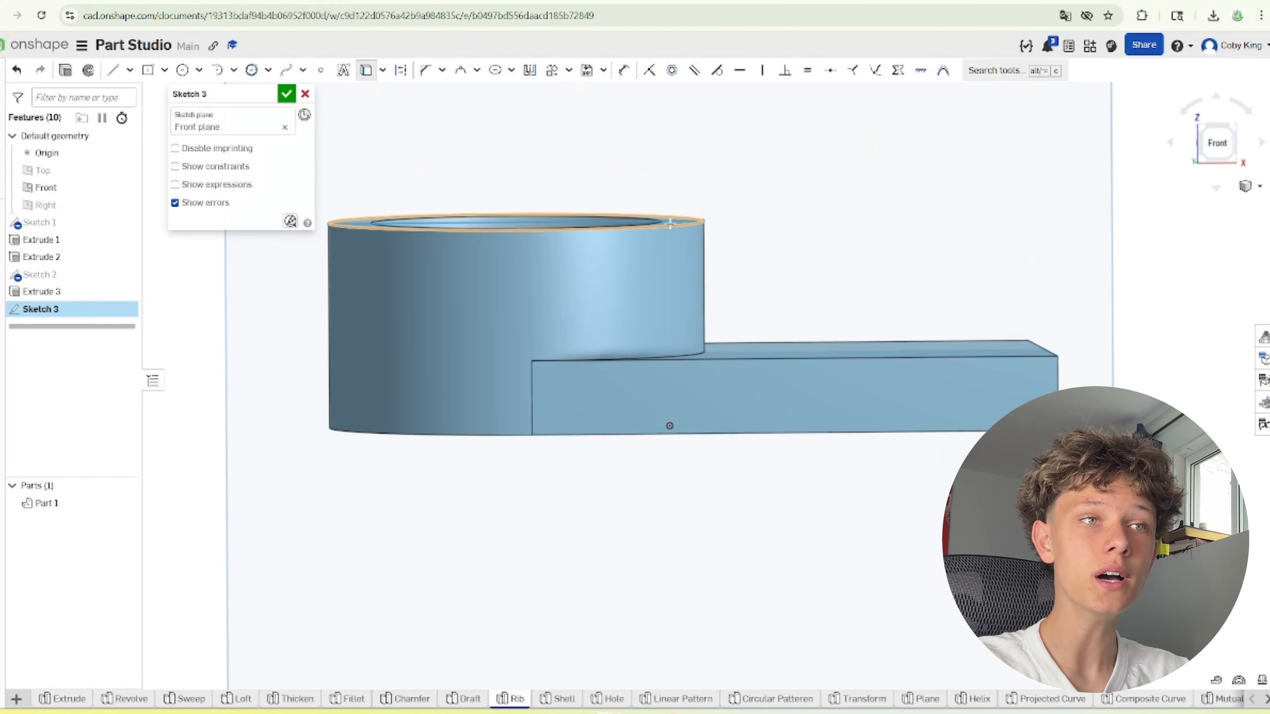
pyautogui.click(670, 223)
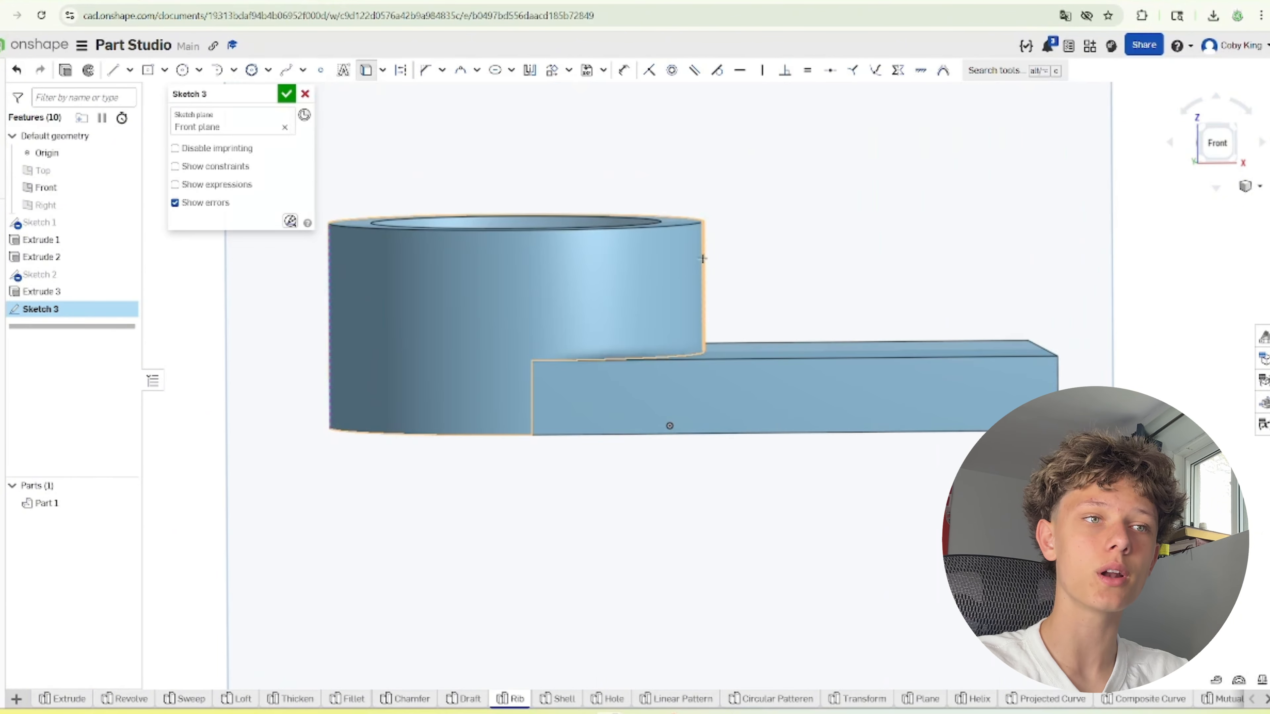
pyautogui.click(734, 365)
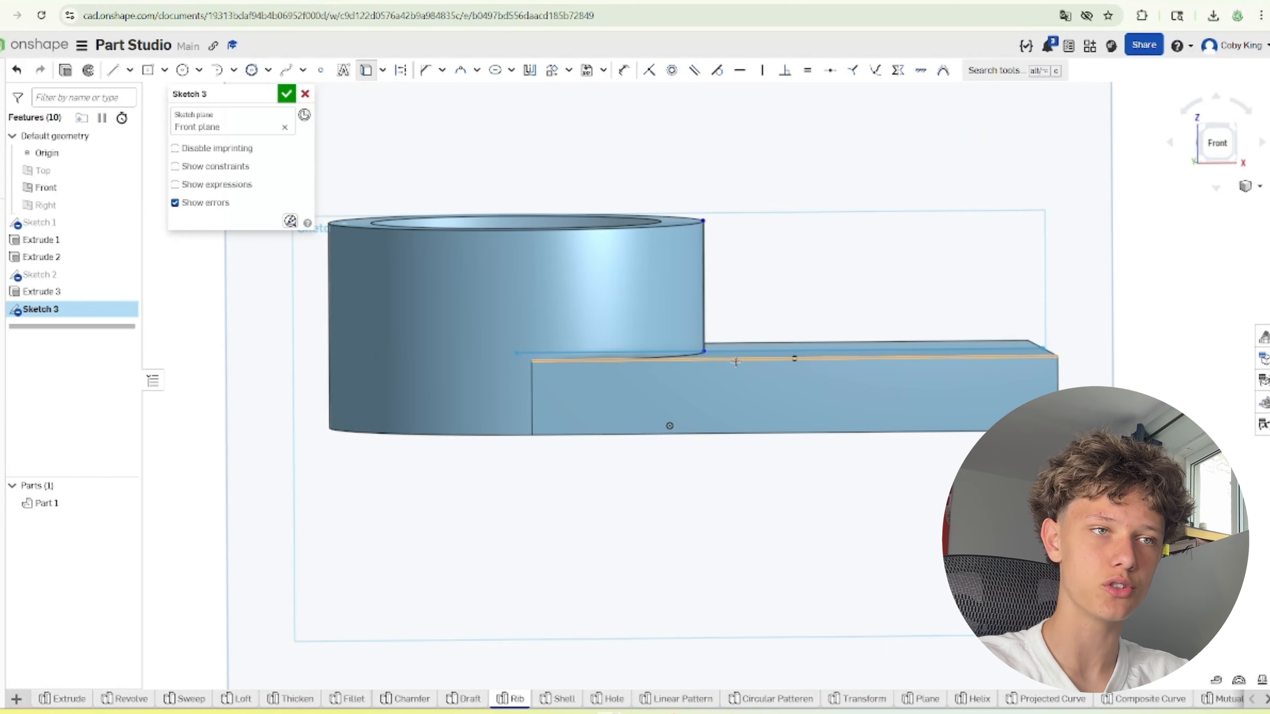
# Apply a Fix constraint to the end points of the cylinder's projected side line
pyautogui.click(1220, 150)
pyautogui.scroll(5, 736, 330)
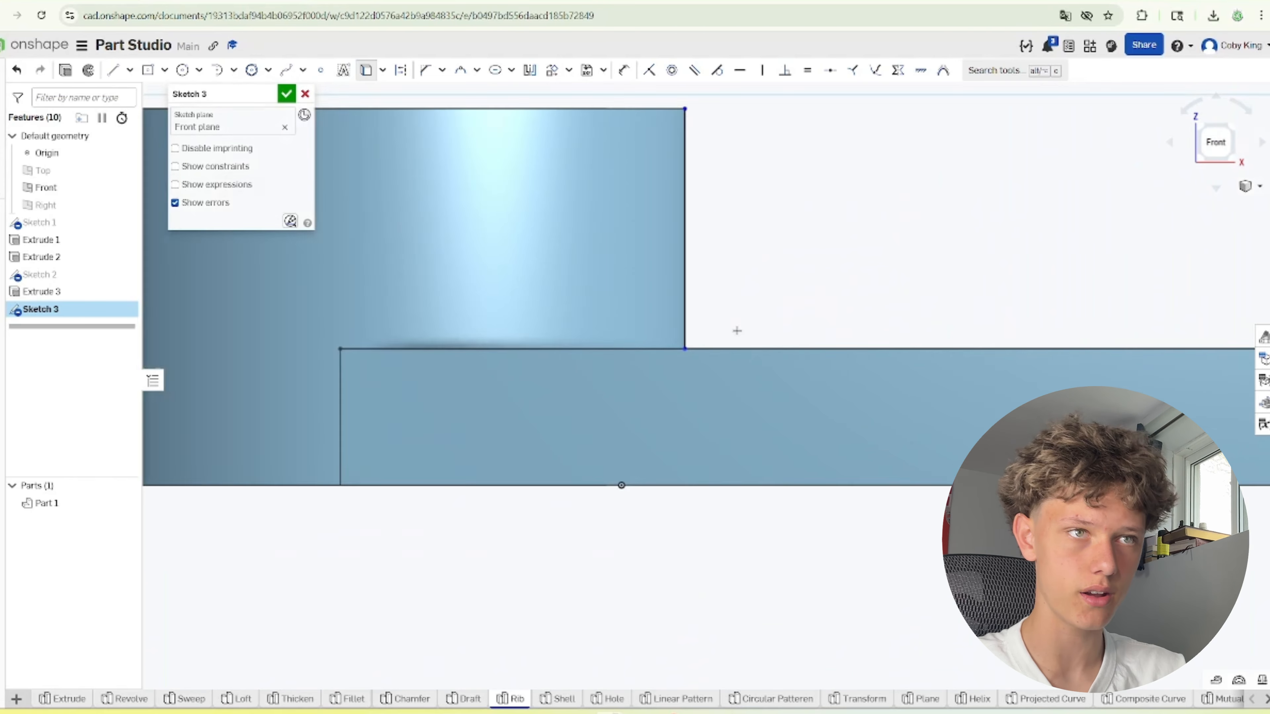
pyautogui.scroll(2, 737, 330)
pyautogui.click(921, 70)
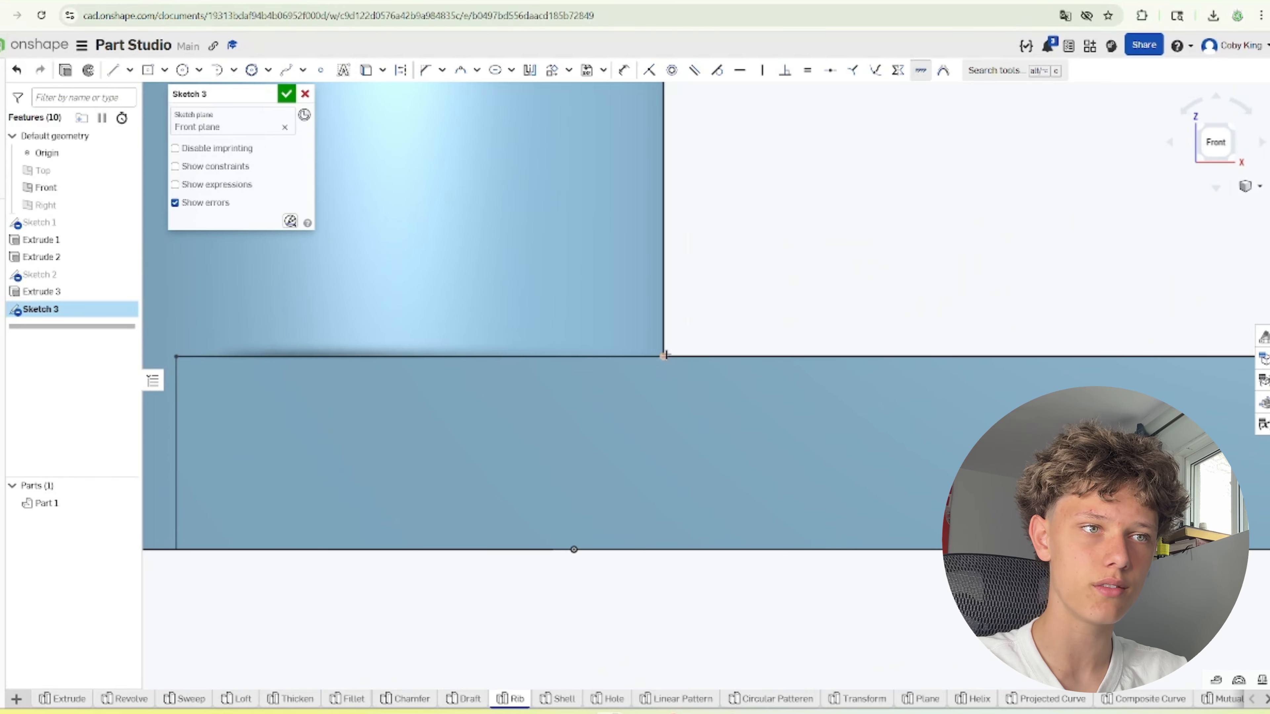
pyautogui.scroll(-5, 664, 356)
pyautogui.scroll(3, 711, 335)
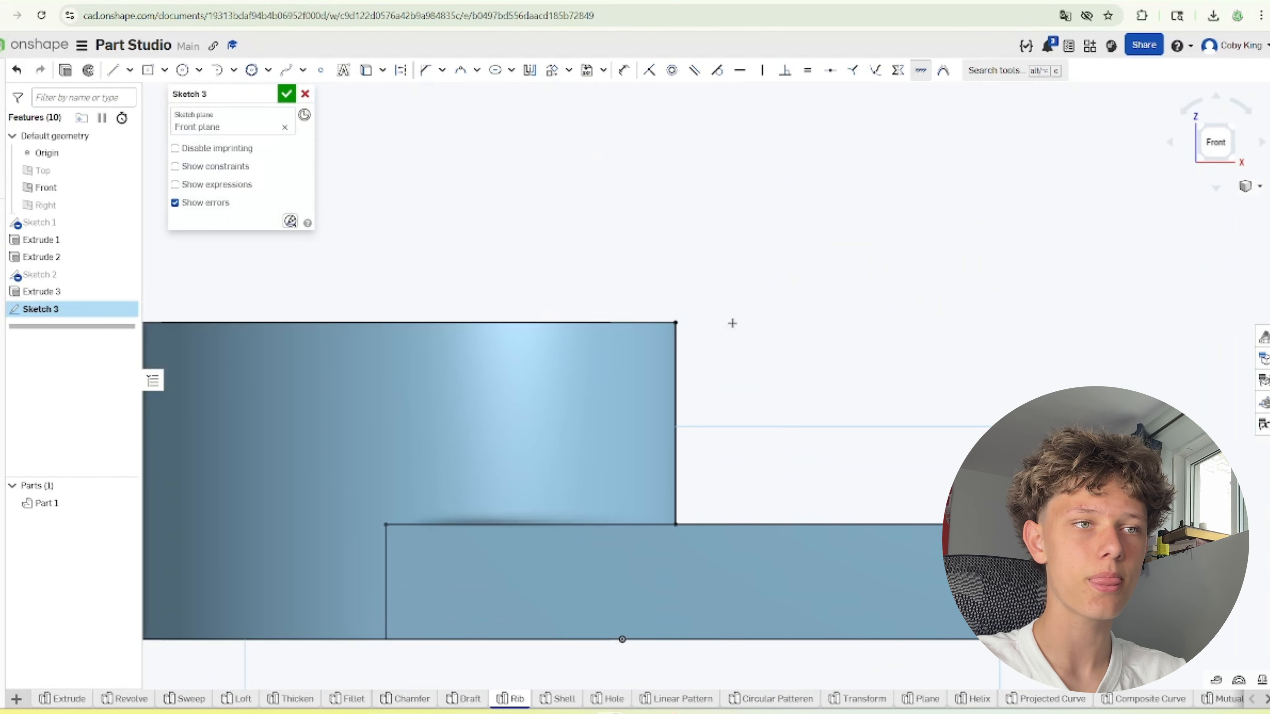
pyautogui.scroll(-4, 733, 321)
# Draw a diagonal line from midway up the cylinder's side to the plate's top edge and finish the sketch
pyautogui.press('l')
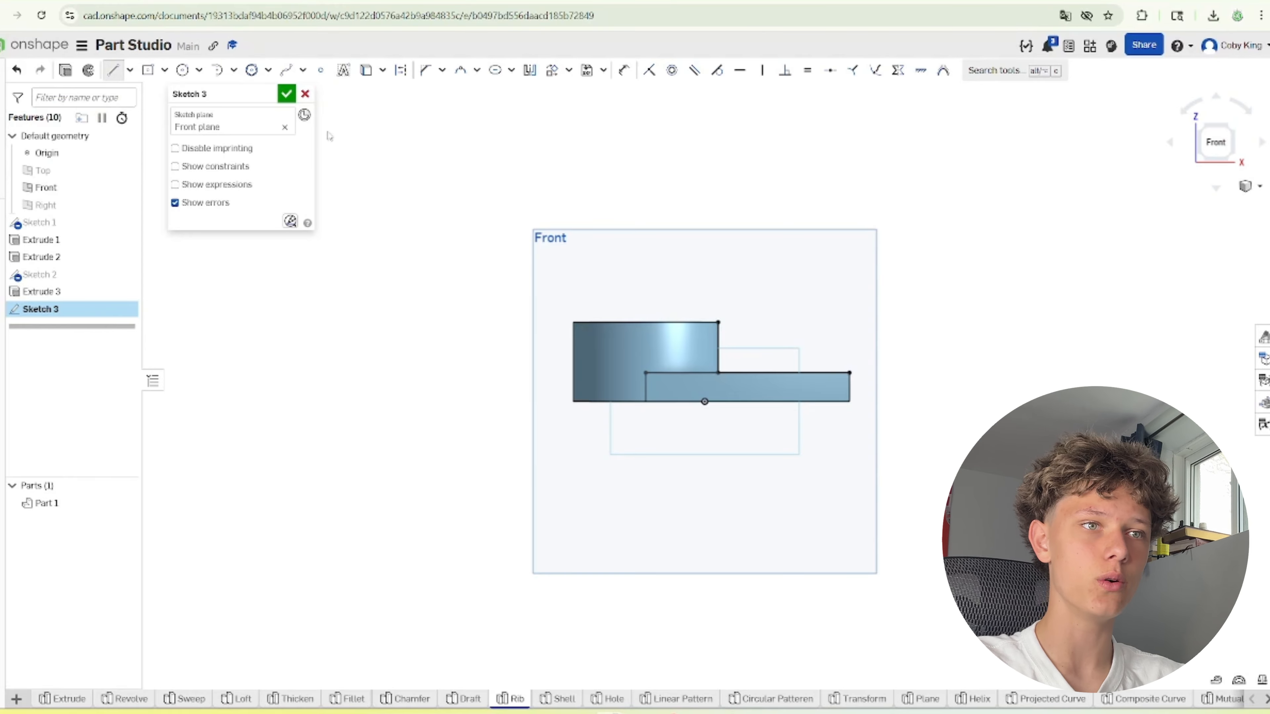
pyautogui.click(749, 373)
pyautogui.scroll(5, 870, 355)
pyautogui.press('Escape')
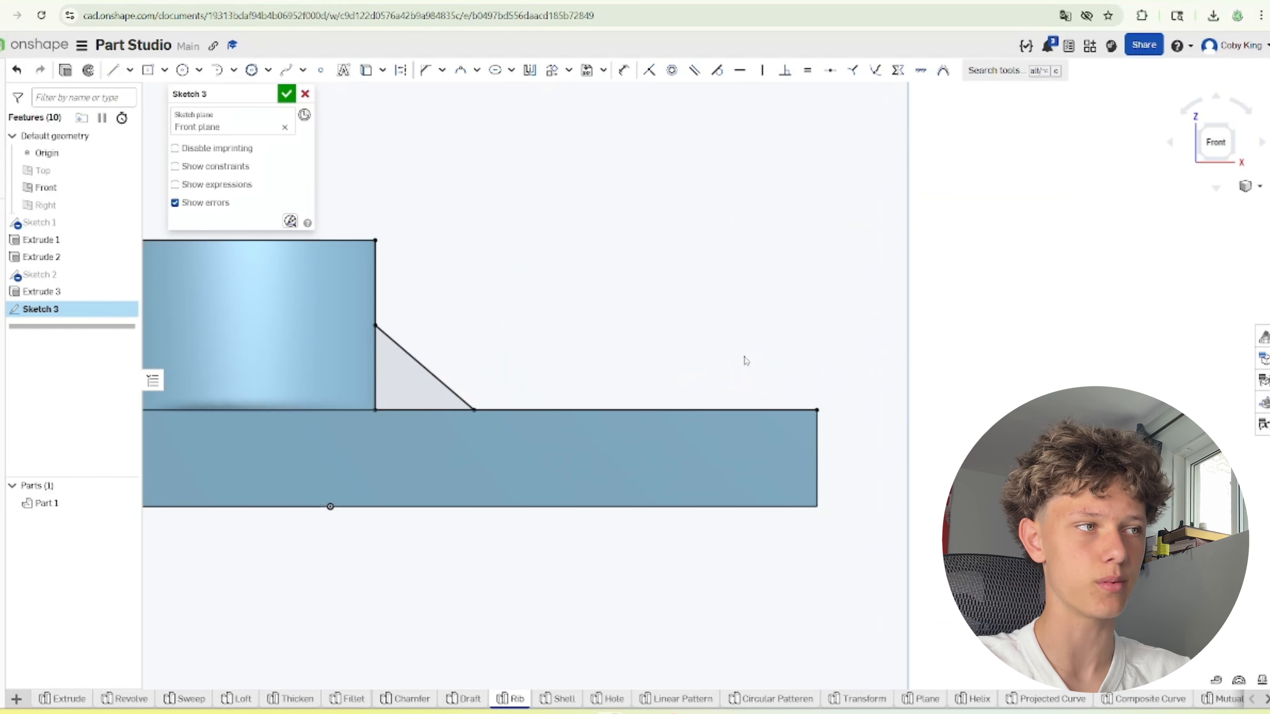
pyautogui.click(286, 95)
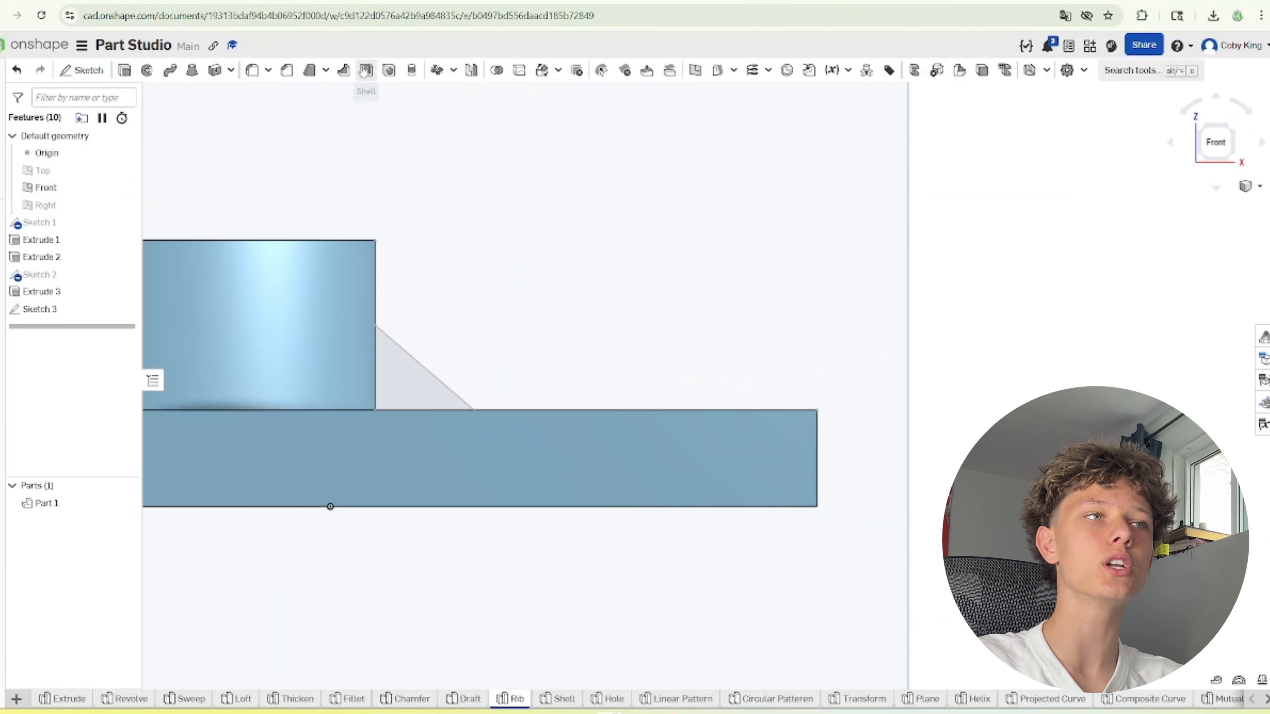
# Create a rib from the diagonal line on Part 1, parallel to the sketch plane, with a 2 in thickness
pyautogui.click(344, 70)
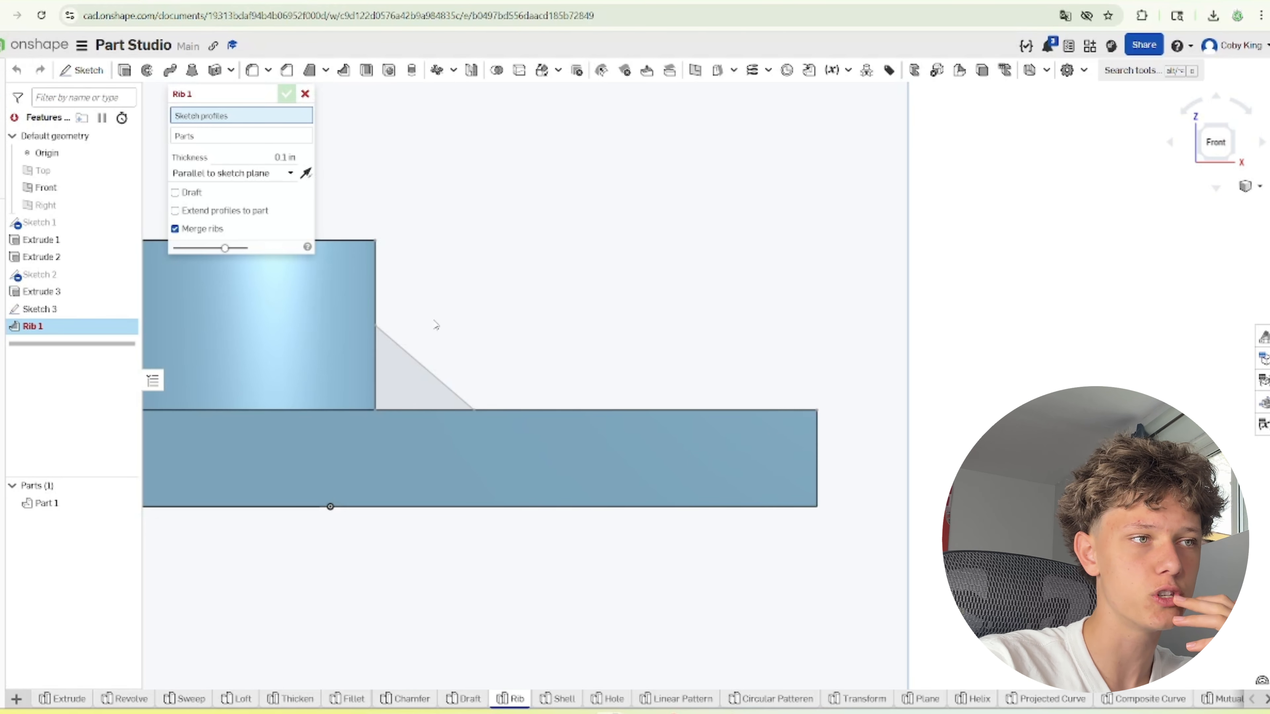
pyautogui.click(409, 360)
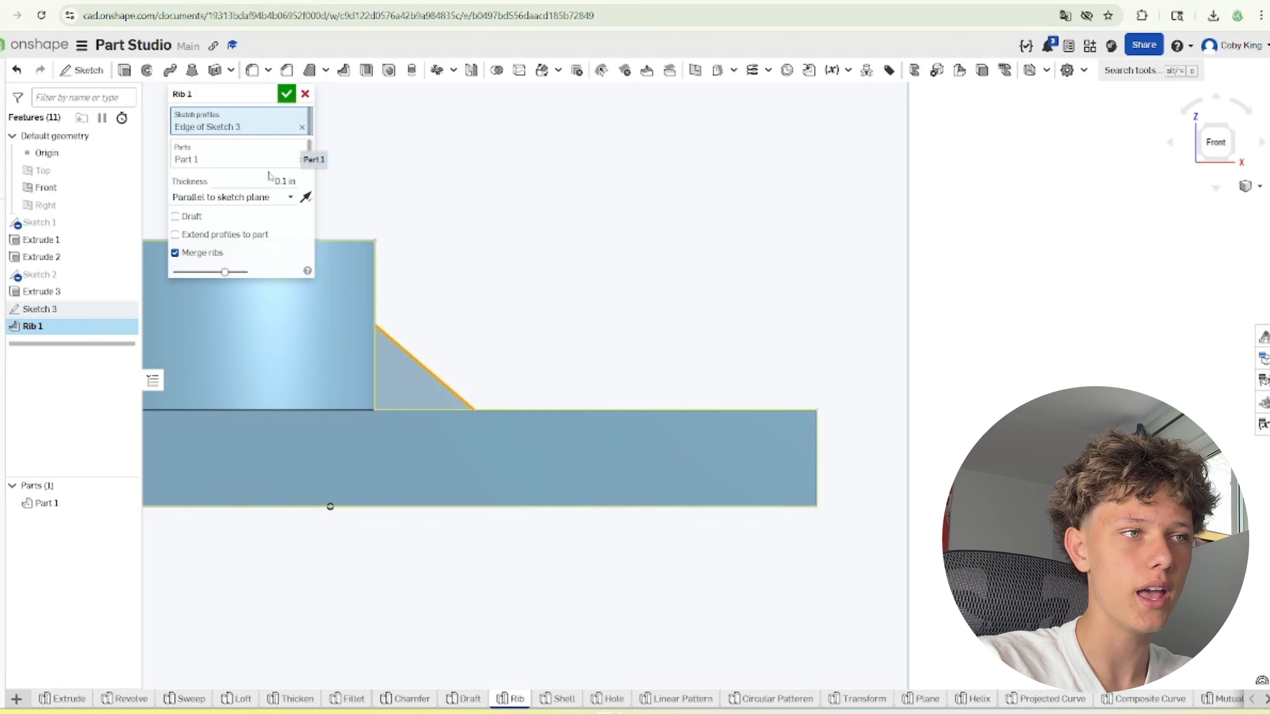
pyautogui.hotkey('shift', '7')
pyautogui.click(285, 181)
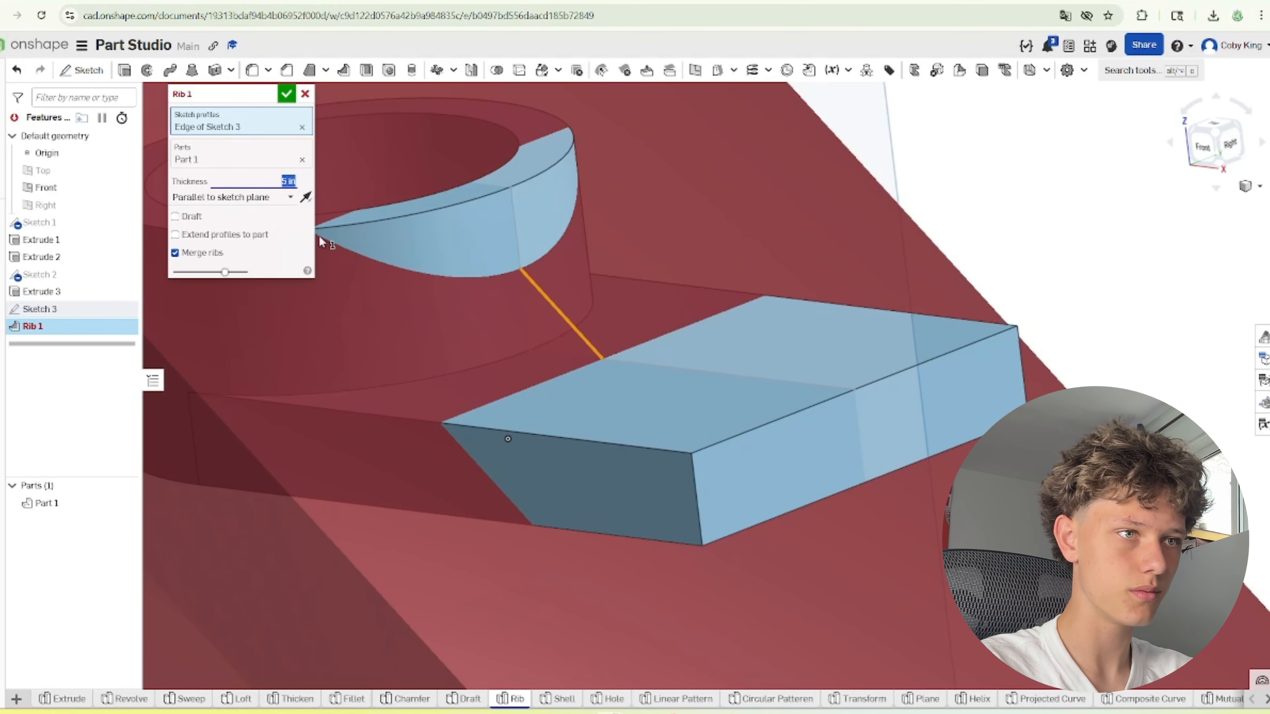
pyautogui.write('2')
pyautogui.press('Return')
pyautogui.scroll(-6, 318, 235)
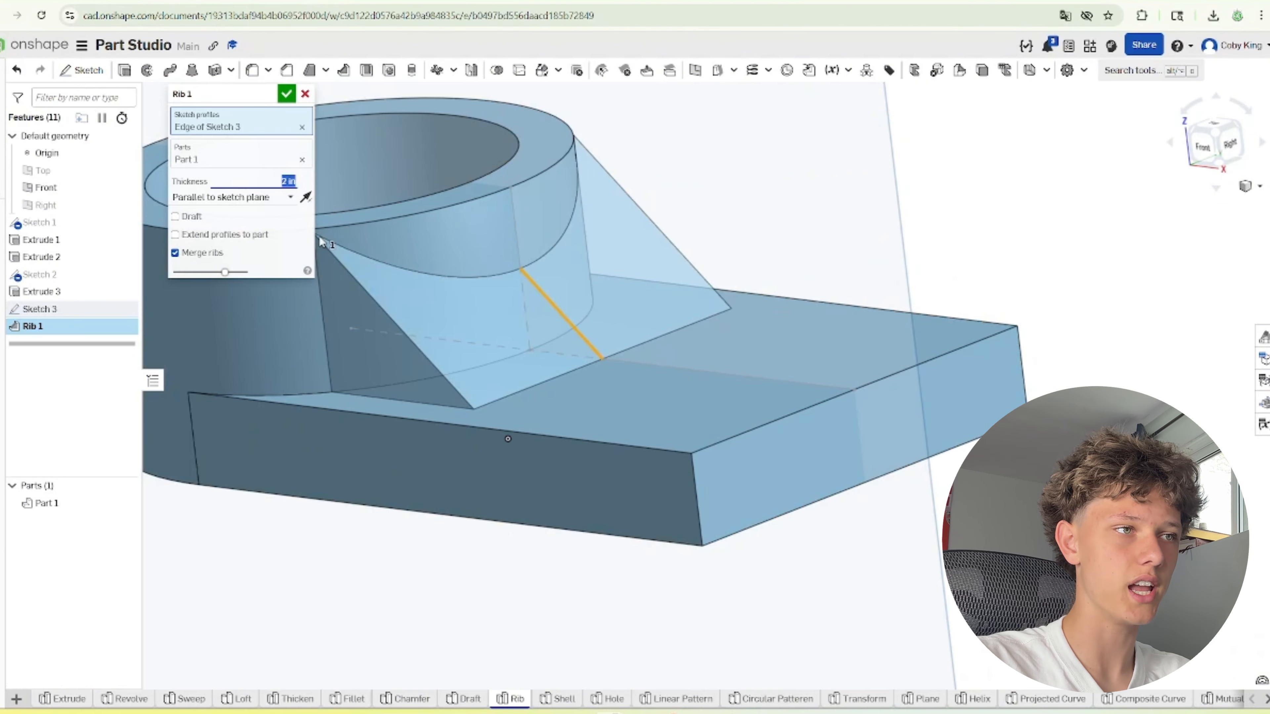
pyautogui.click(283, 92)
# Edit the rib's sketch, replacing the diagonal line with an S-shaped spline from the cylinder's side to the plate's top
pyautogui.moveTo(439, 210); pyautogui.dragTo(404, 303, button='right')
pyautogui.scroll(5, 405, 303)
pyautogui.moveTo(346, 261); pyautogui.dragTo(388, 196, button='right')
pyautogui.scroll(-5, 388, 196)
pyautogui.moveTo(520, 205); pyautogui.dragTo(549, 215, button='right')
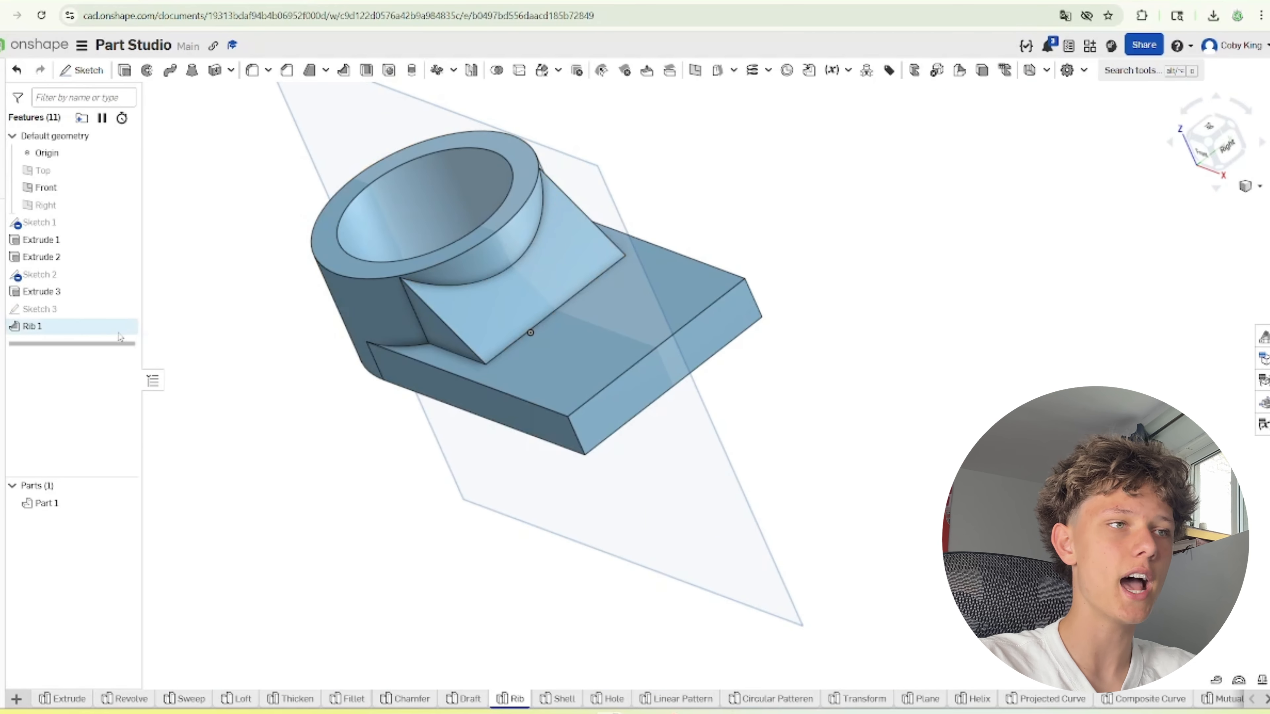
pyautogui.doubleClick(40, 309)
pyautogui.moveTo(609, 328); pyautogui.dragTo(619, 301, button='right')
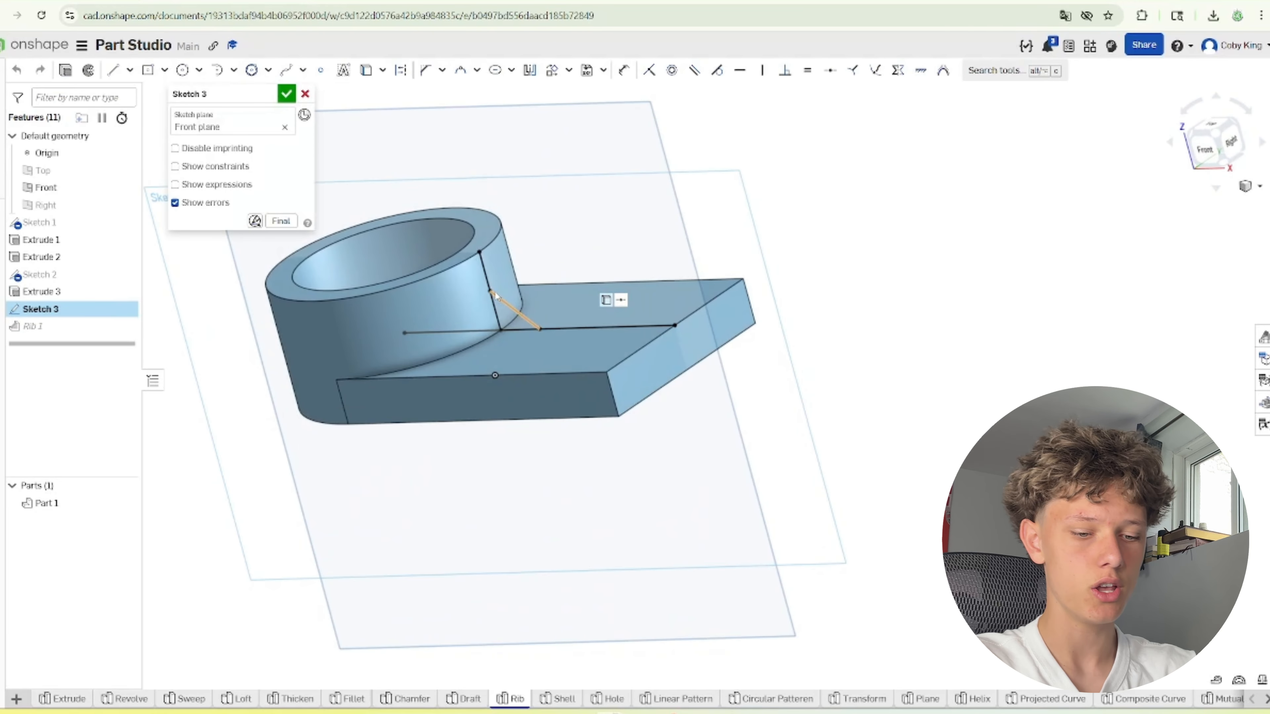
pyautogui.click(286, 70)
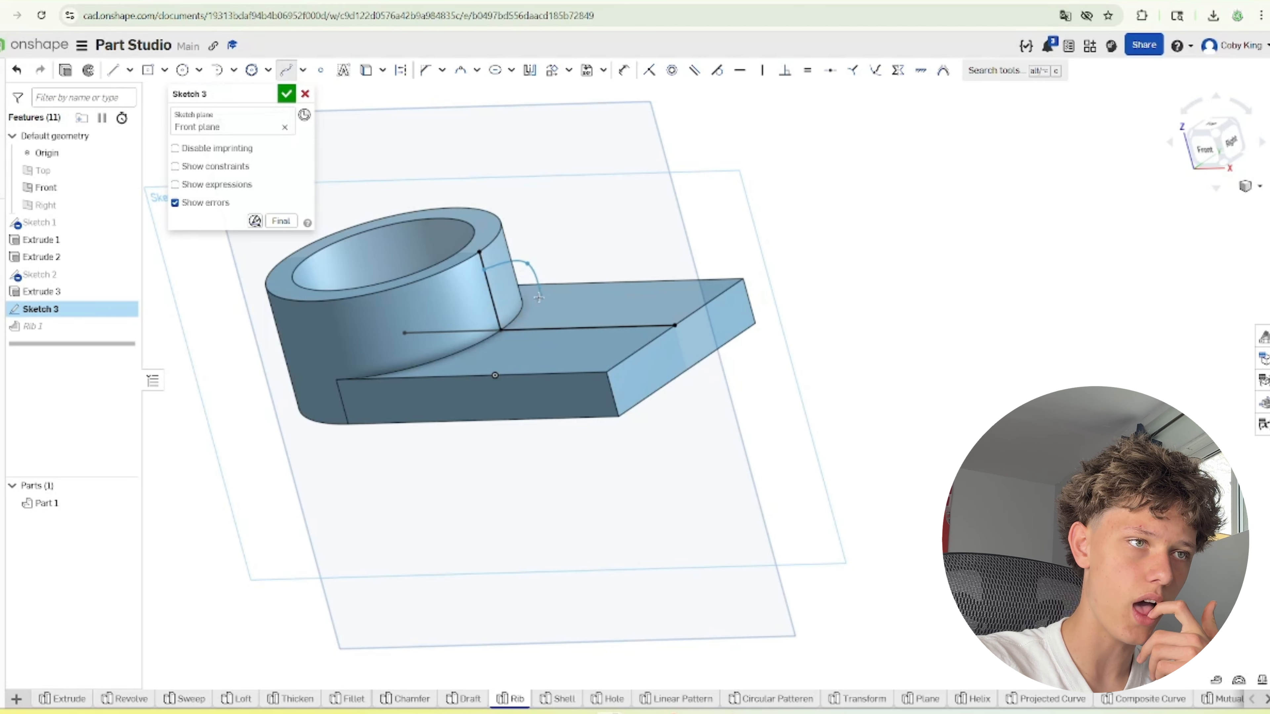
pyautogui.doubleClick(606, 327)
pyautogui.press('Escape')
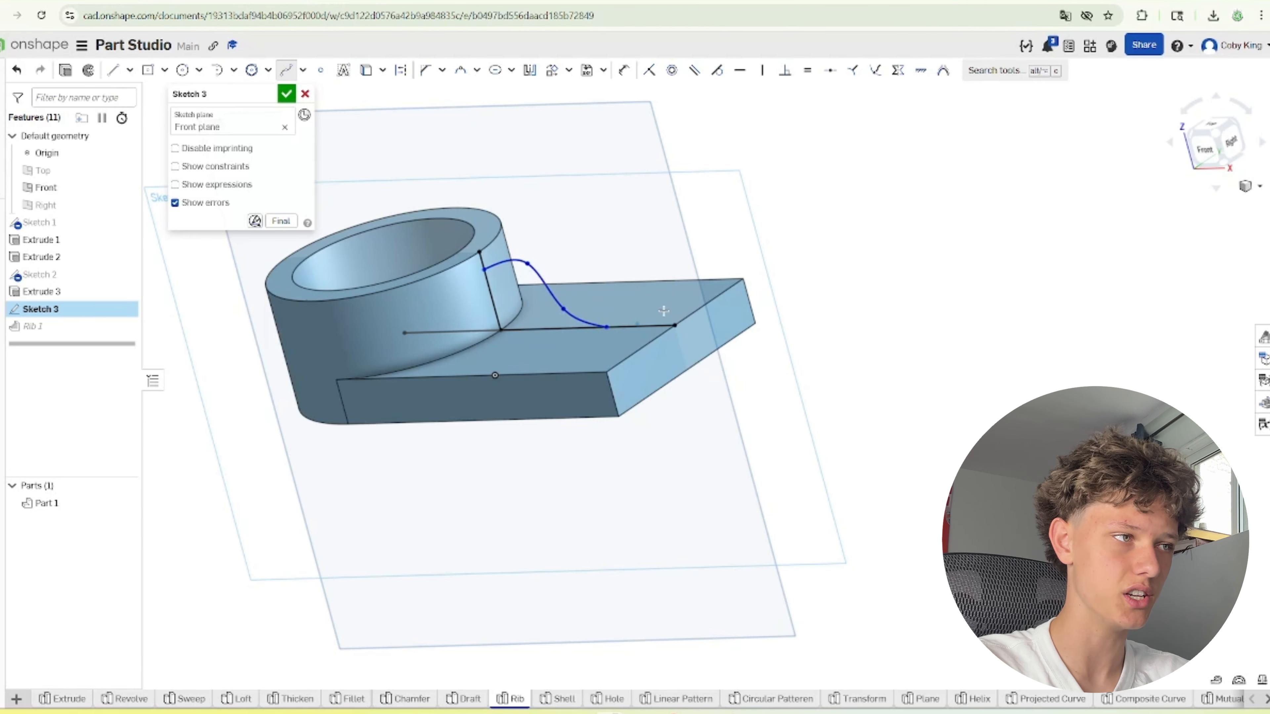
# Edit the rib, clearing its missing sketch profile and selecting the new spline instead
pyautogui.doubleClick(42, 330)
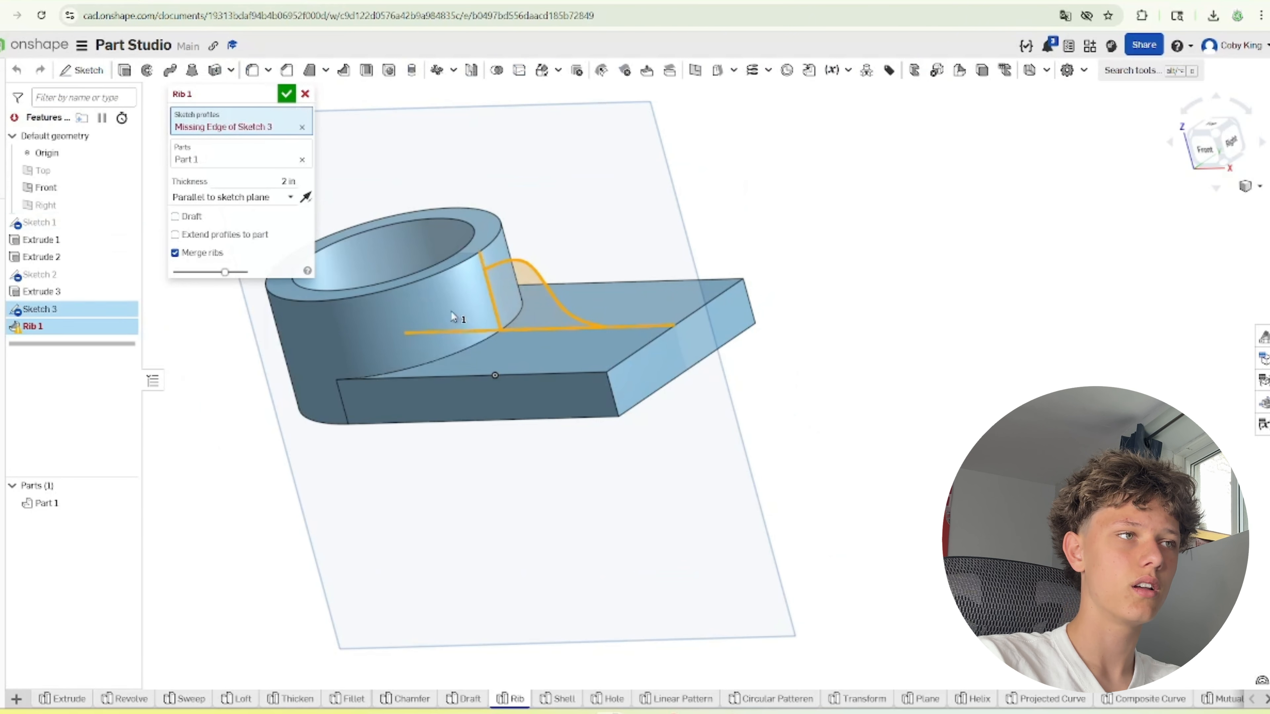
pyautogui.click(302, 128)
pyautogui.click(545, 281)
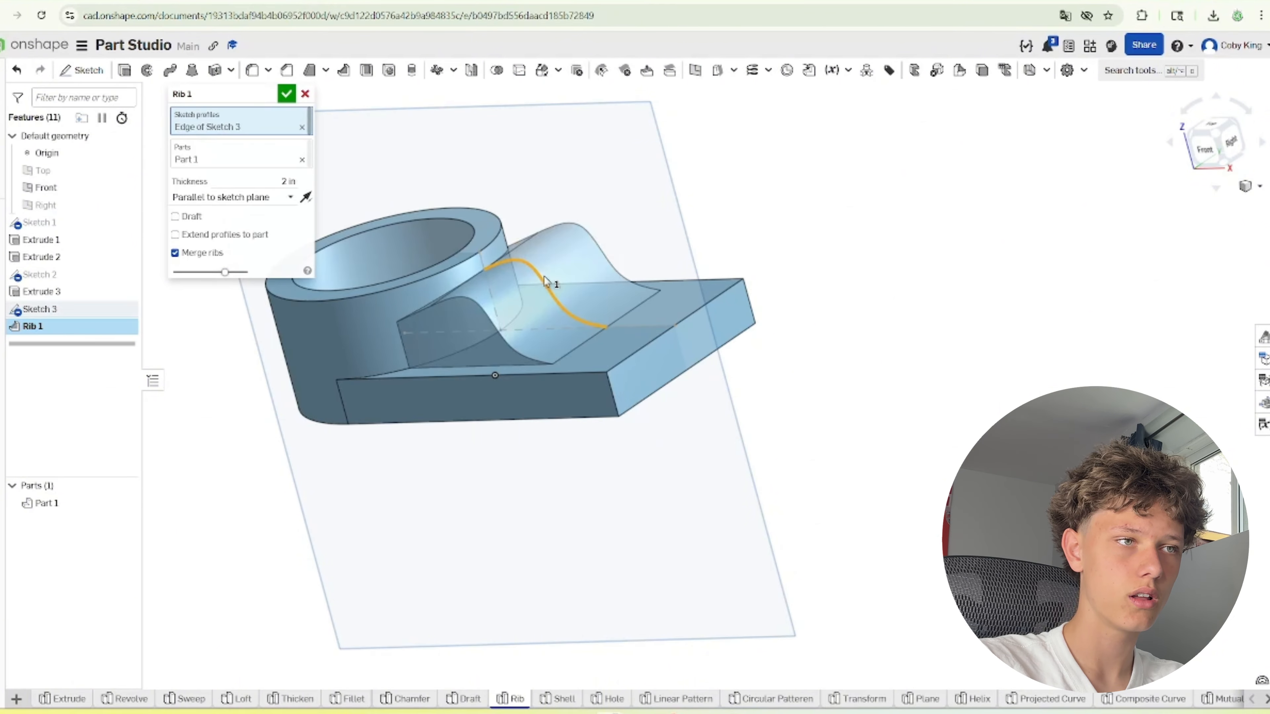
# Apply the rib edit and inspect the curved rib between the cylinder and the plate
pyautogui.click(286, 94)
pyautogui.moveTo(434, 191); pyautogui.dragTo(391, 445, button='right')
pyautogui.scroll(-5, 390, 443)
pyautogui.scroll(5, 447, 364)
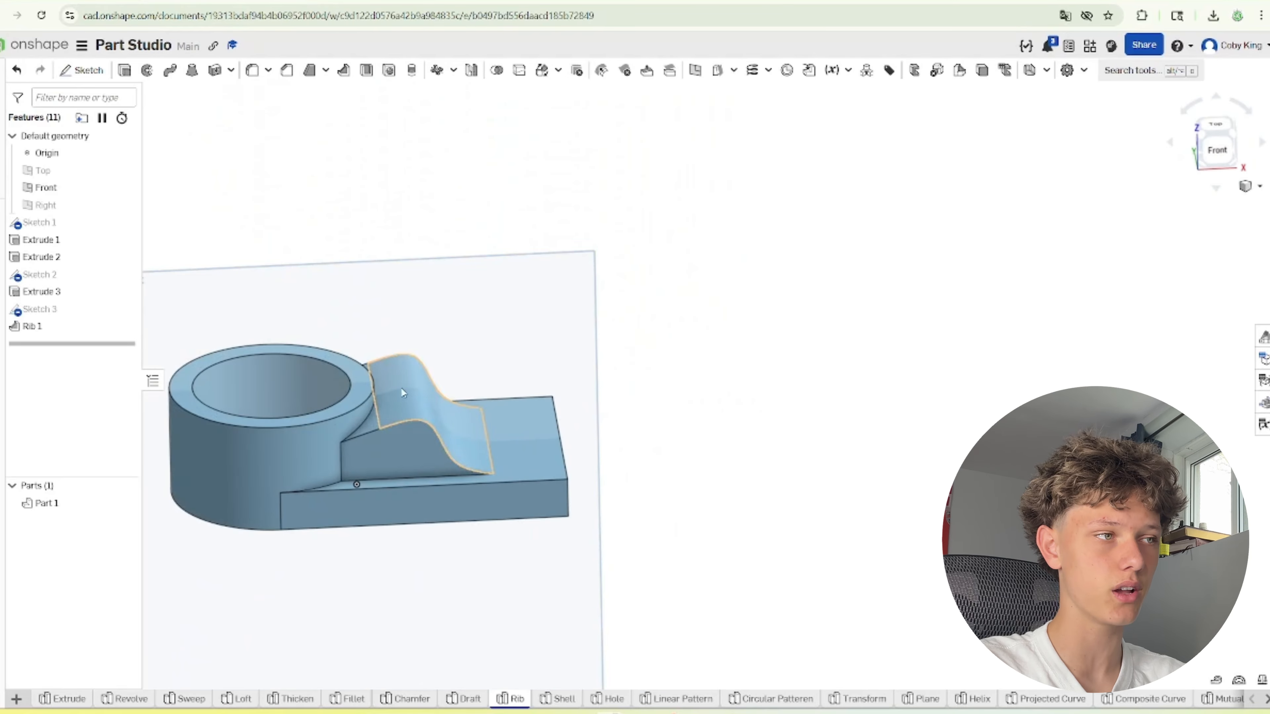
pyautogui.moveTo(402, 396); pyautogui.dragTo(403, 385, button='right')
pyautogui.scroll(-5, 440, 427)
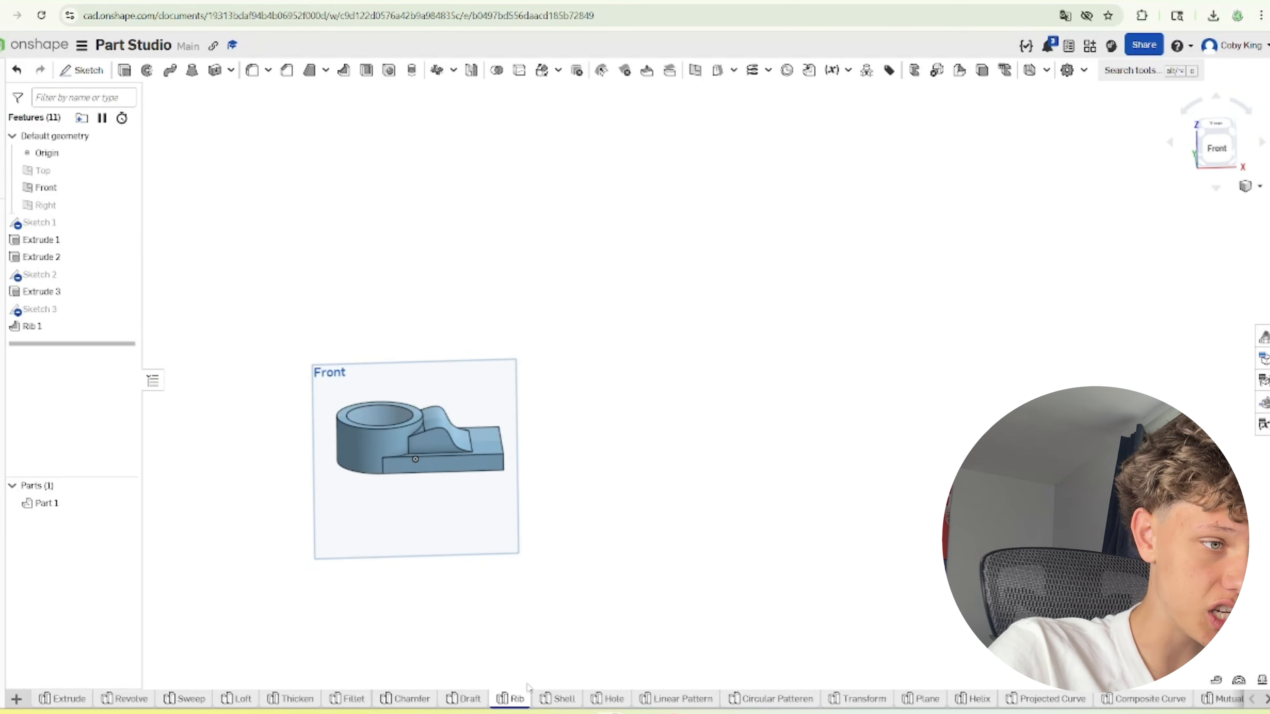
# In the Shell Part Studio, shell the cylinder with its top face removed and a 0.2 in wall thickness
pyautogui.click(565, 702)
pyautogui.moveTo(516, 368); pyautogui.dragTo(550, 345, button='right')
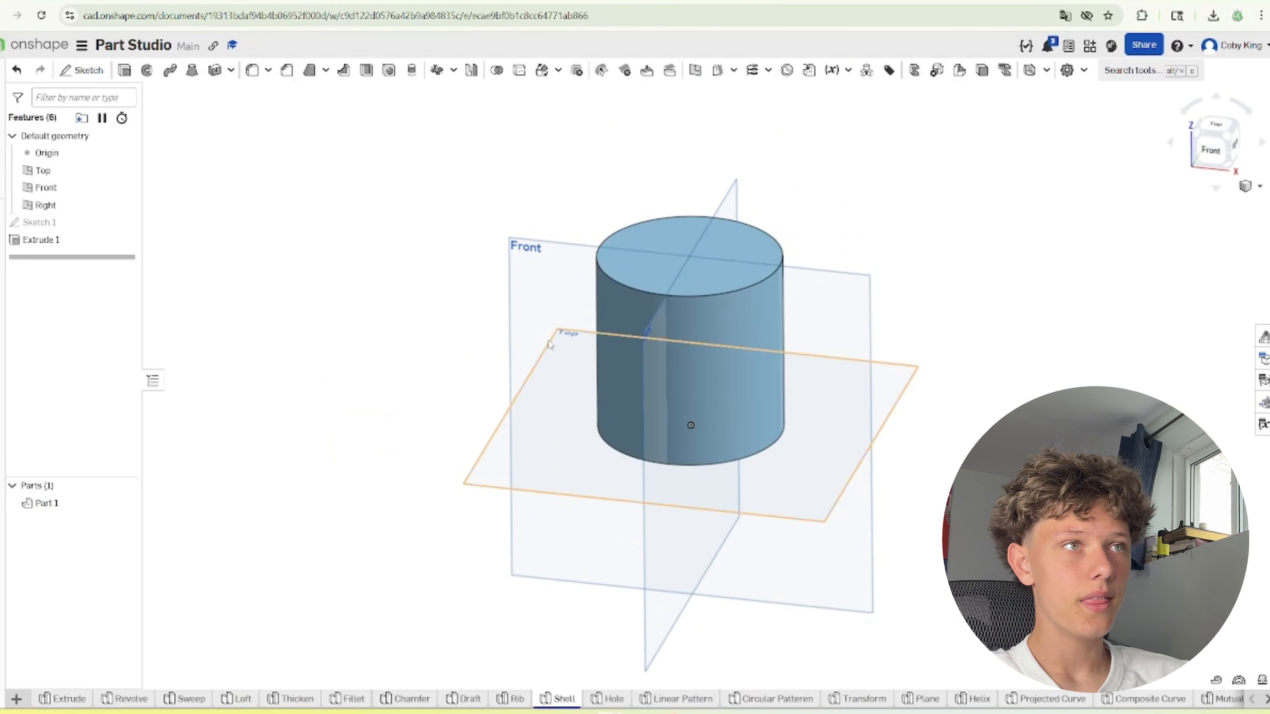
pyautogui.click(365, 70)
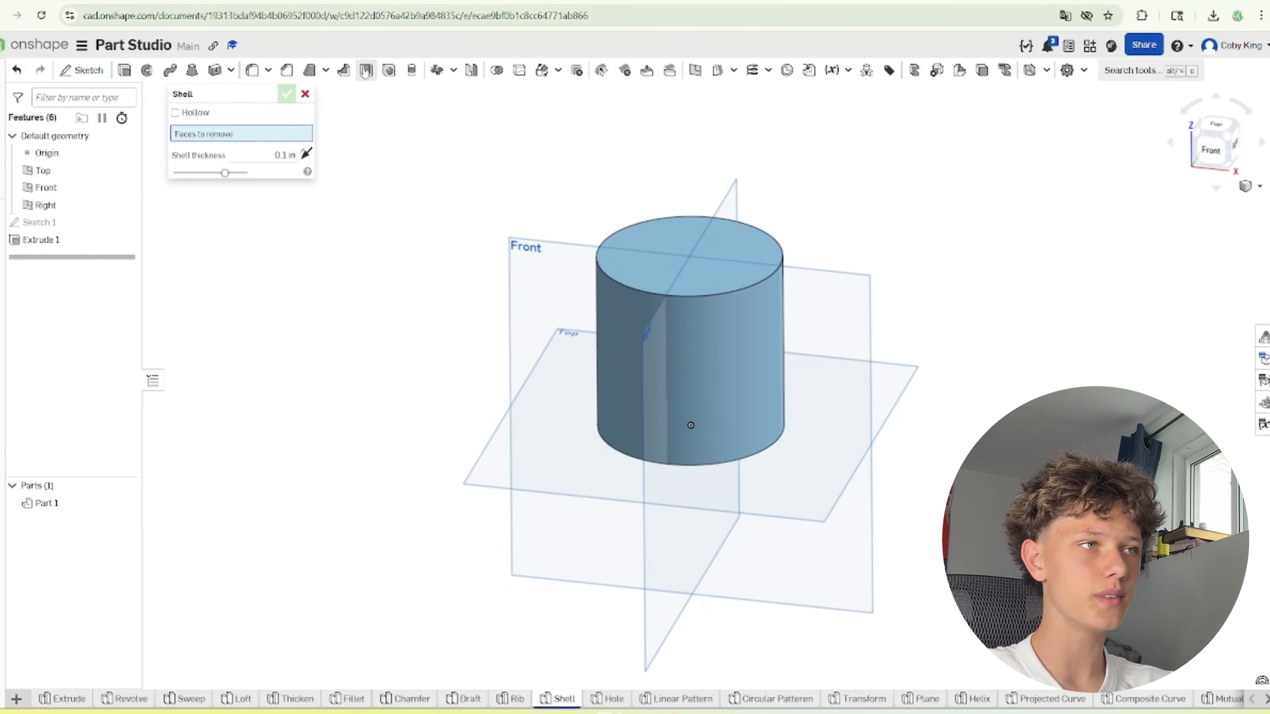
pyautogui.click(712, 268)
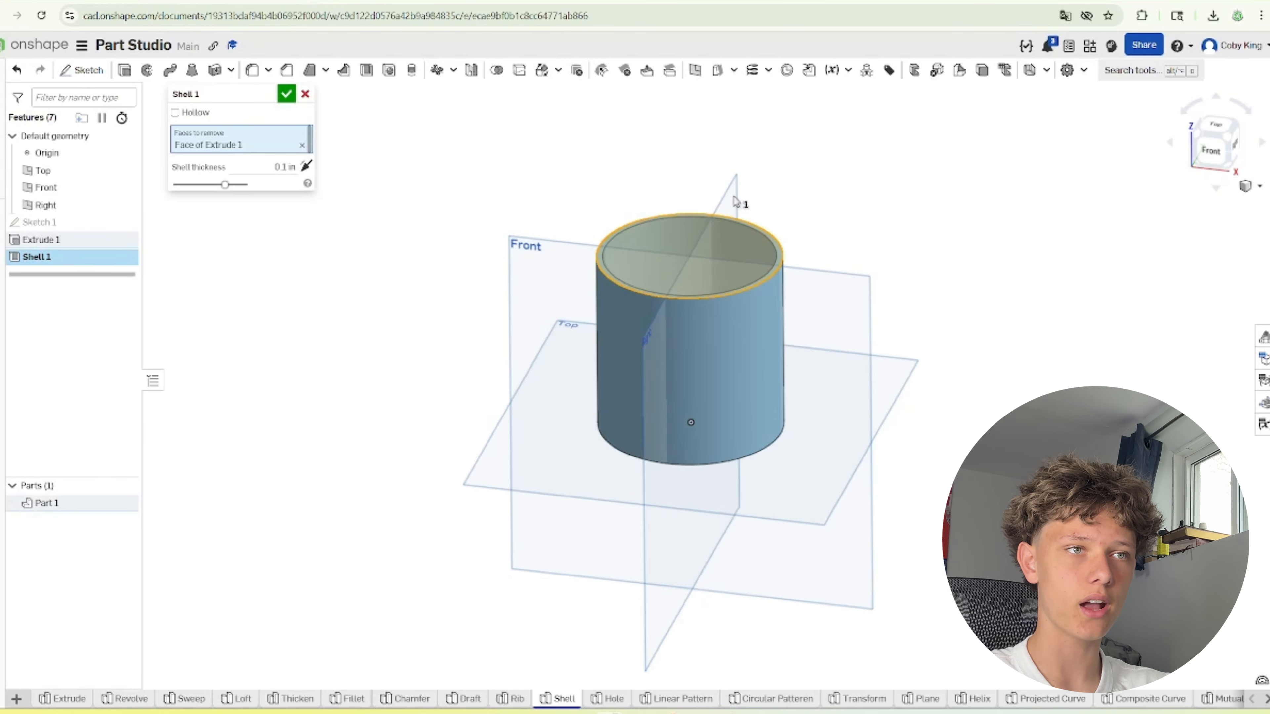
pyautogui.moveTo(740, 204); pyautogui.dragTo(545, 166, button='right')
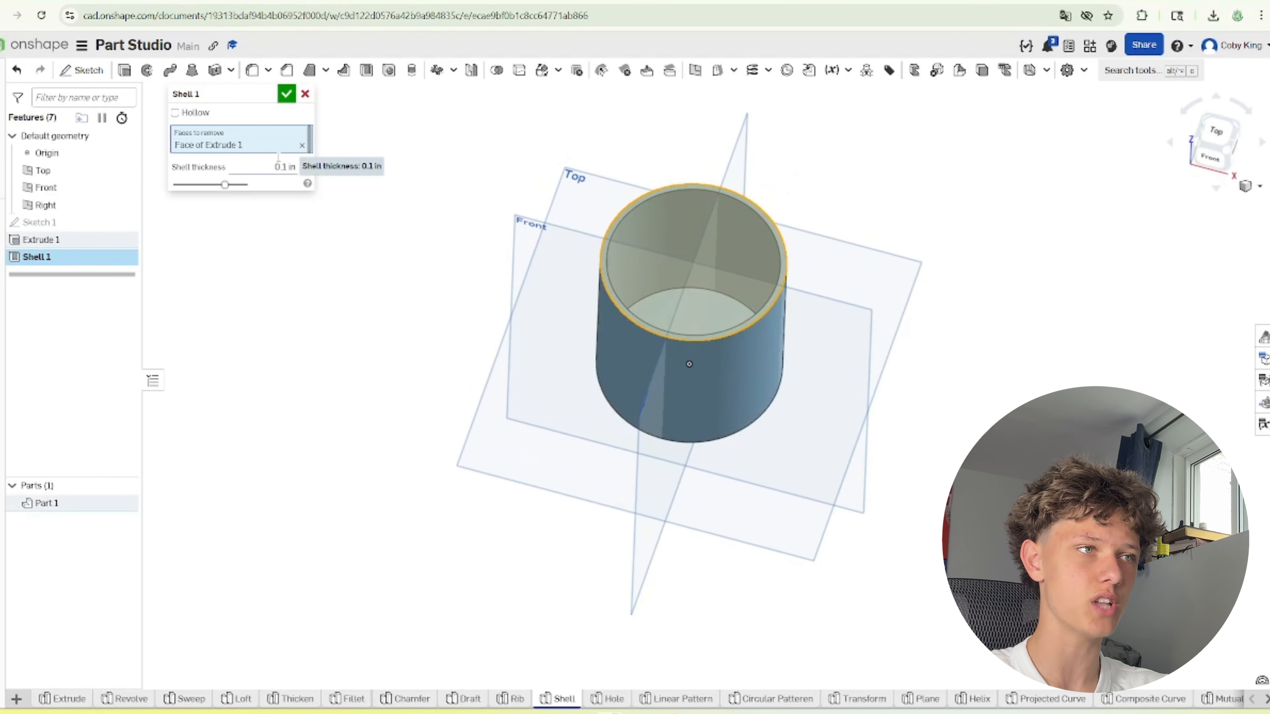
pyautogui.click(285, 167)
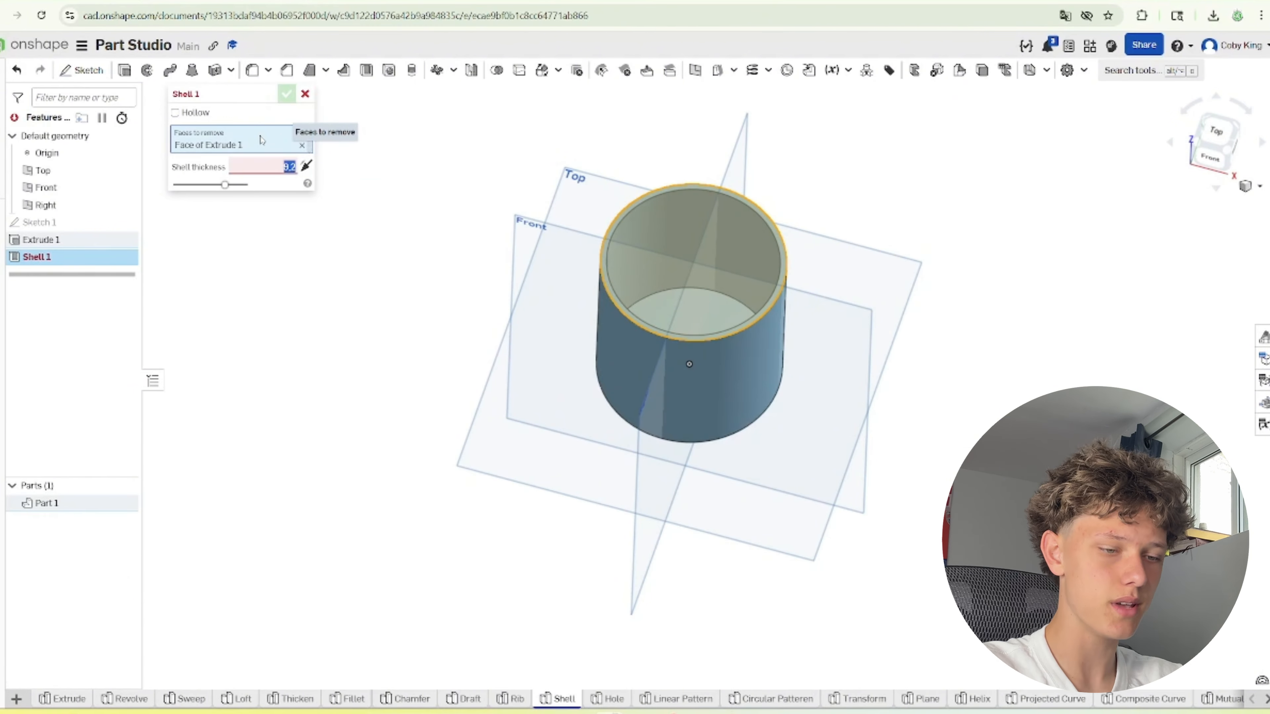
pyautogui.press('Return')
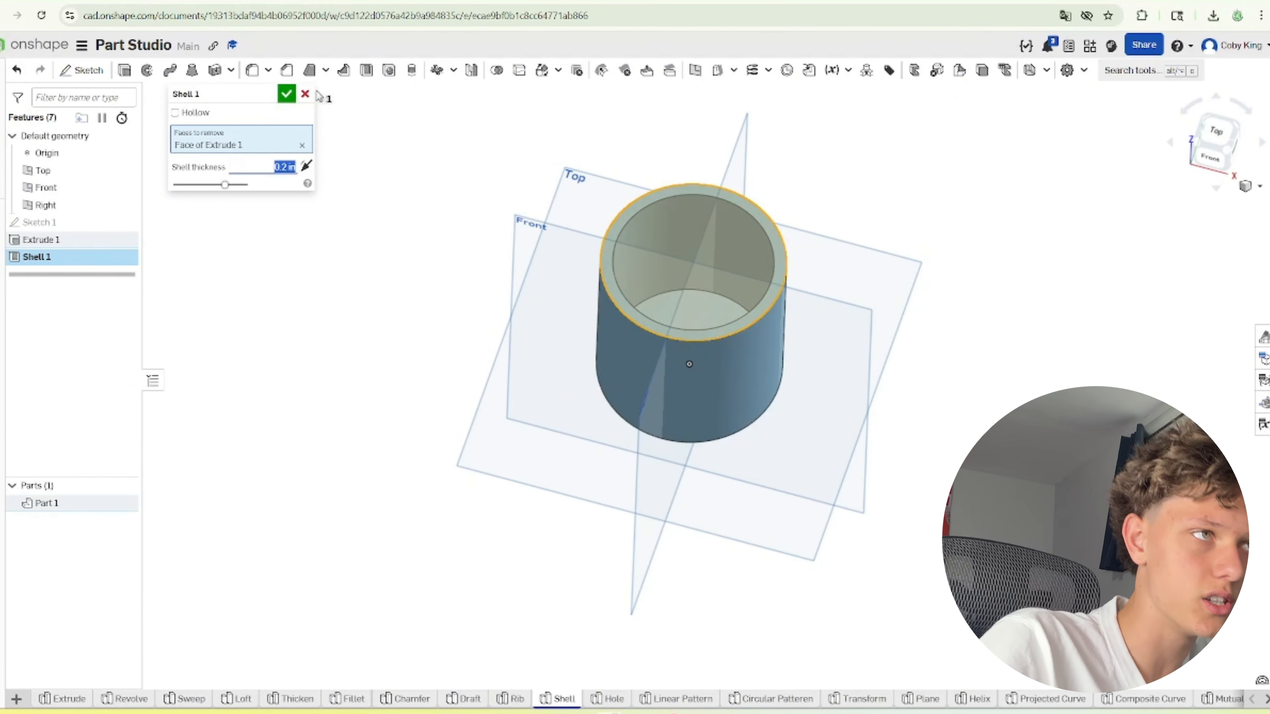
pyautogui.click(286, 93)
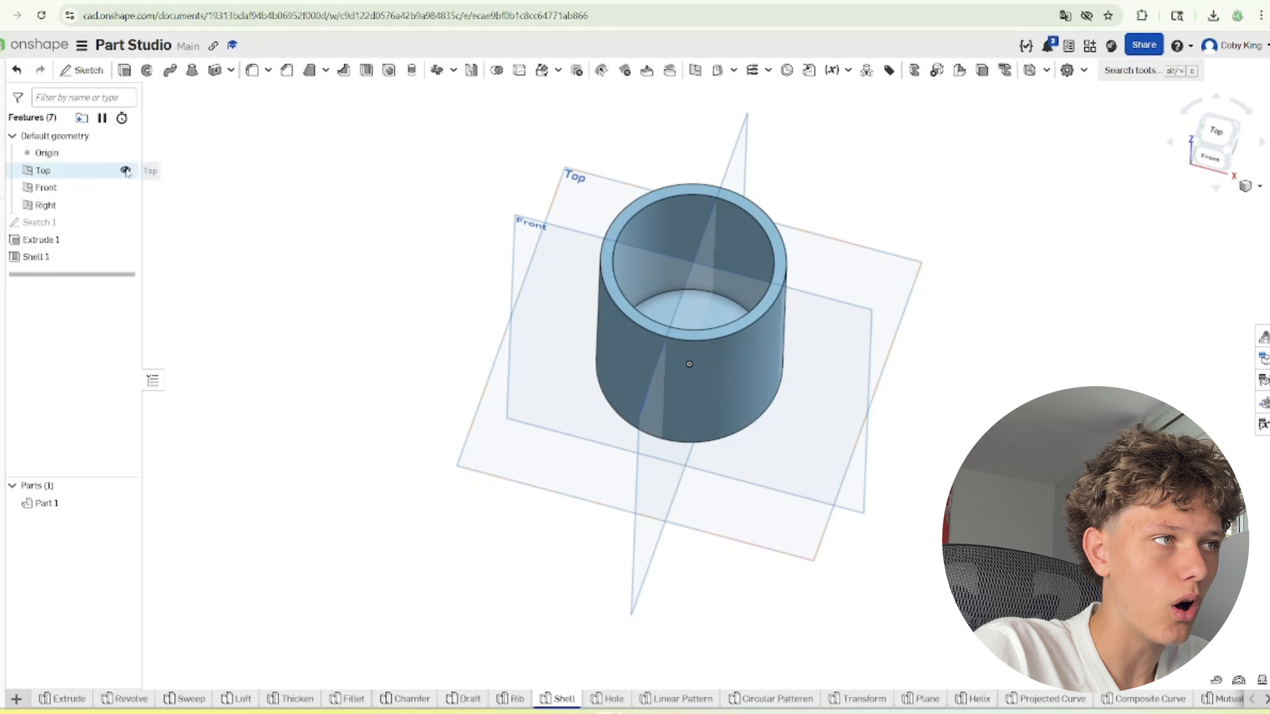
# Hide the Top, Front and Right default planes
pyautogui.click(125, 170)
pyautogui.click(125, 187)
pyautogui.moveTo(426, 260); pyautogui.dragTo(172, 278, button='right')
pyautogui.click(125, 205)
# Edit the shell to use the Hollow option on Part 1
pyautogui.doubleClick(75, 257)
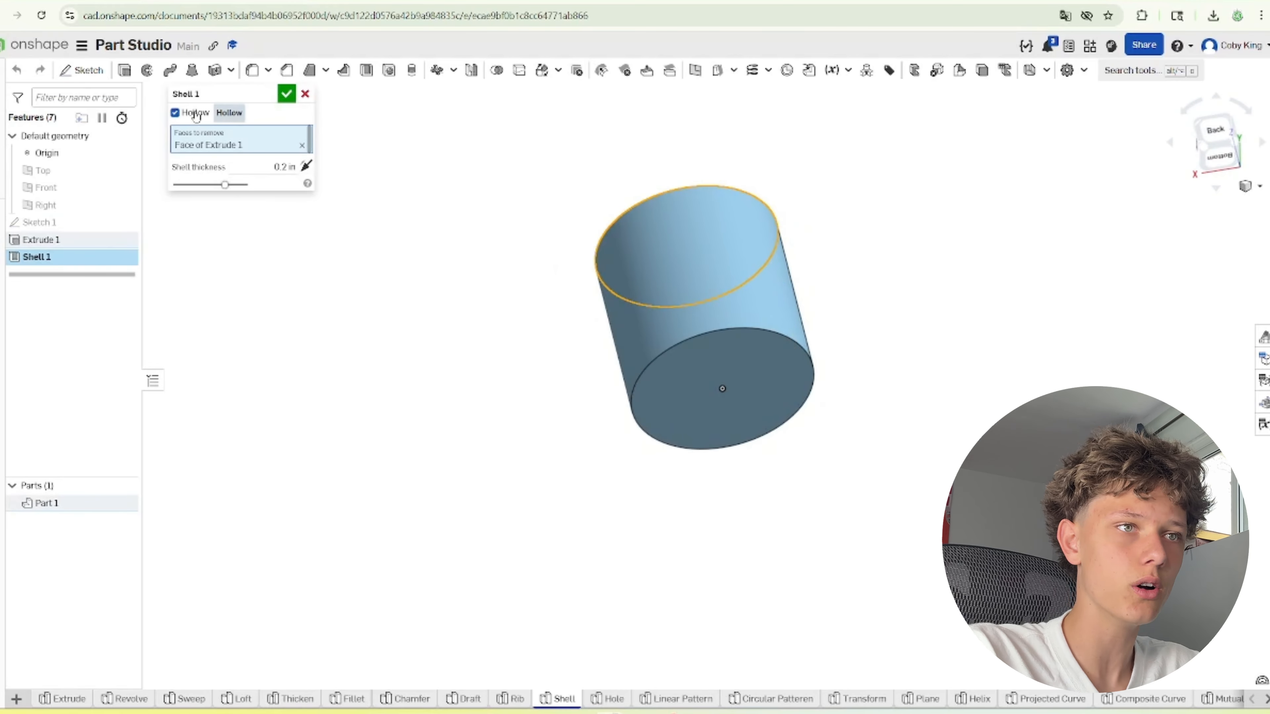
pyautogui.click(176, 113)
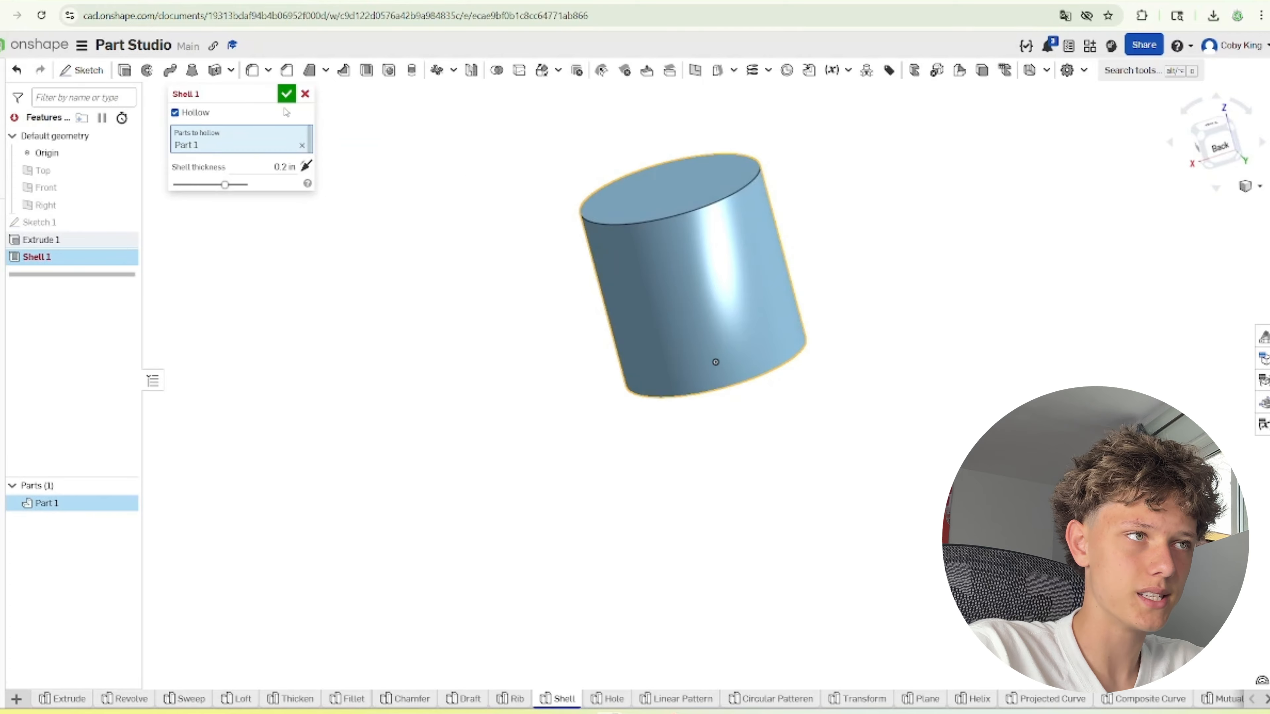
pyautogui.click(286, 94)
# Inspect the cylinder's interior with a section view about 1.19 in below its top face, and open the Hole Part Studio
pyautogui.click(1248, 187)
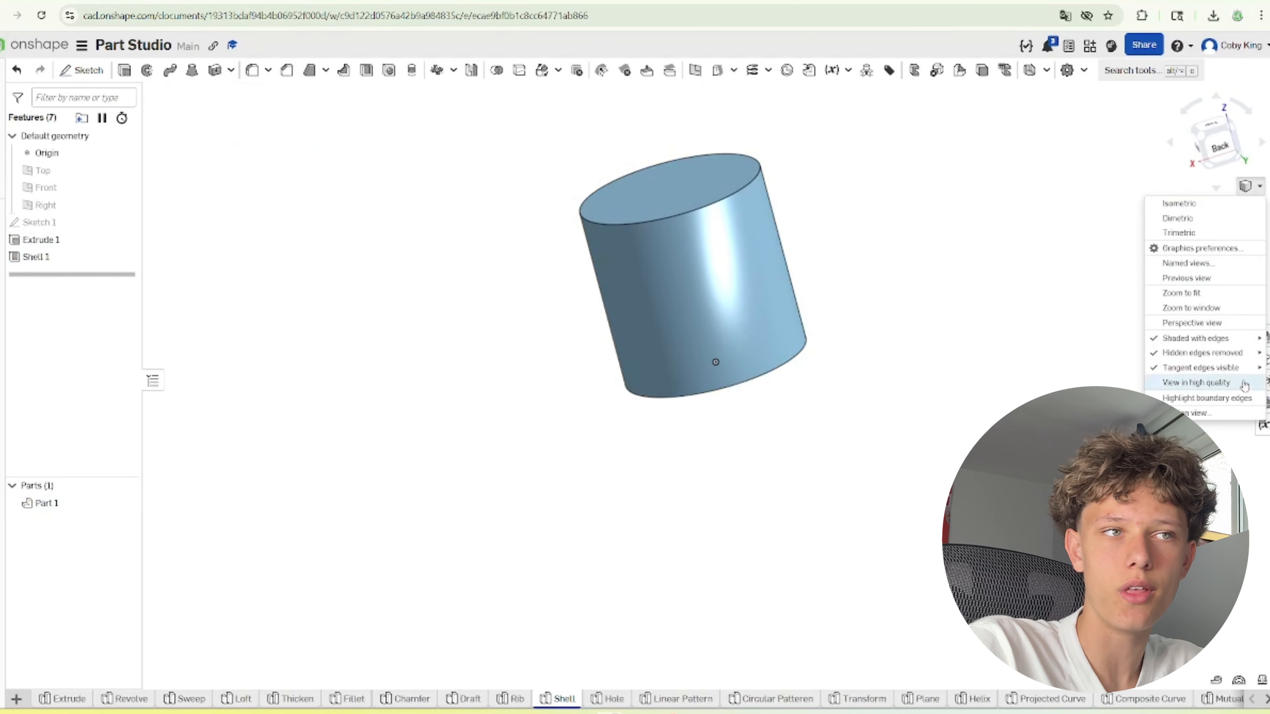
pyautogui.click(1189, 384)
pyautogui.click(614, 204)
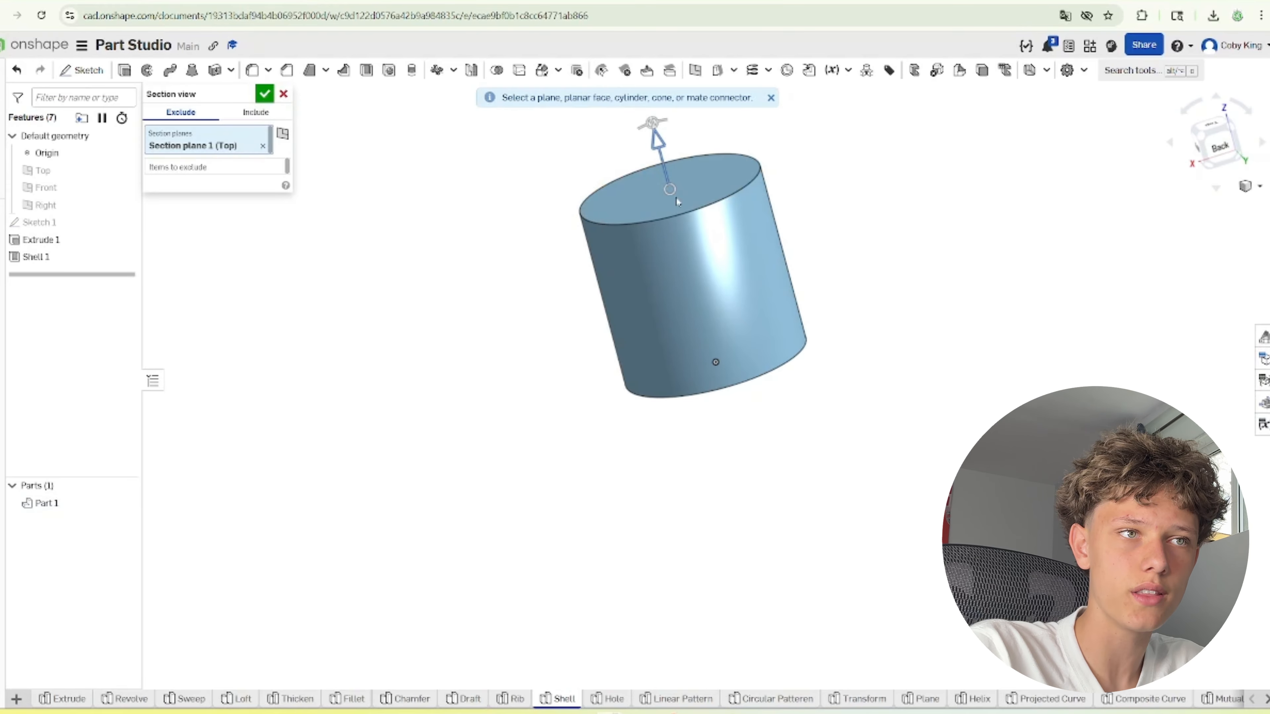
pyautogui.moveTo(661, 162); pyautogui.dragTo(680, 233)
pyautogui.moveTo(864, 276); pyautogui.dragTo(912, 303, button='right')
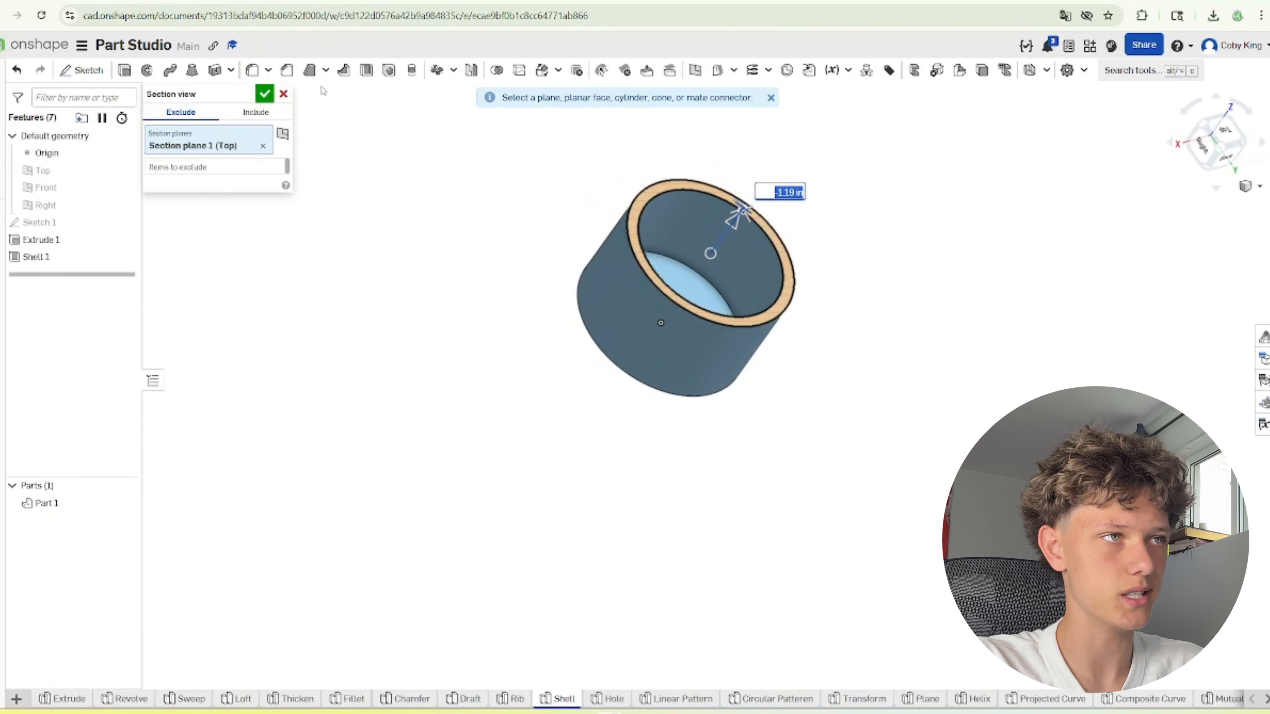
pyautogui.click(284, 94)
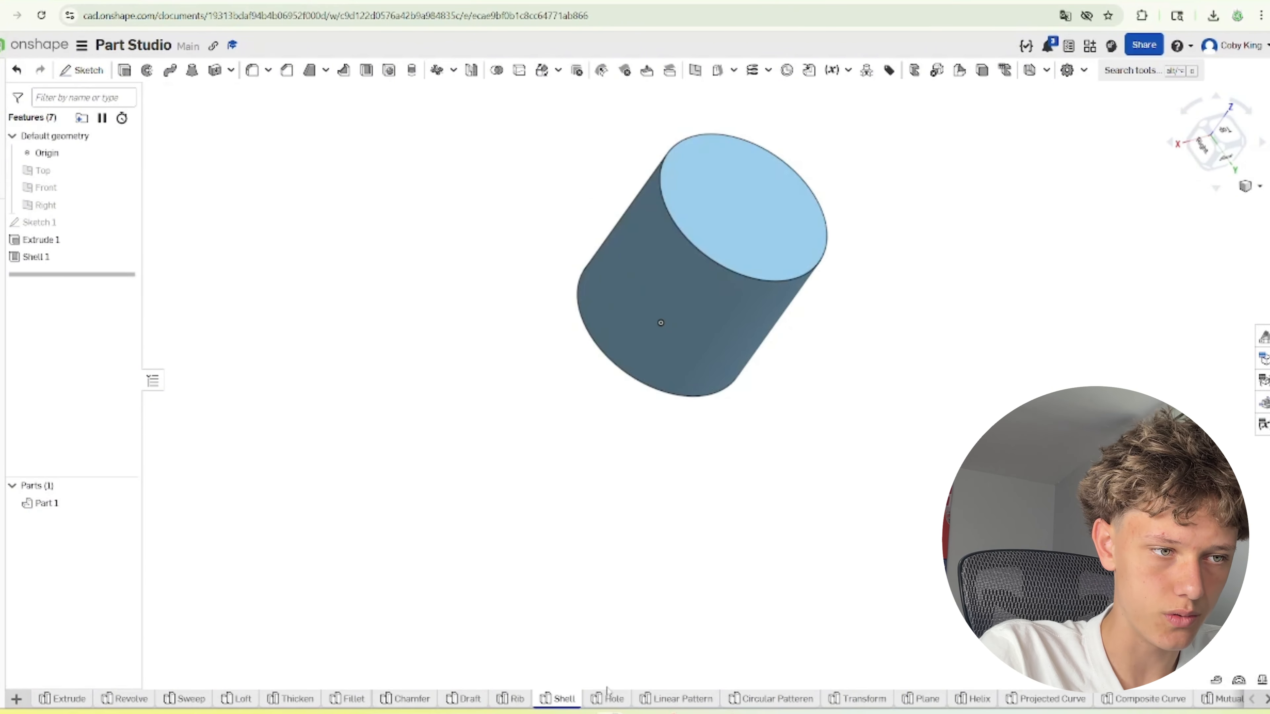
pyautogui.click(616, 700)
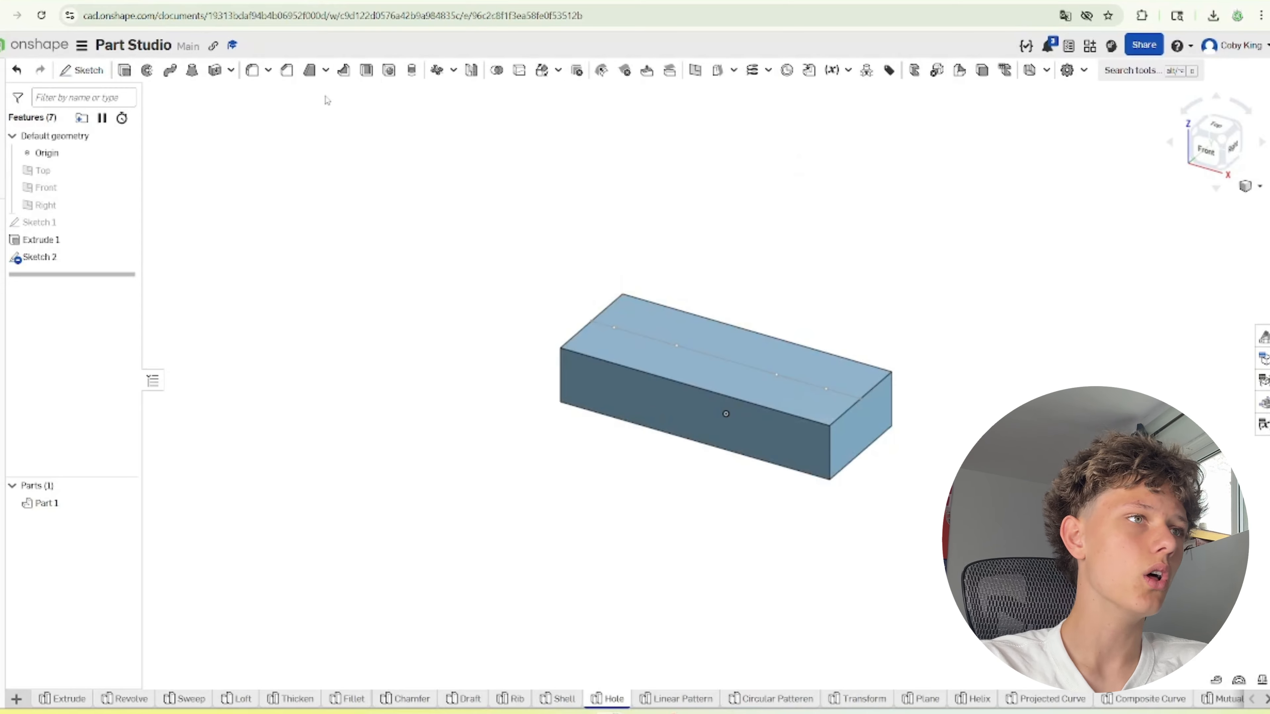
pyautogui.click(389, 70)
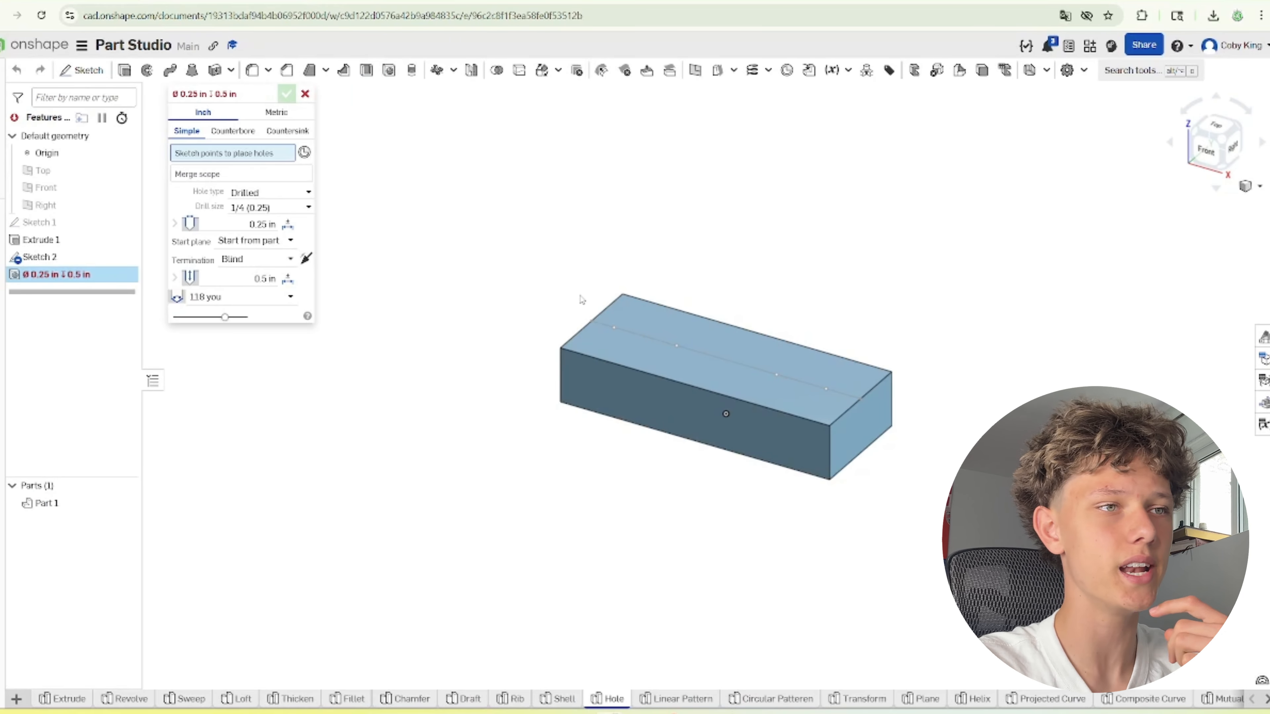
pyautogui.click(615, 328)
pyautogui.click(676, 347)
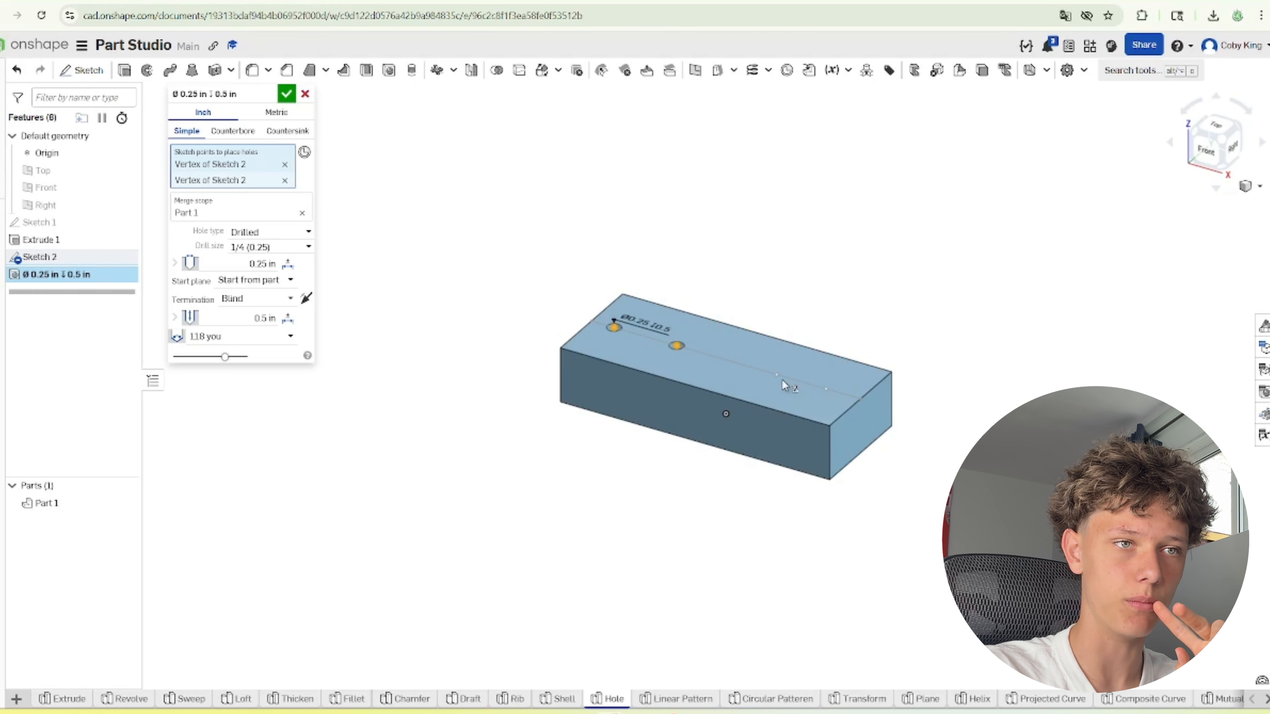
pyautogui.click(305, 94)
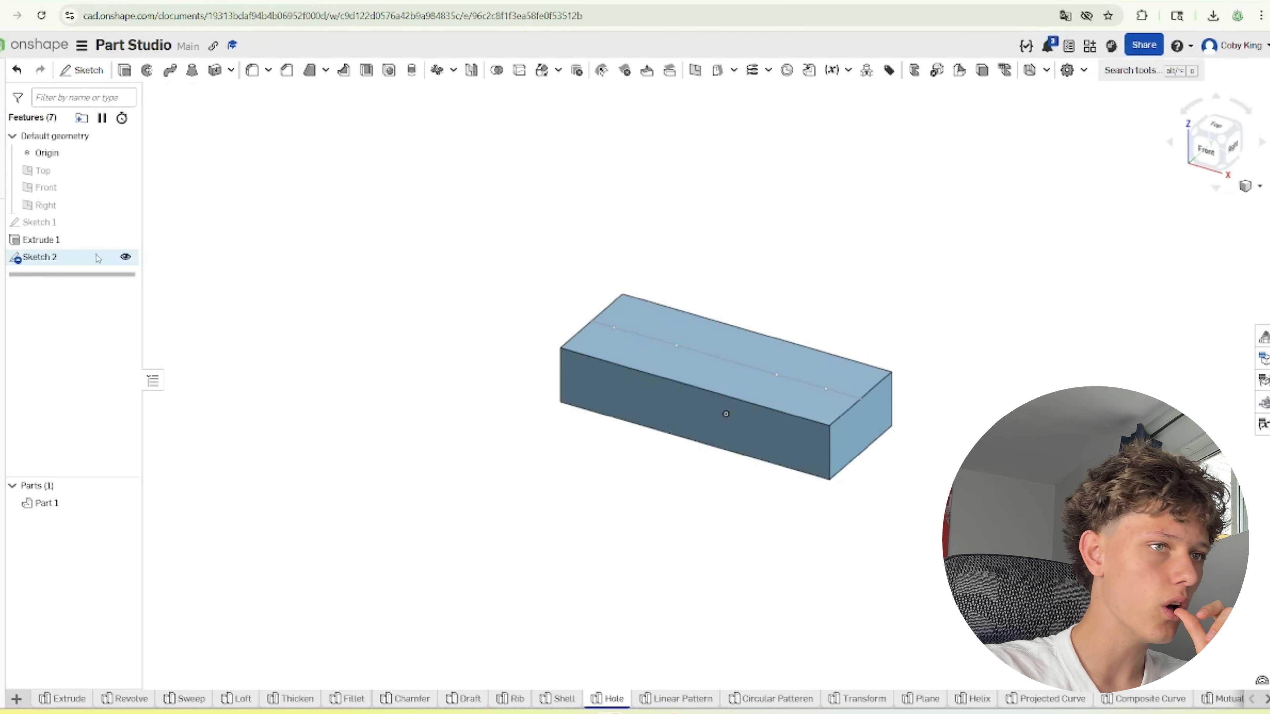
# Edit Sketch 2 to add two more points near the middle of the block's centre line
pyautogui.doubleClick(97, 258)
pyautogui.scroll(5, 692, 345)
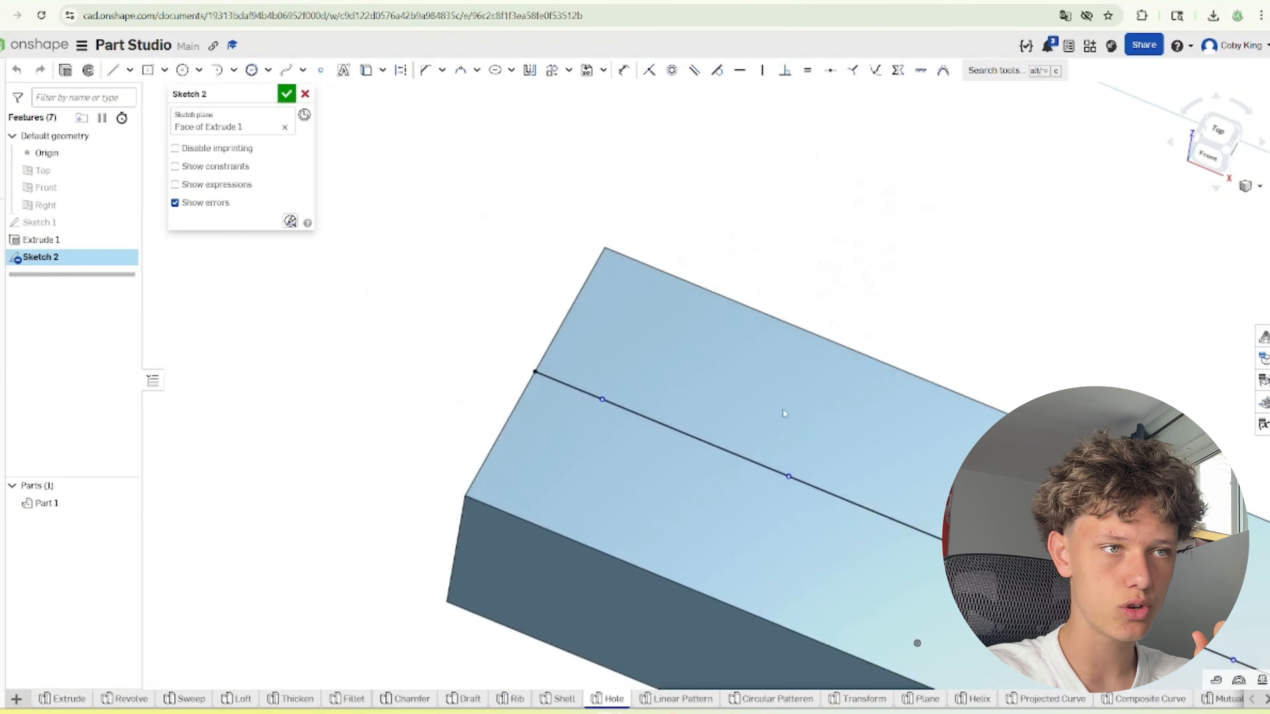
pyautogui.click(316, 73)
pyautogui.scroll(-4, 419, 213)
pyautogui.click(660, 367)
pyautogui.click(687, 378)
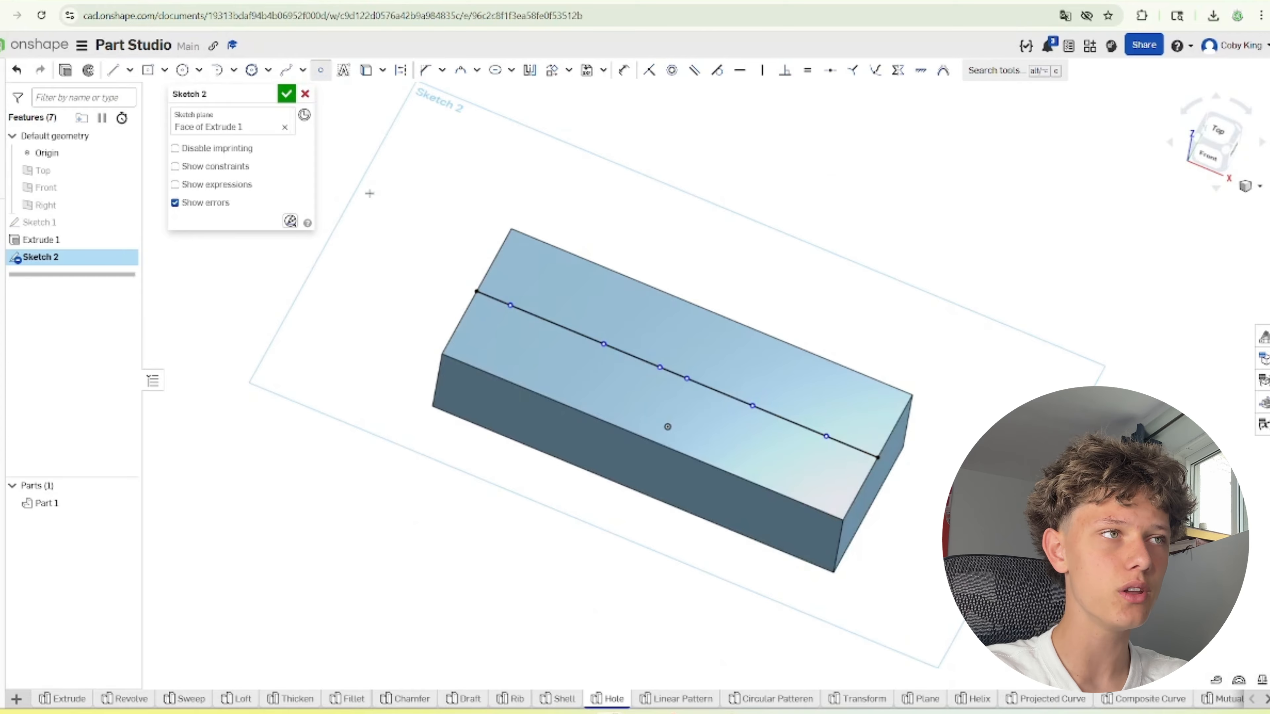
pyautogui.click(286, 93)
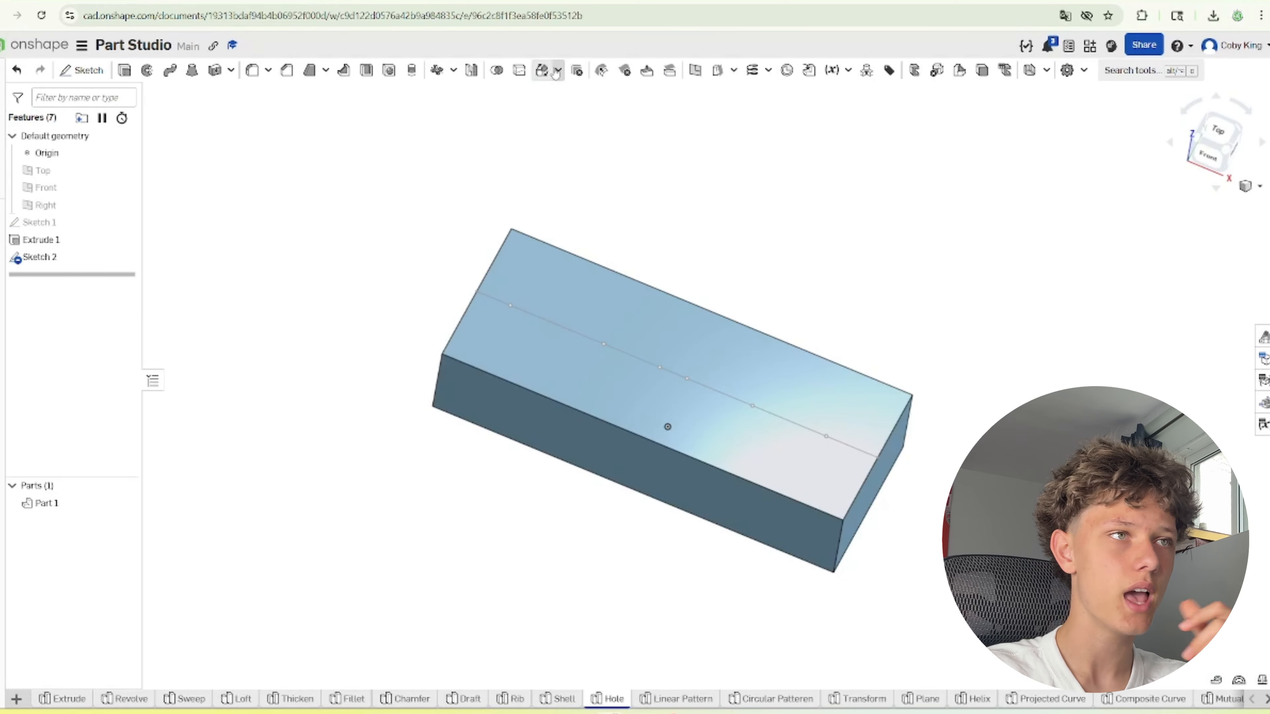
# Create simple drilled 1/4 in holes, blind to 0.5 in deep, at the first three sketch points on the block
pyautogui.scroll(3, 577, 294)
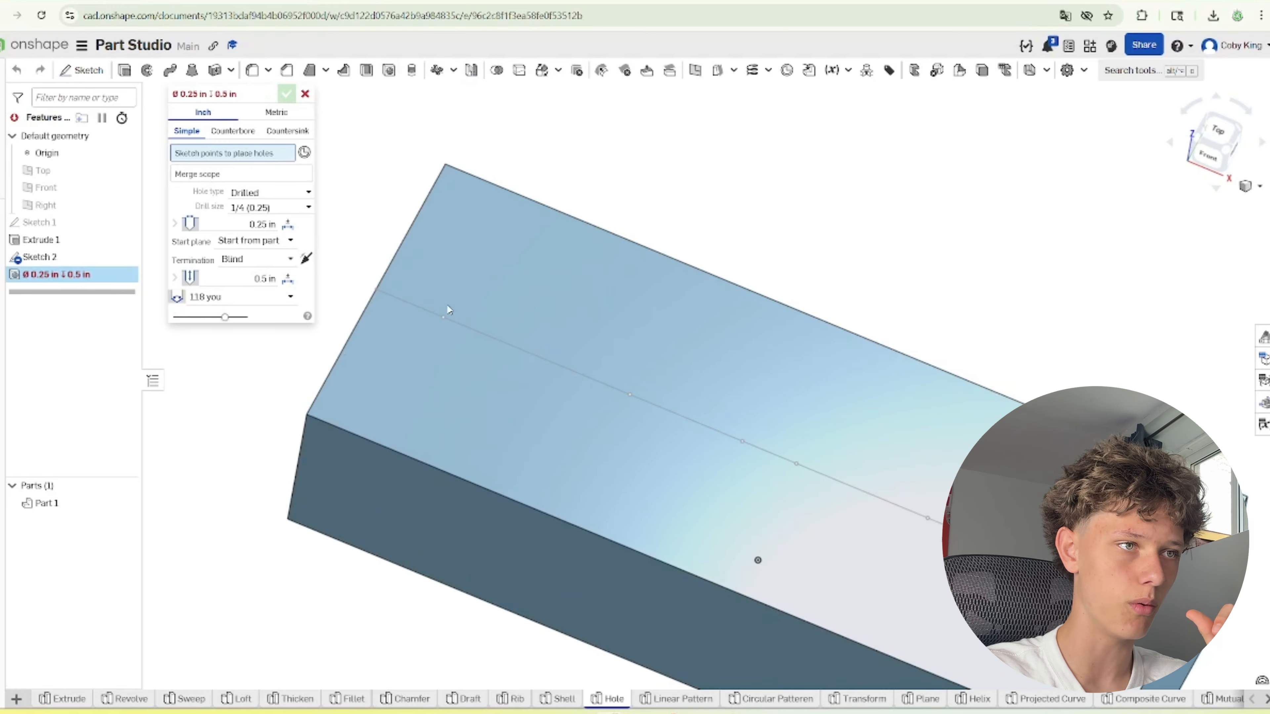
pyautogui.click(444, 319)
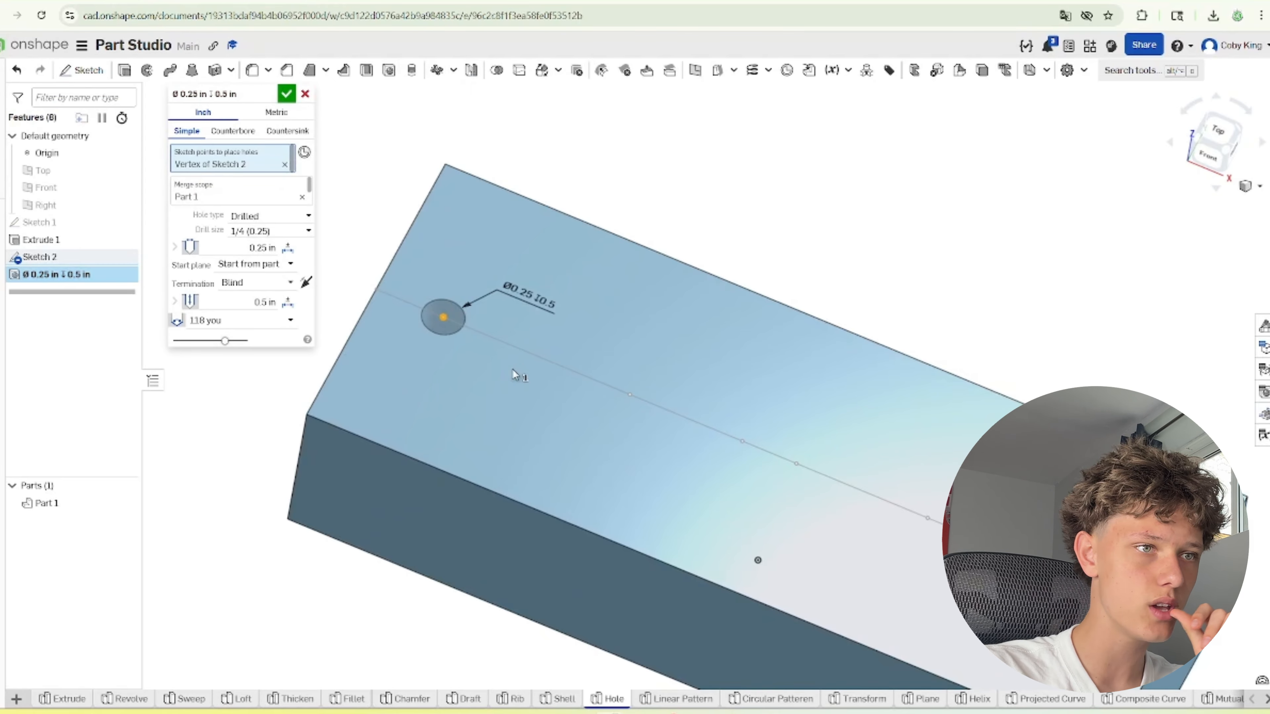
pyautogui.click(615, 398)
pyautogui.click(744, 442)
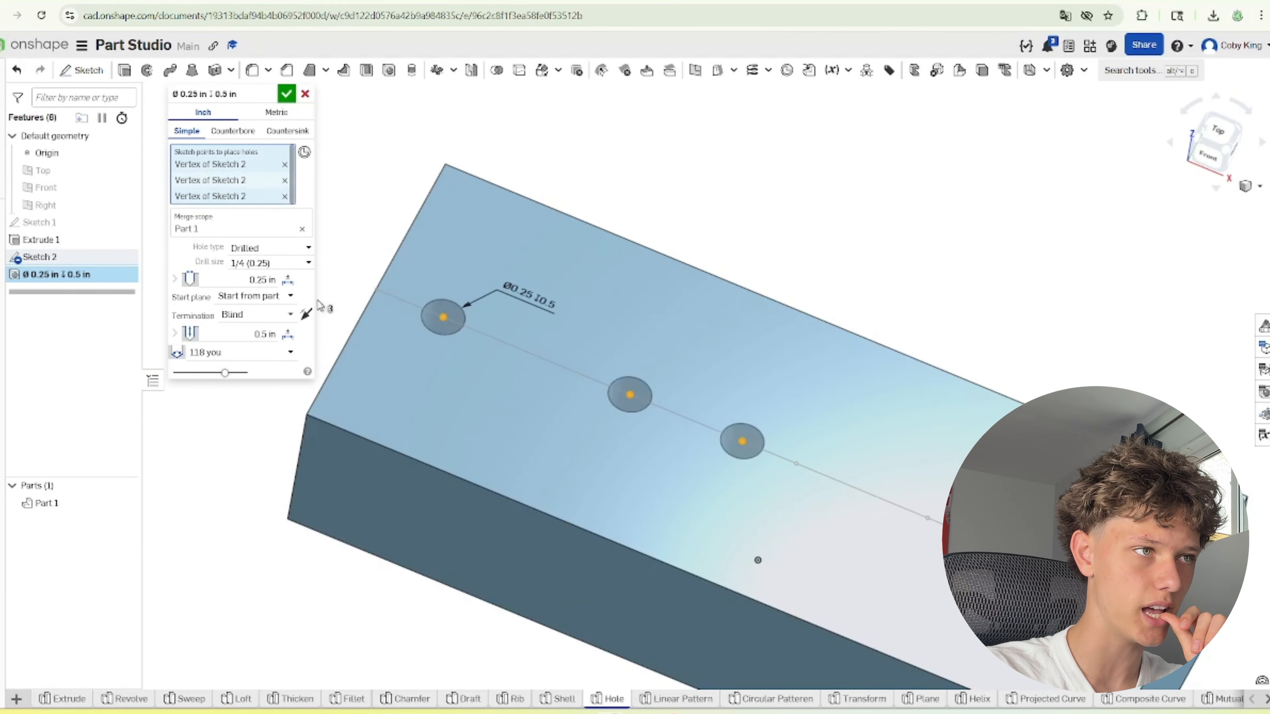
pyautogui.click(258, 249)
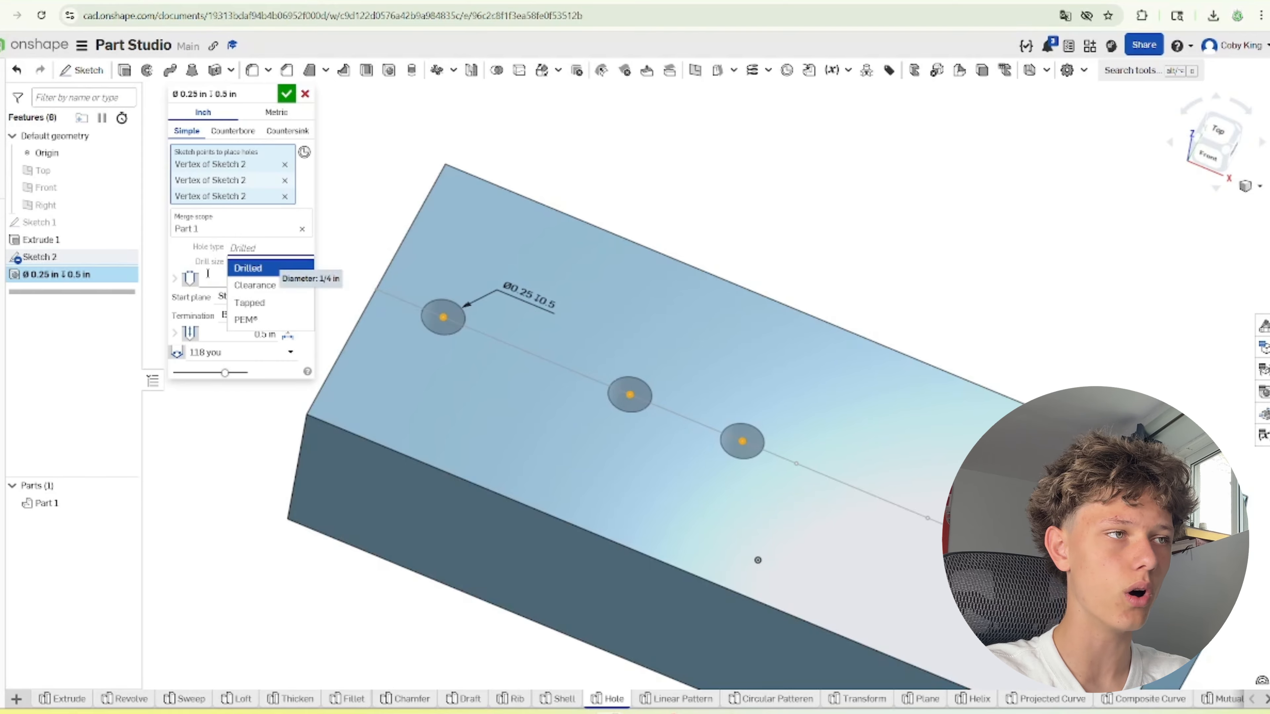
pyautogui.click(233, 265)
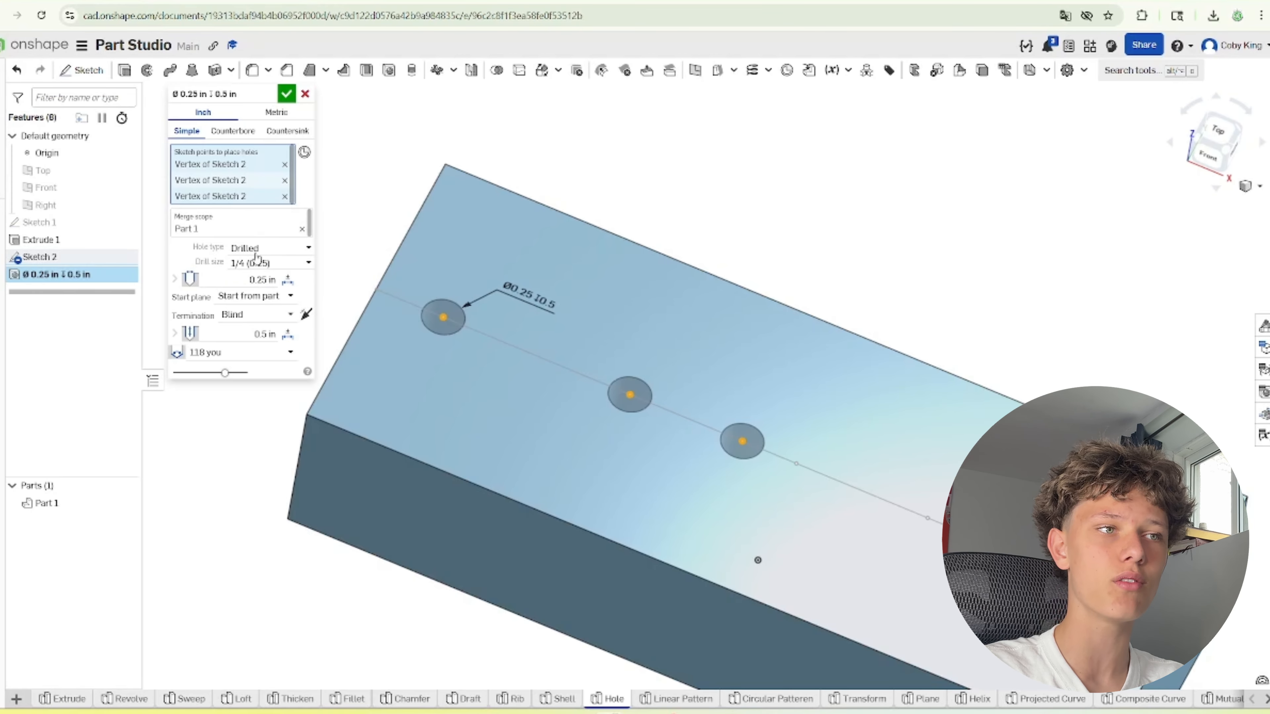
pyautogui.scroll(-2, 644, 387)
pyautogui.scroll(-2, 644, 387)
pyautogui.click(292, 99)
# Examine the three drilled holes and their conical bottoms from several angles
pyautogui.scroll(8, 658, 410)
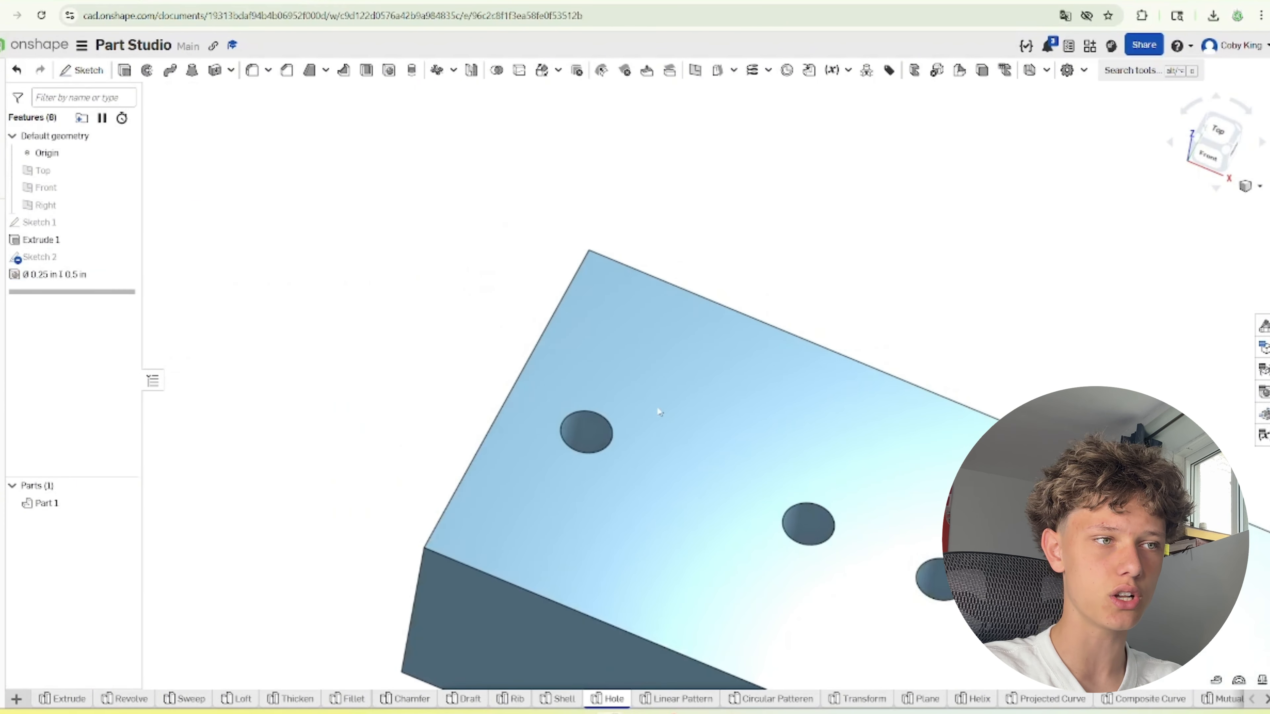
pyautogui.moveTo(659, 416); pyautogui.dragTo(617, 516, button='right')
pyautogui.scroll(-6, 618, 516)
pyautogui.scroll(-2, 539, 550)
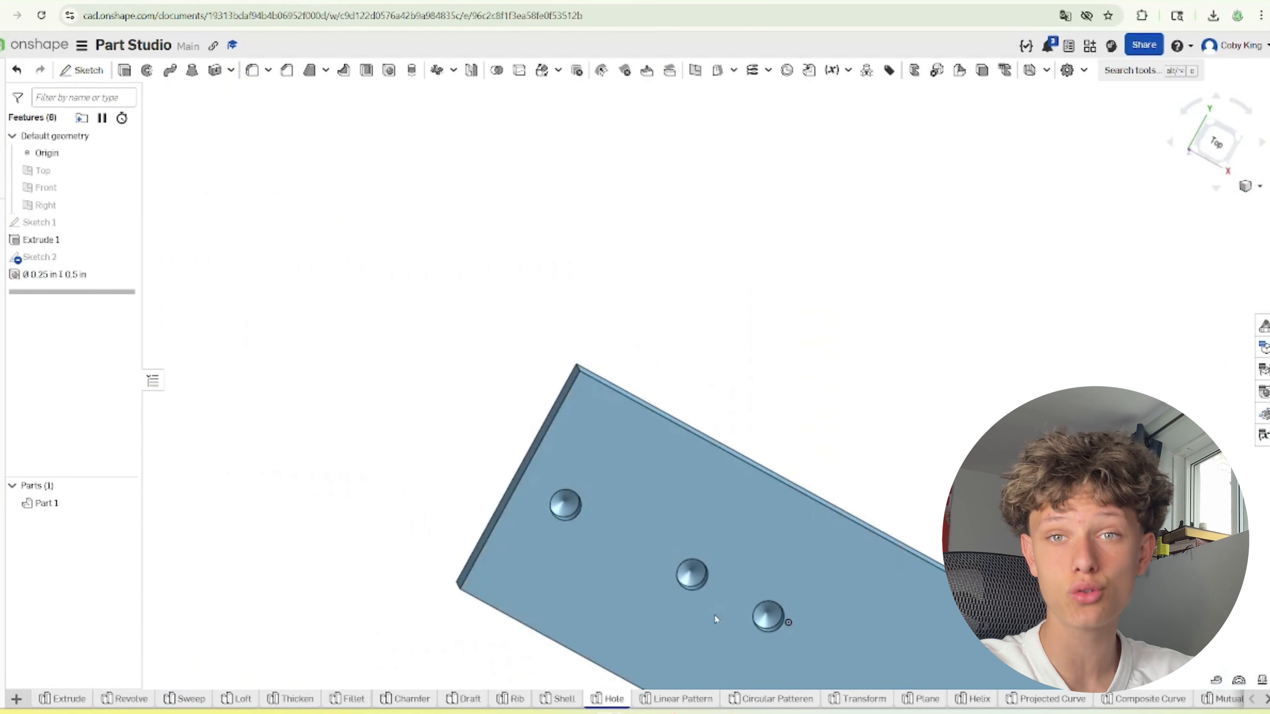
pyautogui.moveTo(717, 616); pyautogui.dragTo(751, 591, button='right')
pyautogui.scroll(-5, 695, 570)
pyautogui.scroll(5, 700, 578)
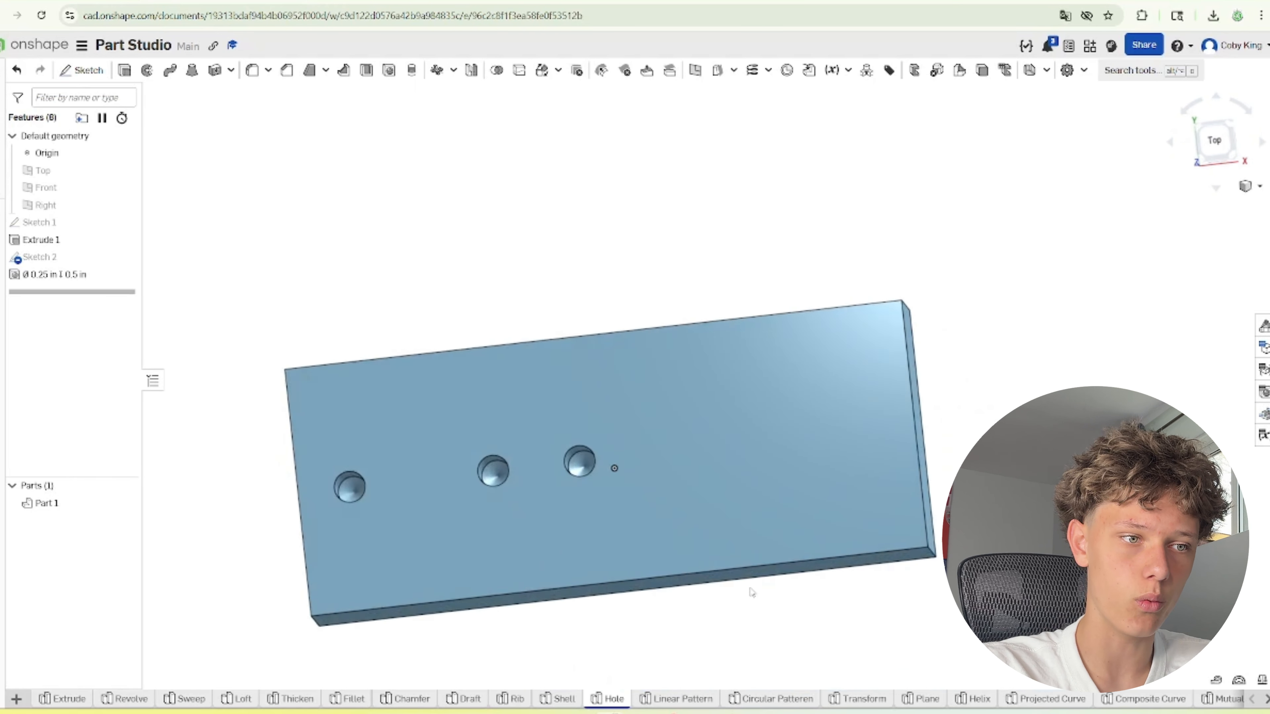
pyautogui.scroll(-3, 701, 575)
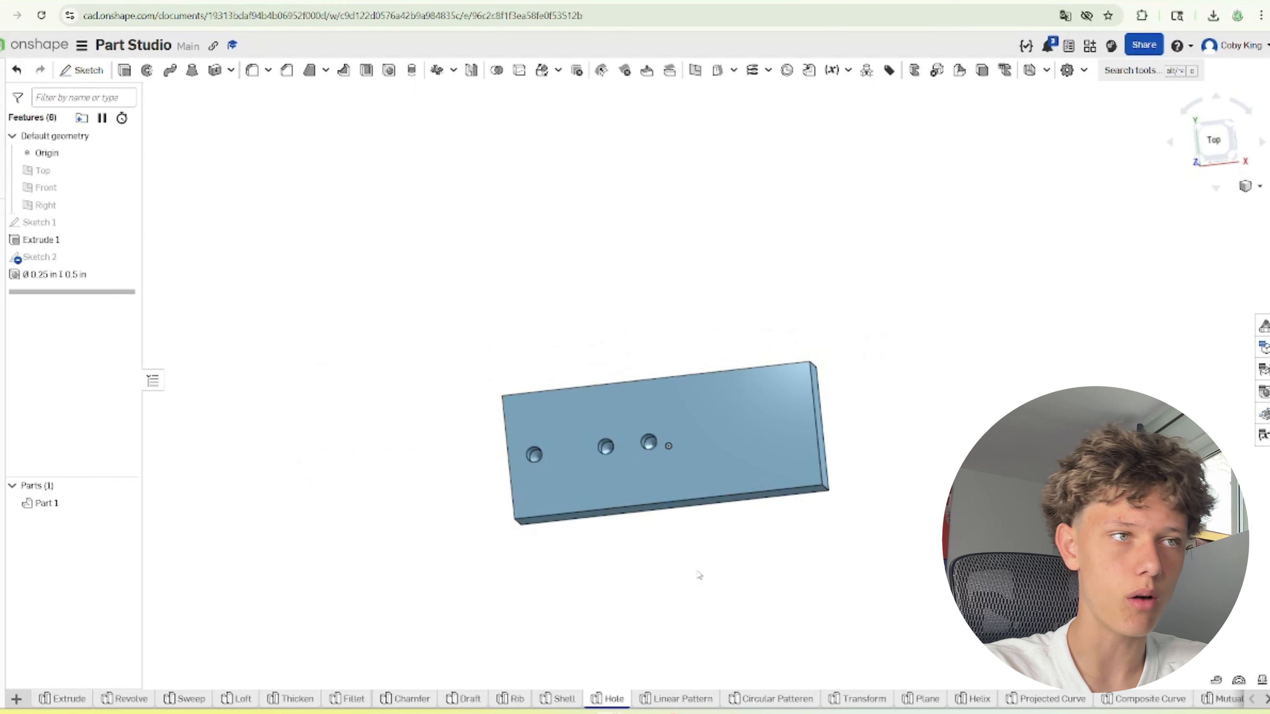
pyautogui.scroll(4, 748, 559)
pyautogui.moveTo(748, 559); pyautogui.dragTo(693, 670, button='right')
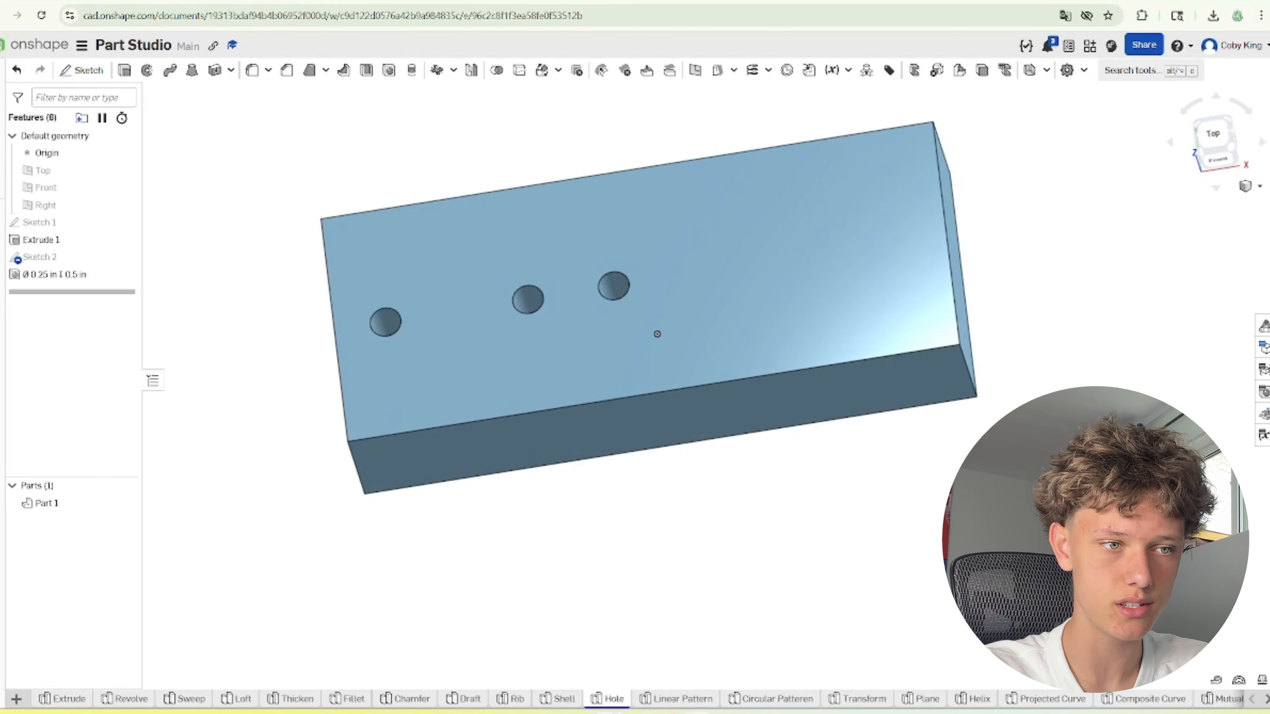
# Open the Linear Pattern Part Studio
pyautogui.click(680, 700)
pyautogui.scroll(-5, 518, 409)
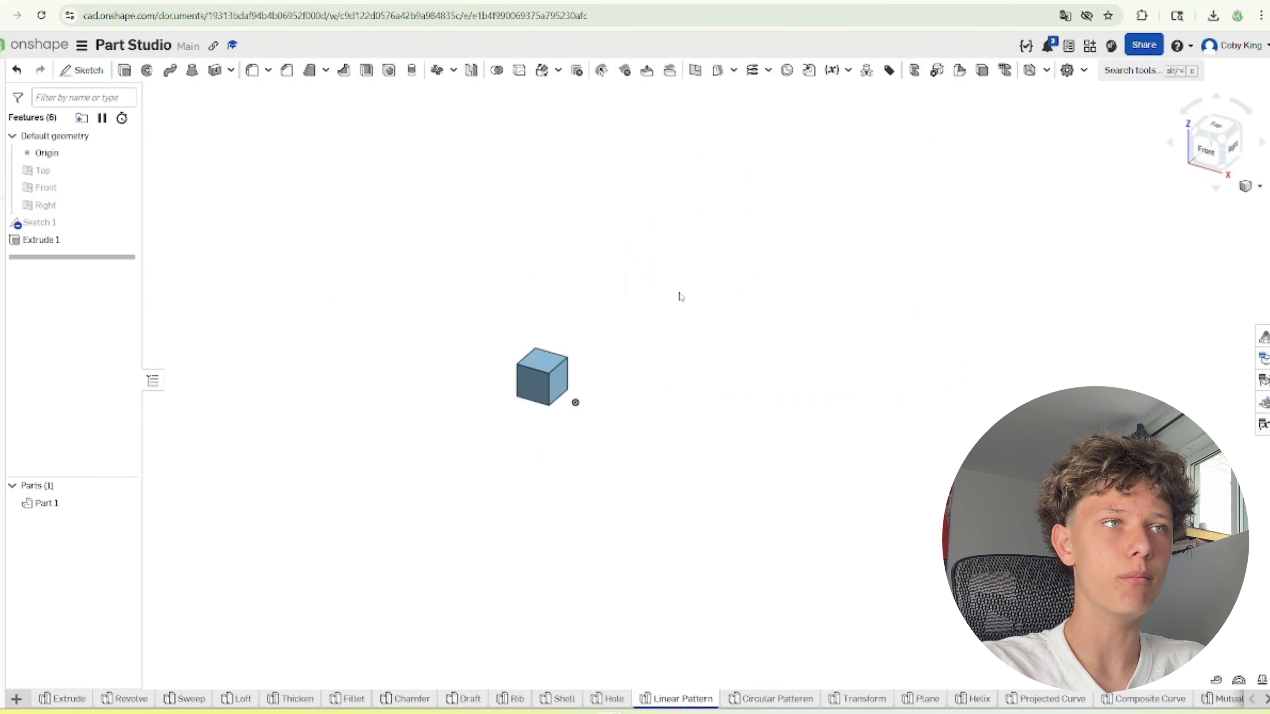
pyautogui.scroll(5, 622, 325)
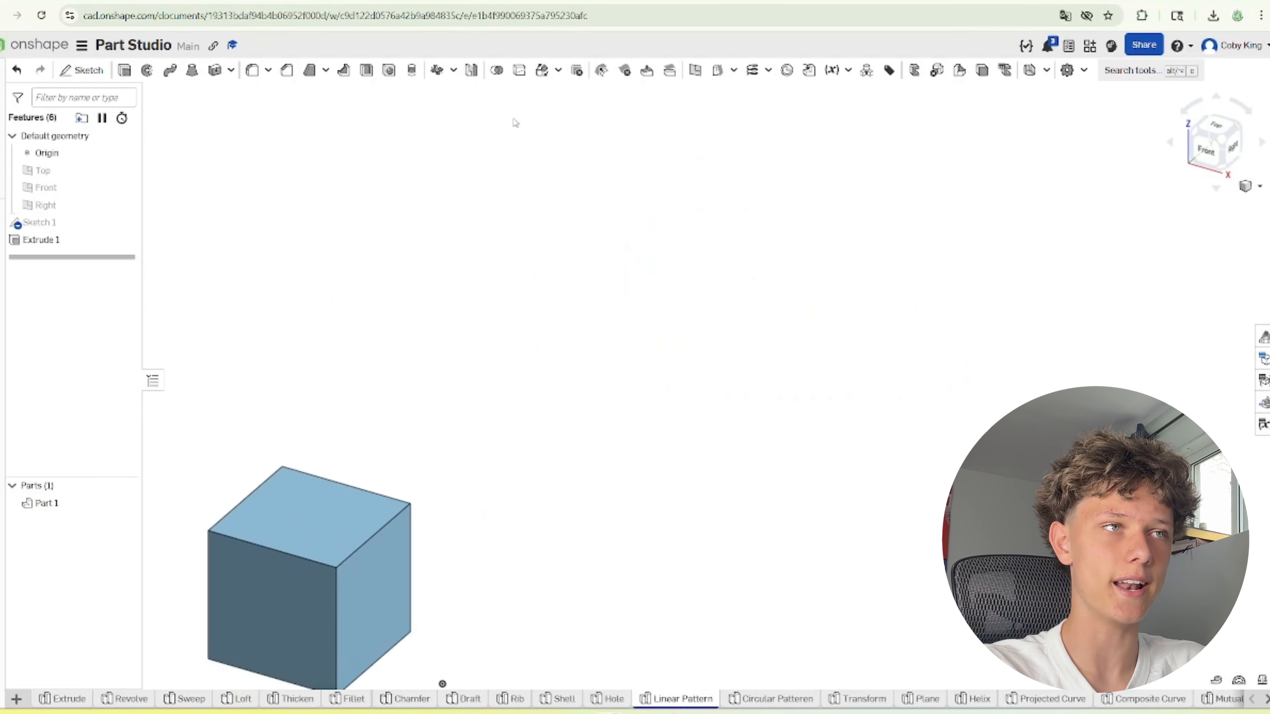
pyautogui.click(453, 70)
pyautogui.click(440, 91)
pyautogui.scroll(-5, 529, 394)
pyautogui.scroll(3, 501, 459)
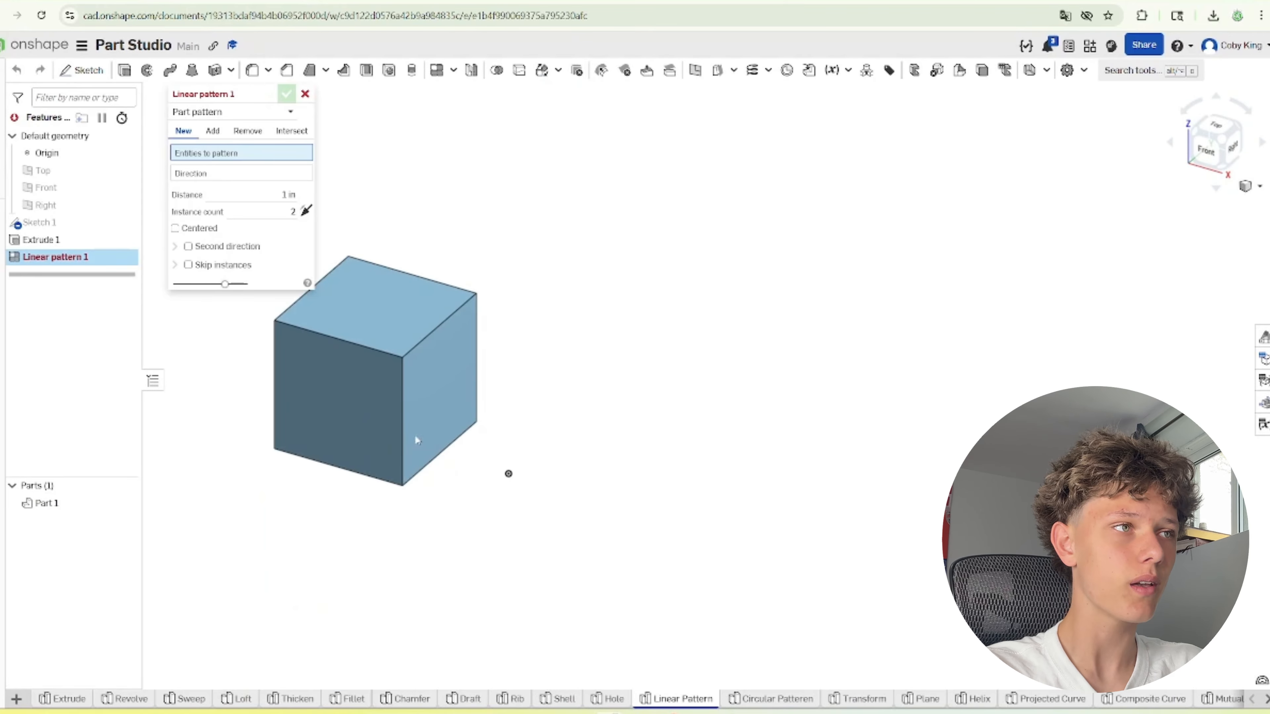
pyautogui.scroll(-4, 616, 330)
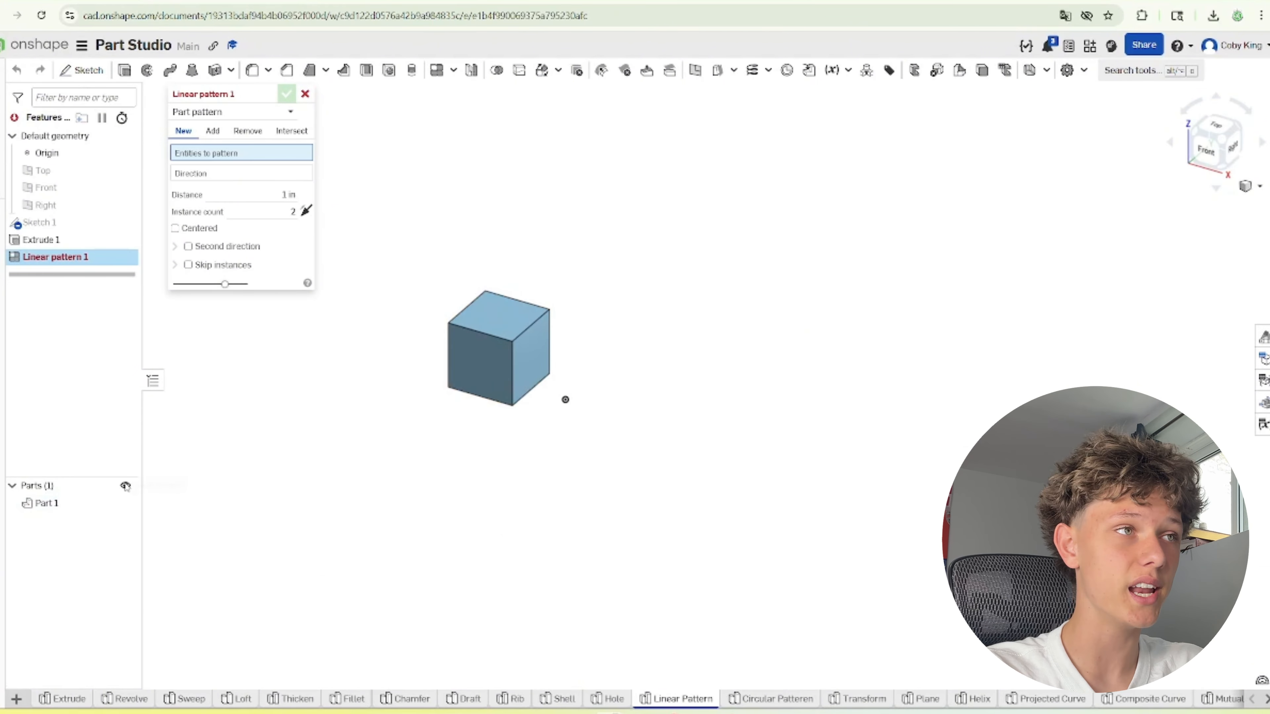
pyautogui.click(305, 94)
pyautogui.click(82, 70)
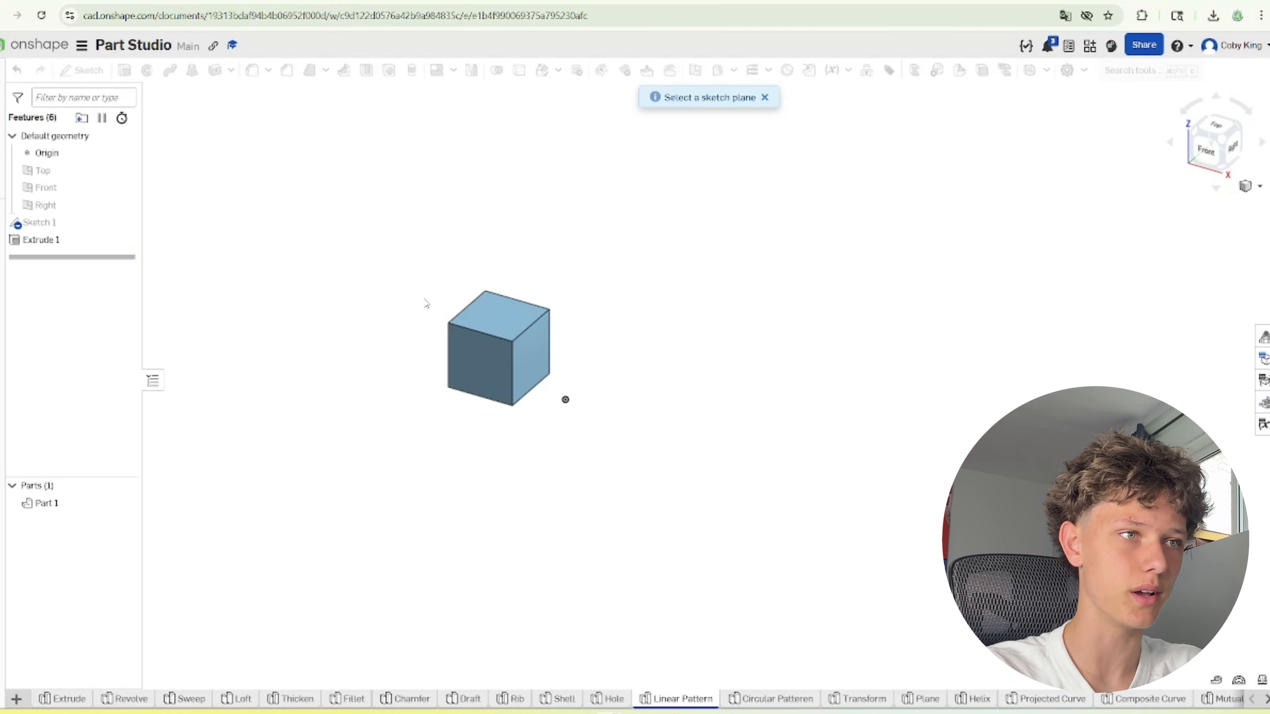
pyautogui.click(305, 94)
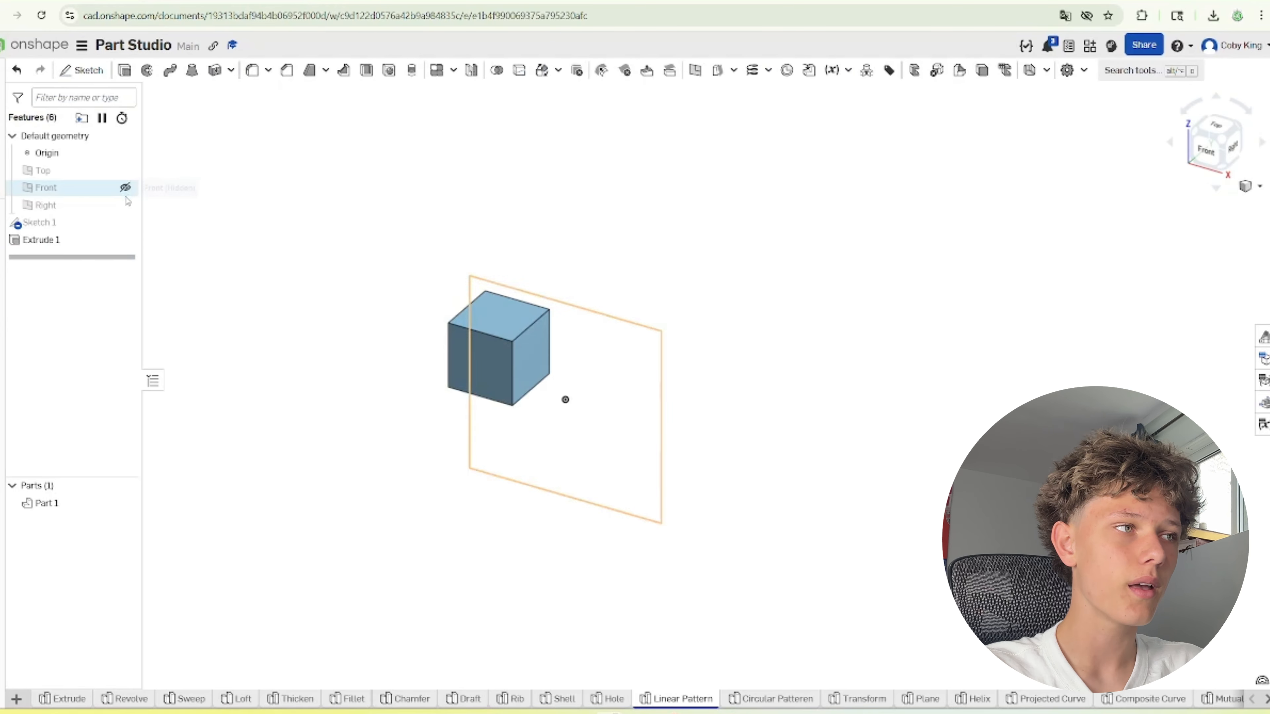
# Edit Sketch 1 to add a centre-point rectangle about 4.2 in by 2 in beside the existing square, beyond the origin
pyautogui.doubleClick(40, 223)
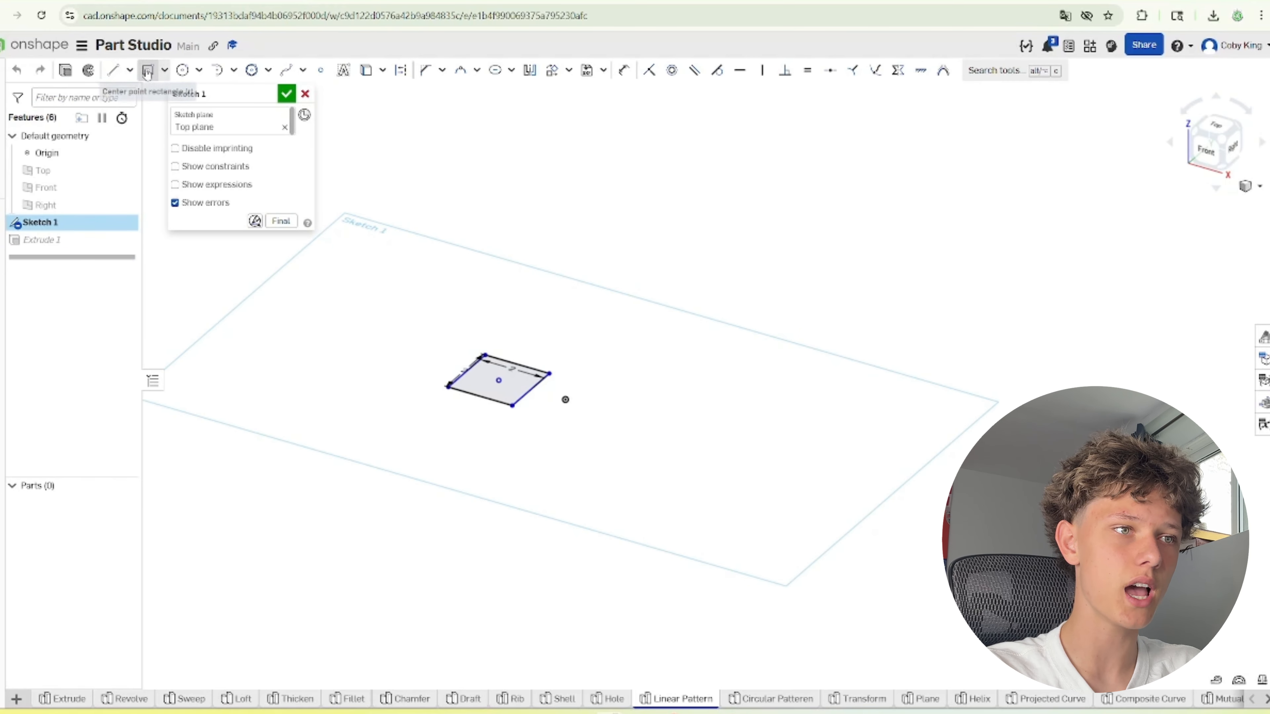
pyautogui.click(147, 70)
pyautogui.click(658, 447)
pyautogui.click(560, 420)
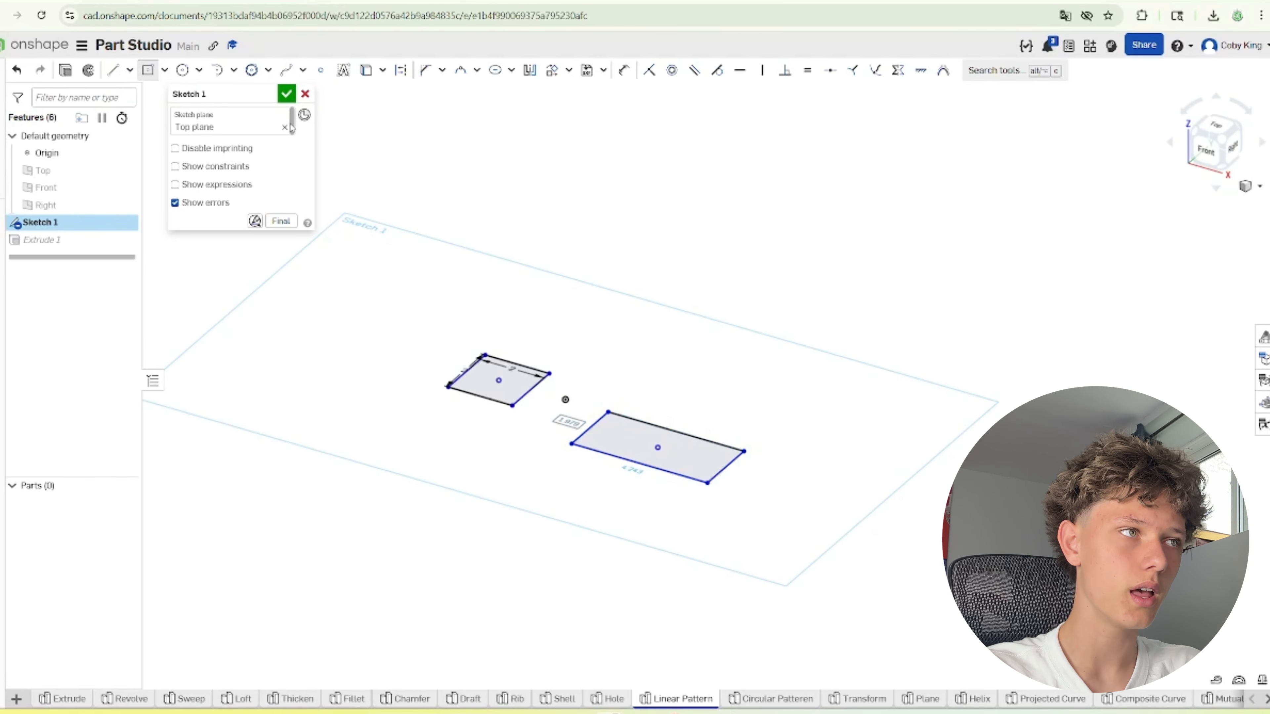
pyautogui.click(286, 94)
# Edit Extrude 1 to include the new rectangle as a second solid block, and select the cube's top face
pyautogui.doubleClick(59, 240)
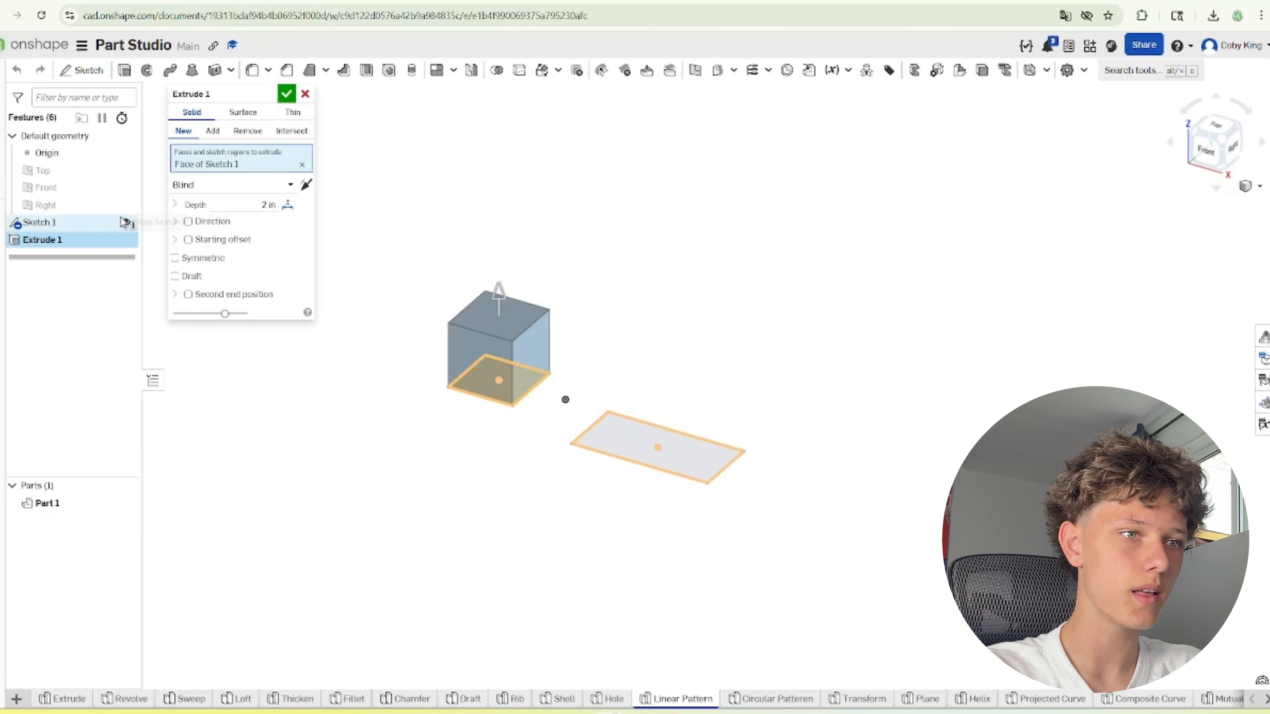
pyautogui.click(287, 94)
pyautogui.click(508, 314)
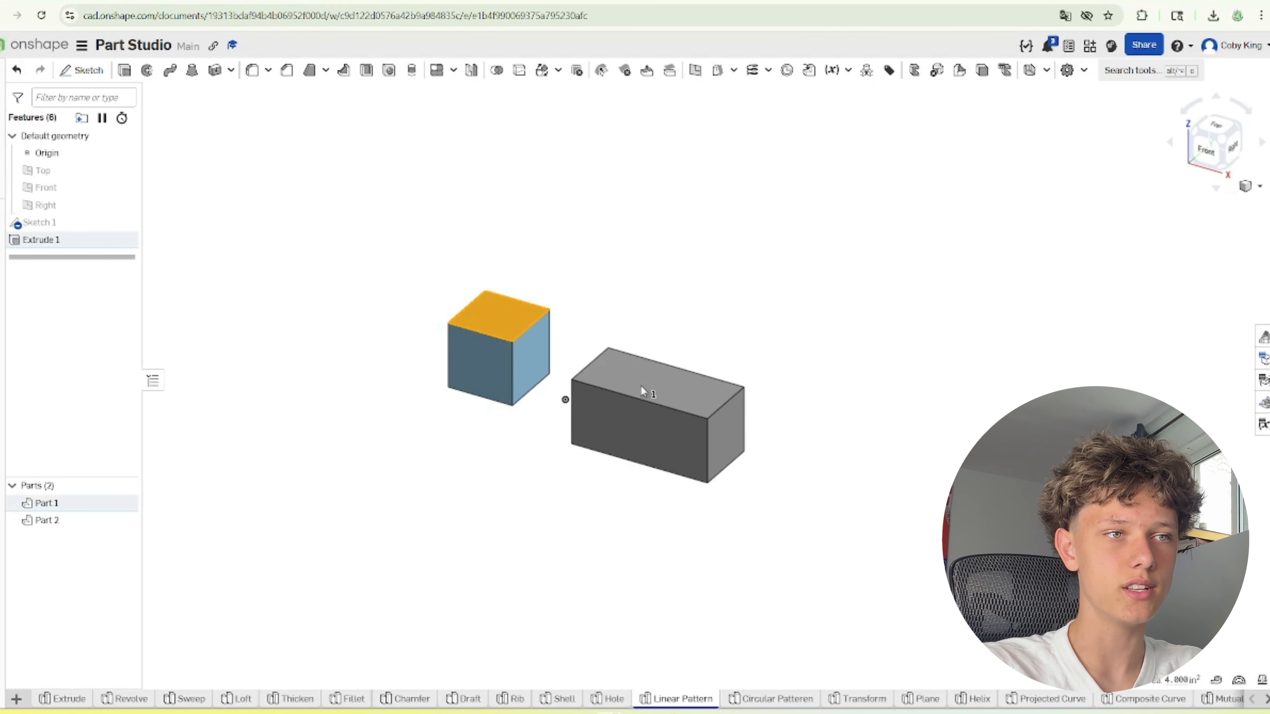
# Start a linear part pattern of the cube and the long block, directed by the long block's end face
pyautogui.click(643, 389)
pyautogui.click(642, 388)
pyautogui.click(609, 470)
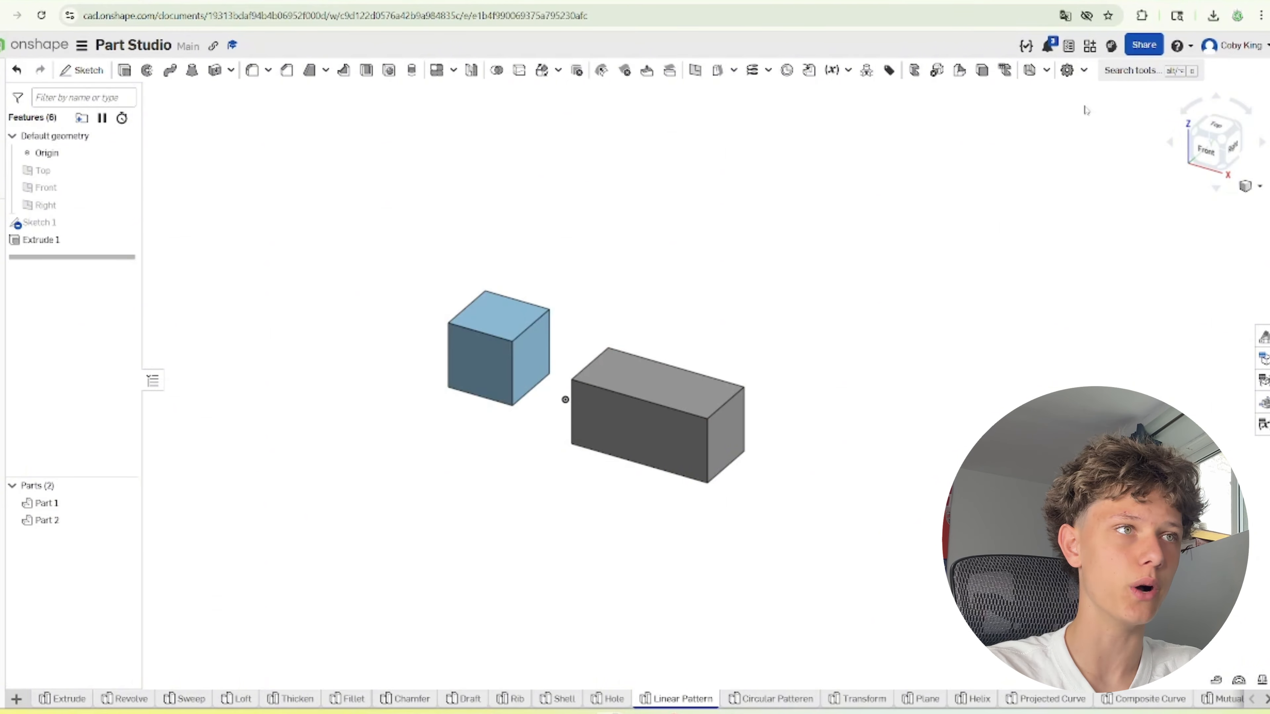
pyautogui.click(437, 70)
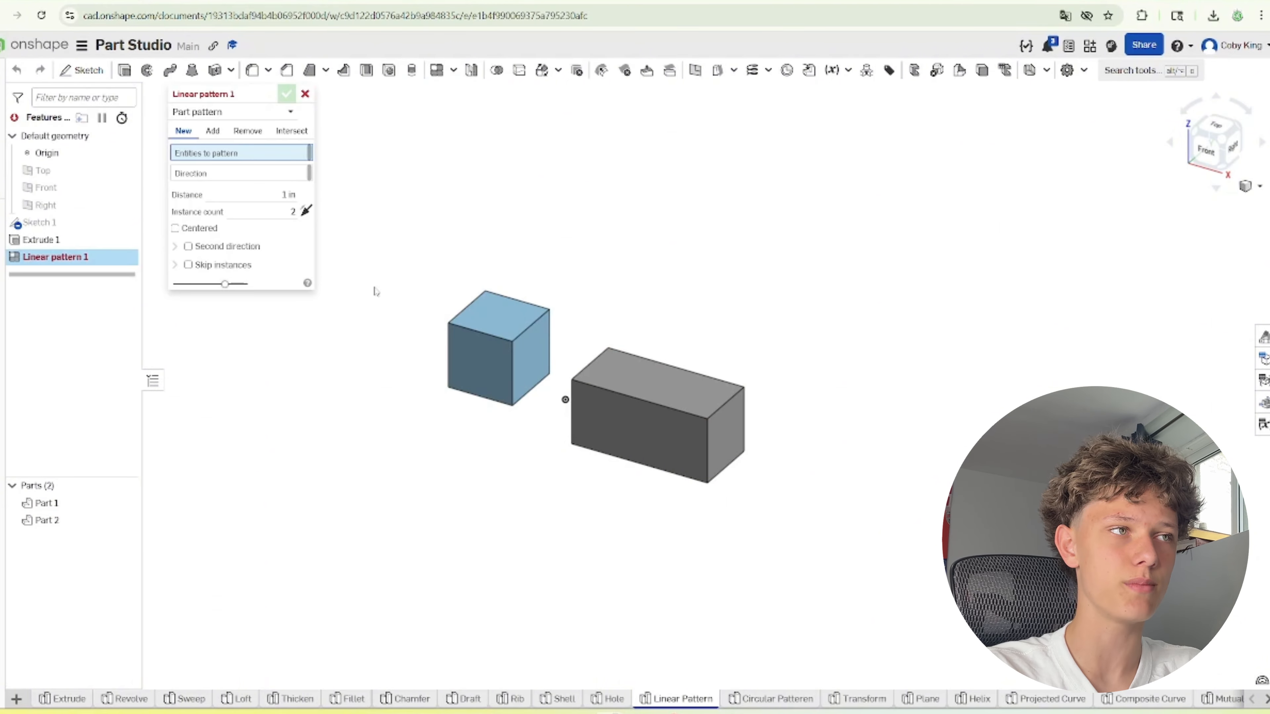
pyautogui.click(498, 338)
pyautogui.click(620, 408)
pyautogui.click(188, 203)
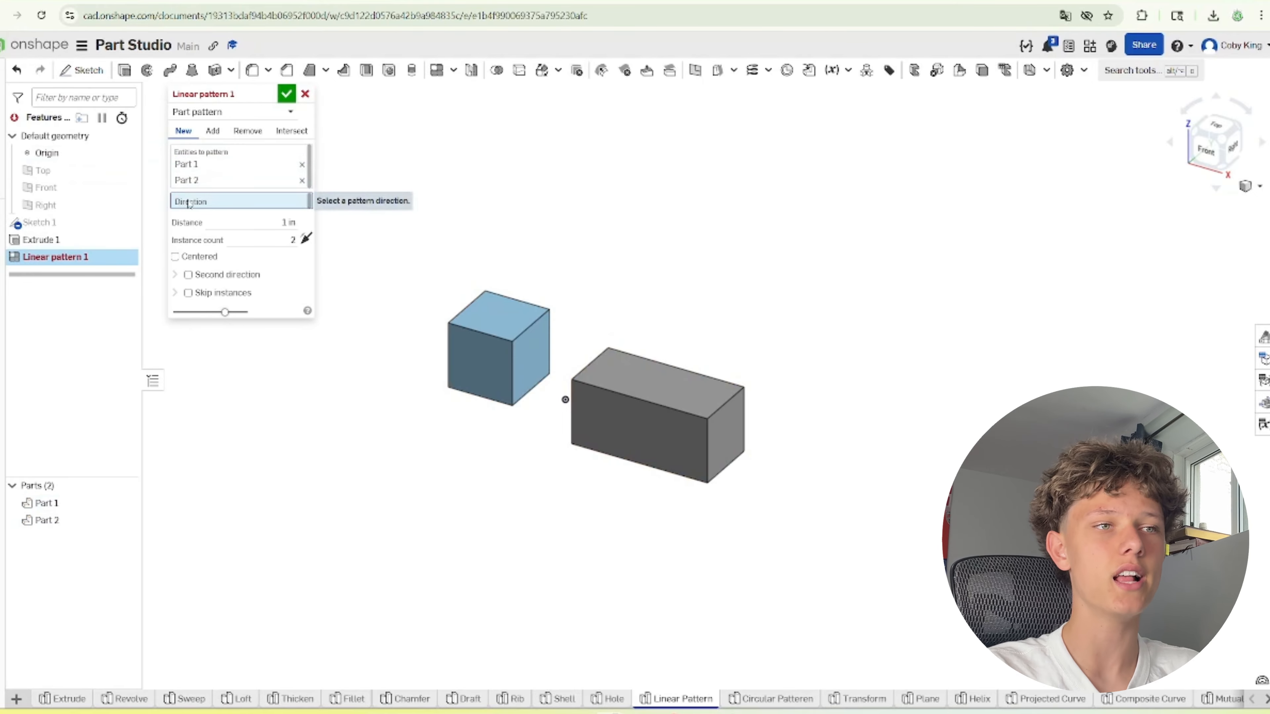
pyautogui.scroll(-3, 431, 446)
pyautogui.click(615, 445)
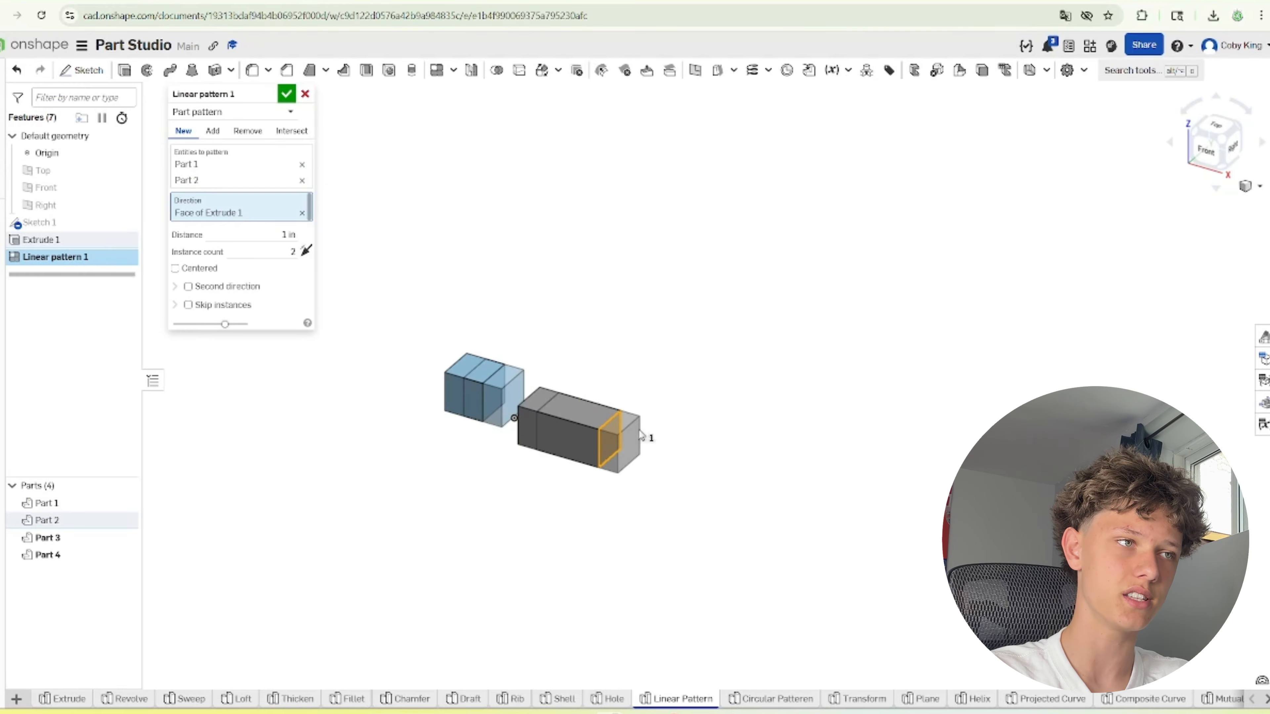
# Set the linear pattern's distance to 10 in and its instance count to 3
pyautogui.click(274, 236)
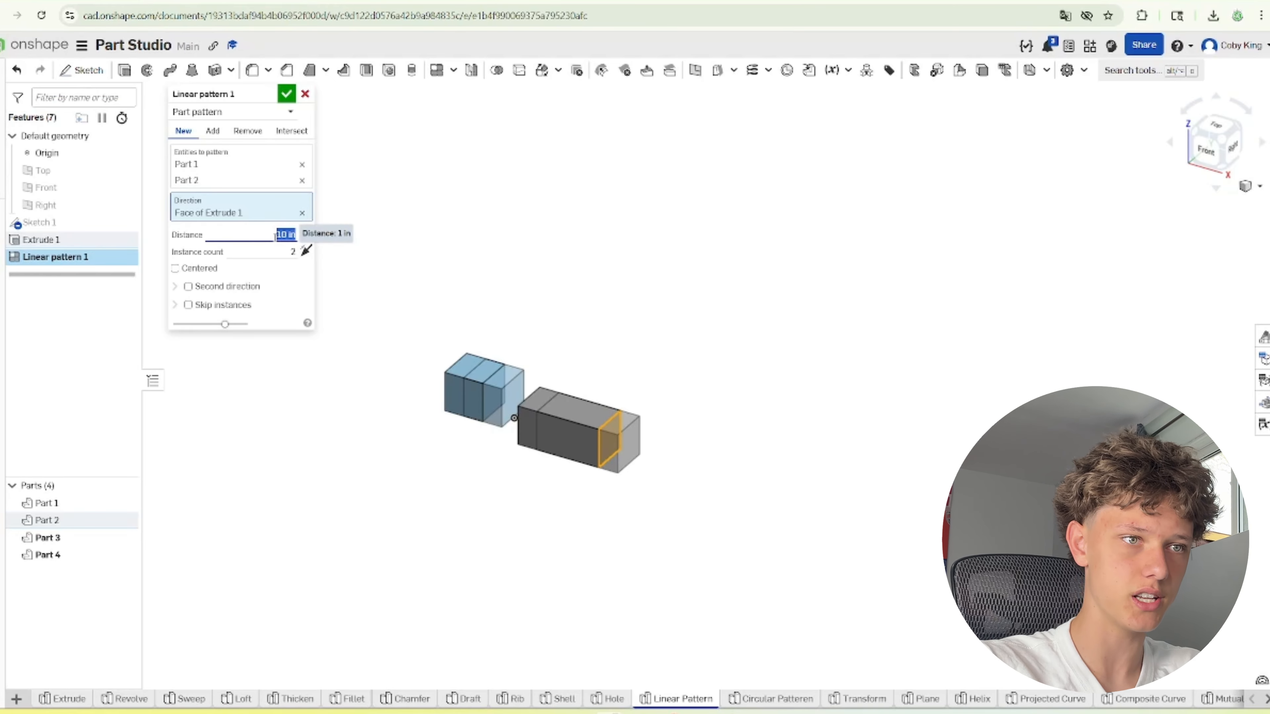
pyautogui.click(290, 253)
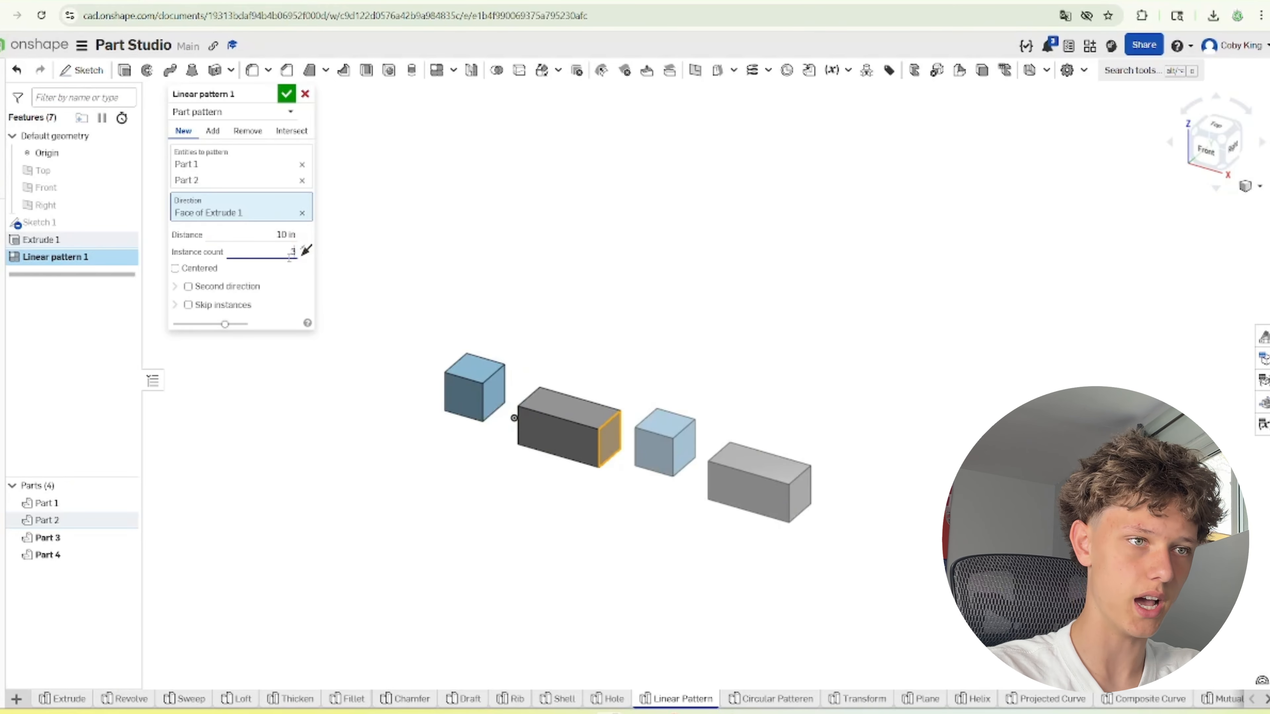
pyautogui.press('Return')
pyautogui.scroll(-4, 602, 403)
pyautogui.moveTo(766, 411); pyautogui.dragTo(783, 433, button='right')
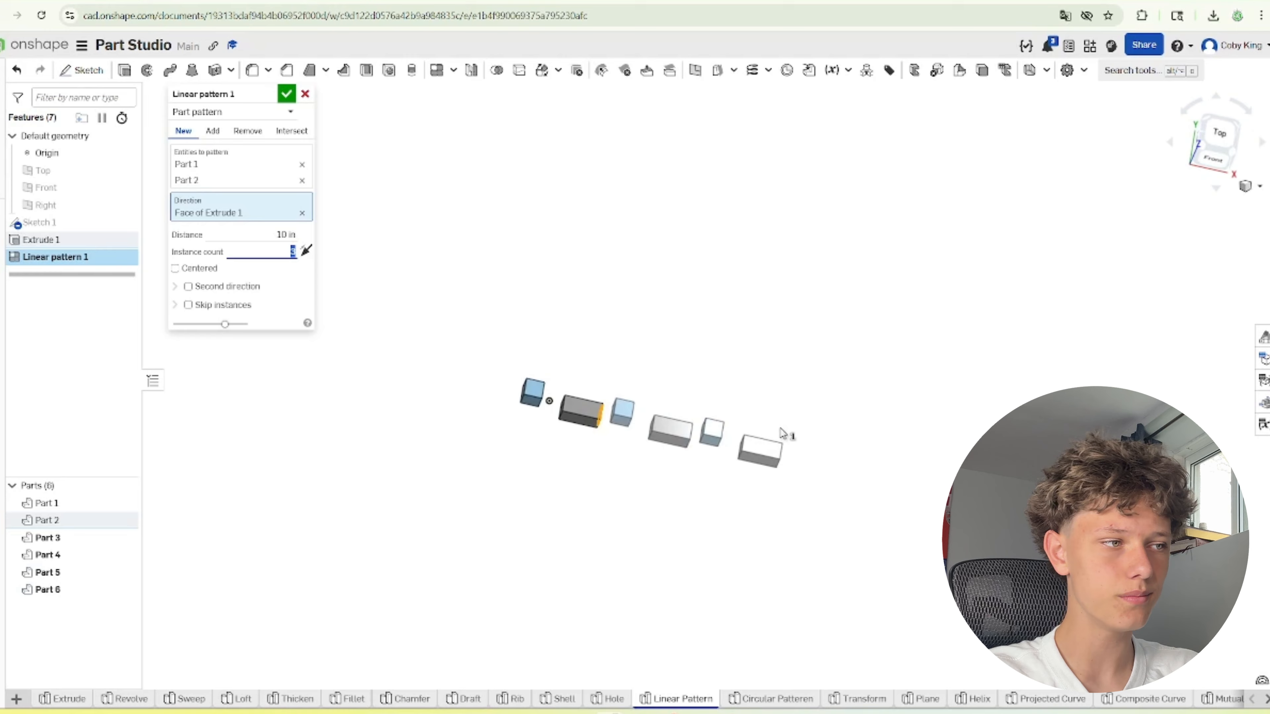
# Add a second pattern direction from the long block's front face with 5 in distance and 2 instances, and accept the pattern
pyautogui.click(187, 286)
pyautogui.scroll(3, 564, 418)
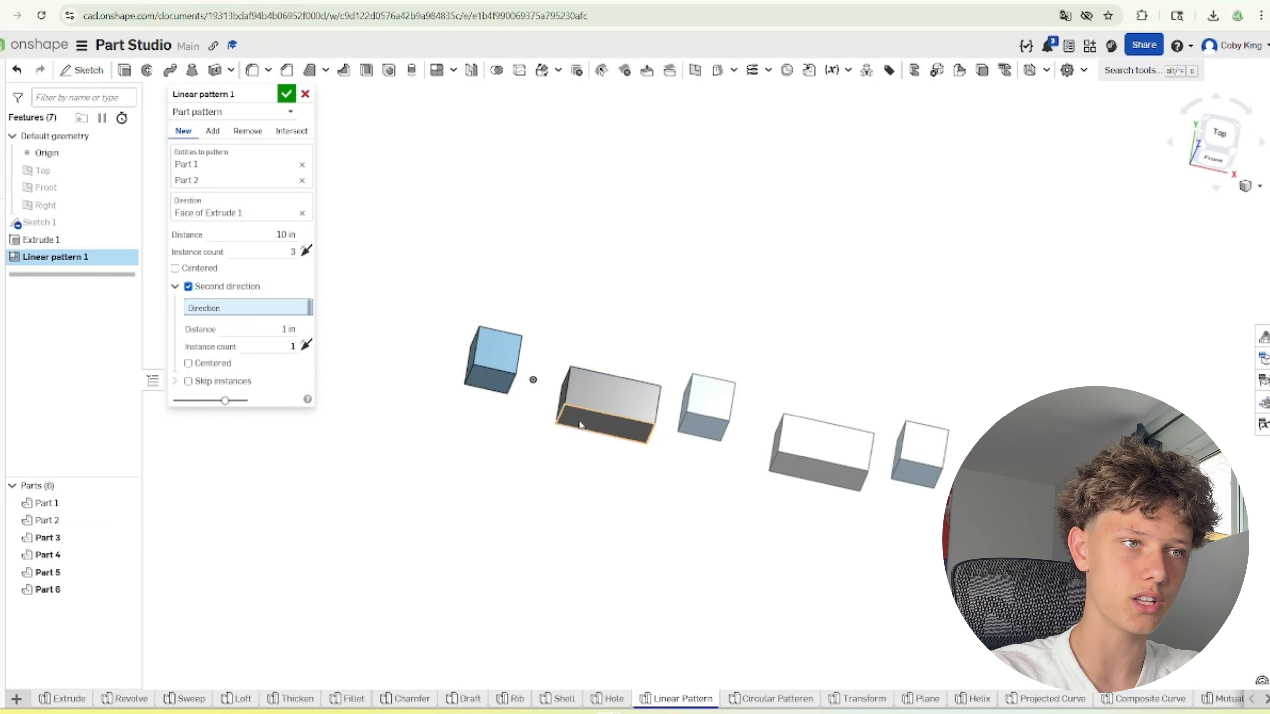
pyautogui.click(586, 427)
pyautogui.click(270, 344)
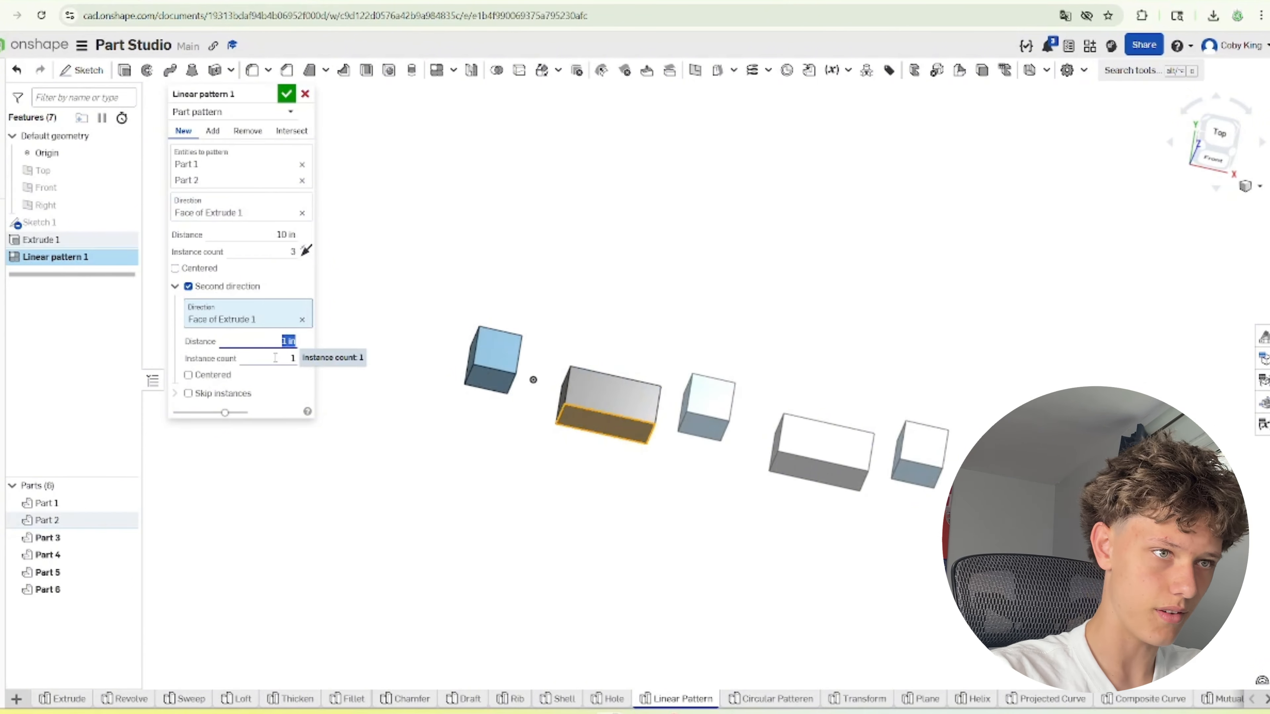
pyautogui.click(275, 358)
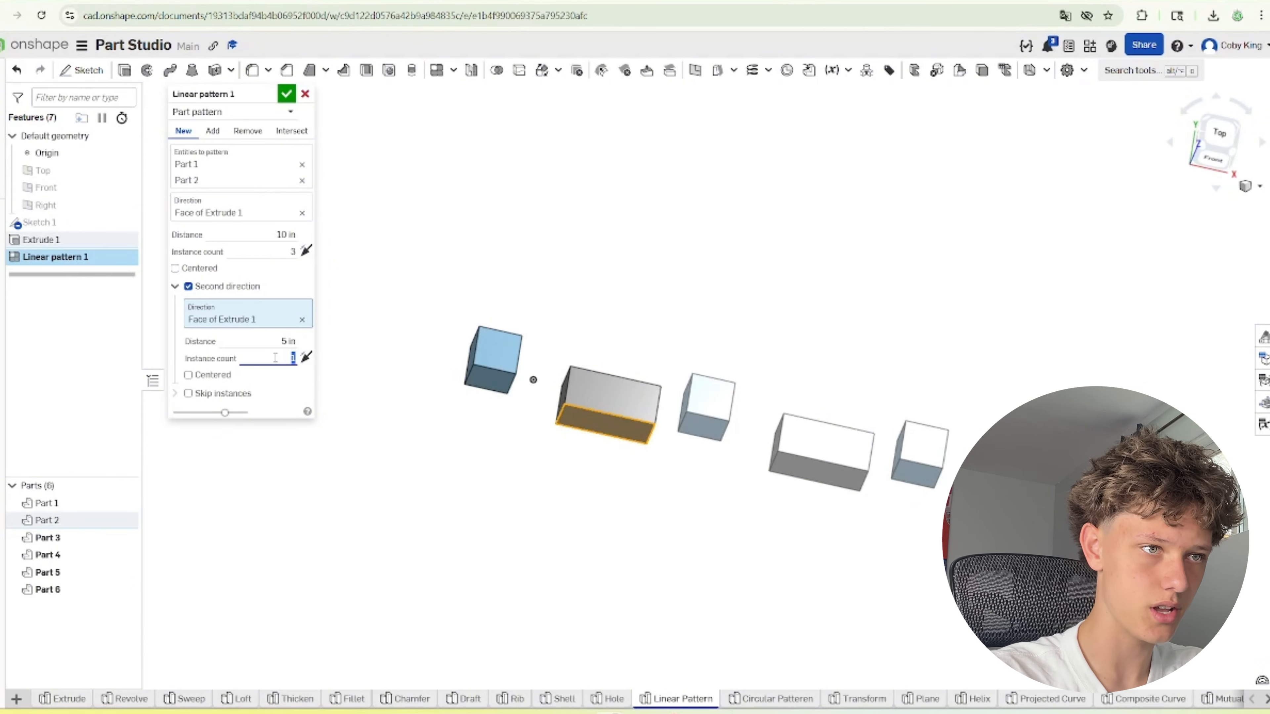
pyautogui.write('2')
pyautogui.click(286, 94)
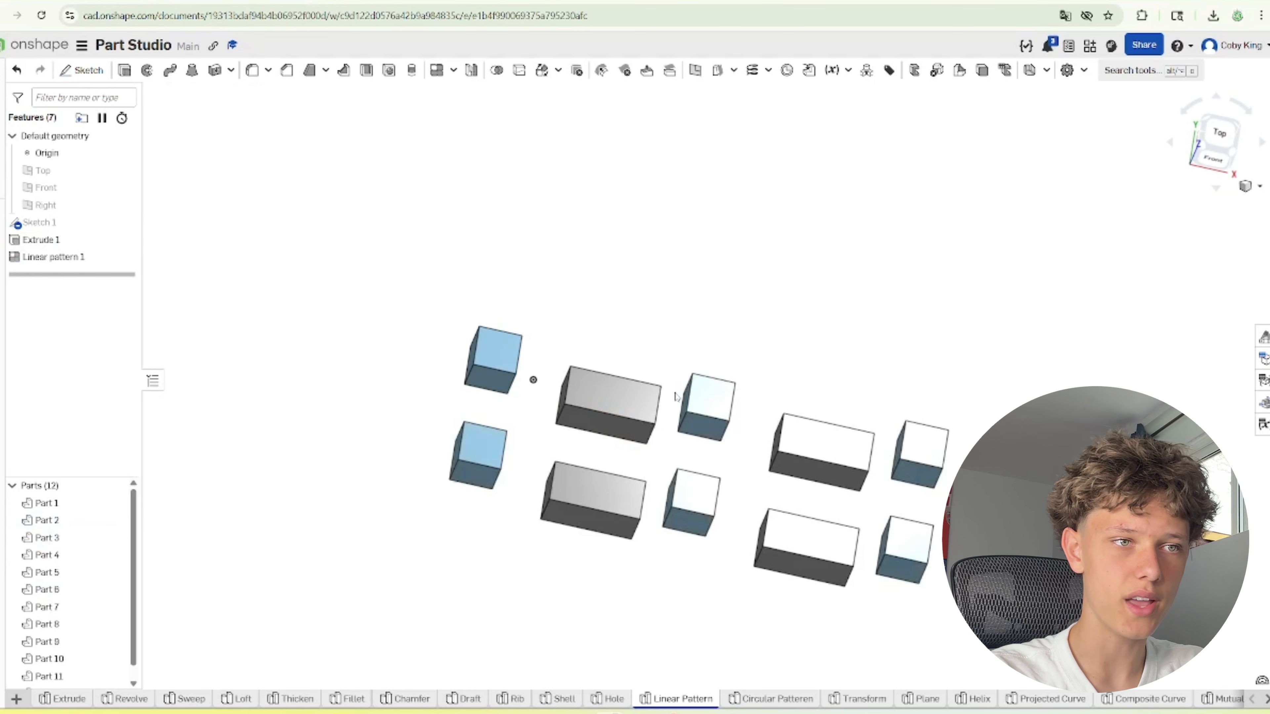
pyautogui.scroll(-3, 766, 297)
pyautogui.moveTo(765, 297); pyautogui.dragTo(745, 351, button='right')
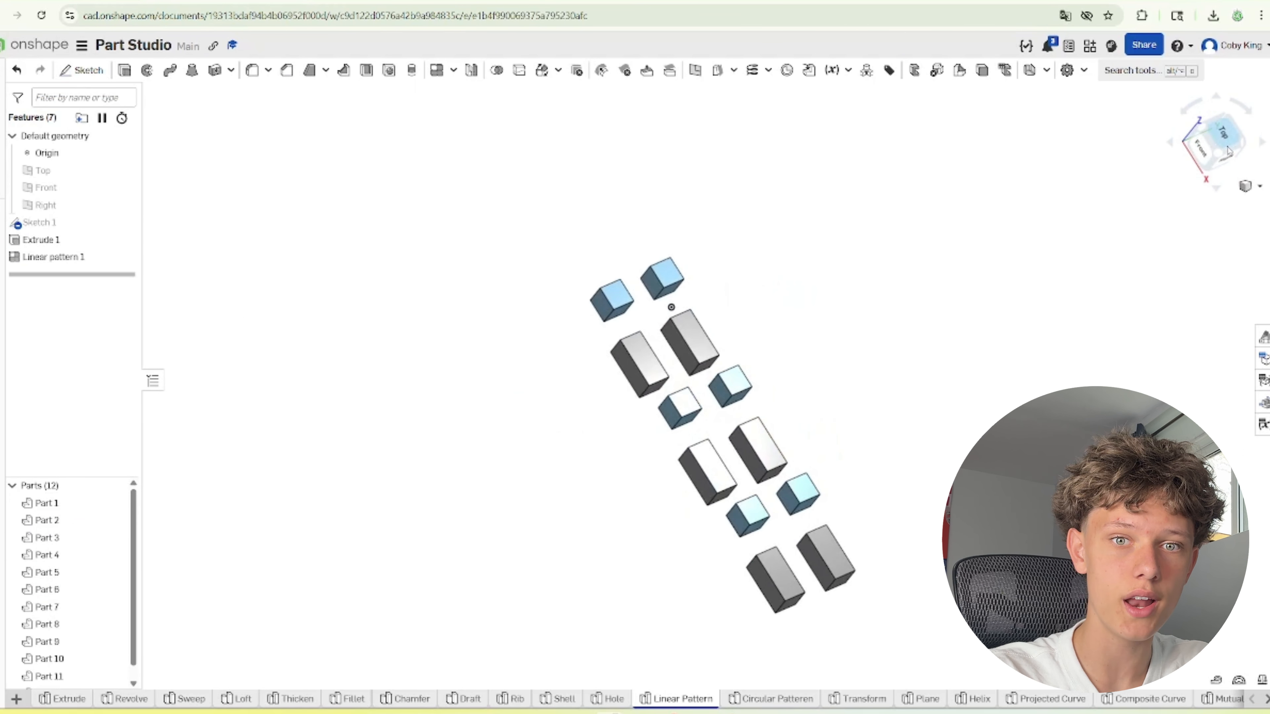
pyautogui.click(1212, 162)
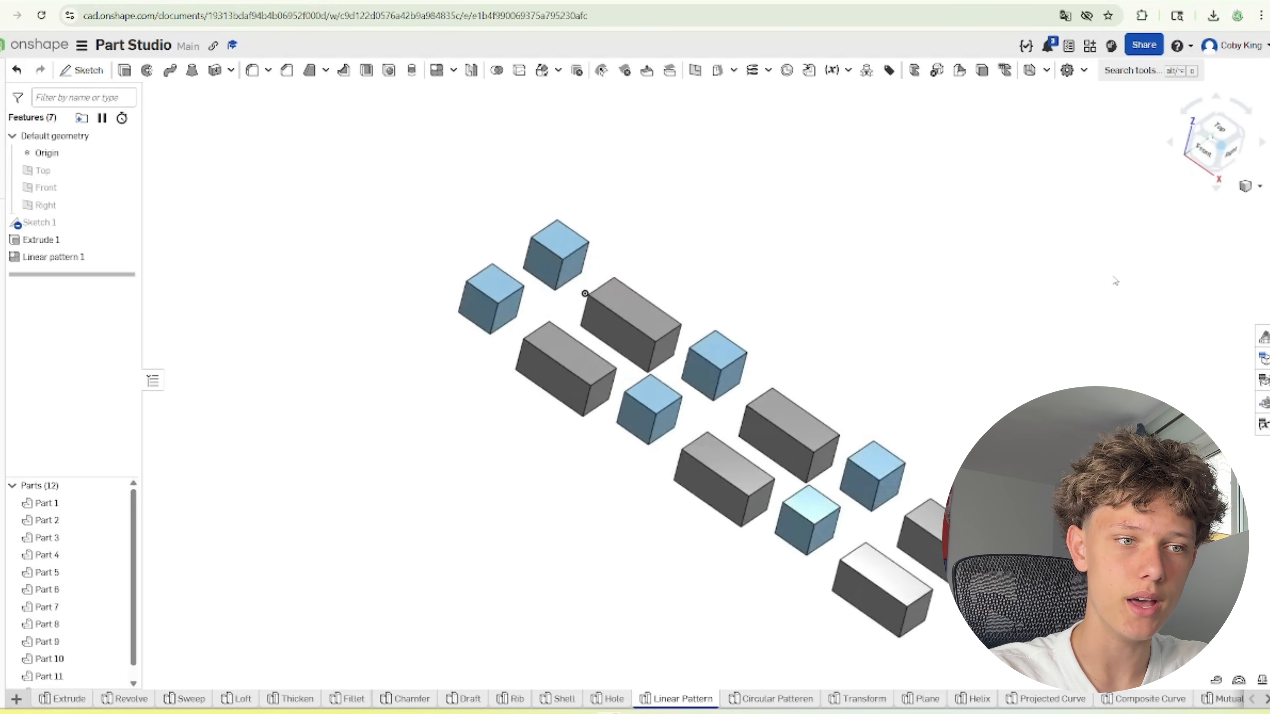
# In the Circular Patteren studio, examine the existing circular pattern's settings and its axis line in Sketch 2
pyautogui.click(741, 699)
pyautogui.scroll(-3, 479, 380)
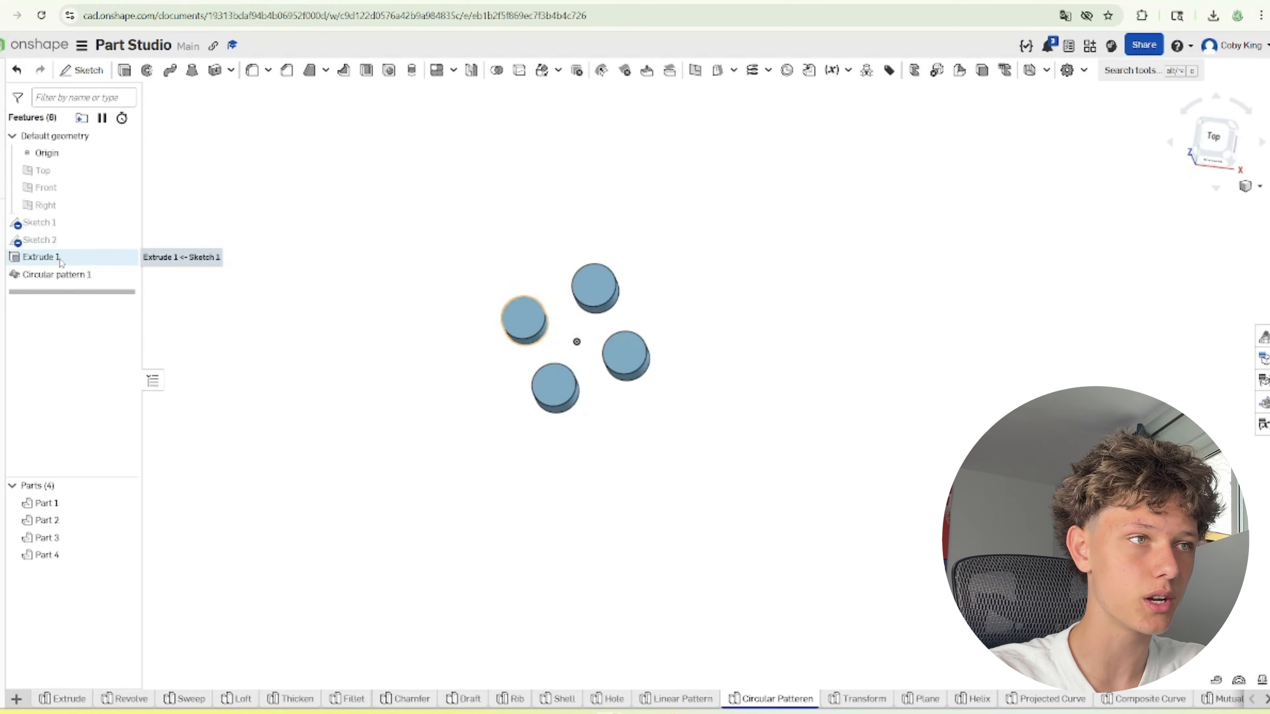
pyautogui.doubleClick(56, 274)
pyautogui.scroll(3, 558, 200)
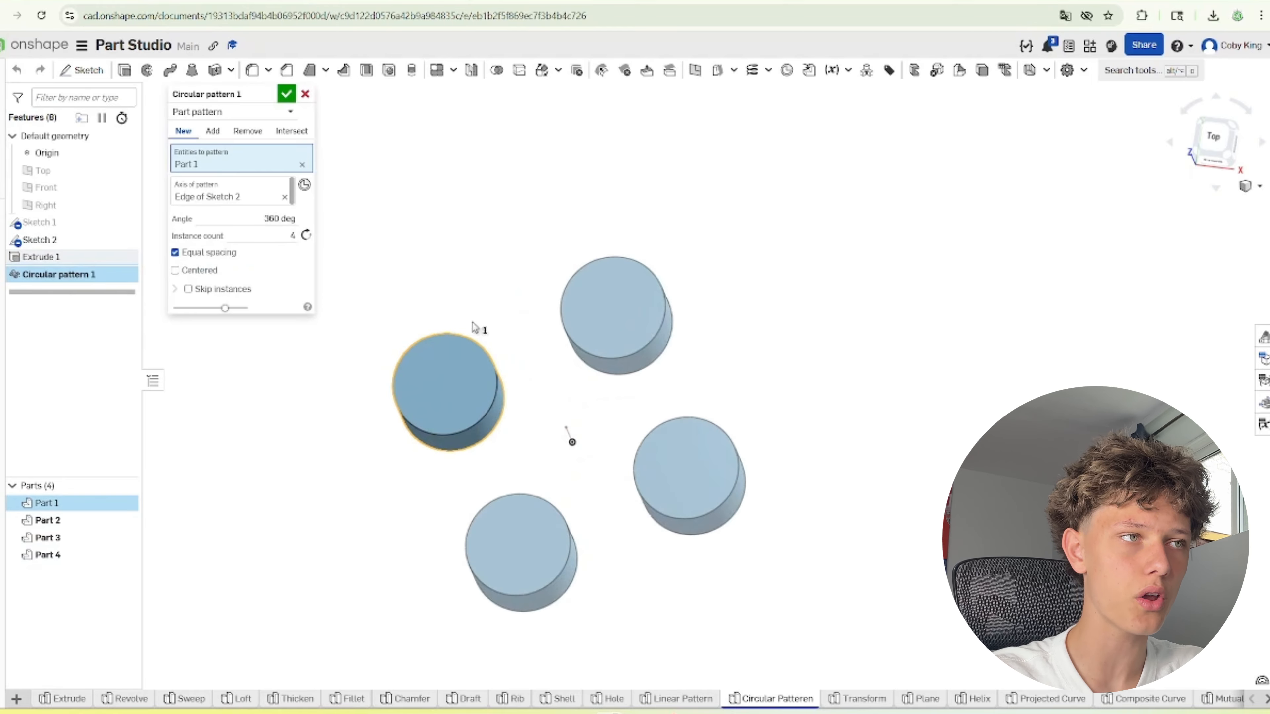
pyautogui.moveTo(509, 440); pyautogui.dragTo(330, 261, button='right')
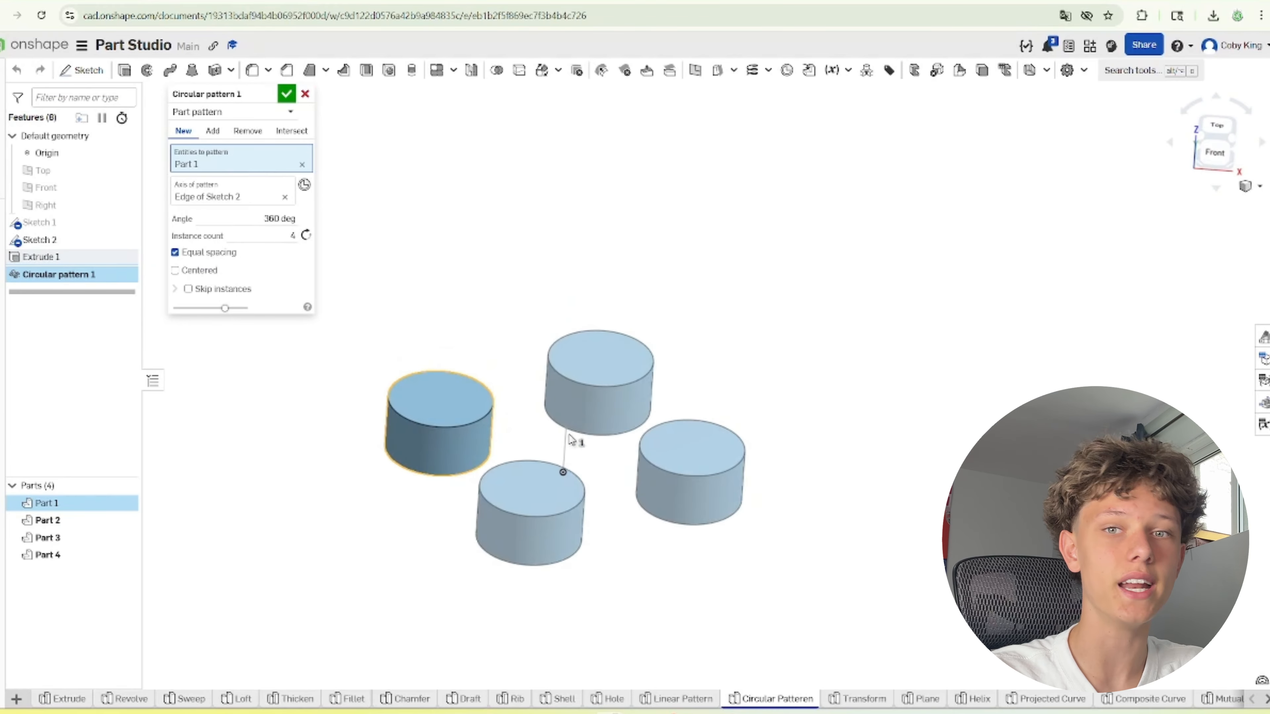
pyautogui.click(305, 95)
pyautogui.doubleClick(50, 240)
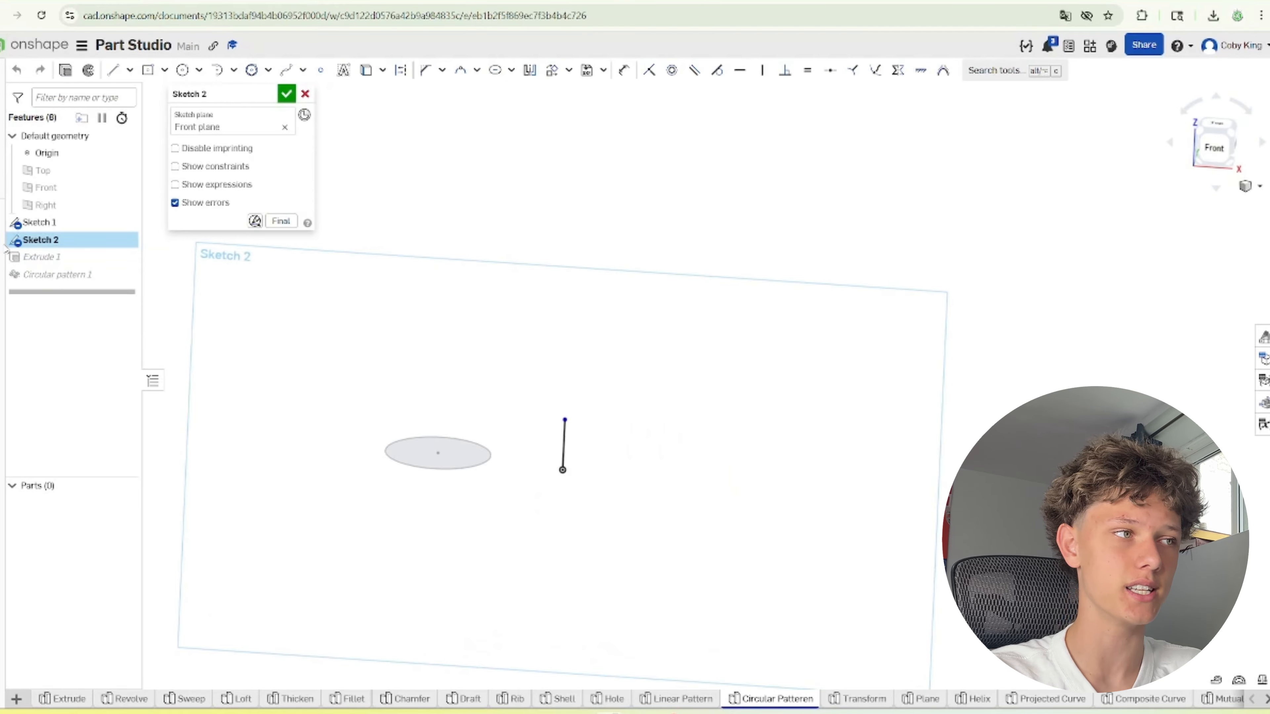
# Redefine the circular pattern with the cylinder as its entity and the vertical line of Sketch 2 as its axis, and accept it
pyautogui.doubleClick(75, 274)
pyautogui.click(304, 162)
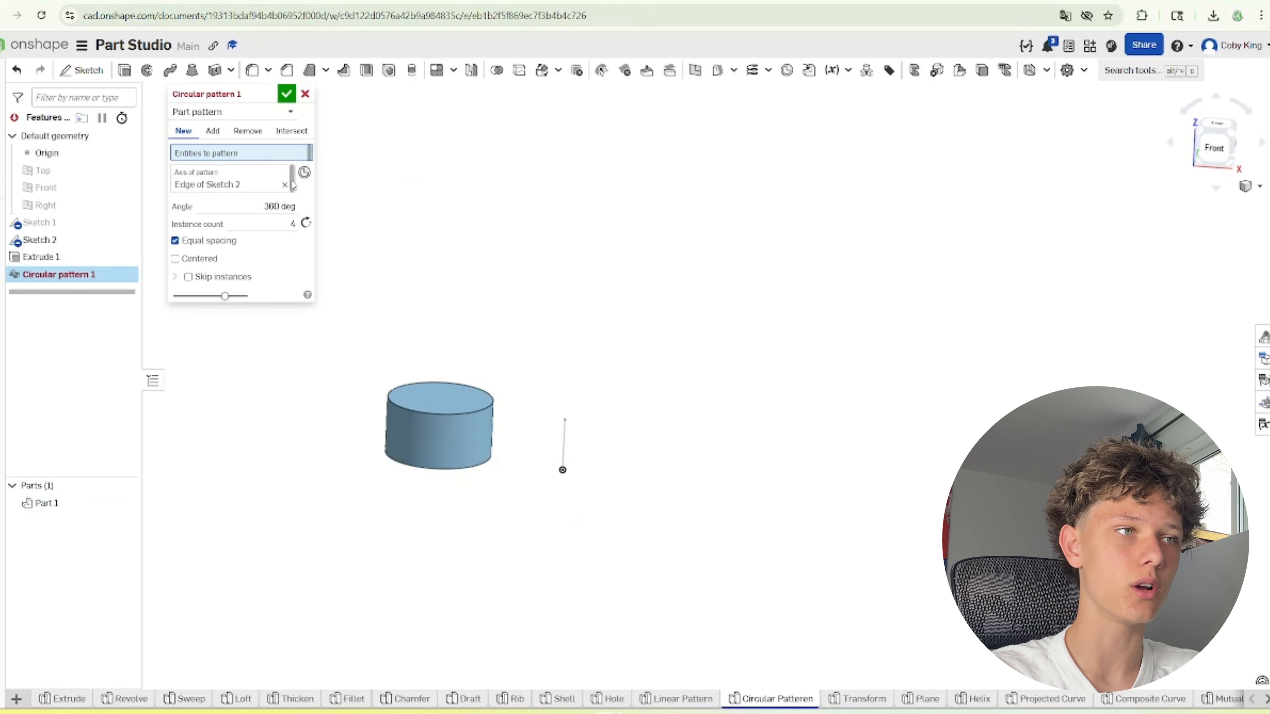
pyautogui.click(286, 186)
pyautogui.click(412, 408)
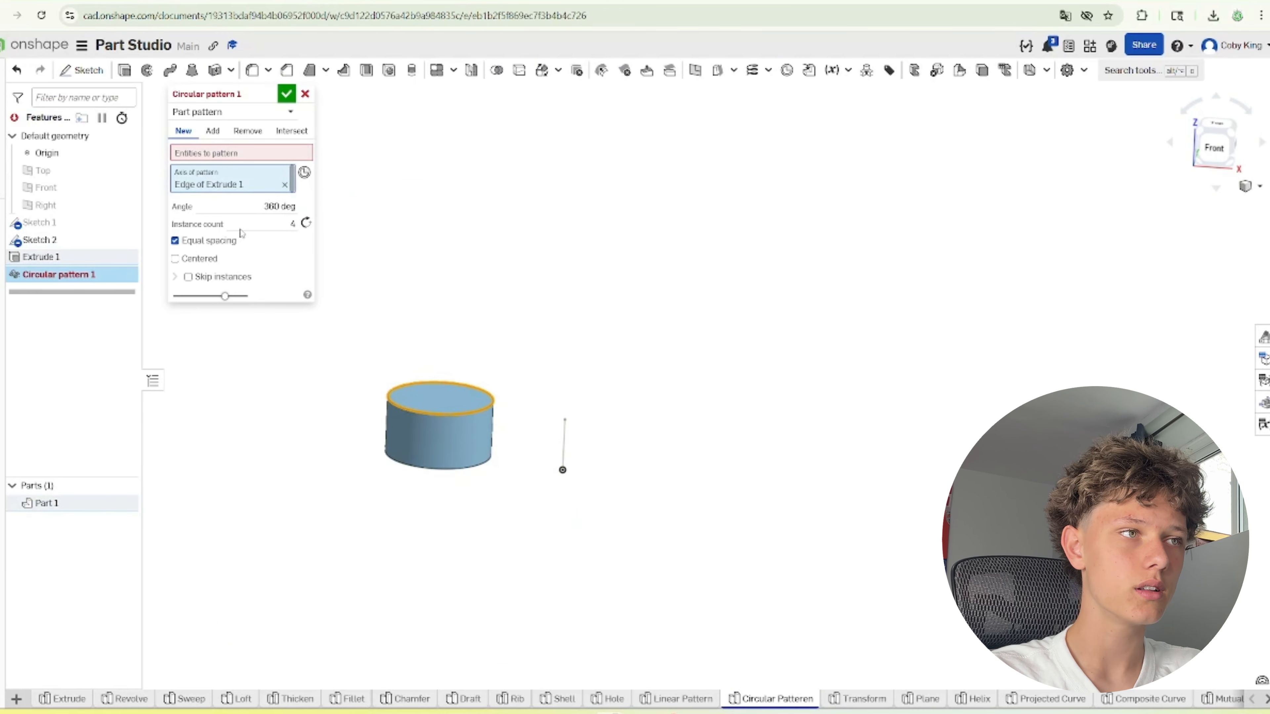
pyautogui.click(286, 186)
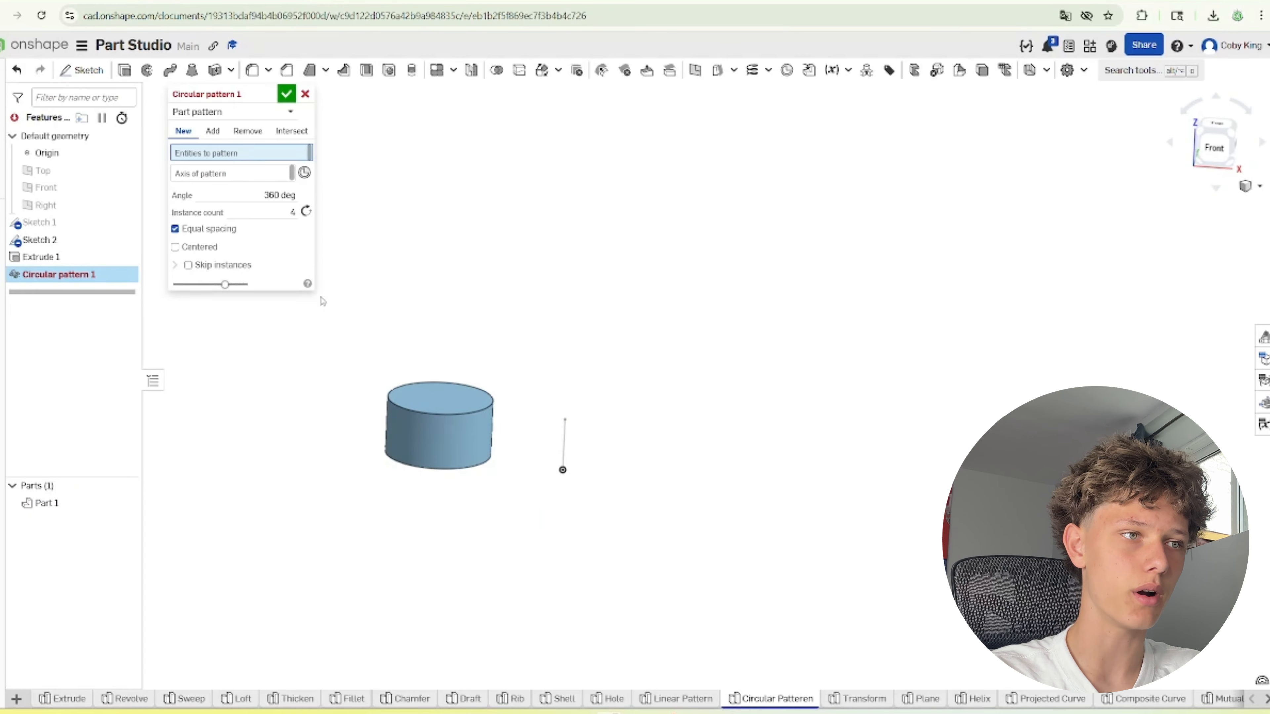
pyautogui.click(439, 425)
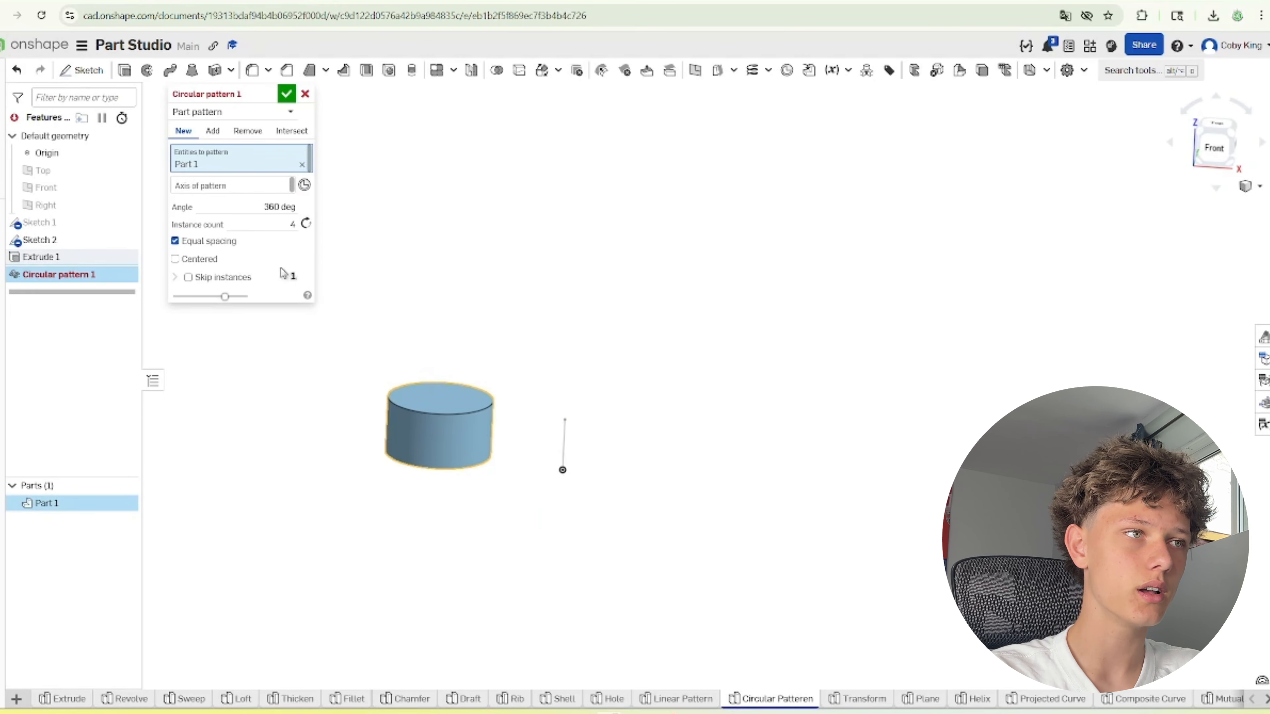
pyautogui.click(564, 441)
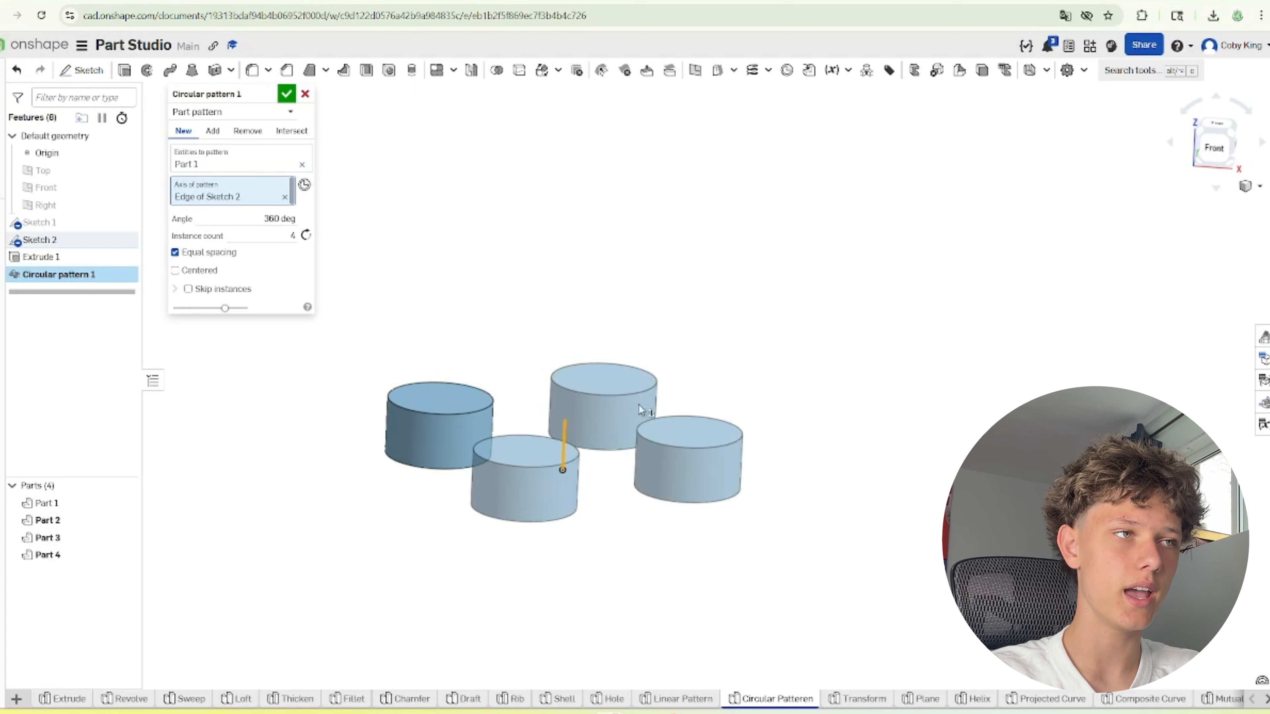
pyautogui.click(286, 94)
pyautogui.moveTo(468, 278); pyautogui.dragTo(440, 400, button='right')
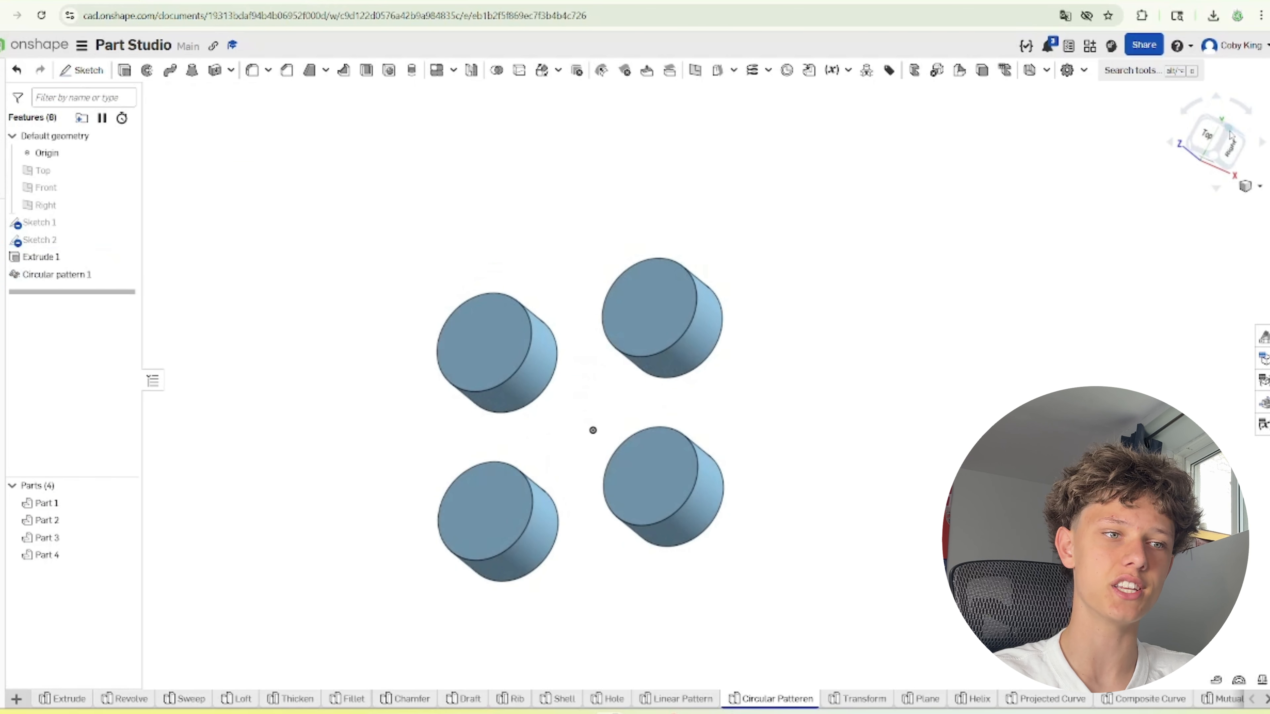
pyautogui.click(1210, 137)
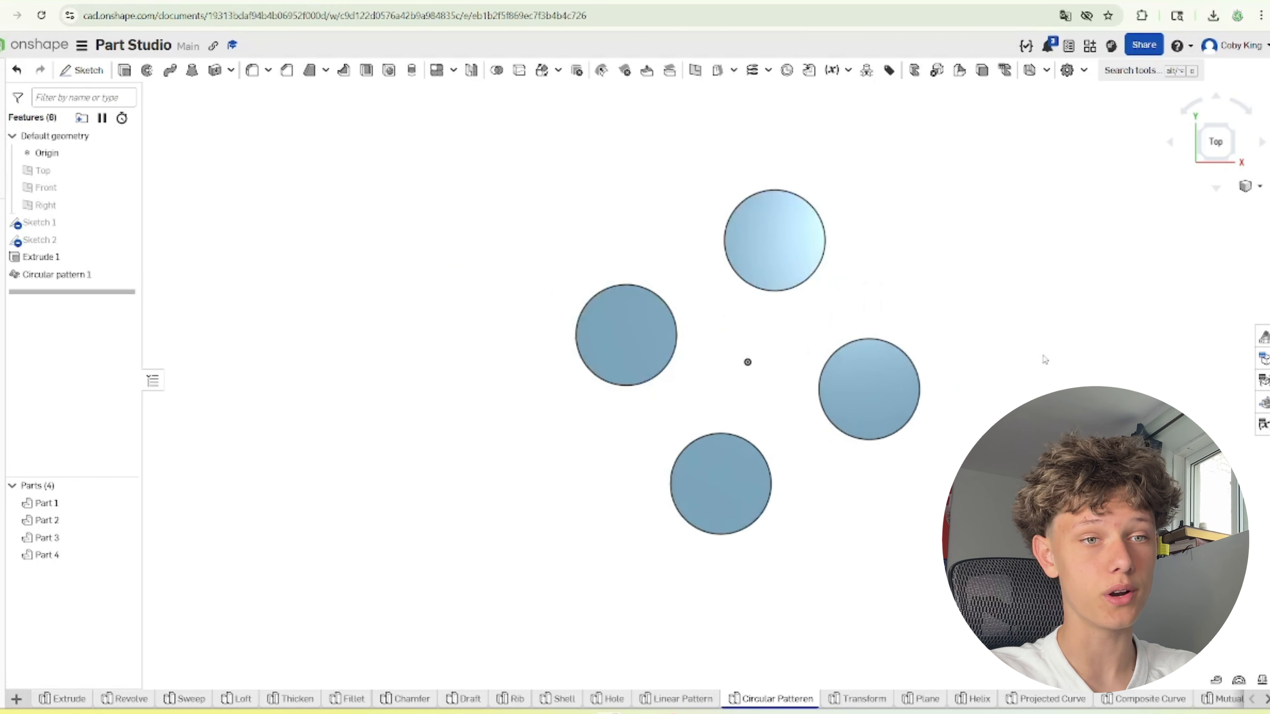
pyautogui.scroll(2, 1045, 359)
# In the Transform studio, start a Transform with the cylinder as the entity to transform
pyautogui.click(870, 701)
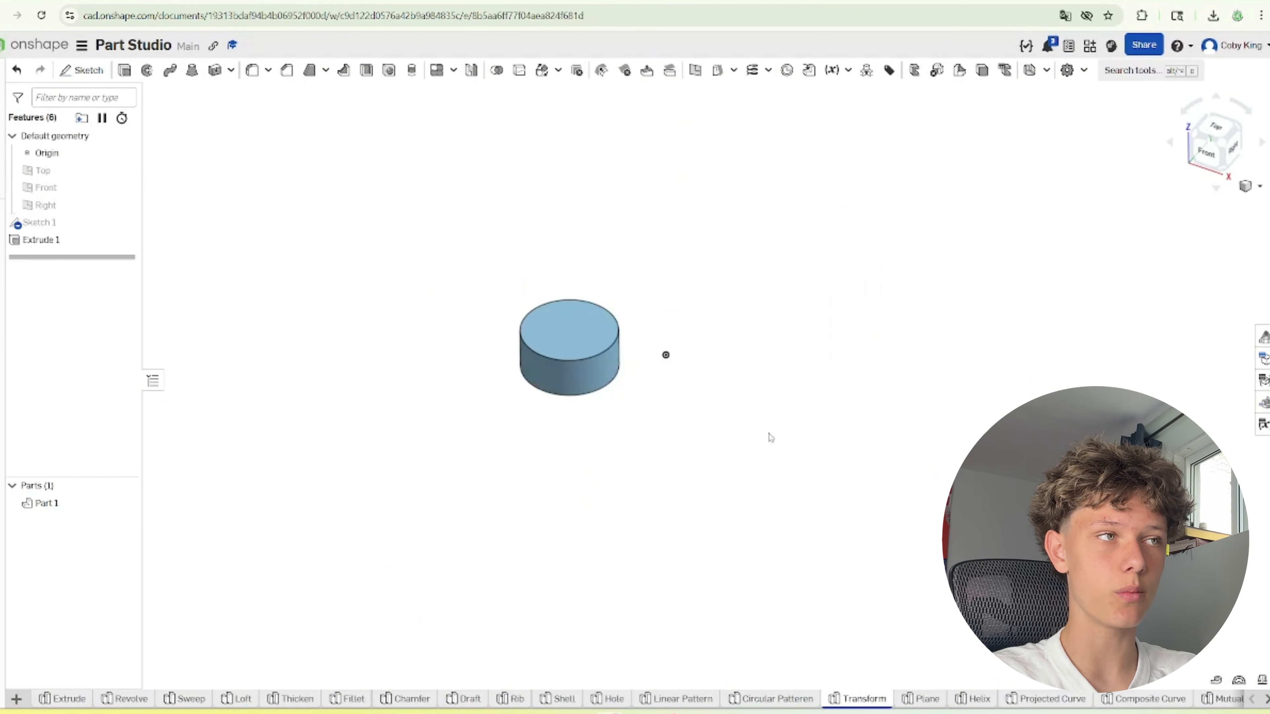
pyautogui.click(540, 71)
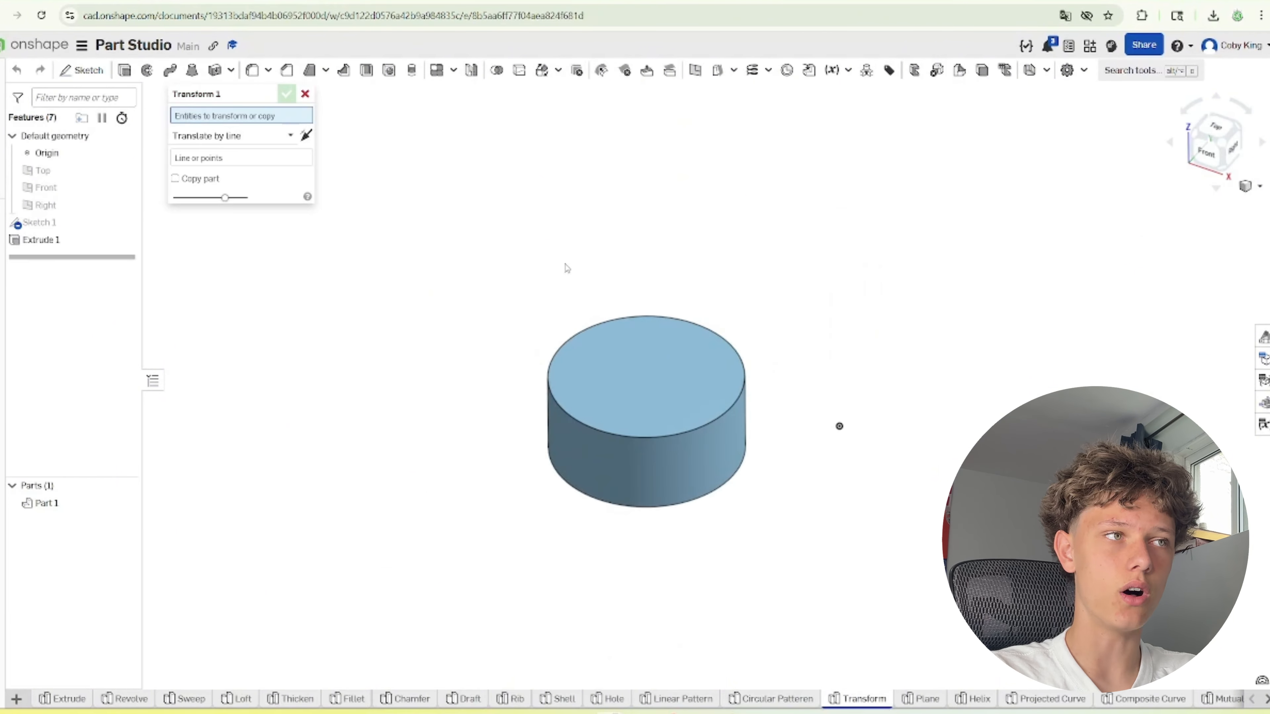
pyautogui.scroll(-3, 504, 235)
pyautogui.moveTo(502, 231); pyautogui.dragTo(782, 543)
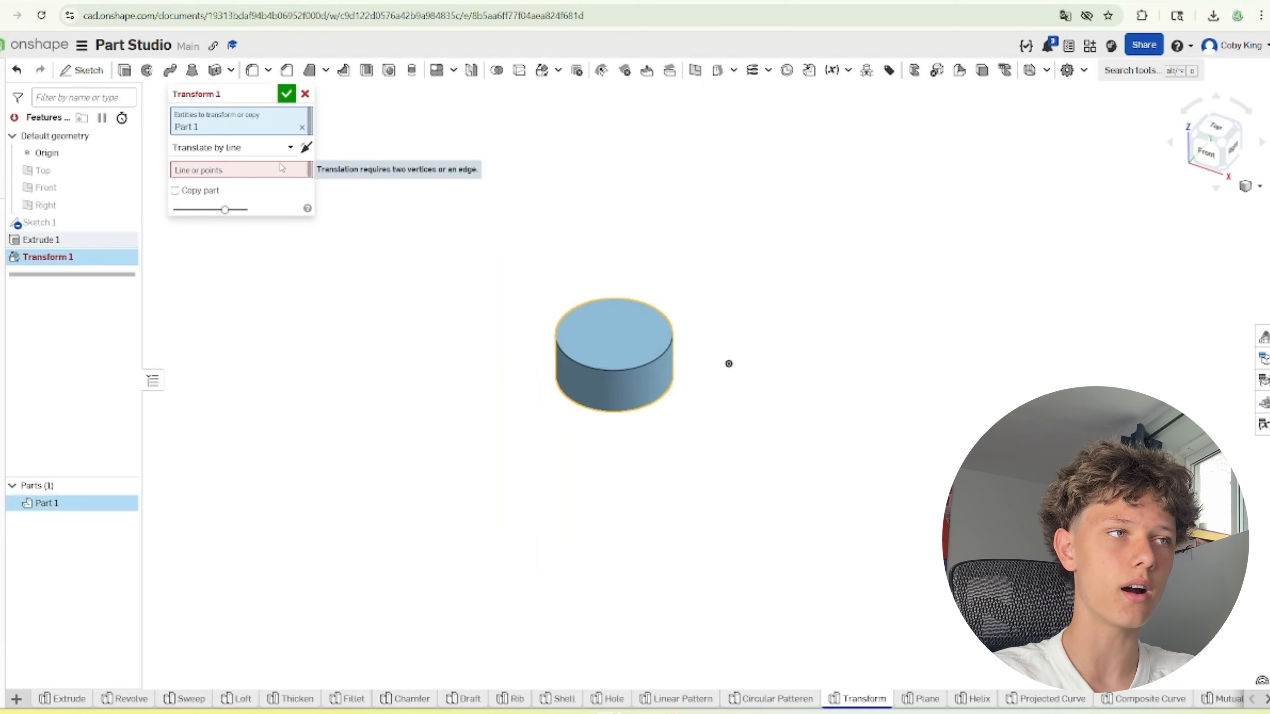
# Try moving the cylinder with Translate by XYZ, about 2.02 in along X and 1.34 in along Y
pyautogui.click(270, 147)
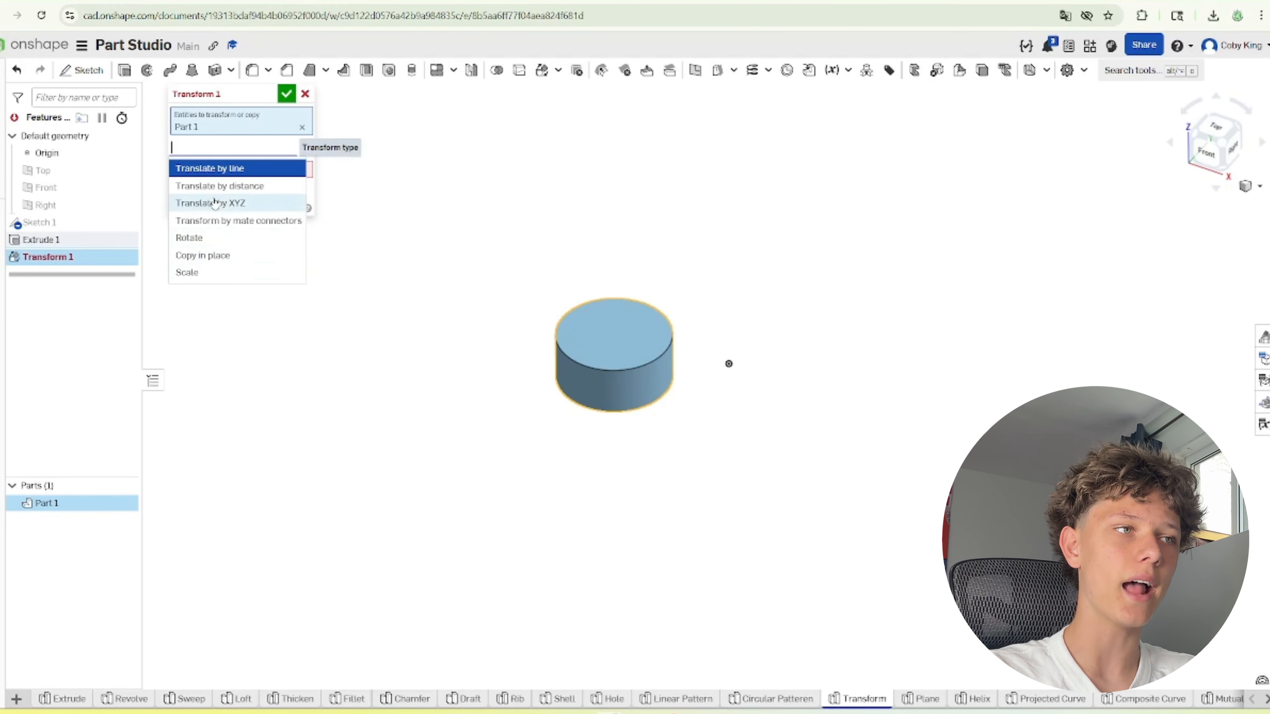
pyautogui.click(221, 193)
pyautogui.click(224, 148)
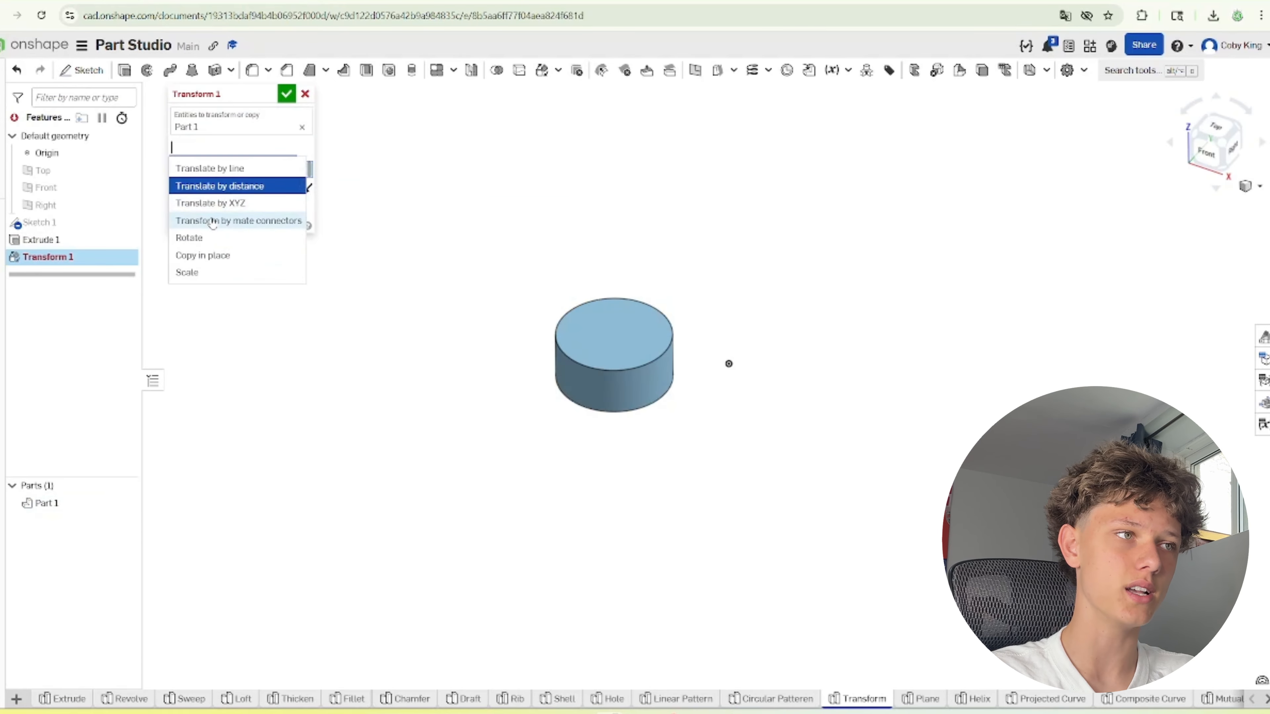
pyautogui.click(222, 203)
pyautogui.scroll(-4, 516, 344)
pyautogui.moveTo(594, 356); pyautogui.dragTo(648, 330)
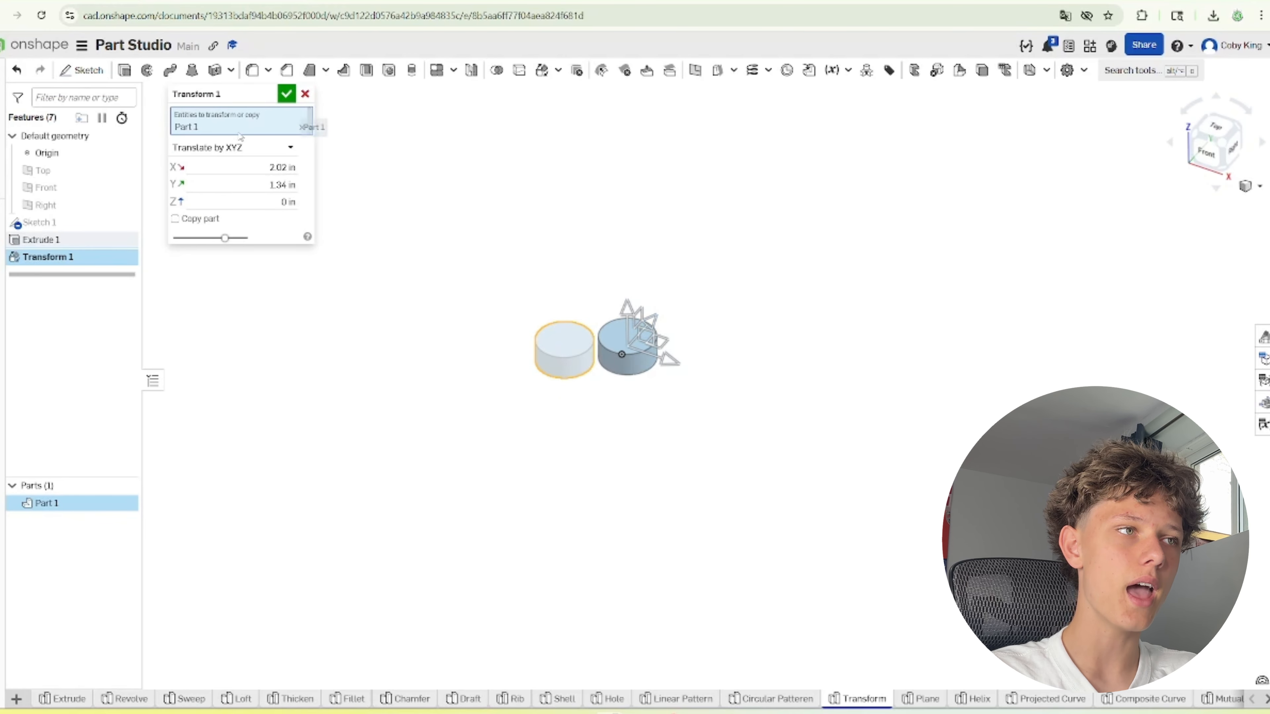
# Change the transform type to uniform Scale about the origin with a scale factor of 1.1
pyautogui.click(290, 148)
pyautogui.click(212, 272)
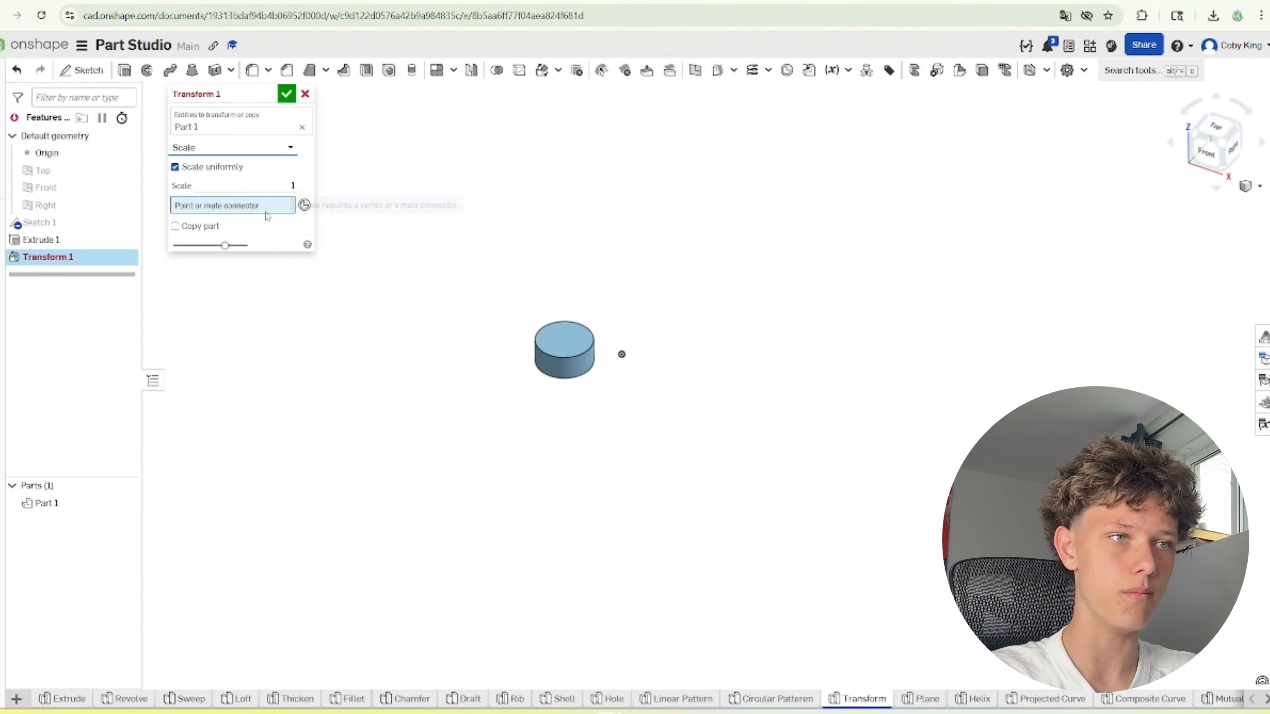
pyautogui.click(622, 356)
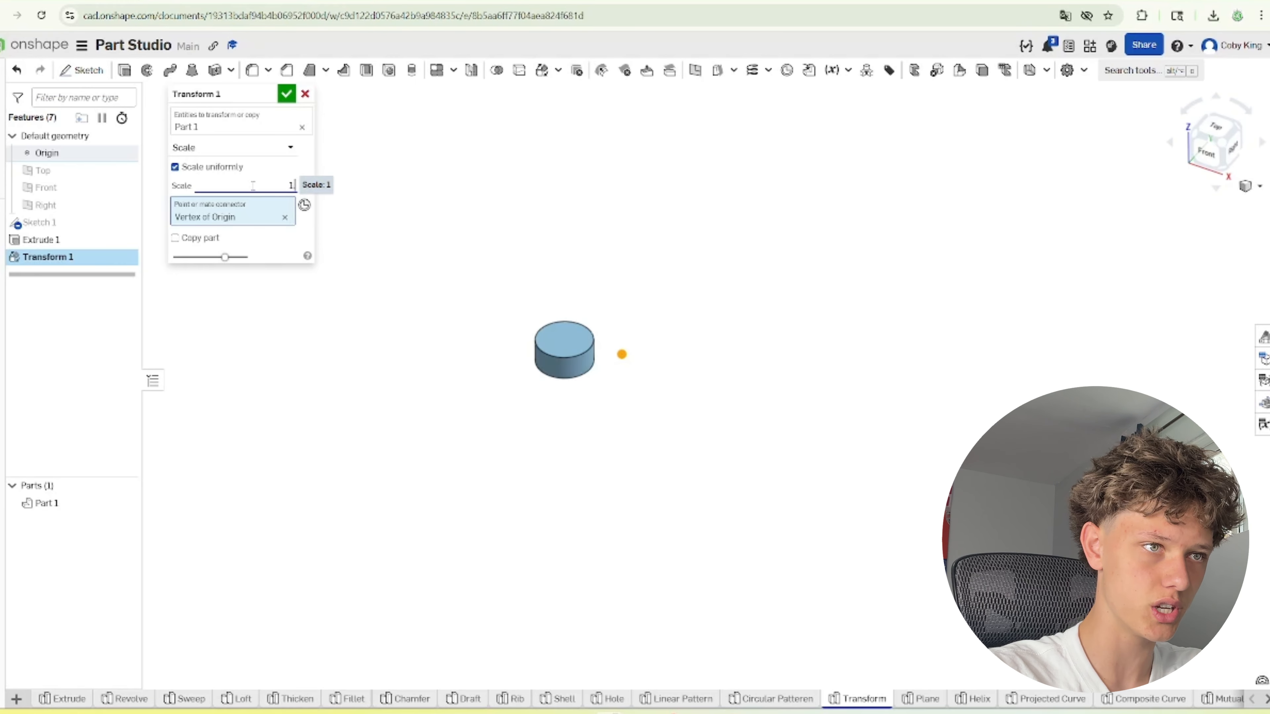
pyautogui.write('.1')
pyautogui.press('Return')
pyautogui.scroll(4, 480, 323)
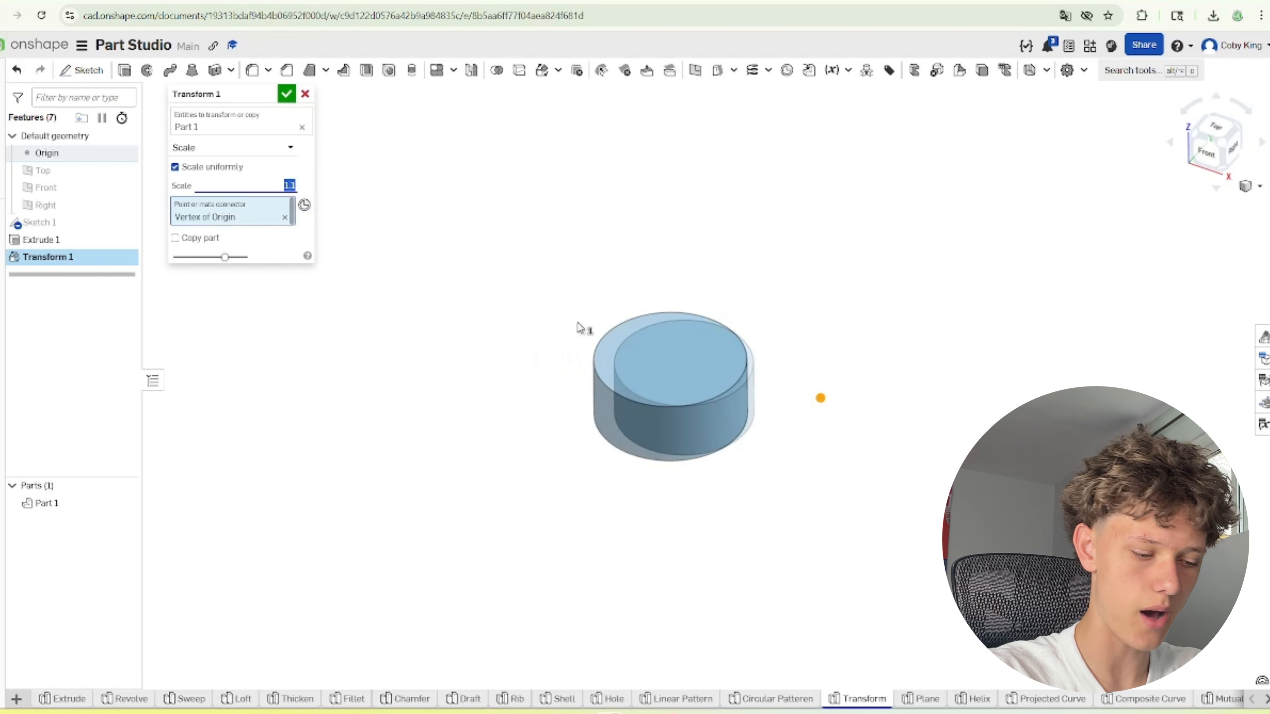
# Set the cylinder's scale factor to 1.5 and accept the transform
pyautogui.press('Return')
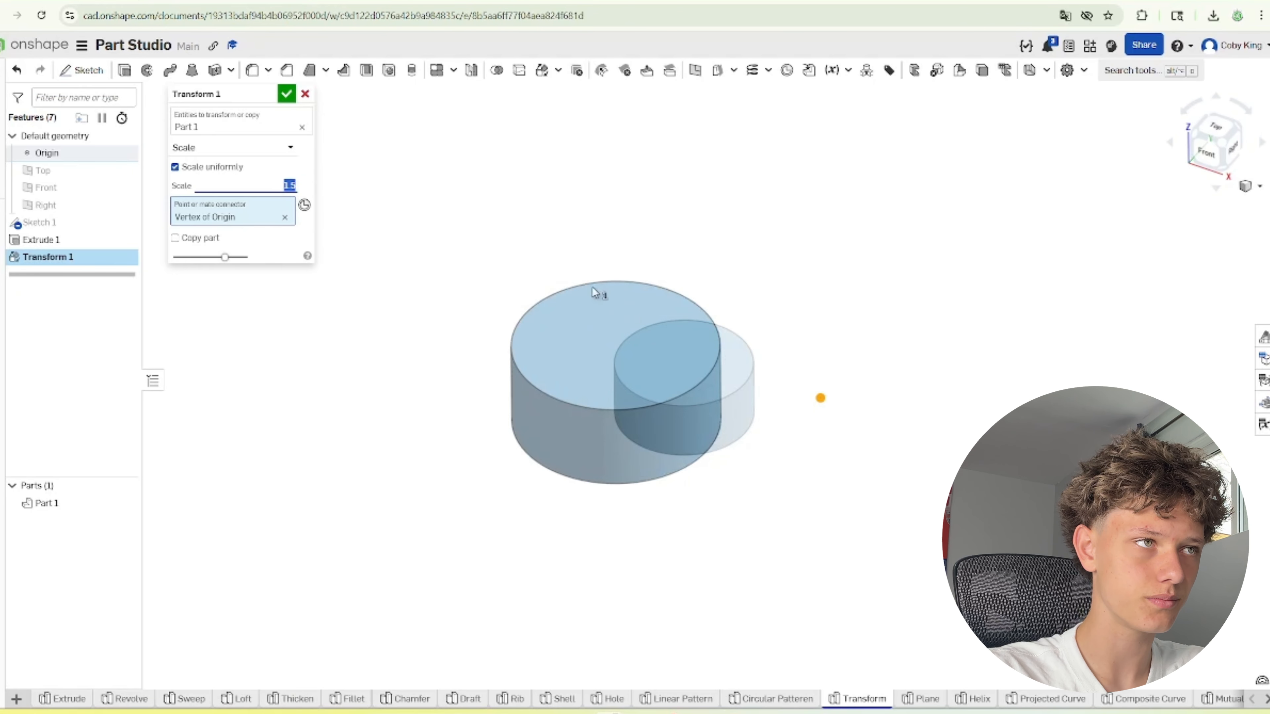
pyautogui.click(286, 93)
pyautogui.scroll(-5, 389, 241)
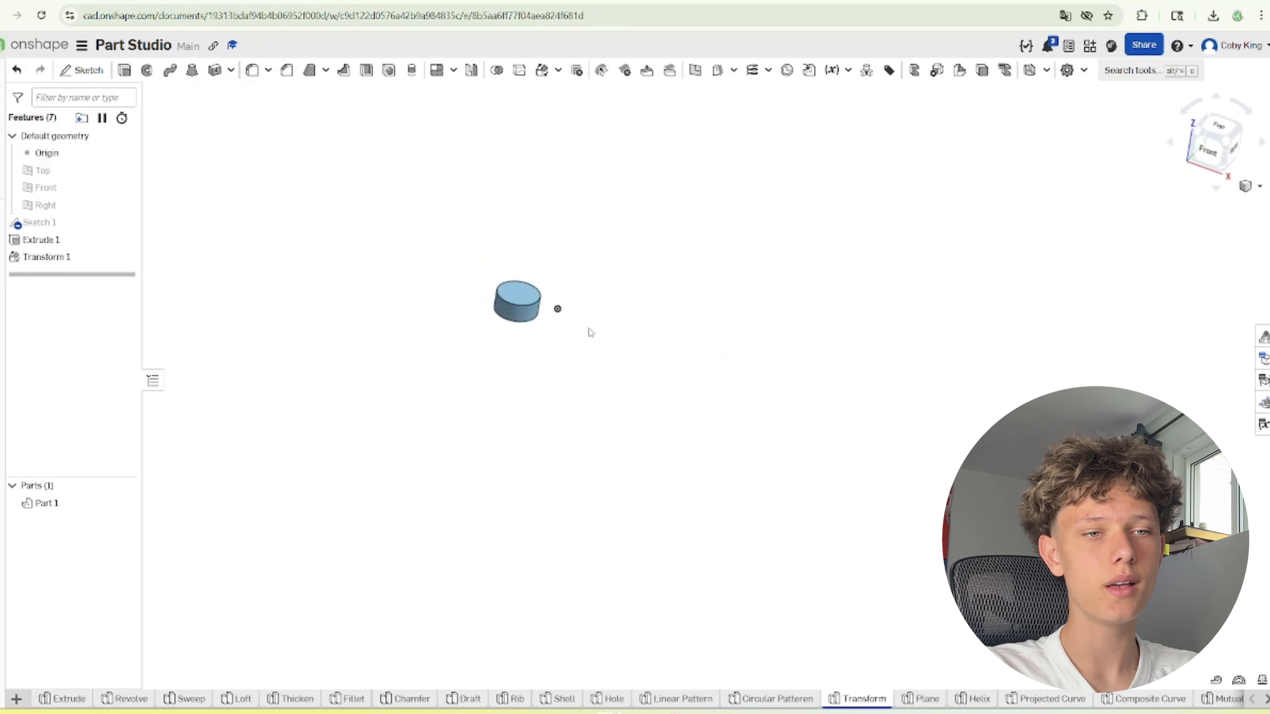
# In the Plane studio, start an Offset plane from the Top plane at a distance of about 4.31 in
pyautogui.click(925, 699)
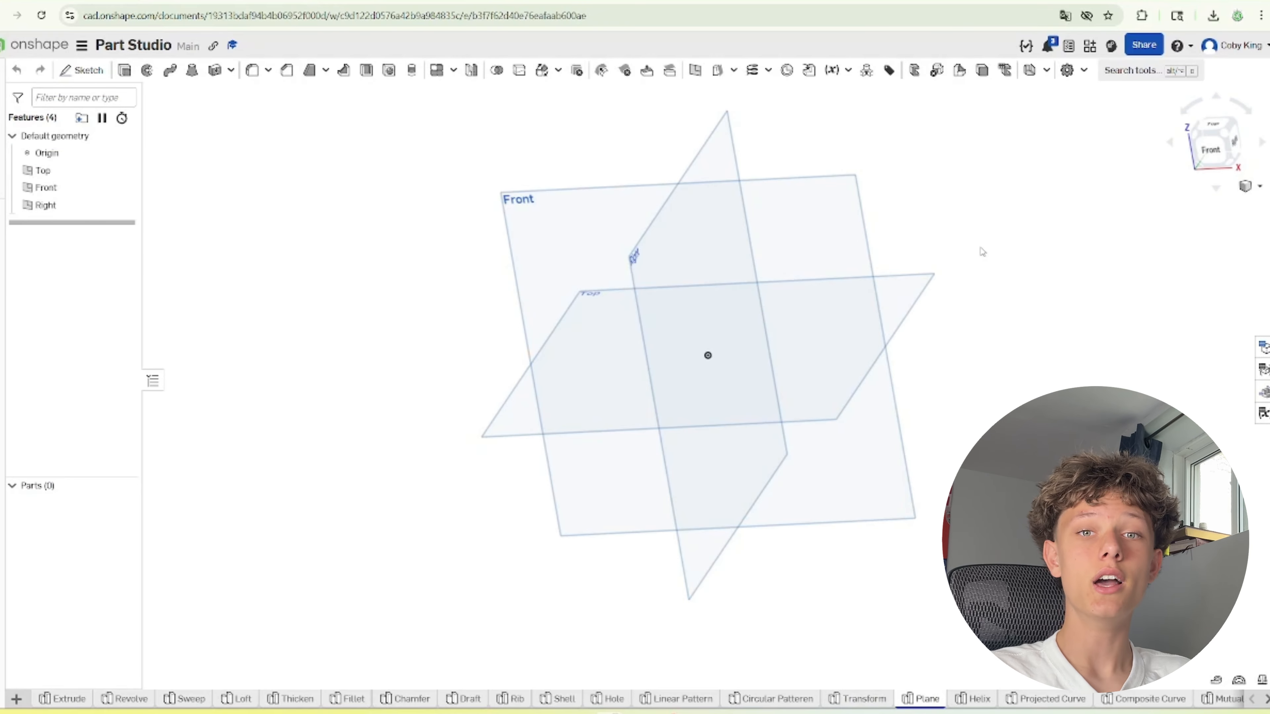
pyautogui.scroll(-1, 937, 244)
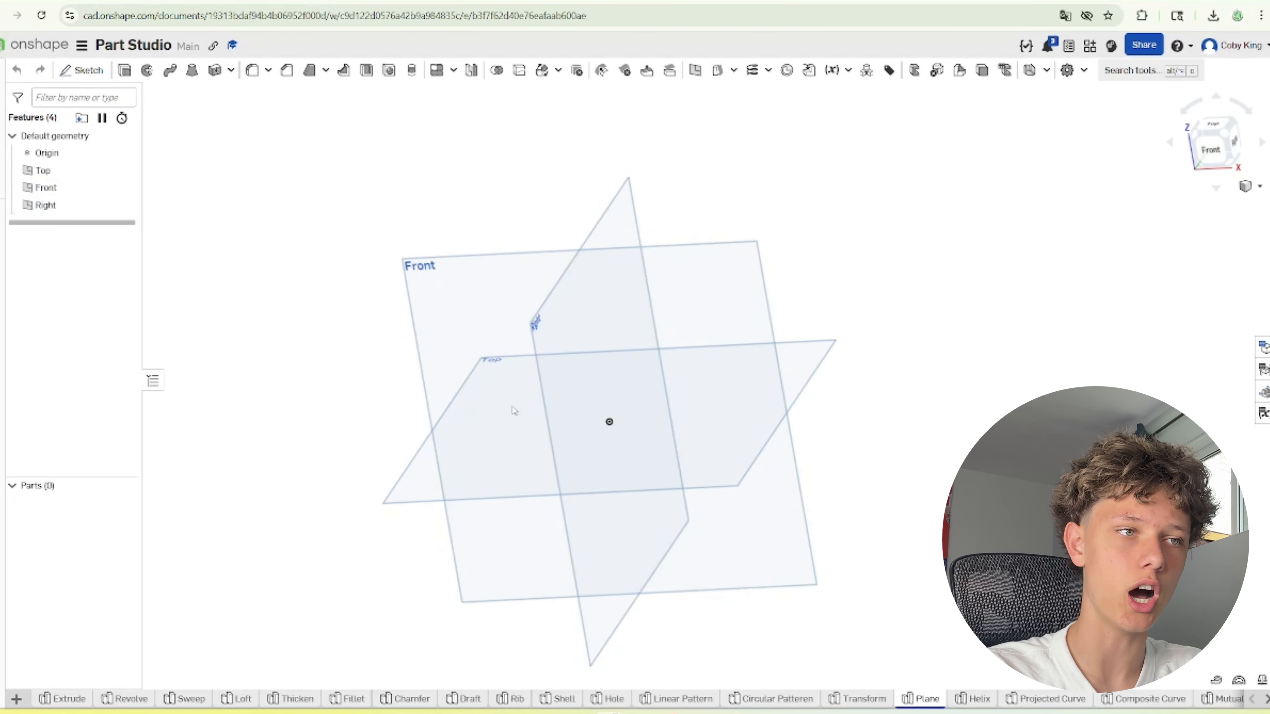
pyautogui.click(442, 483)
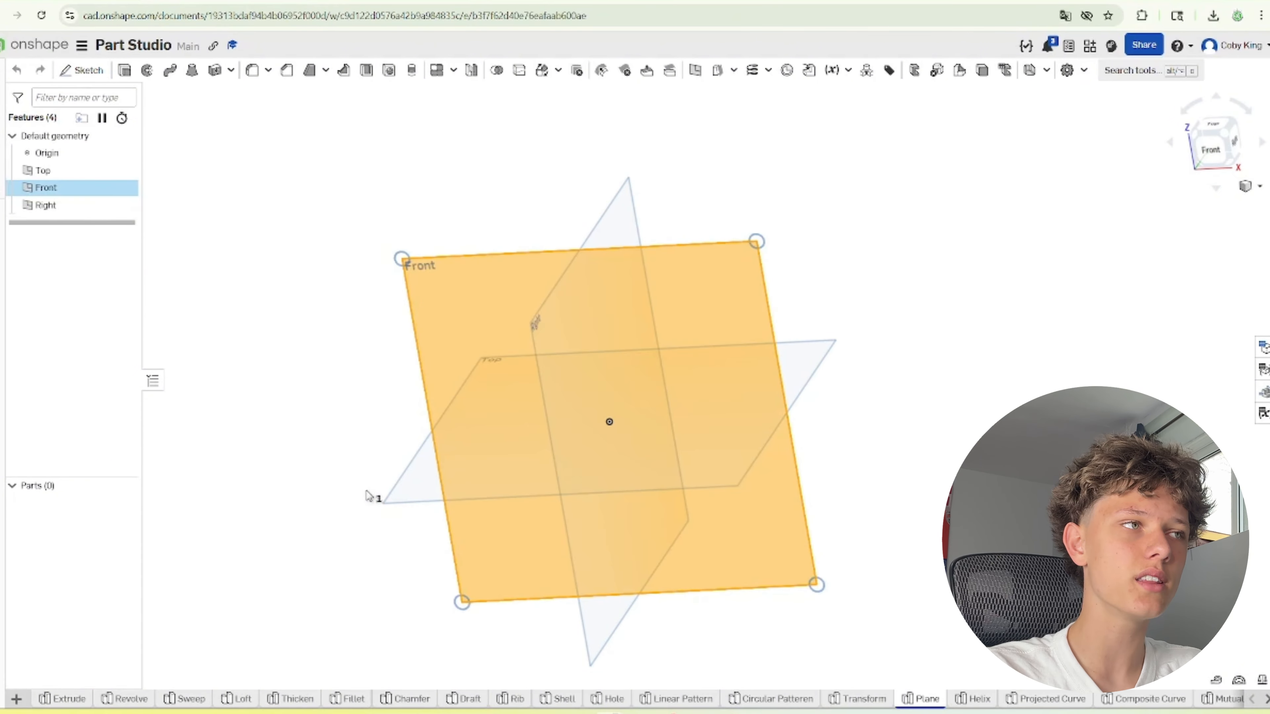
pyautogui.click(363, 253)
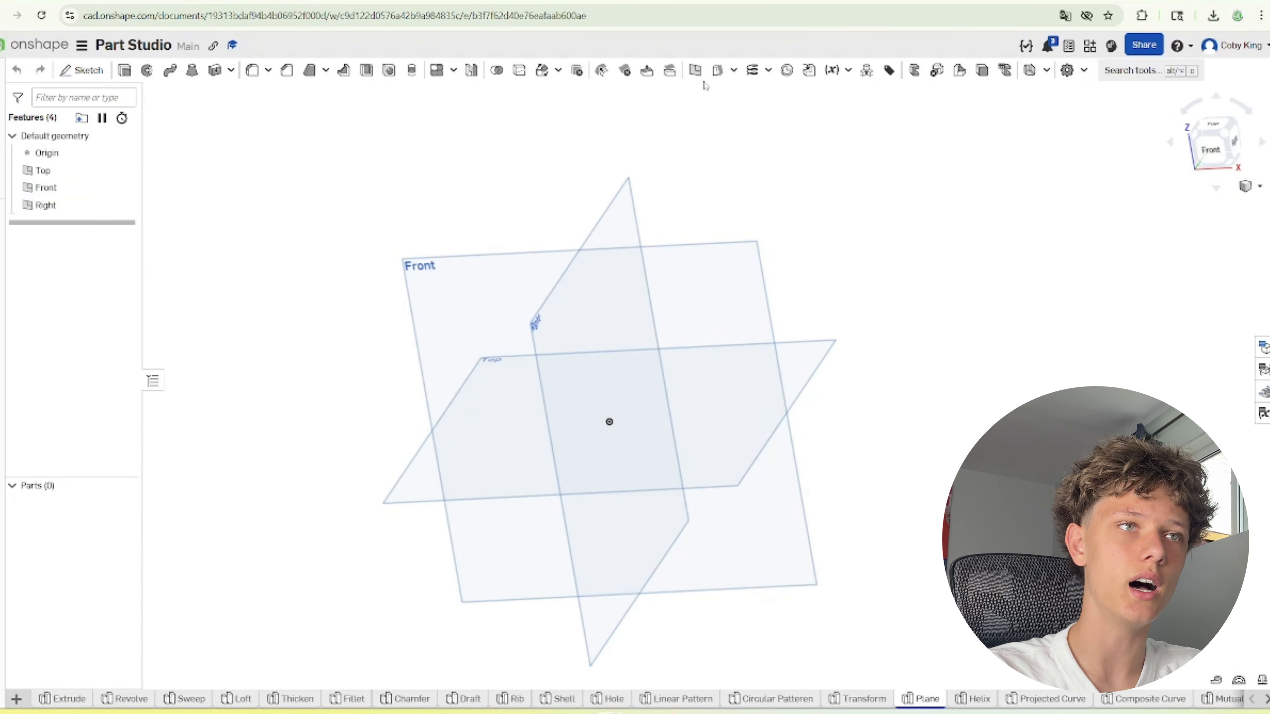
pyautogui.click(694, 70)
pyautogui.click(720, 482)
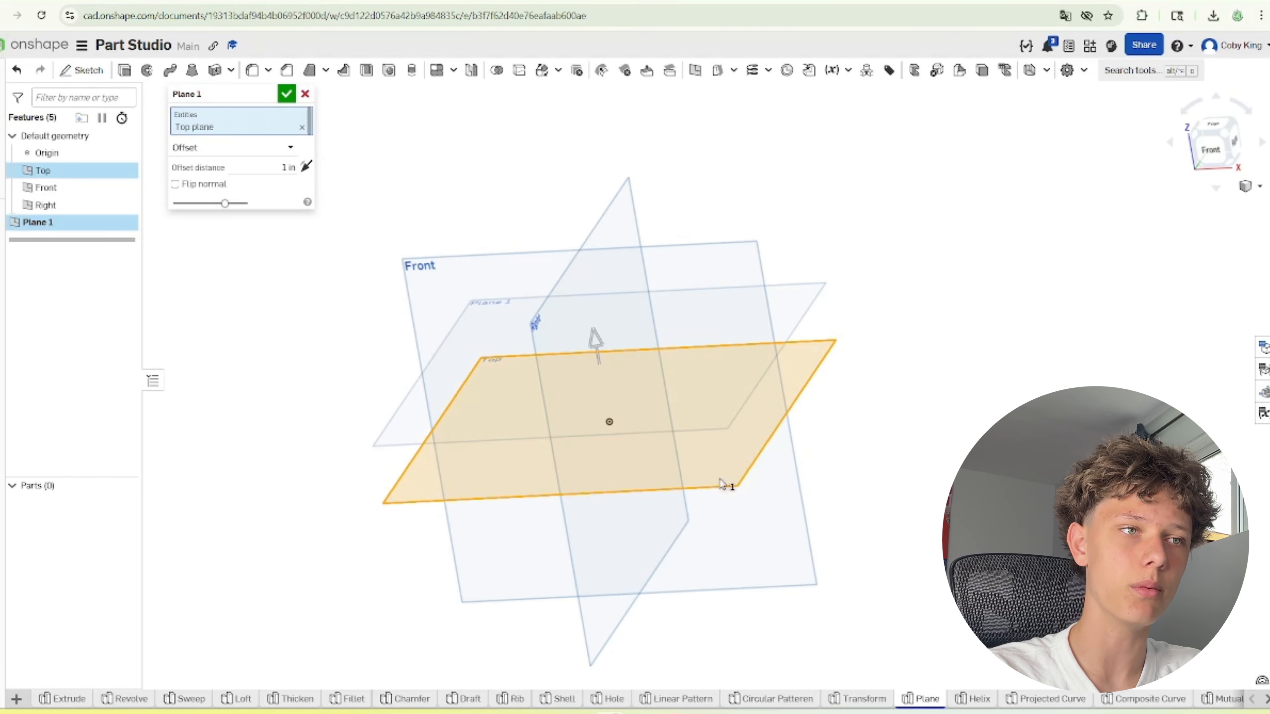
pyautogui.moveTo(607, 369); pyautogui.dragTo(503, 176)
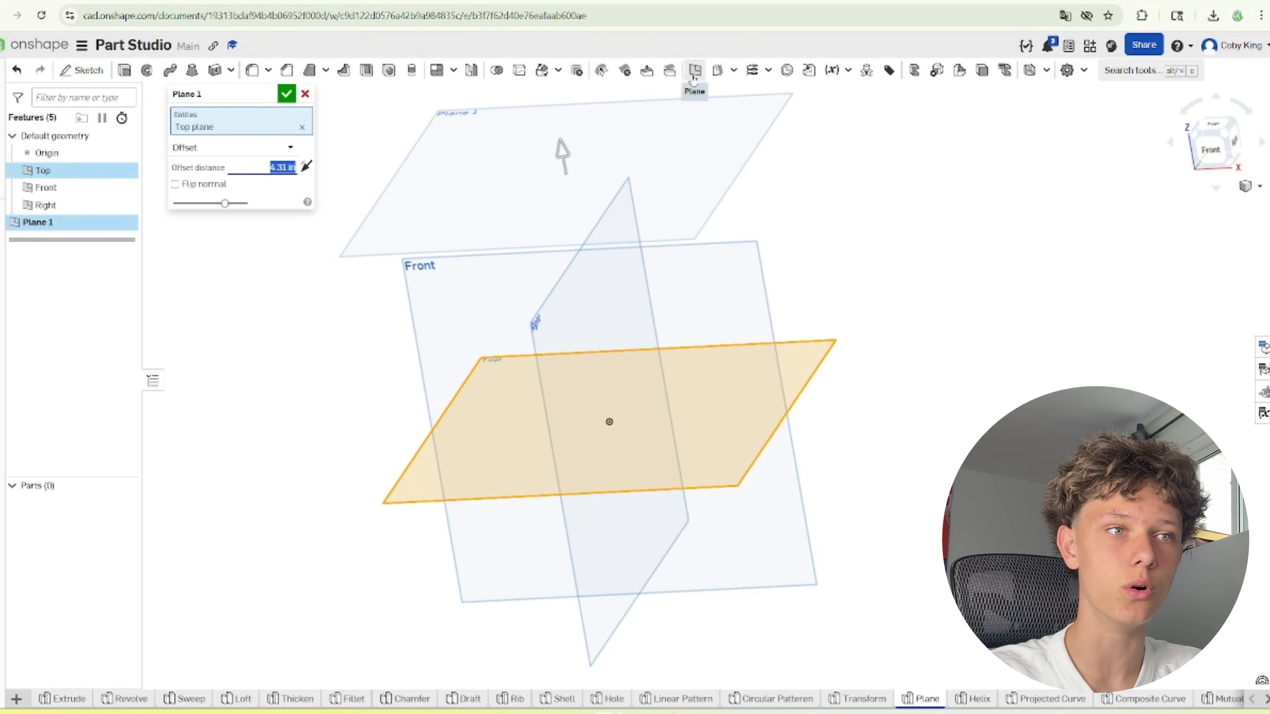
# Clear and reselect the Top plane as the reference, increase the offset to about 5.53 in, and accept the plane
pyautogui.click(302, 127)
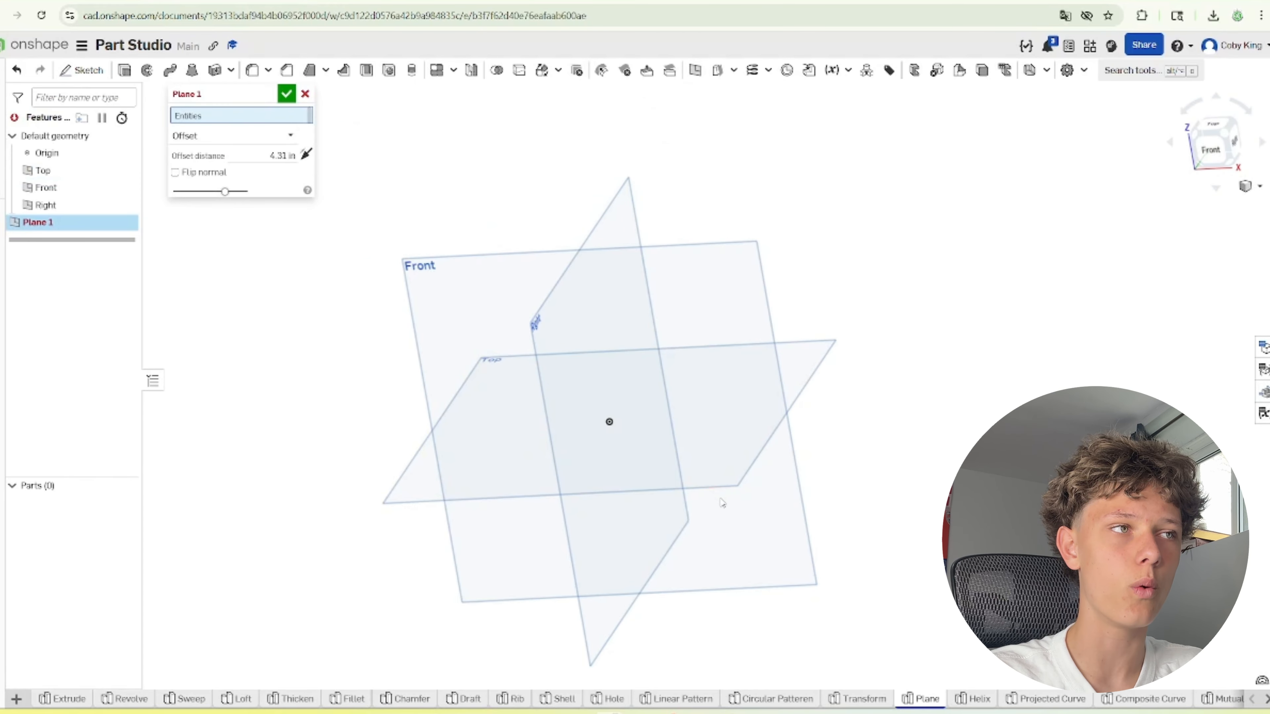
pyautogui.moveTo(722, 504); pyautogui.dragTo(741, 486, button='right')
pyautogui.click(740, 486)
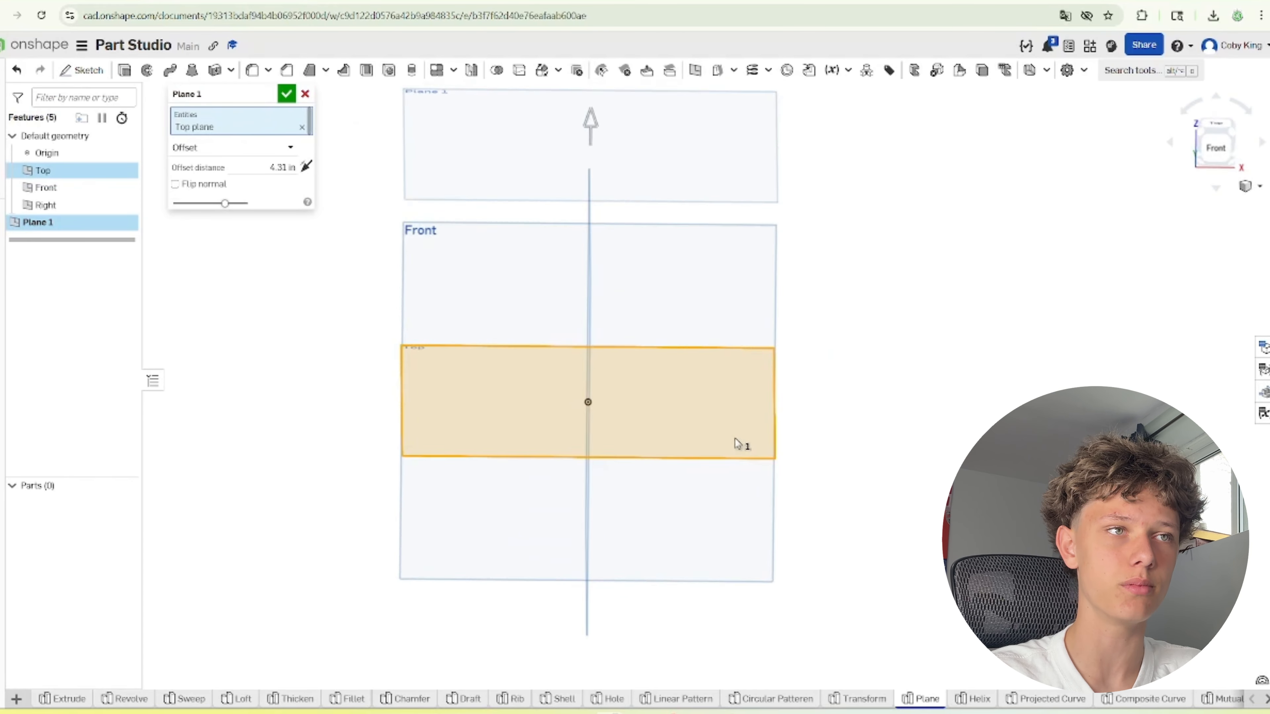
pyautogui.moveTo(715, 389); pyautogui.dragTo(720, 332)
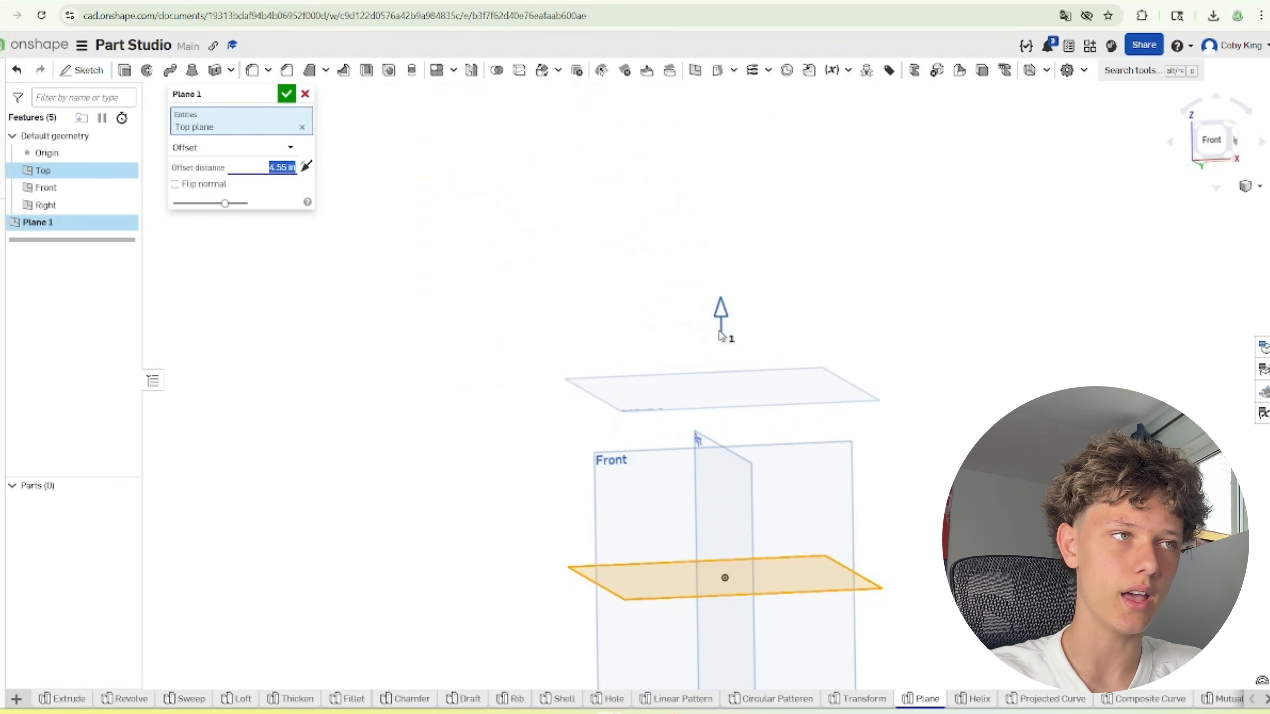
pyautogui.click(284, 97)
# Try sketching a small center-point rectangle on the new offset plane, and cancel the sketch
pyautogui.click(81, 71)
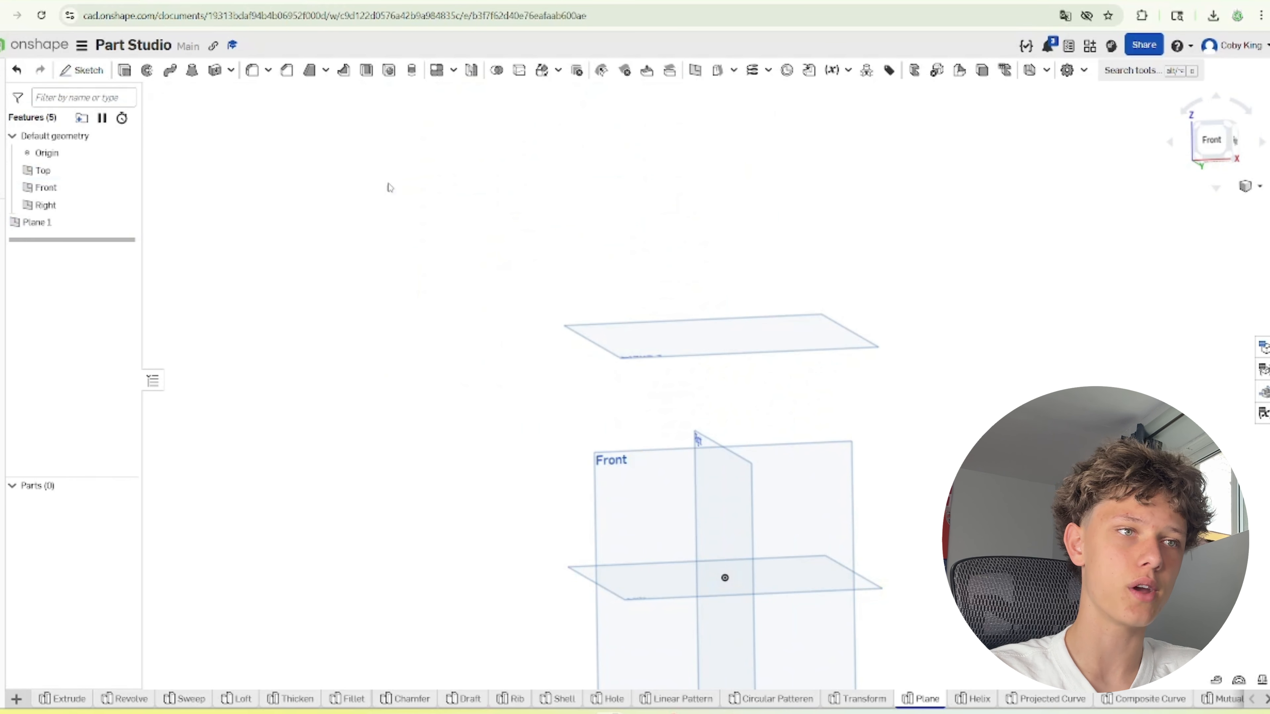
pyautogui.moveTo(637, 285); pyautogui.dragTo(666, 344, button='right')
pyautogui.click(666, 343)
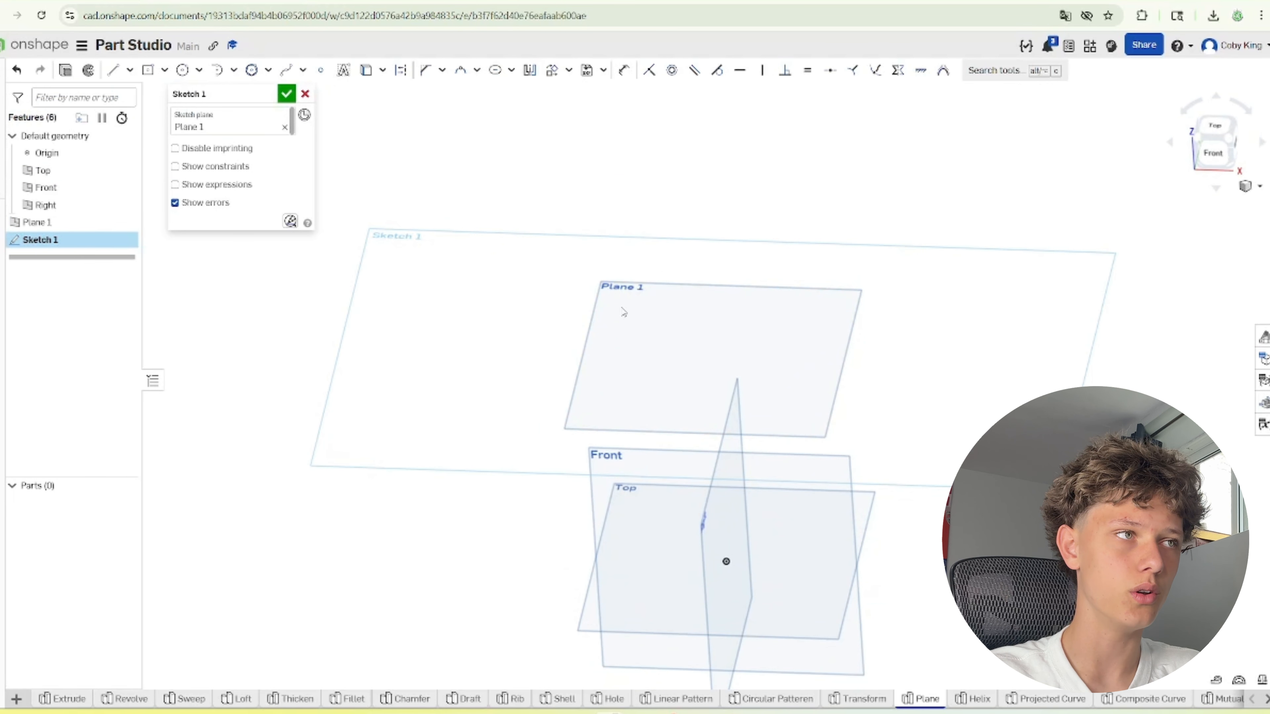
pyautogui.click(148, 70)
pyautogui.click(718, 338)
pyautogui.click(732, 360)
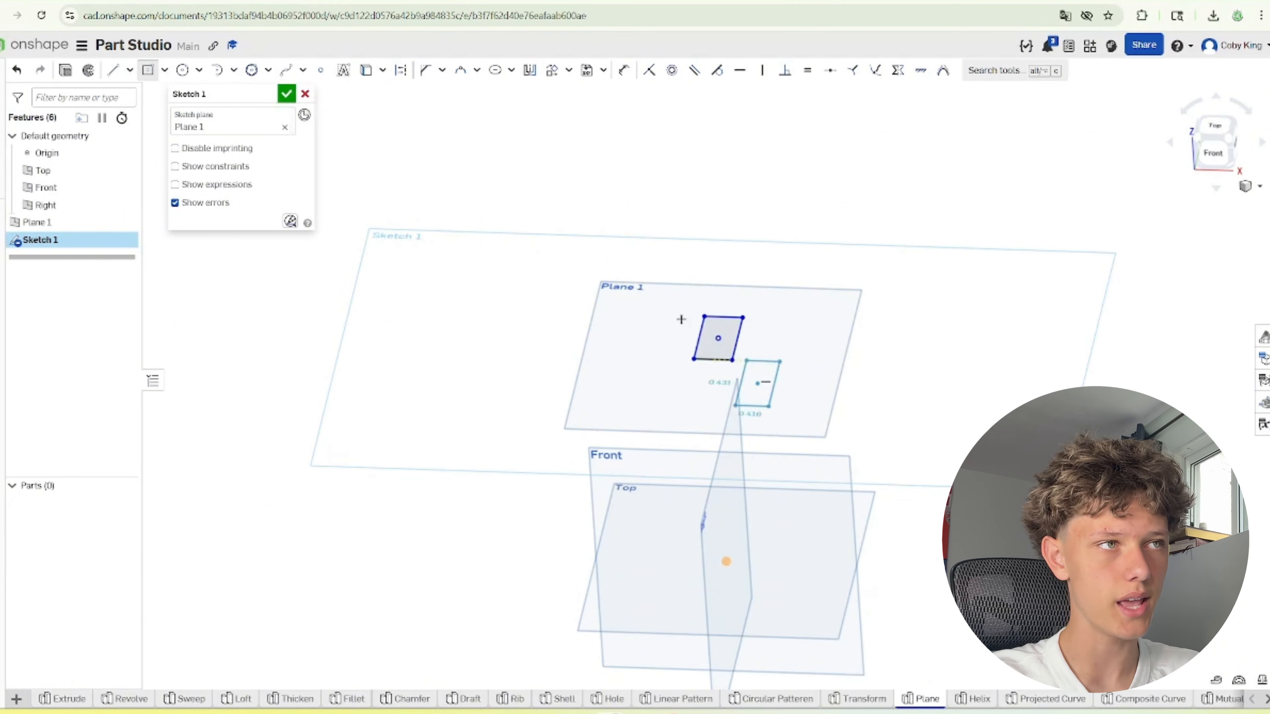
pyautogui.click(757, 383)
pyautogui.click(305, 94)
# Review the plane types and offset settings in the offset plane's definition
pyautogui.scroll(-3, 542, 322)
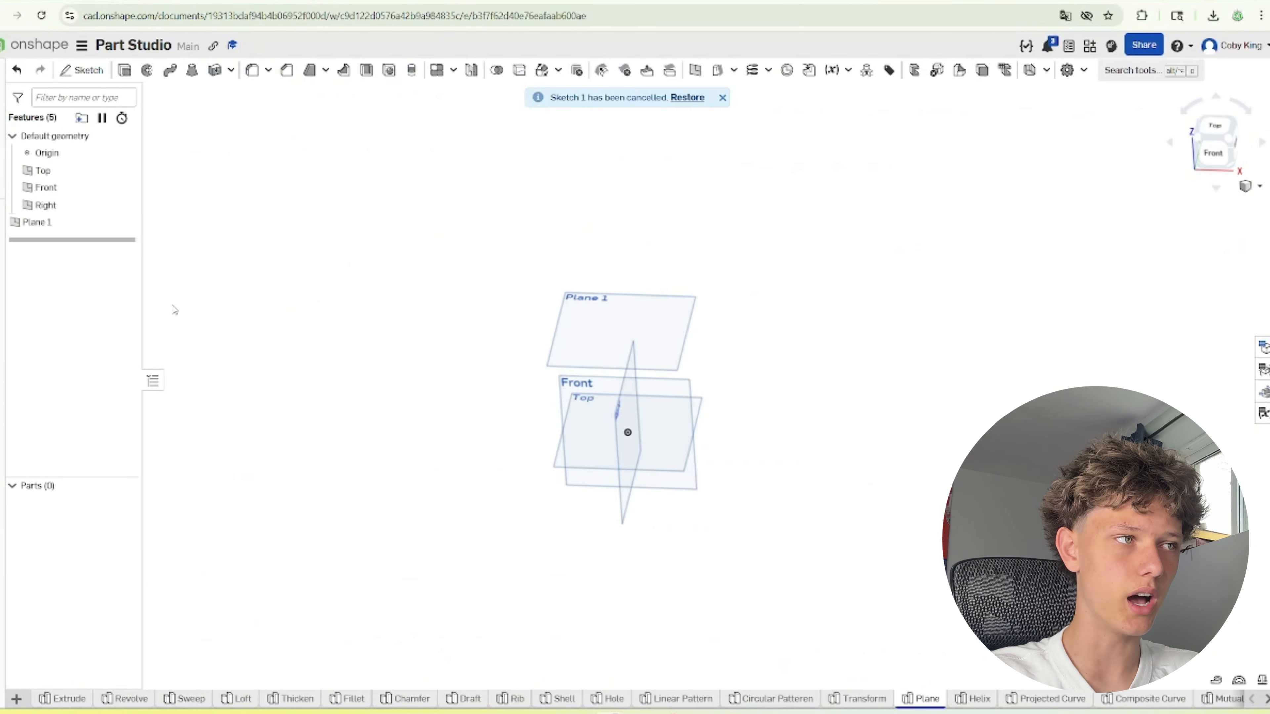
pyautogui.doubleClick(70, 223)
pyautogui.click(229, 148)
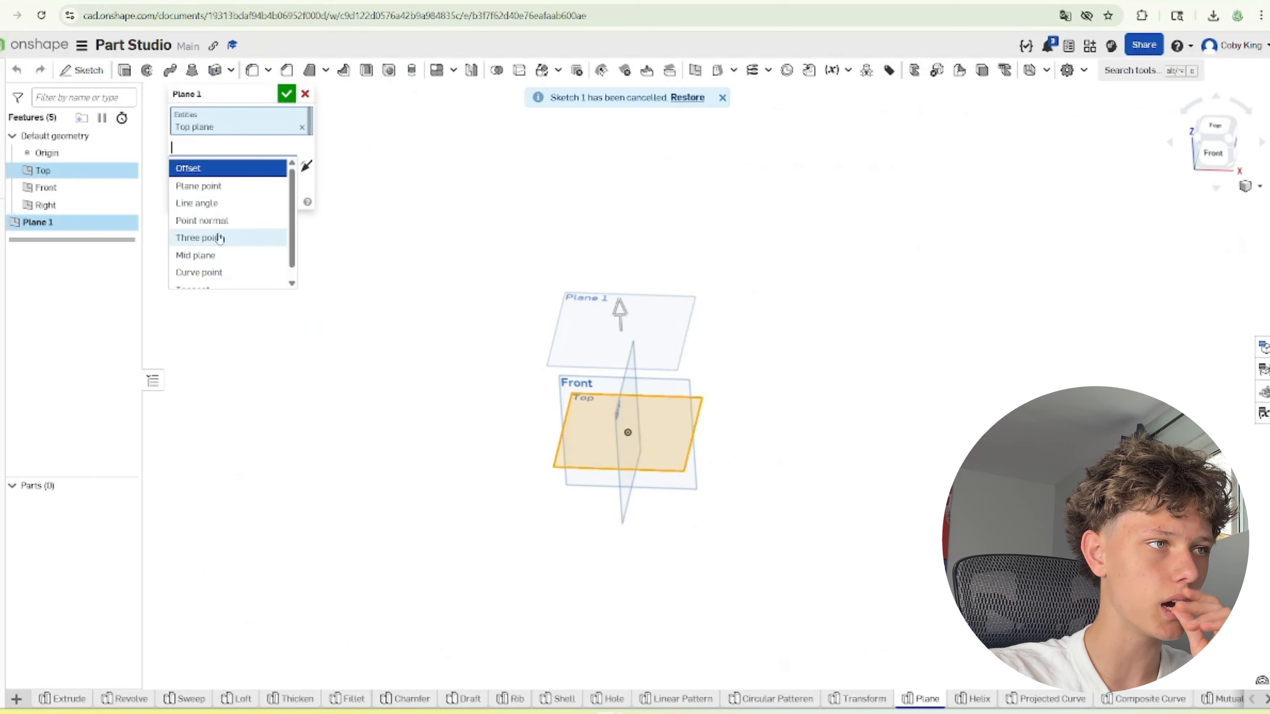
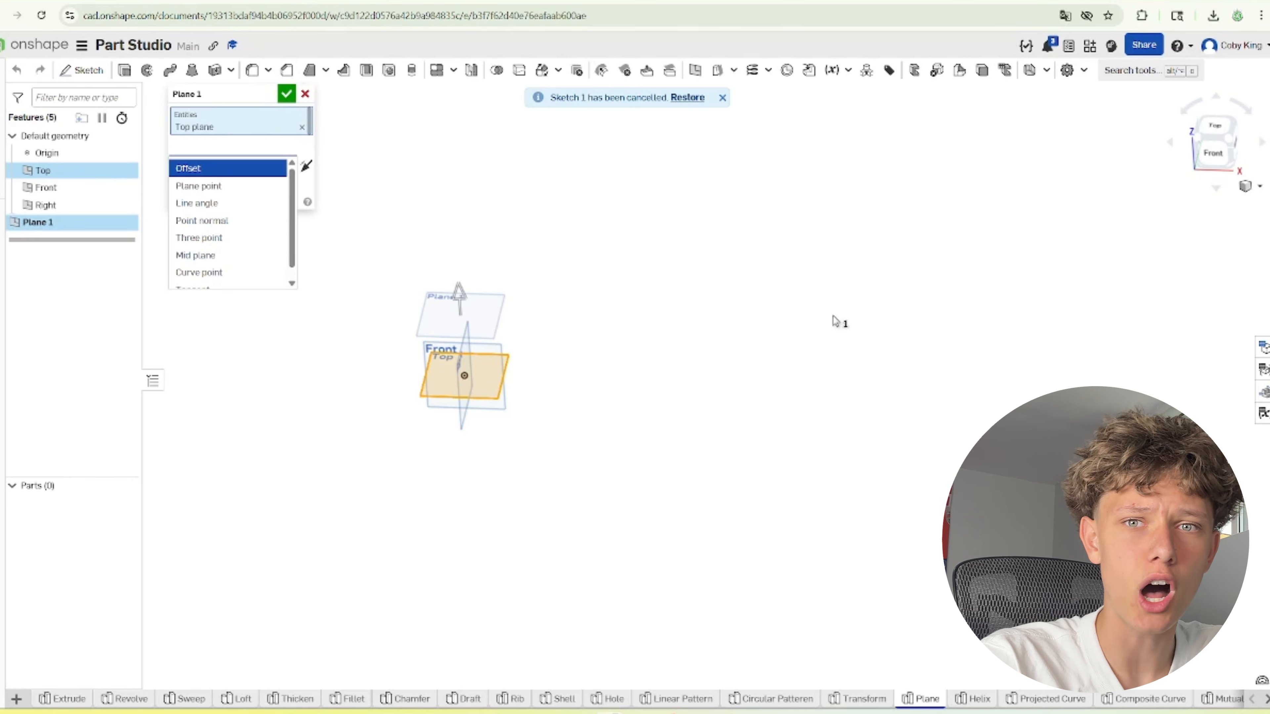
pyautogui.click(287, 95)
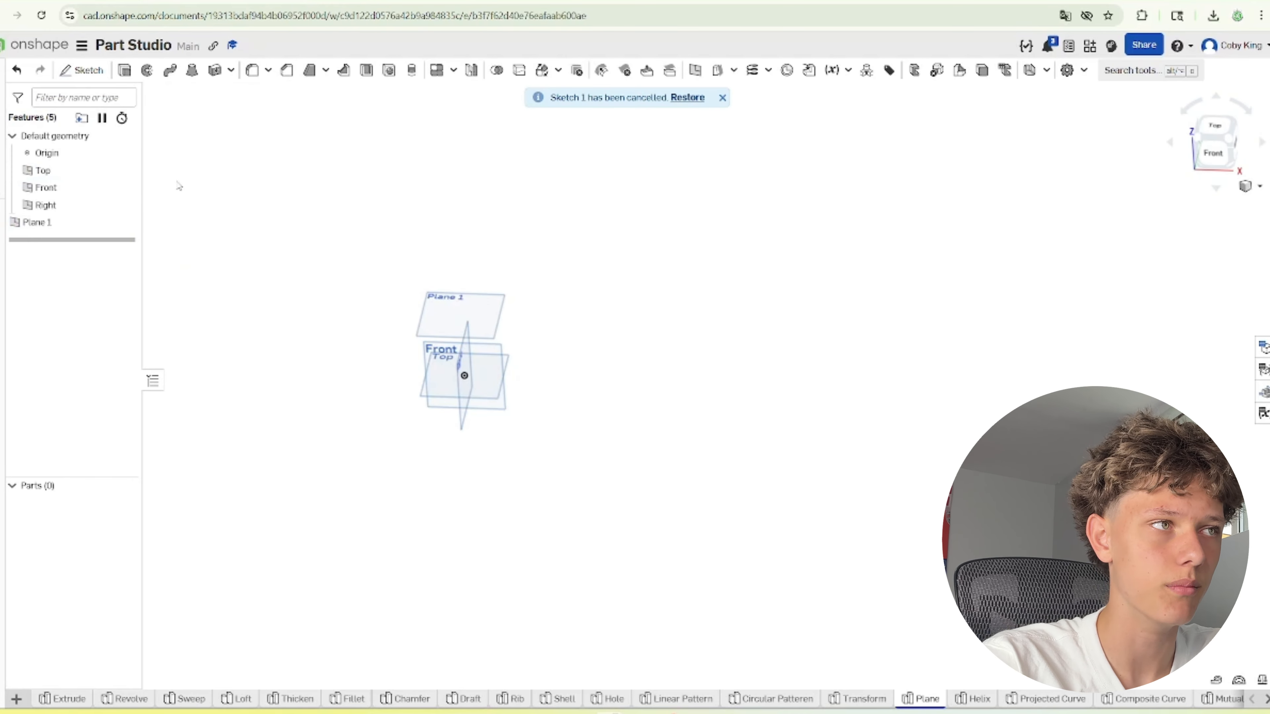
pyautogui.doubleClick(120, 222)
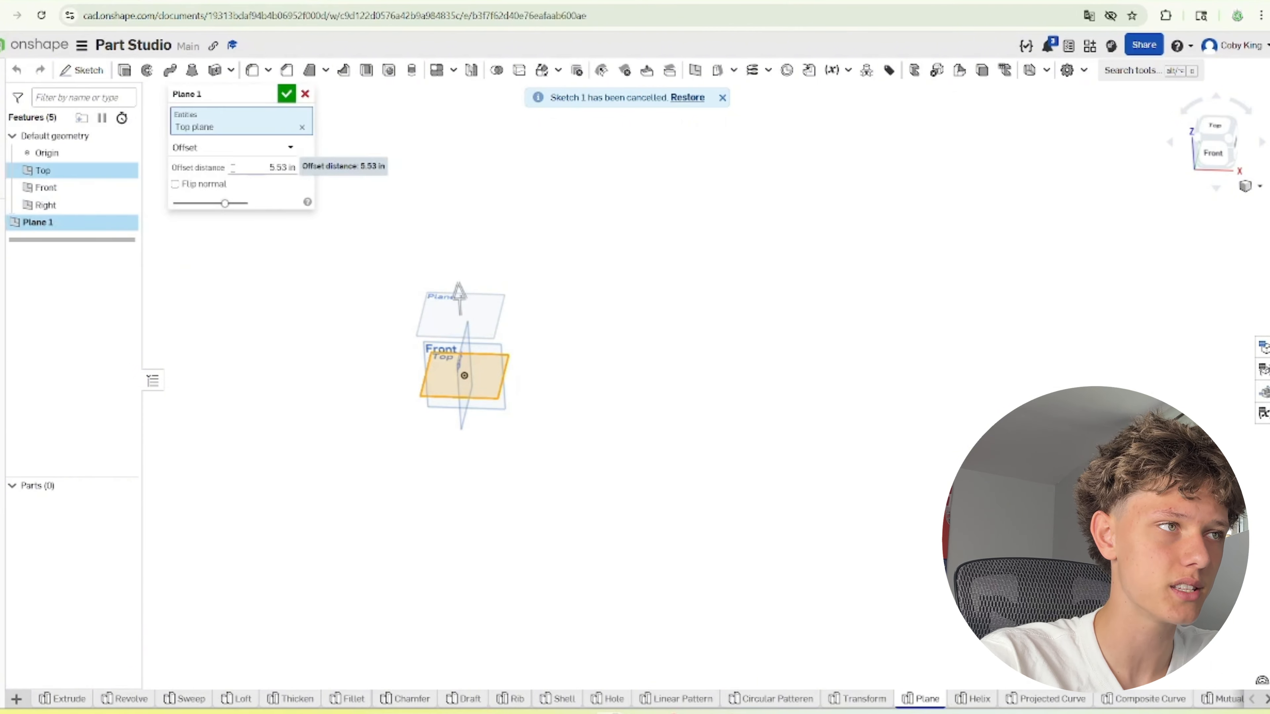
pyautogui.click(286, 94)
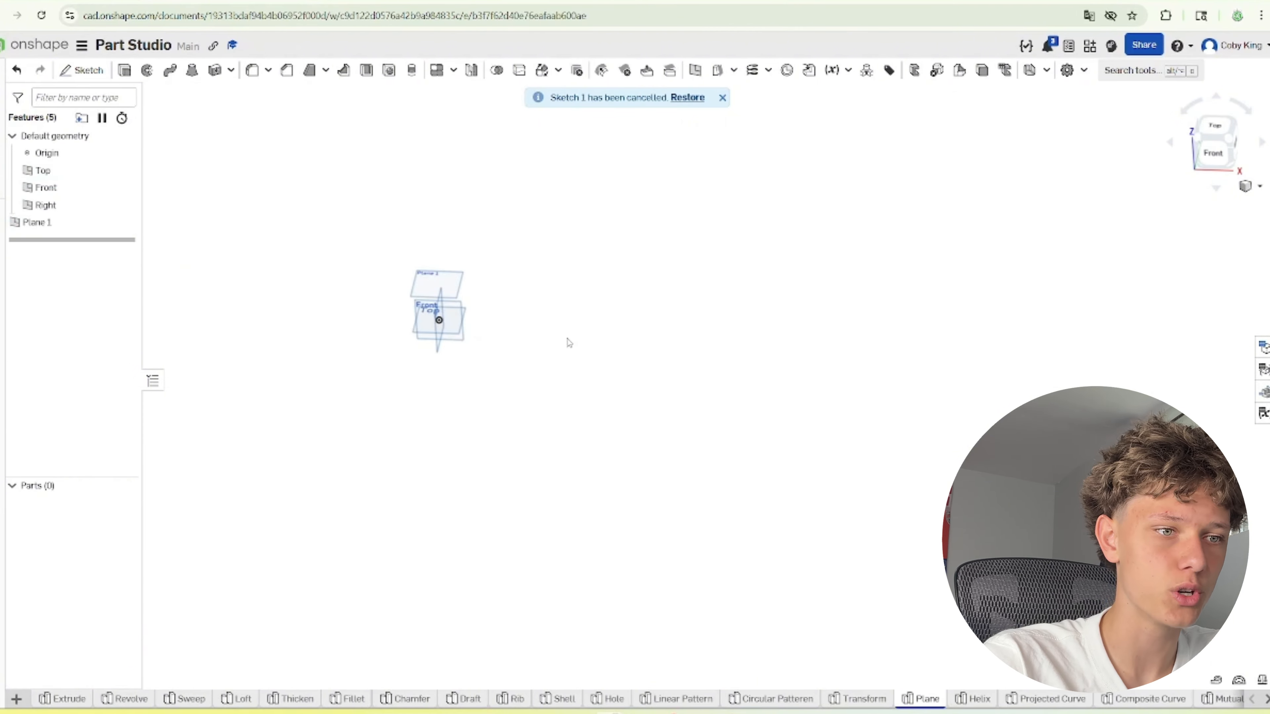
# In the Helix studio, change the cylinder's extrude from solid to a new surface extrude of the sketched circle, 3 in deep
pyautogui.click(977, 700)
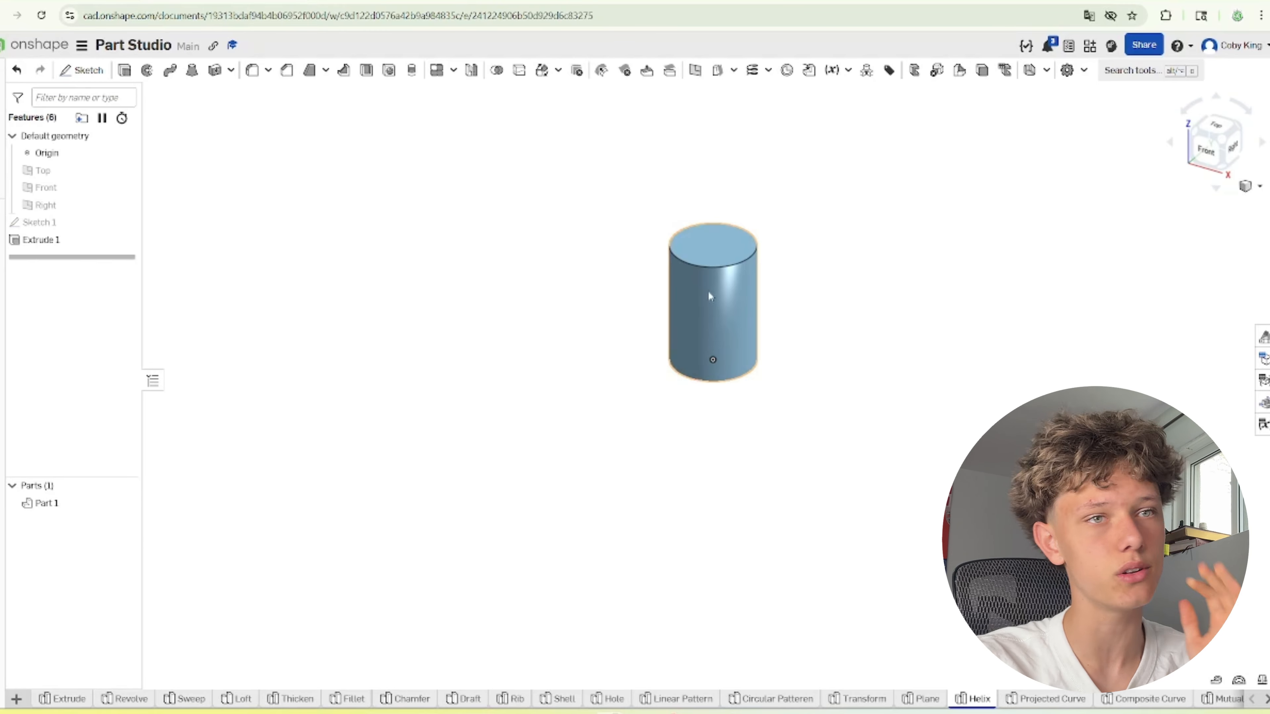
pyautogui.click(702, 301)
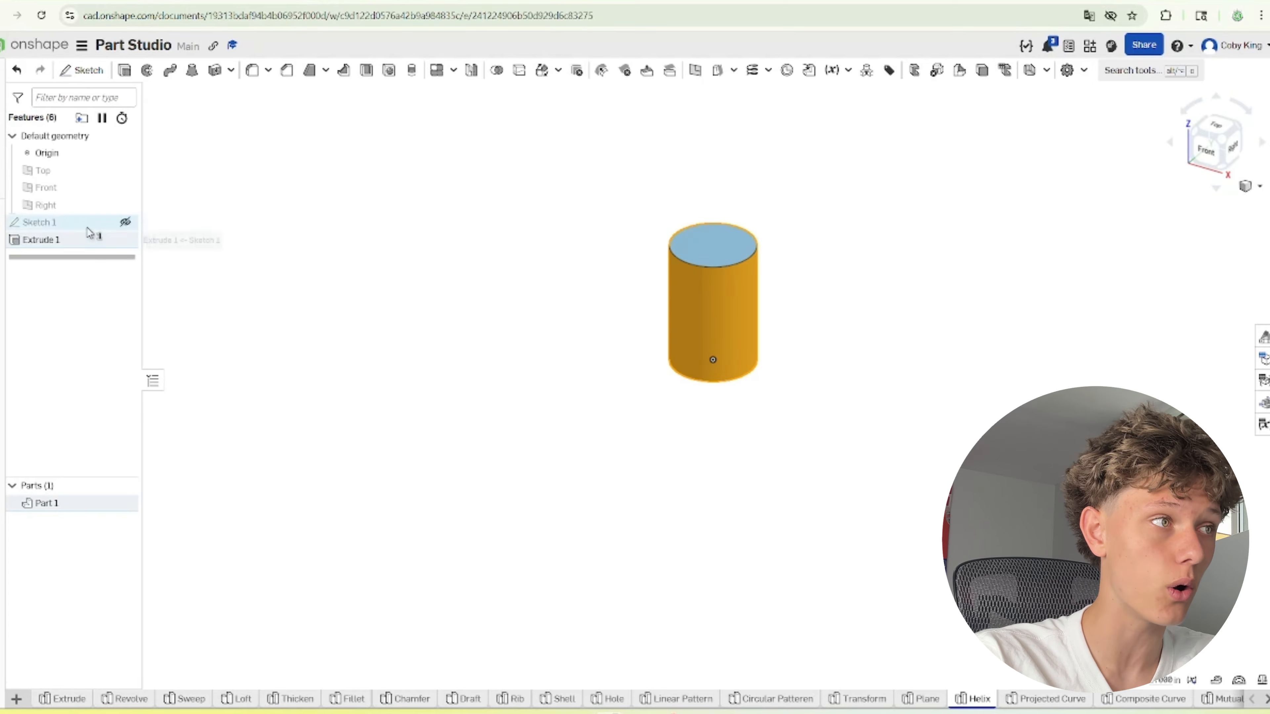
pyautogui.doubleClick(88, 241)
pyautogui.click(243, 112)
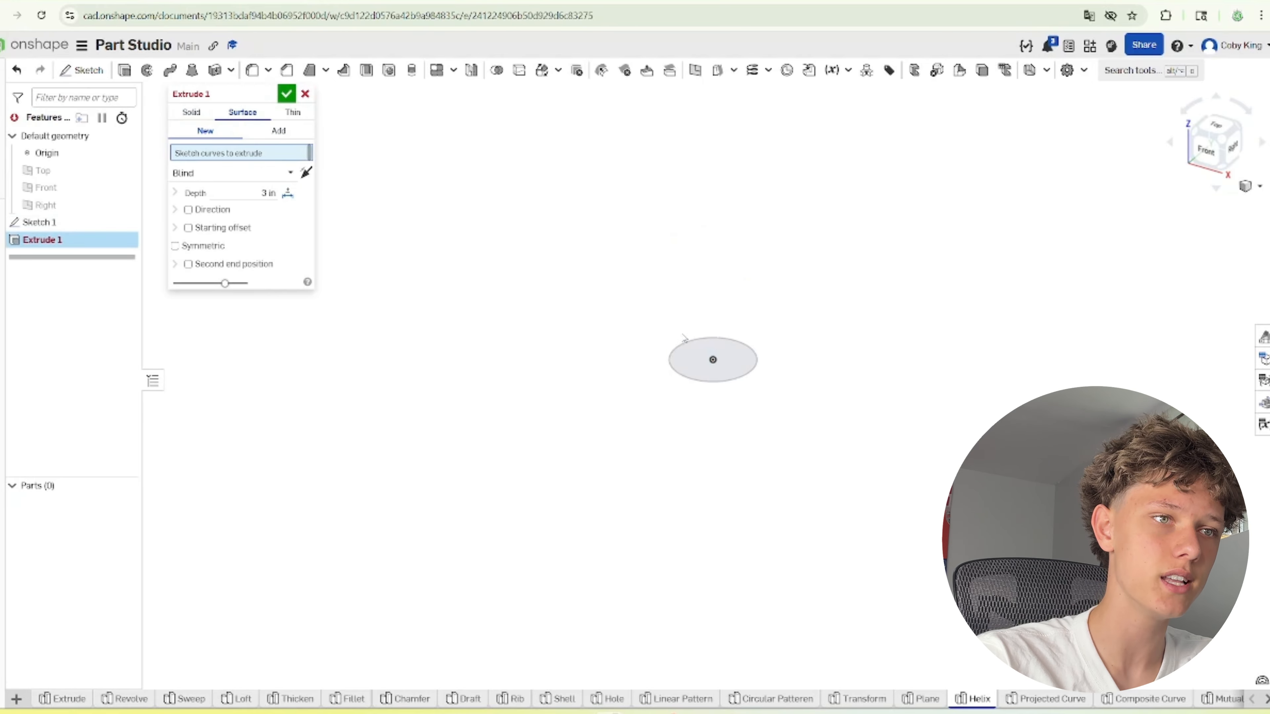
pyautogui.click(689, 379)
pyautogui.click(287, 94)
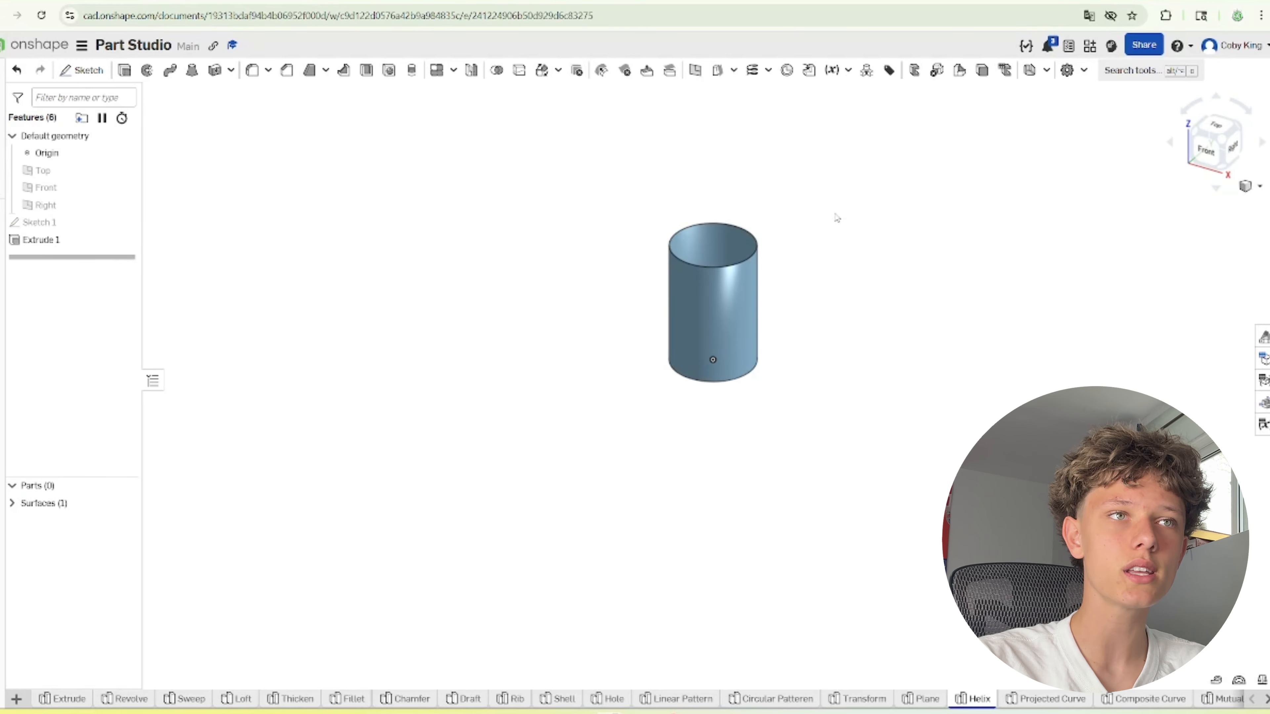
# Start a Cylinder/Cone helix on the cylindrical surface's face
pyautogui.scroll(3, 836, 216)
pyautogui.click(753, 70)
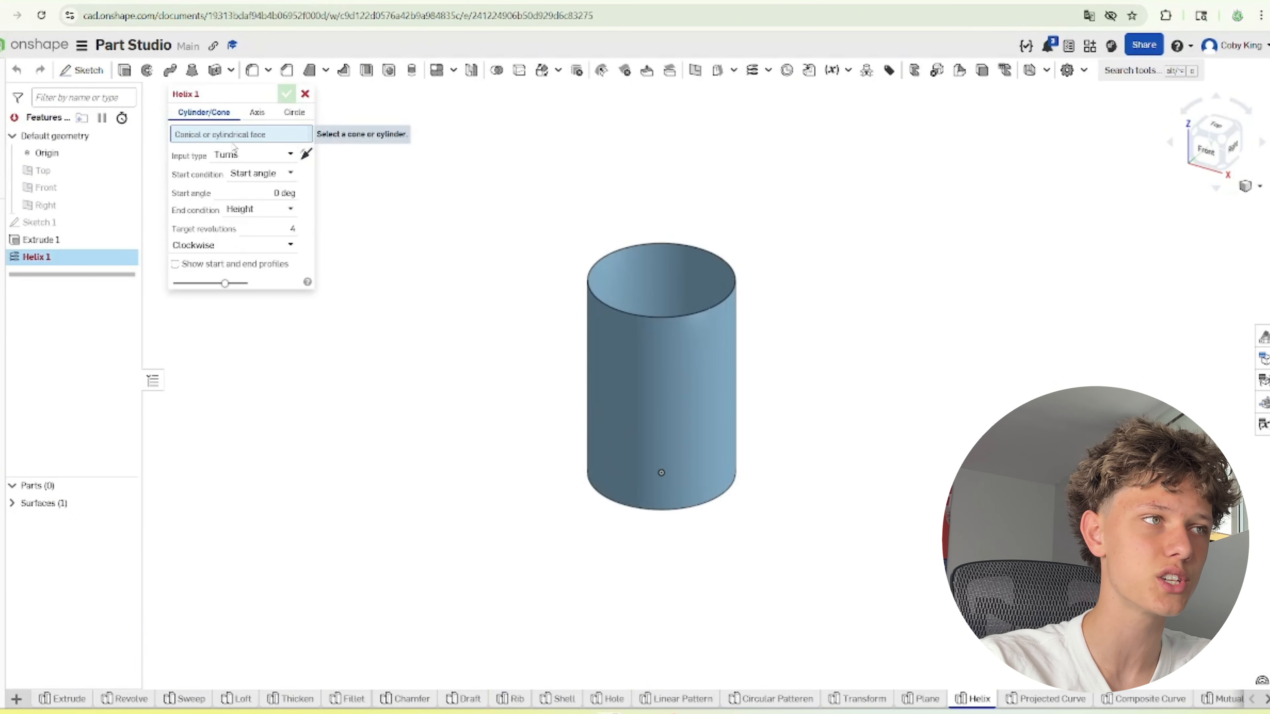
pyautogui.click(666, 334)
pyautogui.scroll(1, 329, 316)
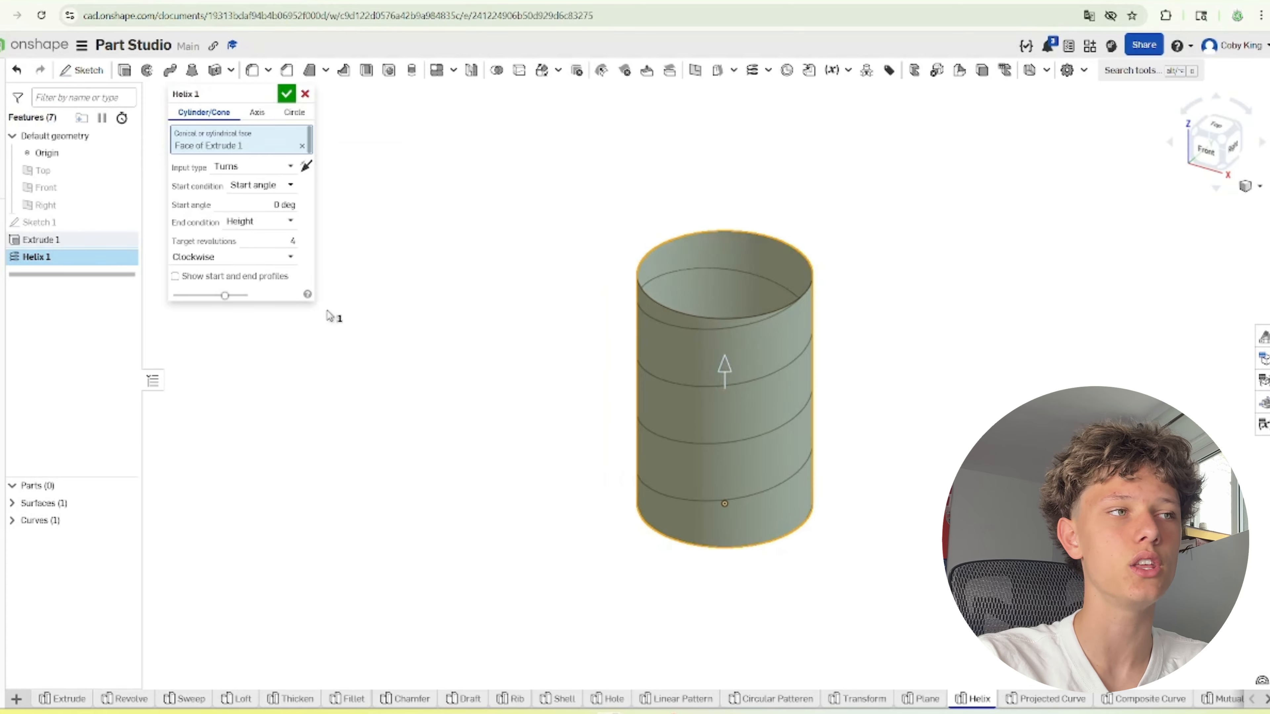
pyautogui.scroll(2, 831, 369)
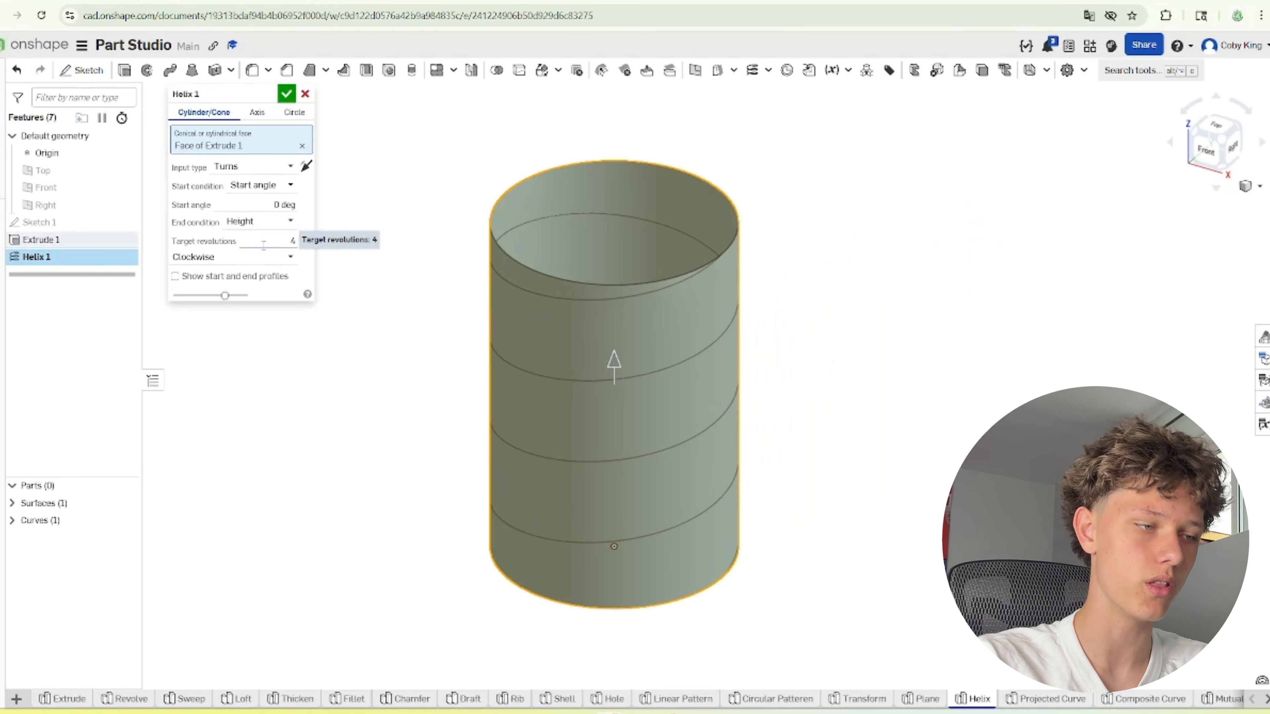
# Set the helix's target revolutions to 10 and accept the helix
pyautogui.press('Return')
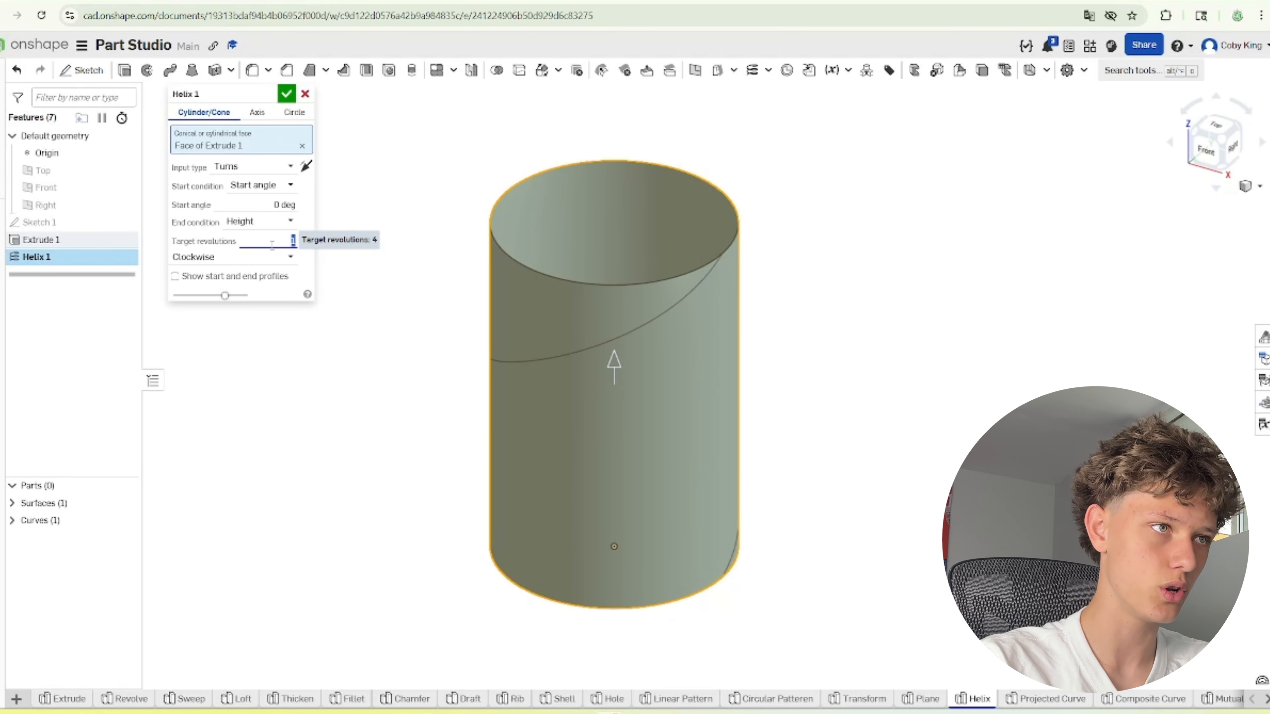
pyautogui.write('2')
pyautogui.press('Return')
pyautogui.press('Return')
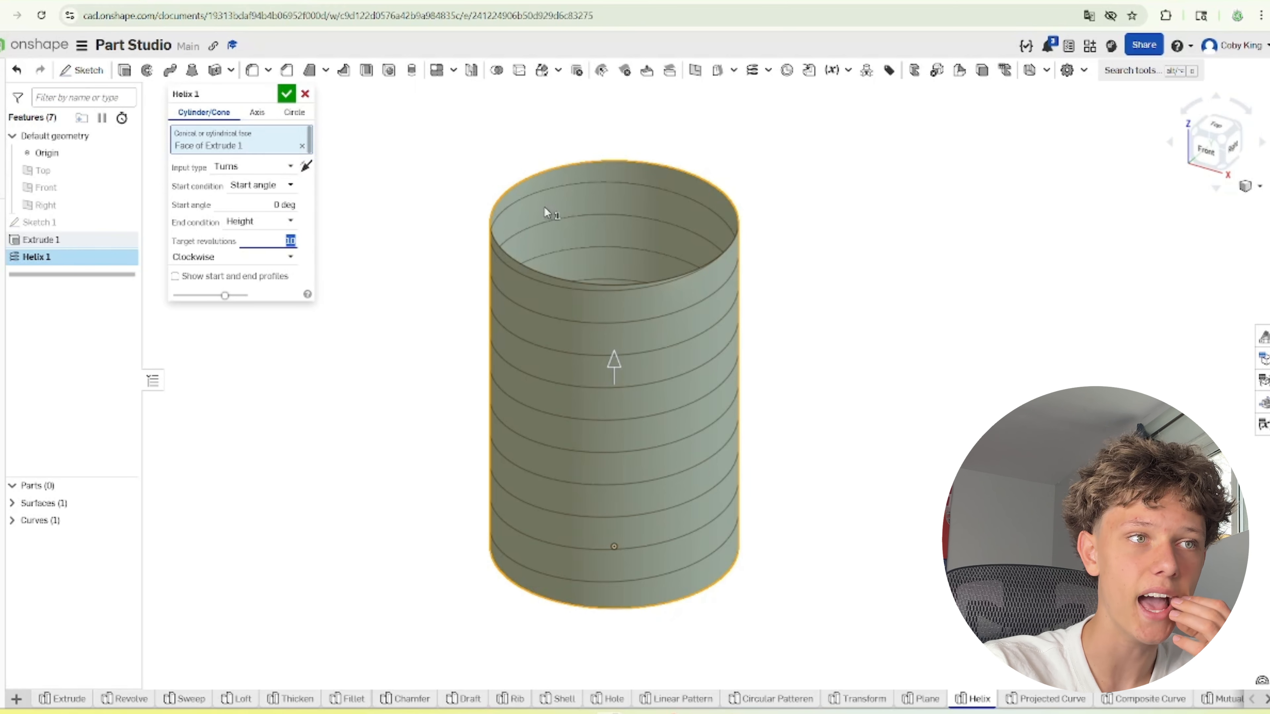
pyautogui.scroll(-3, 548, 211)
pyautogui.scroll(5, 625, 226)
pyautogui.click(286, 94)
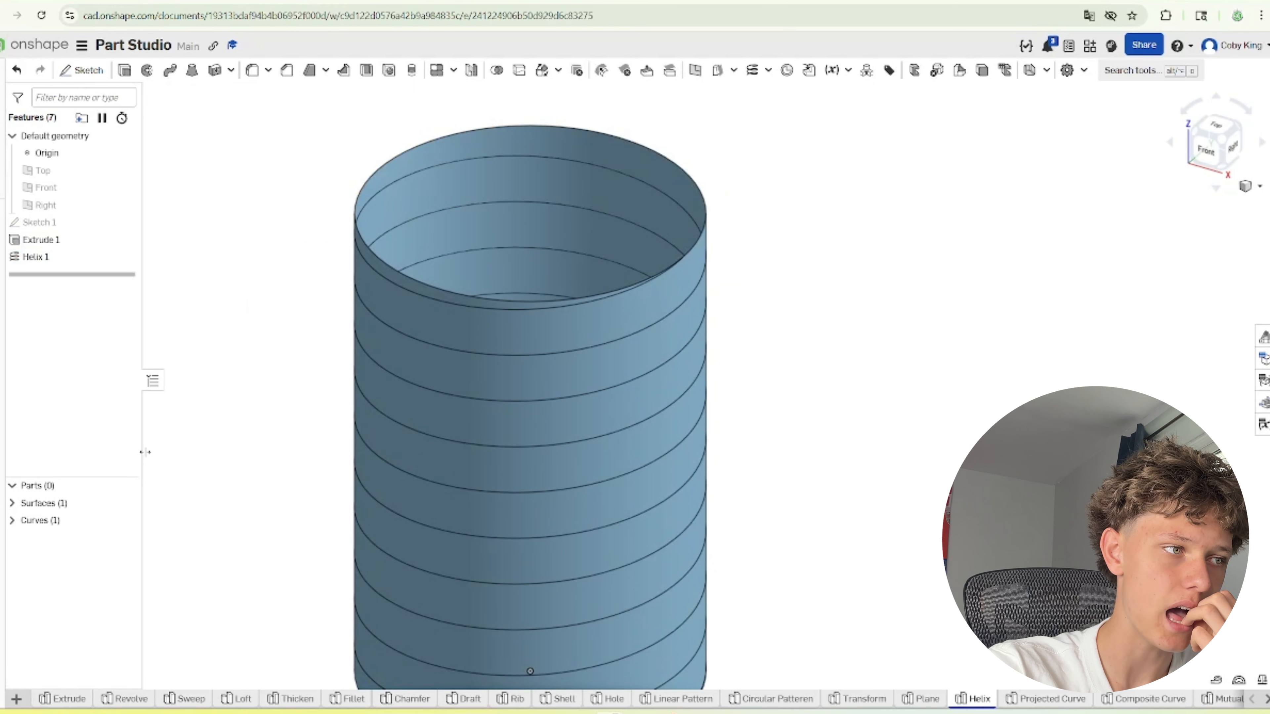
# Hide the cylindrical surface to isolate the helix curve
pyautogui.click(125, 502)
pyautogui.moveTo(295, 507); pyautogui.dragTo(504, 482, button='right')
pyautogui.scroll(-3, 374, 493)
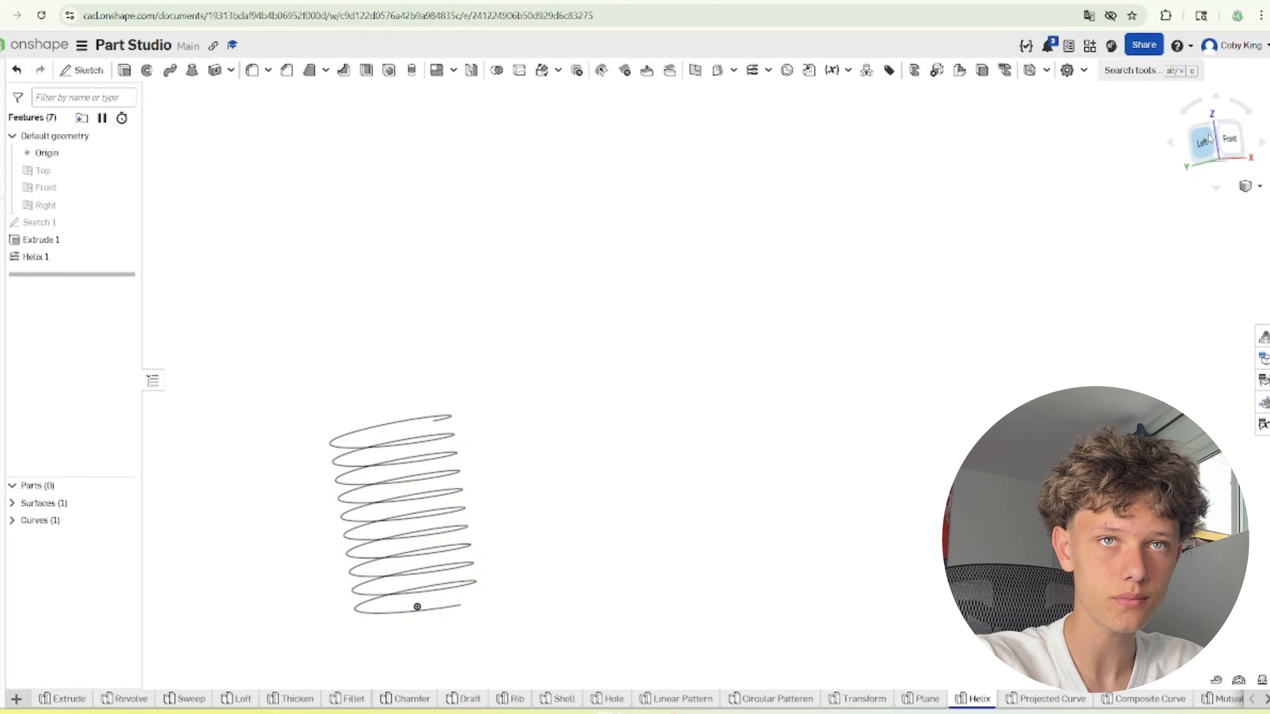
# Show the Front plane and sketch on it a circle about 0.1 in in diameter, centered on the helix's lower end
pyautogui.click(1222, 142)
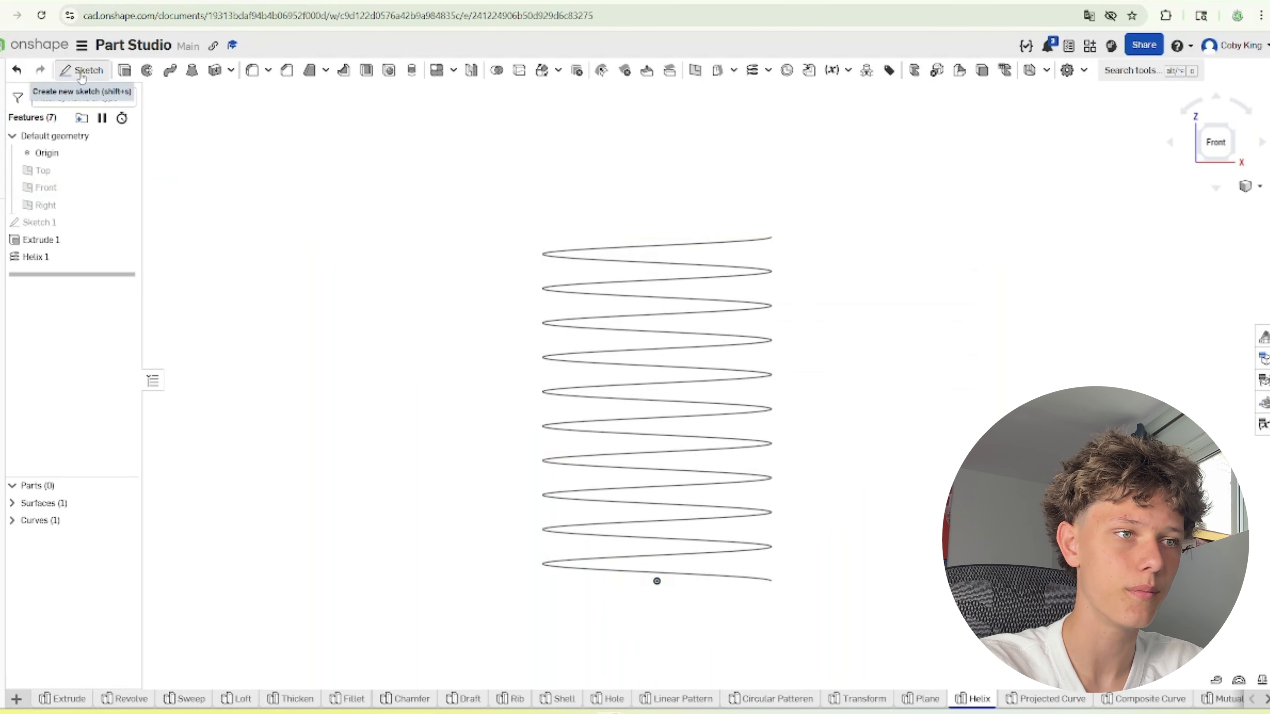
pyautogui.click(81, 70)
pyautogui.scroll(-5, 350, 400)
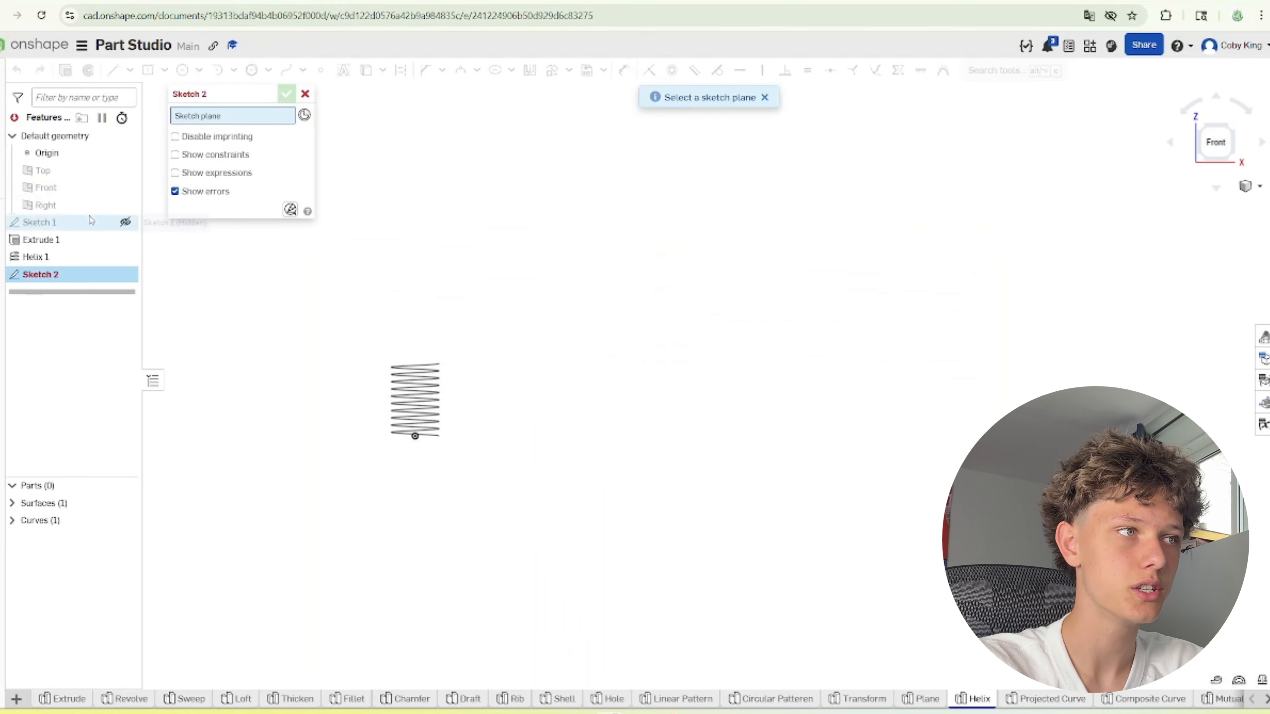
pyautogui.click(123, 189)
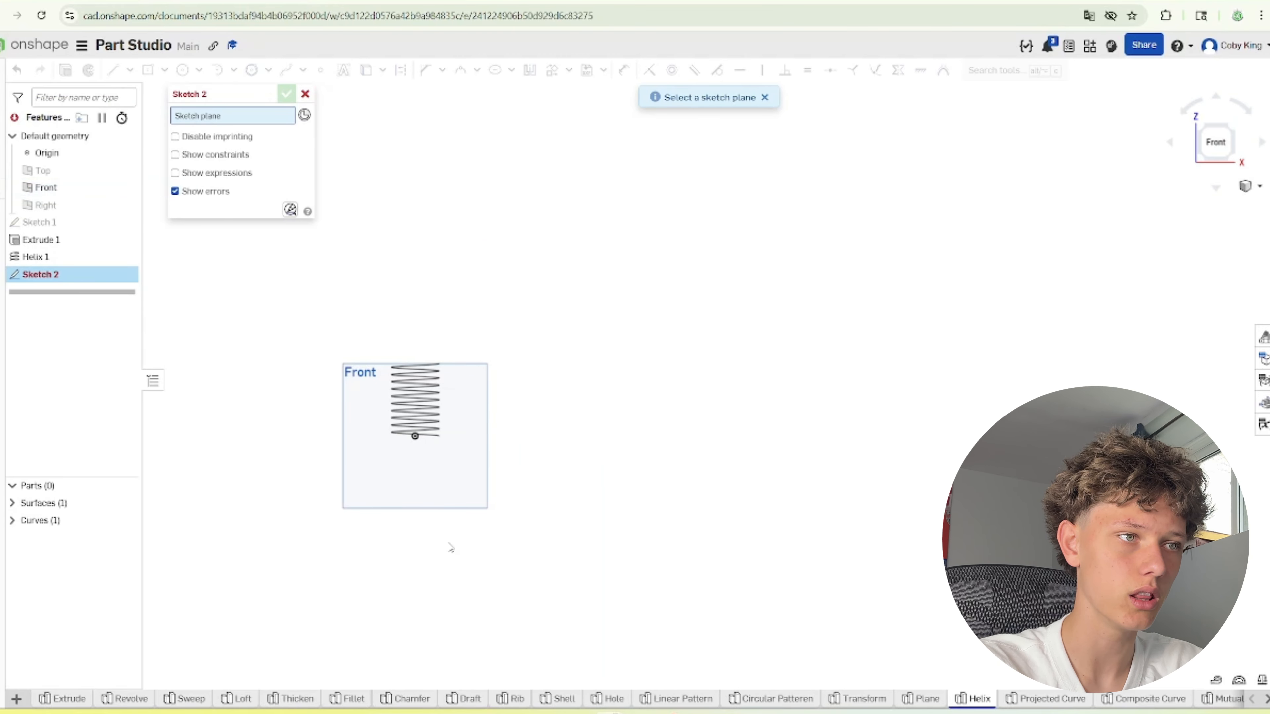
pyautogui.click(393, 481)
pyautogui.click(187, 72)
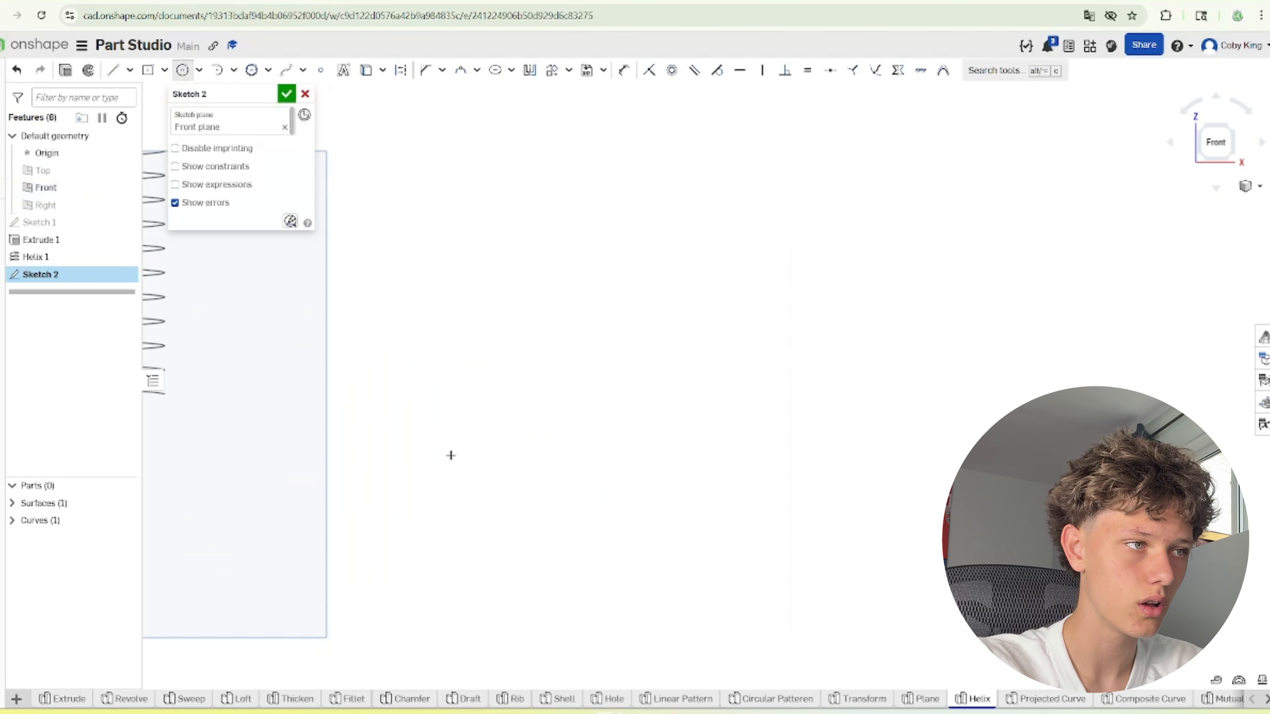
pyautogui.scroll(5, 475, 453)
pyautogui.scroll(4, 201, 417)
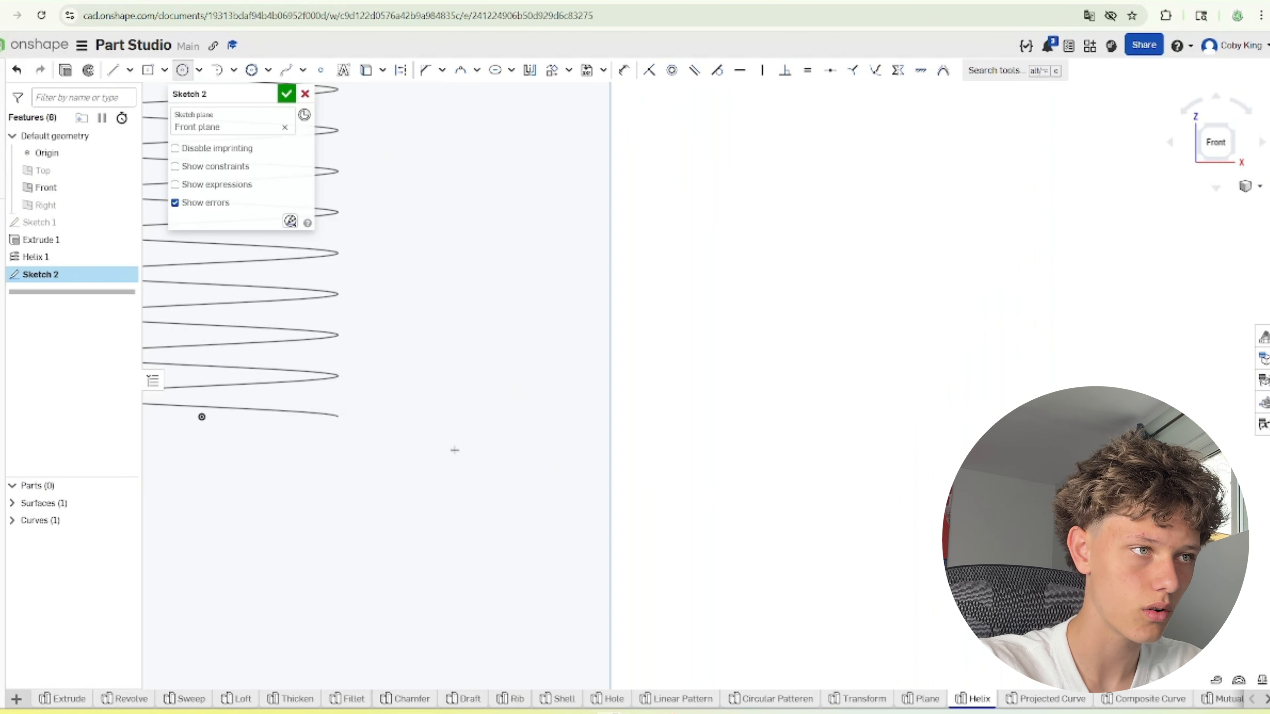
pyautogui.click(346, 355)
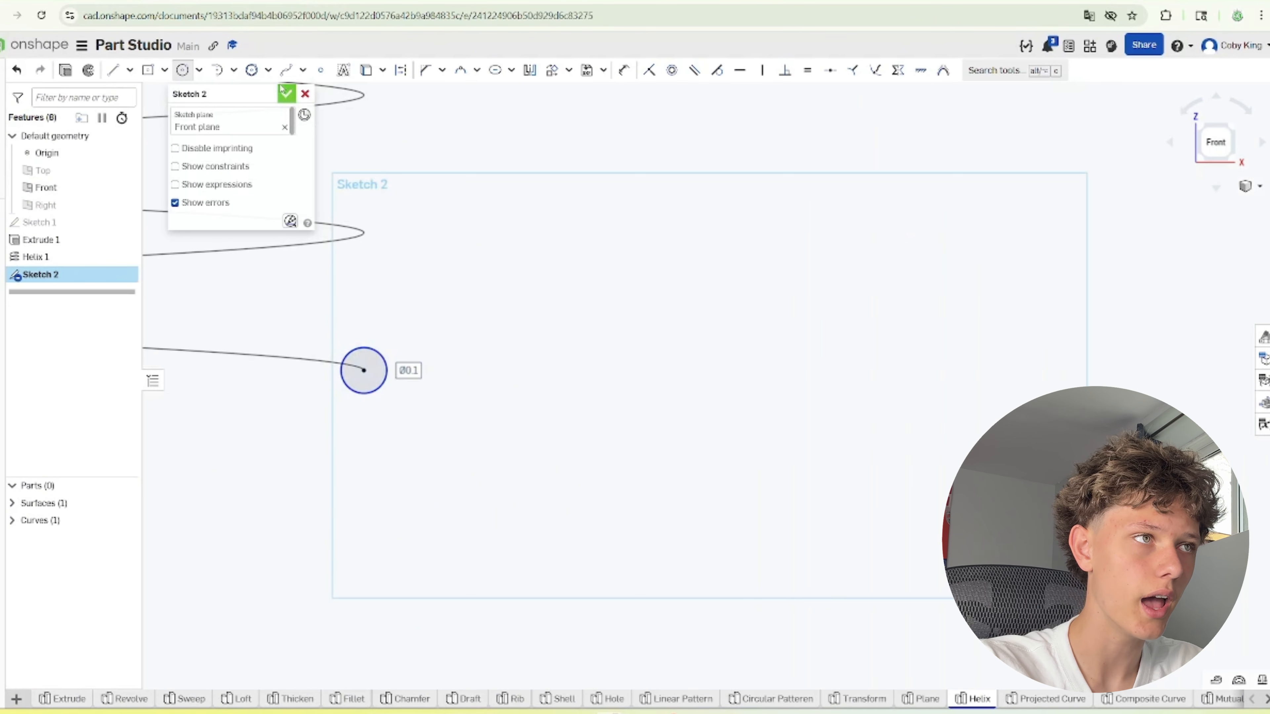
# Finish the circle sketch and sweep its region along the helix as a new solid to form the spring
pyautogui.click(287, 94)
pyautogui.scroll(-5, 269, 165)
pyautogui.click(170, 71)
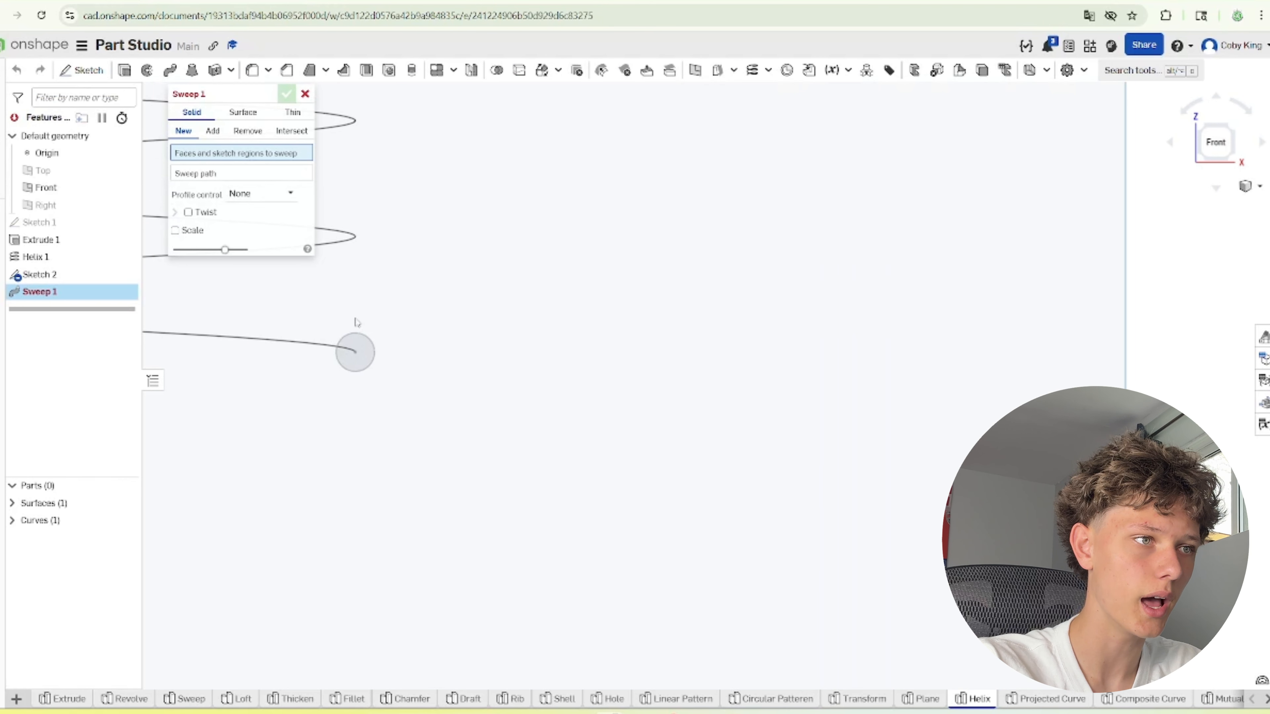
pyautogui.click(356, 352)
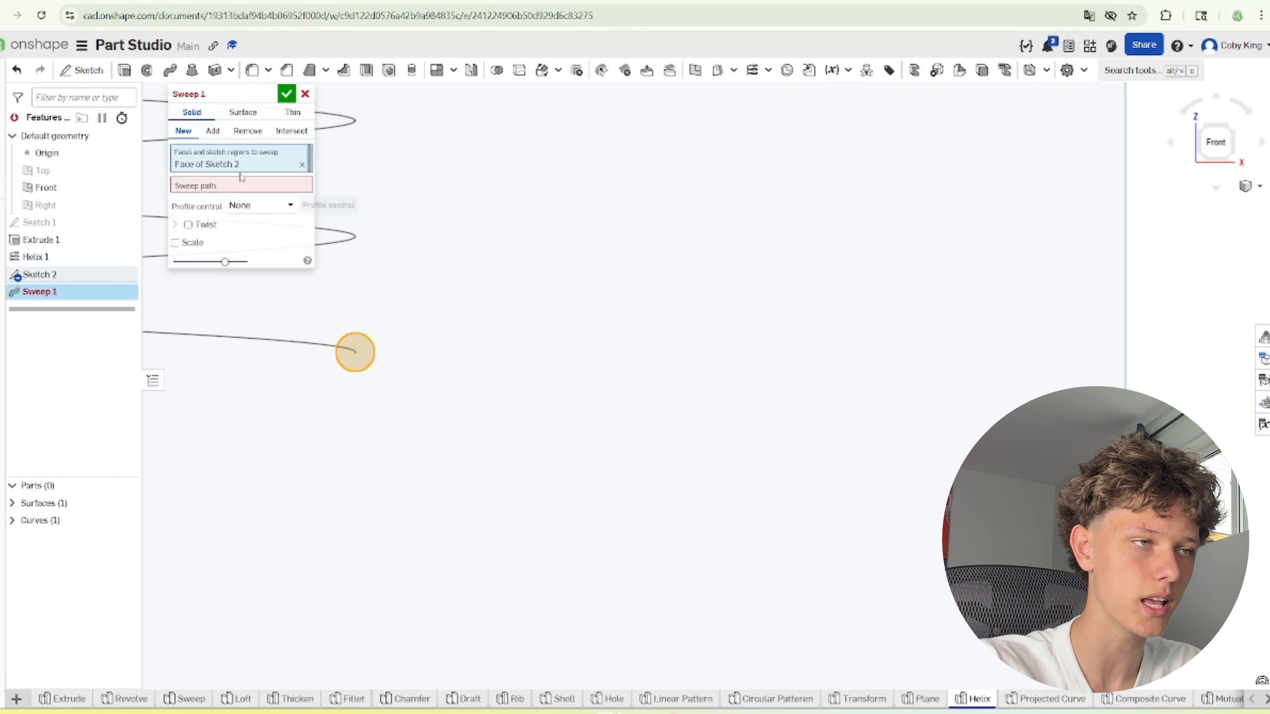
pyautogui.click(305, 343)
pyautogui.scroll(-4, 467, 484)
pyautogui.scroll(-1, 465, 479)
pyautogui.click(291, 91)
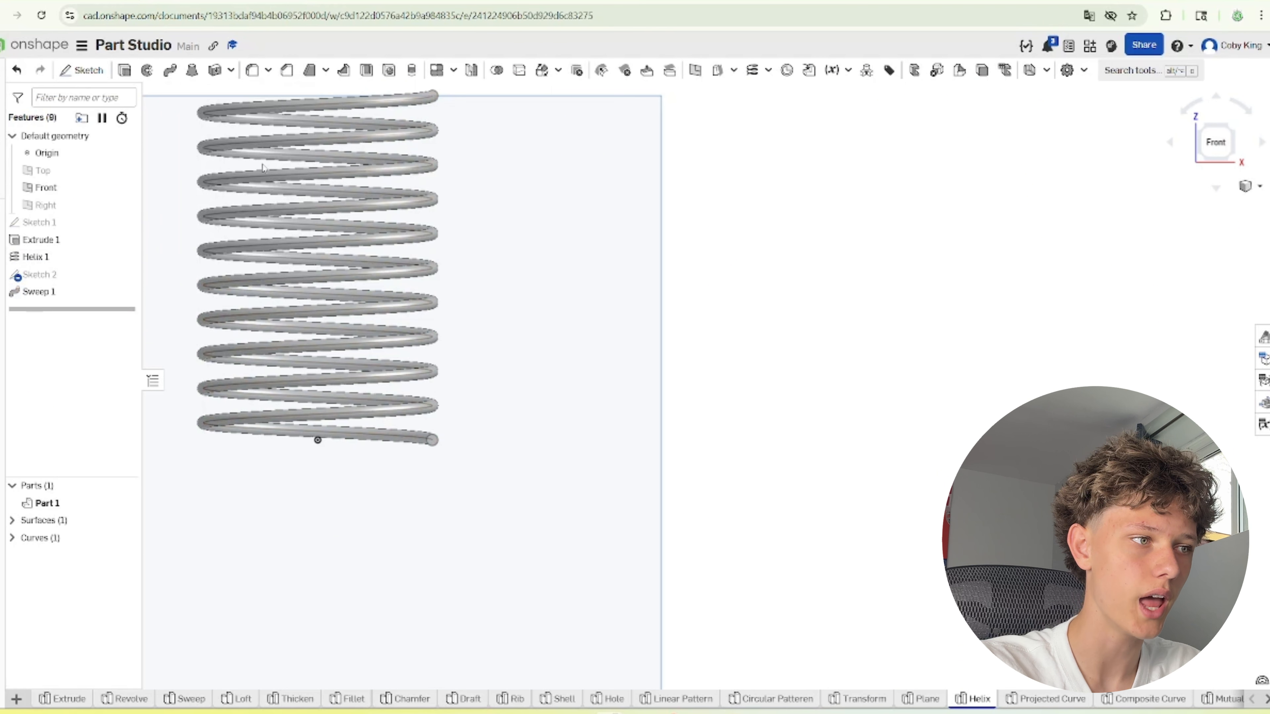
# Hide the Front plane and view the finished spring from an angle
pyautogui.moveTo(496, 468); pyautogui.dragTo(552, 498, button='right')
pyautogui.scroll(-4, 552, 498)
pyautogui.scroll(4, 434, 330)
pyautogui.click(85, 189)
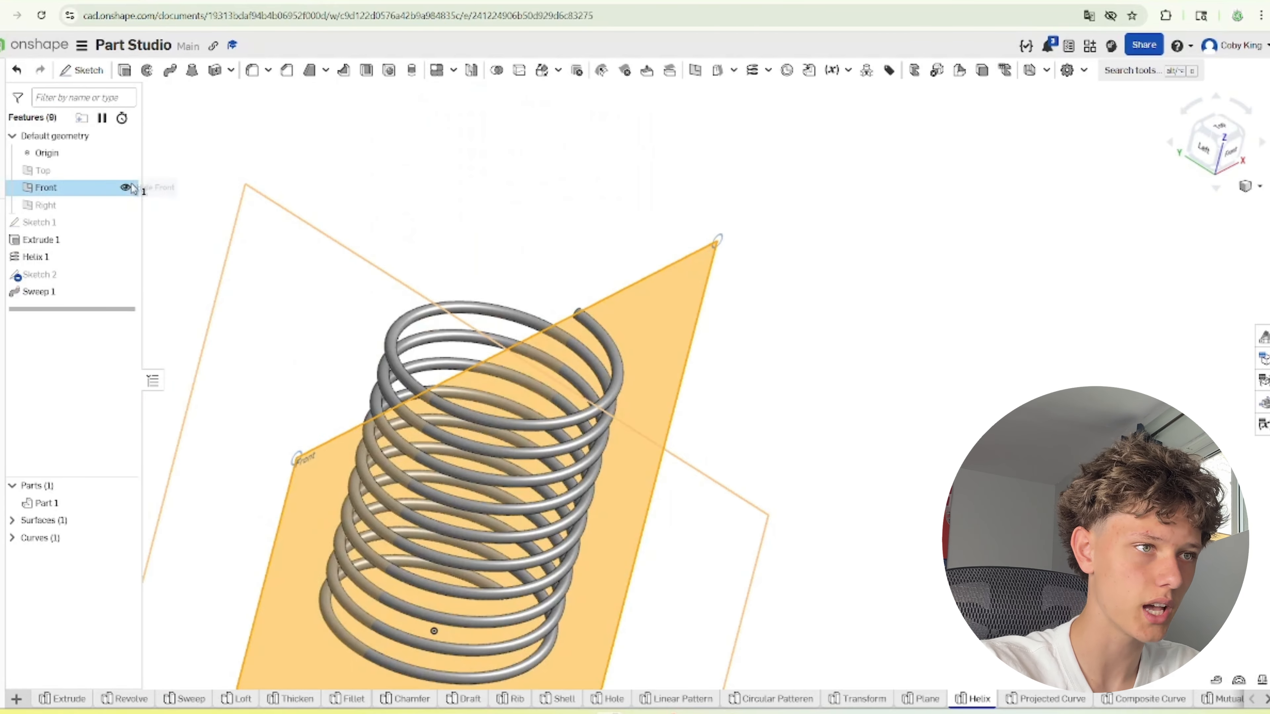
pyautogui.press('Escape')
pyautogui.moveTo(700, 400); pyautogui.dragTo(729, 452, button='right')
pyautogui.scroll(-4, 729, 452)
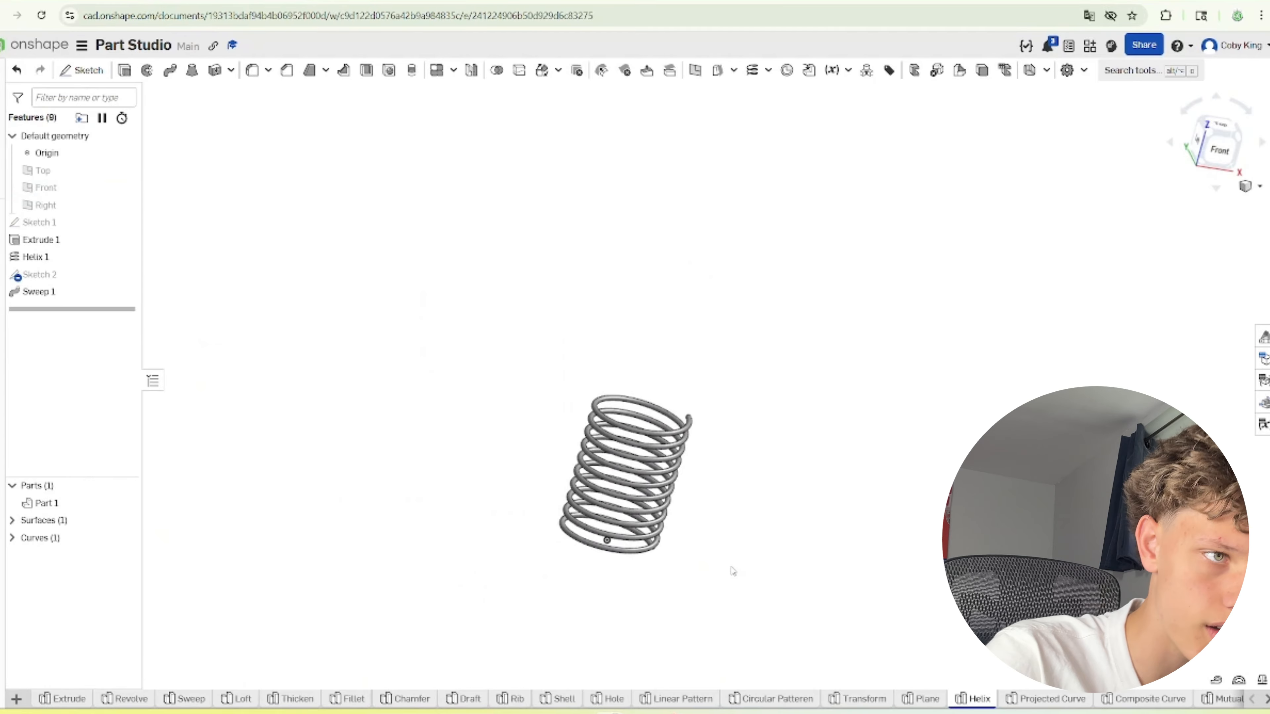
# Switch to the Projected Curve part studio and roll the feature history back to just before Projected curve 1
pyautogui.click(1030, 699)
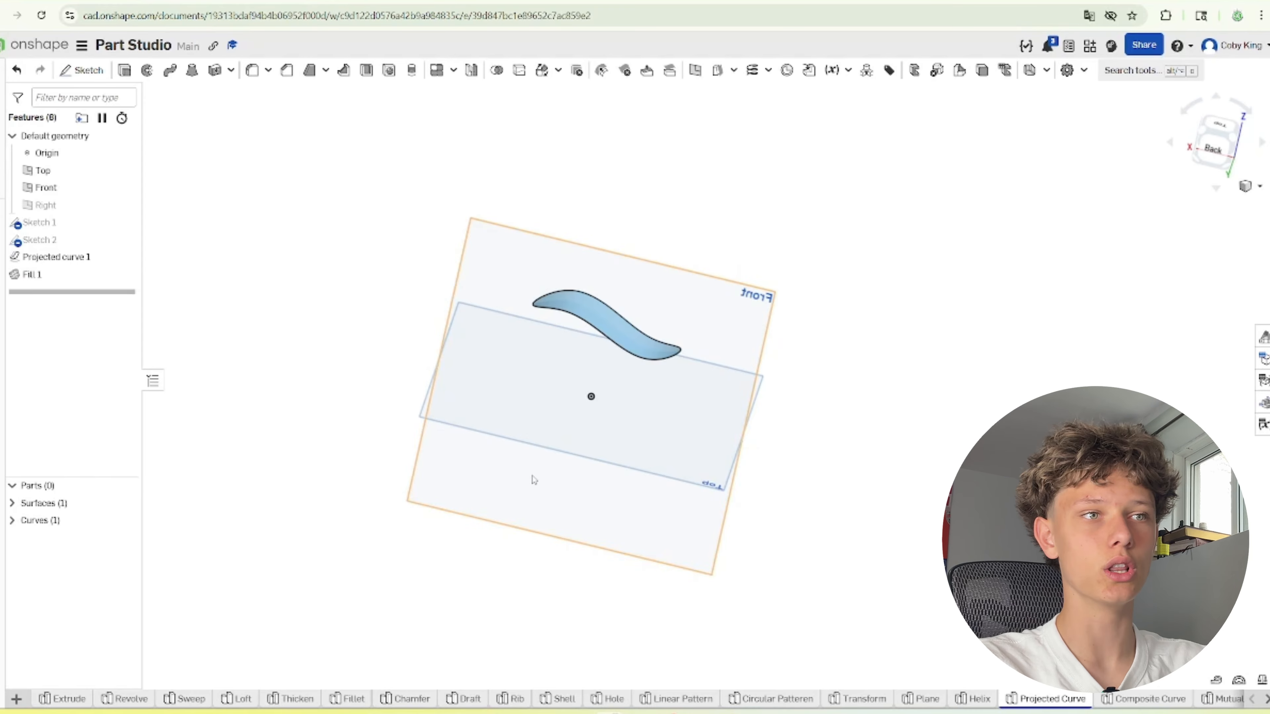
pyautogui.moveTo(533, 480); pyautogui.dragTo(630, 349, button='right')
pyautogui.scroll(5, 421, 331)
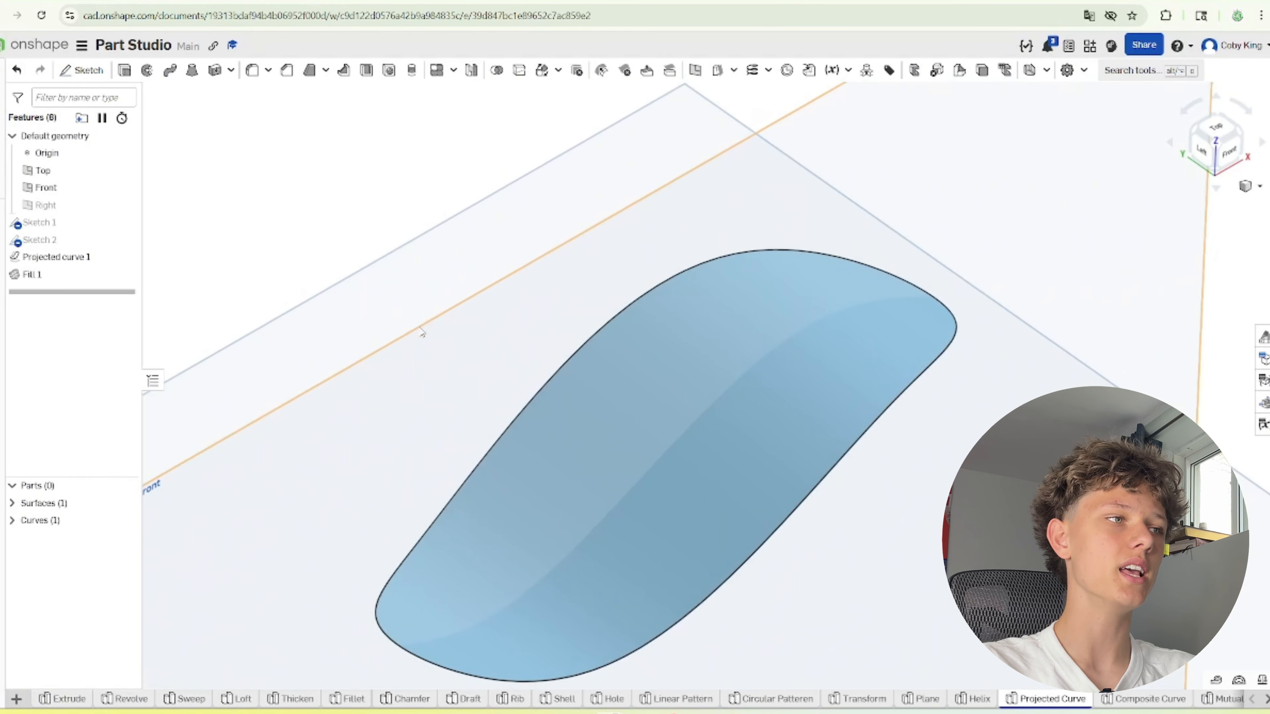
pyautogui.moveTo(46, 292); pyautogui.dragTo(31, 258)
# Open Sketch 1 on the Top plane and Sketch 2 on the Front plane to review the ellipse and the spline
pyautogui.doubleClick(40, 223)
pyautogui.moveTo(700, 501)
pyautogui.mouseDown(button='right')
pyautogui.moveTo(750, 575)
pyautogui.moveTo(792, 589)
pyautogui.mouseUp(button='right')
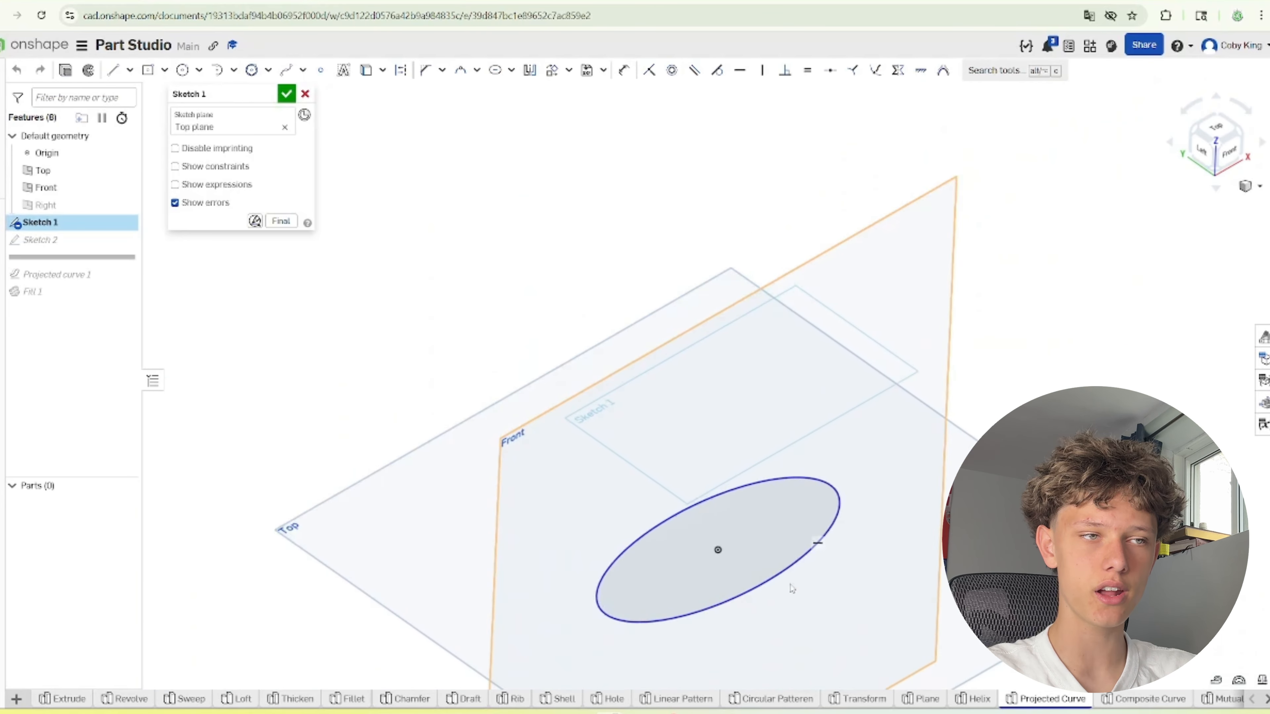
pyautogui.scroll(2, 791, 585)
pyautogui.doubleClick(40, 240)
pyautogui.press('n')
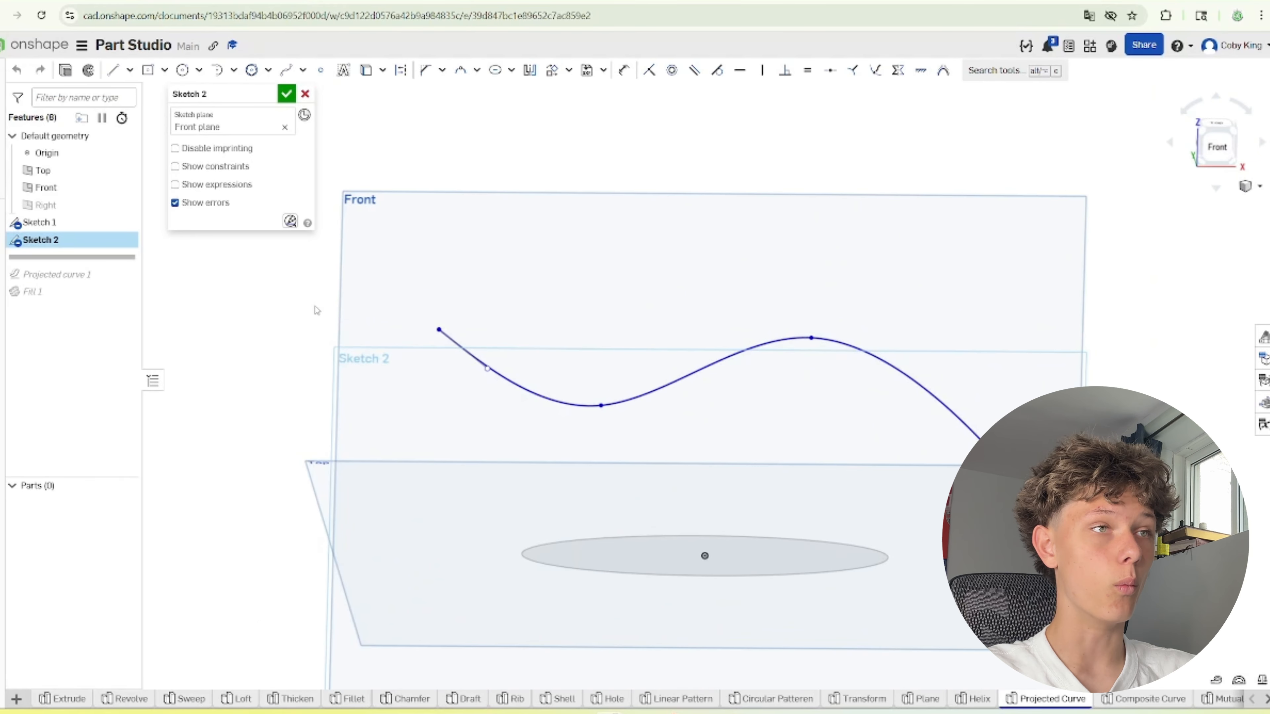
pyautogui.click(287, 94)
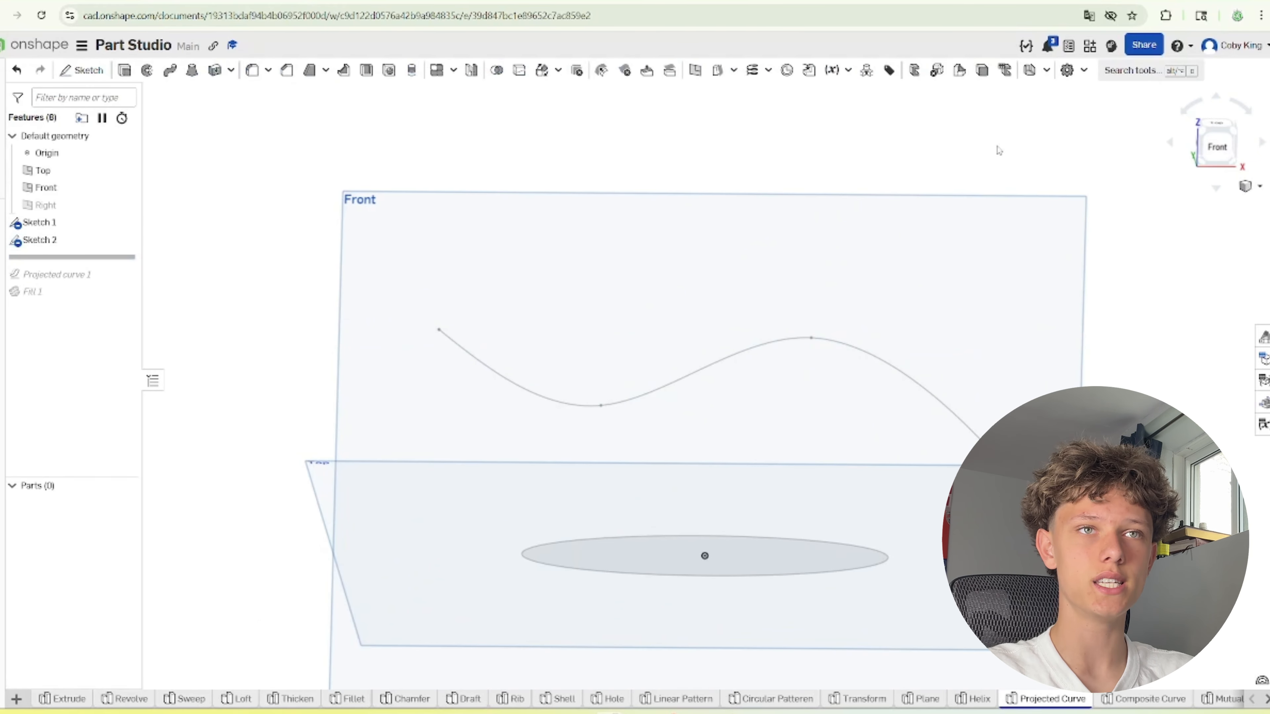
# Create a two-sketch projected curve from the ellipse in Sketch 1 and the spline in Sketch 2
pyautogui.click(1047, 71)
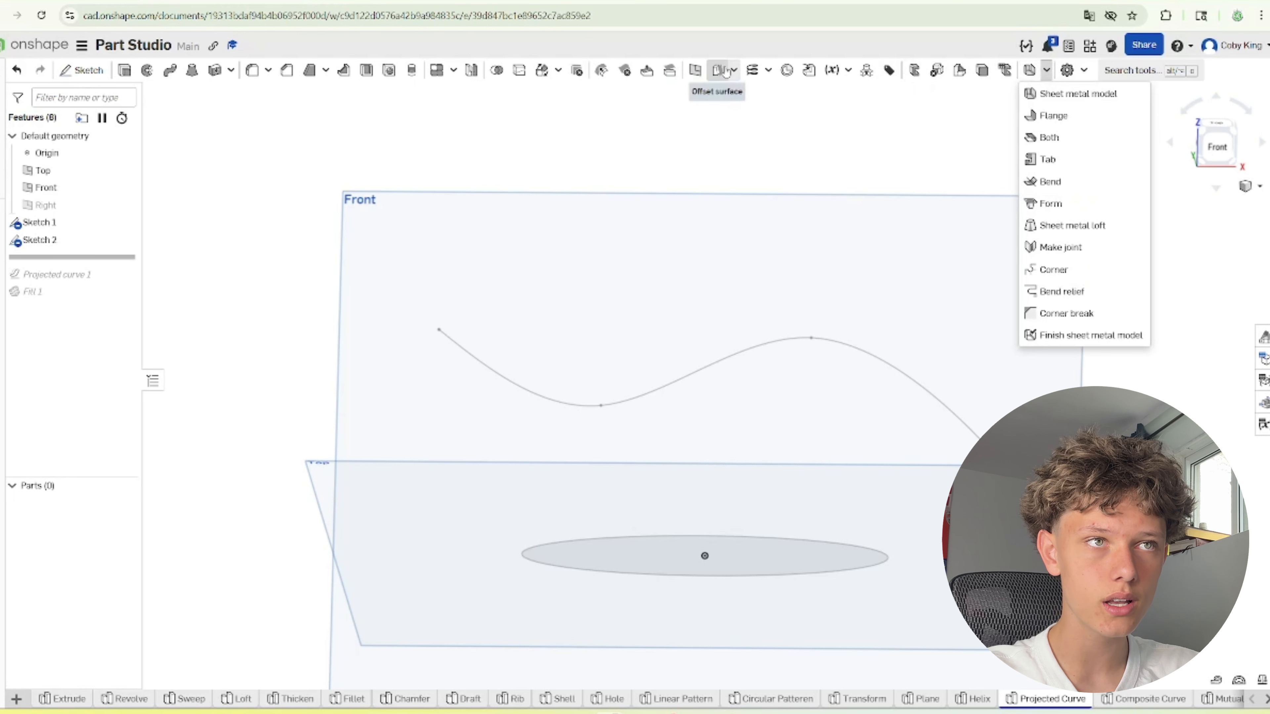
pyautogui.click(767, 71)
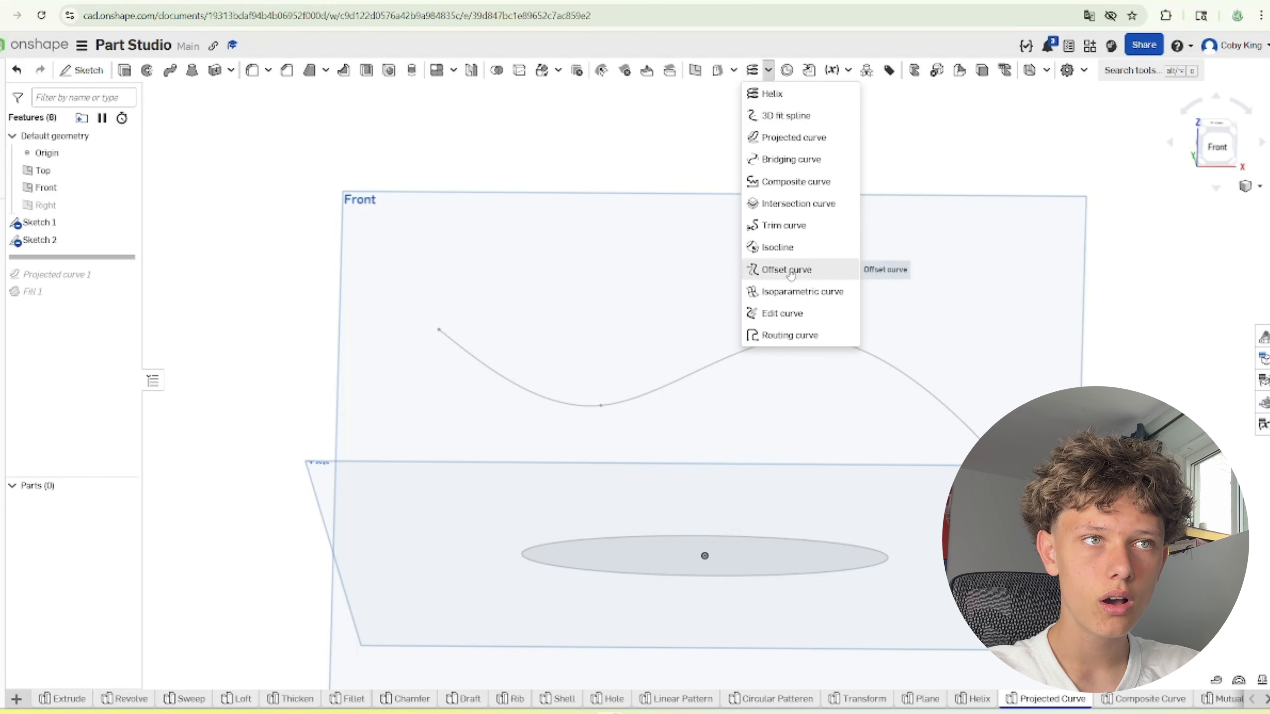
pyautogui.click(786, 144)
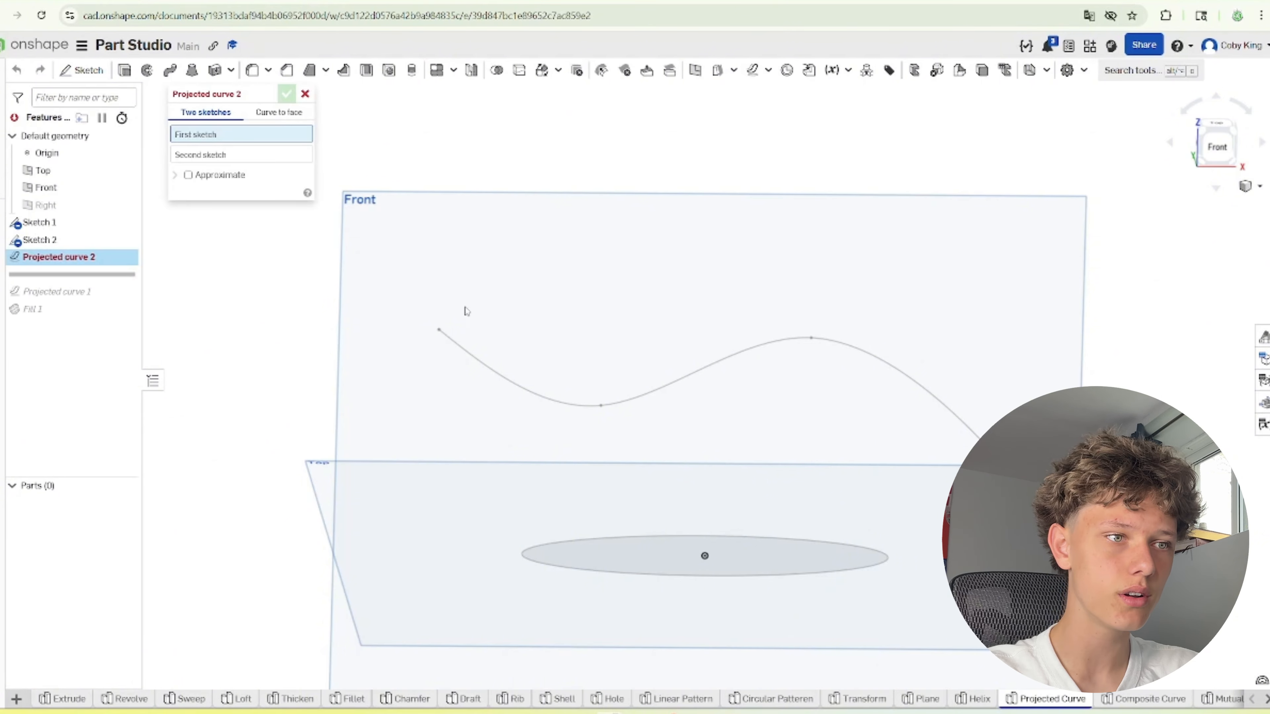
pyautogui.moveTo(669, 558)
pyautogui.mouseDown(button='right')
pyautogui.moveTo(619, 610)
pyautogui.moveTo(606, 593)
pyautogui.mouseUp(button='right')
pyautogui.click(611, 591)
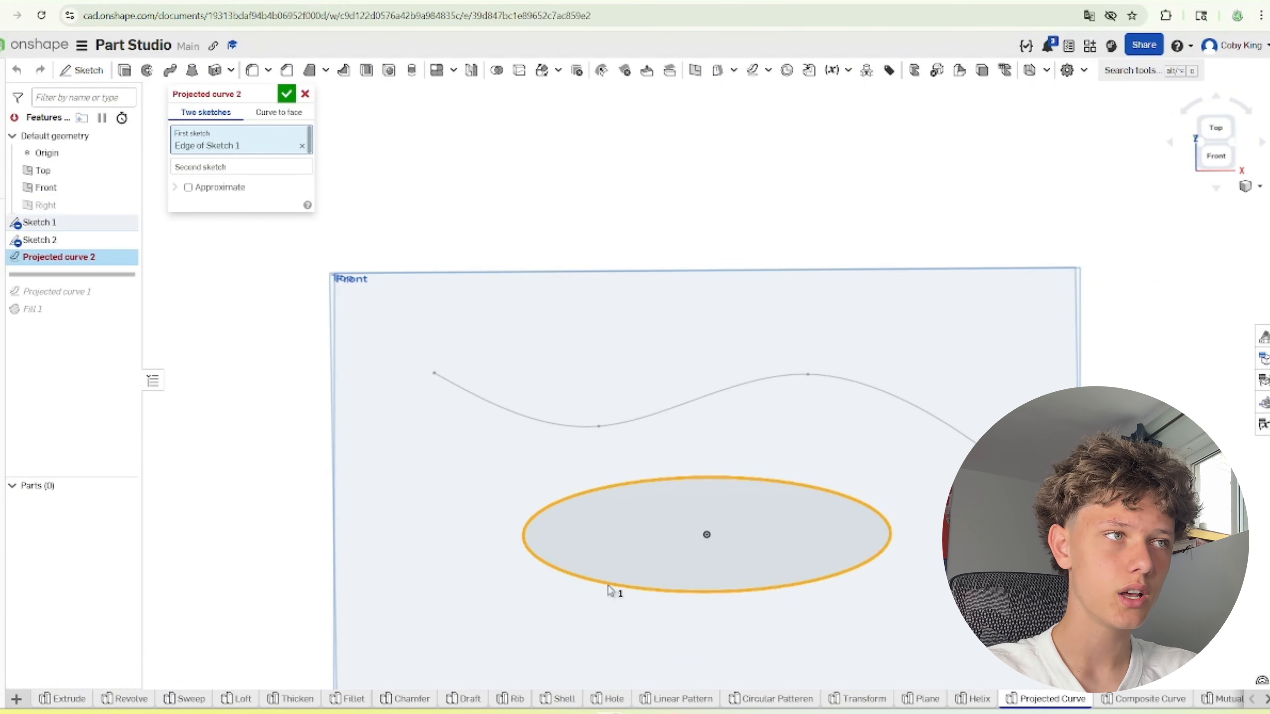
pyautogui.click(272, 170)
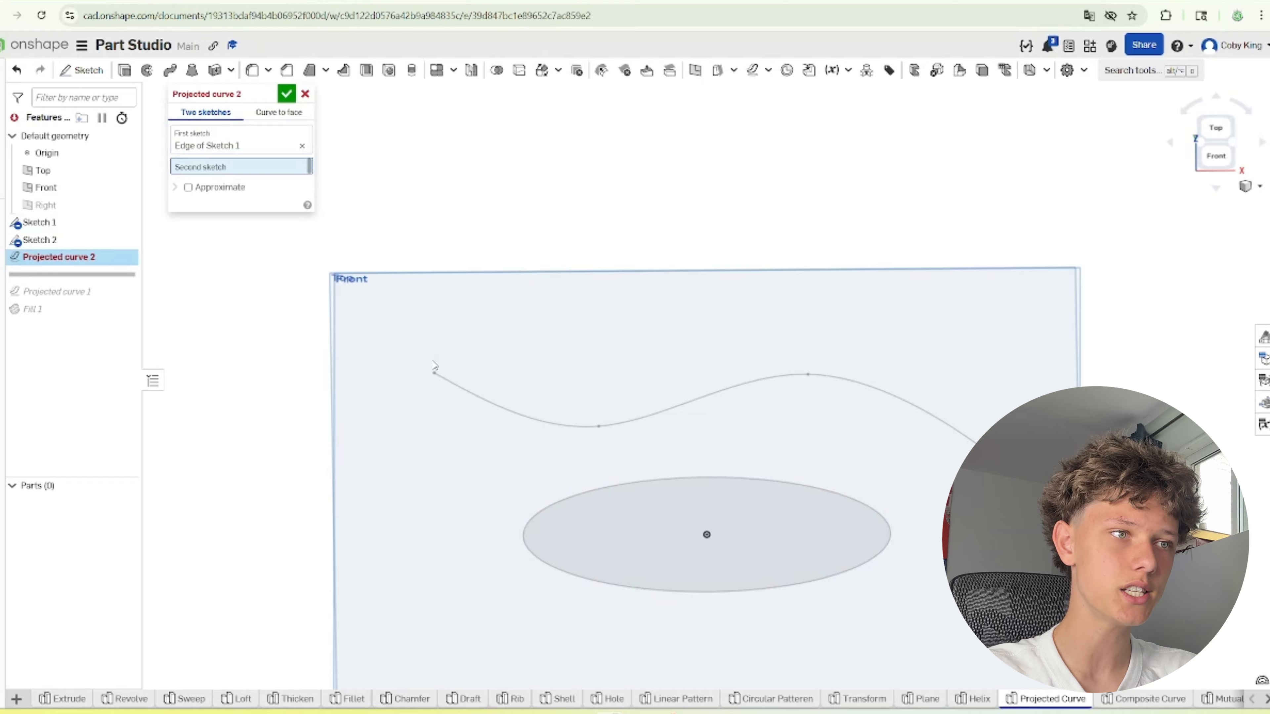
pyautogui.click(505, 409)
pyautogui.scroll(-3, 525, 432)
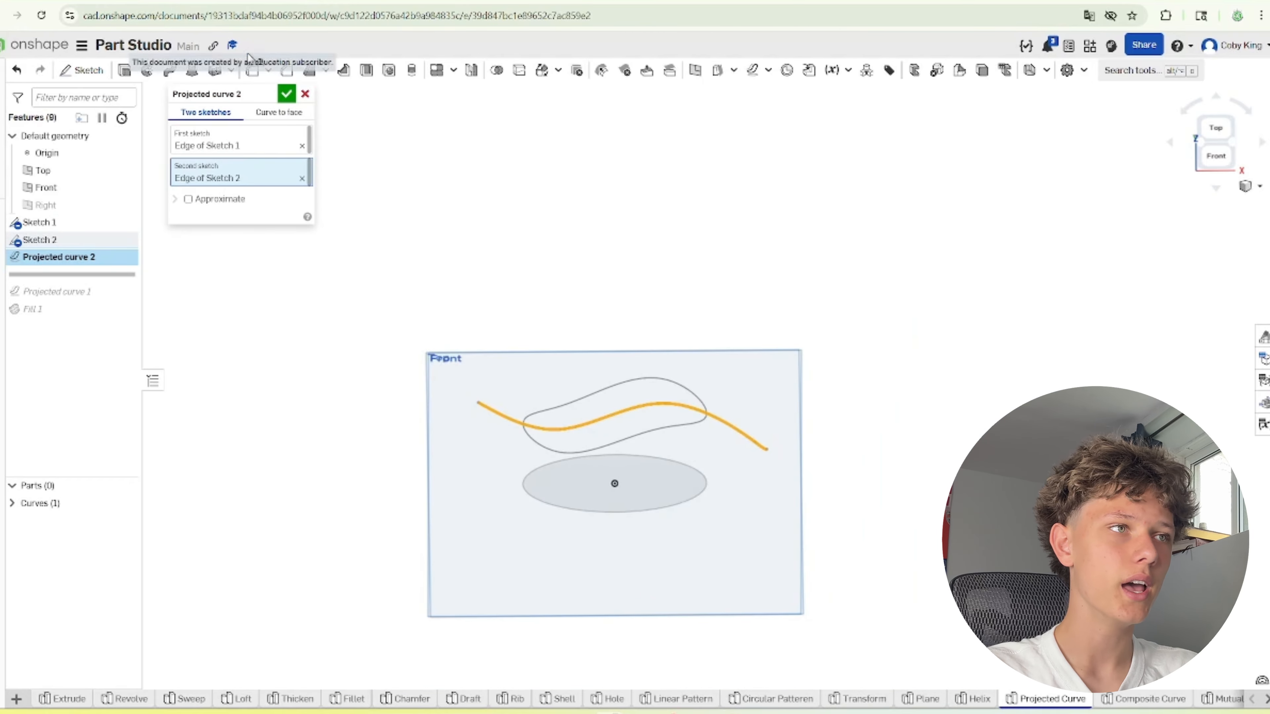
pyautogui.click(287, 93)
# Create a new Fill surface bounded by the closed projected curve
pyautogui.moveTo(703, 468); pyautogui.dragTo(664, 447, button='right')
pyautogui.scroll(5, 650, 445)
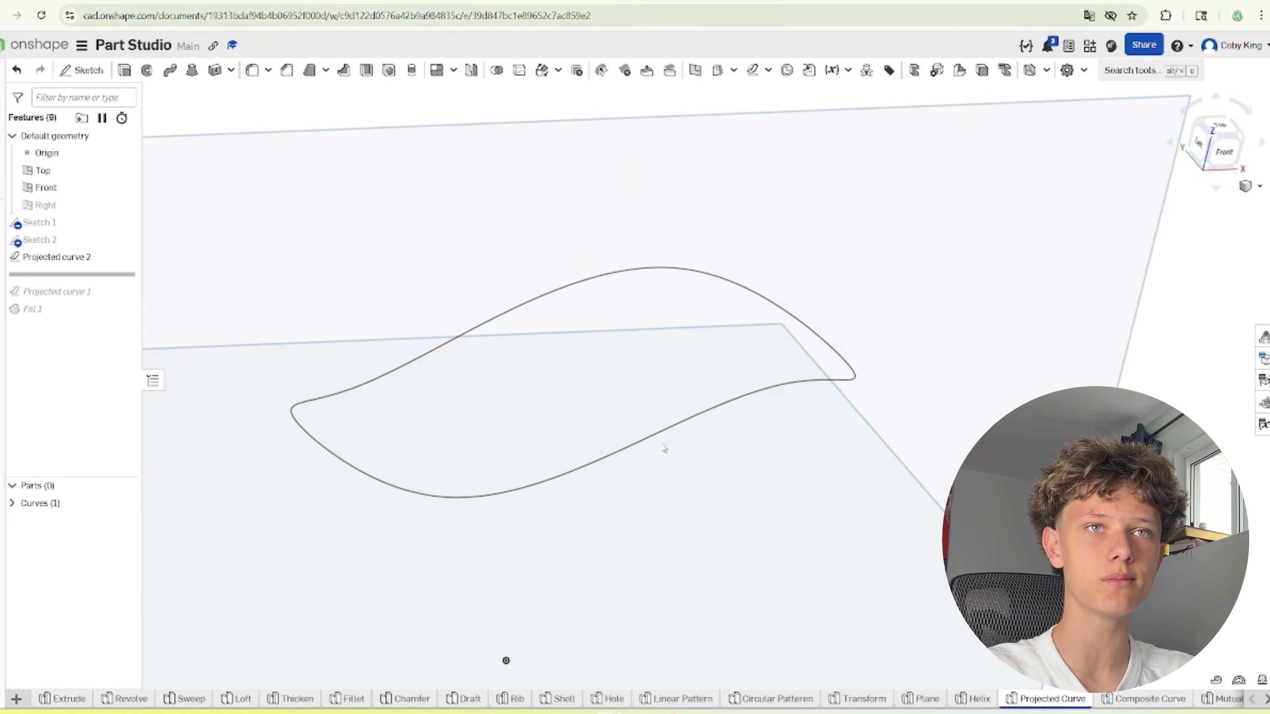
pyautogui.click(1083, 72)
pyautogui.click(1050, 73)
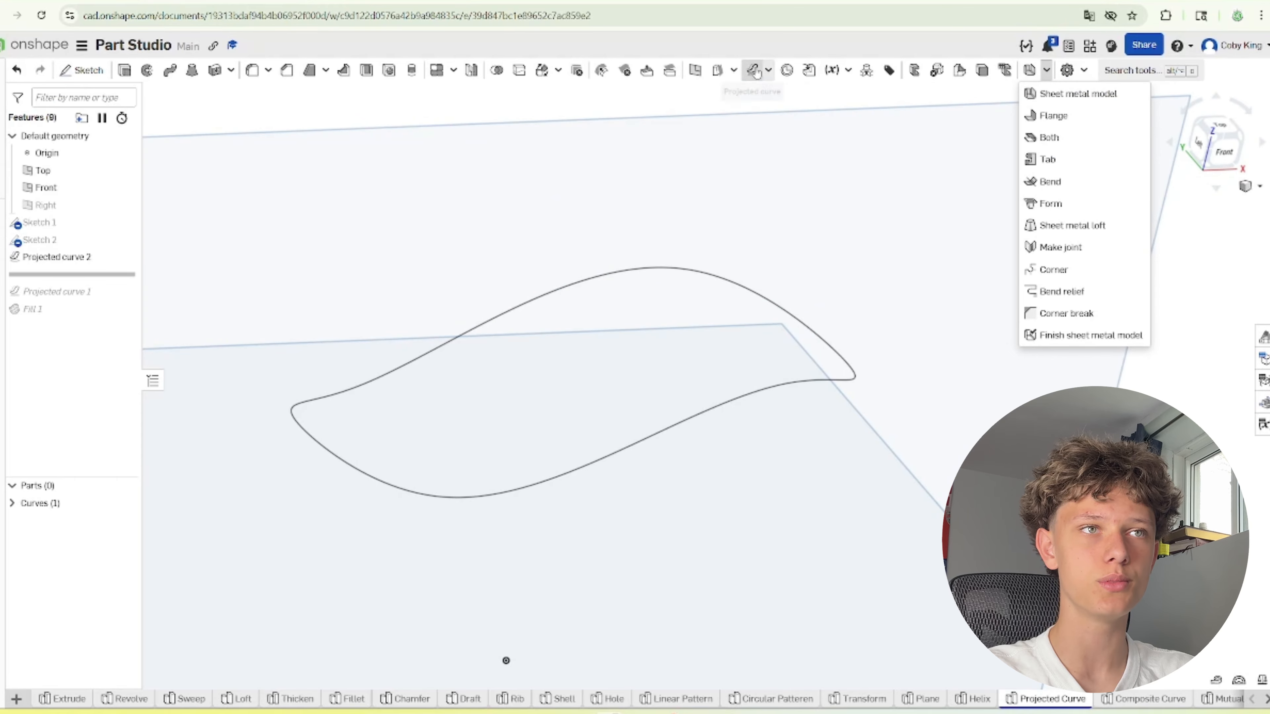
pyautogui.click(769, 73)
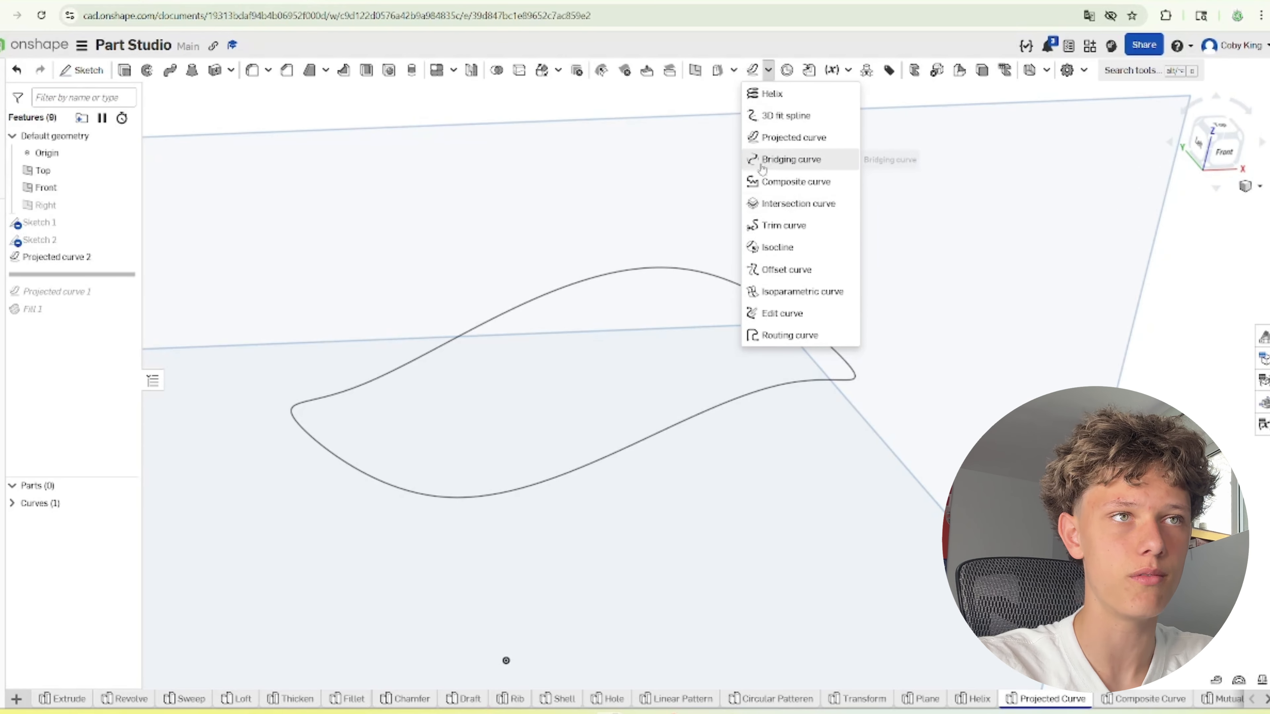
pyautogui.click(717, 70)
pyautogui.click(734, 70)
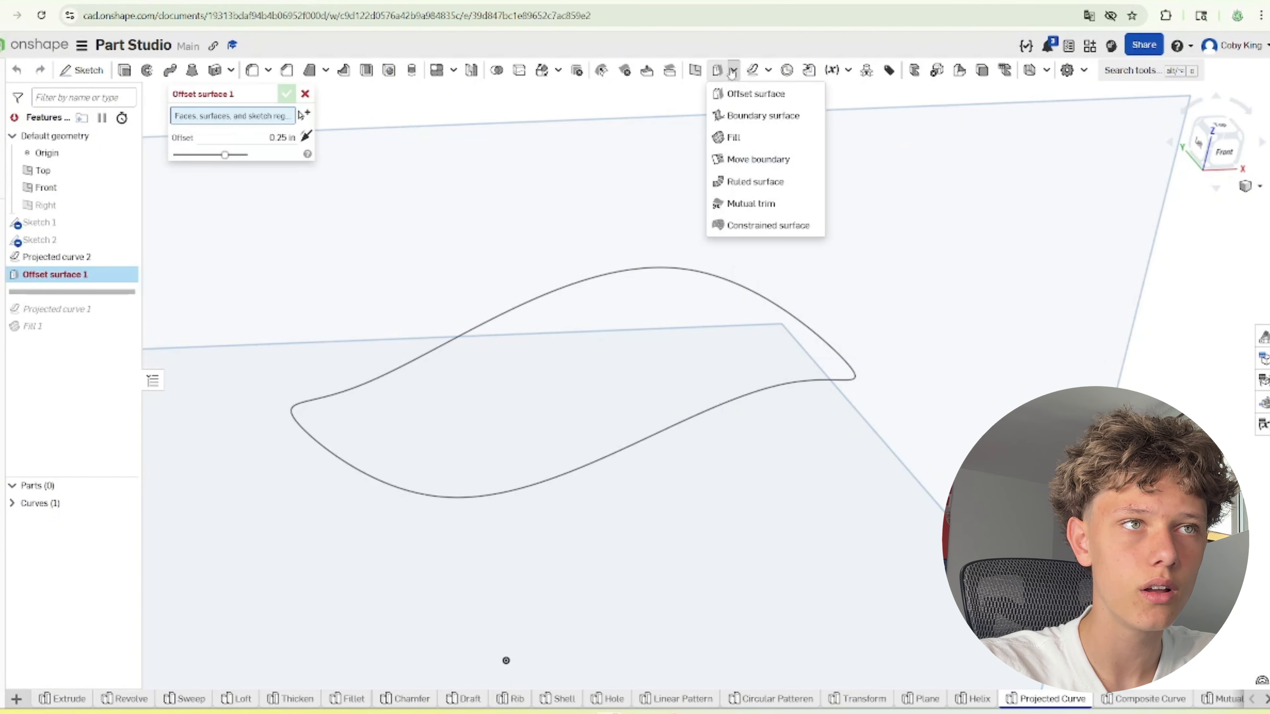
pyautogui.click(739, 137)
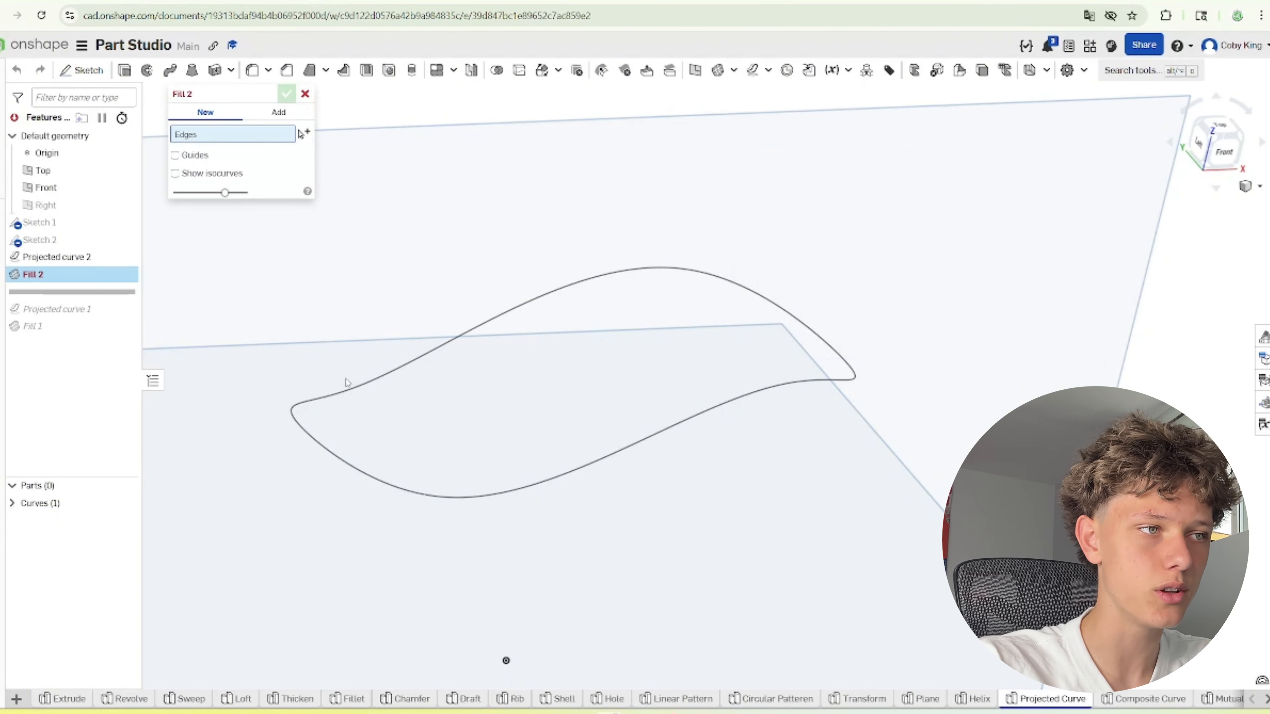
pyautogui.click(336, 396)
pyautogui.click(284, 94)
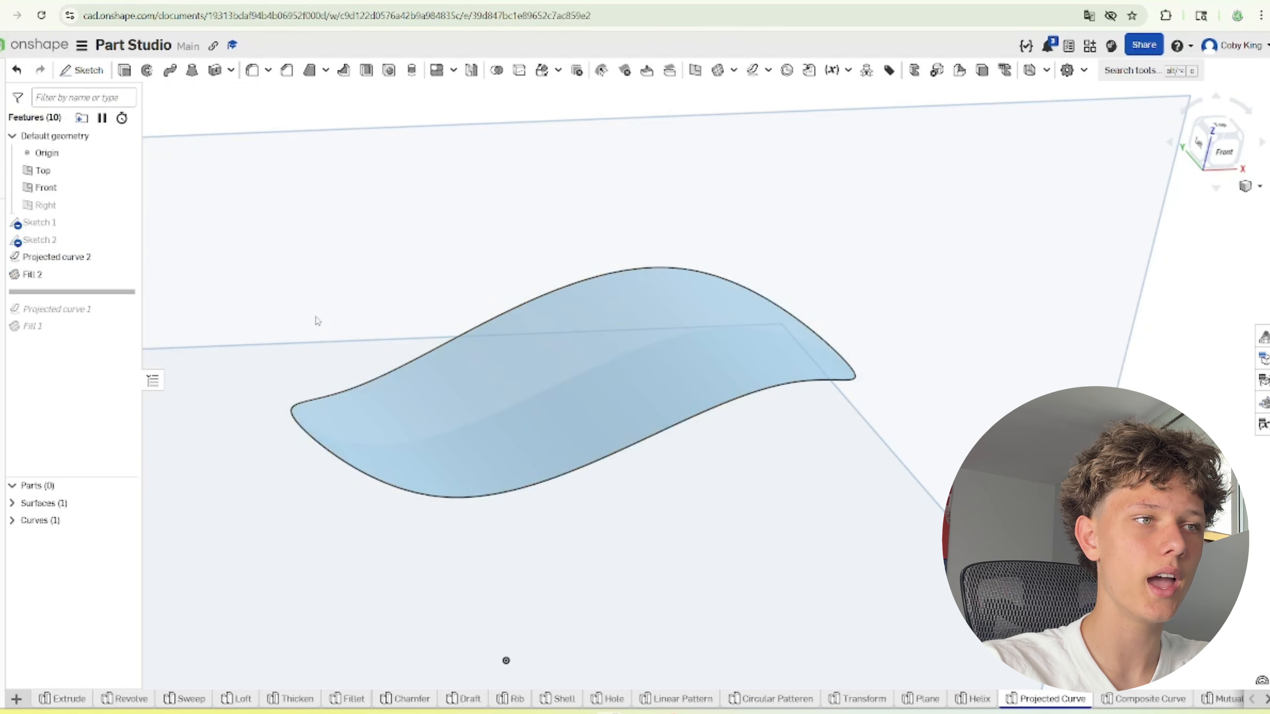
# Thicken the fill surface by 0.25 in to one side as a new part
pyautogui.scroll(3, 319, 322)
pyautogui.moveTo(334, 330); pyautogui.dragTo(393, 114, button='right')
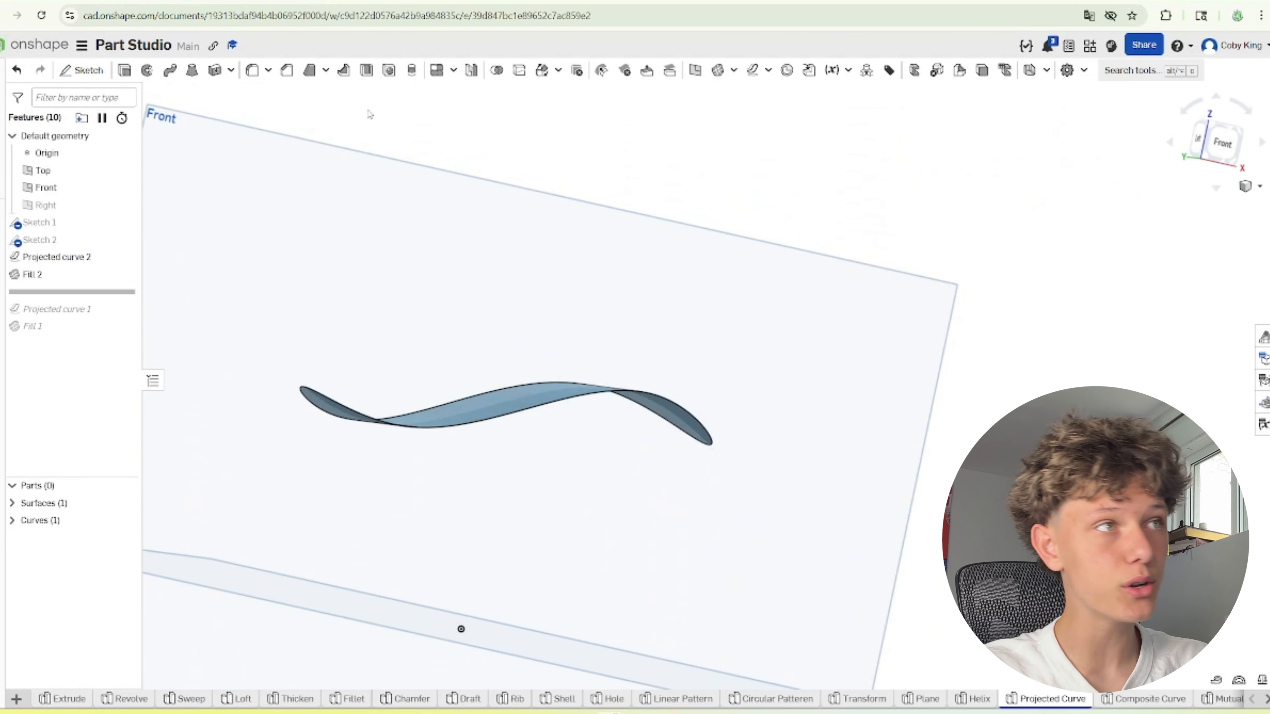
pyautogui.click(214, 70)
pyautogui.moveTo(423, 391)
pyautogui.mouseDown(button='right')
pyautogui.moveTo(444, 463)
pyautogui.moveTo(459, 433)
pyautogui.moveTo(426, 389)
pyautogui.mouseUp(button='right')
pyautogui.click(445, 449)
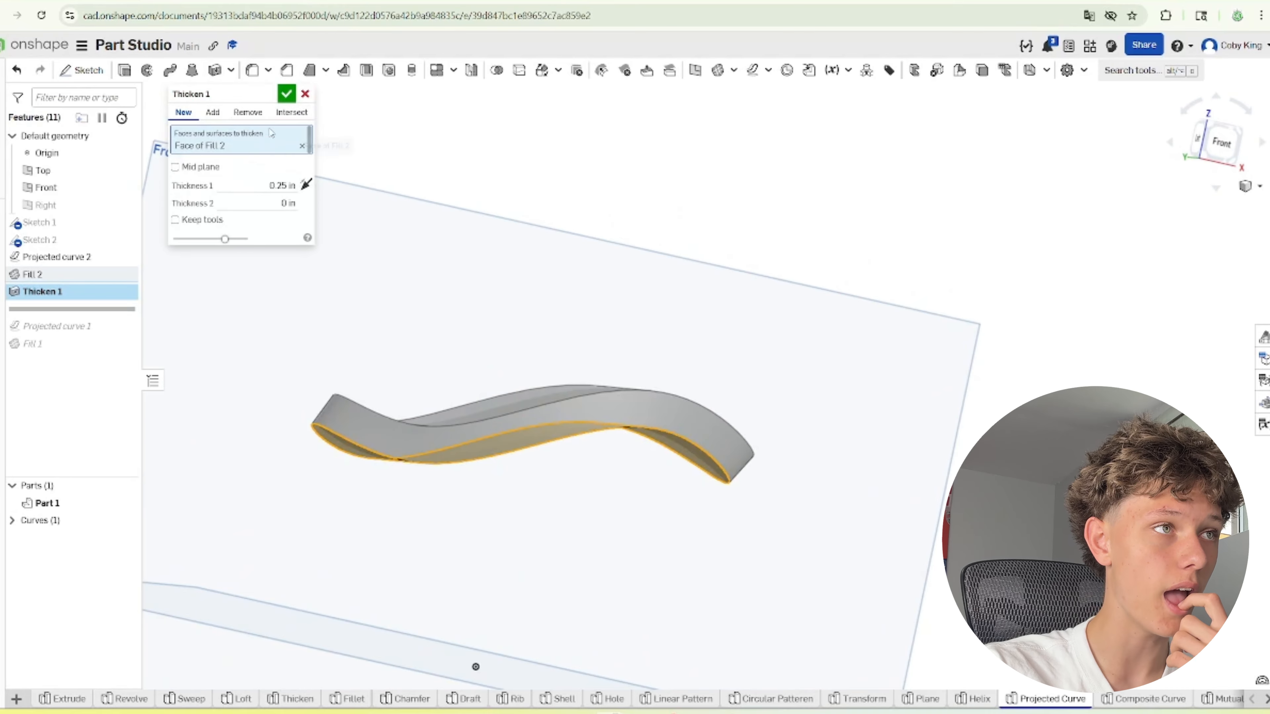
pyautogui.click(294, 100)
pyautogui.moveTo(474, 250); pyautogui.dragTo(530, 475, button='right')
pyautogui.scroll(4, 530, 475)
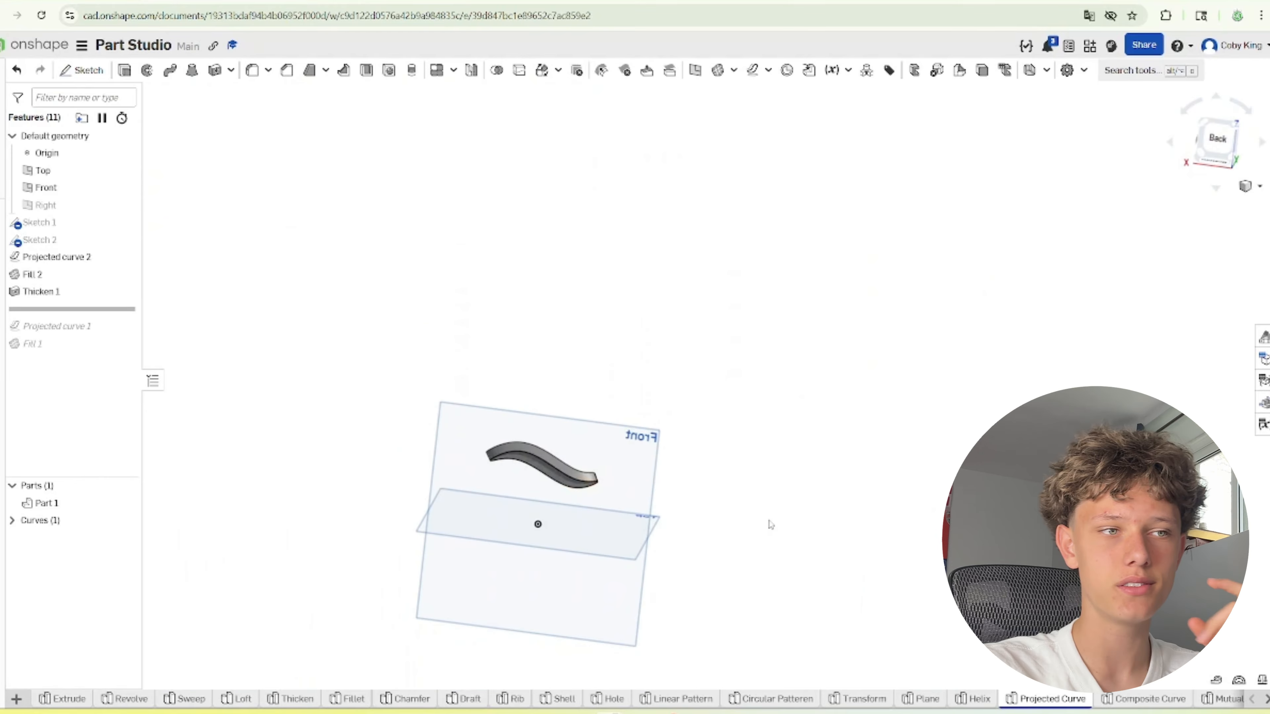
# Switch to the Composite Curve part studio and reshape Sketch 1's spline by moving the point next to its lower end up and inward
pyautogui.moveTo(1052, 276); pyautogui.dragTo(1174, 684, button='right')
pyautogui.click(1154, 699)
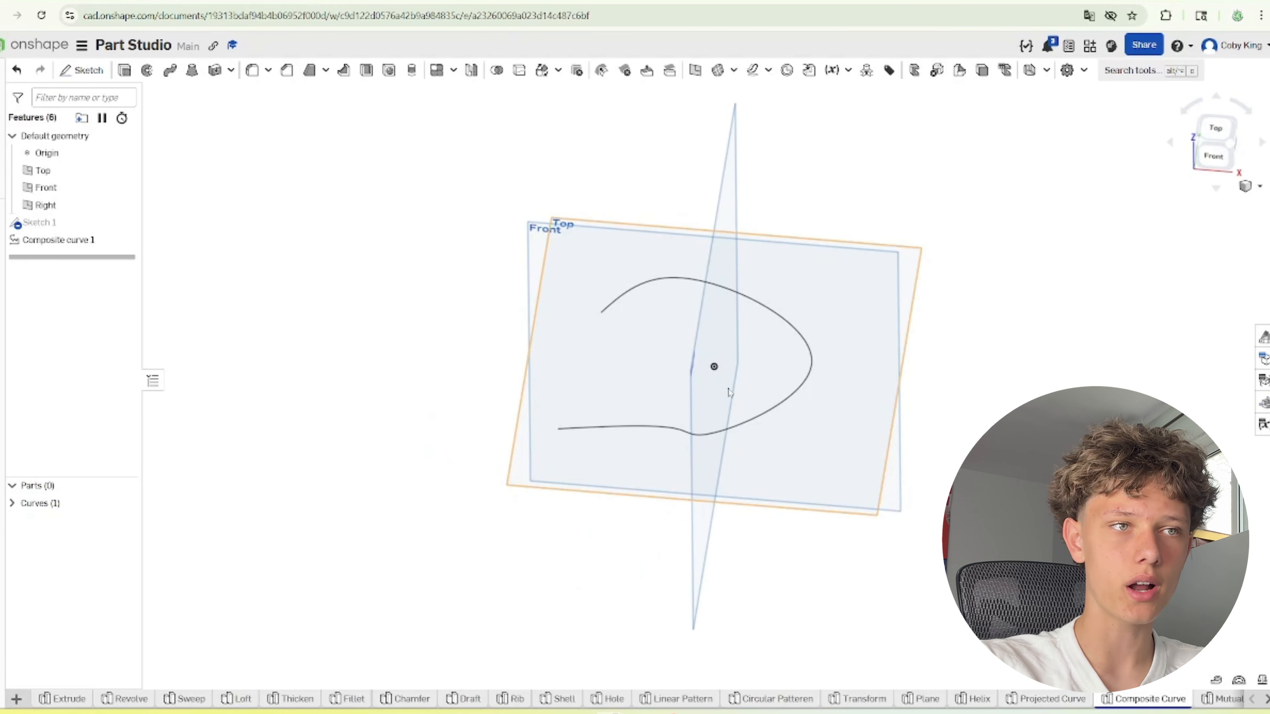
pyautogui.moveTo(729, 392); pyautogui.dragTo(252, 264, button='right')
pyautogui.click(128, 222)
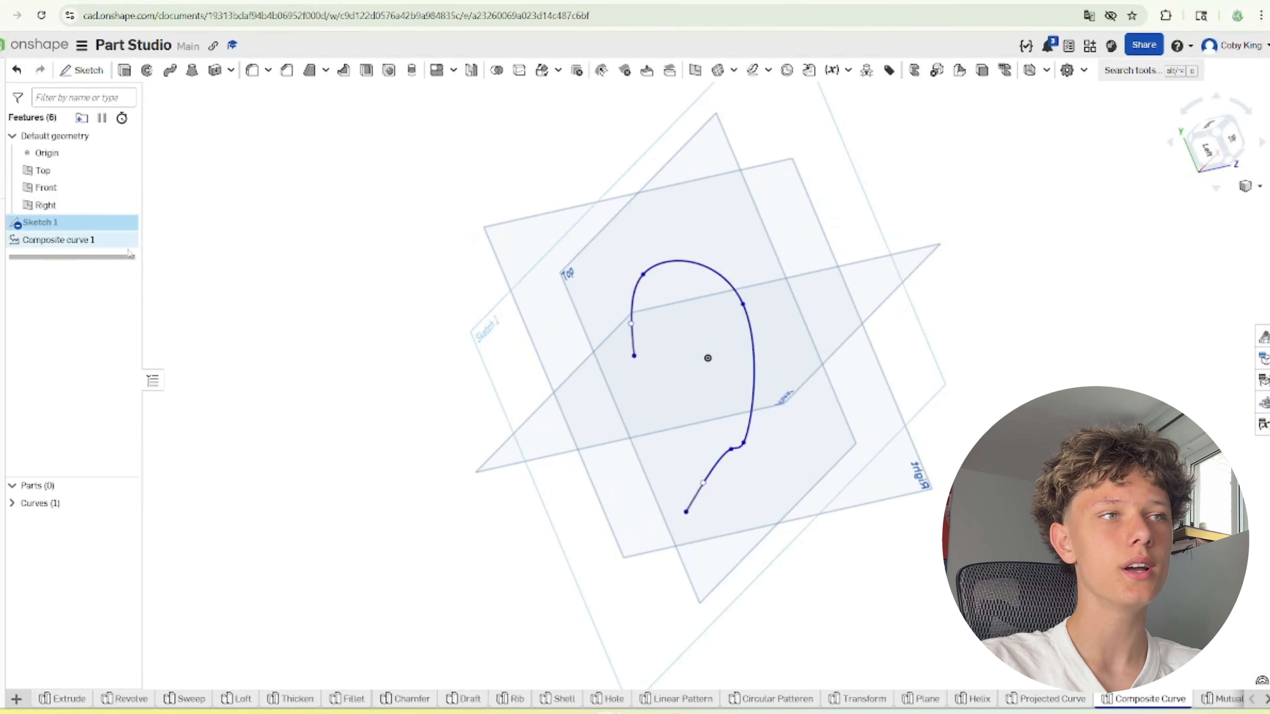
pyautogui.doubleClick(128, 222)
pyautogui.scroll(3, 755, 348)
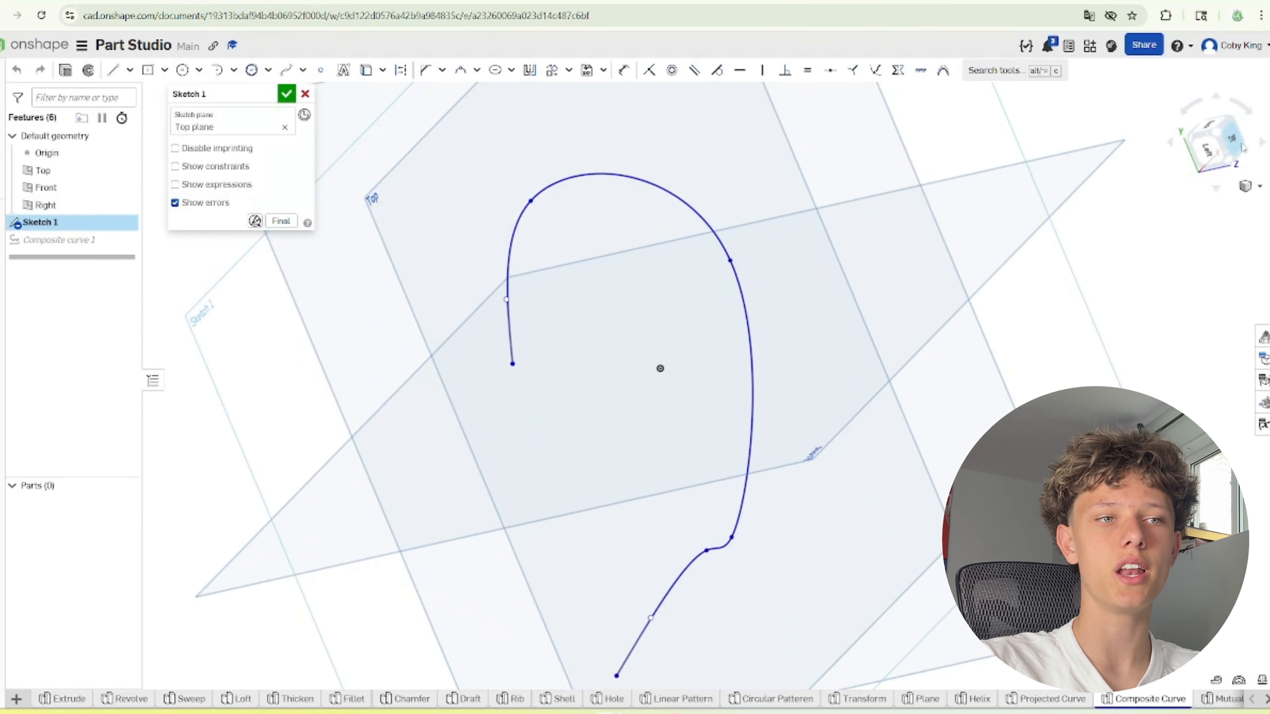
pyautogui.click(1225, 145)
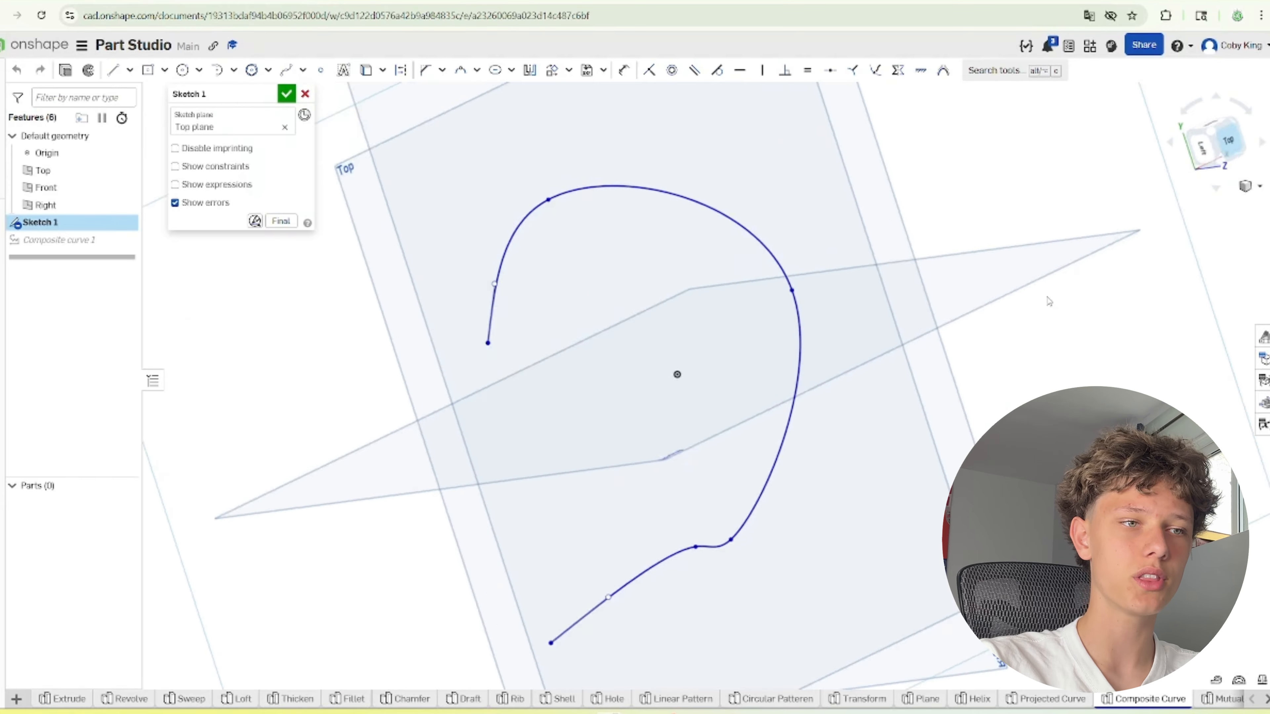
pyautogui.moveTo(670, 527); pyautogui.dragTo(595, 475)
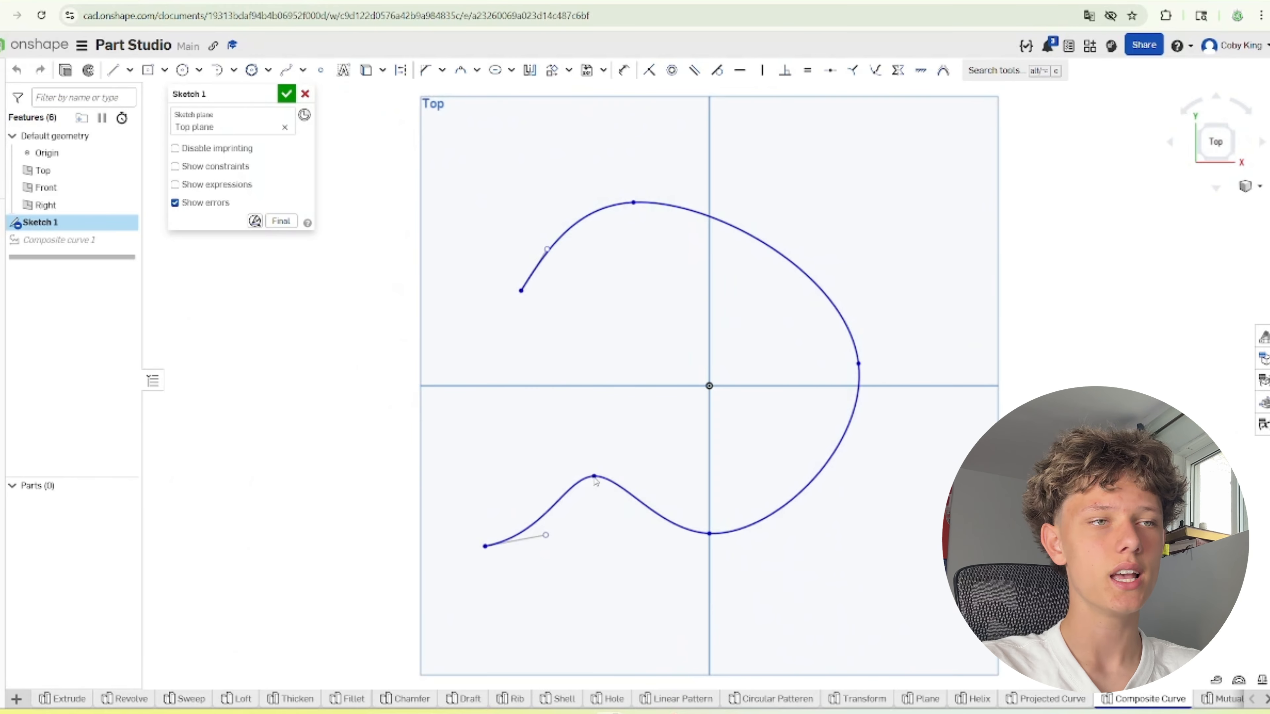
pyautogui.click(286, 93)
# Open Composite curve 1 to review its edge selection, accept it, and inspect the resulting curve
pyautogui.doubleClick(124, 241)
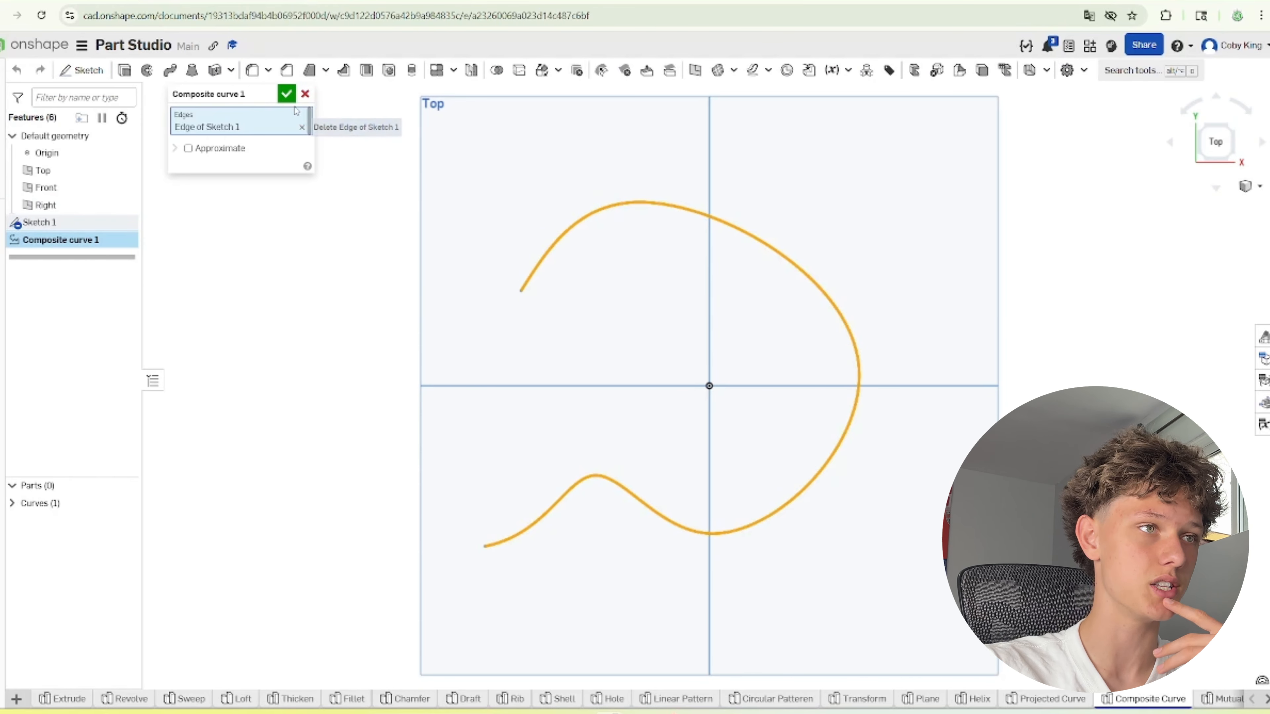
pyautogui.click(286, 94)
pyautogui.scroll(3, 664, 448)
pyautogui.moveTo(663, 448); pyautogui.dragTo(665, 407, button='right')
pyautogui.scroll(-3, 665, 406)
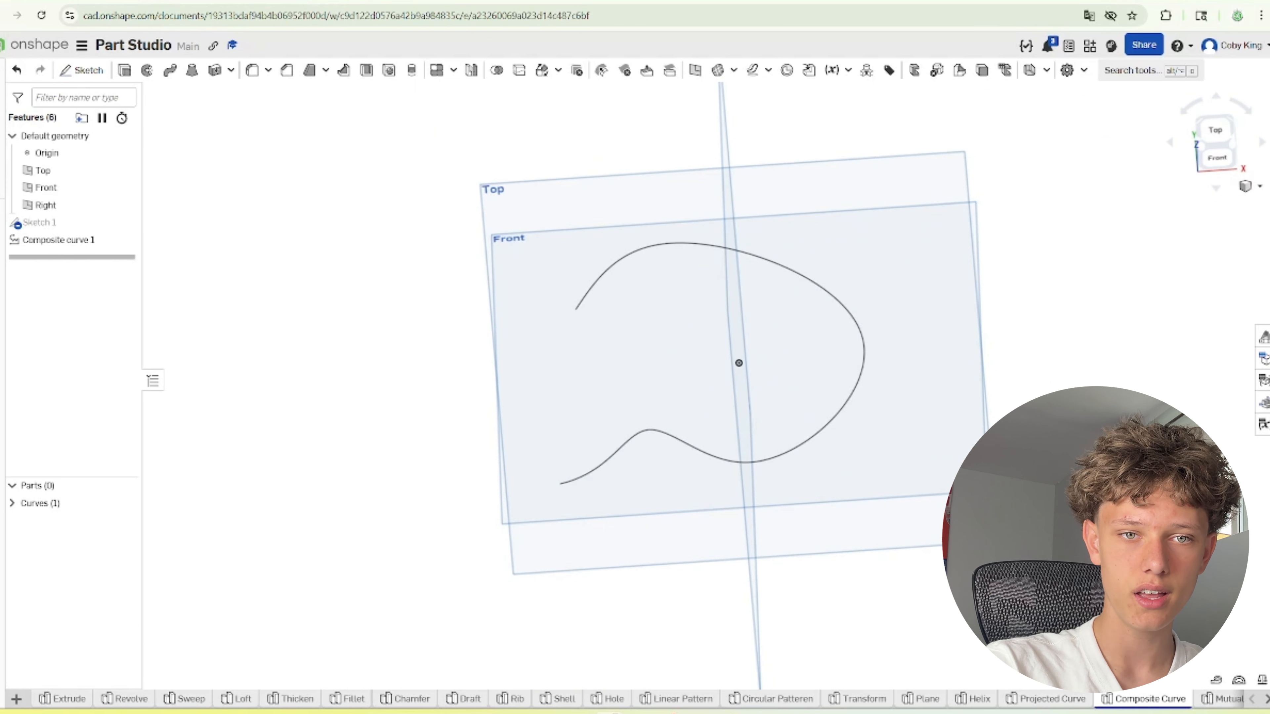
# Switch to the Mutual Trim part studio and open Sketch 1 to review its closed spline on the Top plane
pyautogui.click(1206, 700)
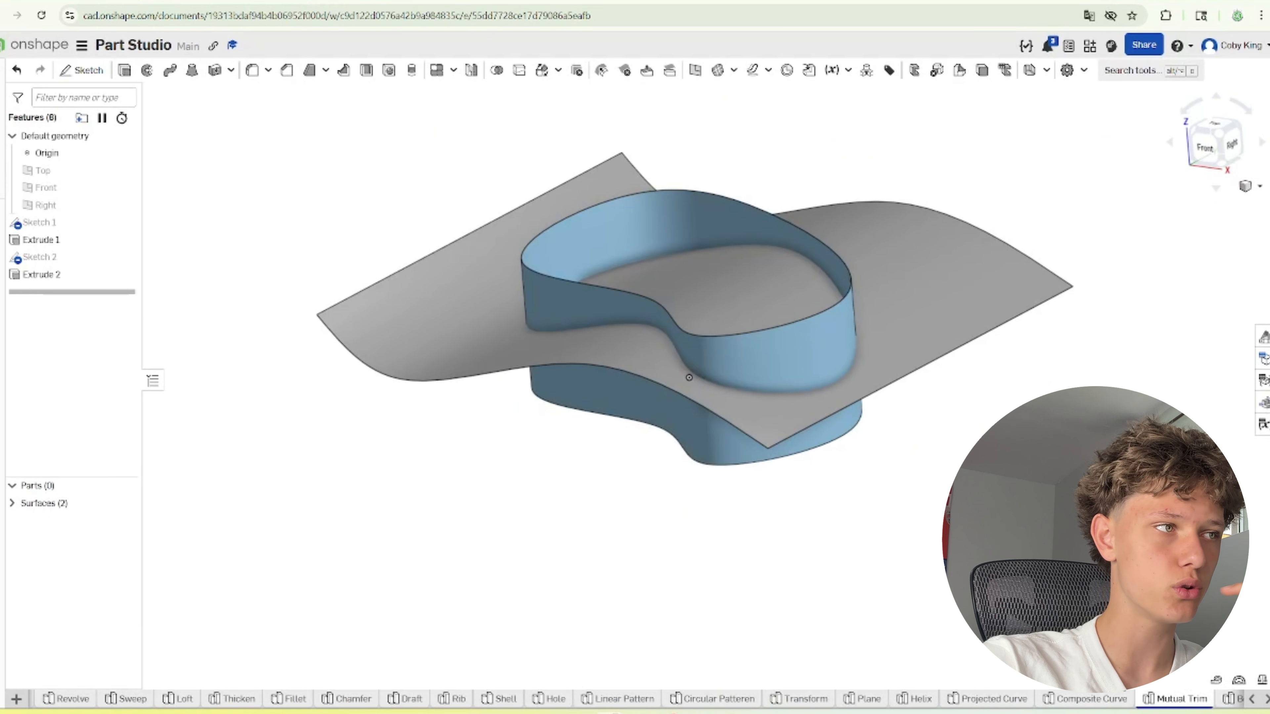
pyautogui.doubleClick(63, 220)
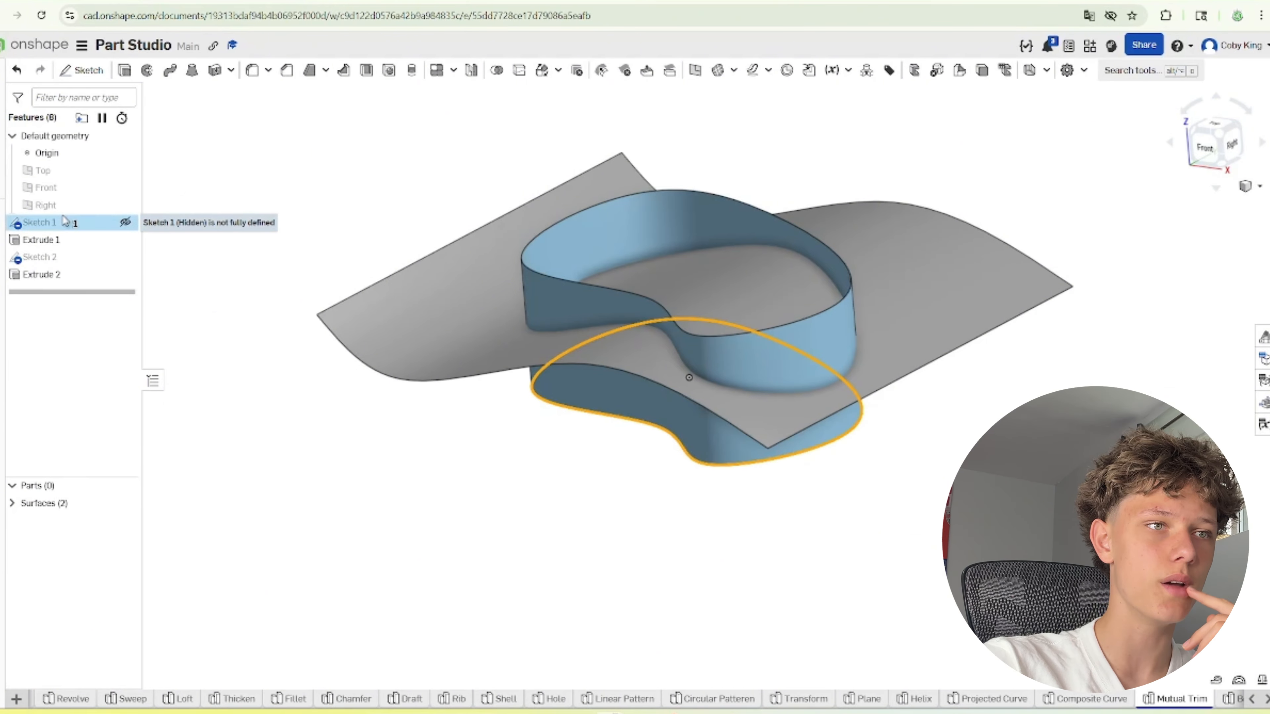
pyautogui.moveTo(334, 357)
pyautogui.mouseDown(button='right')
pyautogui.moveTo(390, 349)
pyautogui.moveTo(382, 378)
pyautogui.mouseUp(button='right')
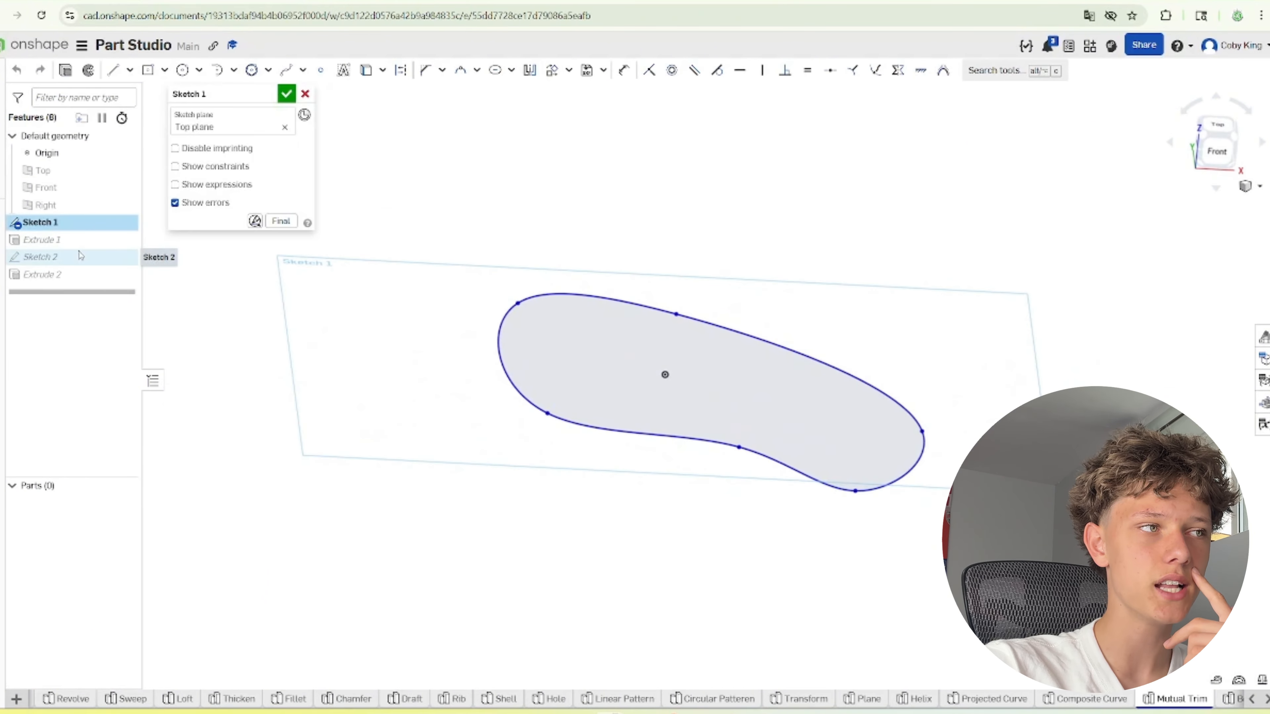
# Open Extrude 1, Sketch 2 and Extrude 2 in turn to review the surfaces and the spline they are built from
pyautogui.doubleClick(75, 241)
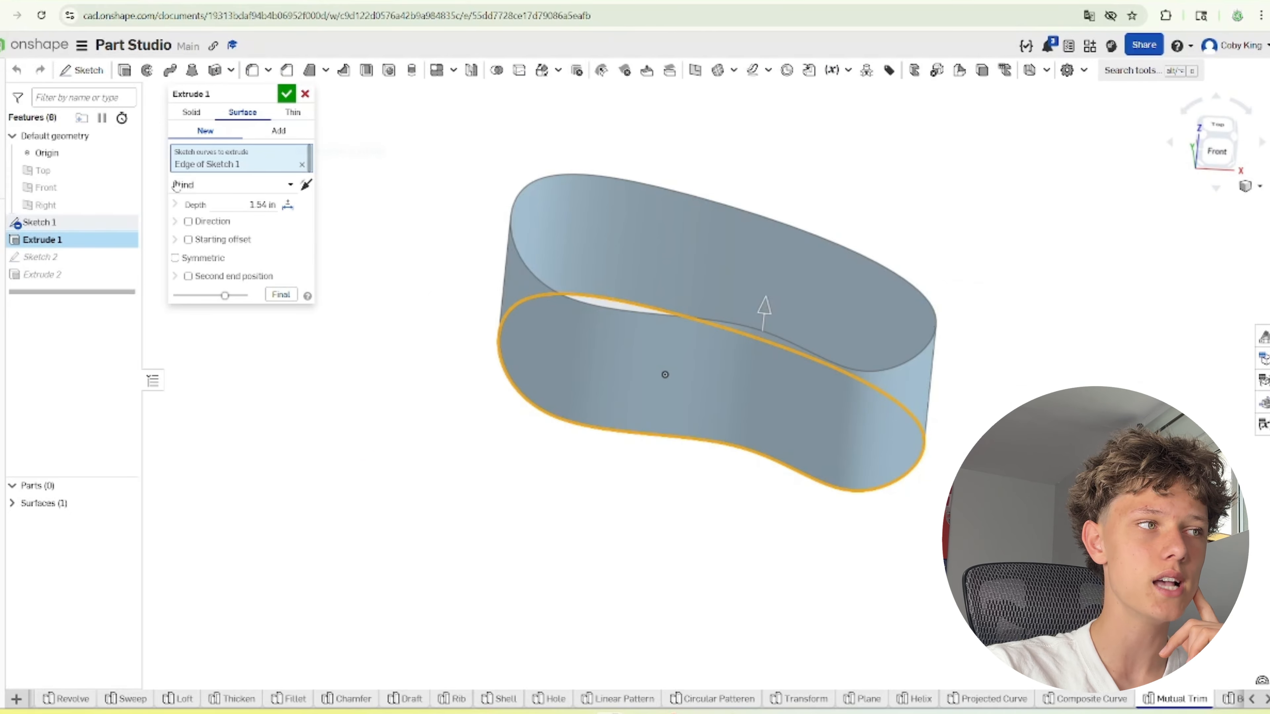
pyautogui.doubleClick(45, 256)
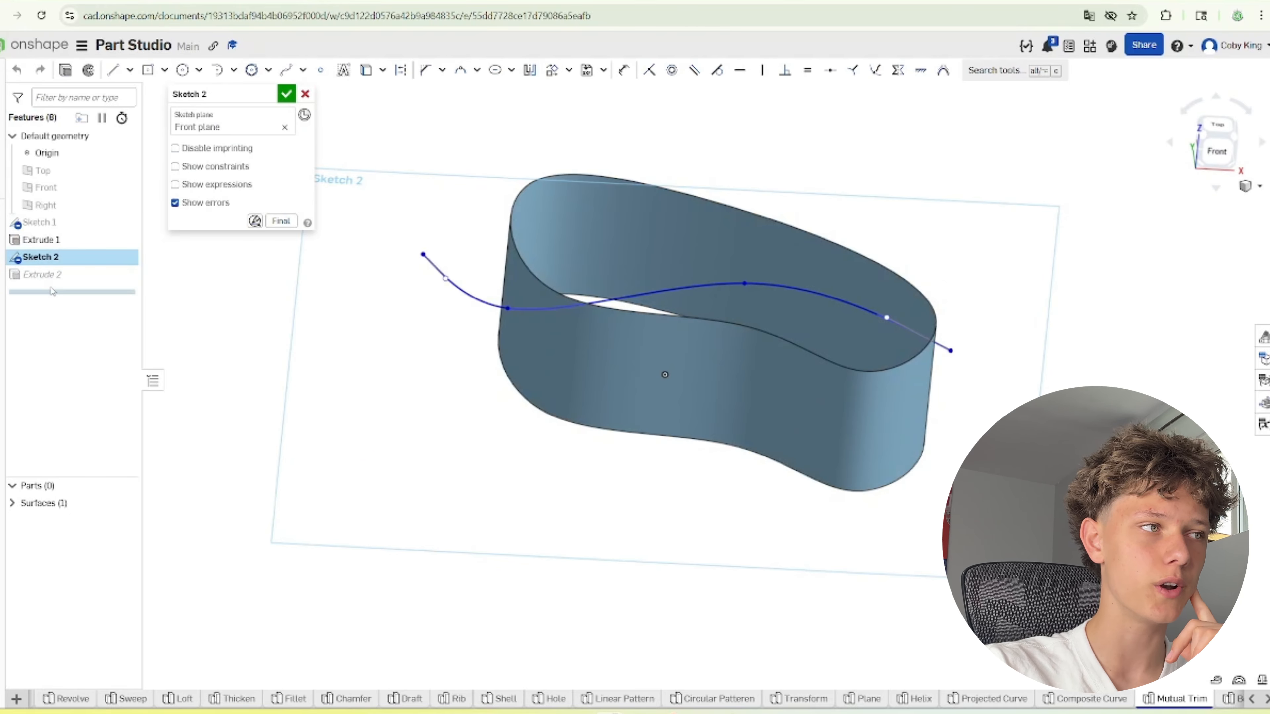
pyautogui.doubleClick(48, 275)
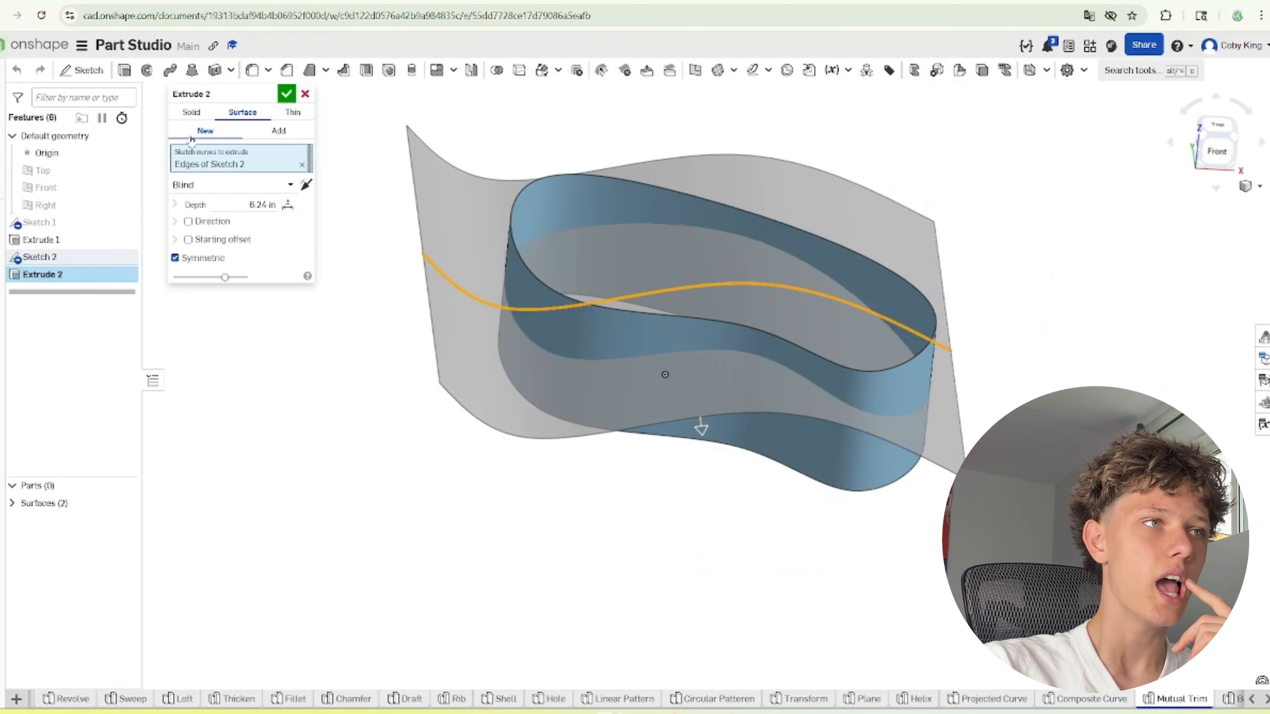
pyautogui.click(287, 100)
# Mutually trim the wavy sheet from Extrude 2 as first surface with the closed wall from Extrude 1 as second, with Merge on
pyautogui.moveTo(651, 293); pyautogui.dragTo(749, 151, button='right')
pyautogui.click(767, 75)
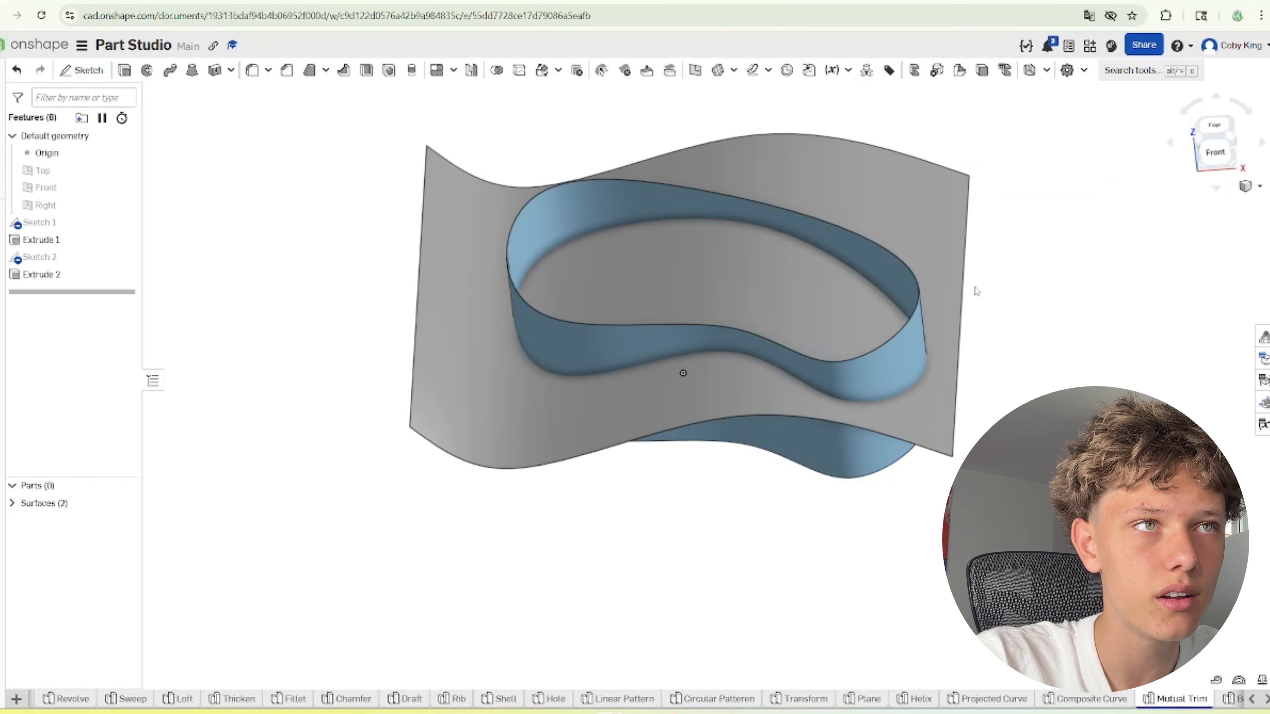
pyautogui.click(734, 71)
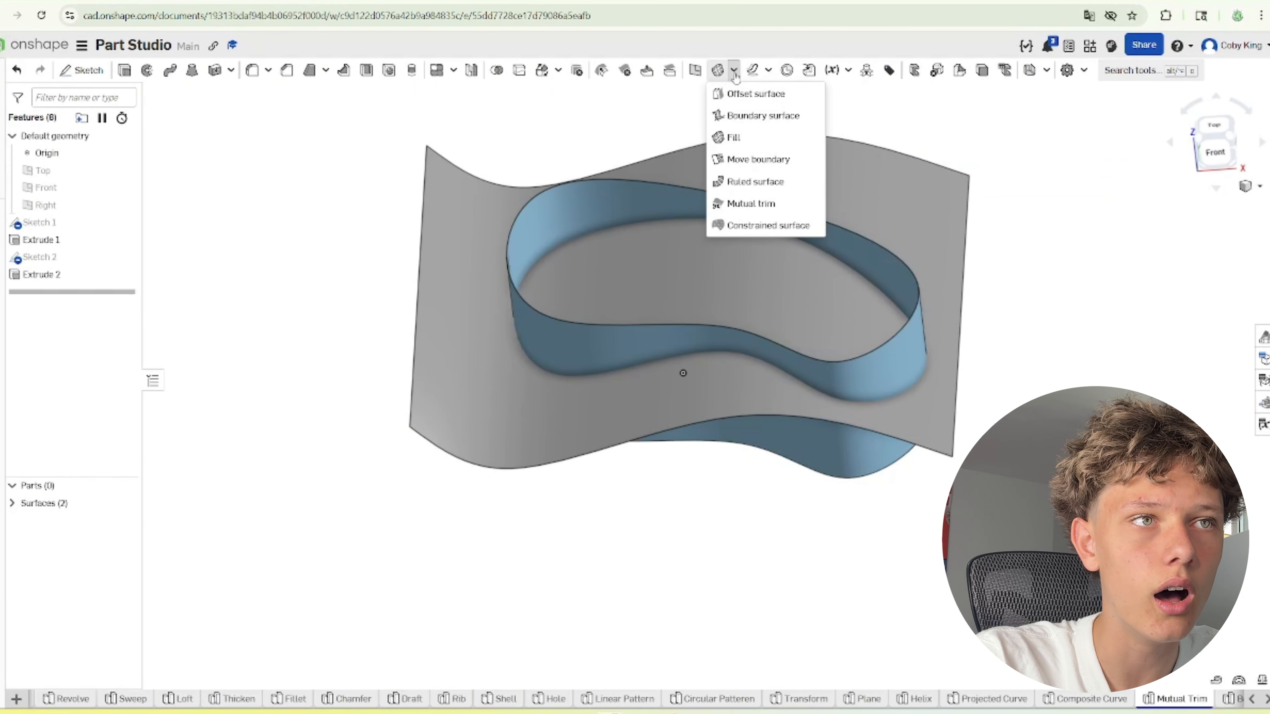
pyautogui.click(742, 203)
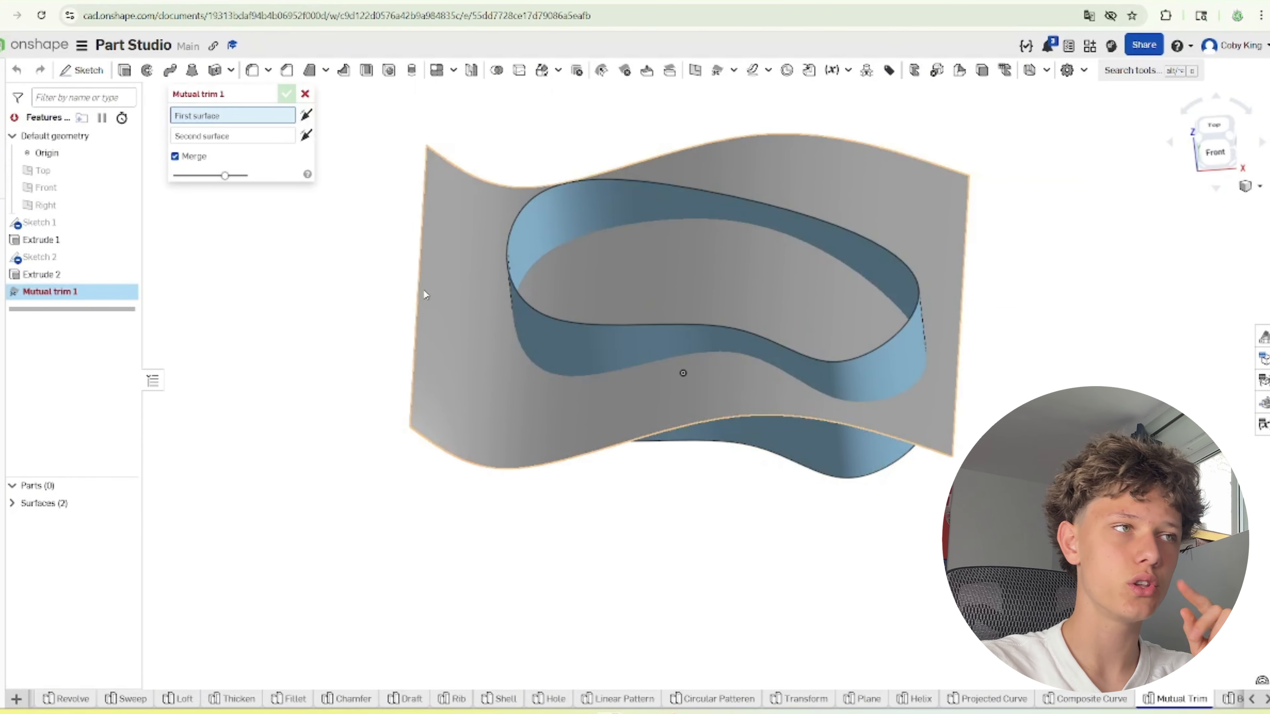
pyautogui.moveTo(424, 294); pyautogui.dragTo(431, 324, button='right')
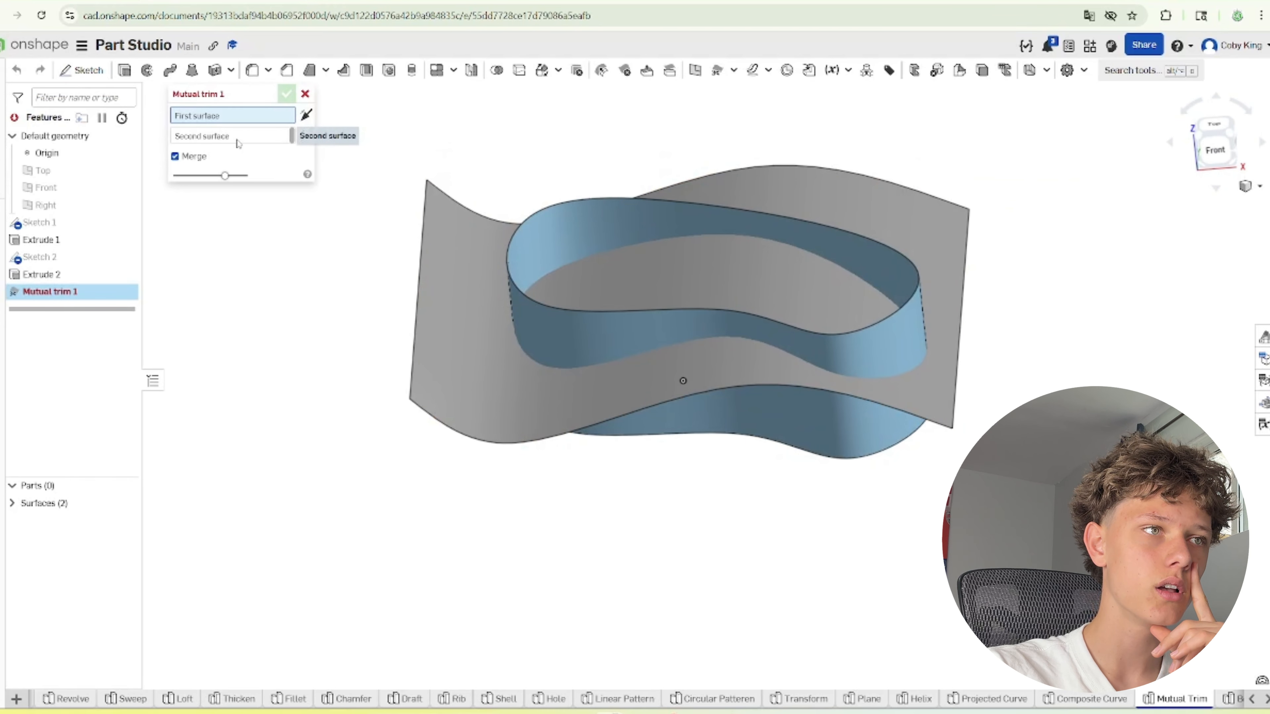
pyautogui.click(467, 275)
pyautogui.click(535, 326)
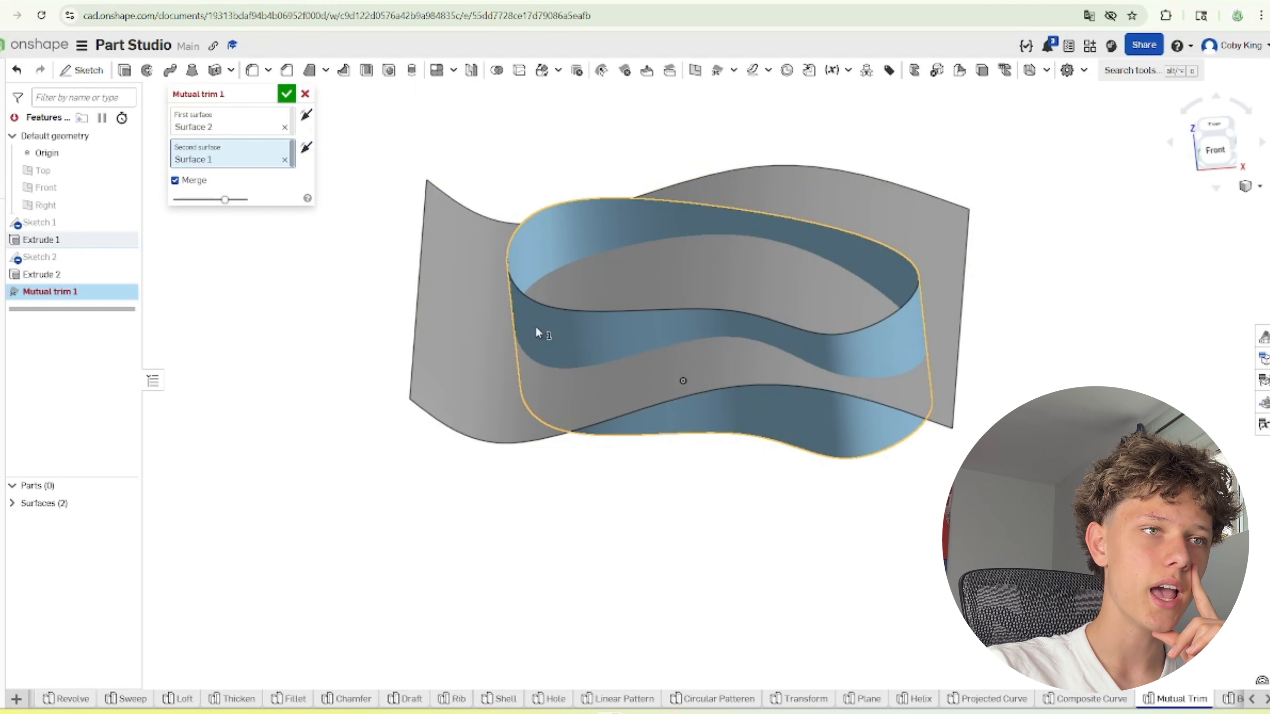
pyautogui.moveTo(535, 326); pyautogui.dragTo(575, 341, button='right')
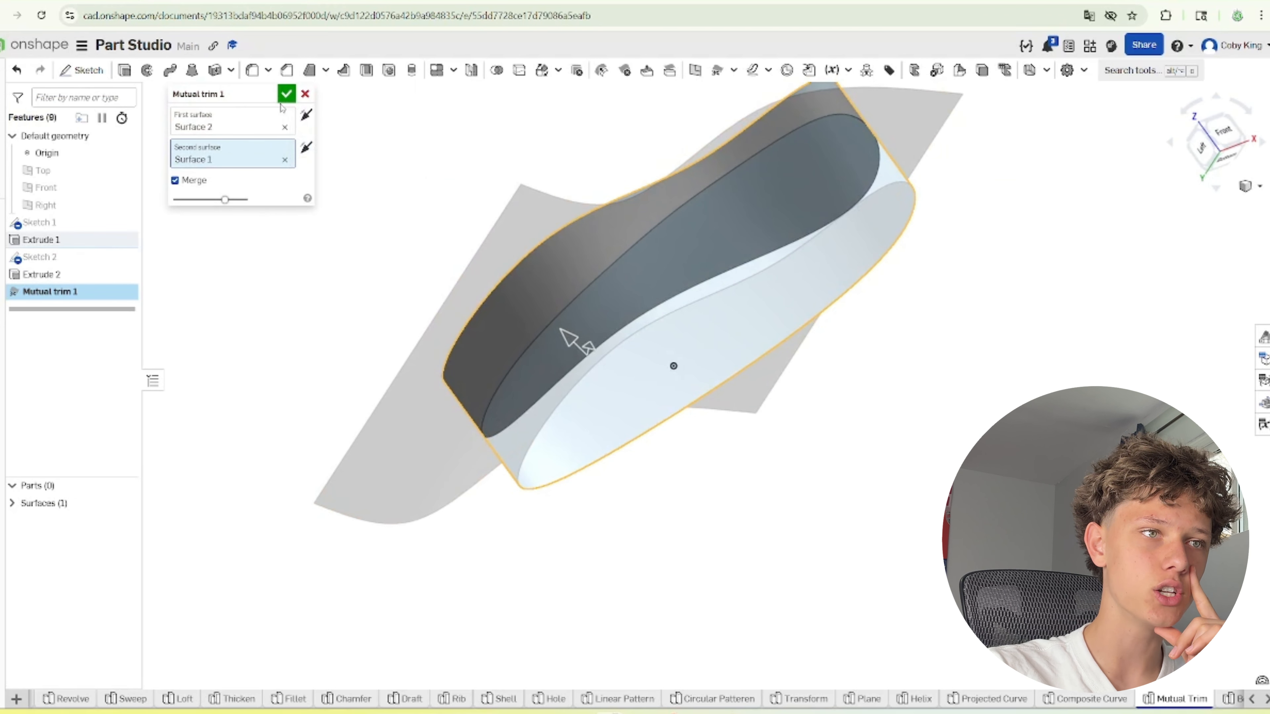
pyautogui.click(286, 94)
pyautogui.moveTo(521, 164); pyautogui.dragTo(555, 360, button='right')
# Swap the surfaces in Mutual trim 1, making the closed wall the first surface and the wavy sheet the second
pyautogui.click(73, 292)
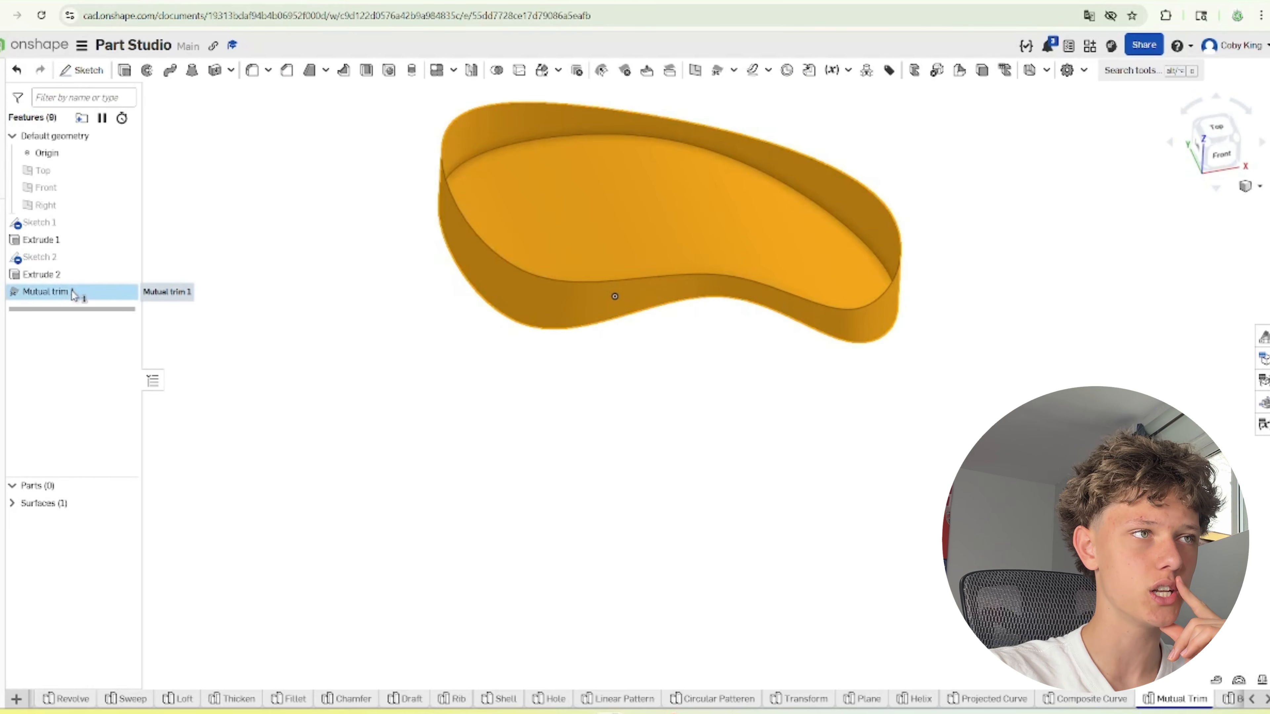
pyautogui.doubleClick(72, 292)
pyautogui.click(289, 127)
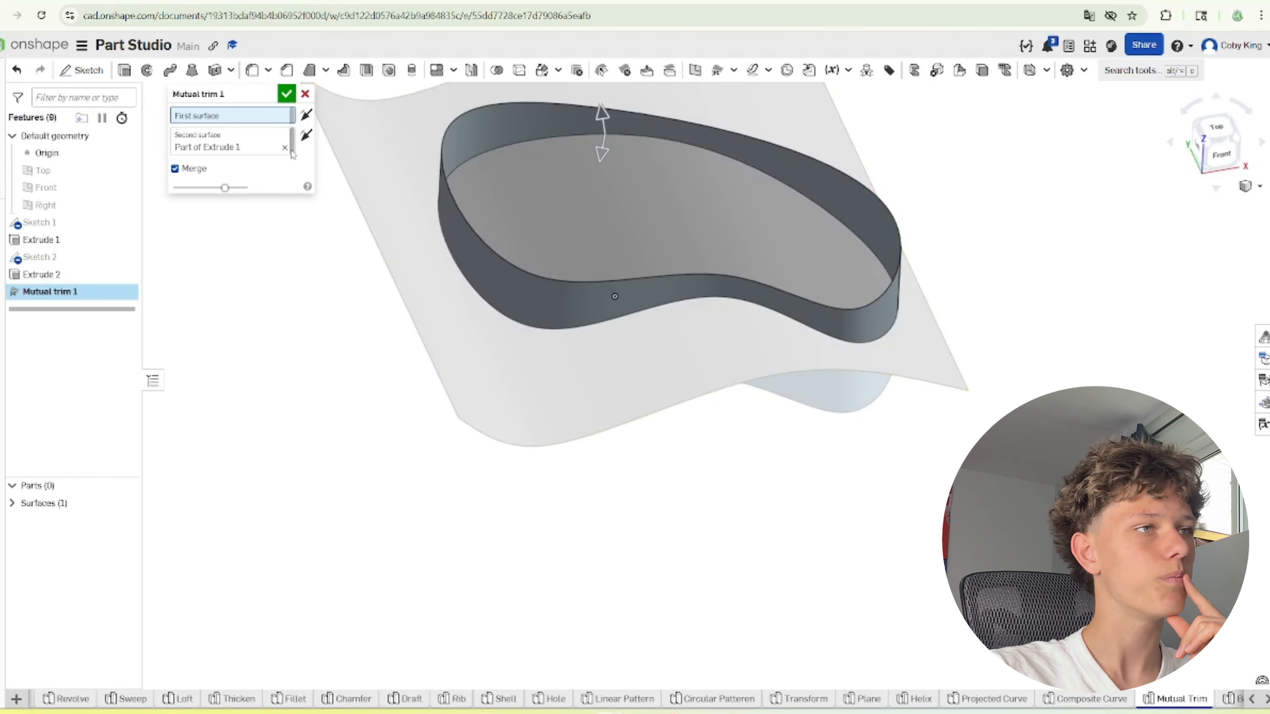
pyautogui.click(285, 148)
pyautogui.moveTo(549, 320); pyautogui.dragTo(545, 270, button='right')
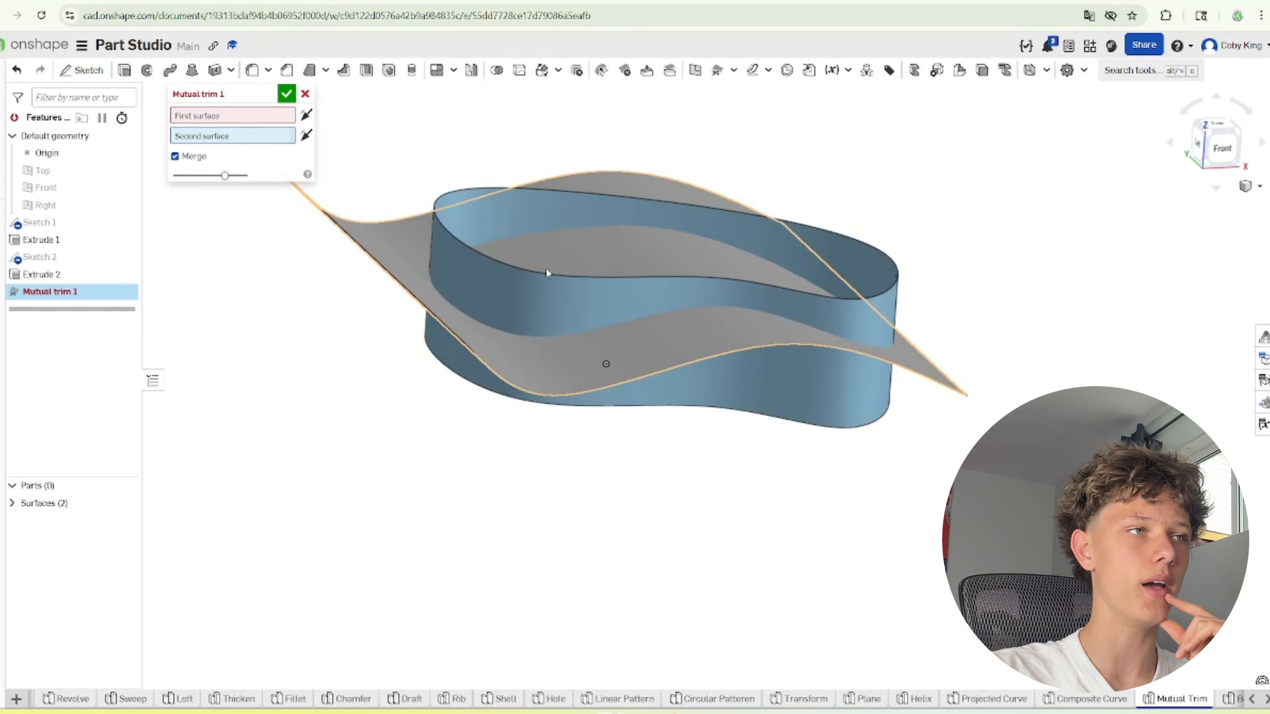
pyautogui.click(533, 275)
pyautogui.click(230, 115)
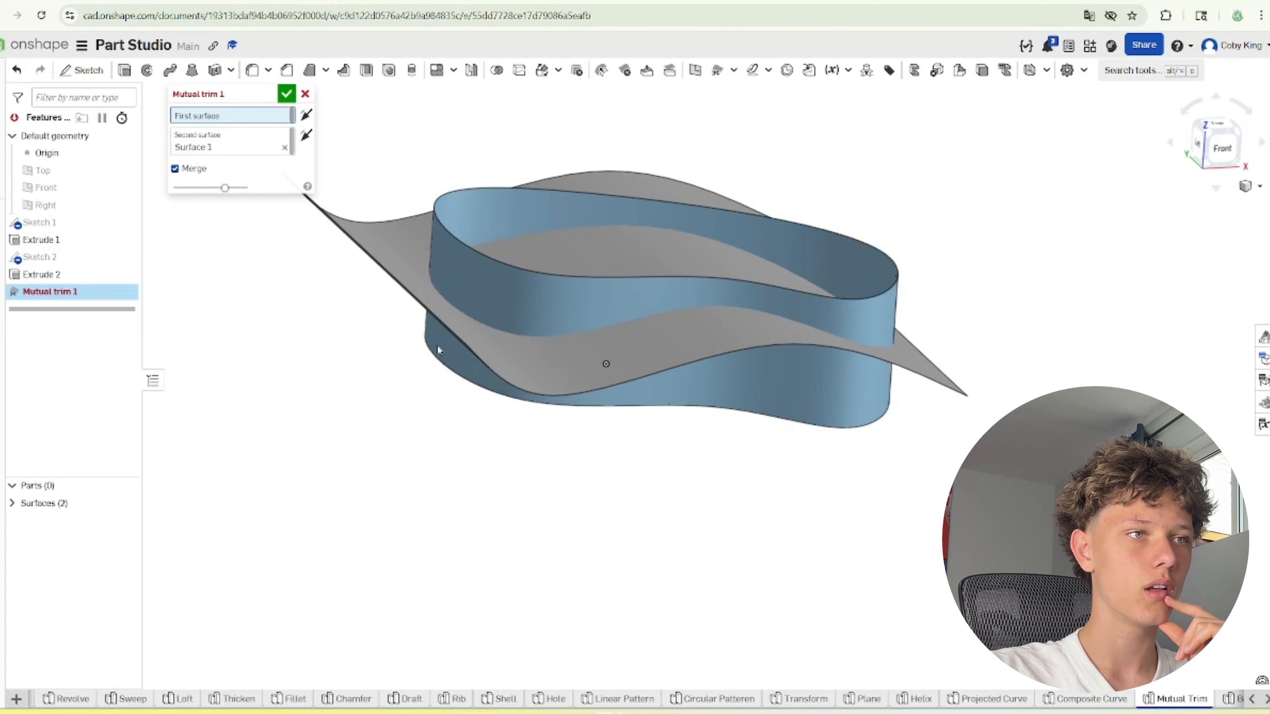
pyautogui.click(446, 350)
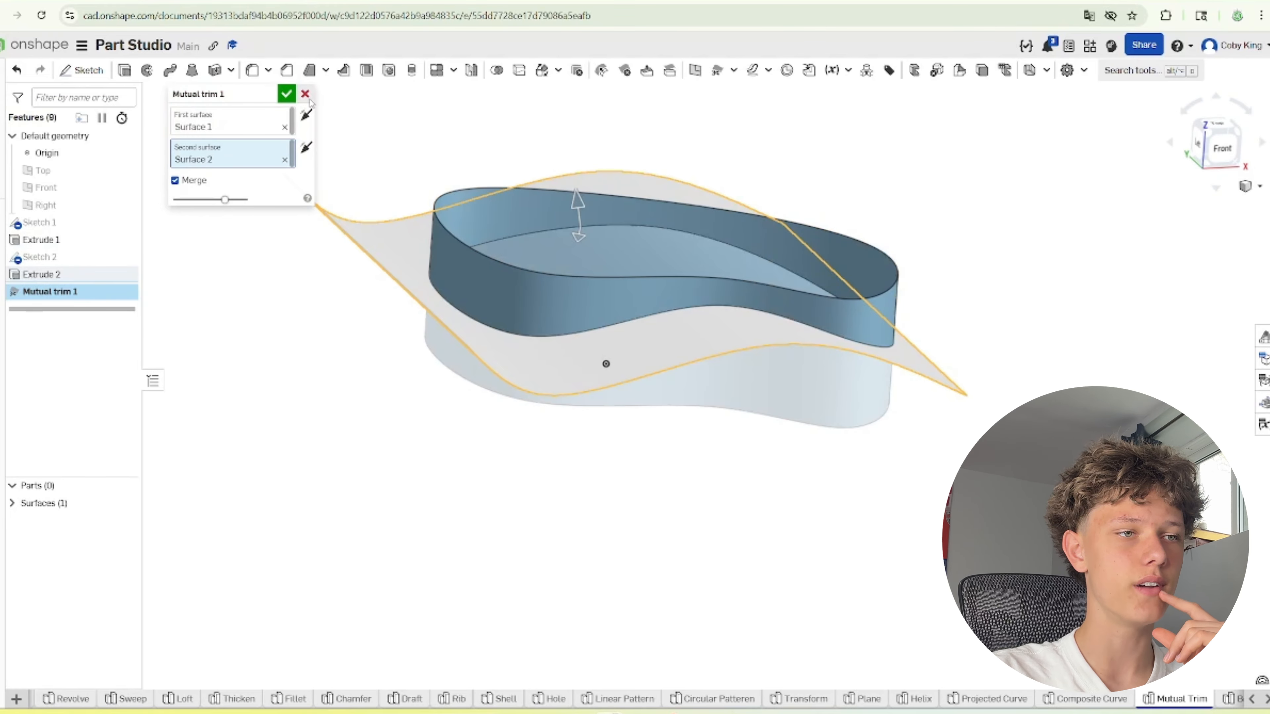
pyautogui.click(287, 94)
pyautogui.moveTo(715, 340); pyautogui.dragTo(685, 410, button='right')
pyautogui.scroll(-6, 685, 410)
pyautogui.scroll(4, 1090, 623)
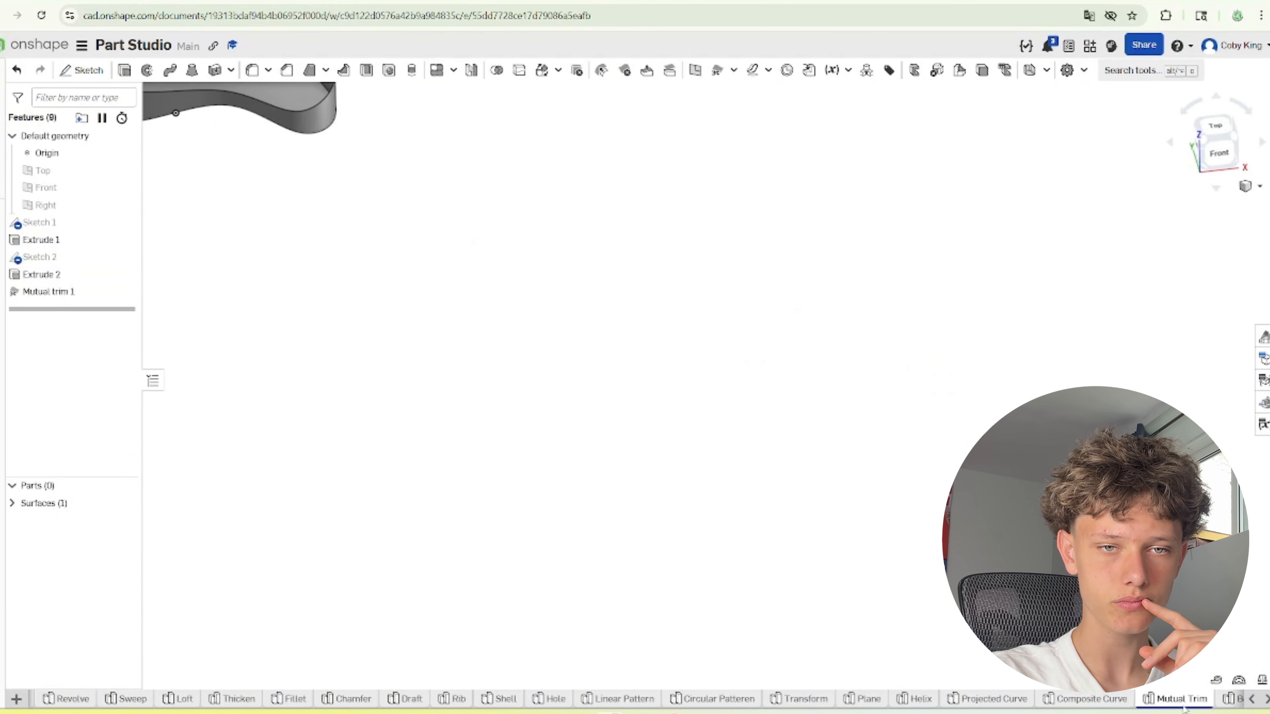
# Switch to the Boolean part studio and select Part 1, Part 2 and Part 3 individually to identify the separate bodies
pyautogui.click(1266, 700)
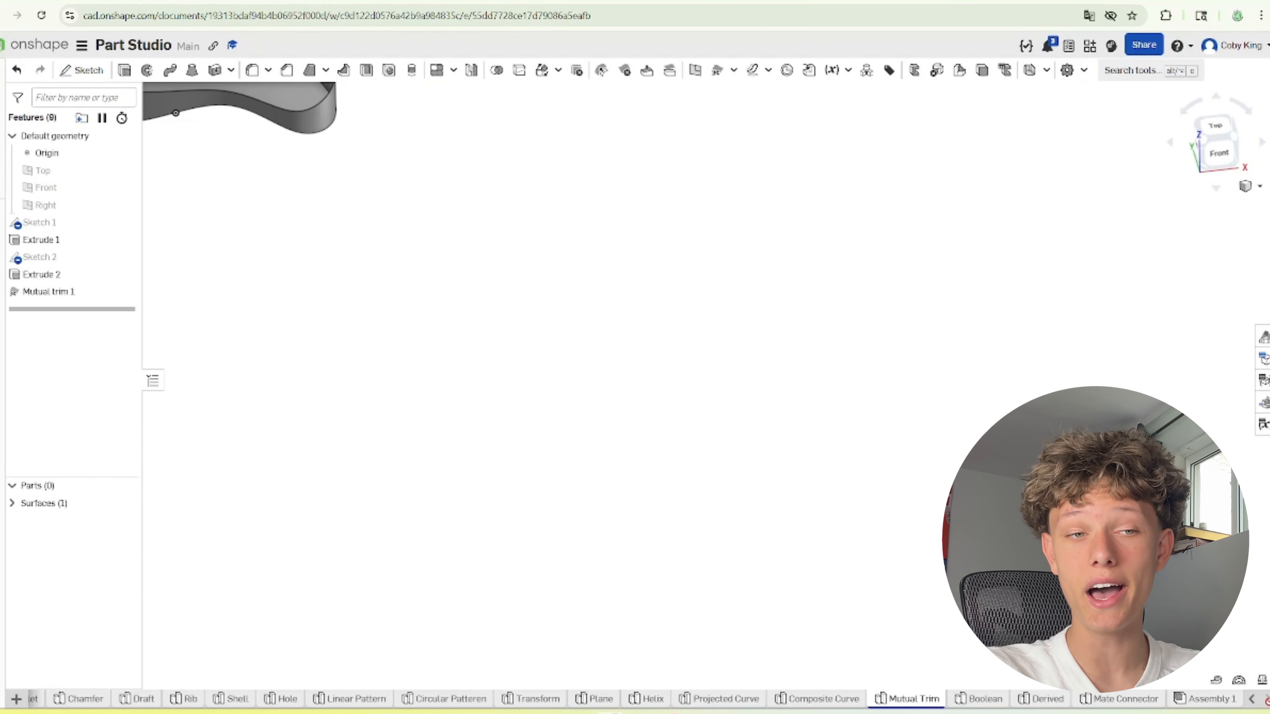
pyautogui.click(979, 699)
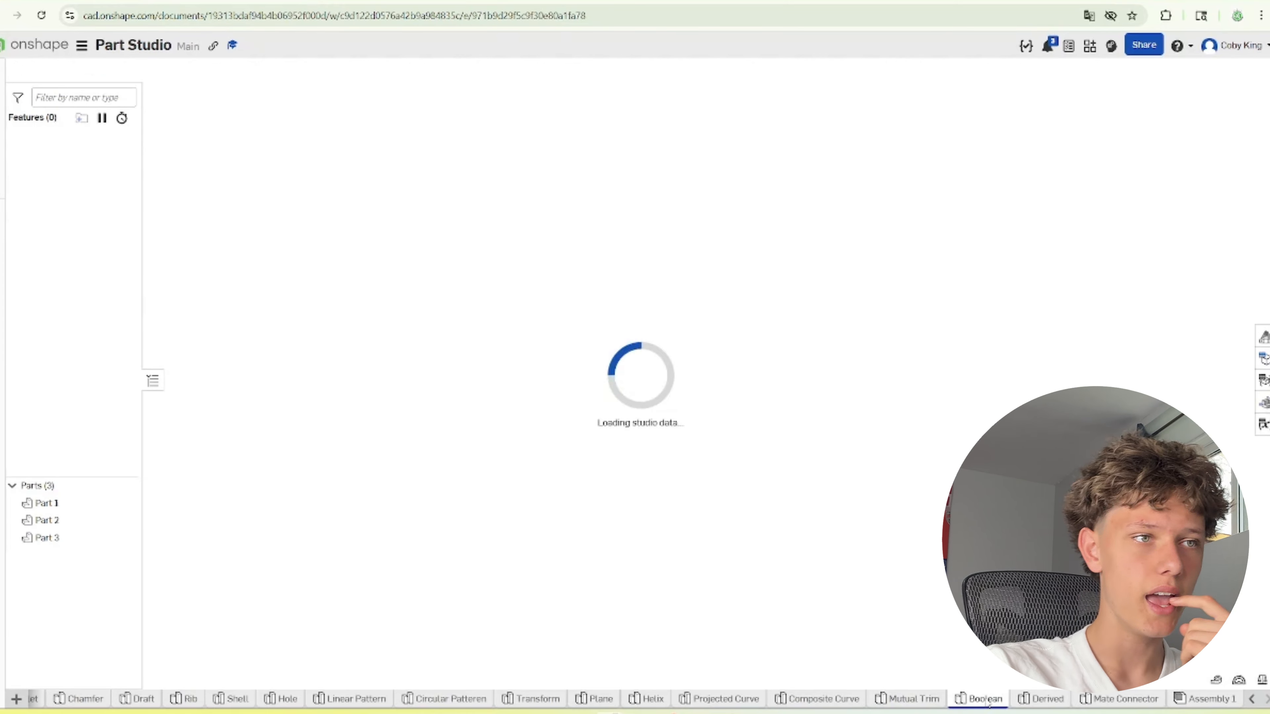
pyautogui.moveTo(800, 425); pyautogui.dragTo(762, 448, button='right')
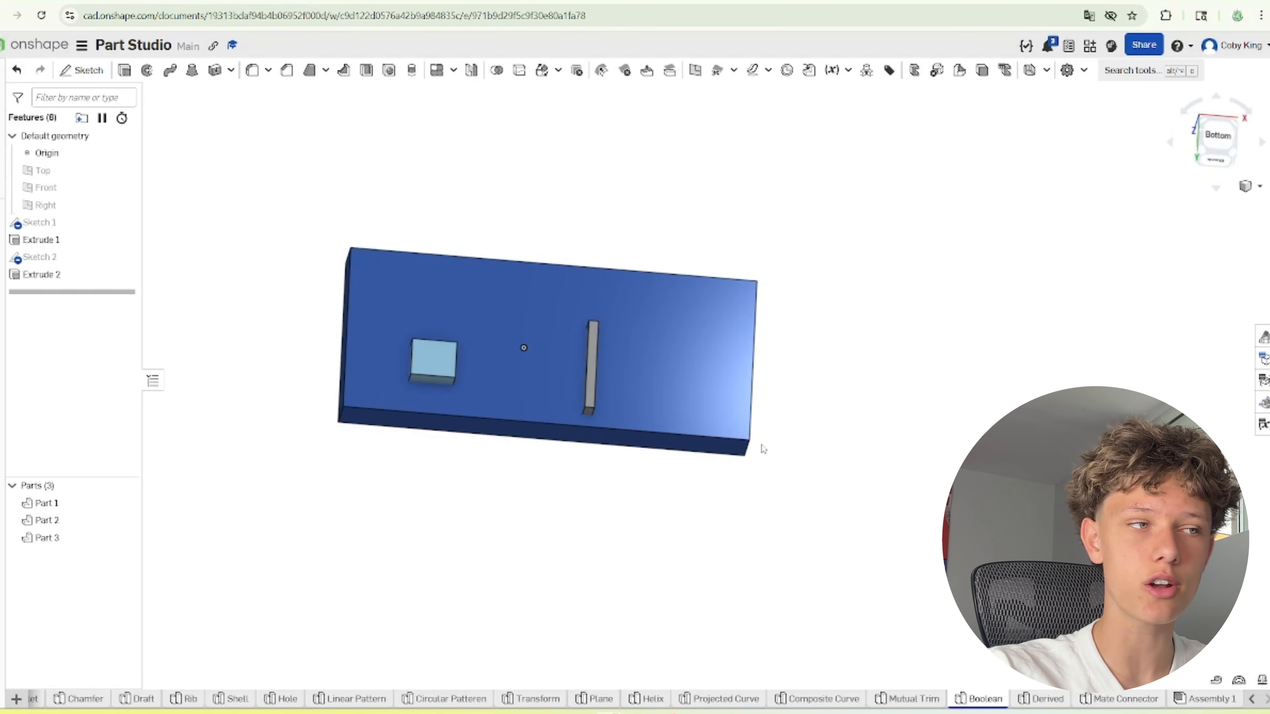
pyautogui.scroll(3, 311, 359)
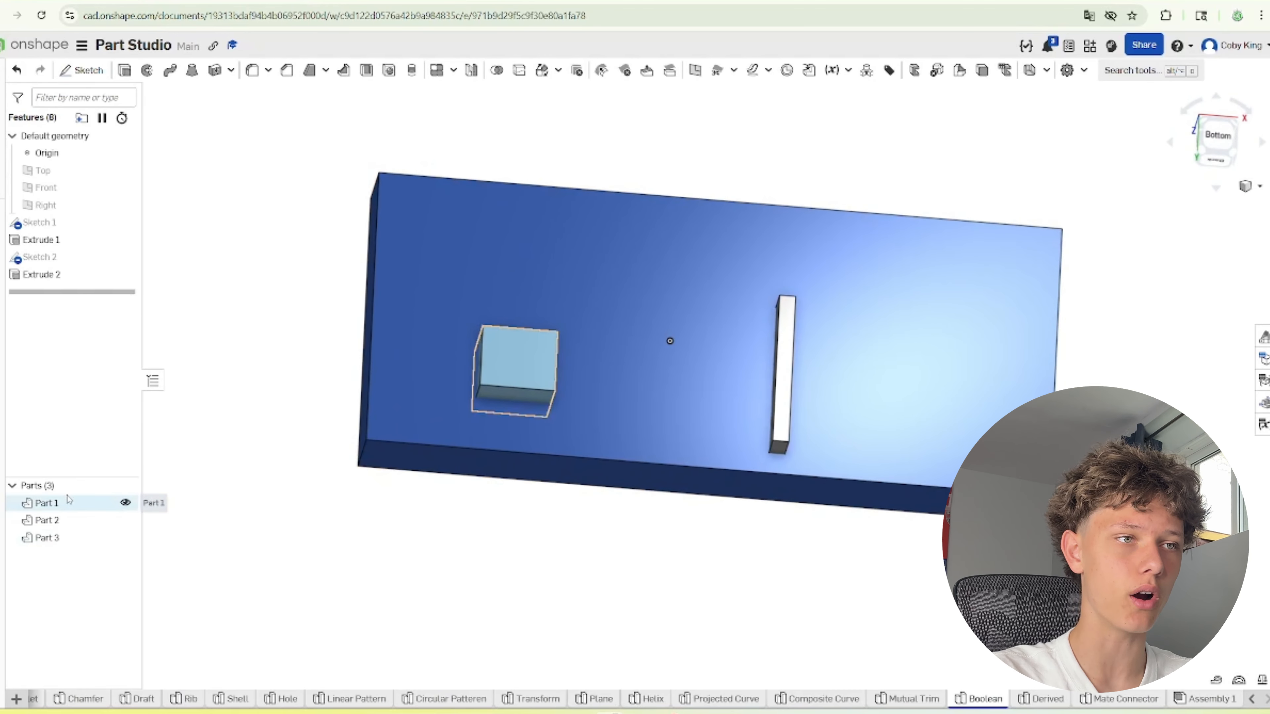
pyautogui.click(67, 502)
pyautogui.moveTo(488, 478); pyautogui.dragTo(501, 412, button='right')
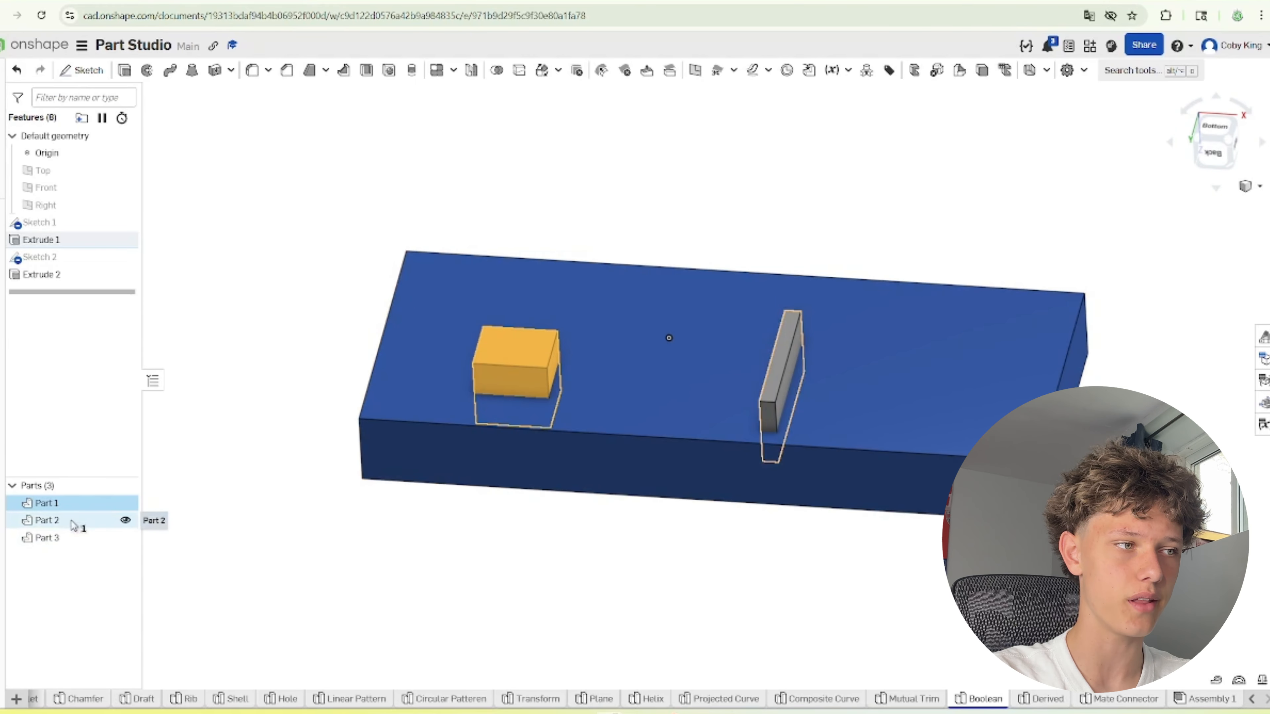
pyautogui.click(73, 523)
pyautogui.click(80, 543)
pyautogui.click(196, 552)
pyautogui.click(67, 508)
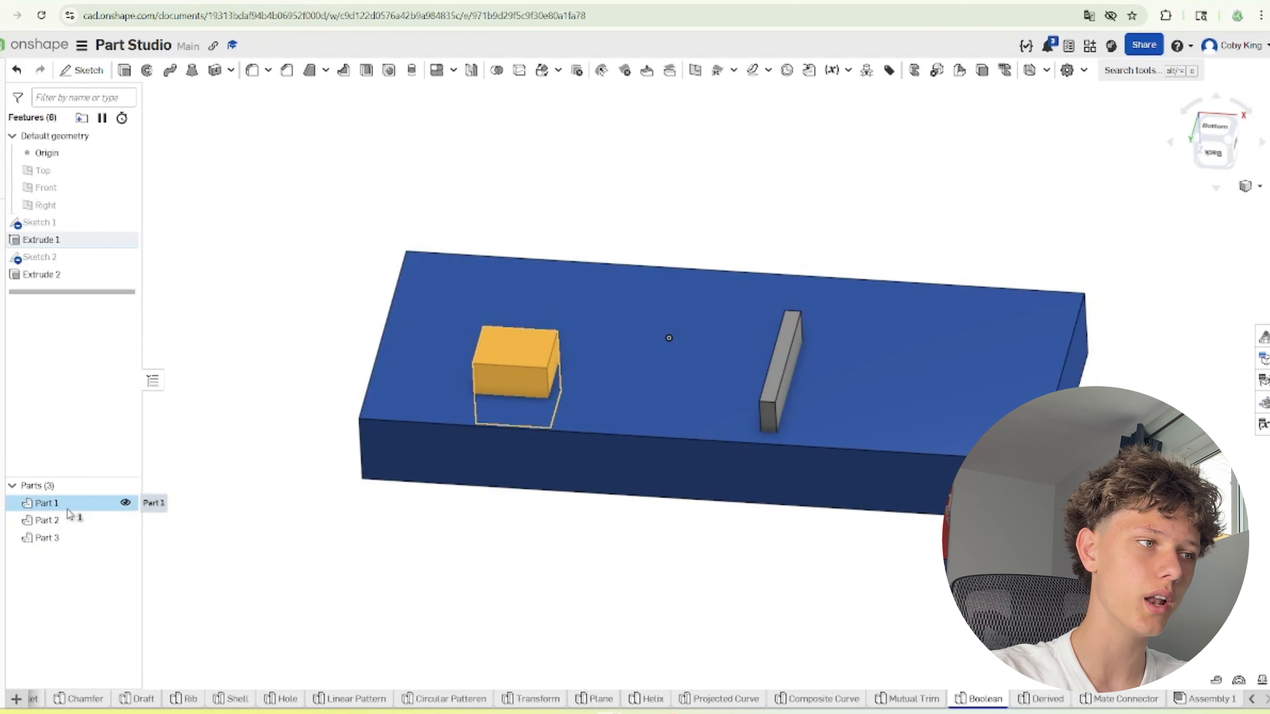
pyautogui.click(67, 508)
pyautogui.click(82, 539)
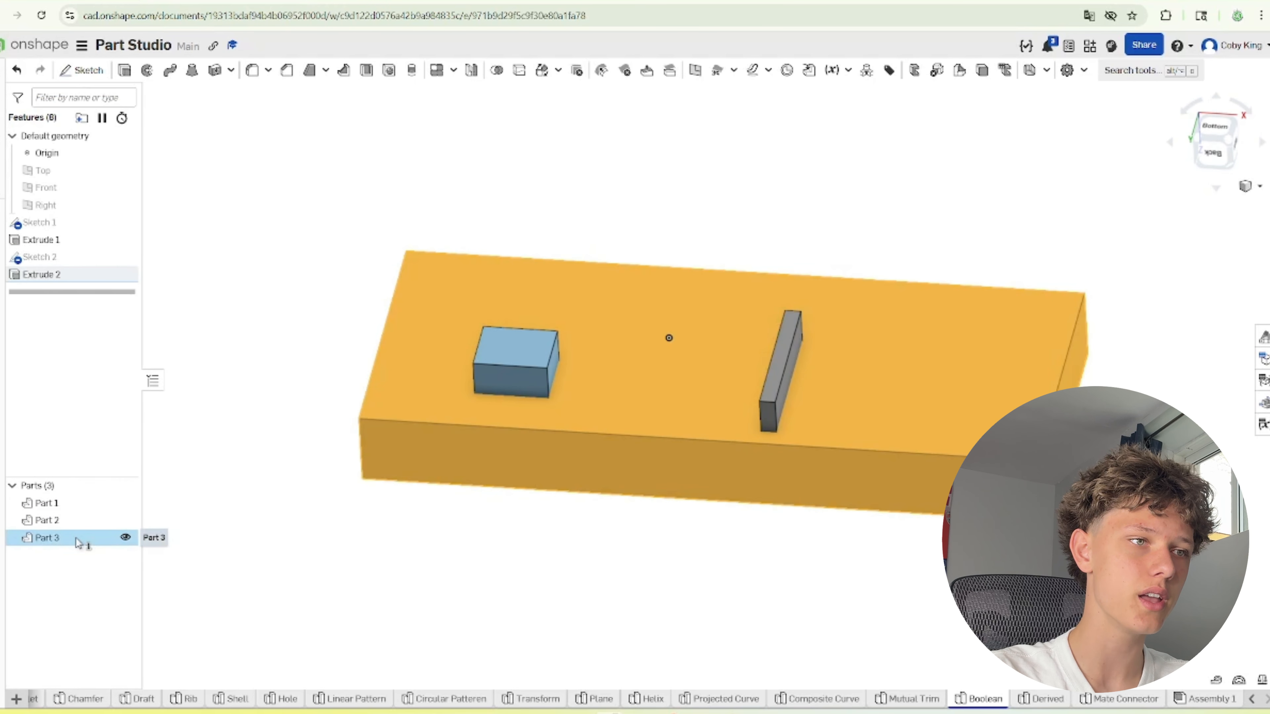
pyautogui.click(224, 550)
pyautogui.scroll(3, 669, 137)
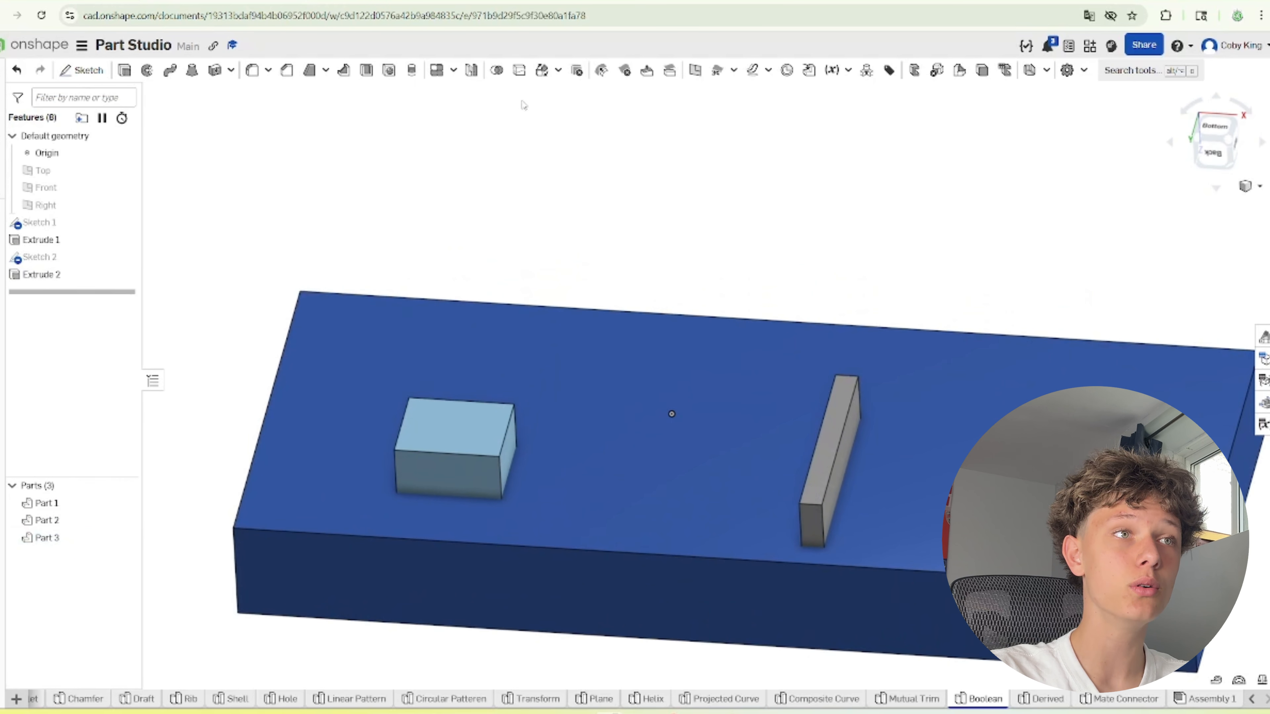
# Try a Boolean union of the whole model selected at once with Keep tools on, and undo it
pyautogui.click(505, 72)
pyautogui.scroll(-3, 545, 332)
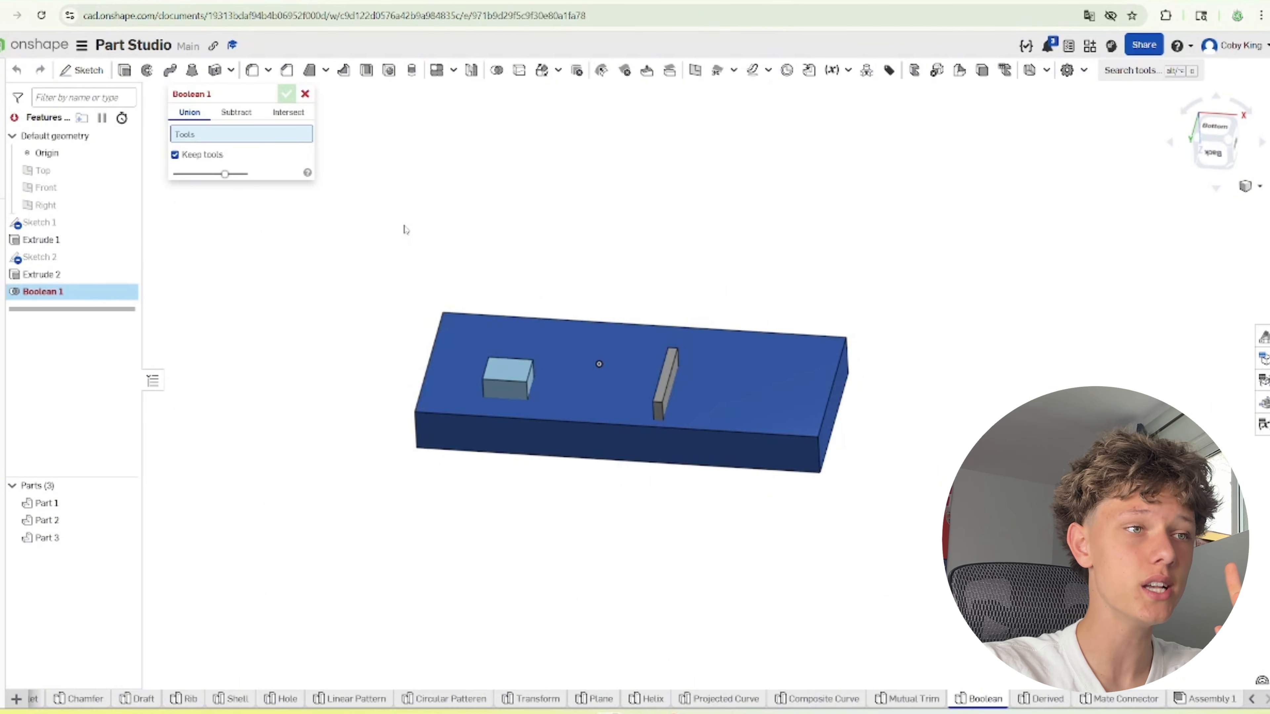
pyautogui.moveTo(342, 233); pyautogui.dragTo(998, 541)
pyautogui.click(286, 93)
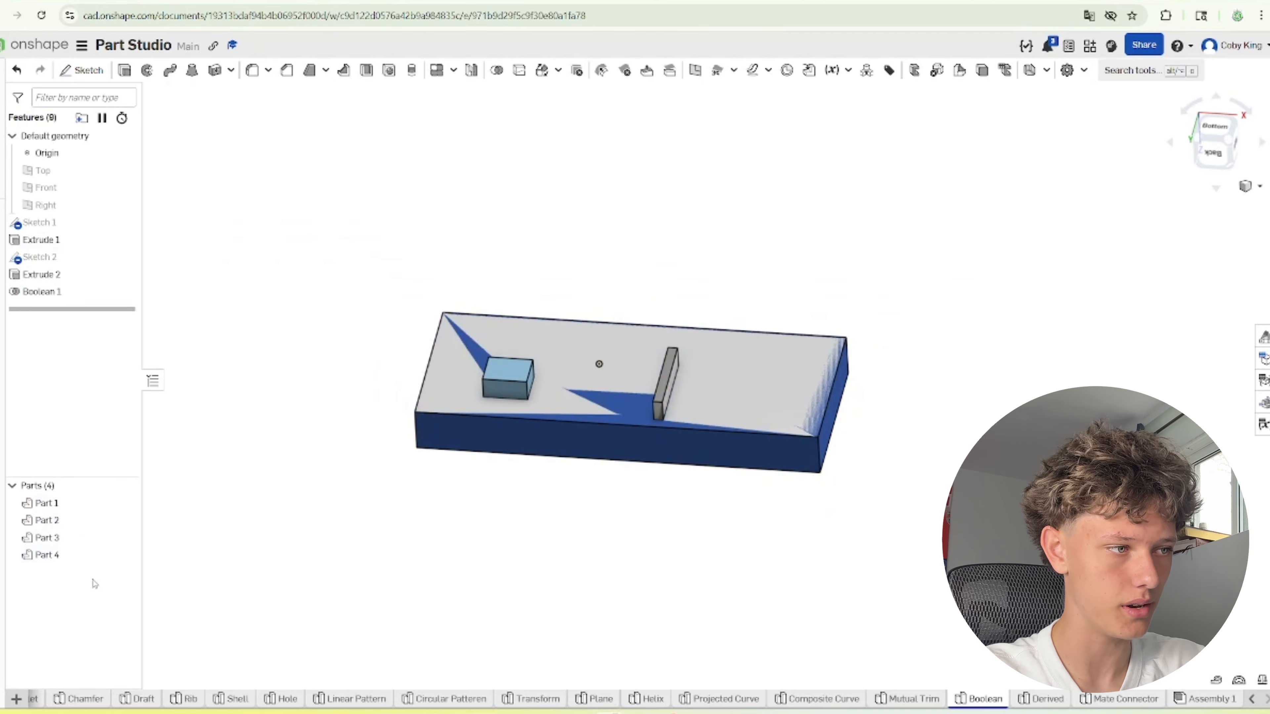
pyautogui.hotkey('ctrl', 'z')
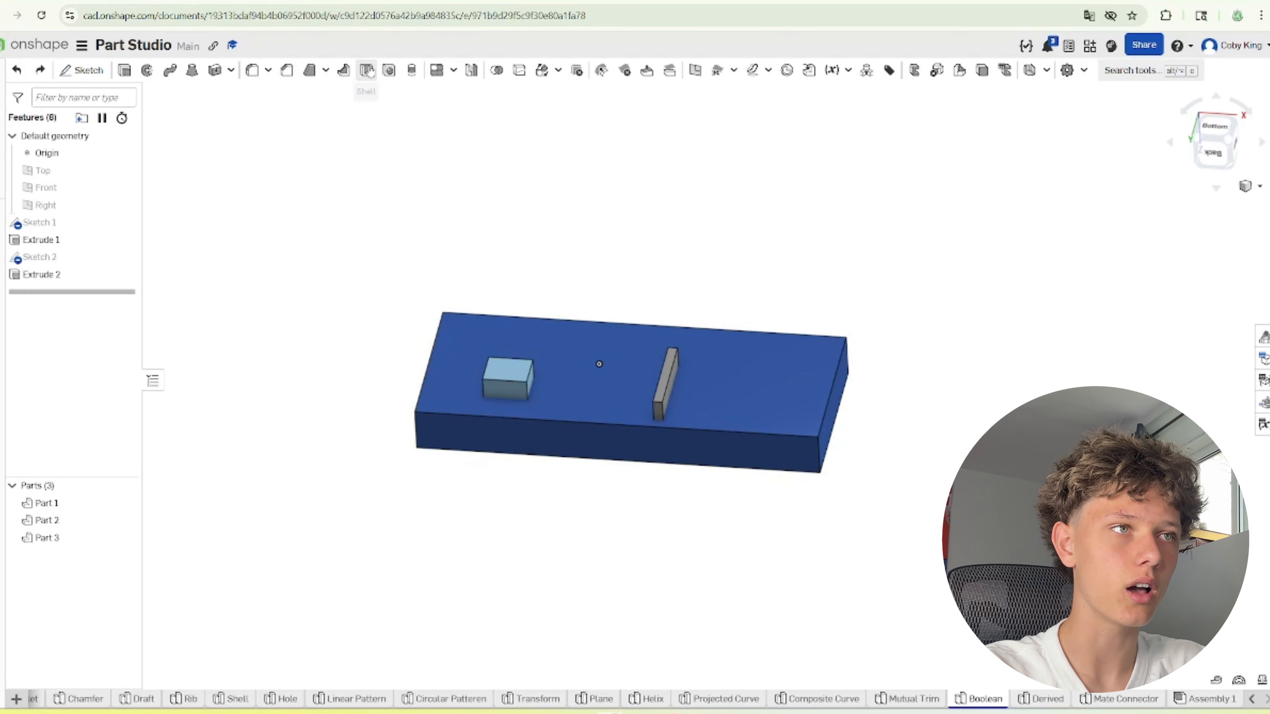
# Union Part 1, Part 3 and Part 2 as individually picked tools with Keep tools on, and inspect the result
pyautogui.click(495, 75)
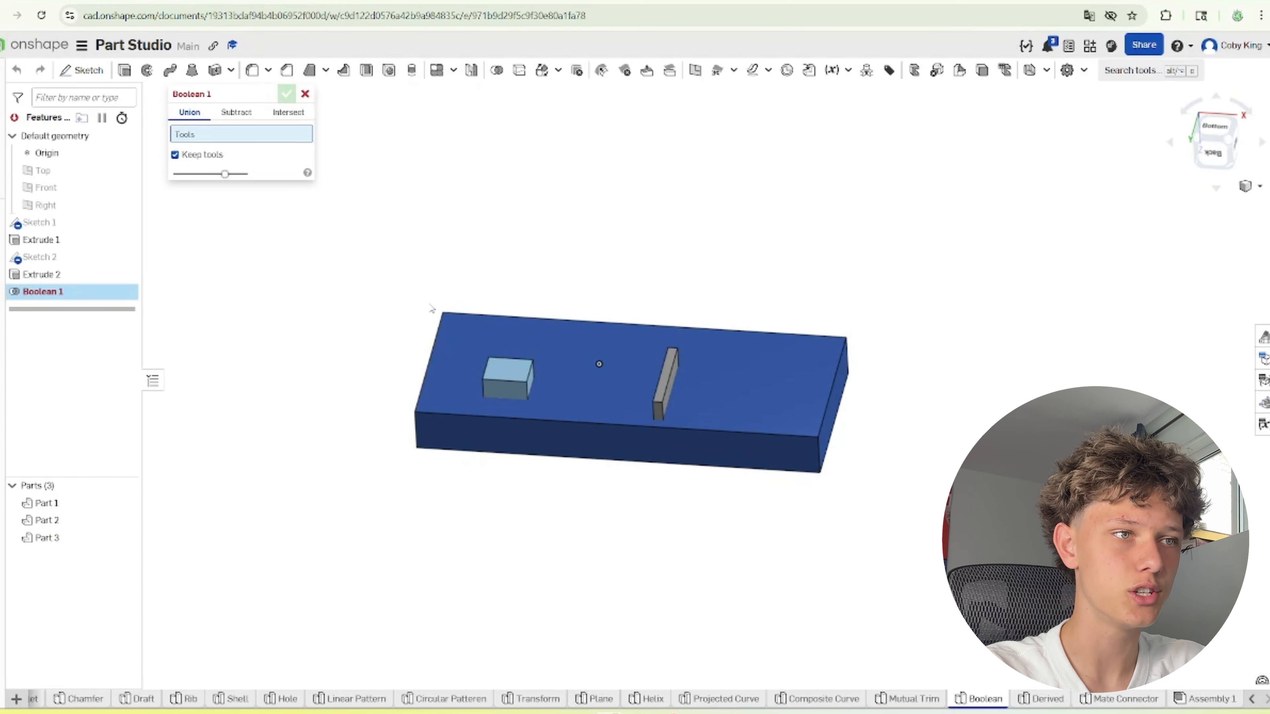
pyautogui.click(510, 378)
pyautogui.click(612, 392)
pyautogui.click(667, 380)
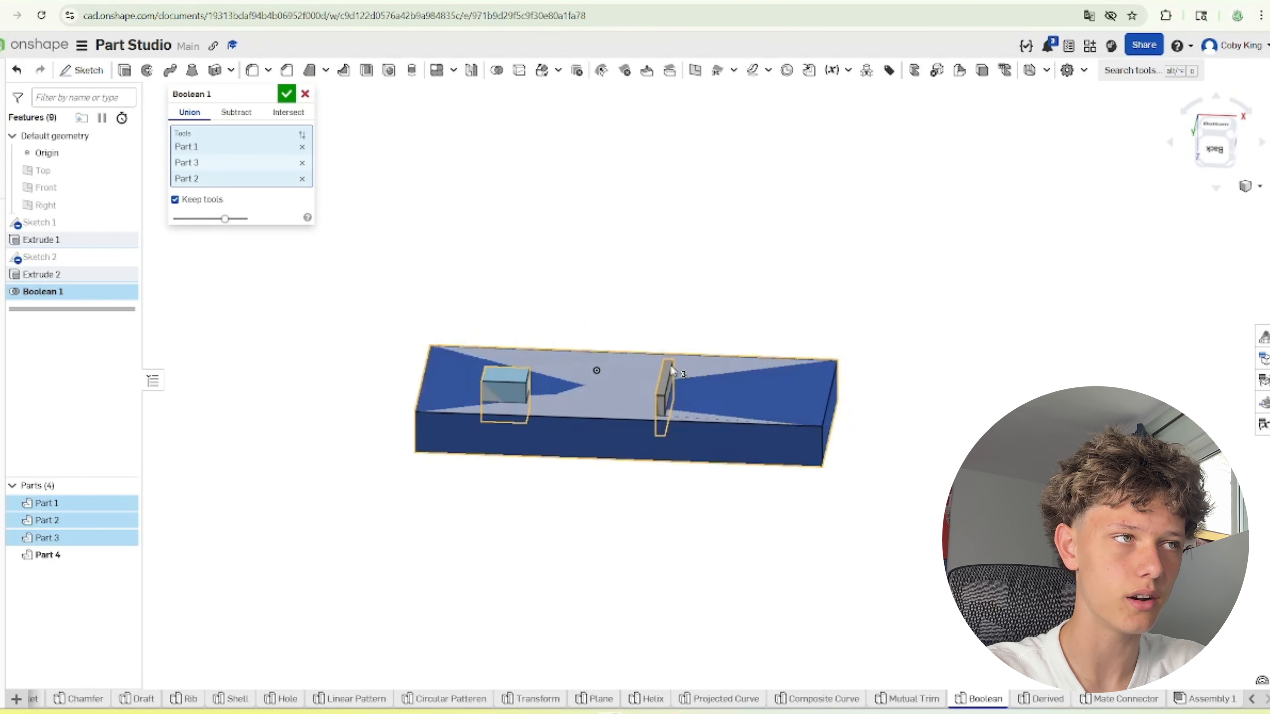
pyautogui.moveTo(671, 369); pyautogui.dragTo(687, 357, button='right')
pyautogui.scroll(8, 675, 433)
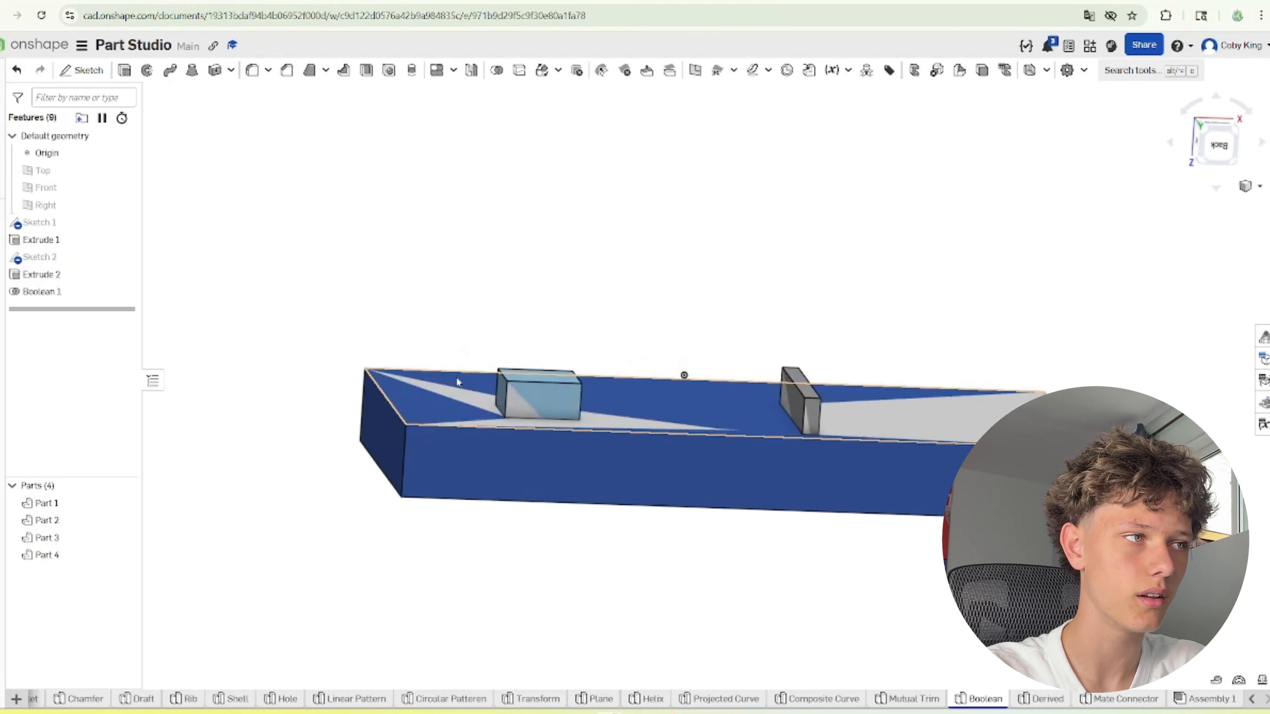
pyautogui.moveTo(675, 433); pyautogui.dragTo(640, 424, button='right')
pyautogui.scroll(-5, 640, 425)
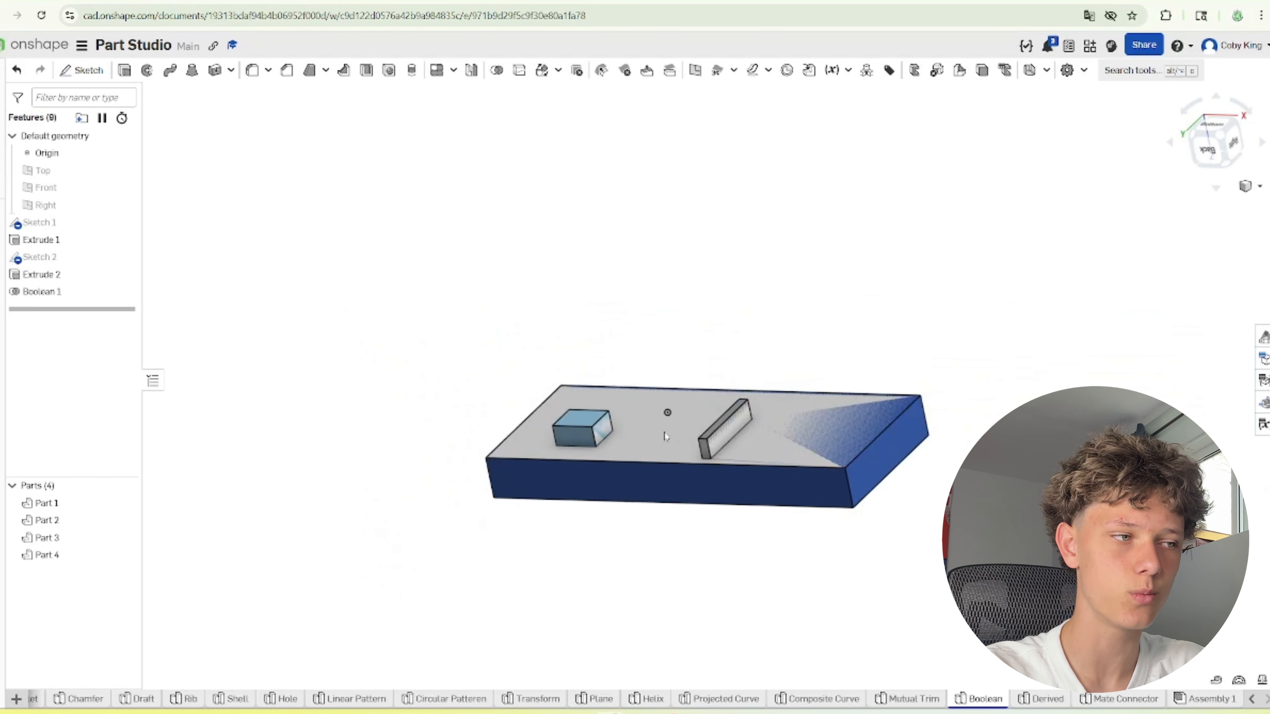
pyautogui.scroll(6, 883, 481)
pyautogui.scroll(-6, 900, 435)
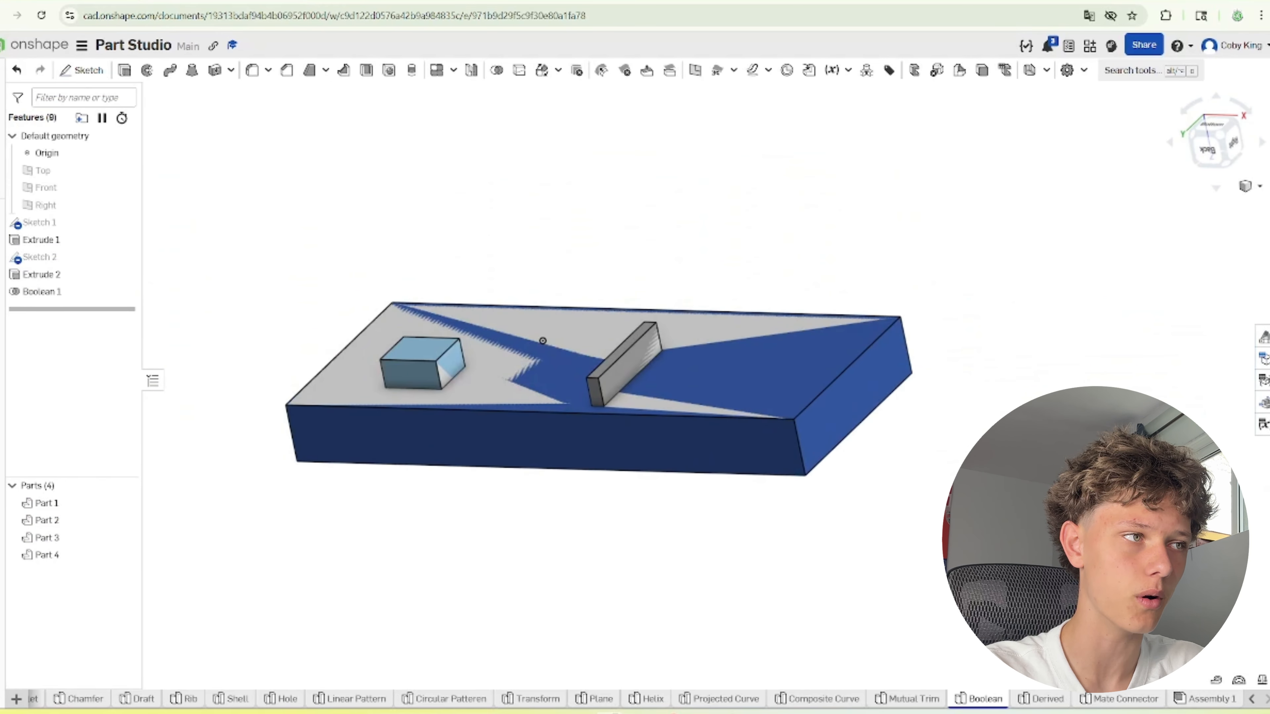
# Delete the Boolean, both extrudes and both sketches so that only the default geometry is left
pyautogui.click(89, 294)
pyautogui.scroll(-3, 487, 356)
pyautogui.moveTo(251, 233)
pyautogui.mouseDown()
pyautogui.moveTo(758, 563)
pyautogui.moveTo(764, 548)
pyautogui.mouseUp()
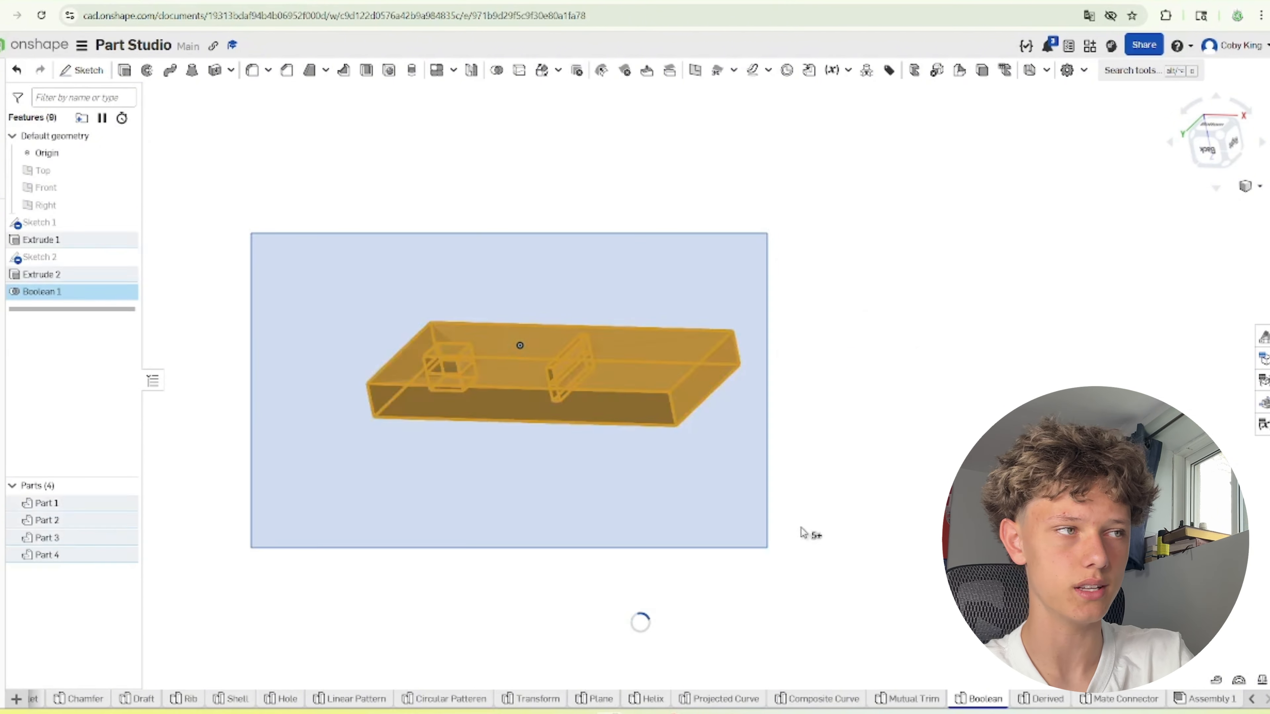
pyautogui.press('Delete')
pyautogui.moveTo(394, 272); pyautogui.dragTo(682, 466)
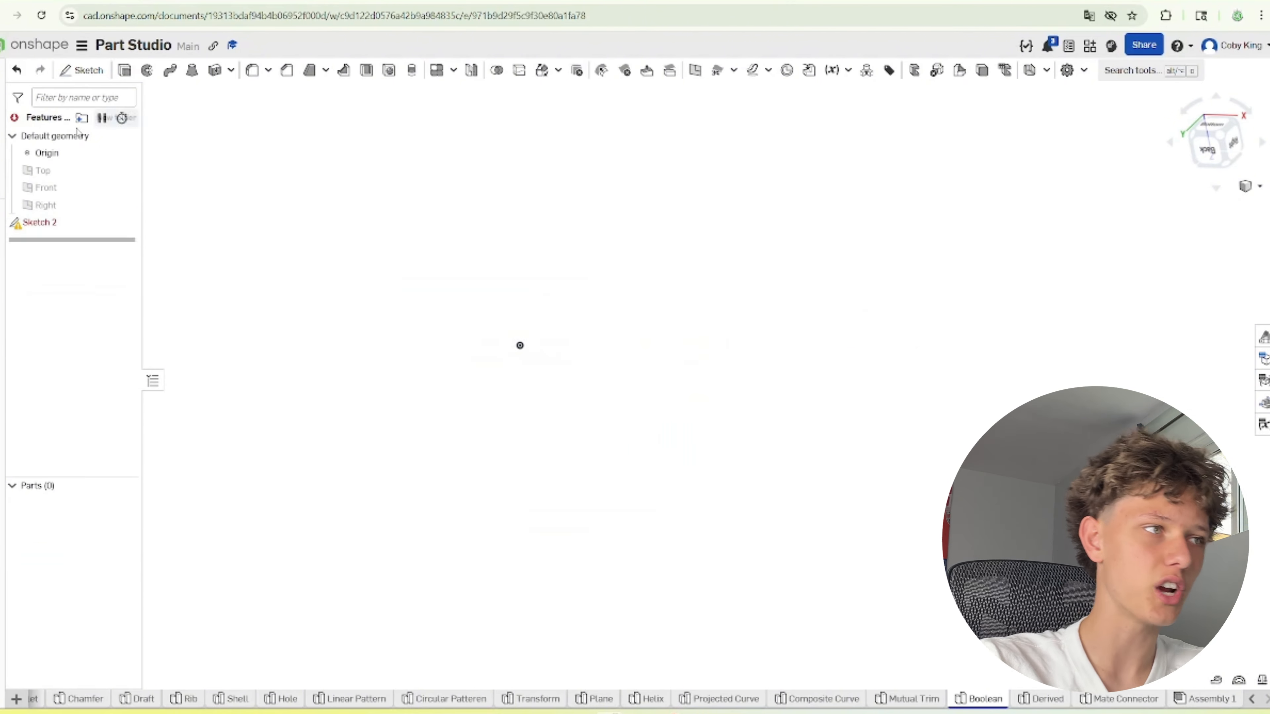
pyautogui.click(71, 226)
pyautogui.press('Delete')
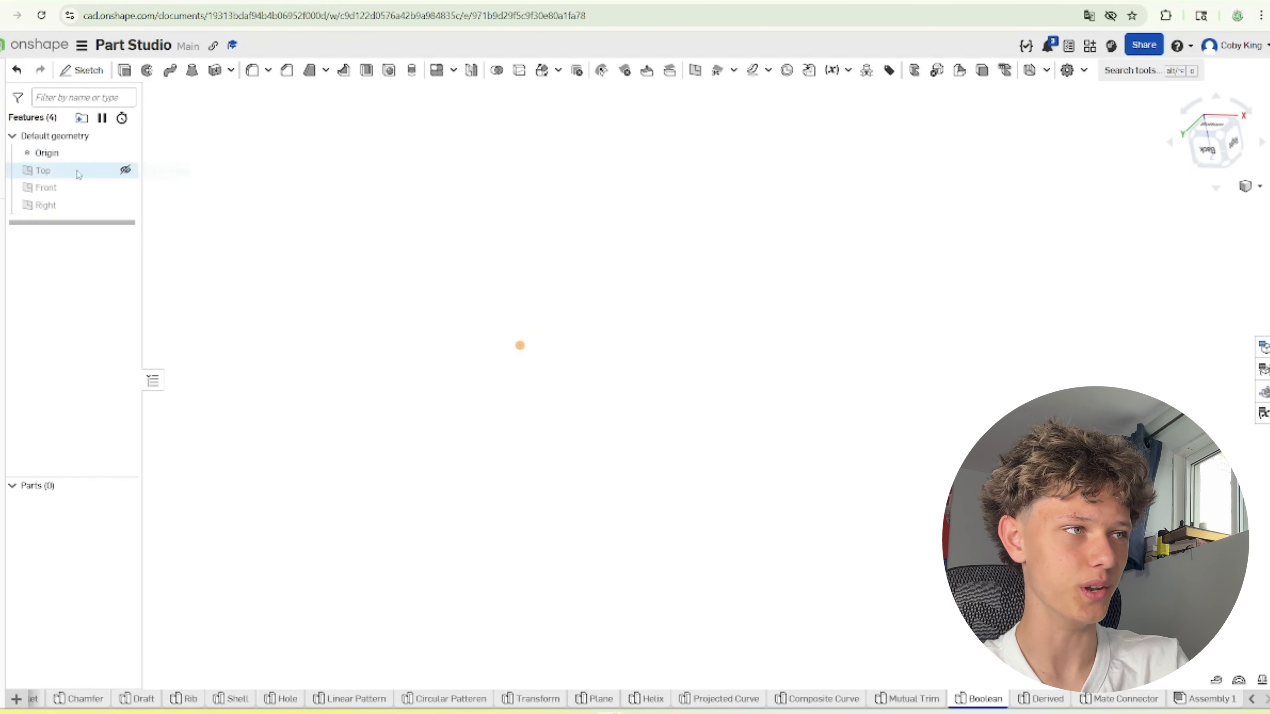
# Sketch two partly overlapping circles, a small one and a larger one, on the Top plane
pyautogui.click(42, 170)
pyautogui.click(81, 70)
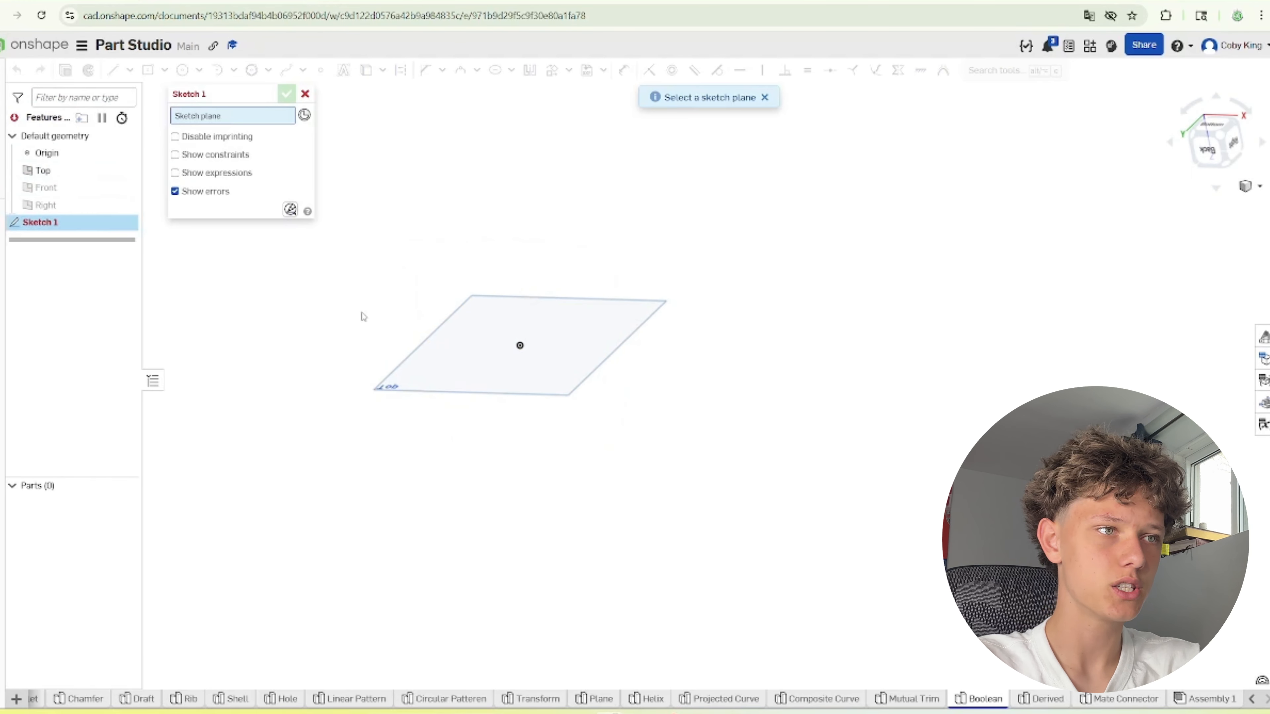
pyautogui.click(546, 309)
pyautogui.click(181, 70)
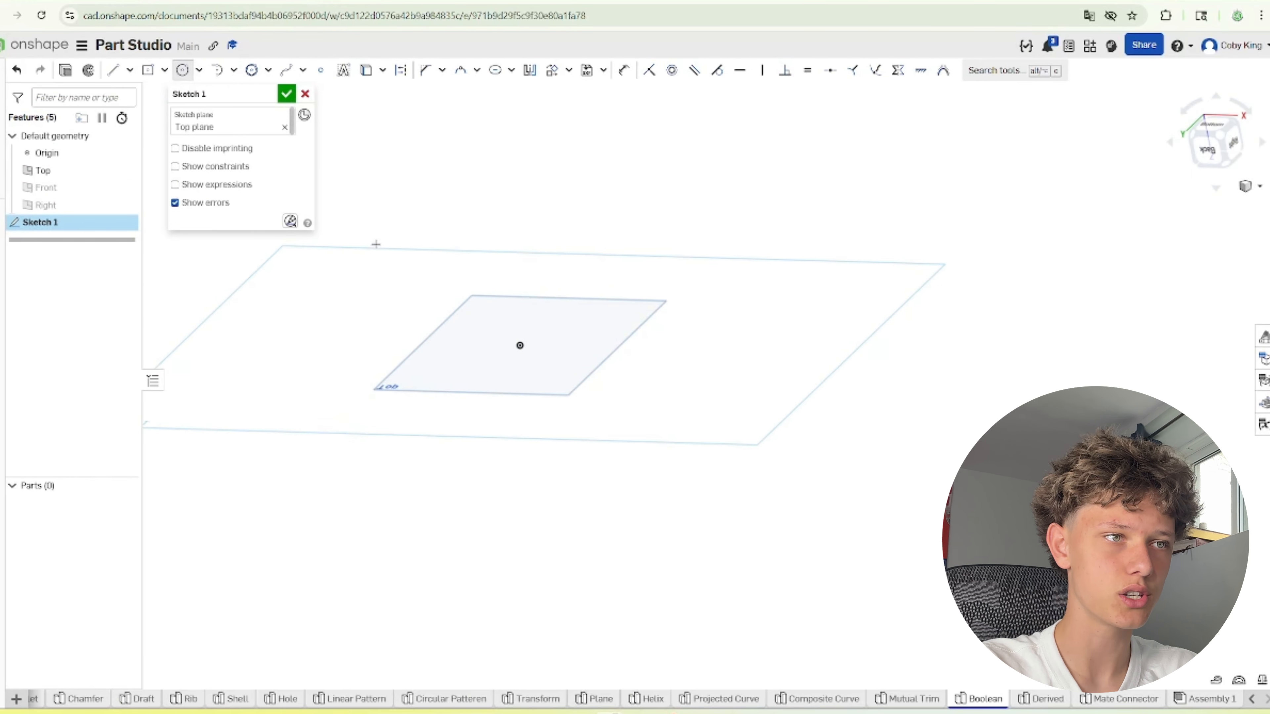
pyautogui.scroll(3, 565, 424)
pyautogui.click(542, 411)
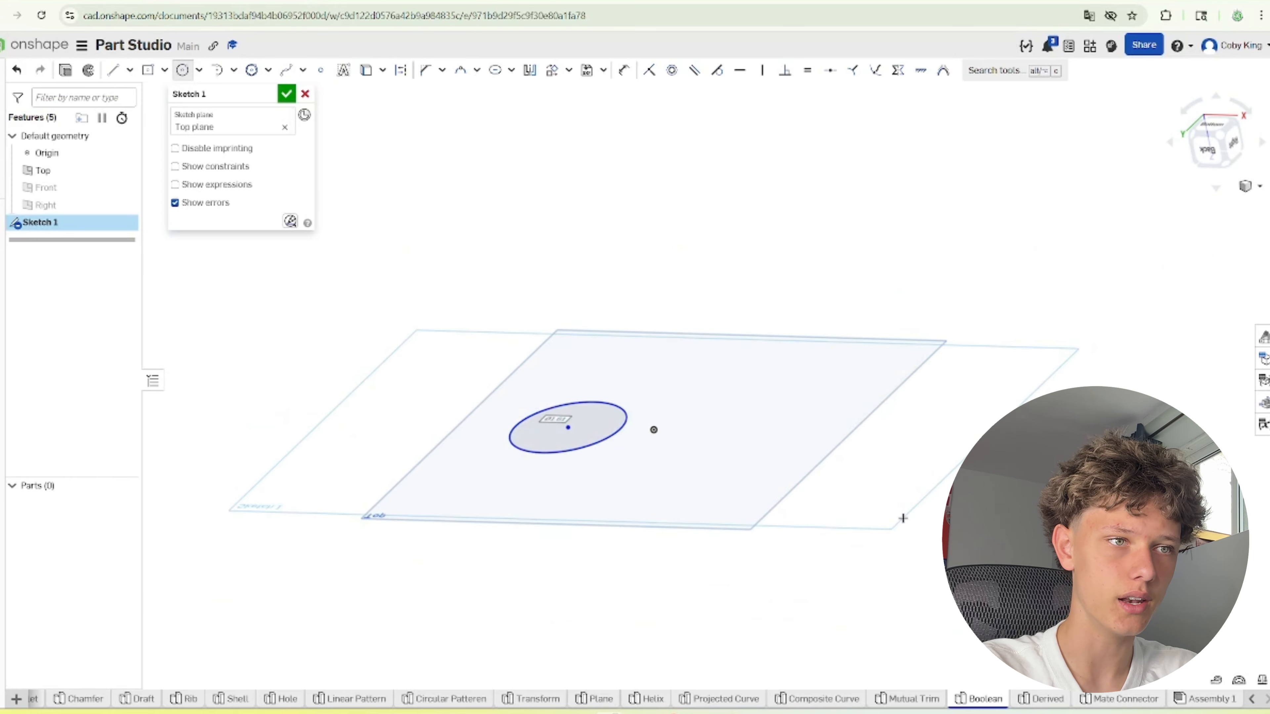
pyautogui.click(699, 431)
pyautogui.click(605, 403)
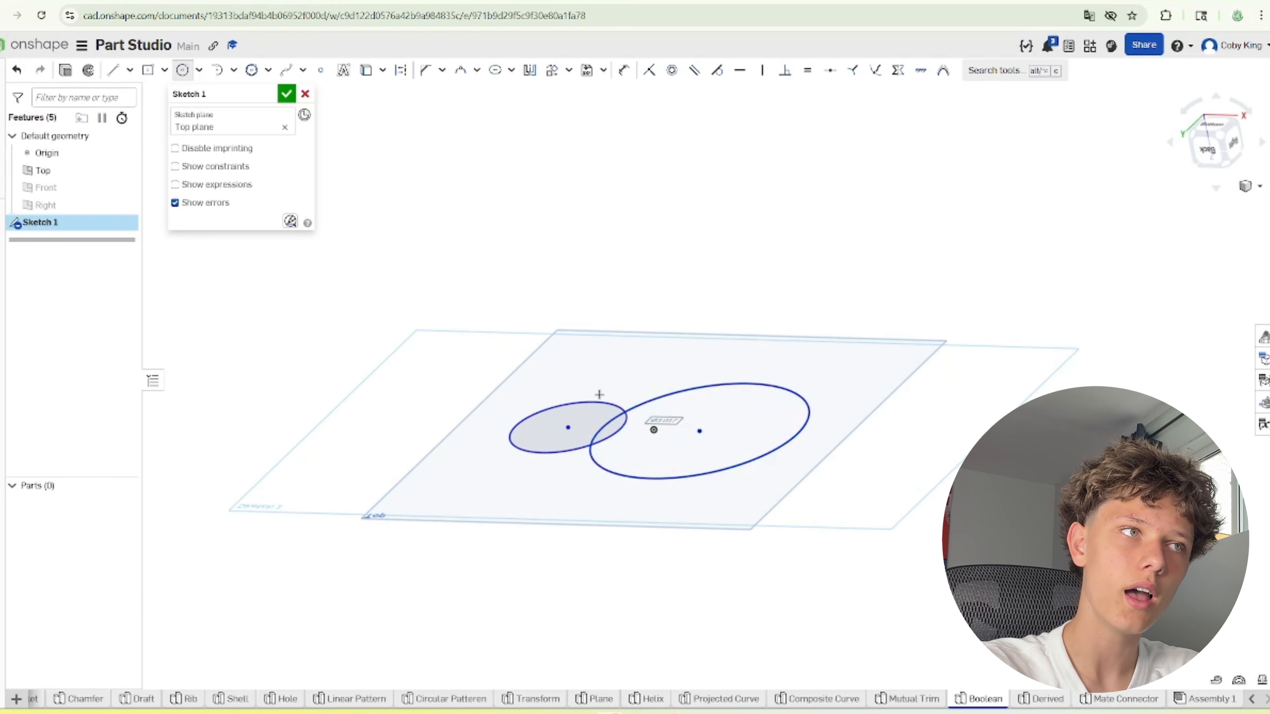
pyautogui.click(287, 94)
# Extrude the two circle regions, excluding their overlap, as new solids with a blind depth of 1 in
pyautogui.click(124, 70)
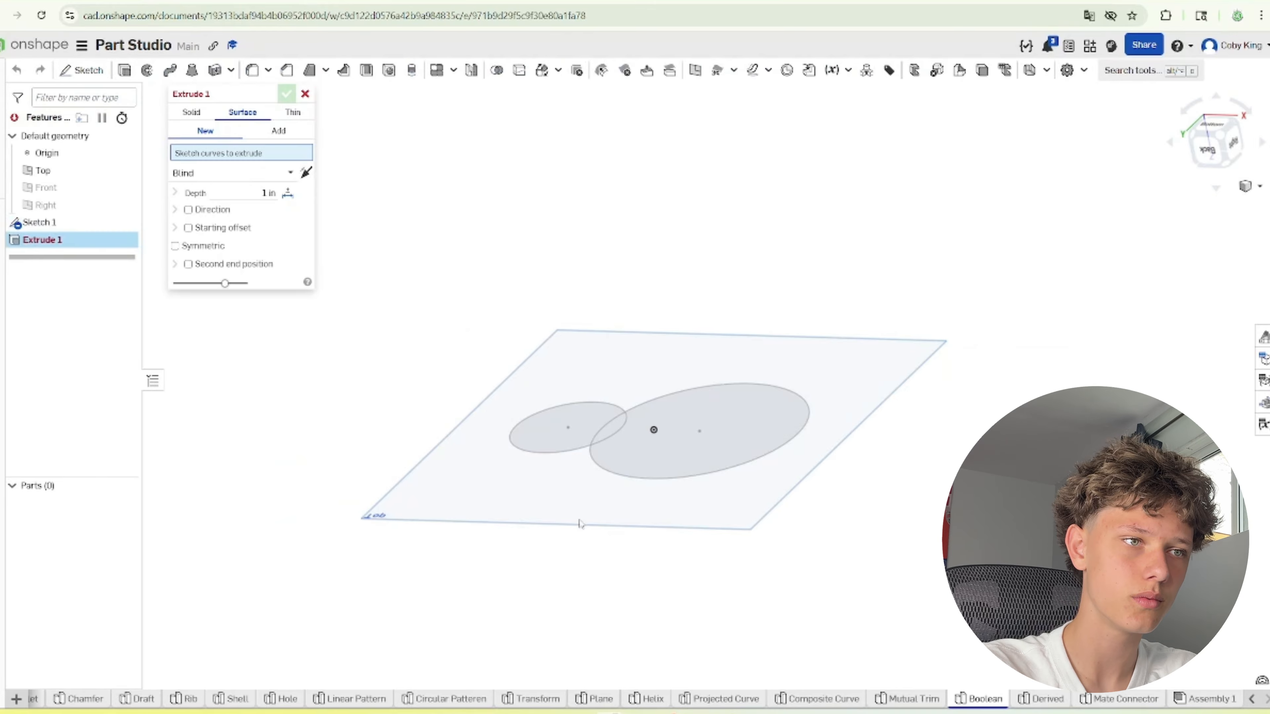
pyautogui.scroll(2, 378, 303)
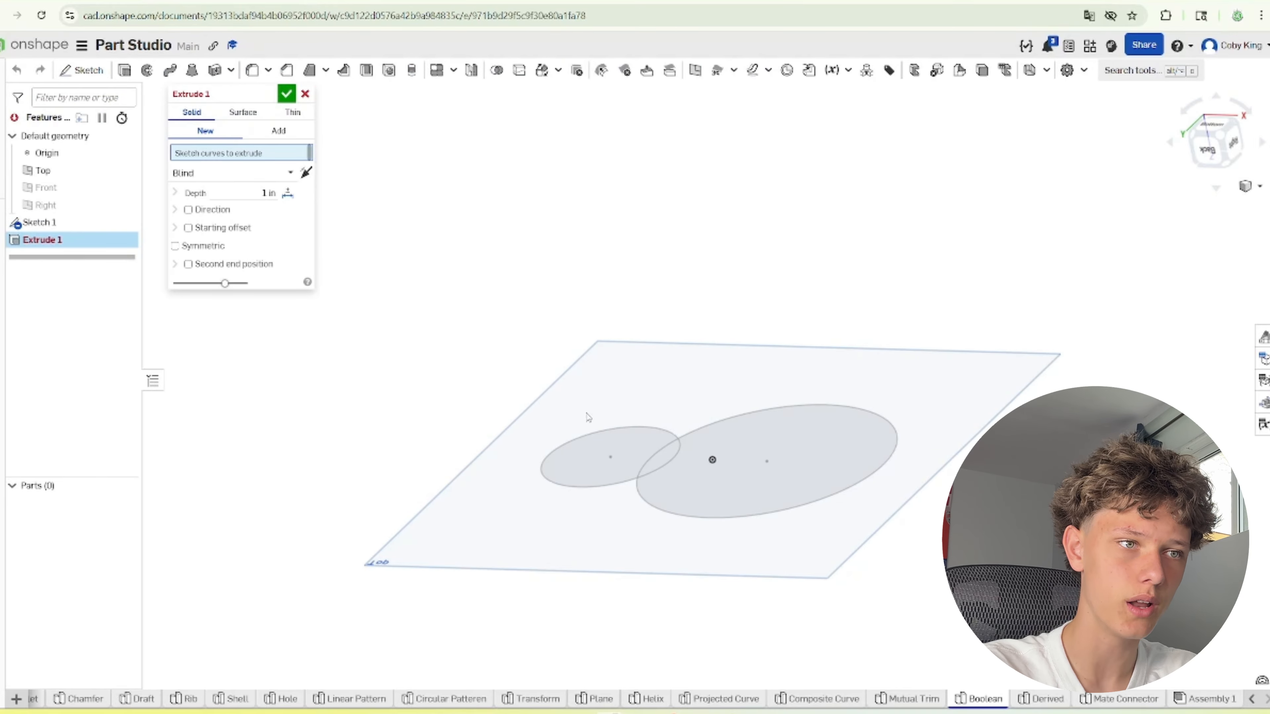
pyautogui.click(634, 478)
pyautogui.click(689, 484)
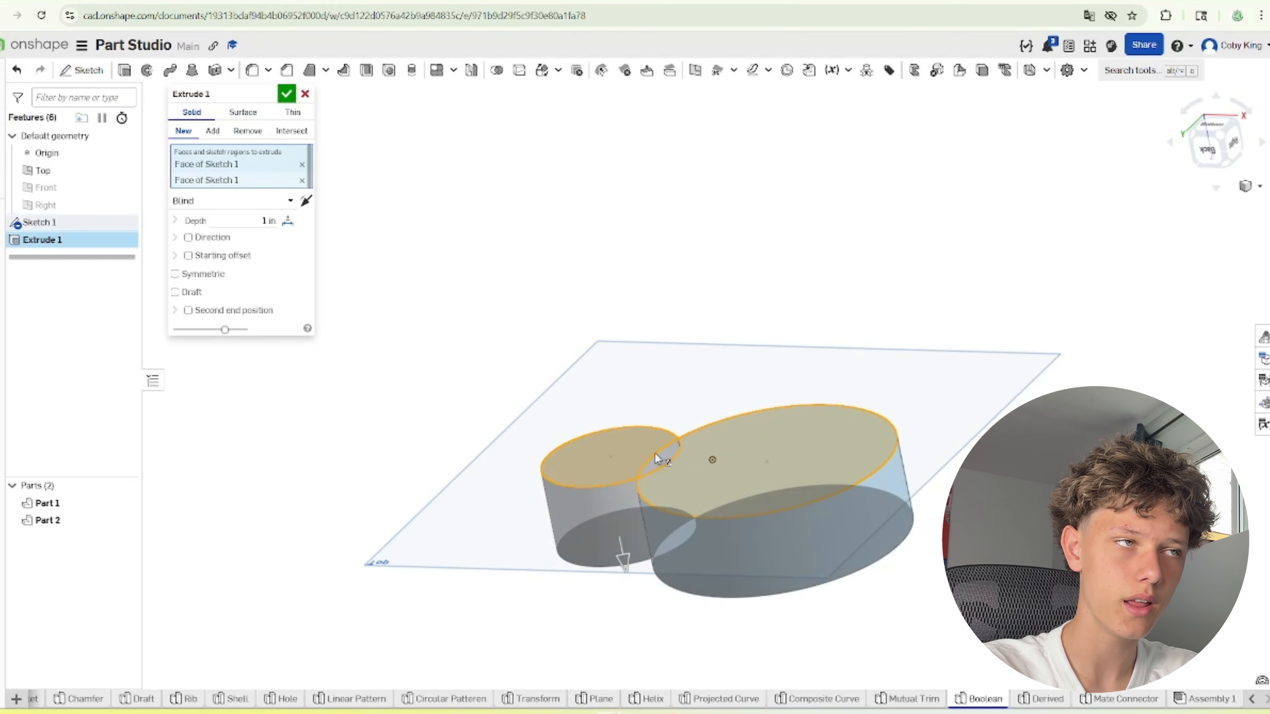
pyautogui.click(655, 454)
pyautogui.moveTo(416, 378)
pyautogui.mouseDown(button='right')
pyautogui.moveTo(648, 381)
pyautogui.moveTo(671, 539)
pyautogui.mouseUp(button='right')
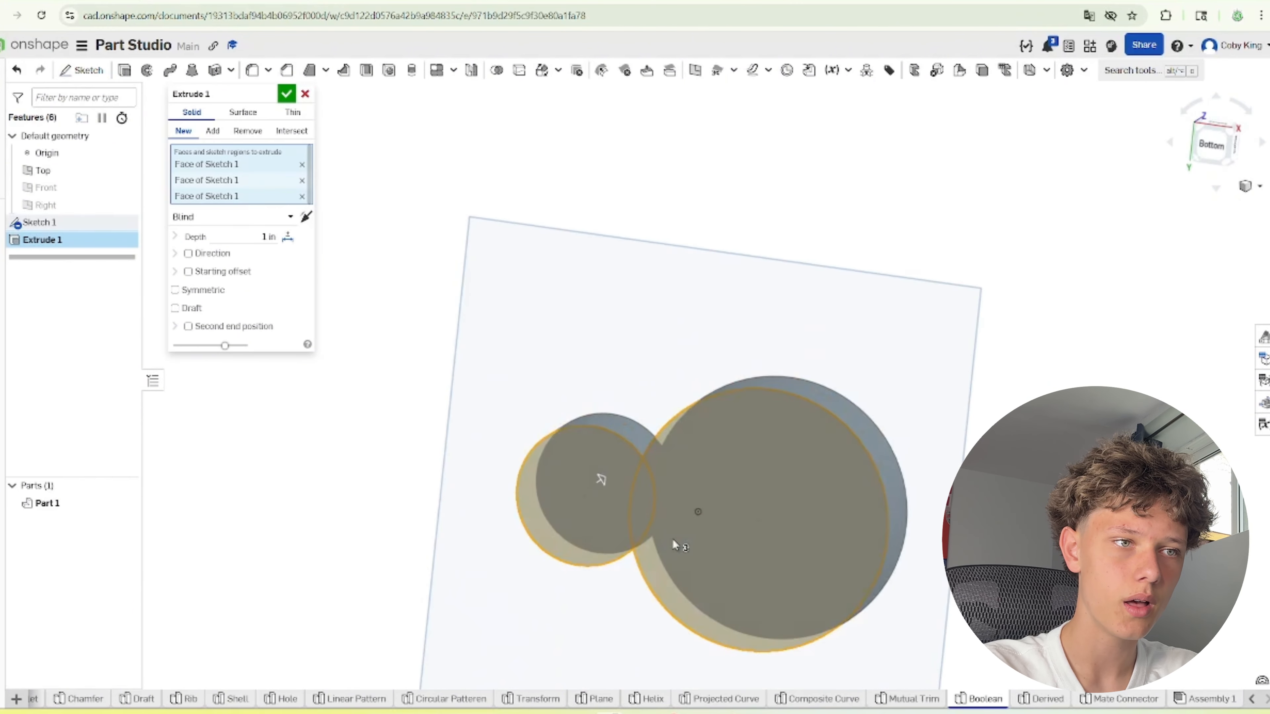
pyautogui.click(644, 504)
pyautogui.moveTo(547, 340); pyautogui.dragTo(496, 445, button='right')
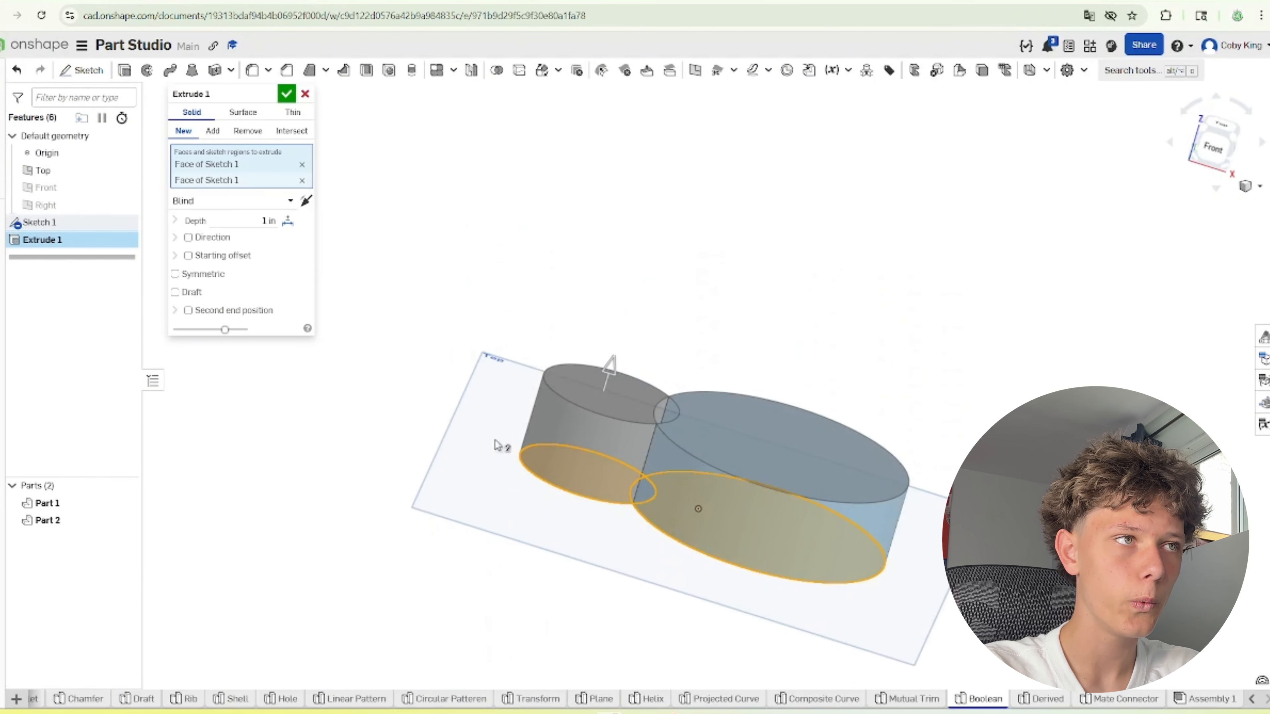
pyautogui.click(286, 94)
# Extrude only the overlap region between the circles 1 in as a new solid, and hide the sketch
pyautogui.click(124, 70)
pyautogui.moveTo(558, 270); pyautogui.dragTo(665, 415, button='right')
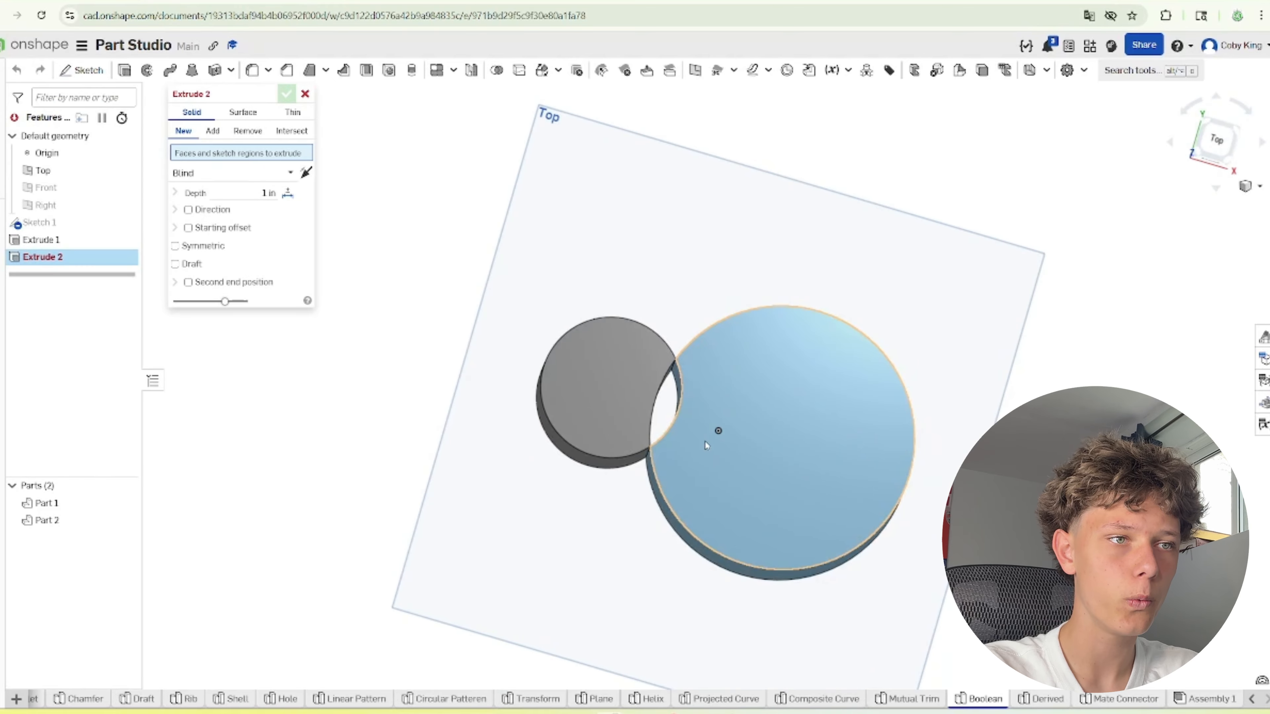
pyautogui.click(125, 224)
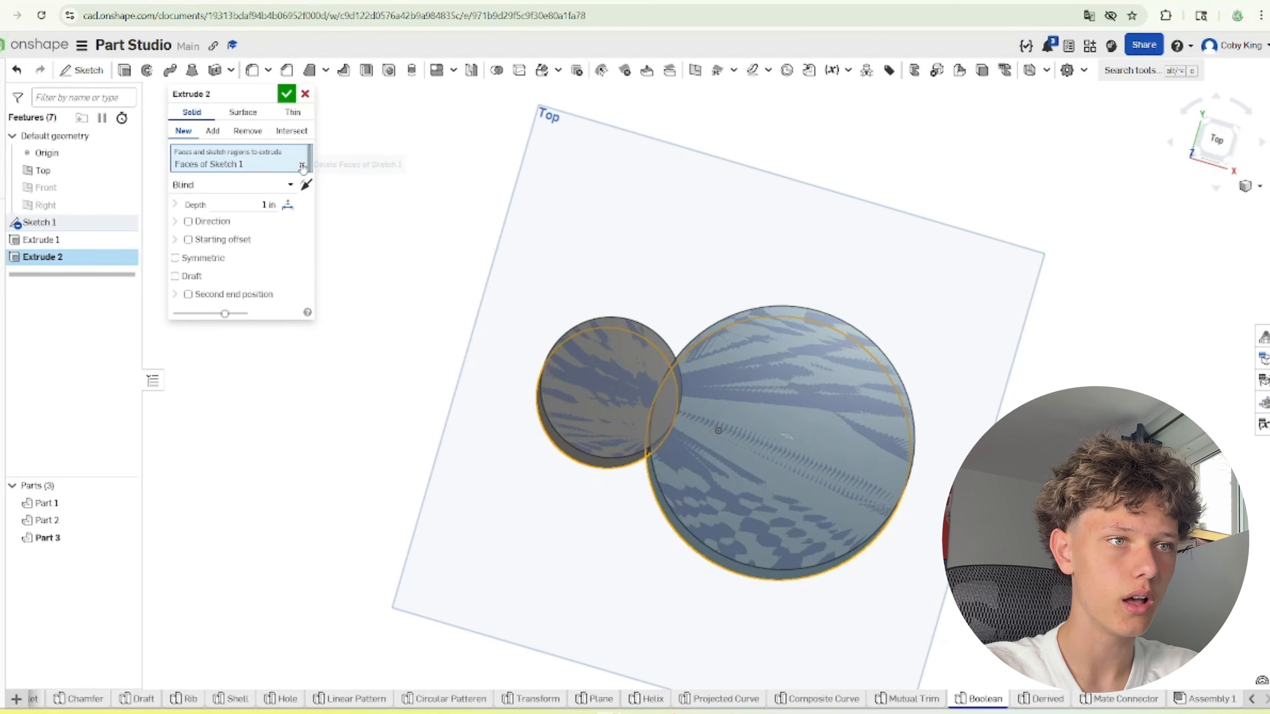
pyautogui.click(302, 165)
pyautogui.moveTo(625, 475); pyautogui.dragTo(651, 350, button='right')
pyautogui.click(663, 299)
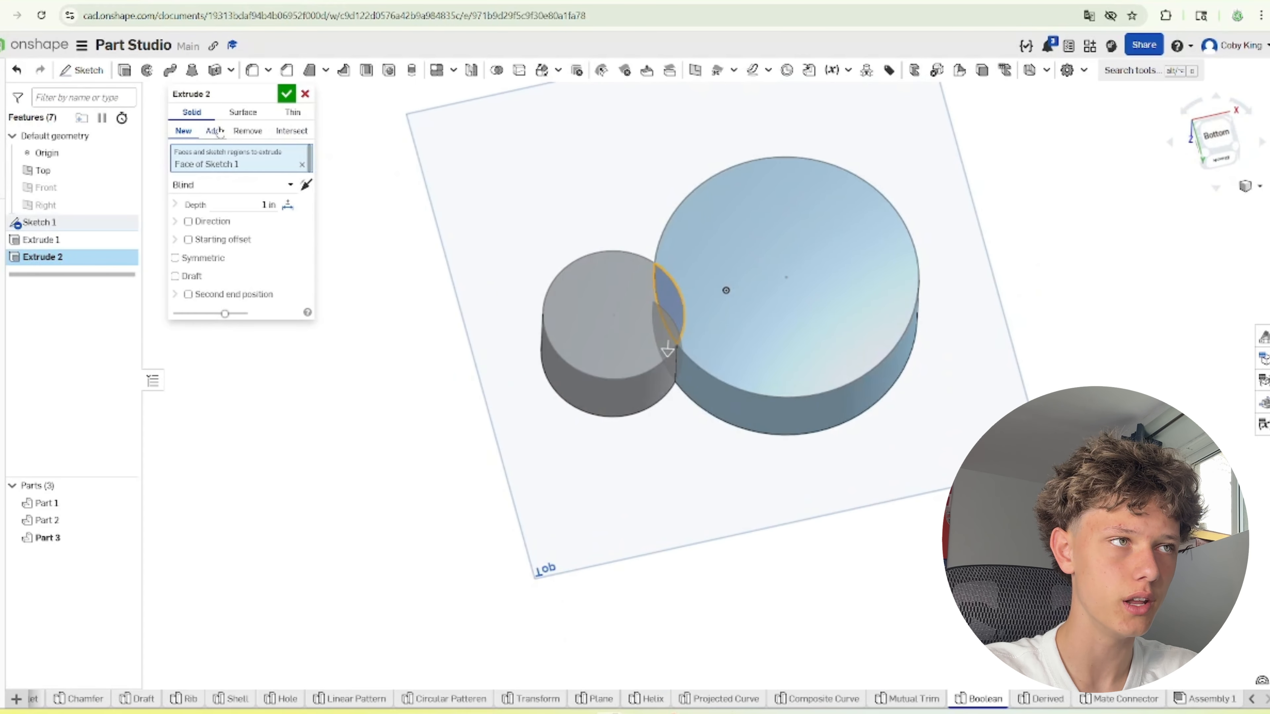
pyautogui.click(286, 93)
pyautogui.moveTo(510, 278); pyautogui.dragTo(474, 148, button='right')
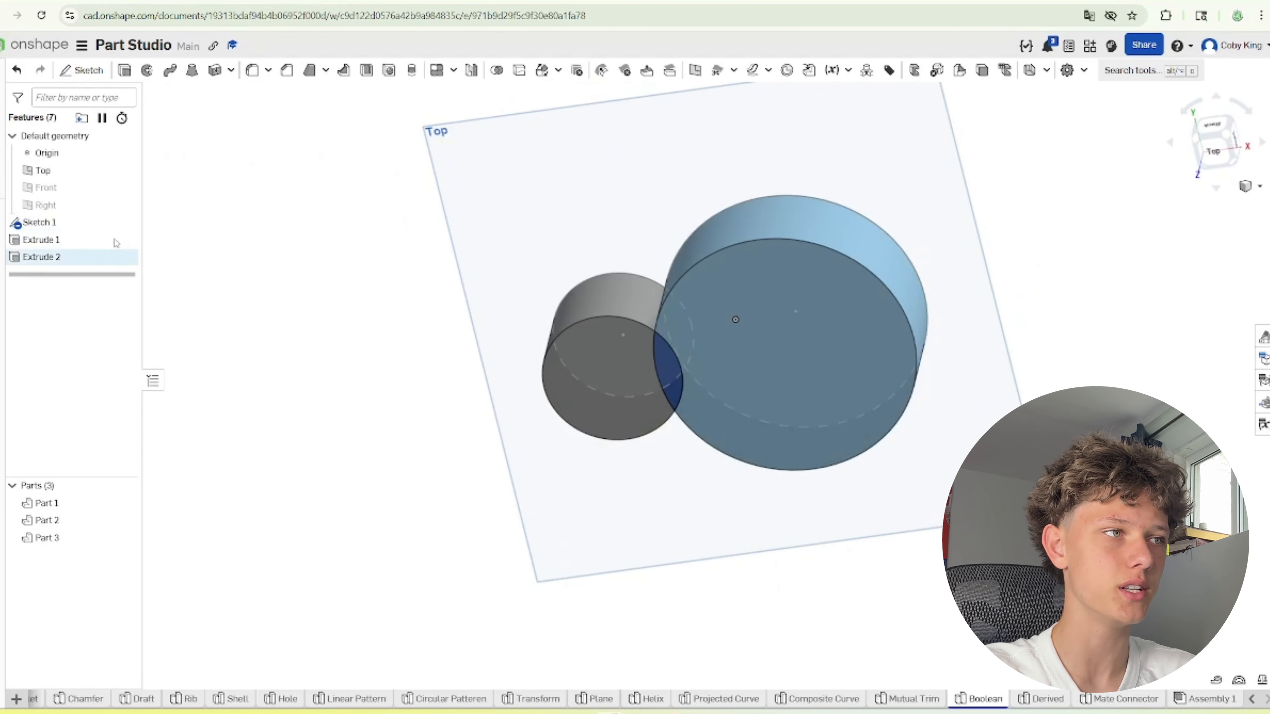
pyautogui.click(125, 222)
pyautogui.moveTo(621, 397); pyautogui.dragTo(624, 344, button='right')
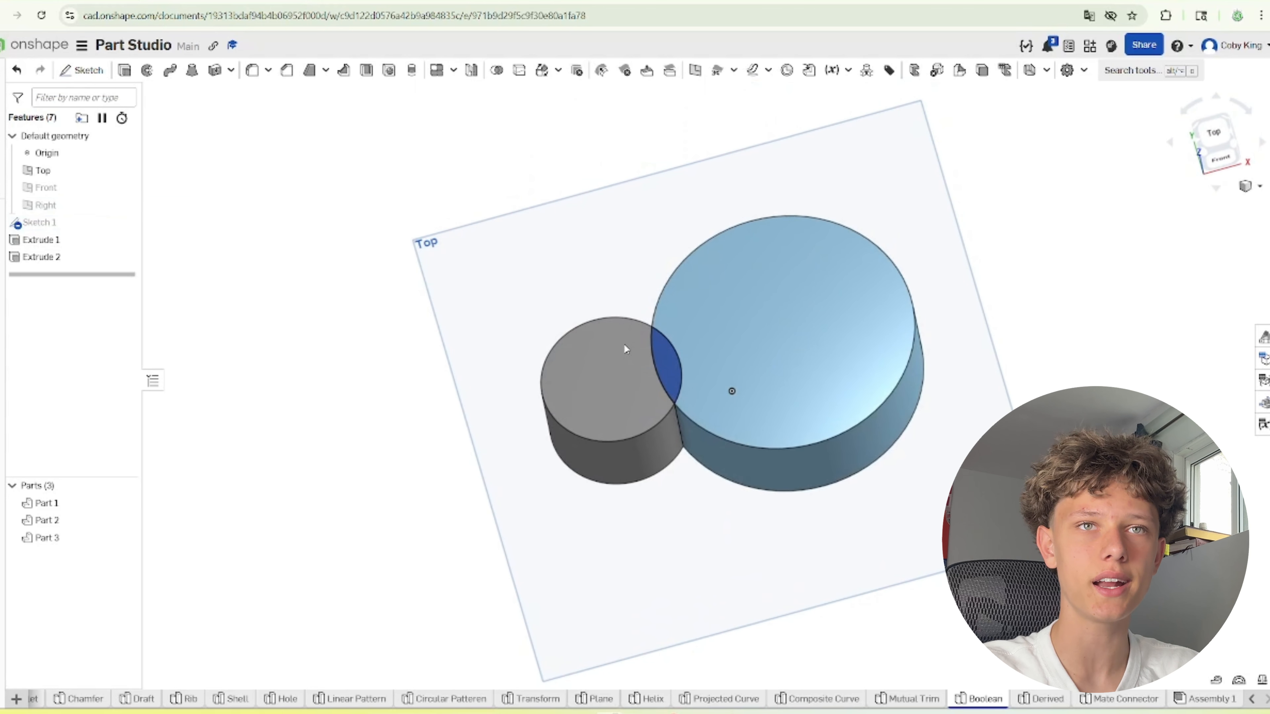
# Union Part 1, Part 2 and Part 3 with a Boolean, keeping the tools, and inspect the result
pyautogui.click(1207, 142)
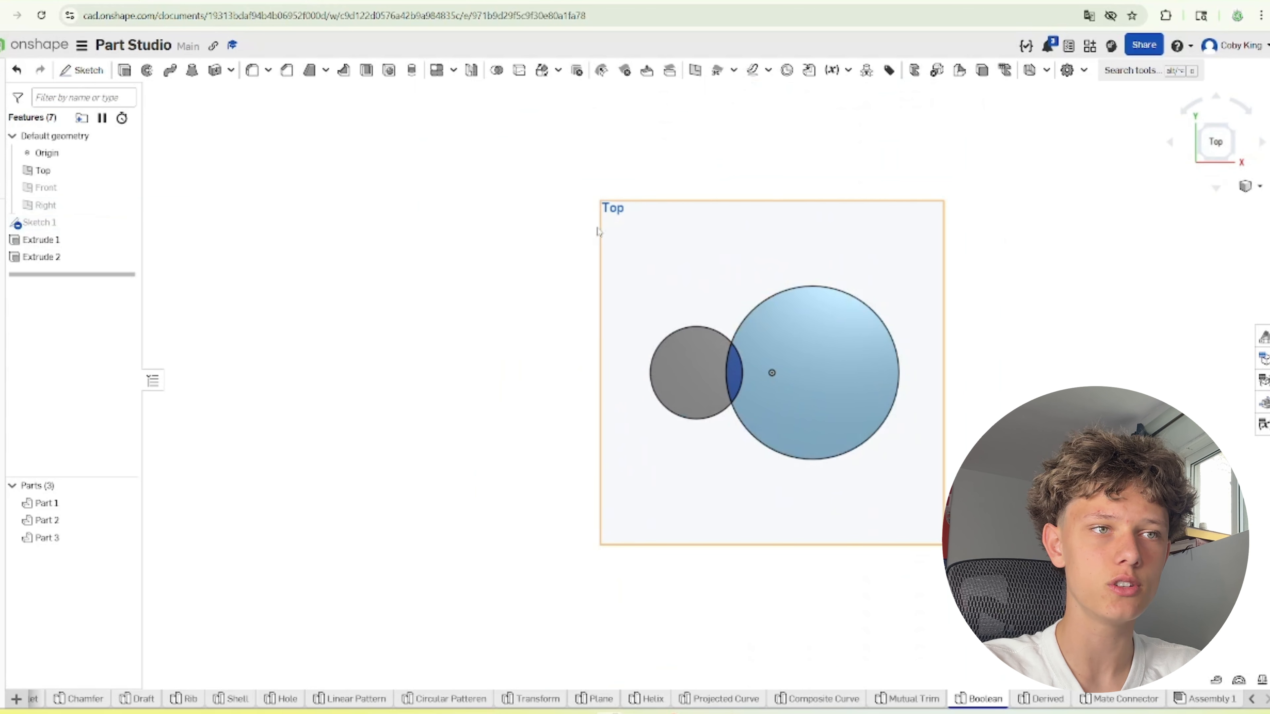
pyautogui.moveTo(597, 226); pyautogui.dragTo(993, 504)
pyautogui.click(497, 71)
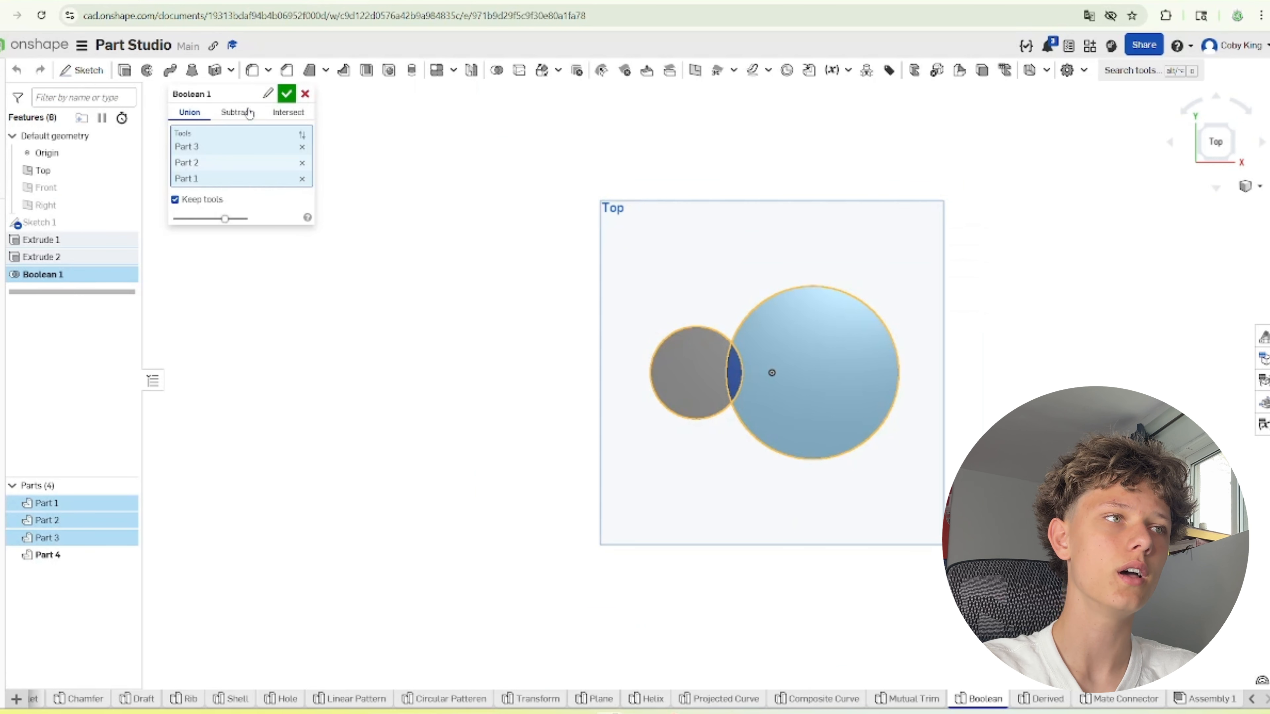
pyautogui.click(286, 95)
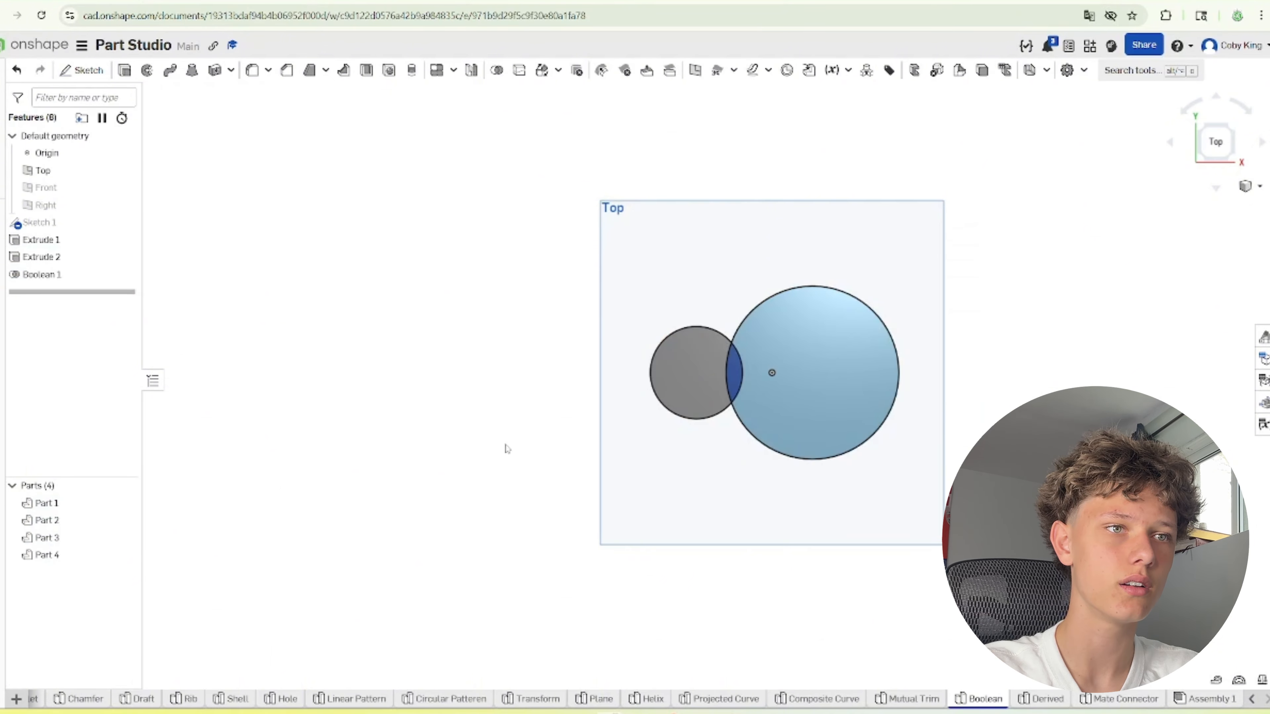
pyautogui.moveTo(506, 449); pyautogui.dragTo(710, 443, button='right')
pyautogui.scroll(5, 838, 410)
pyautogui.scroll(5, 838, 410)
pyautogui.scroll(-6, 710, 443)
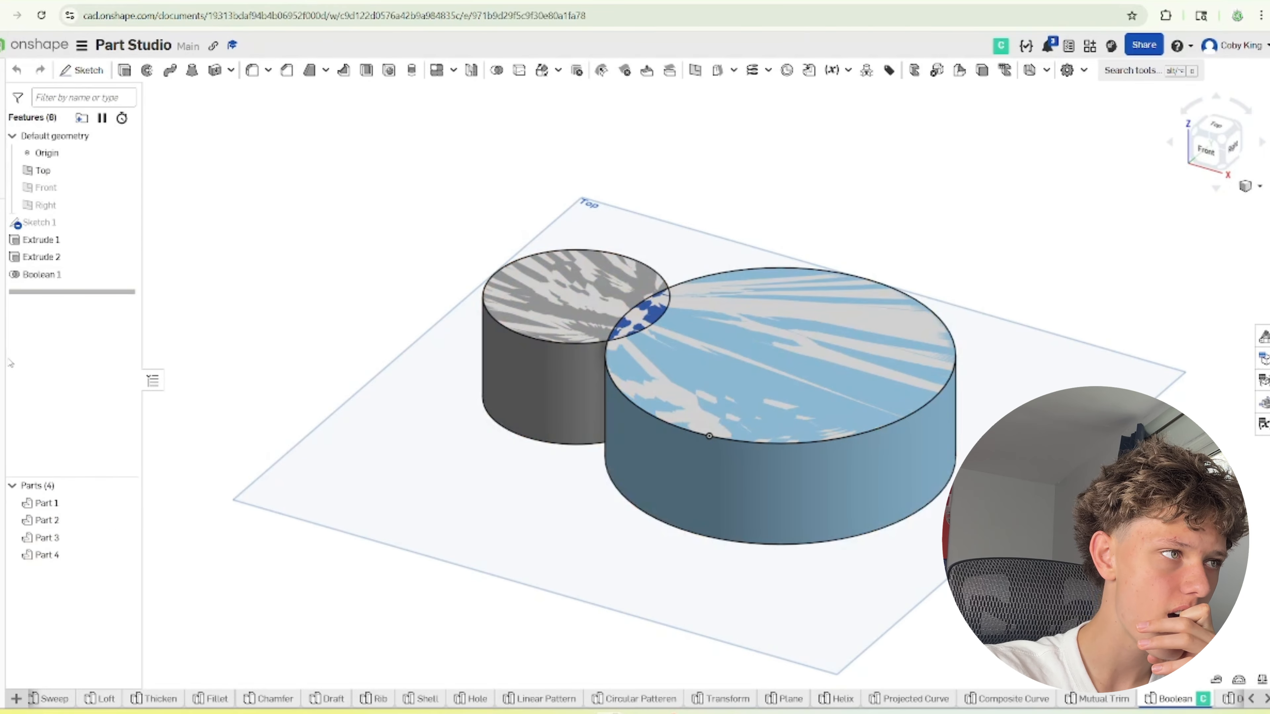
# Reopen Boolean 1 to review its union tools and Keep tools setting, and accept it
pyautogui.click(31, 276)
pyautogui.doubleClick(32, 276)
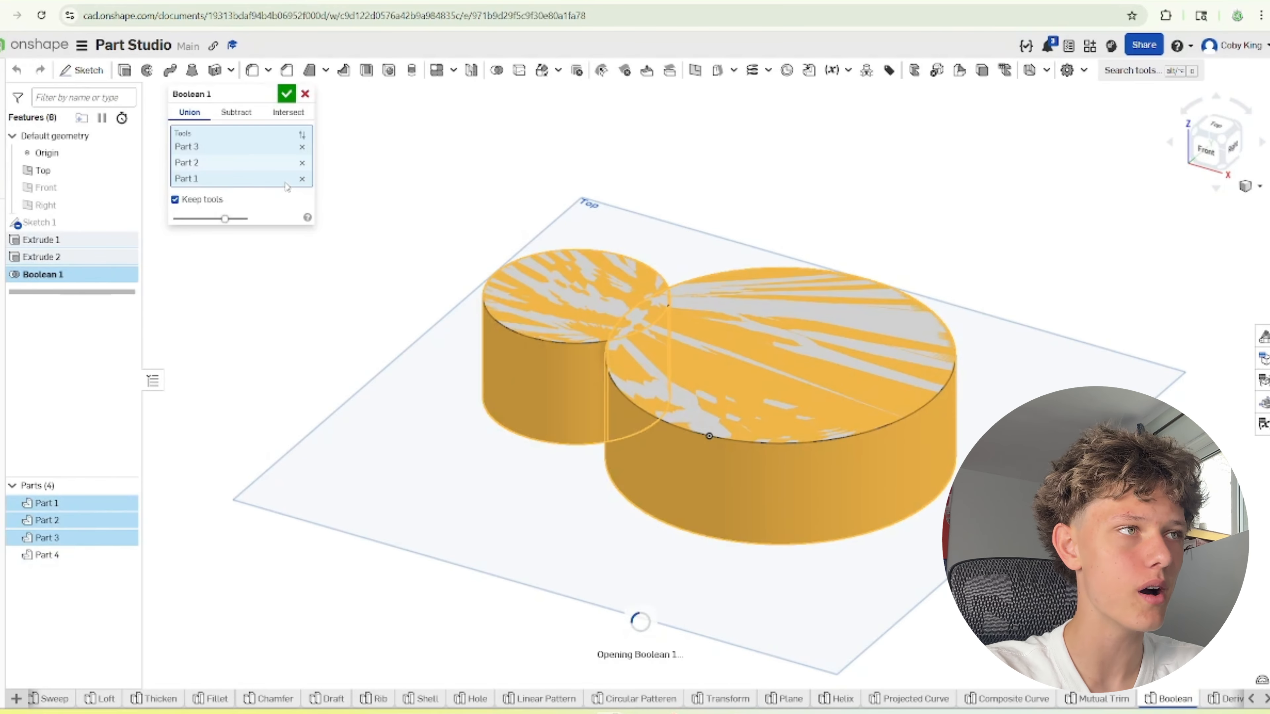
pyautogui.click(286, 94)
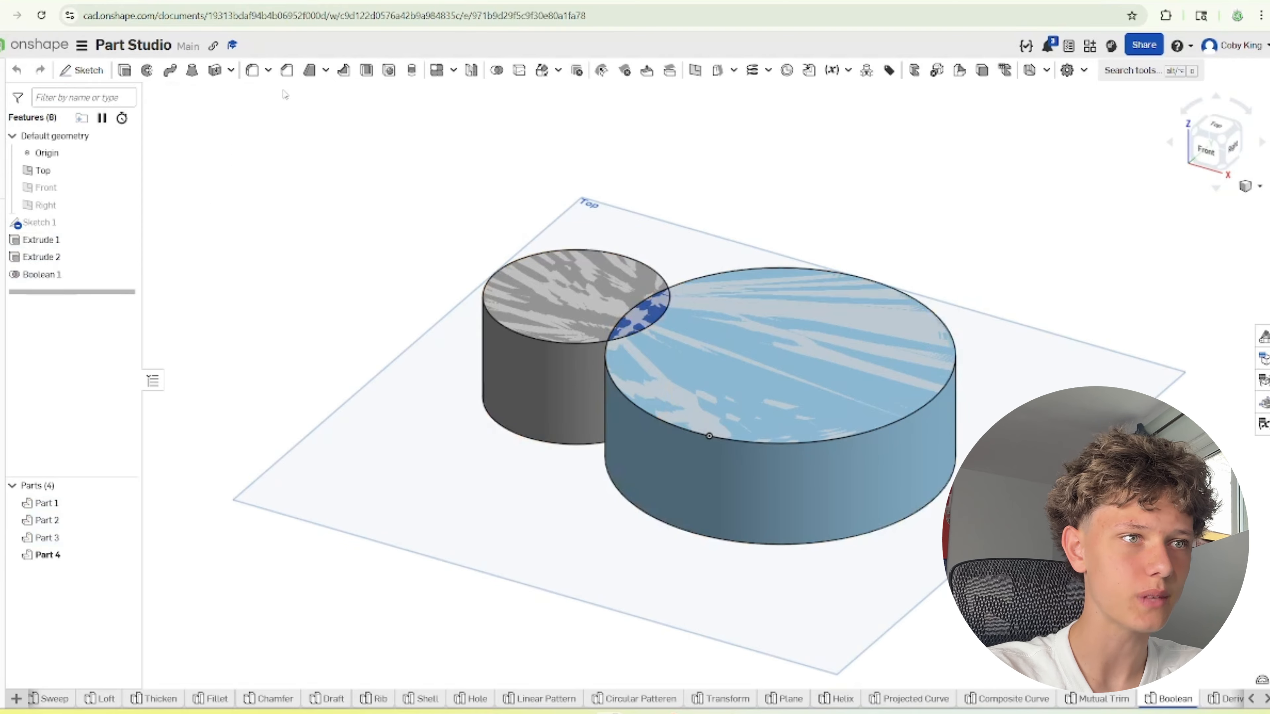
# Hide Part 1, Part 2 and Part 3 so that only the united body is shown, and inspect it
pyautogui.scroll(-4, 513, 524)
pyautogui.moveTo(598, 384); pyautogui.dragTo(590, 440, button='right')
pyautogui.rightClick(125, 502)
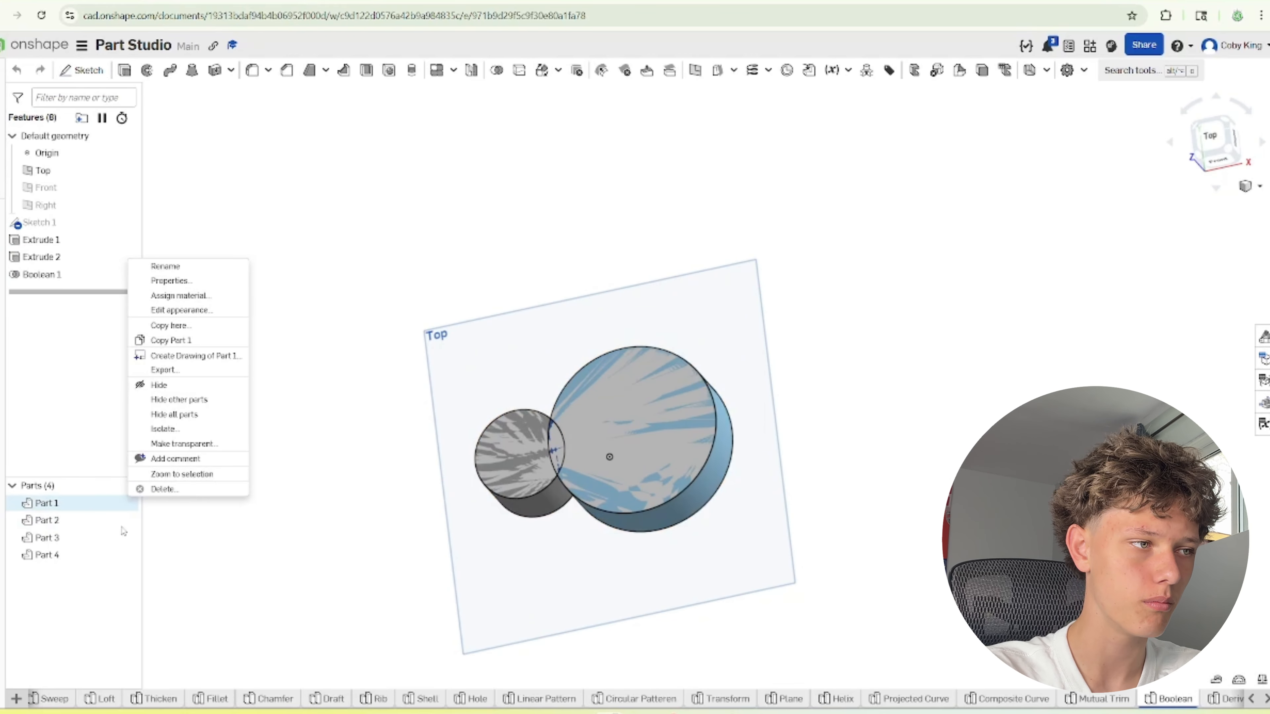
pyautogui.click(126, 501)
pyautogui.click(126, 503)
pyautogui.click(125, 520)
pyautogui.click(125, 539)
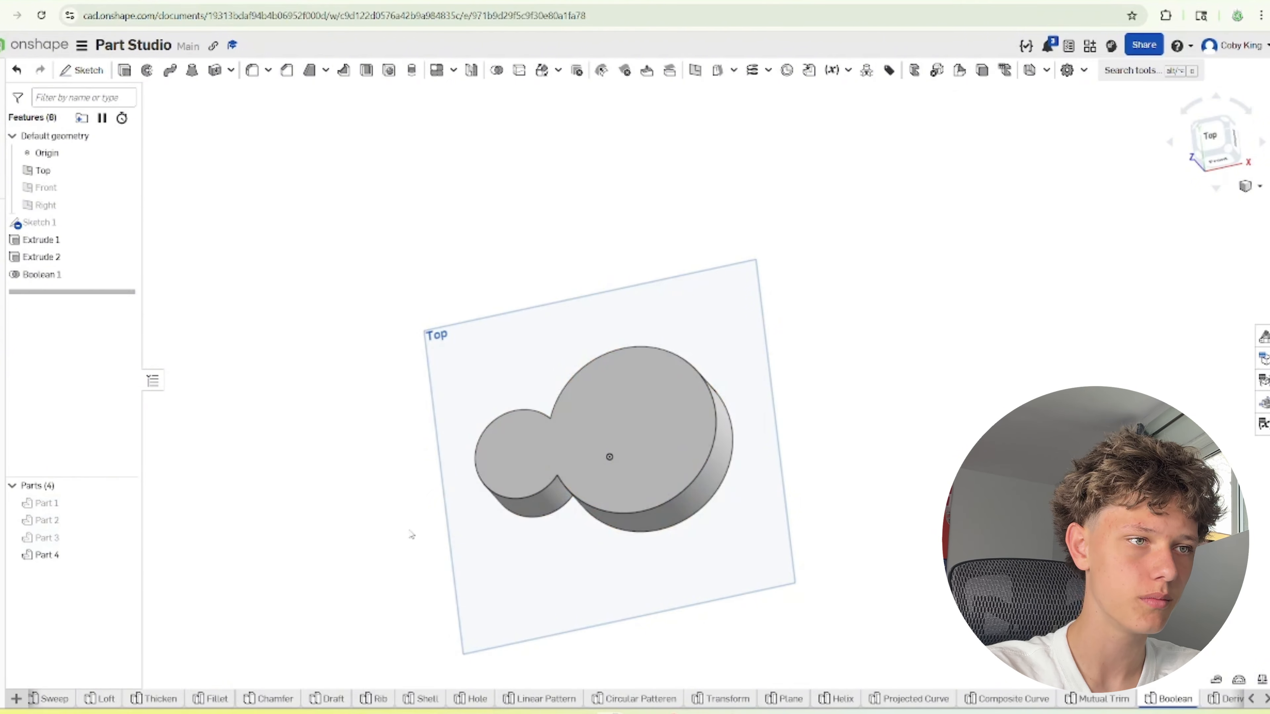
pyautogui.moveTo(411, 533); pyautogui.dragTo(518, 680, button='right')
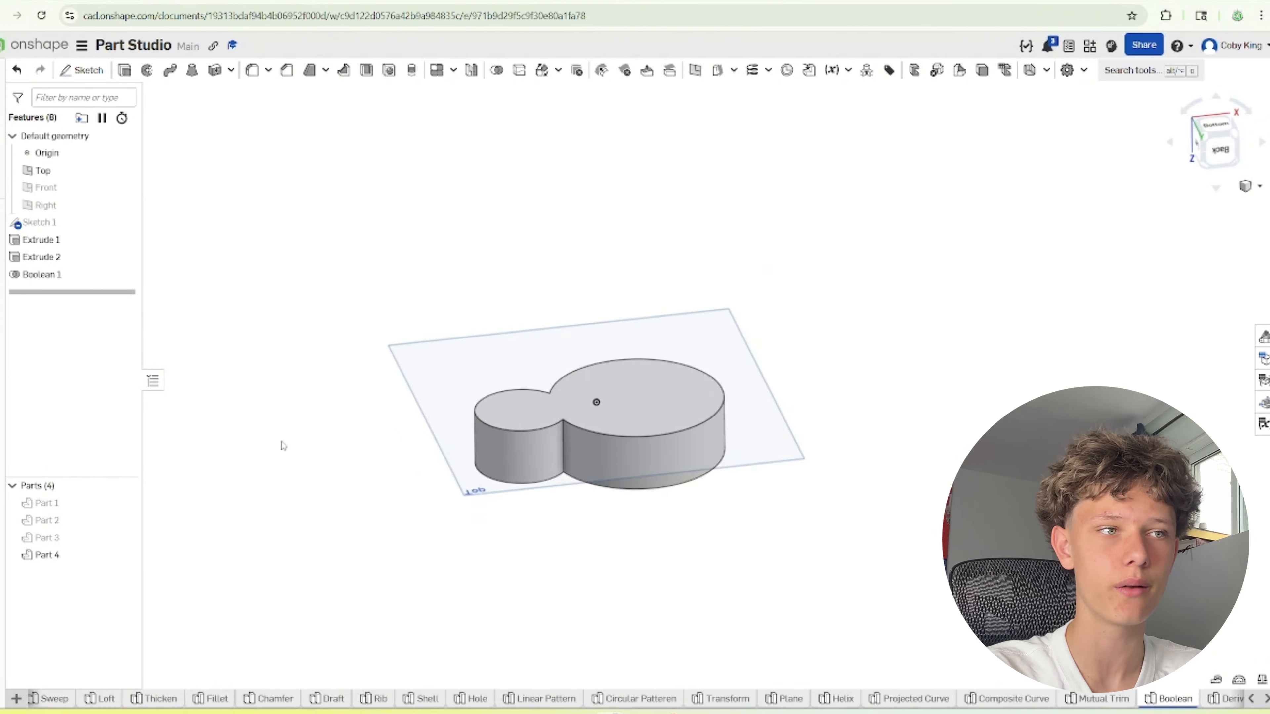
pyautogui.scroll(5, 603, 415)
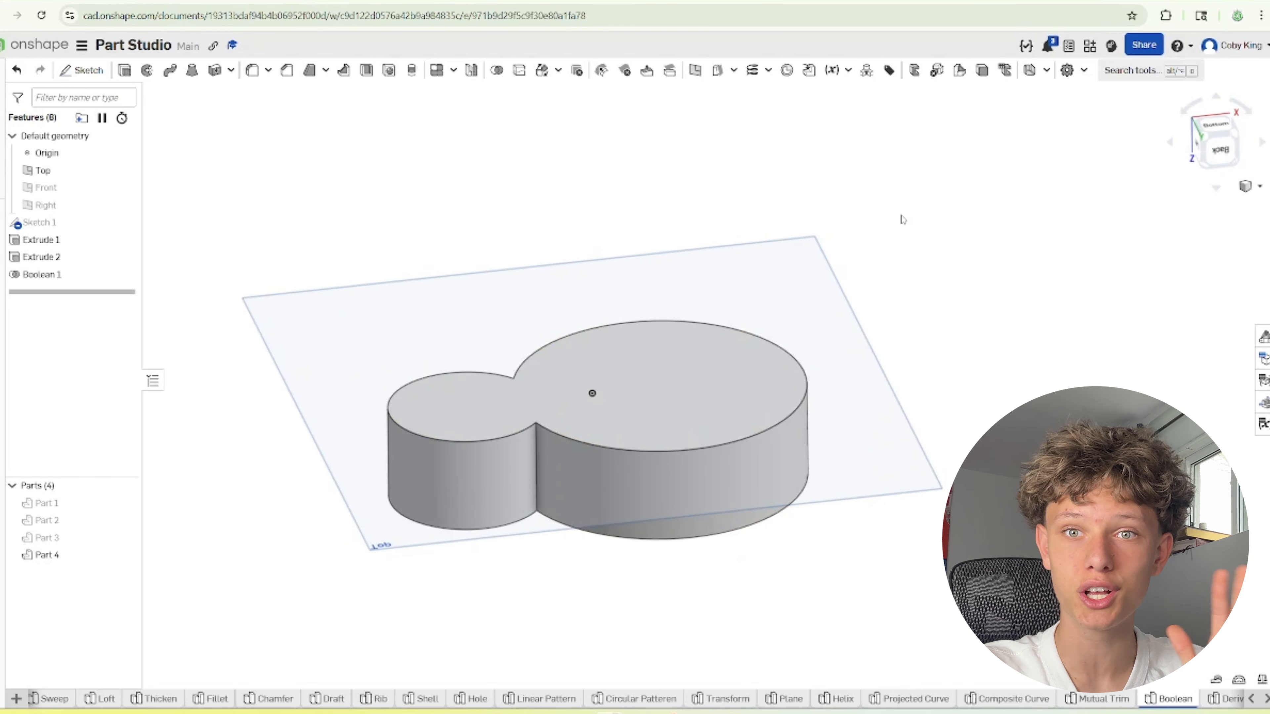
# Delete the hidden Part 1, Part 2 and Part 3 with a Delete part feature, and view the remaining body
pyautogui.click(75, 503)
pyautogui.click(75, 521)
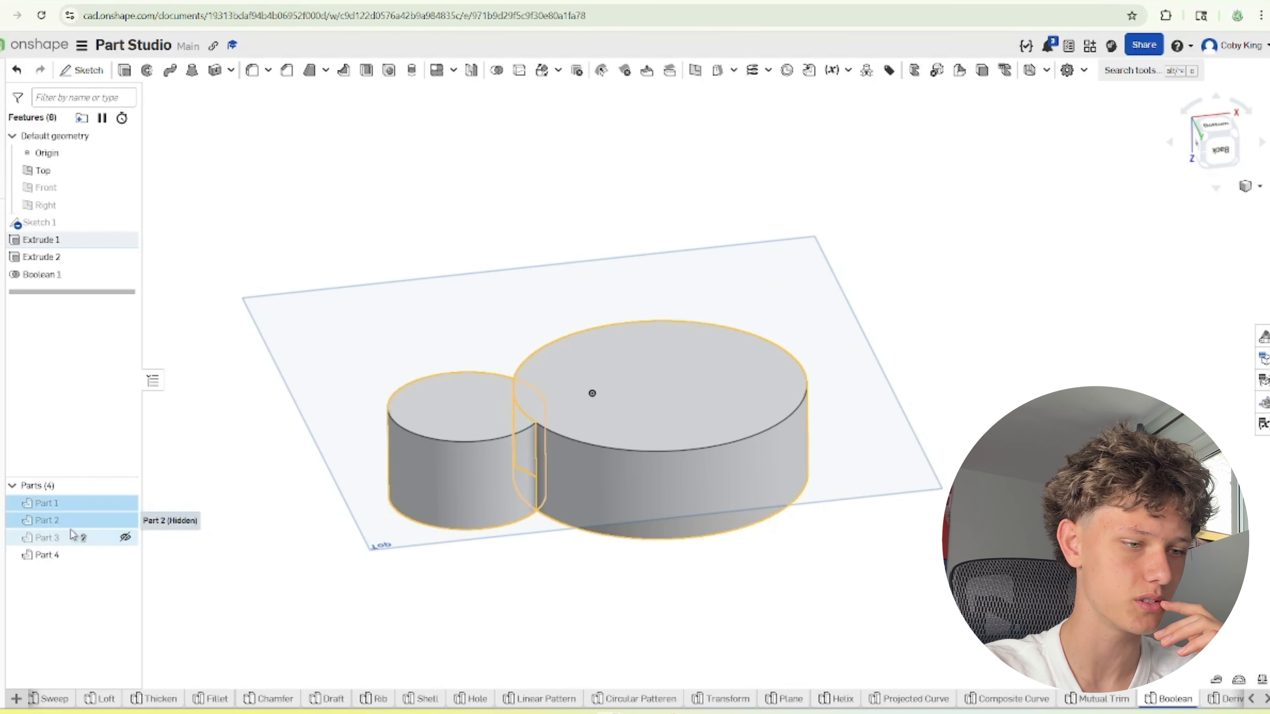
pyautogui.click(73, 537)
pyautogui.press('Delete')
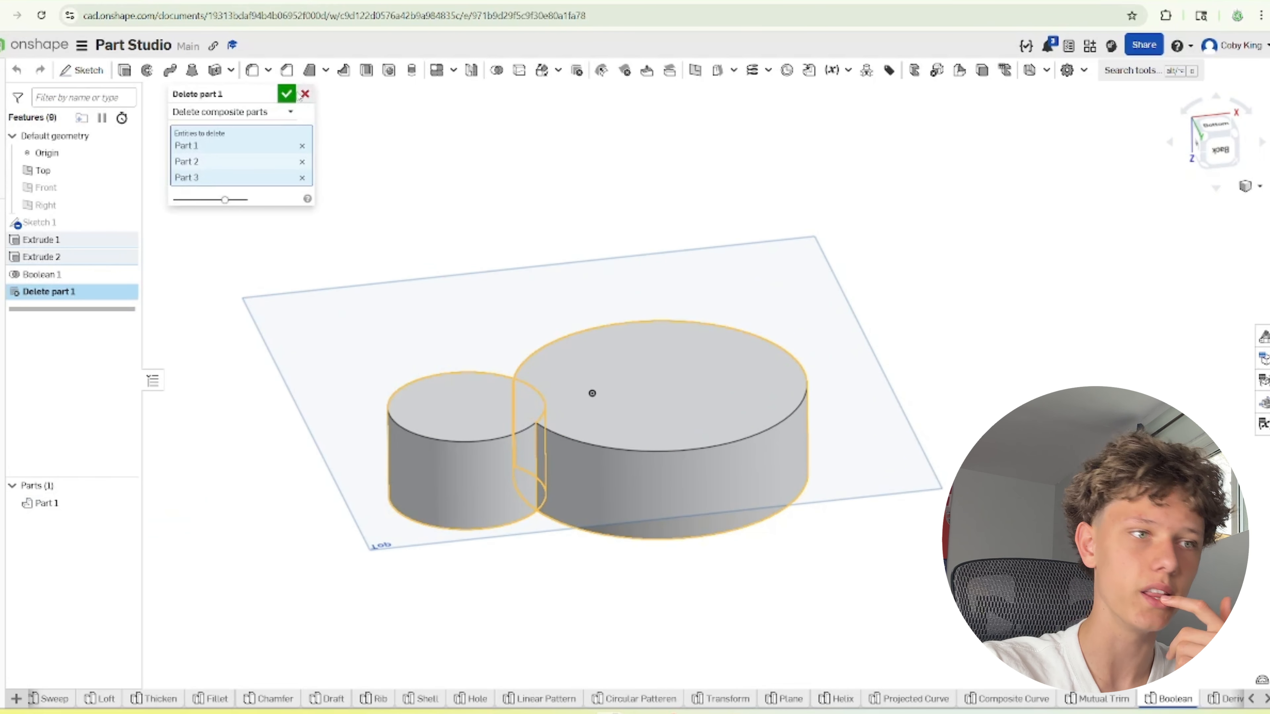
pyautogui.click(299, 94)
pyautogui.hotkey('shift', '6')
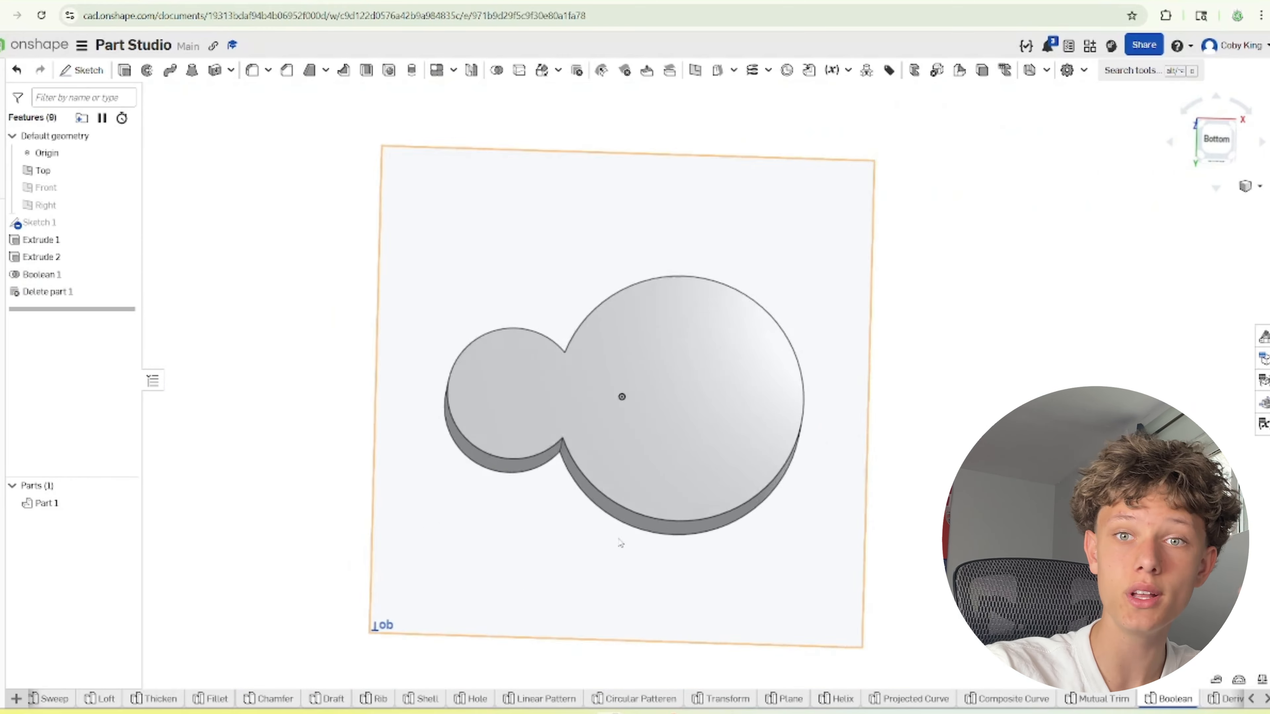
pyautogui.scroll(4, 675, 441)
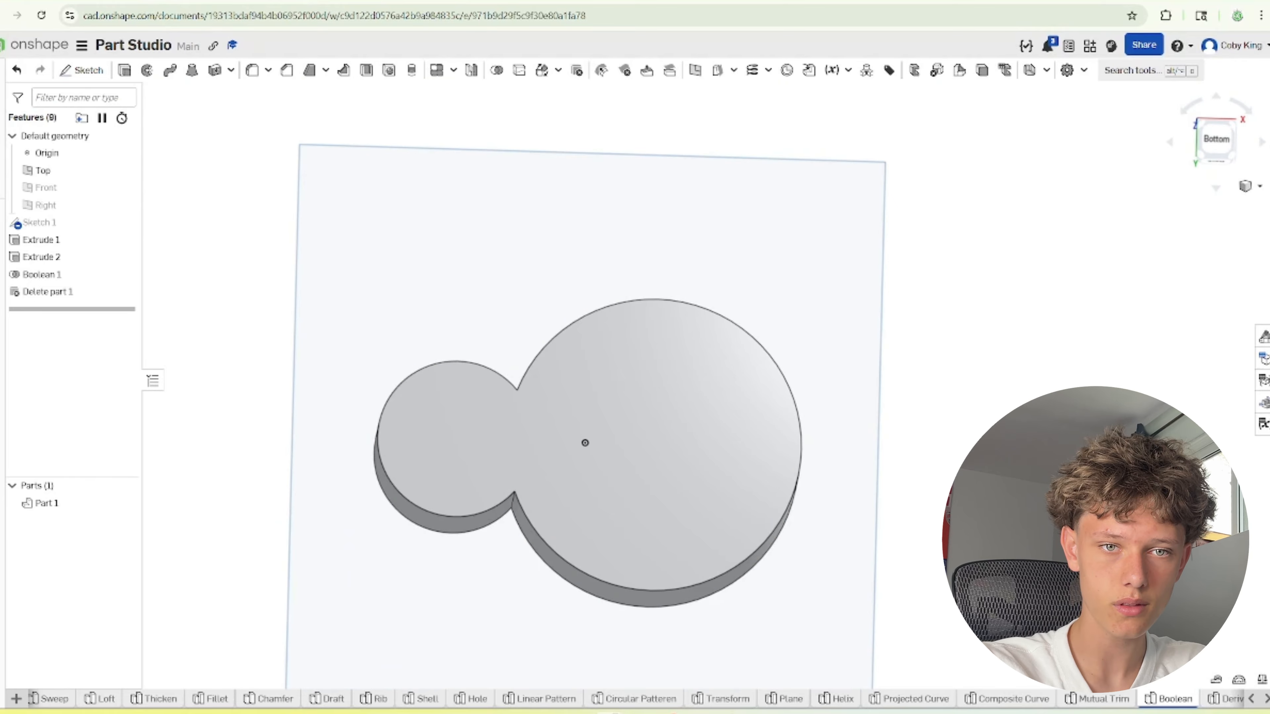
# Switch to the Derived part studio and look for the Derived feature among the tools
pyautogui.click(1231, 699)
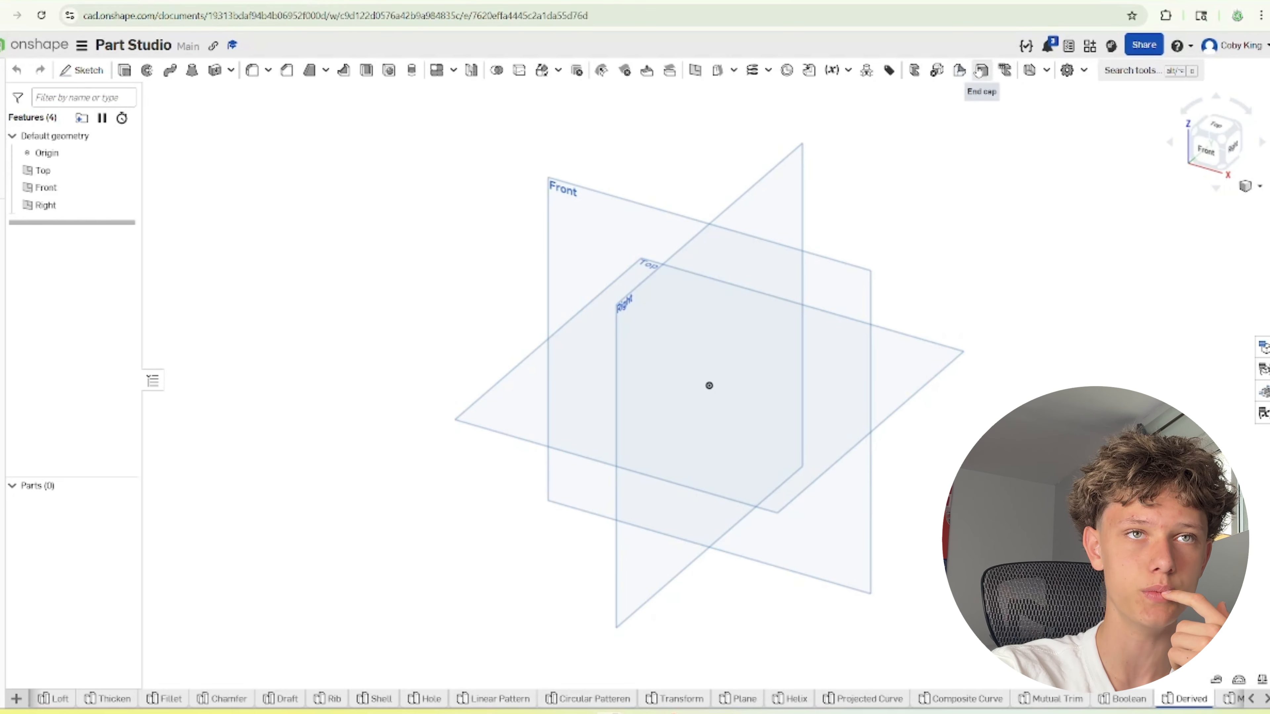
pyautogui.click(1045, 68)
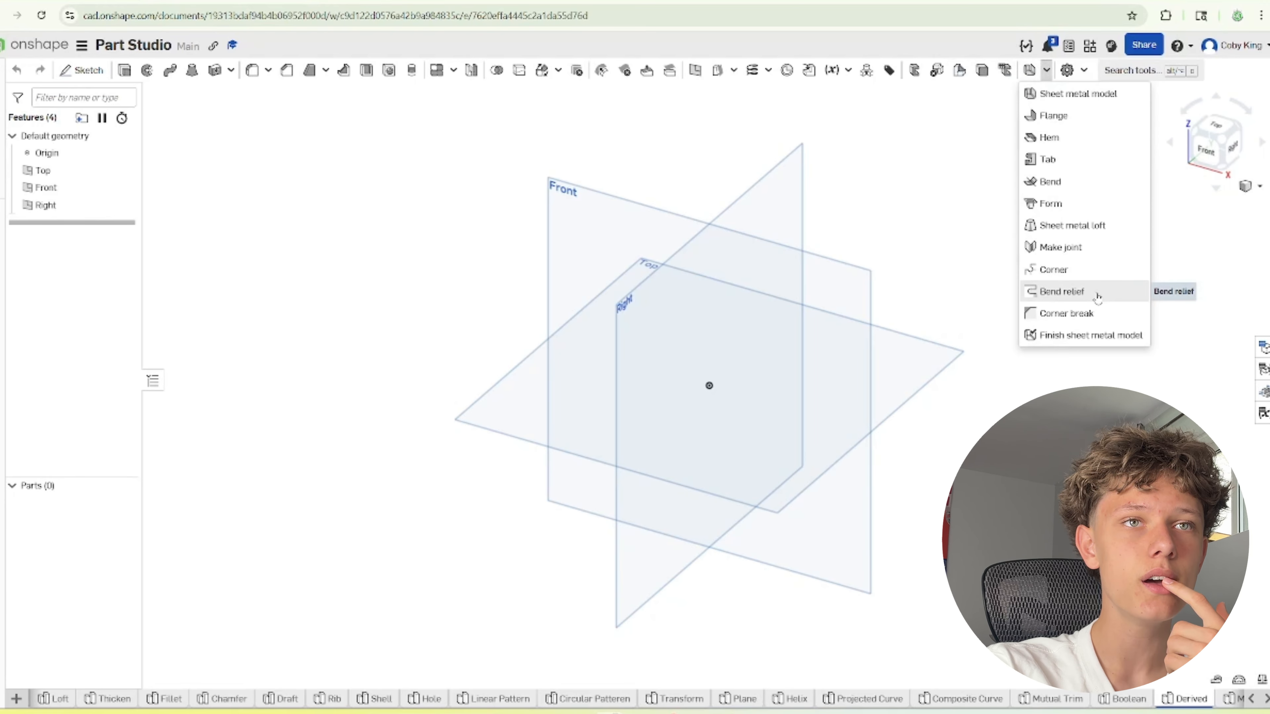
pyautogui.click(1184, 210)
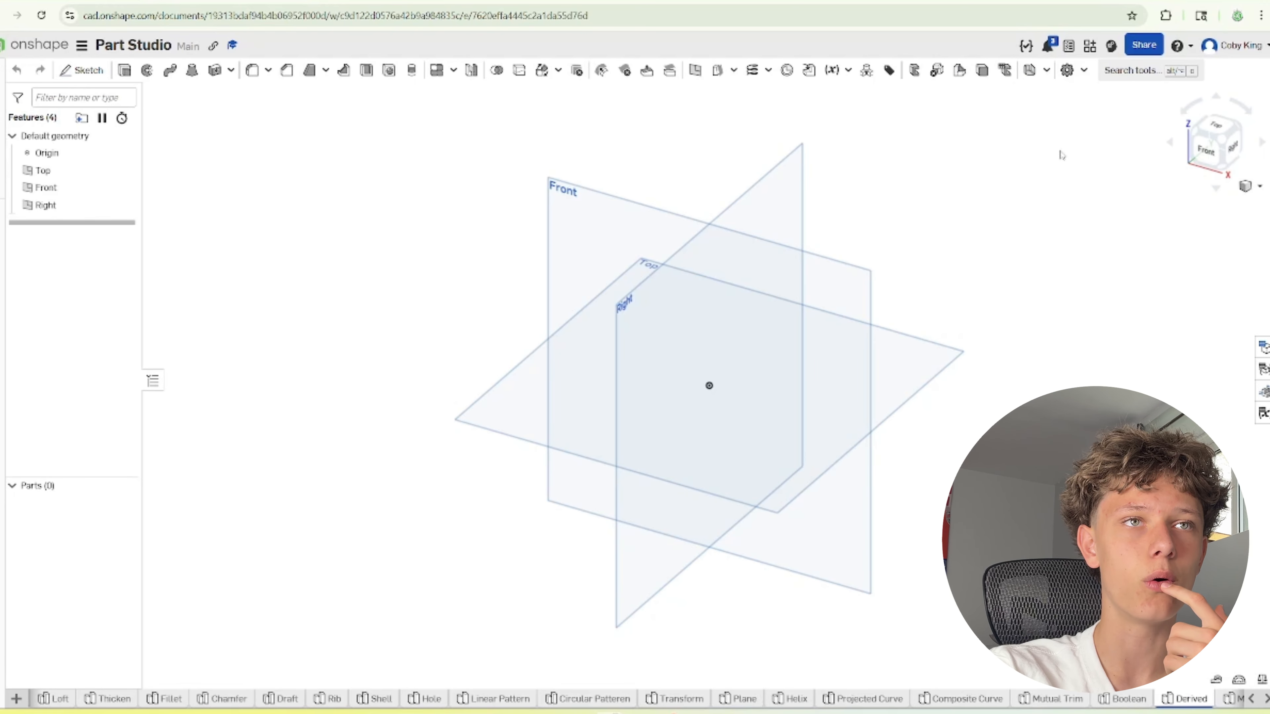
pyautogui.click(1045, 70)
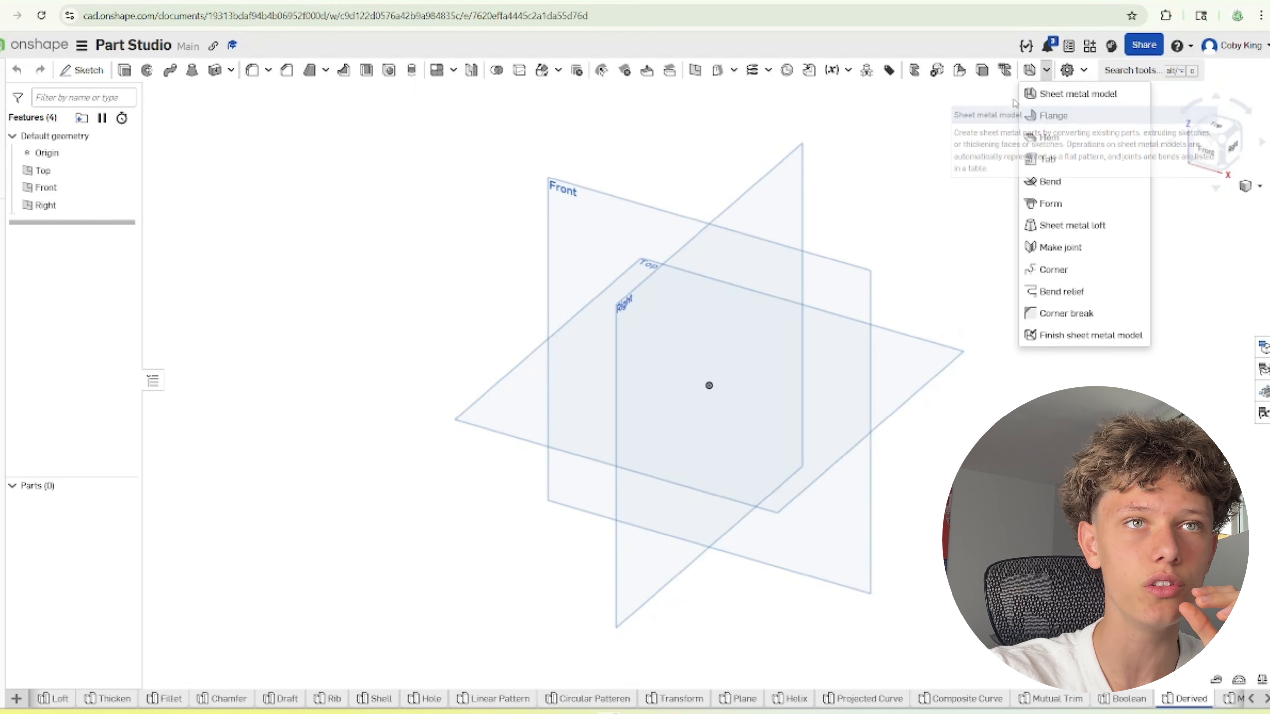
pyautogui.click(857, 216)
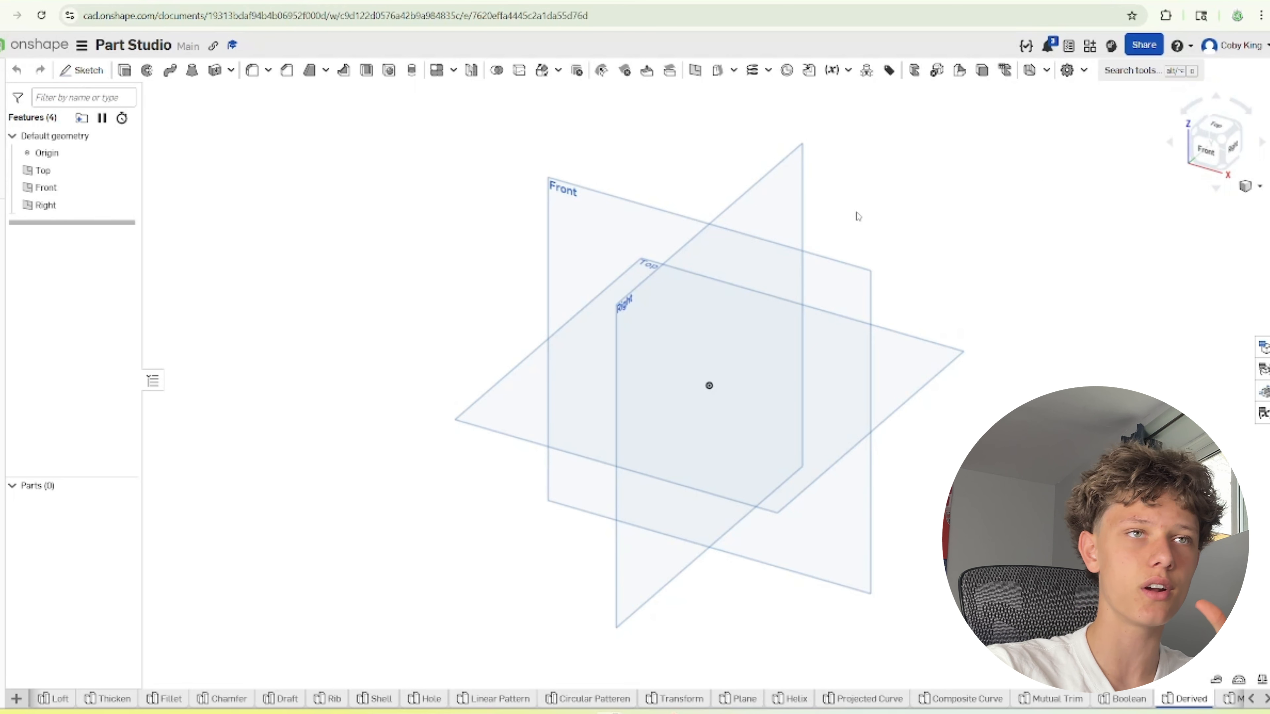
pyautogui.click(768, 70)
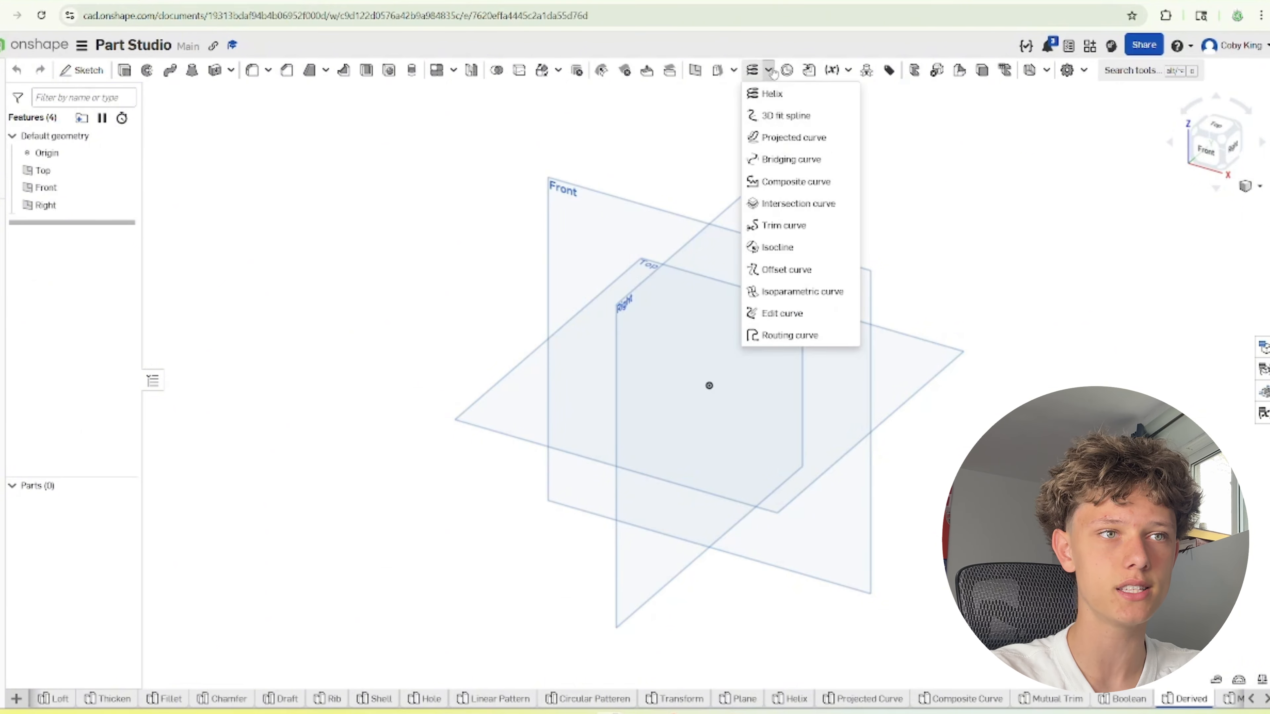
pyautogui.click(848, 70)
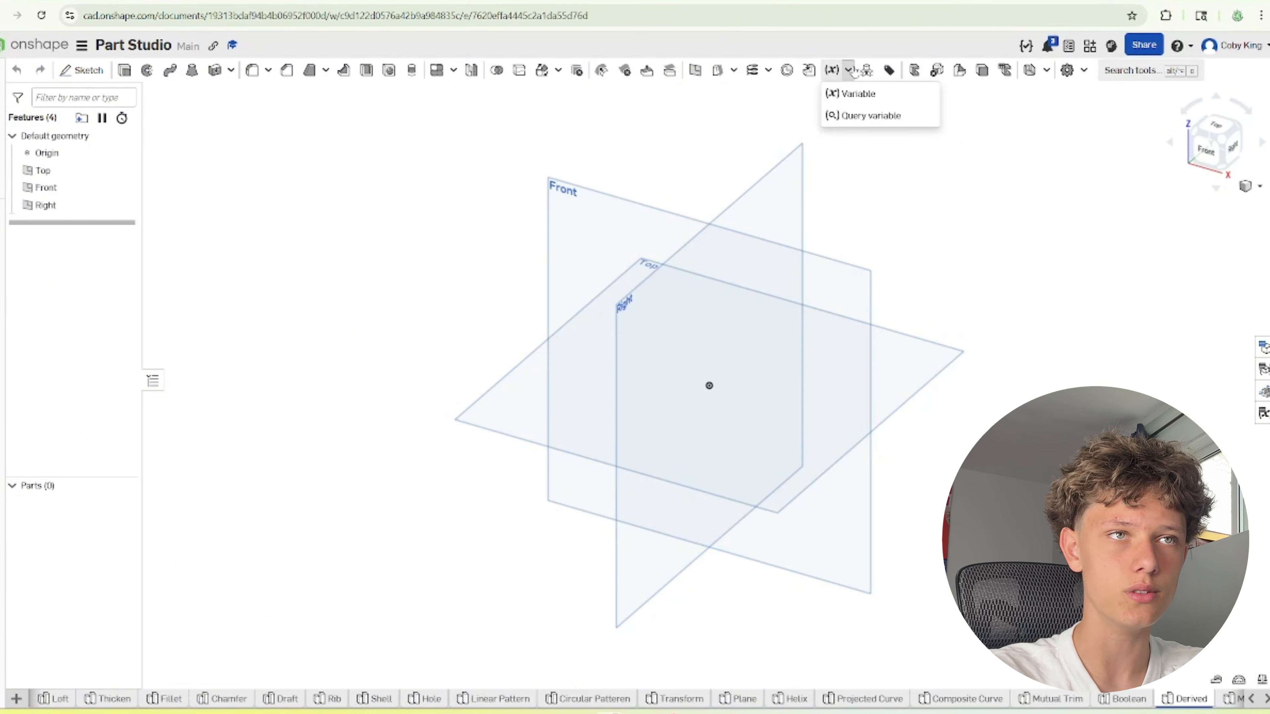
# Insert Surface 1 from the Revolve part studio with a Derived feature placed at the base origin, and inspect it
pyautogui.click(809, 70)
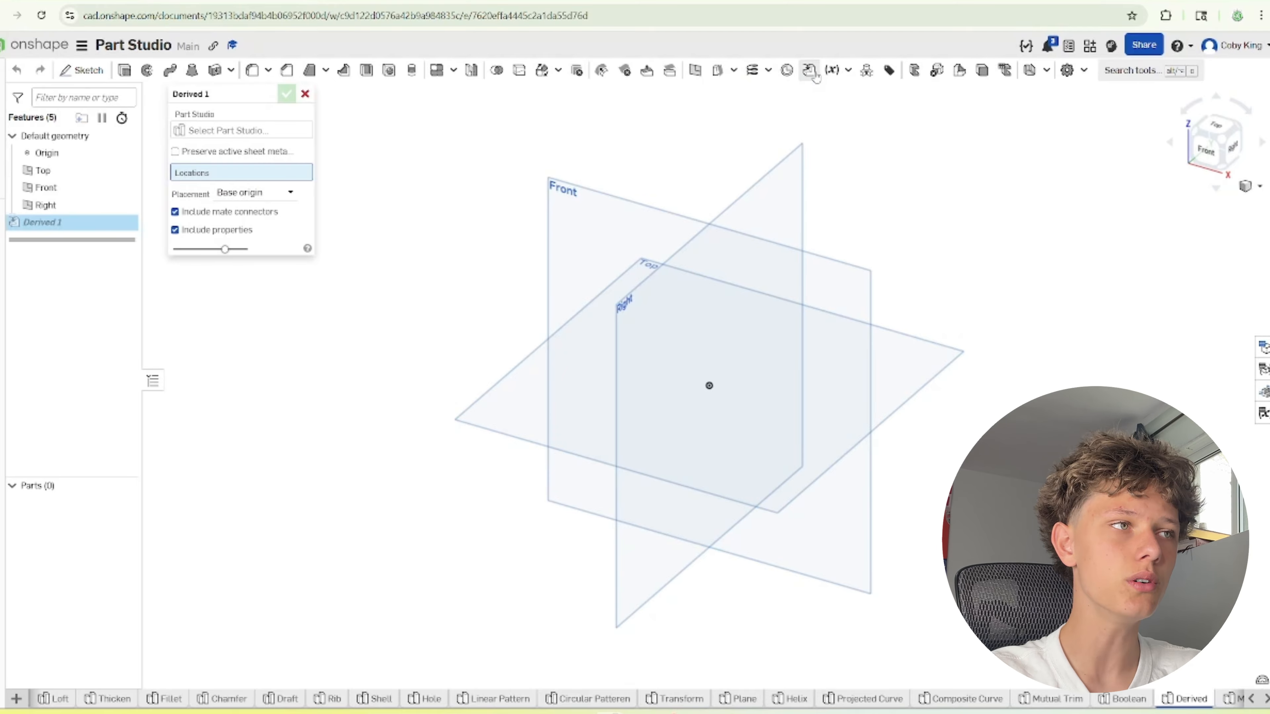
pyautogui.click(200, 131)
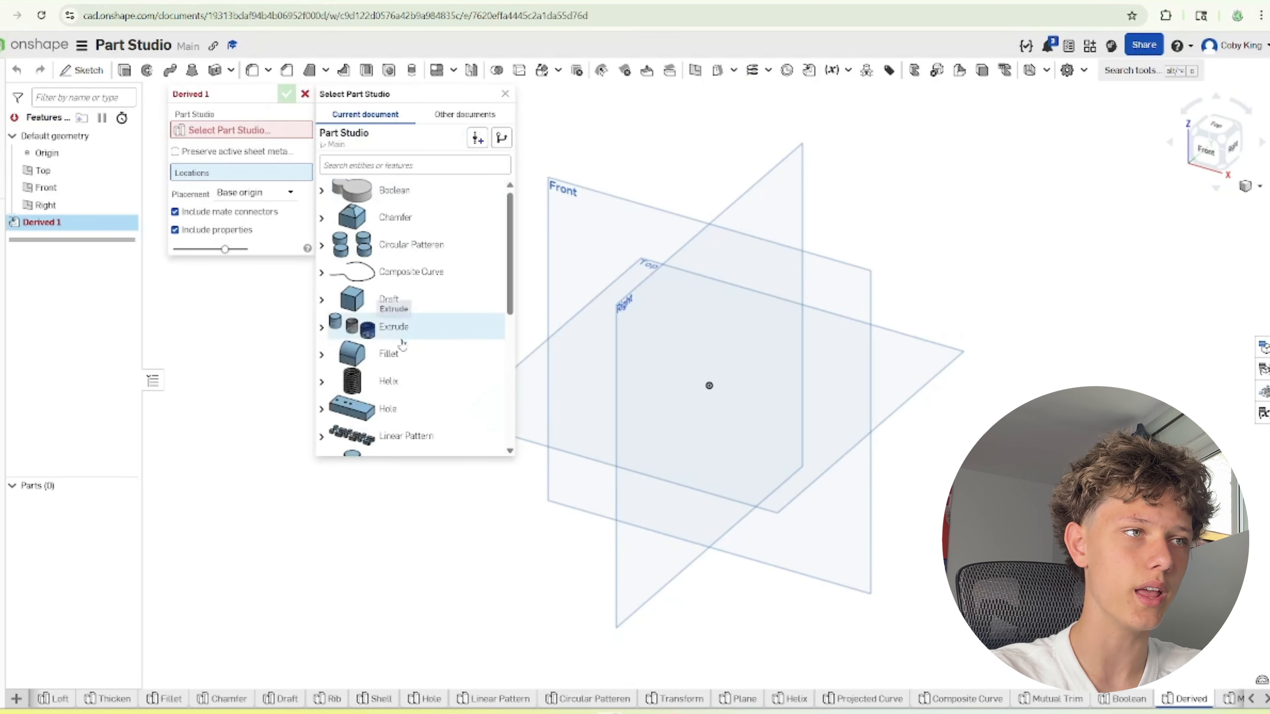
pyautogui.scroll(-5, 387, 351)
pyautogui.click(392, 305)
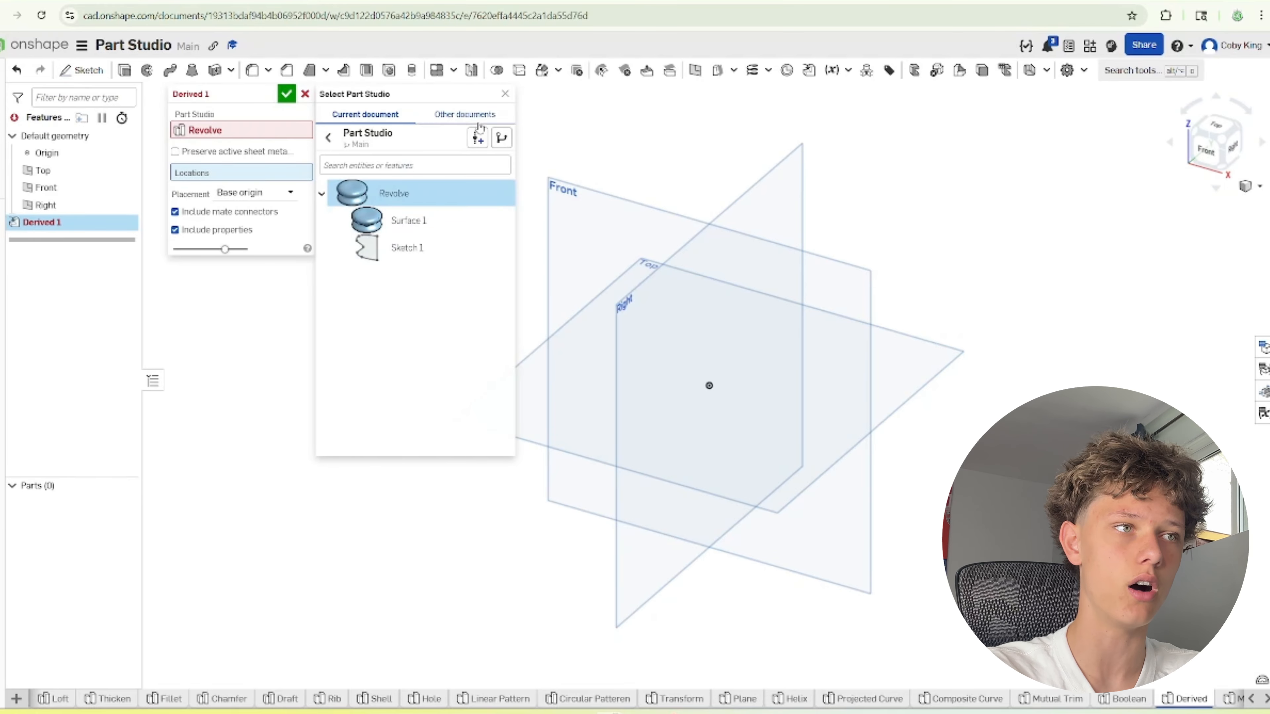
pyautogui.click(407, 220)
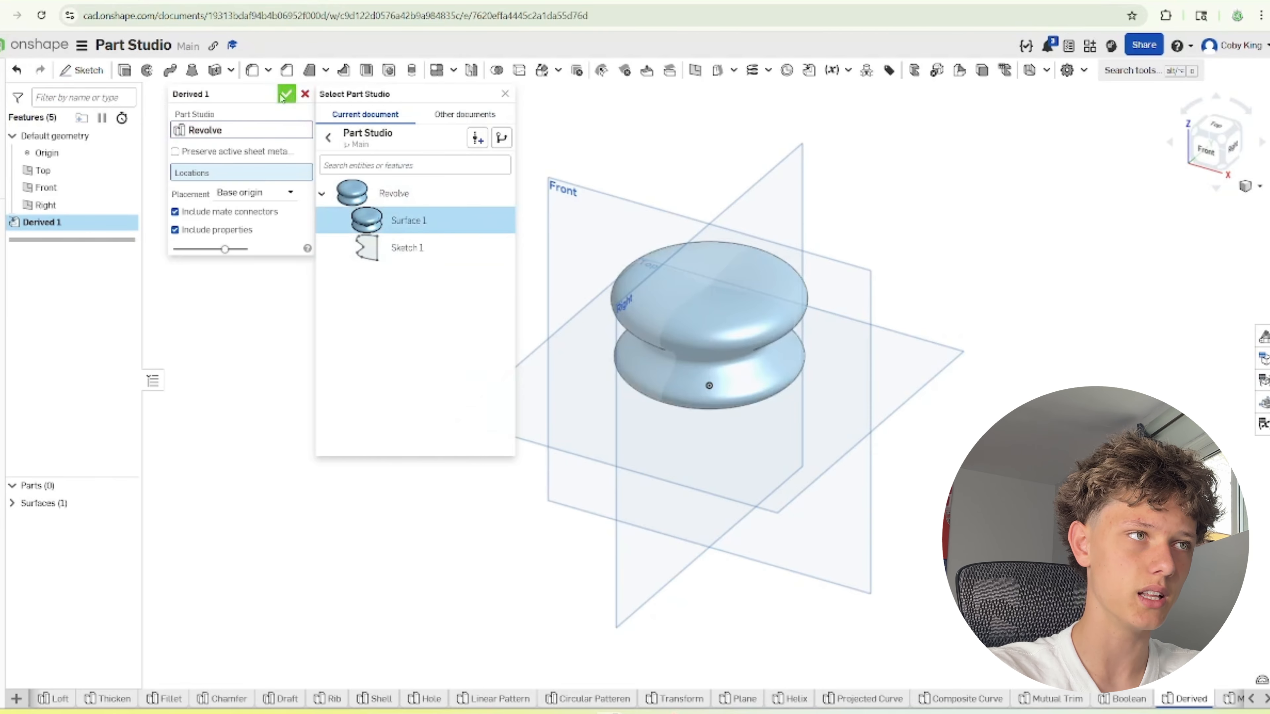
pyautogui.click(270, 97)
pyautogui.click(285, 96)
pyautogui.scroll(-4, 415, 300)
pyautogui.moveTo(527, 352); pyautogui.dragTo(534, 389, button='right')
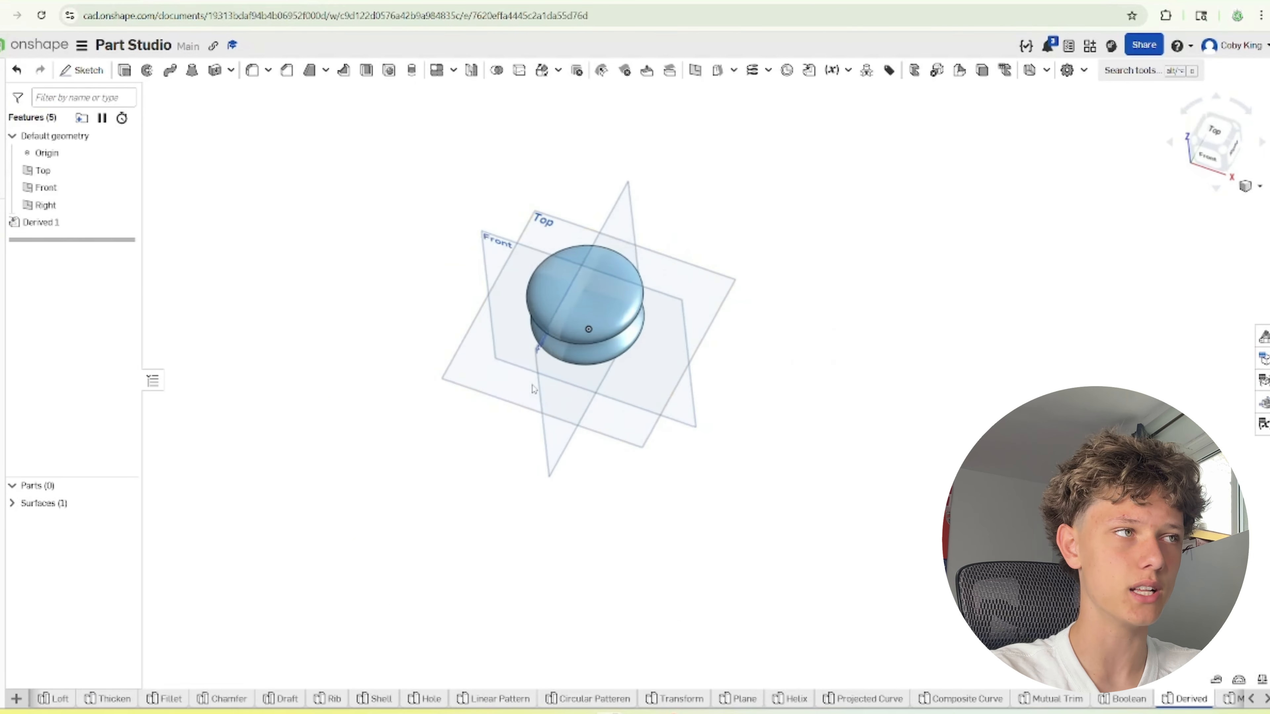
# Try to bring the derived surface's edges and intersection into a sketch on the Top plane, and cancel the sketch
pyautogui.click(81, 70)
pyautogui.click(462, 328)
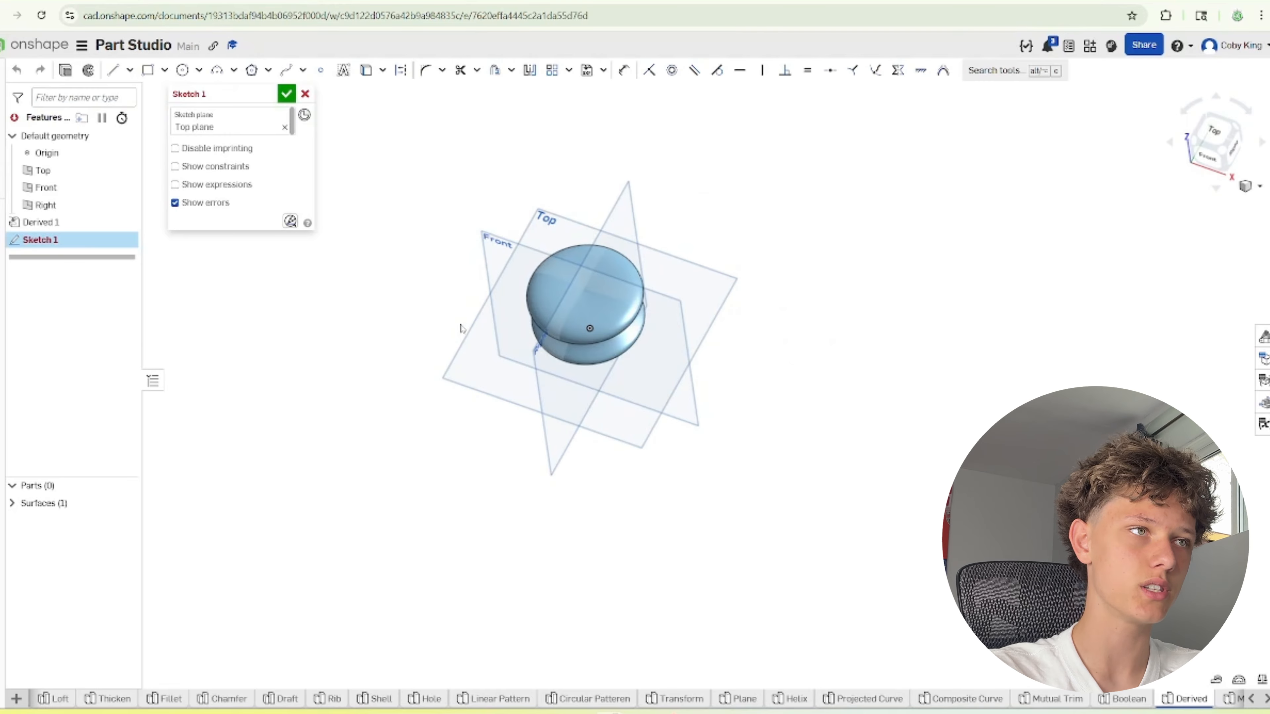
pyautogui.click(366, 70)
pyautogui.click(600, 300)
pyautogui.moveTo(700, 368); pyautogui.dragTo(587, 349, button='right')
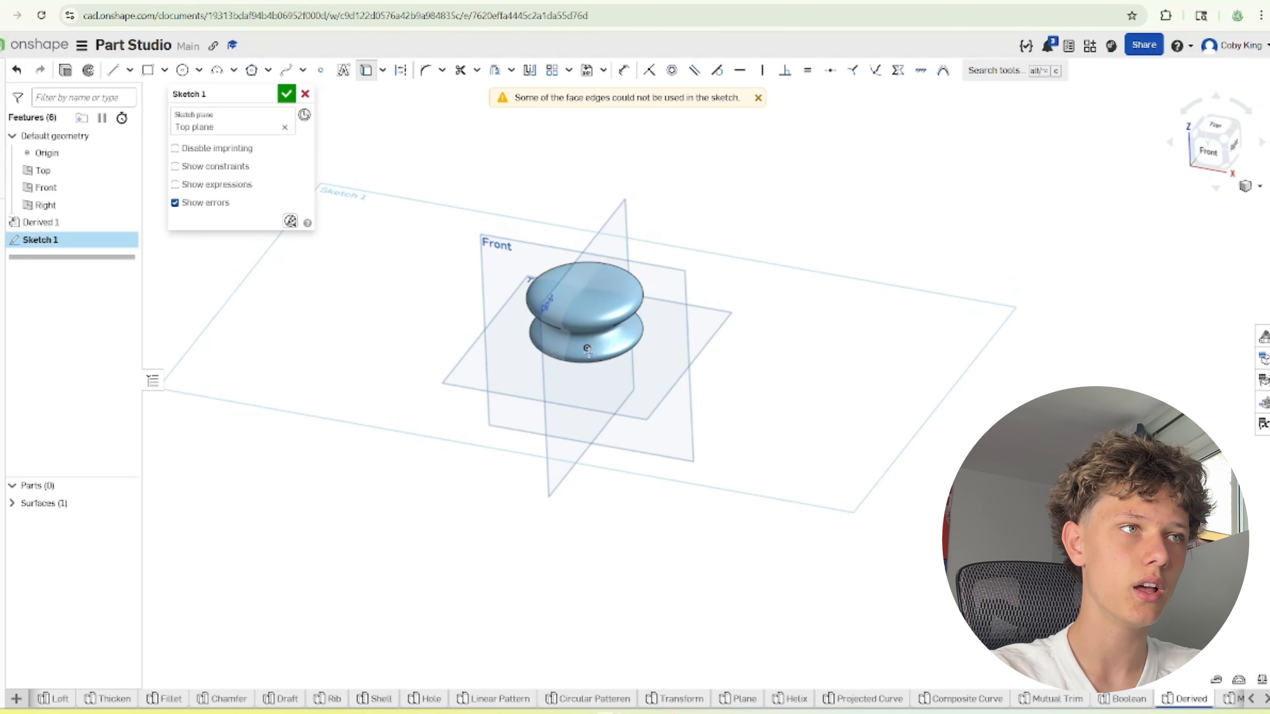
pyautogui.click(383, 70)
pyautogui.click(400, 117)
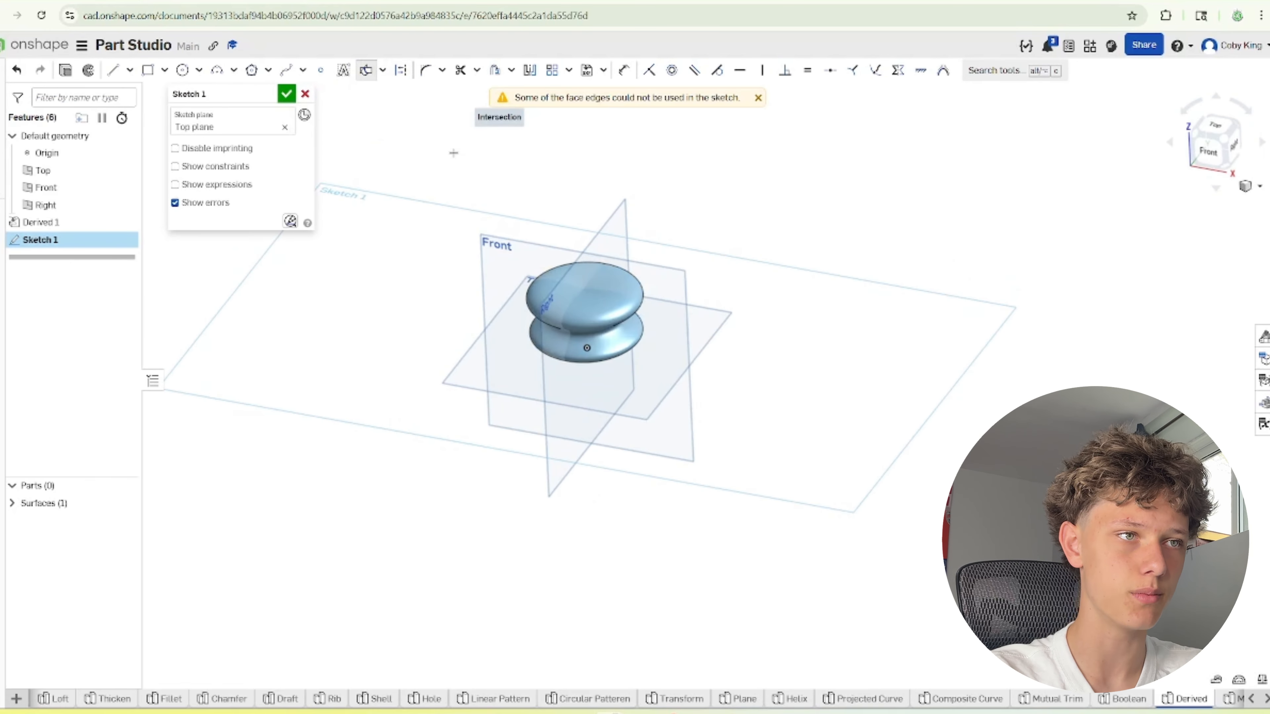
pyautogui.click(624, 332)
pyautogui.moveTo(623, 333); pyautogui.dragTo(398, 73, button='right')
pyautogui.click(305, 93)
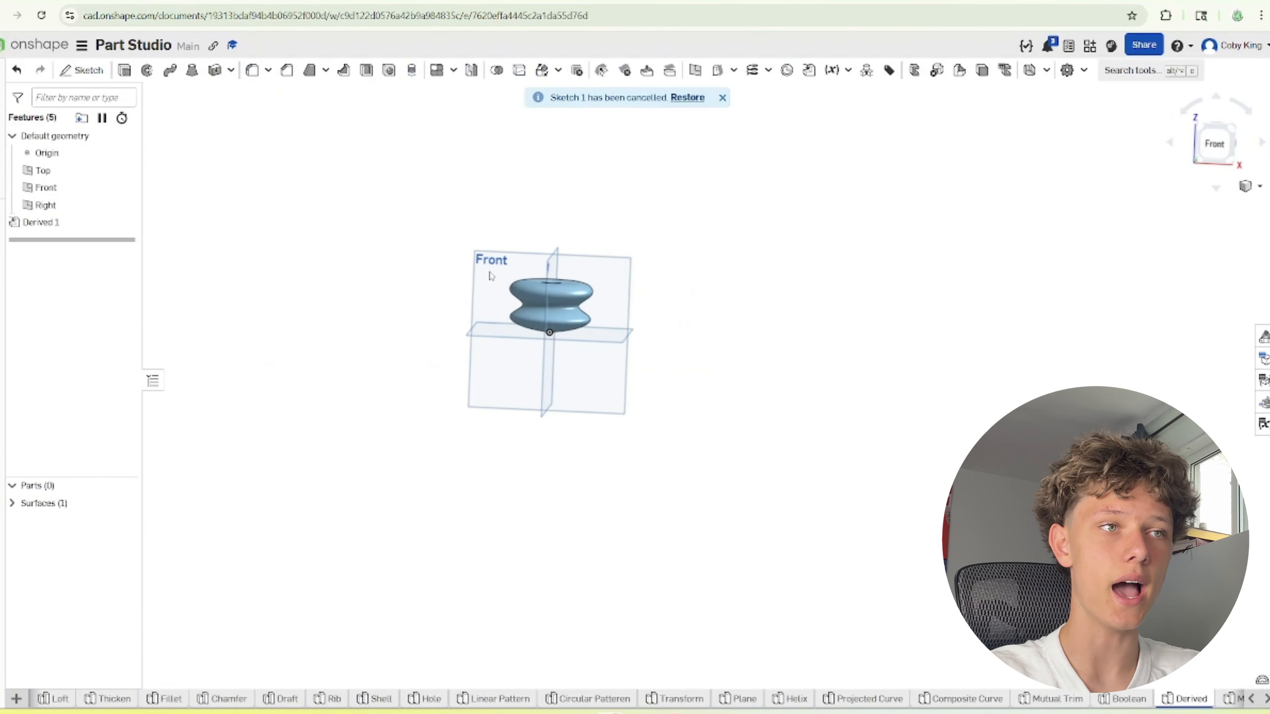
# Start a second Derived feature and review the other-document sources available for its part studio
pyautogui.scroll(5, 566, 276)
pyautogui.moveTo(567, 275)
pyautogui.mouseDown(button='right')
pyautogui.moveTo(598, 300)
pyautogui.moveTo(602, 400)
pyautogui.moveTo(604, 346)
pyautogui.moveTo(581, 278)
pyautogui.mouseUp(button='right')
pyautogui.scroll(-3, 580, 326)
pyautogui.scroll(-2, 580, 326)
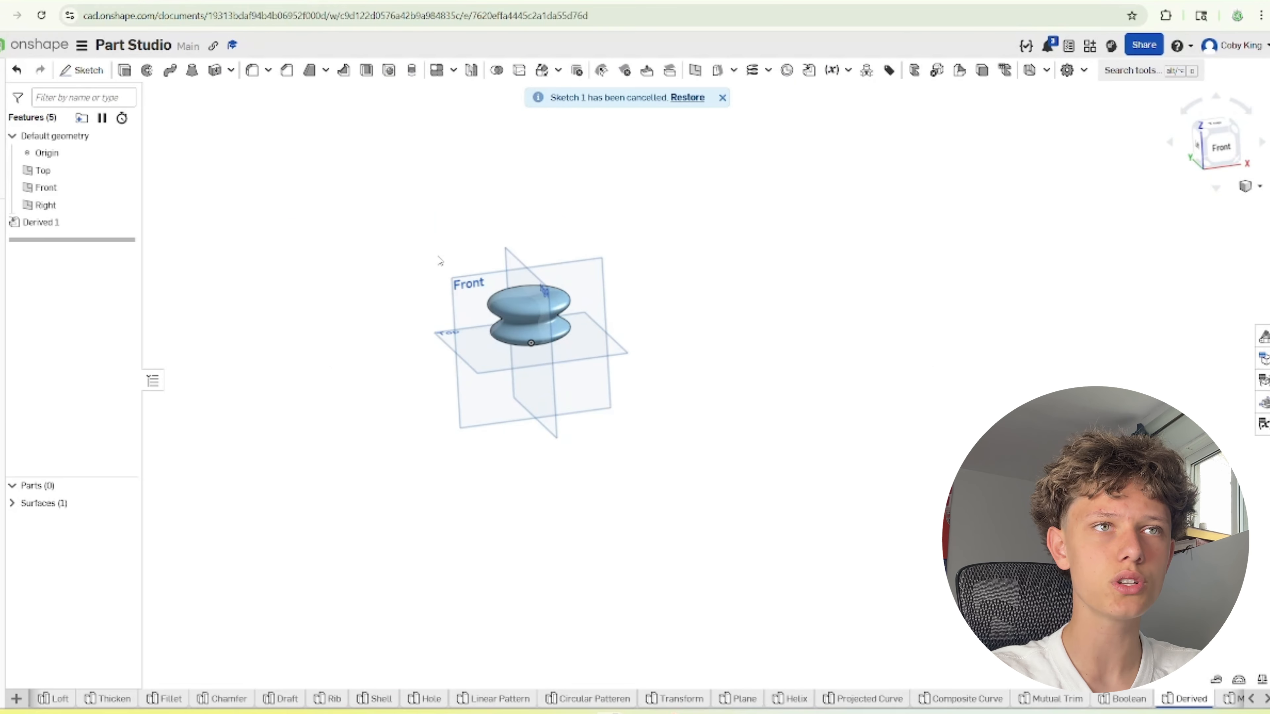
pyautogui.click(809, 70)
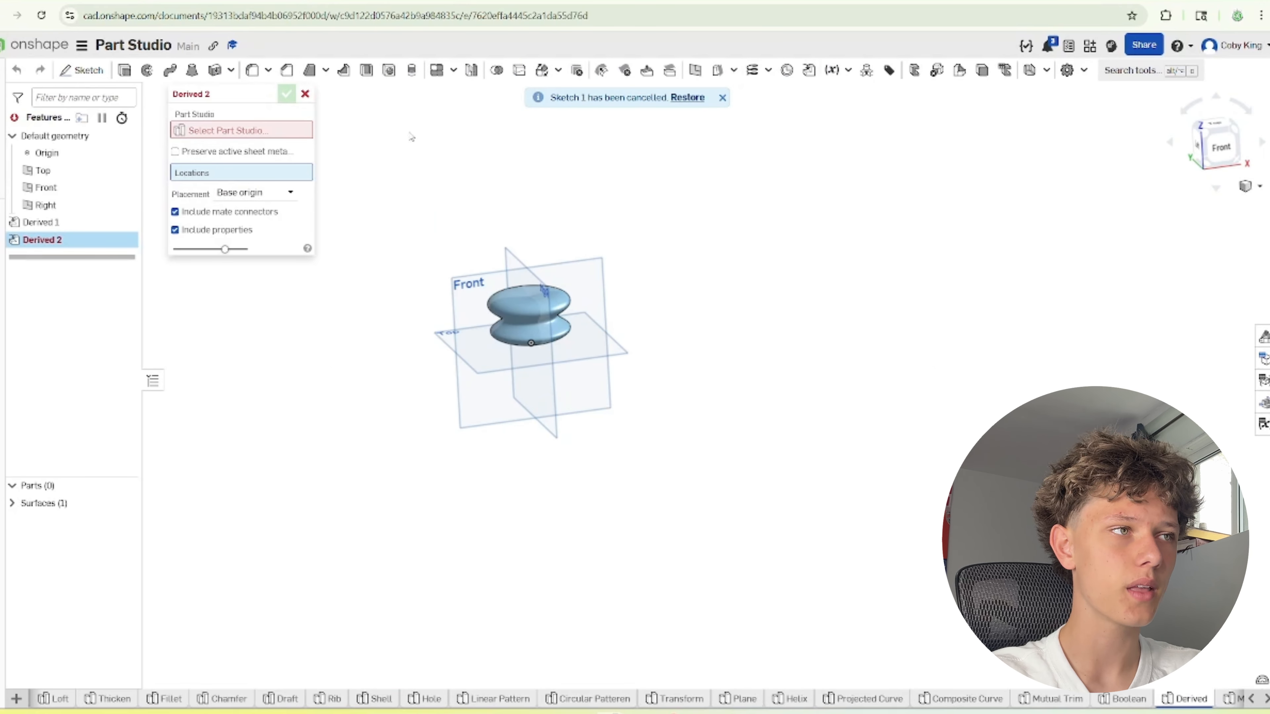
pyautogui.click(235, 132)
pyautogui.click(215, 173)
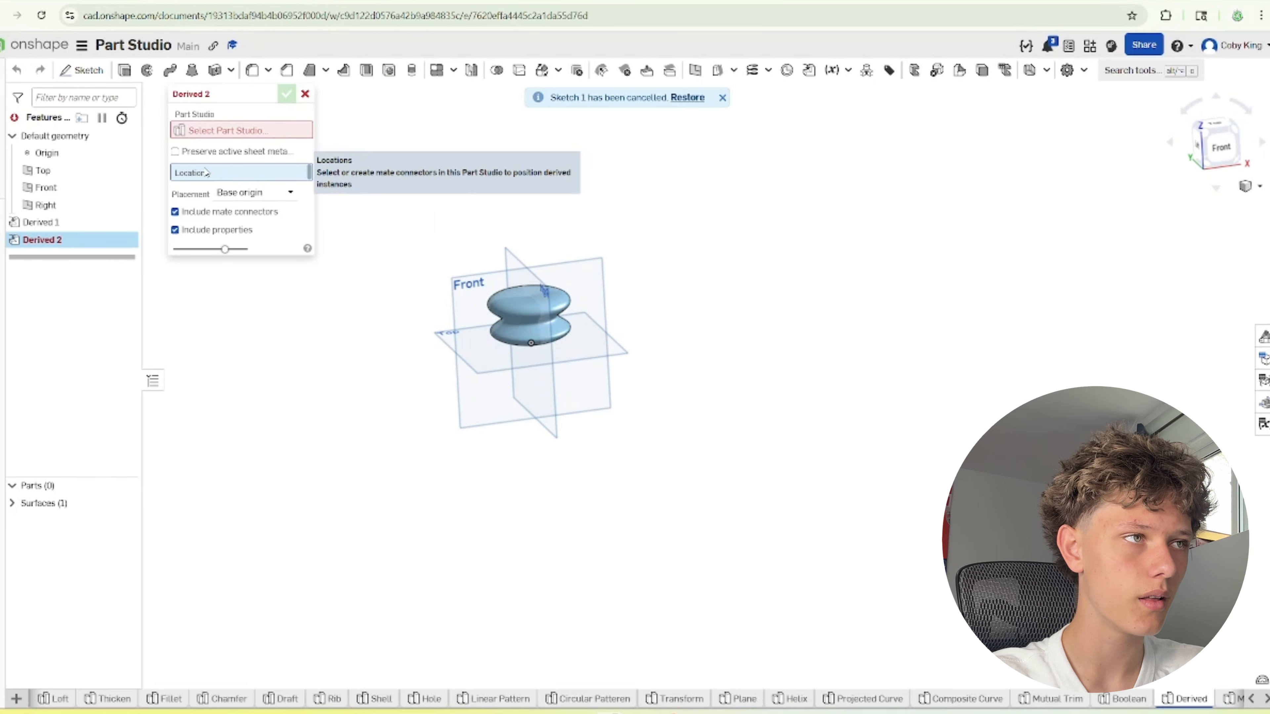
pyautogui.click(224, 130)
pyautogui.click(464, 115)
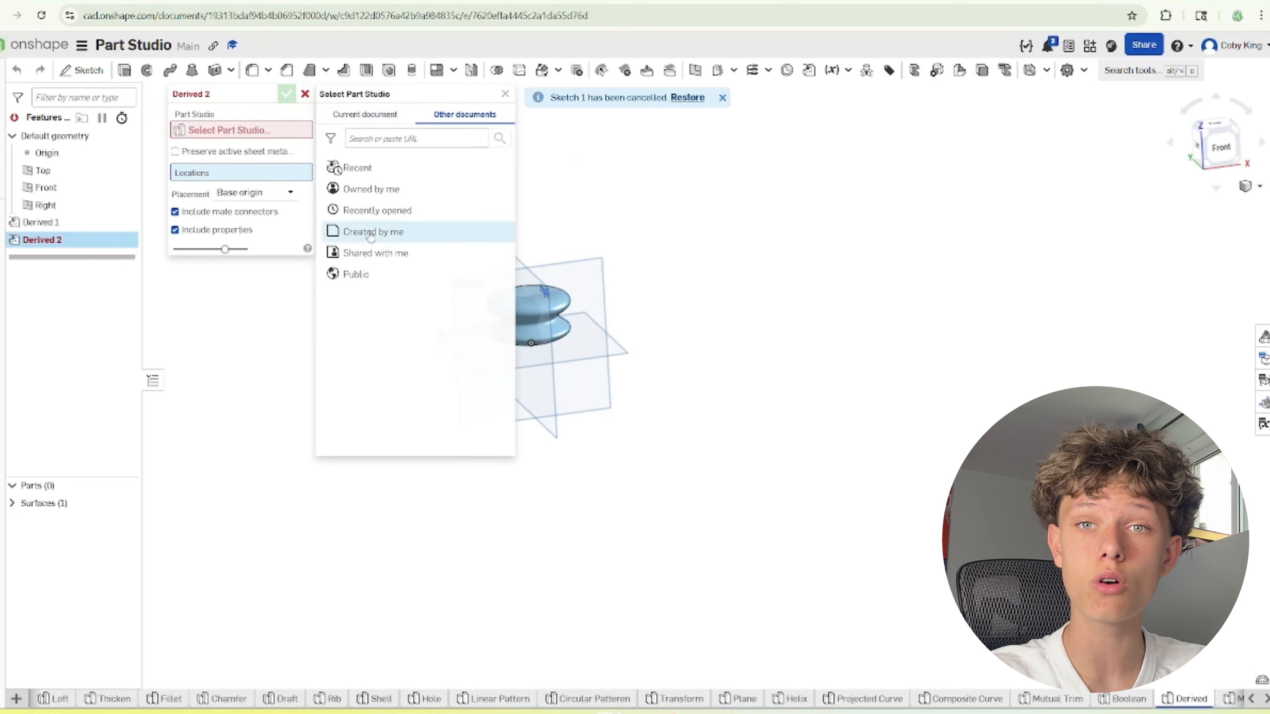
pyautogui.click(505, 95)
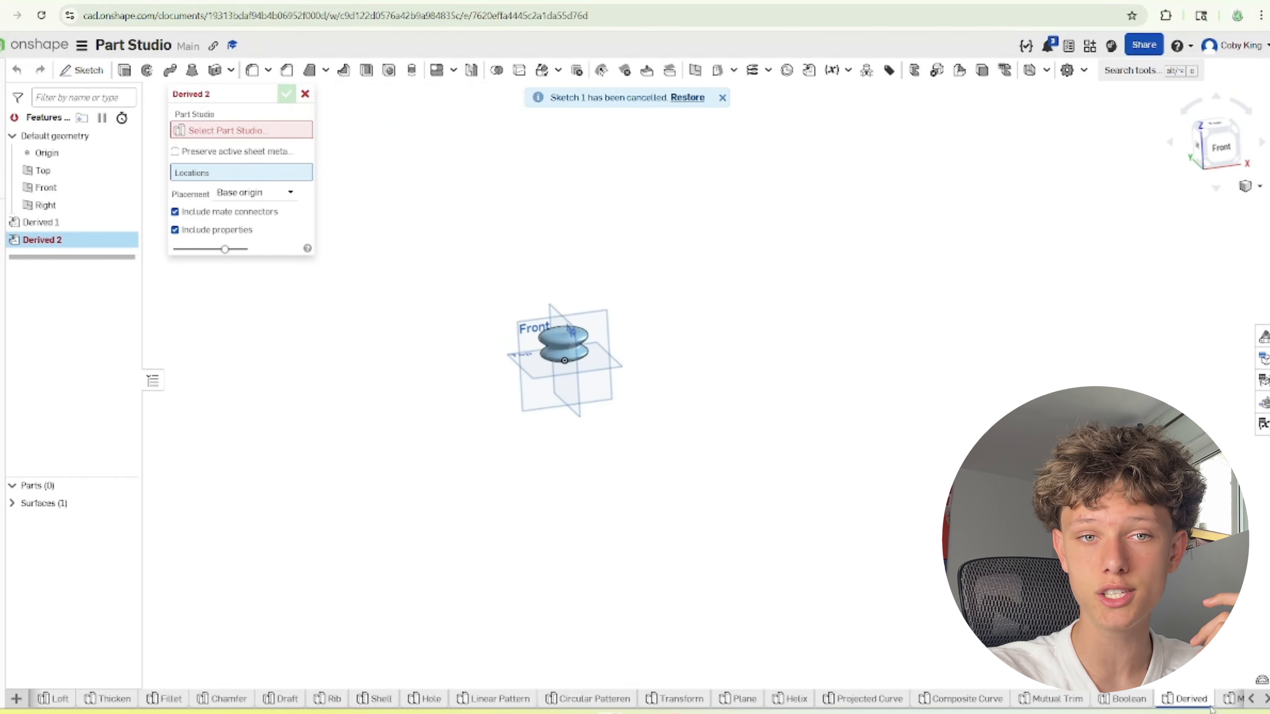
# Switch to the Mate Connector part studio and look for the Mate connector tool
pyautogui.click(1266, 699)
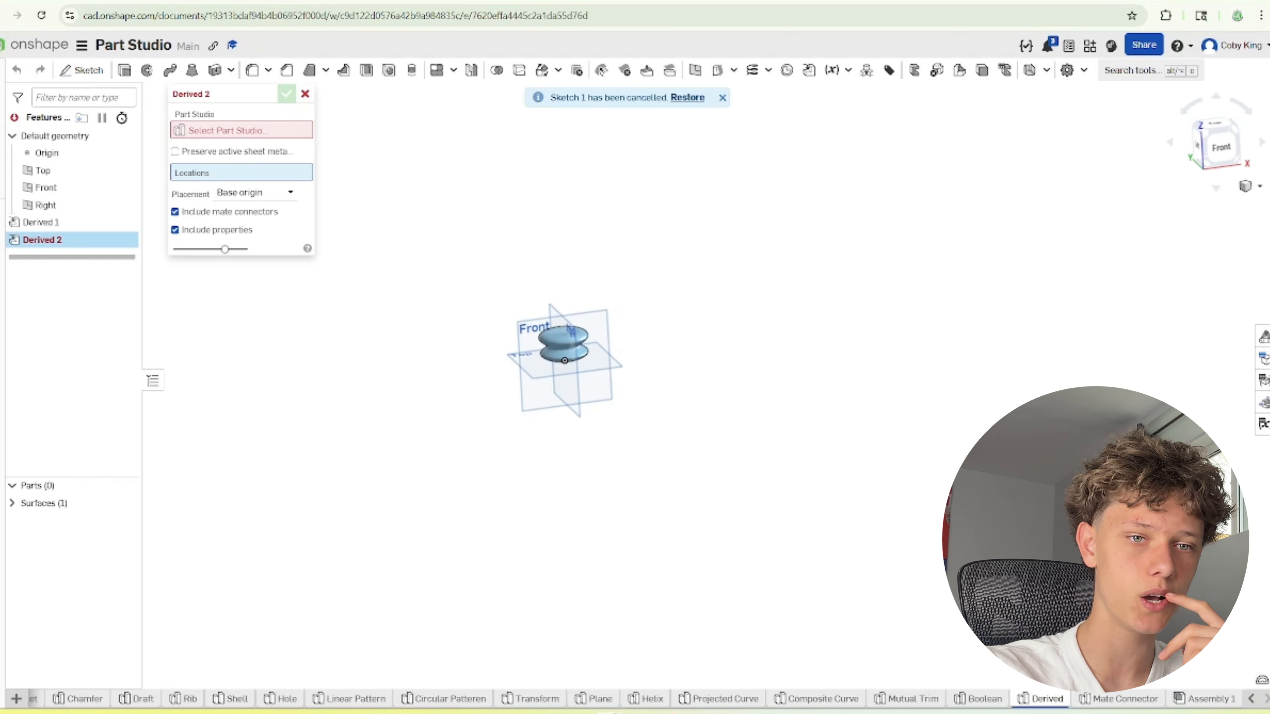
pyautogui.click(1114, 700)
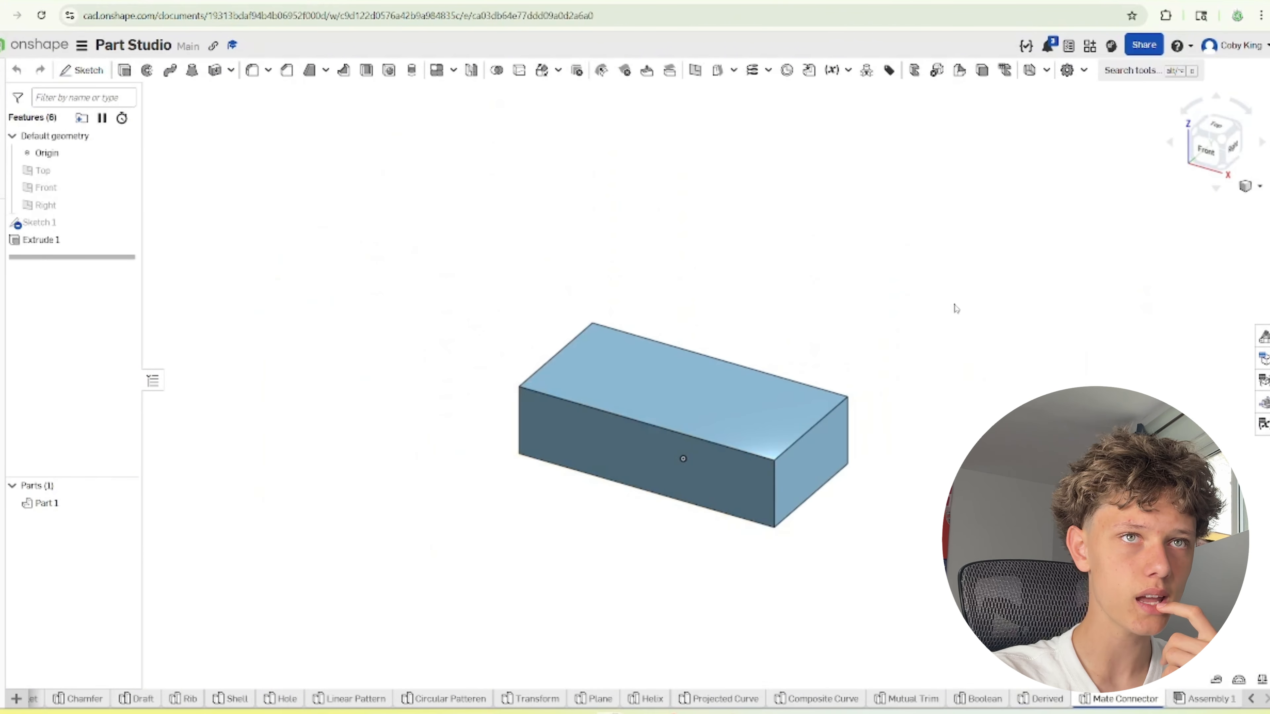
pyautogui.click(1047, 71)
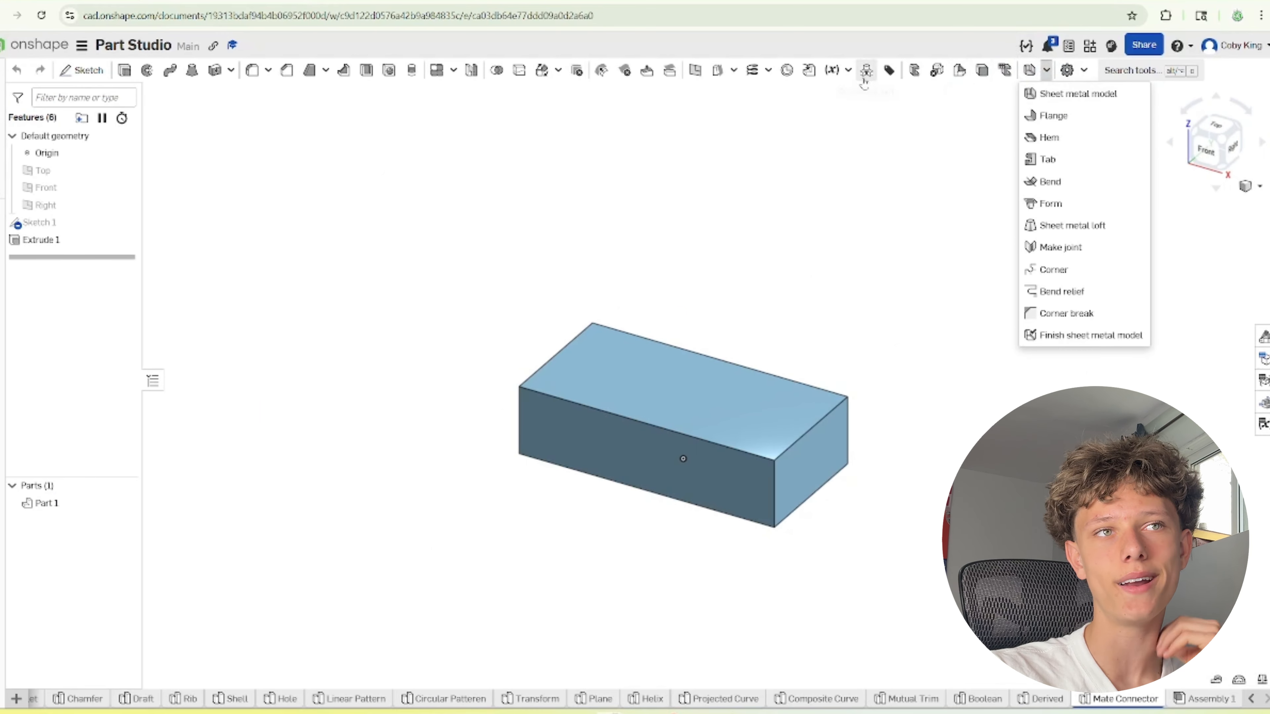
pyautogui.click(848, 71)
pyautogui.click(1064, 87)
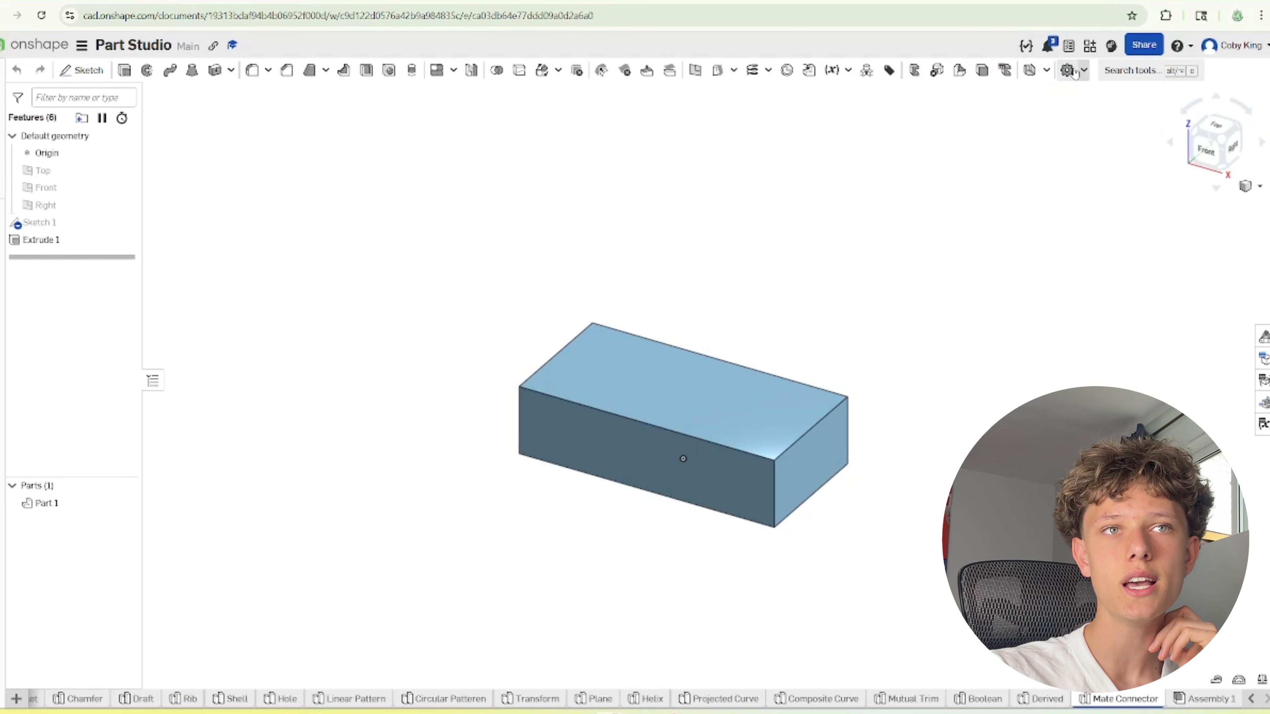
pyautogui.click(1047, 71)
pyautogui.click(958, 155)
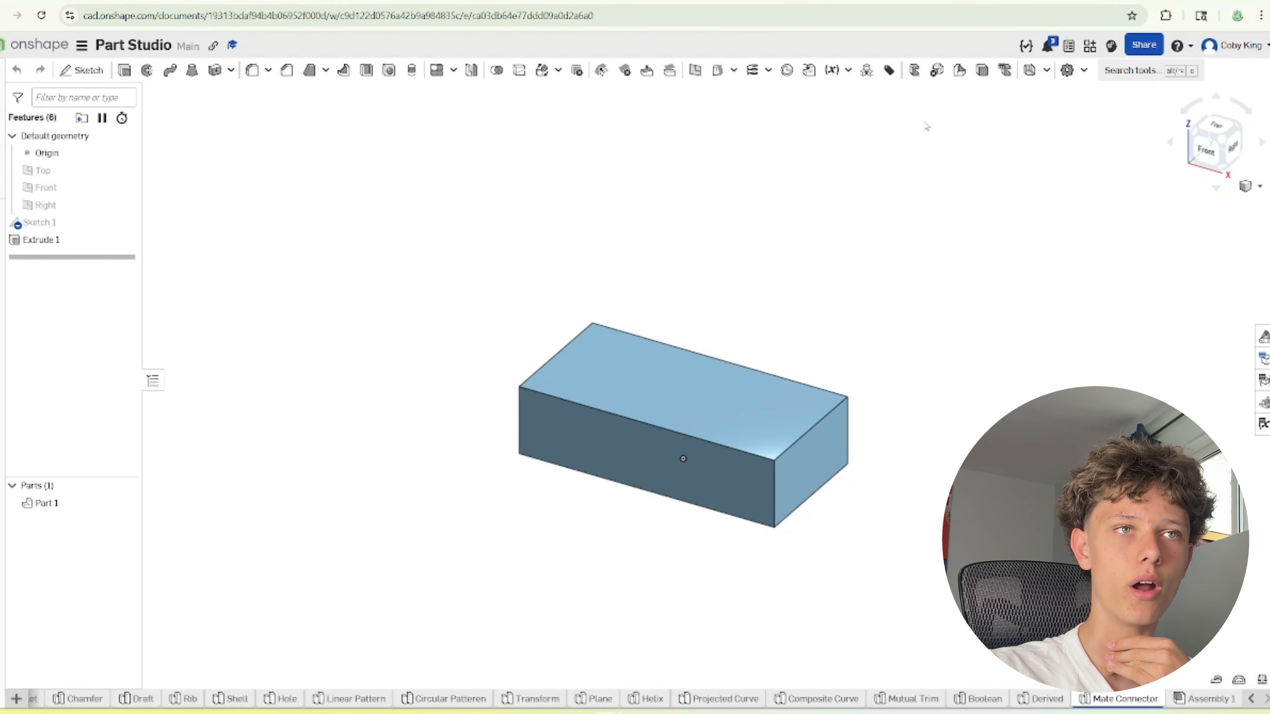
# Add a mate connector at the centre of the block's top face, with Part 1 as owner entity
pyautogui.click(808, 70)
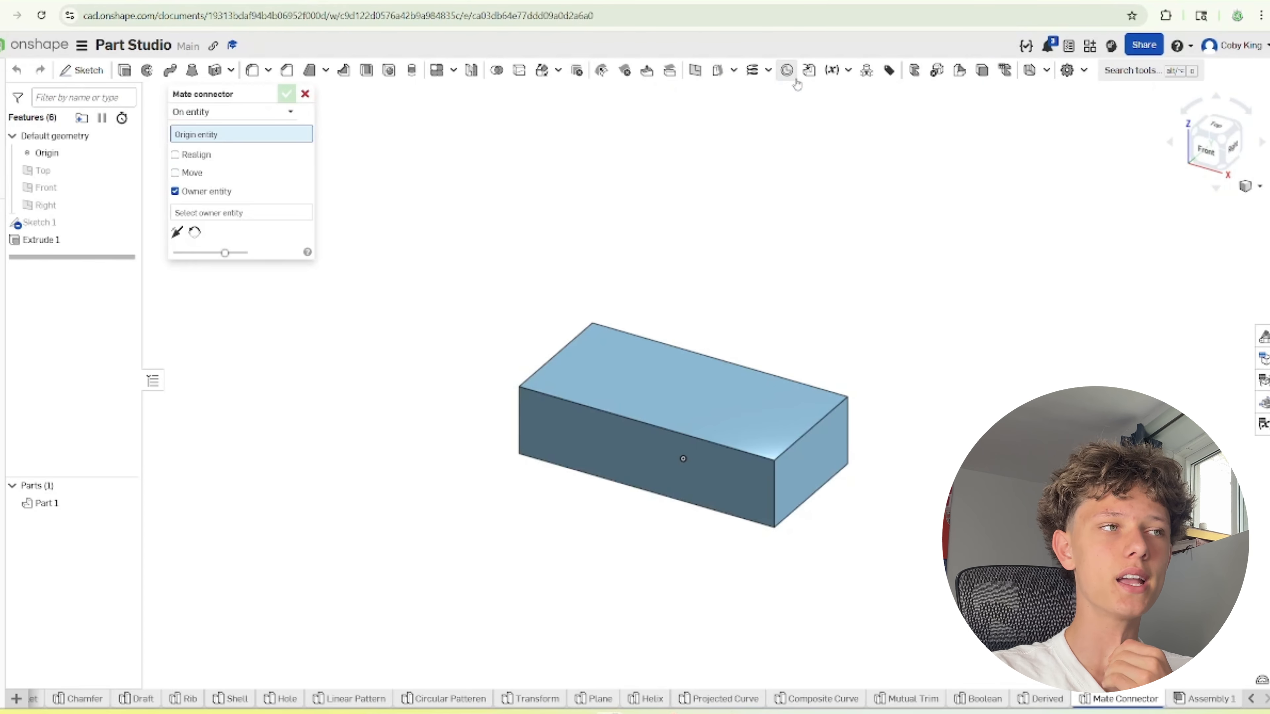
pyautogui.scroll(5, 569, 344)
pyautogui.scroll(1, 569, 345)
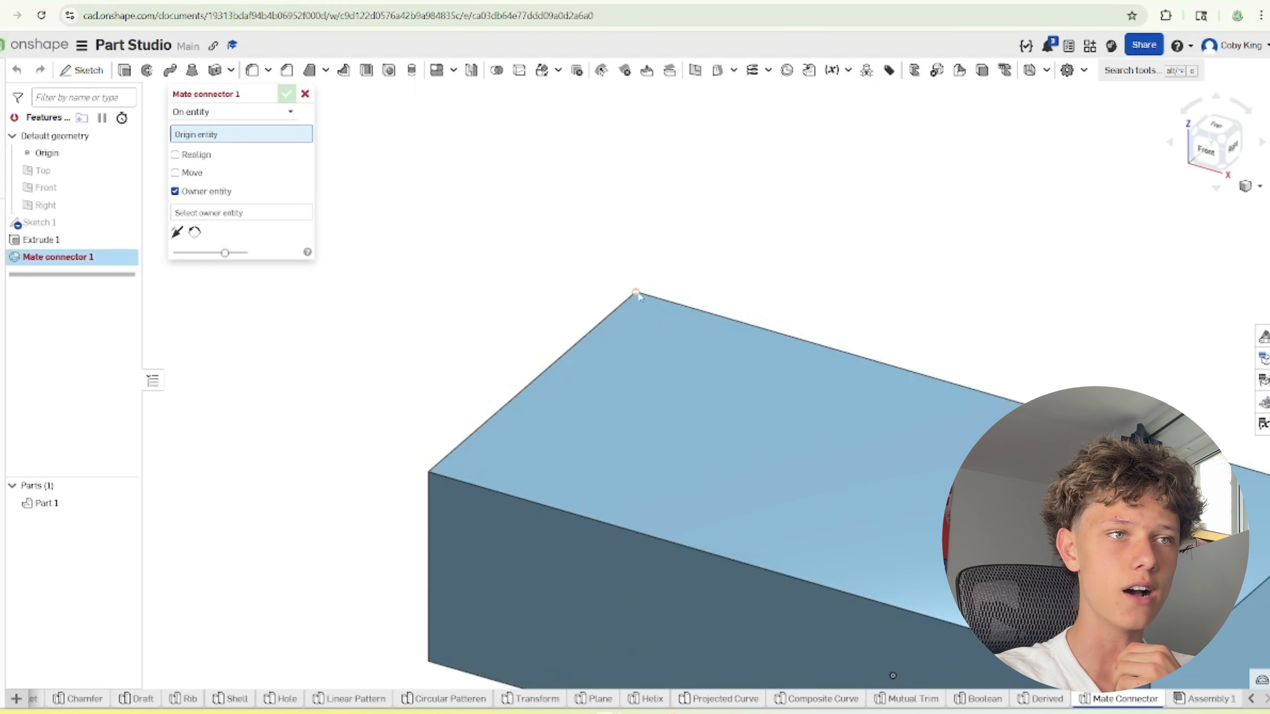
pyautogui.click(787, 474)
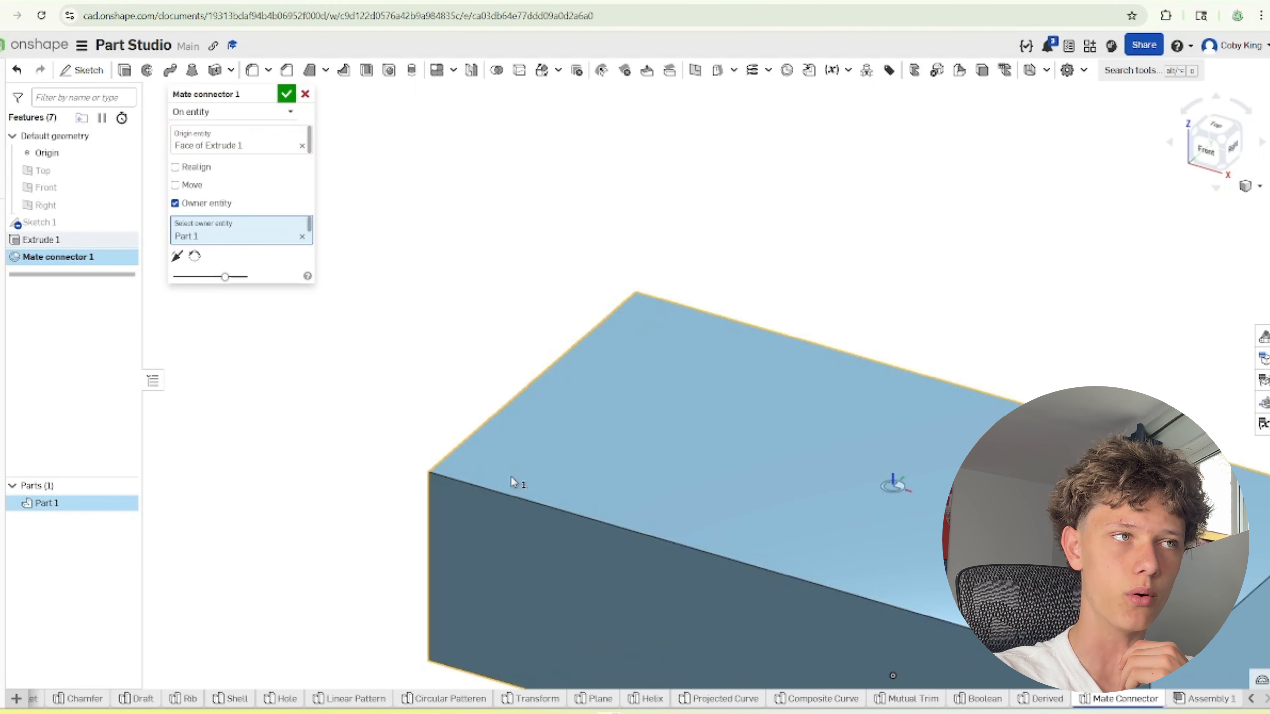
pyautogui.click(292, 95)
pyautogui.scroll(-5, 336, 388)
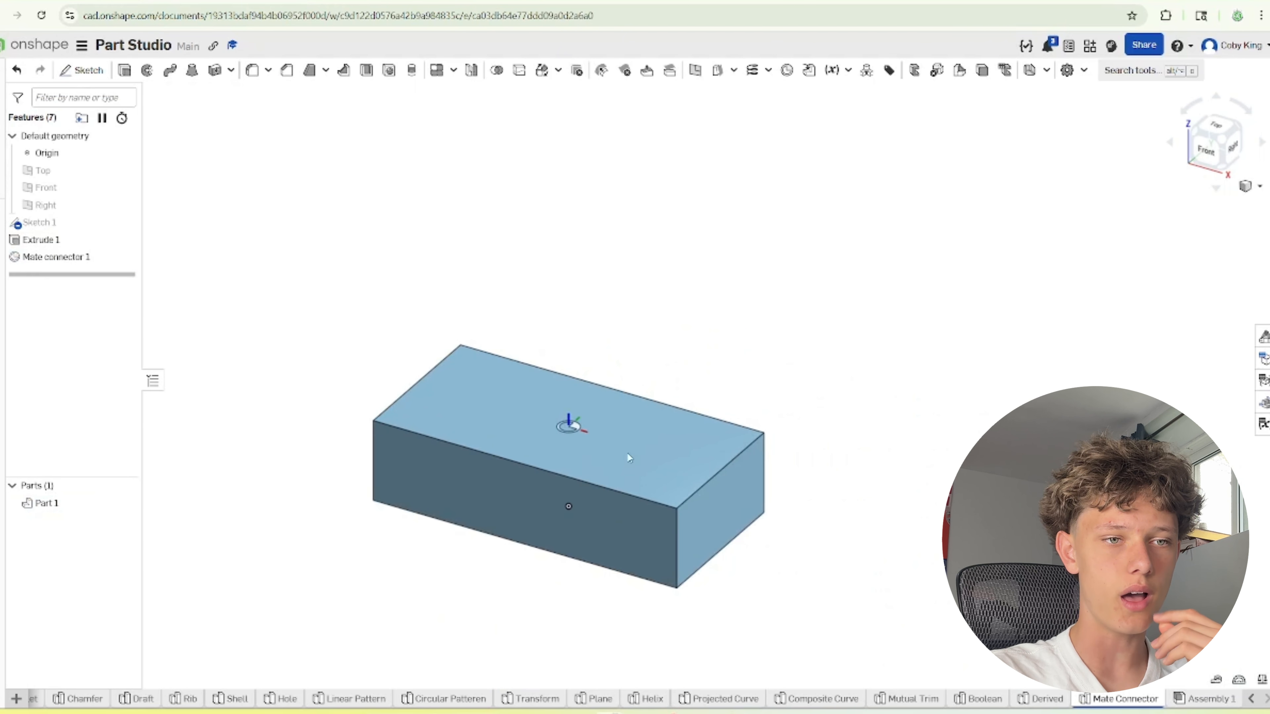
# View Assembly 1, and cancel the unfinished second Derived feature in the Derived part studio
pyautogui.click(1211, 699)
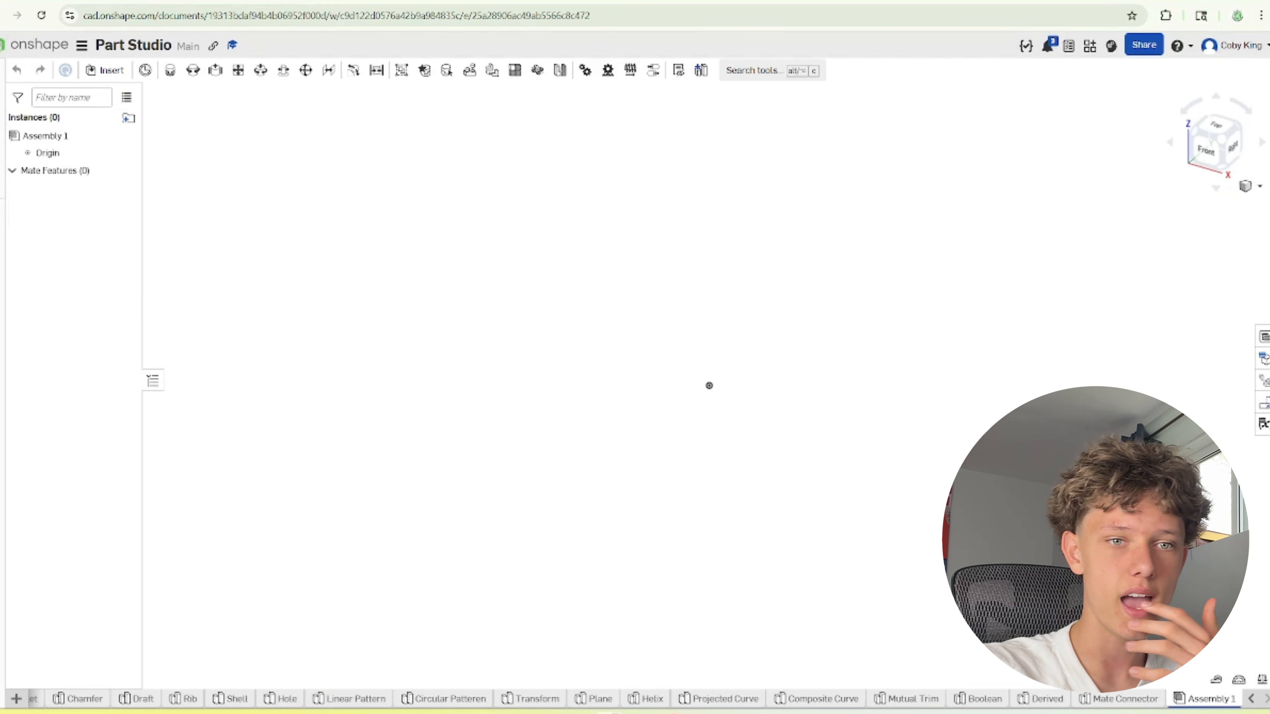
pyautogui.click(1042, 699)
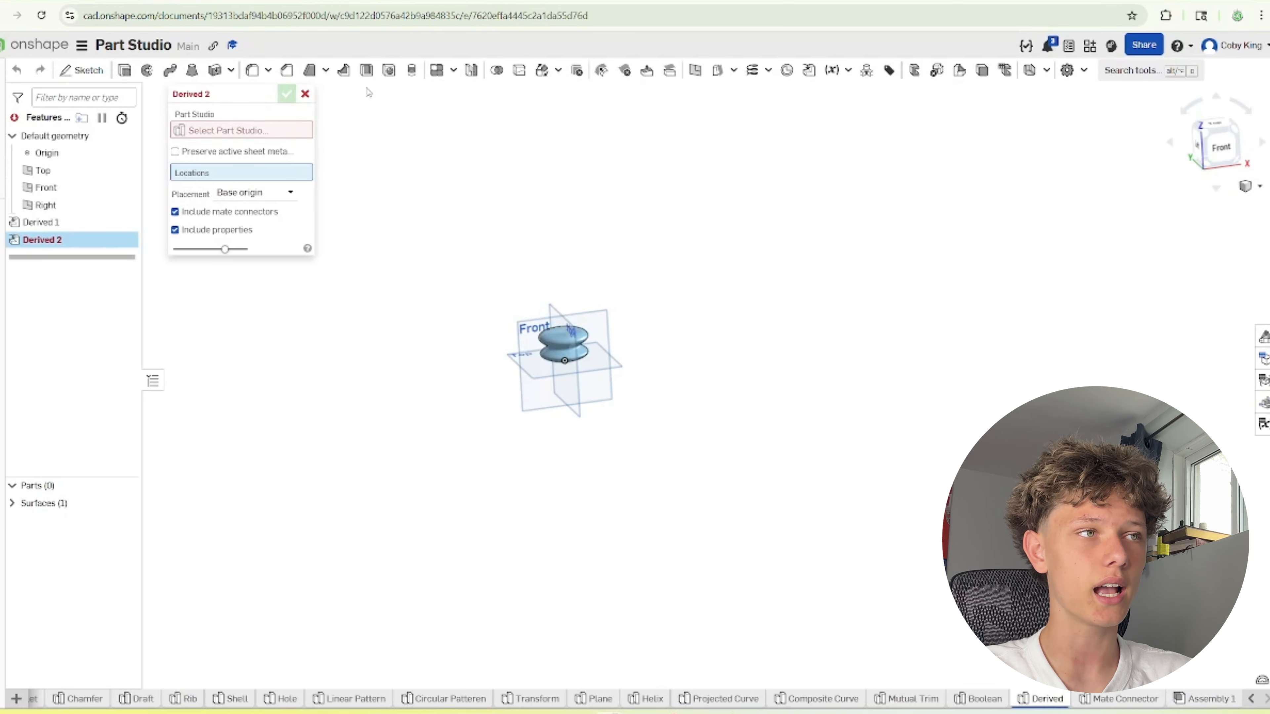
pyautogui.click(305, 93)
# Delete the derived revolved surface from the Derived part studio
pyautogui.scroll(-2, 1000, 140)
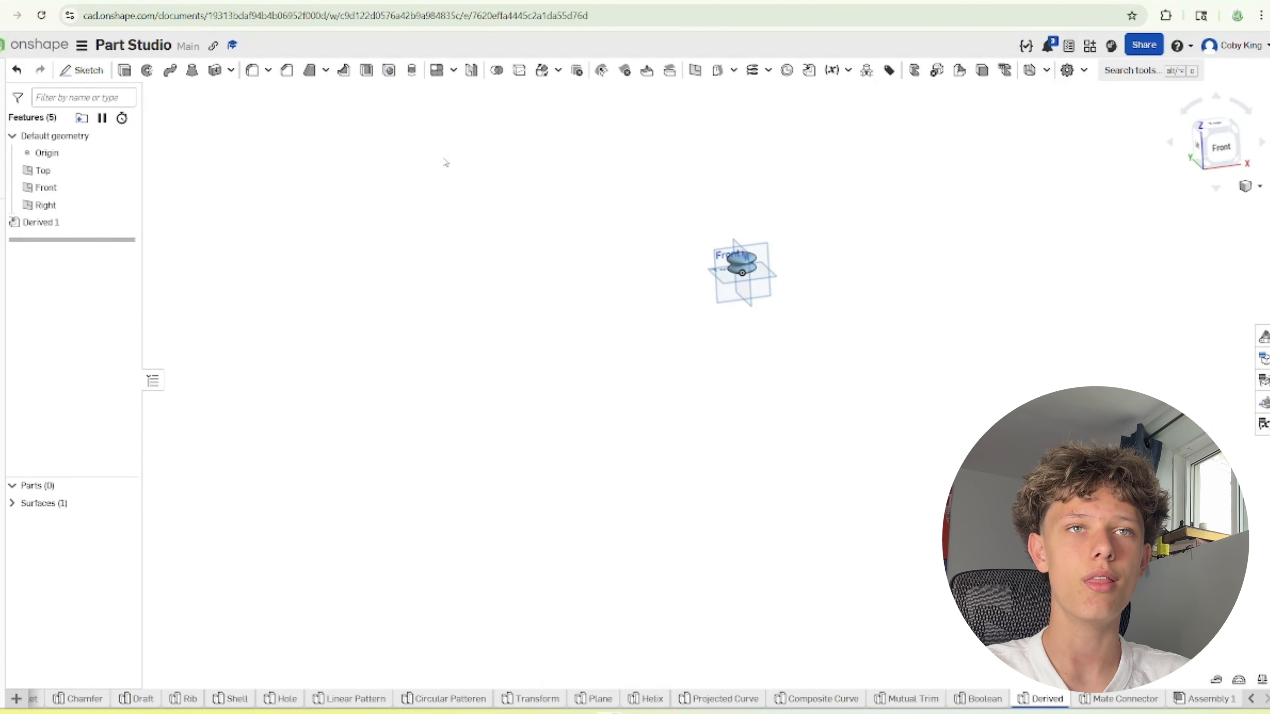
pyautogui.scroll(5, 483, 155)
pyautogui.scroll(-3, 272, 373)
pyautogui.moveTo(723, 331); pyautogui.dragTo(850, 461)
pyautogui.press('Delete')
# Insert a spur gear with the default 25 teeth, and remove the Spur gear custom feature from the available tools
pyautogui.click(1065, 71)
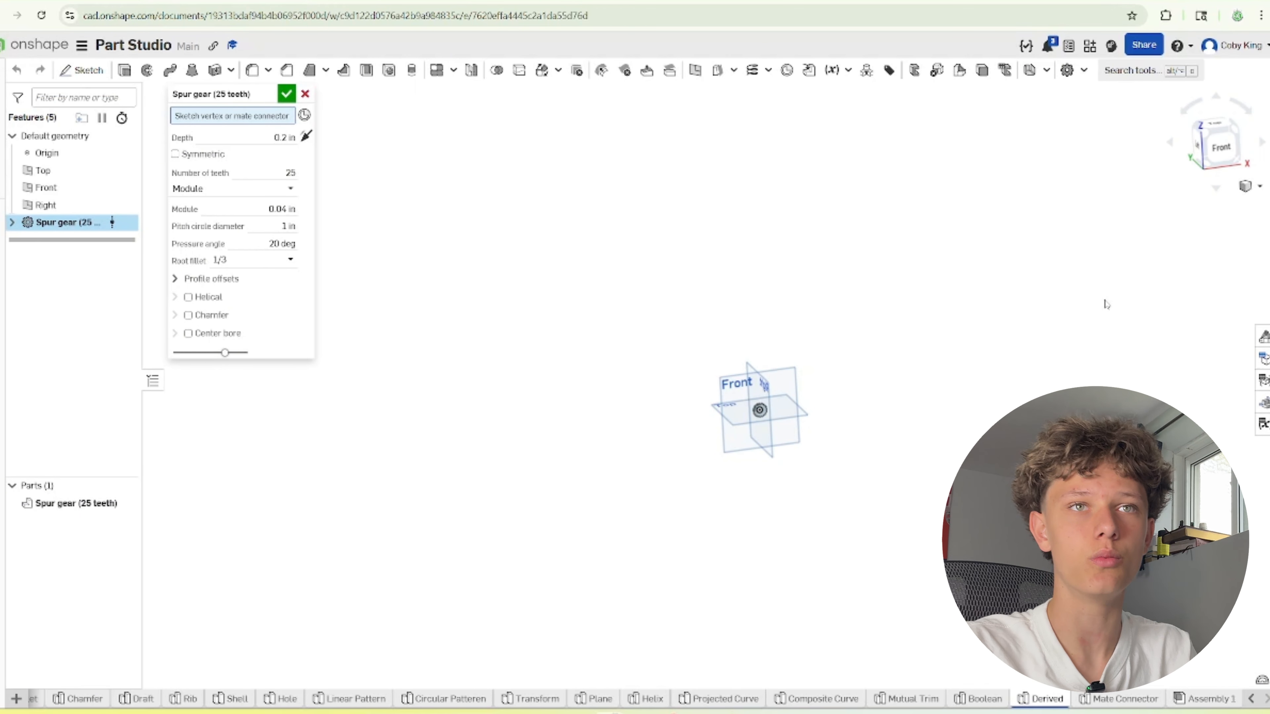
pyautogui.click(1084, 70)
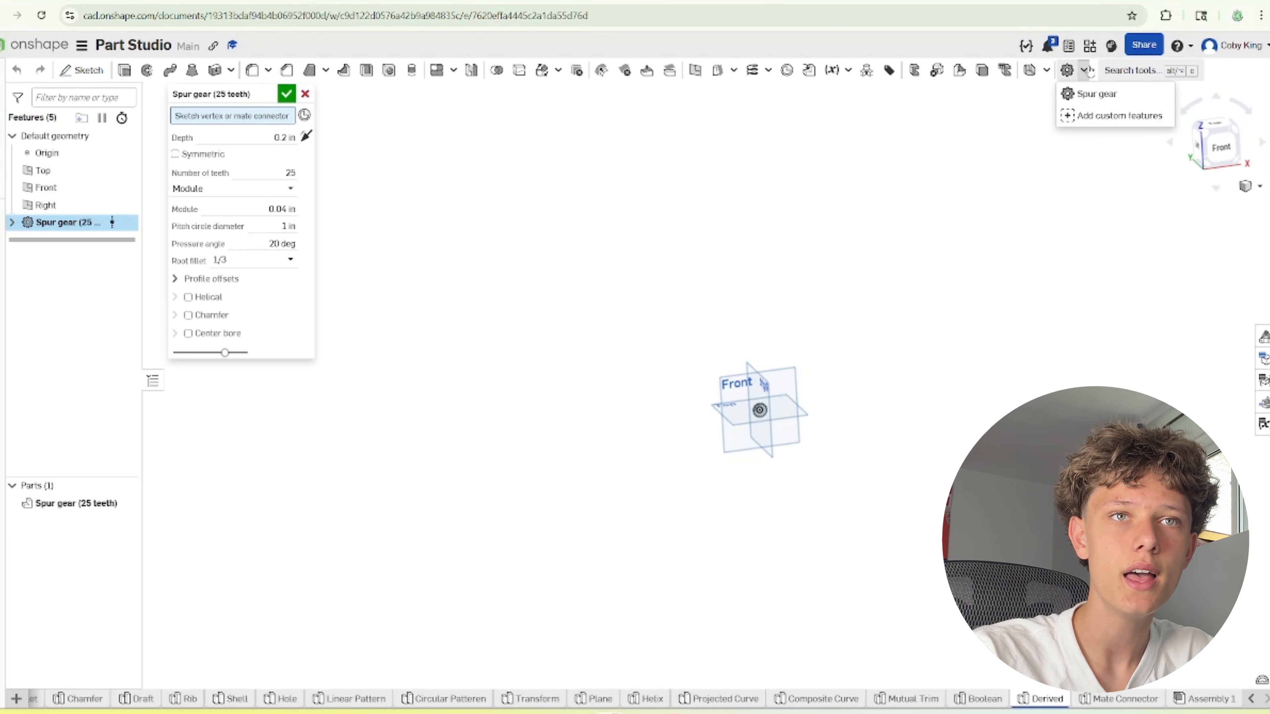
pyautogui.rightClick(1084, 100)
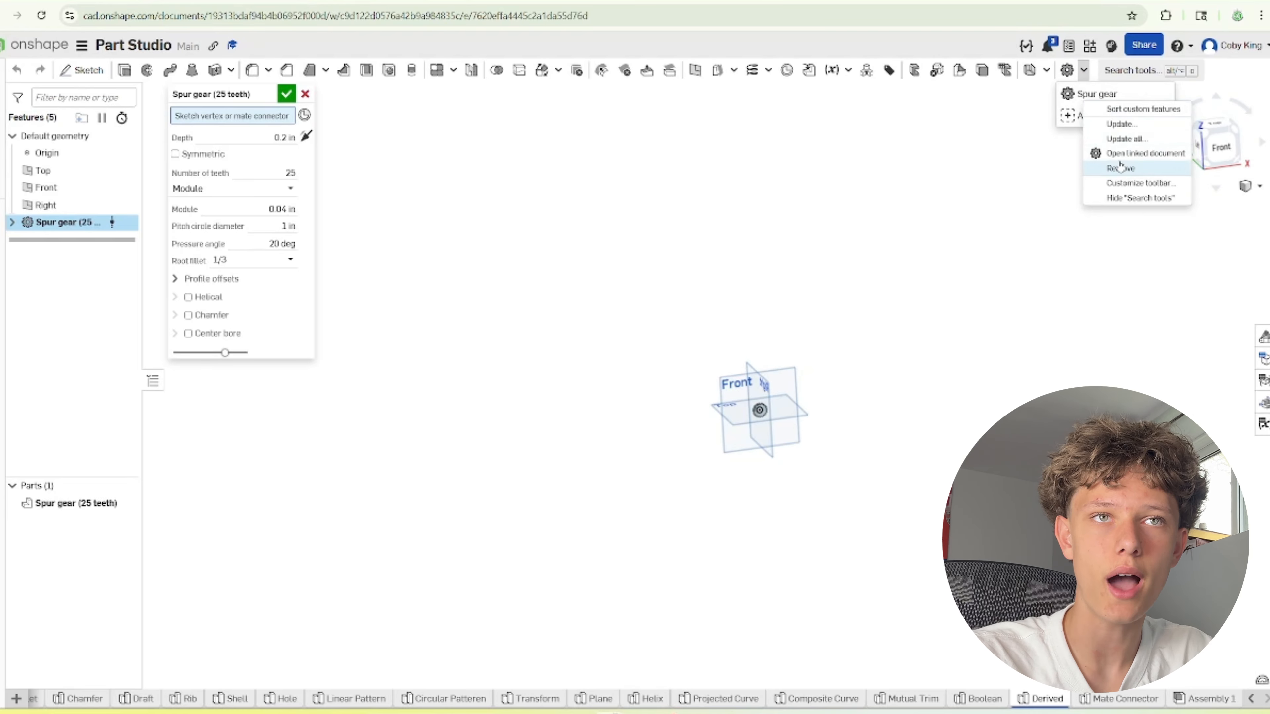
pyautogui.click(1108, 159)
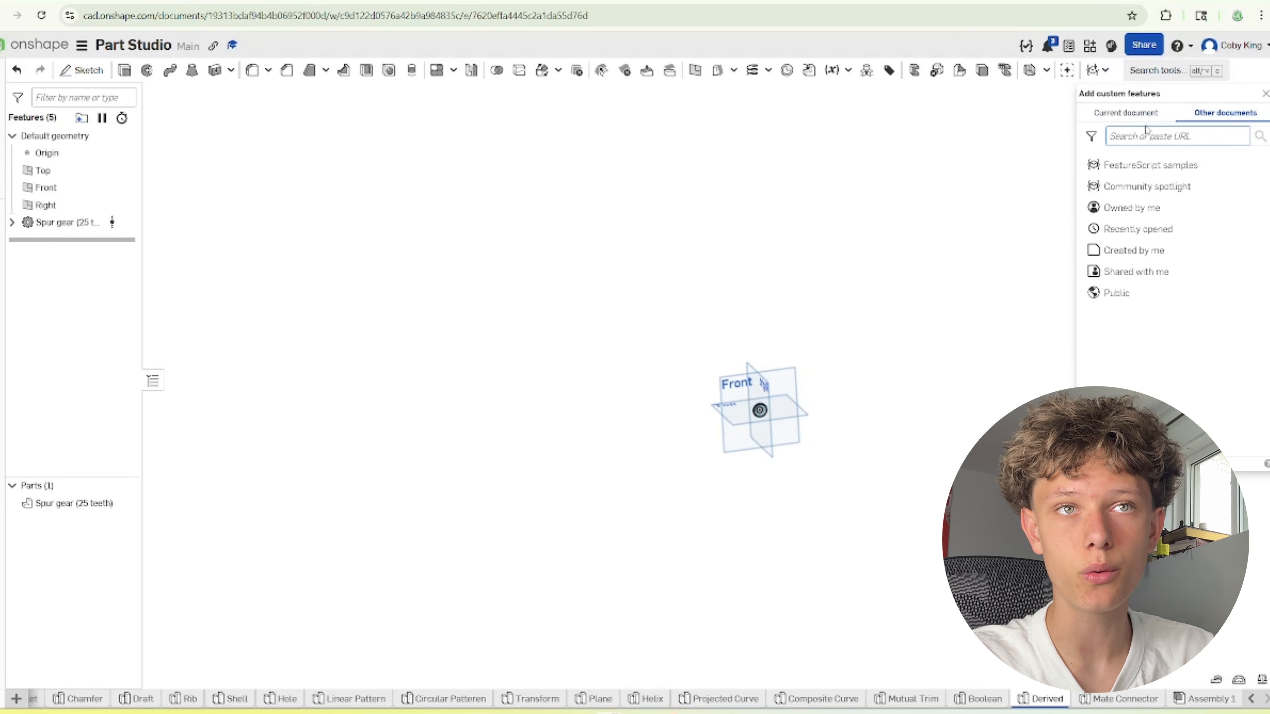
# Find the Spur Gear document among the FeatureScript samples and add its Spur gear custom feature to the available tools
pyautogui.click(1144, 165)
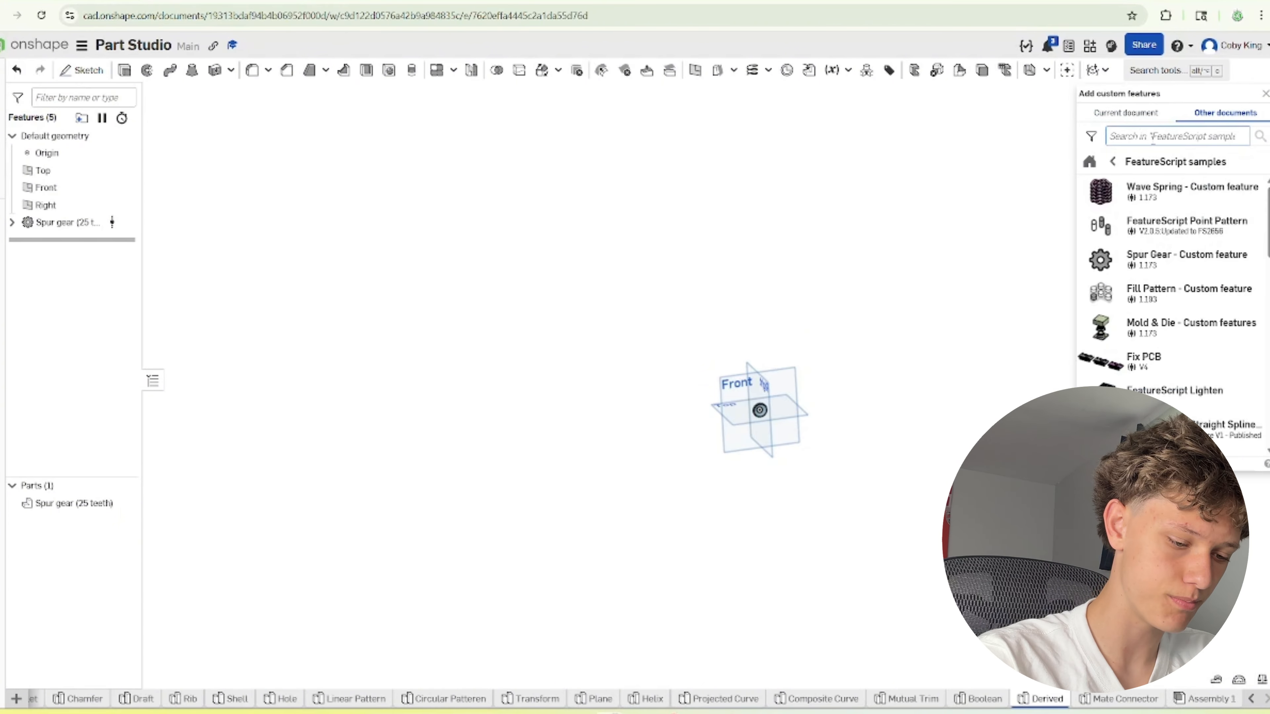
pyautogui.write('spur')
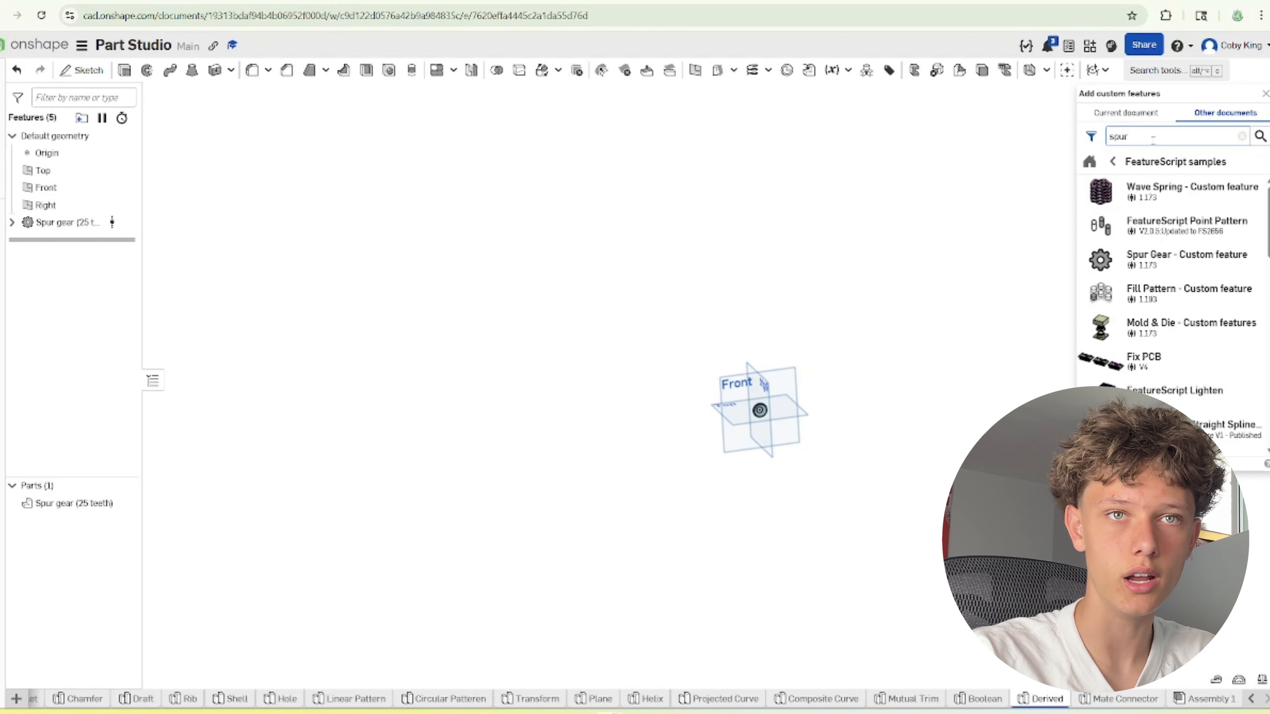
pyautogui.click(1185, 259)
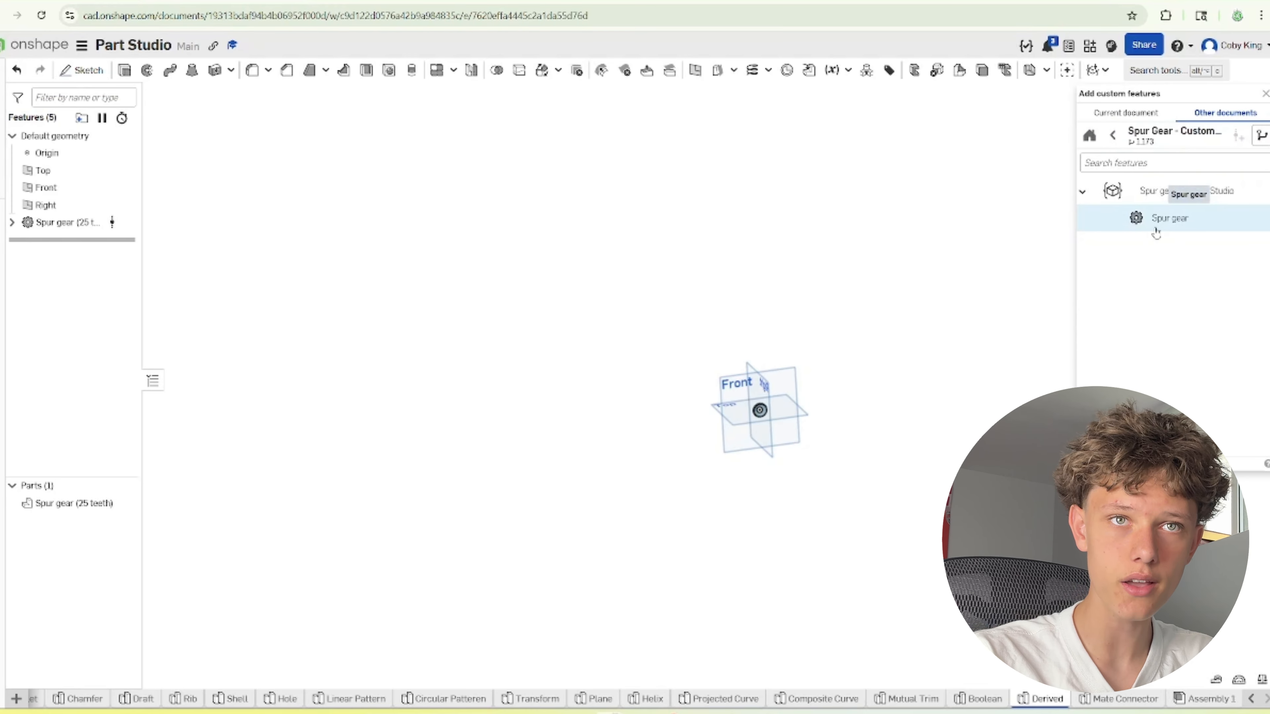
pyautogui.click(1167, 229)
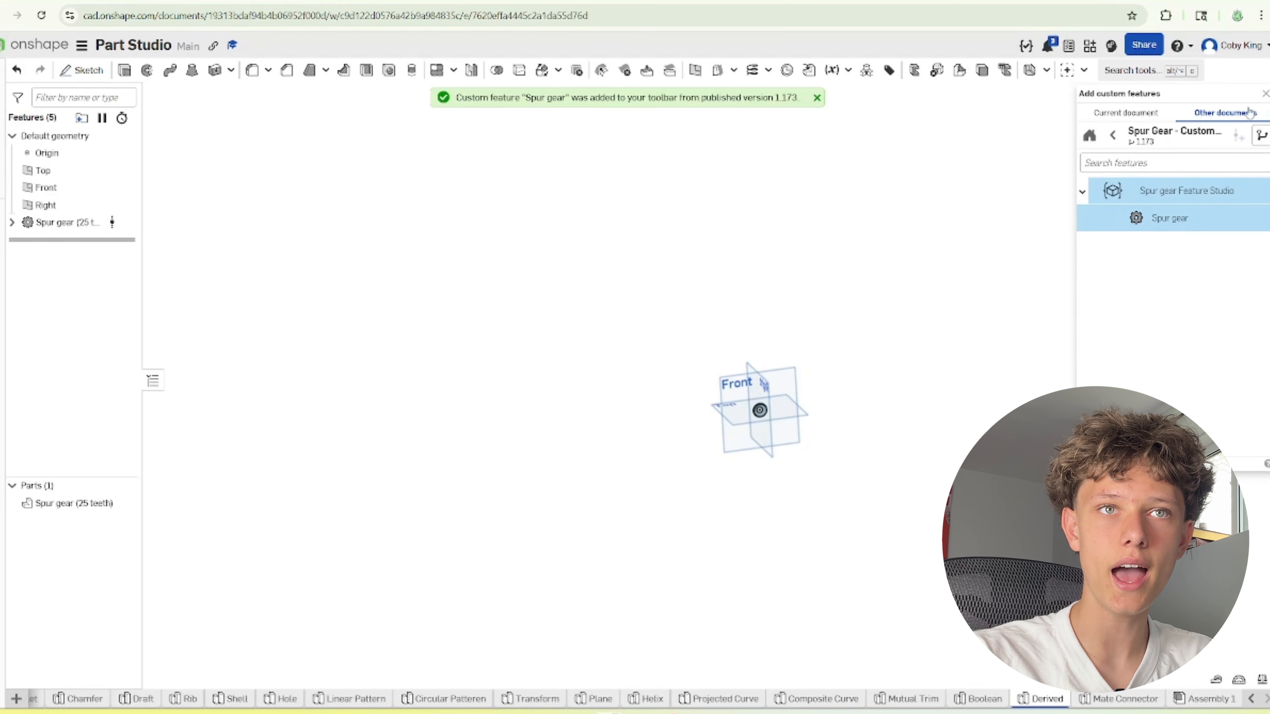
pyautogui.click(1265, 93)
# Insert a second spur gear with 50 teeth and a depth of 20 in
pyautogui.click(1066, 70)
pyautogui.click(1084, 70)
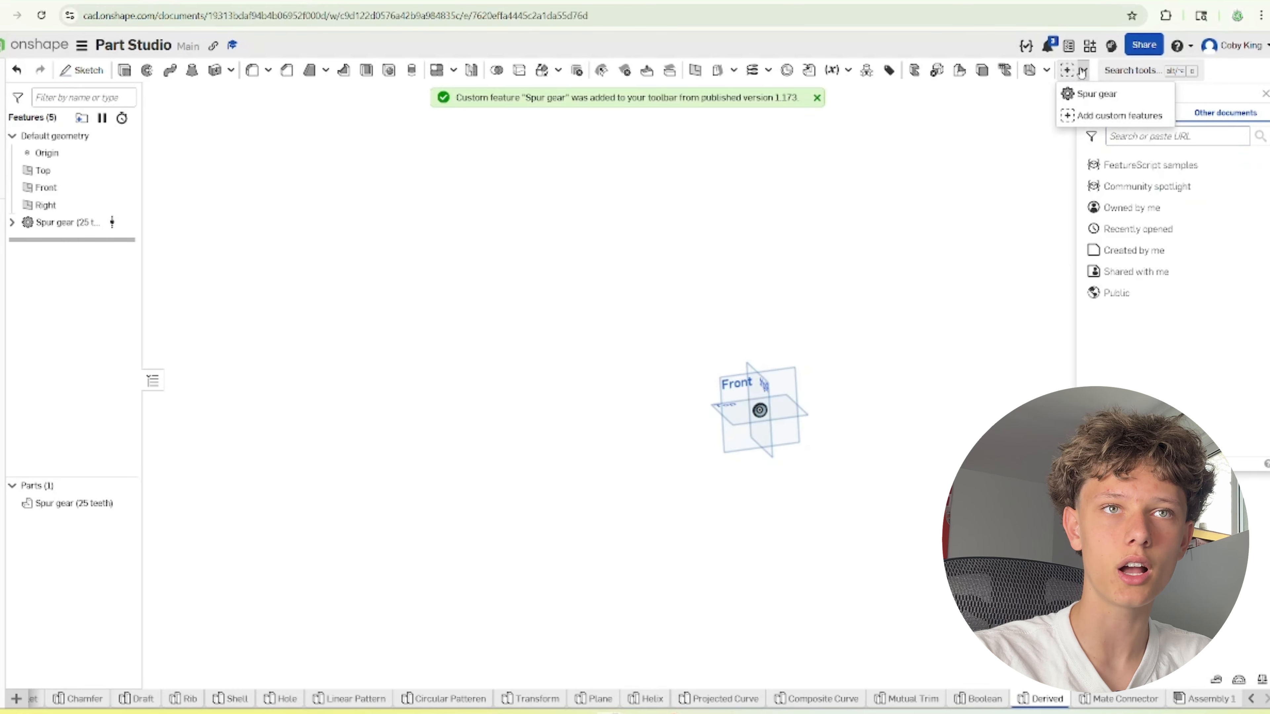
pyautogui.click(1096, 94)
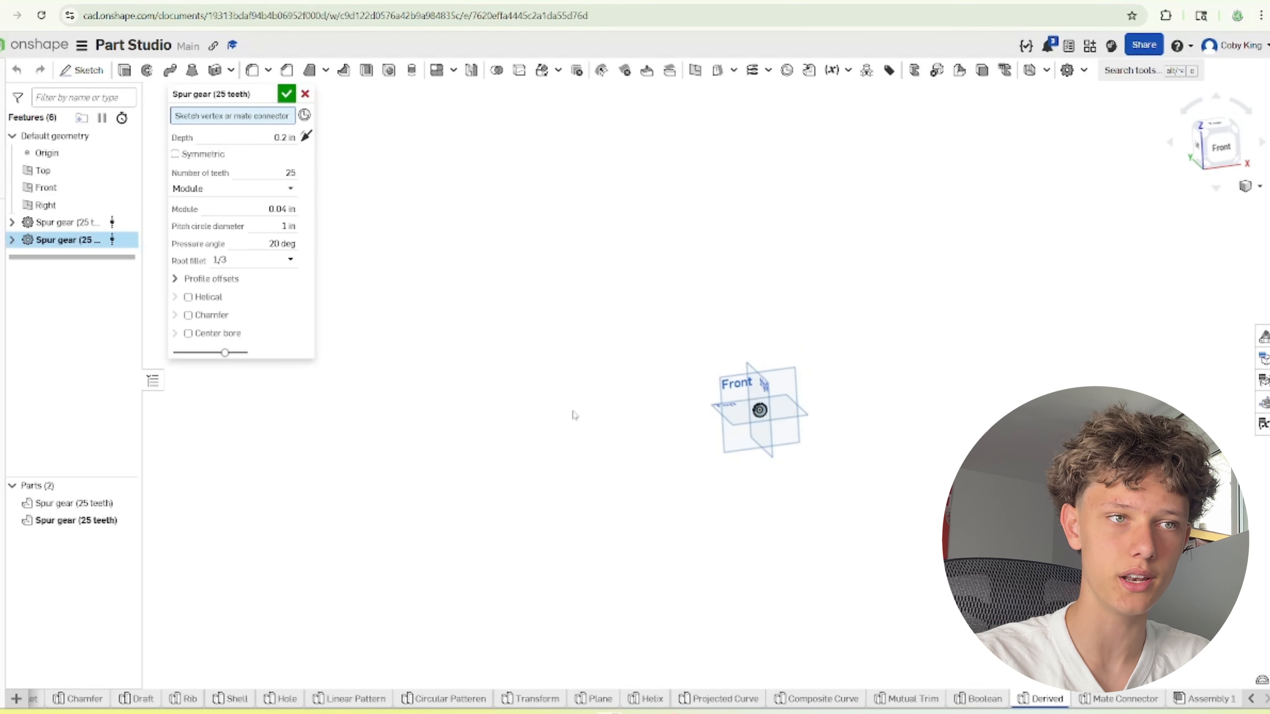
pyautogui.scroll(5, 741, 424)
pyautogui.scroll(7, 741, 423)
pyautogui.moveTo(878, 406); pyautogui.dragTo(886, 474, button='right')
pyautogui.scroll(-4, 867, 389)
pyautogui.scroll(3, 869, 400)
pyautogui.scroll(-5, 886, 474)
pyautogui.scroll(5, 735, 489)
pyautogui.scroll(-5, 735, 490)
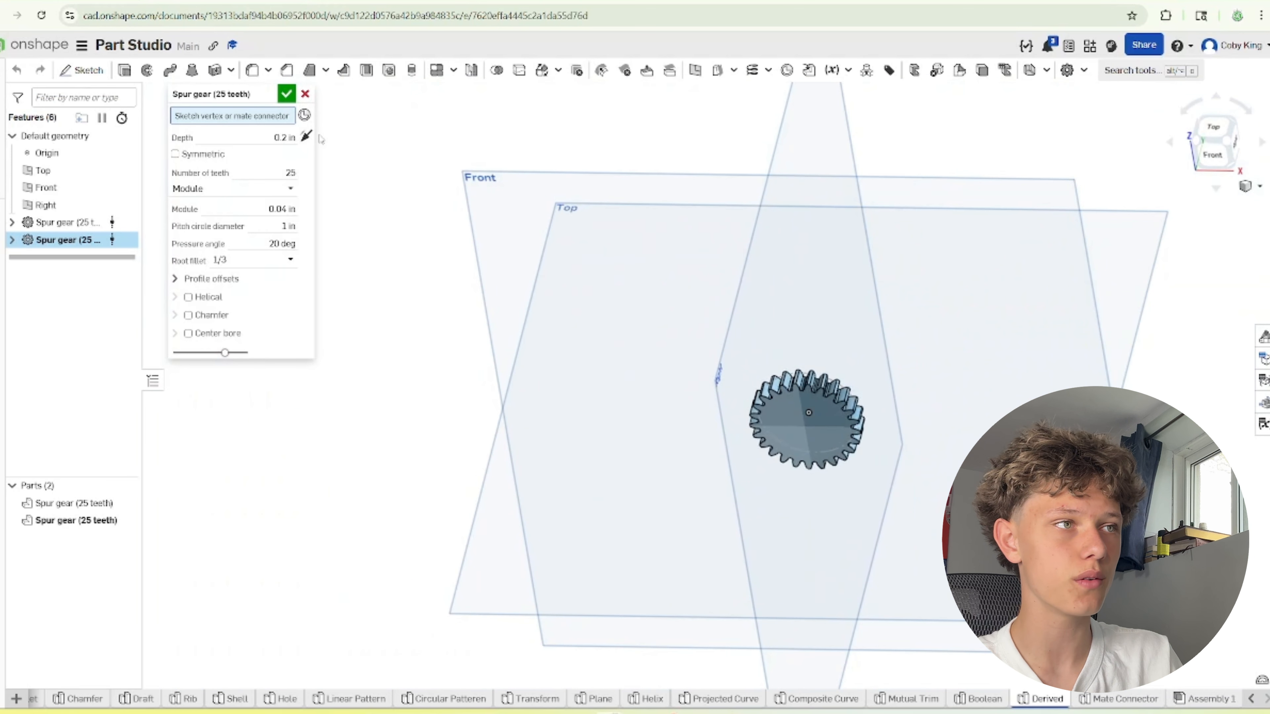
pyautogui.click(282, 172)
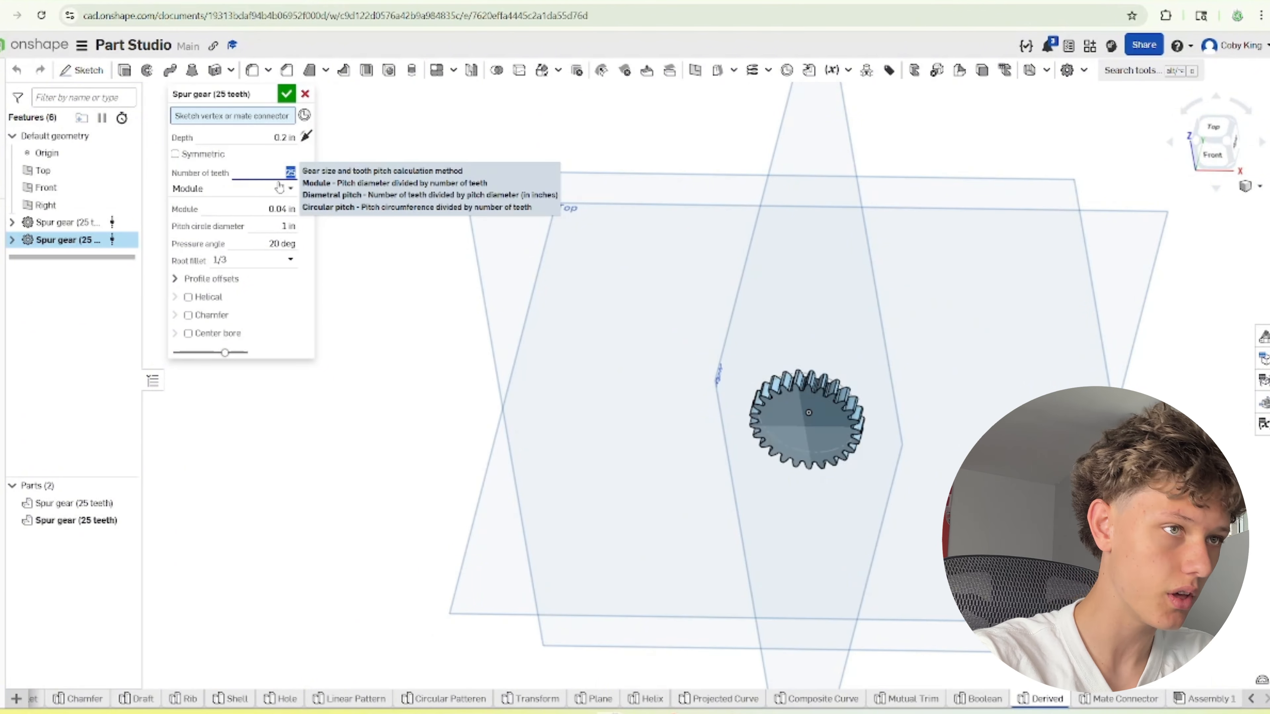
pyautogui.click(274, 138)
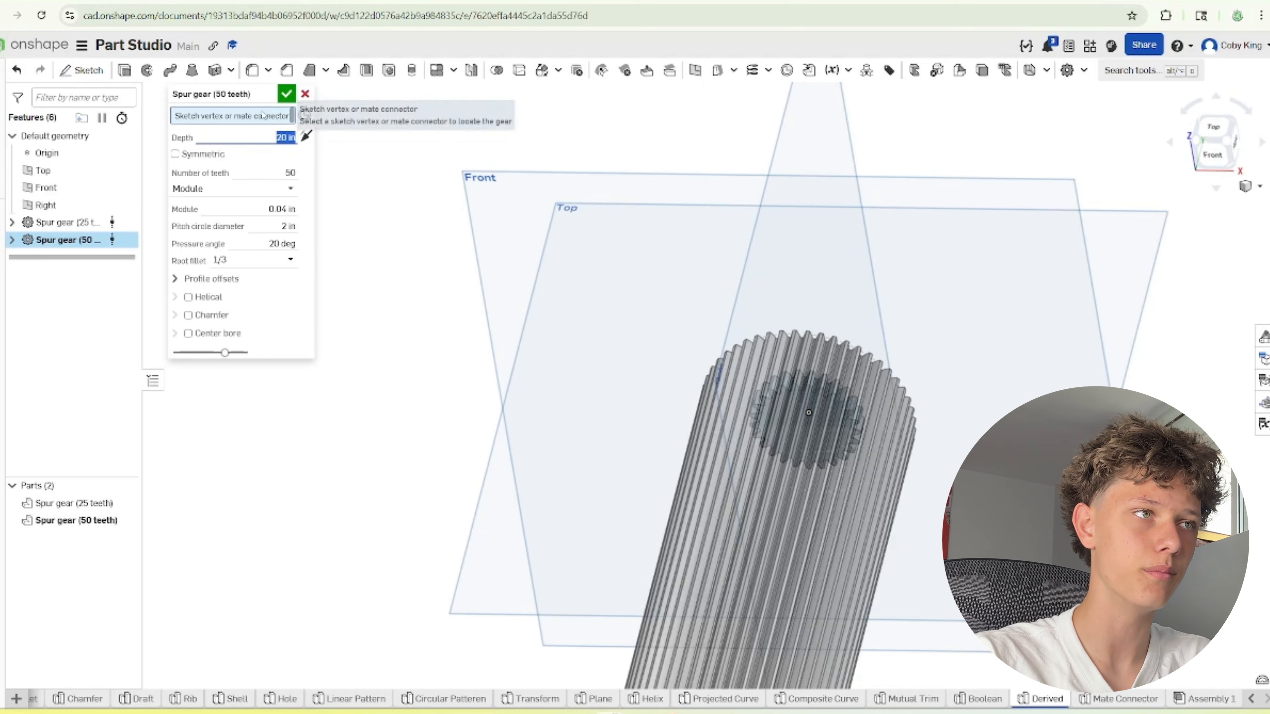
pyautogui.press('Return')
pyautogui.scroll(-5, 554, 389)
pyautogui.scroll(5, 499, 465)
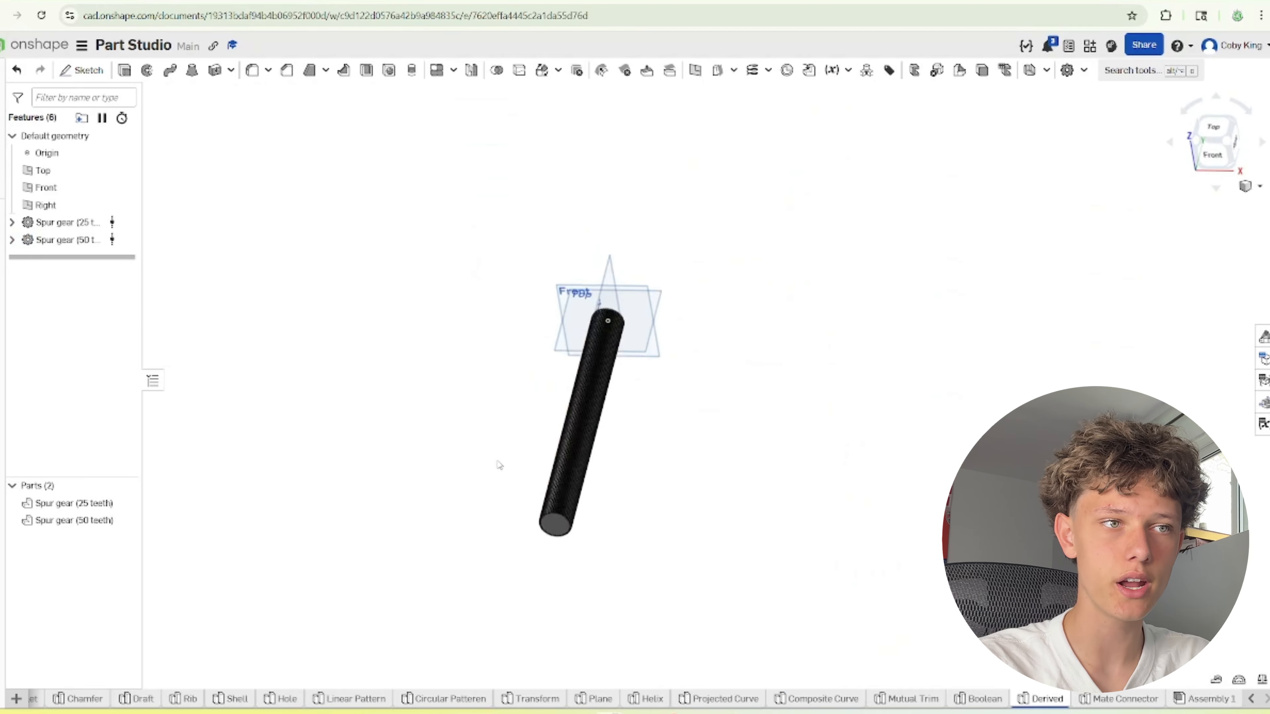
# Inspect the long gear from another angle, select both gears, and switch to the Mate Connector part studio
pyautogui.moveTo(500, 466); pyautogui.dragTo(638, 482, button='right')
pyautogui.scroll(-5, 636, 479)
pyautogui.moveTo(550, 295); pyautogui.dragTo(735, 631)
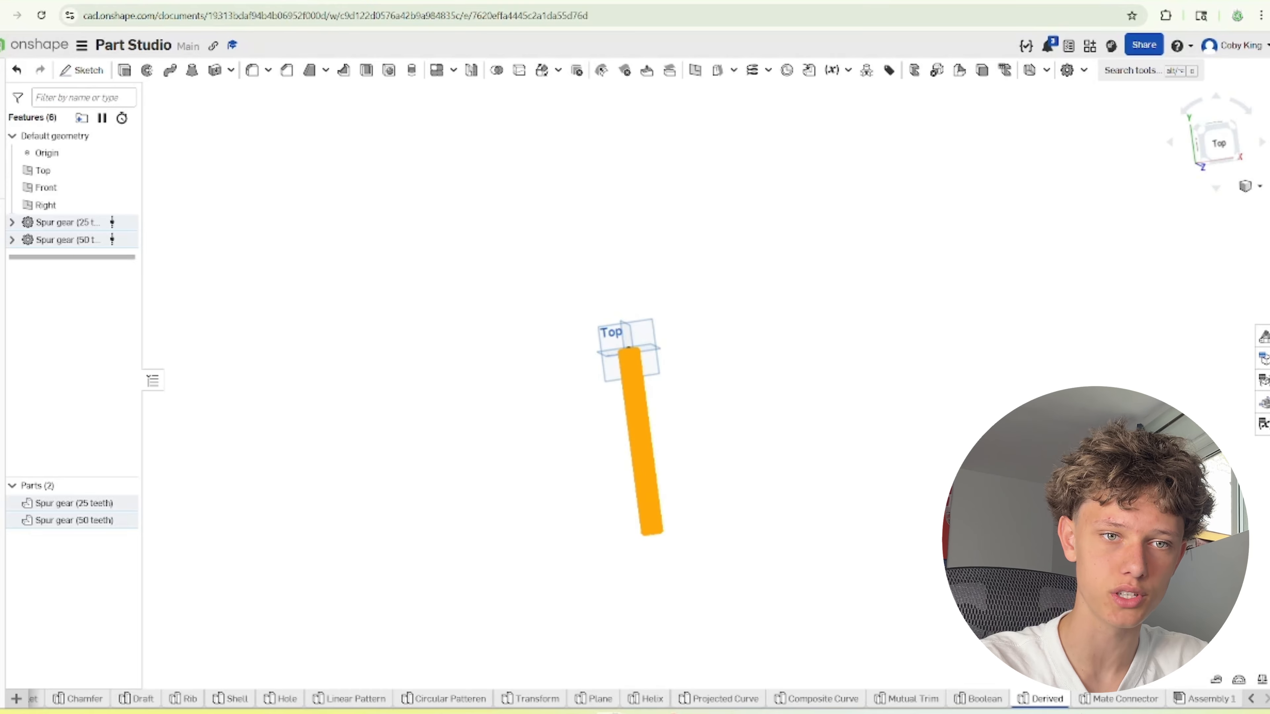
pyautogui.click(1134, 699)
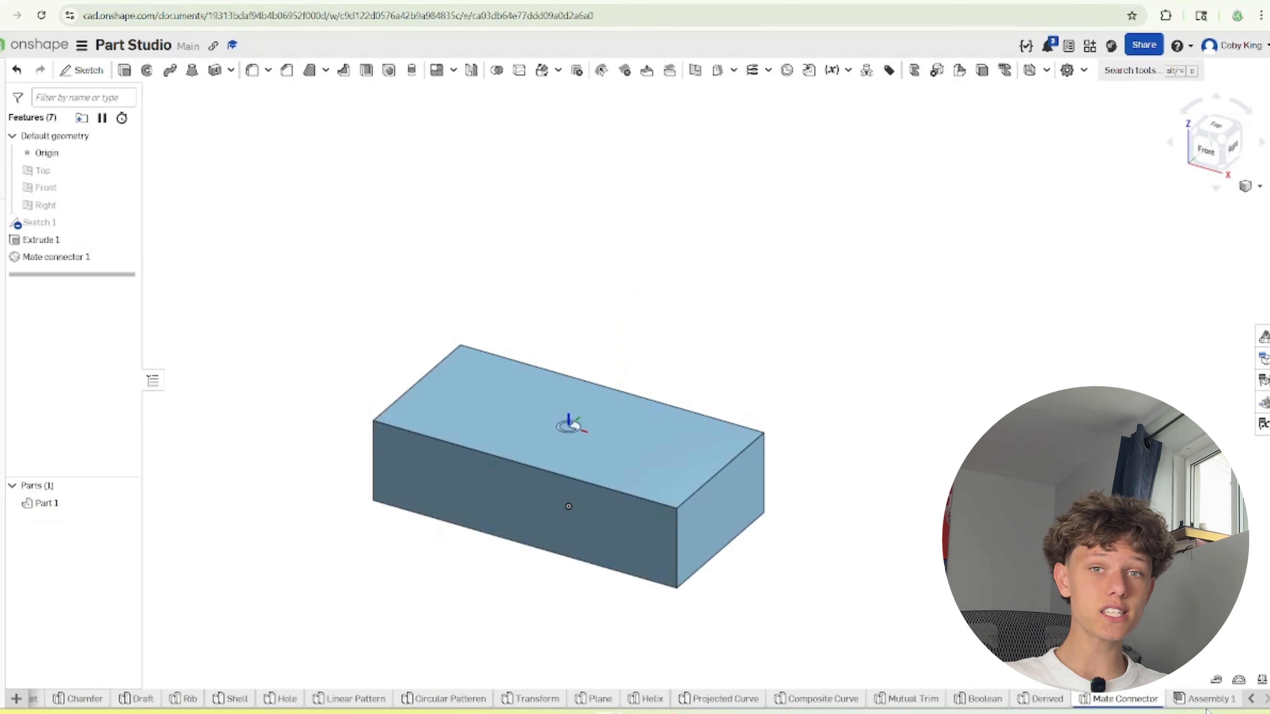